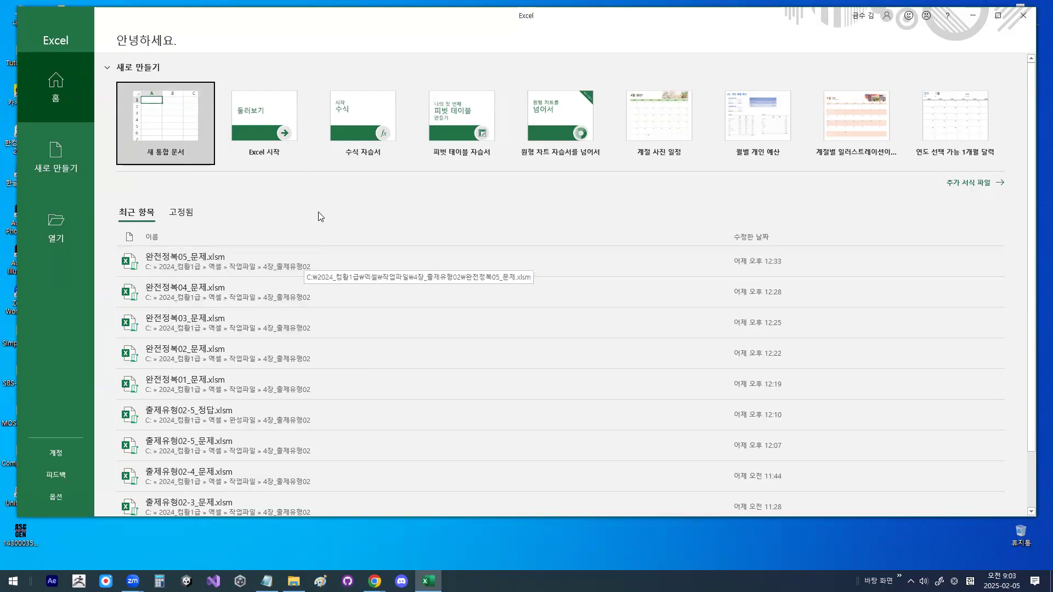
Open the workbook 완전정복02_문제.xlsm from the folder C:\2024_컴활1급(2월4일방특반)\엑셀\작업파일\1장_출제유형01.
{"action": "left_click", "coordinate": [58, 229]}
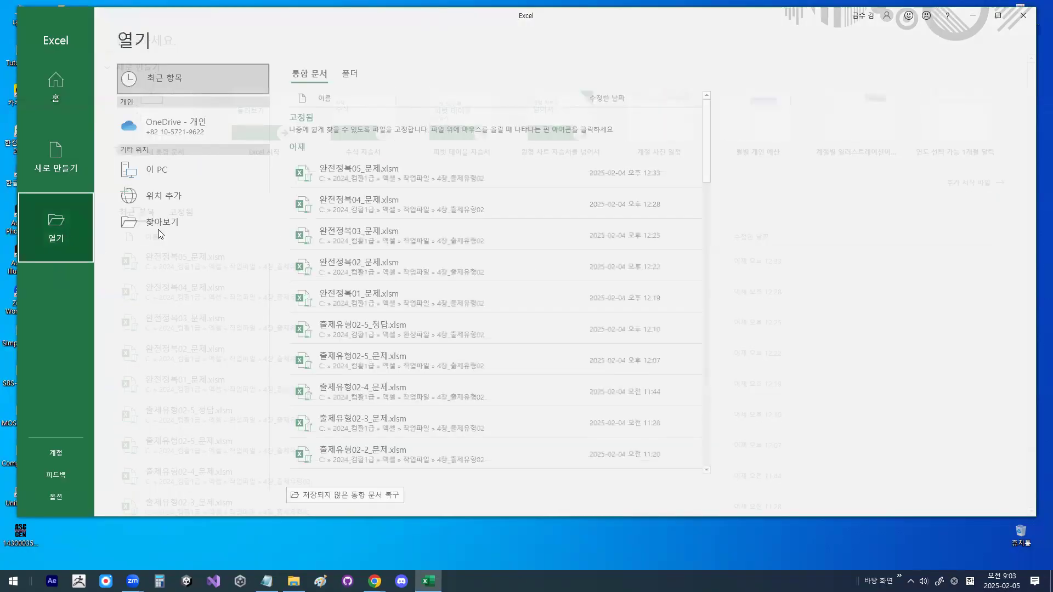
{"action": "left_click", "coordinate": [172, 225]}
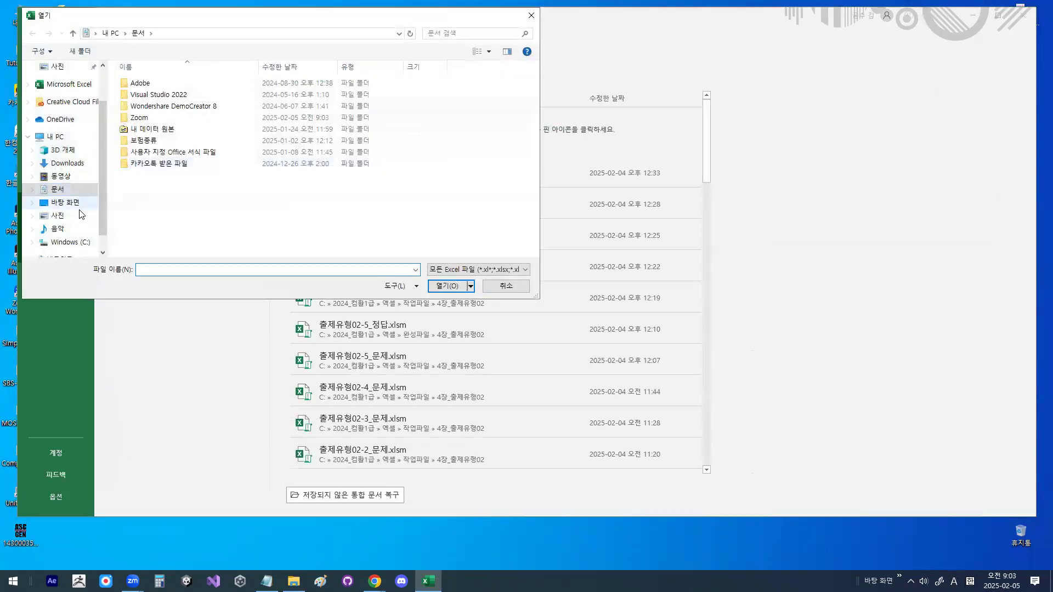
{"action": "left_click", "coordinate": [70, 242]}
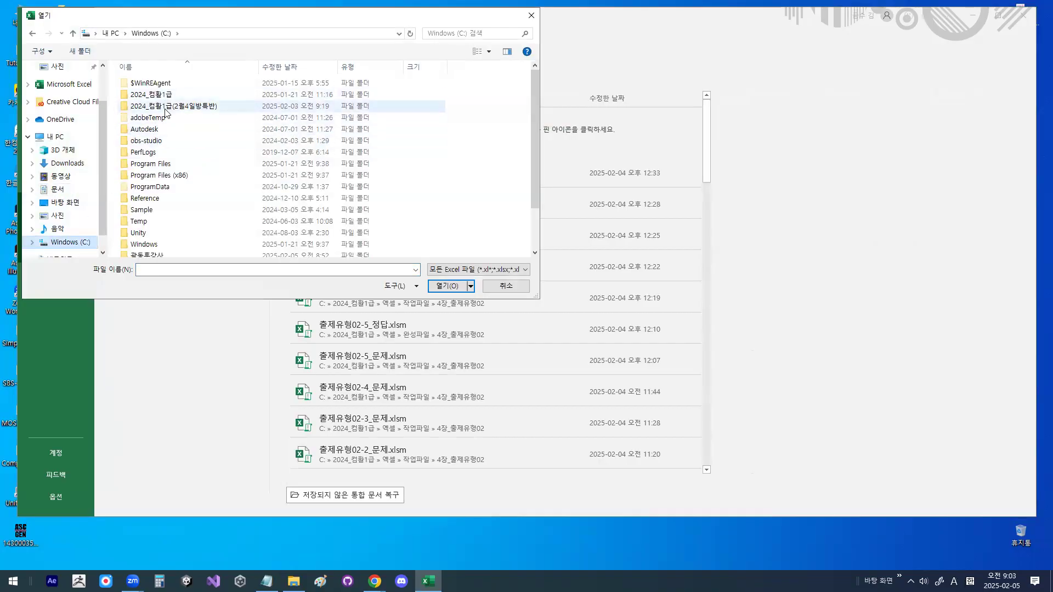
{"action": "double_click", "coordinate": [165, 108]}
{"action": "double_click", "coordinate": [141, 98]}
{"action": "double_click", "coordinate": [143, 96]}
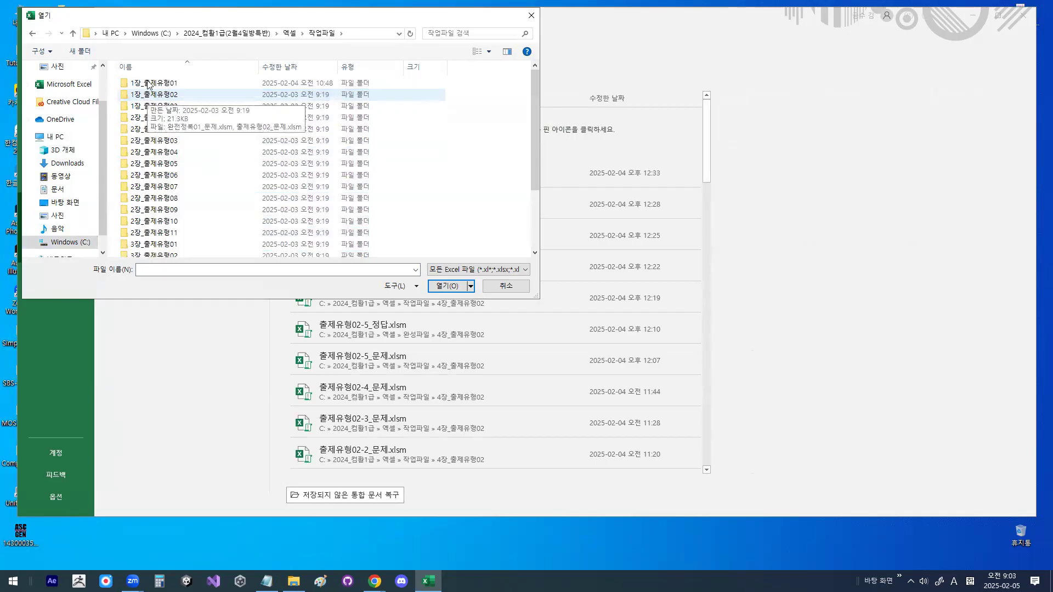
{"action": "double_click", "coordinate": [149, 84]}
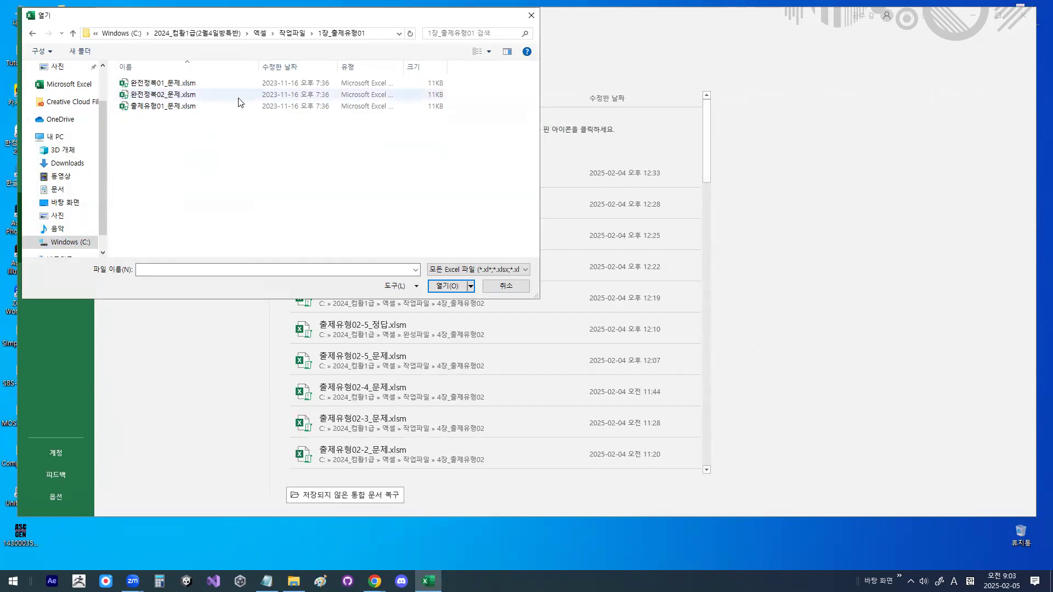
{"action": "double_click", "coordinate": [173, 96]}
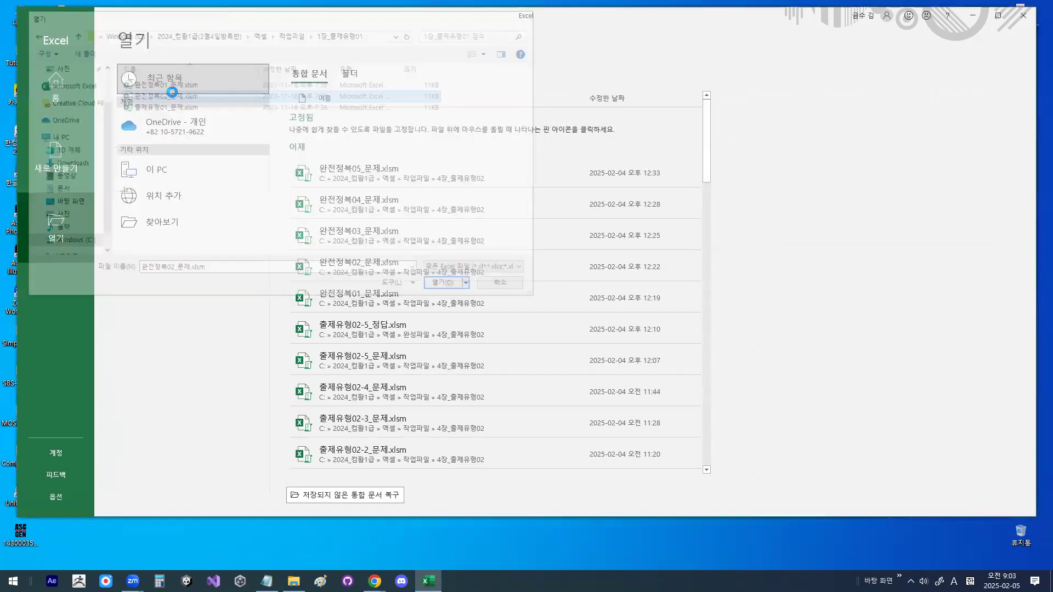
{"action": "left_click", "coordinate": [357, 226]}
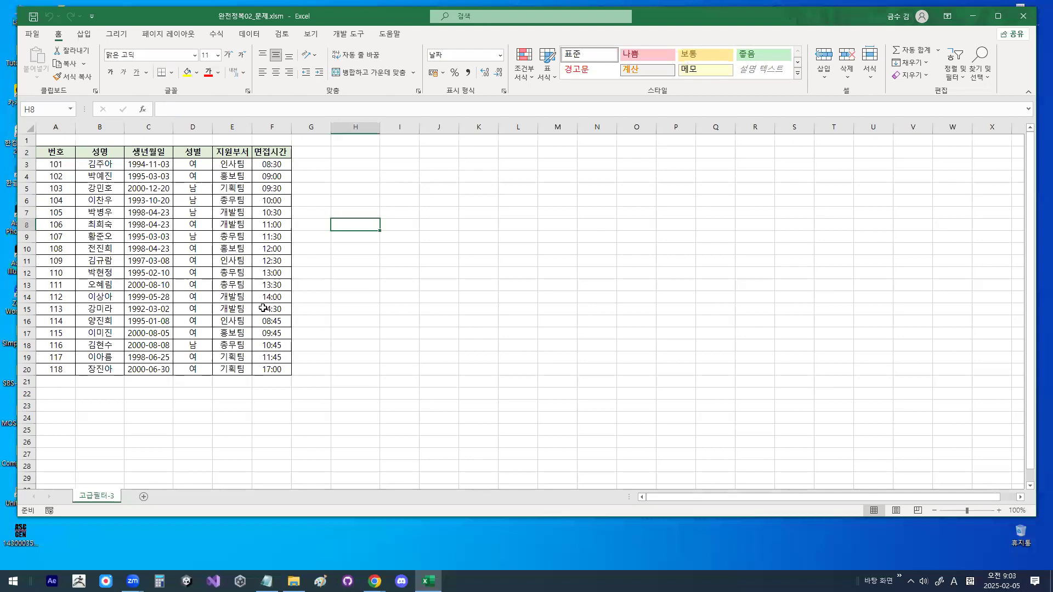
Change the font of the entire worksheet to HY견고딕.
{"action": "scroll", "coordinate": [263, 308], "scroll_direction": "up", "scroll_amount": 5}
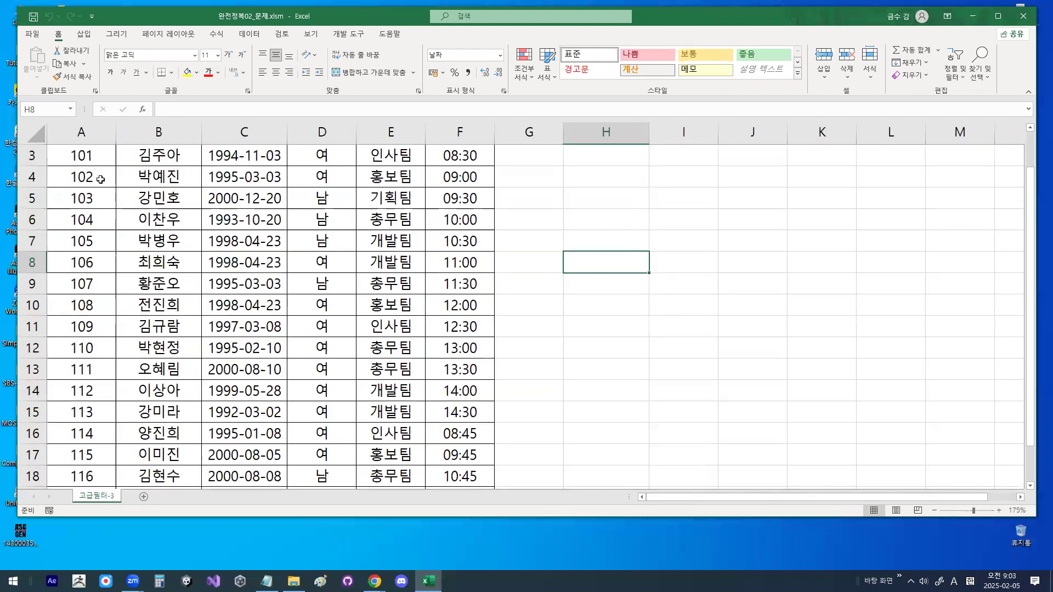
{"action": "left_click", "coordinate": [36, 137]}
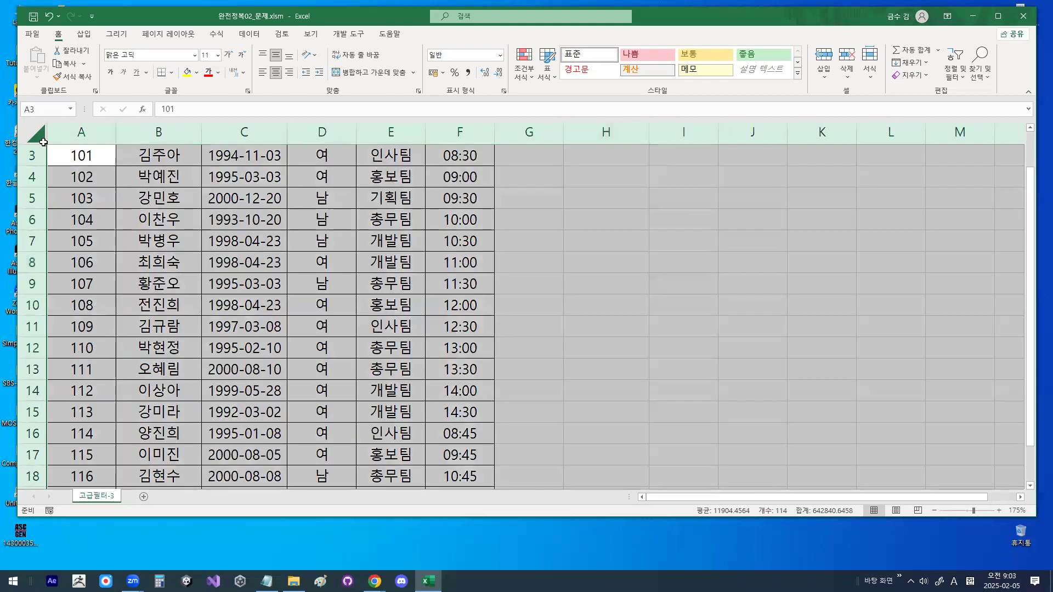
{"action": "left_click", "coordinate": [194, 55]}
{"action": "left_click", "coordinate": [148, 166]}
{"action": "left_click", "coordinate": [319, 233]}
{"action": "scroll", "coordinate": [319, 233], "scroll_direction": "up", "scroll_amount": 3}
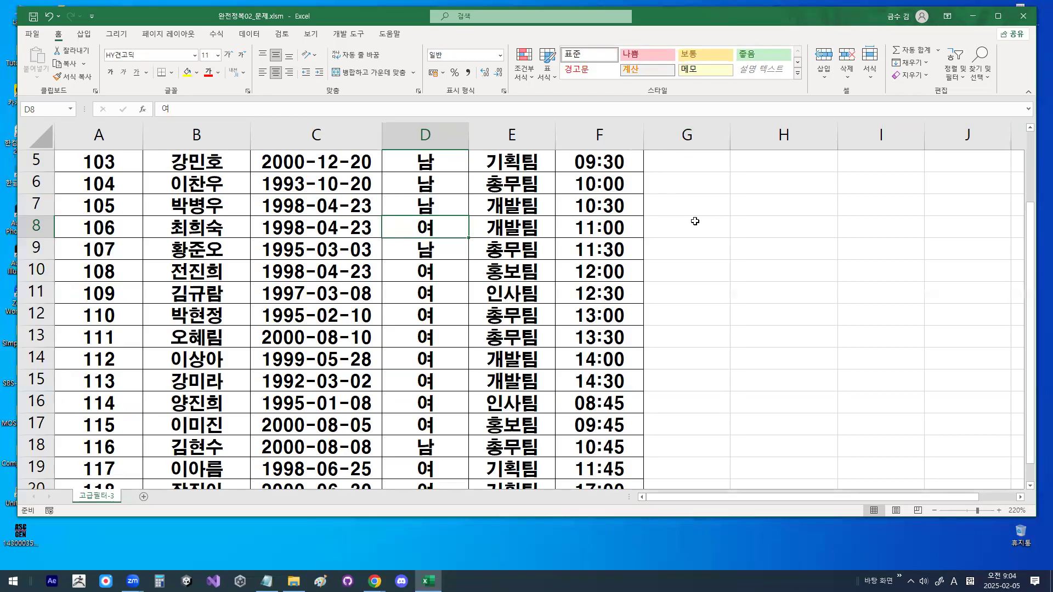
{"action": "scroll", "coordinate": [691, 204], "scroll_direction": "up", "scroll_amount": 2}
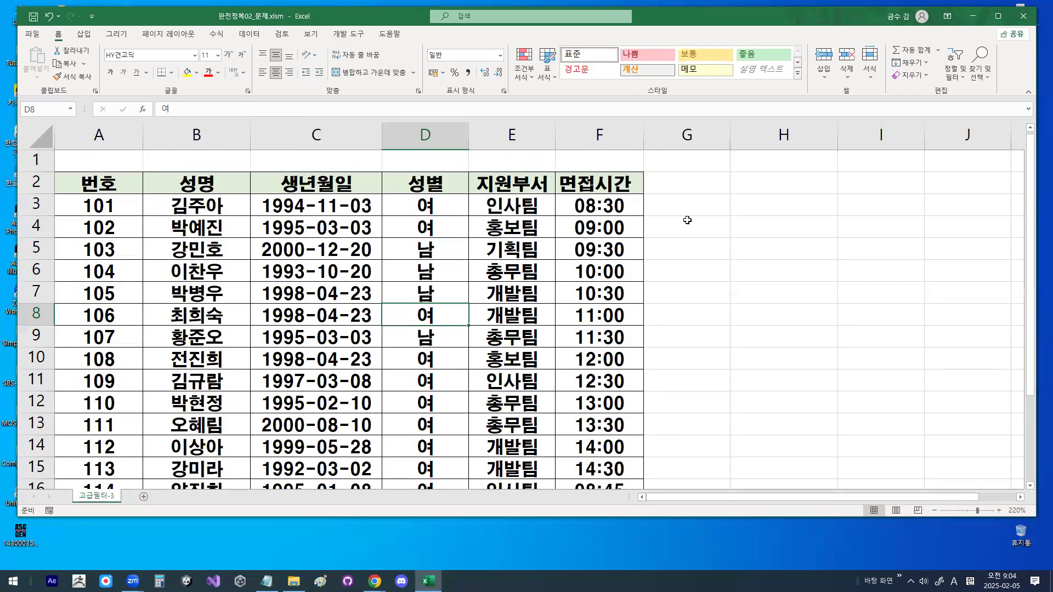
{"action": "left_click", "coordinate": [609, 202]}
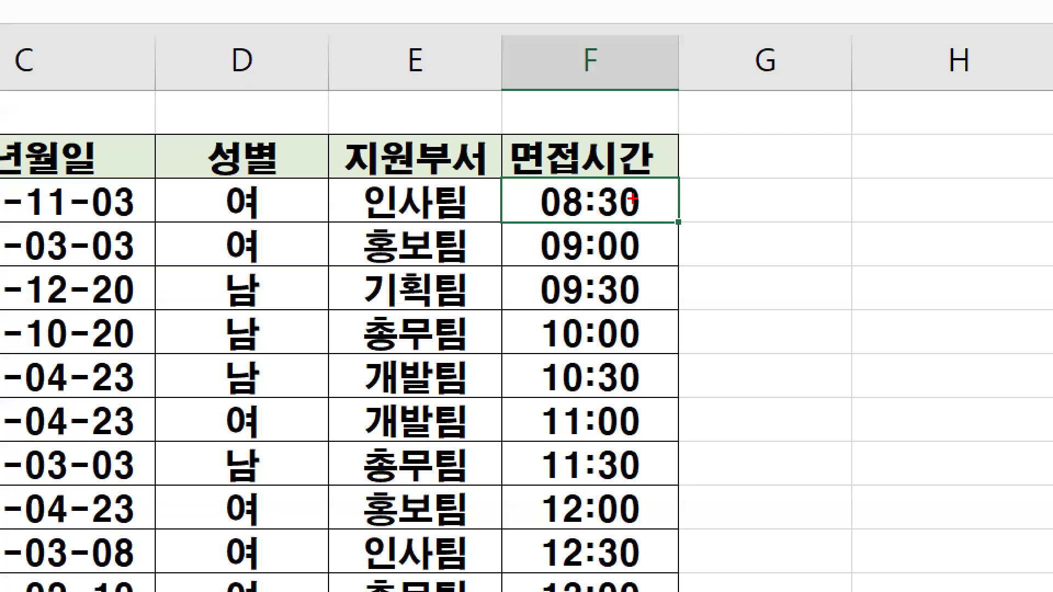
{"action": "mouse_move", "coordinate": [621, 205]}
{"action": "left_mouse_down"}
{"action": "mouse_move", "coordinate": [590, 211]}
{"action": "mouse_move", "coordinate": [606, 200]}
{"action": "left_mouse_up"}
{"action": "mouse_move", "coordinate": [716, 165]}
{"action": "left_mouse_down"}
{"action": "mouse_move", "coordinate": [736, 204]}
{"action": "mouse_move", "coordinate": [773, 174]}
{"action": "mouse_move", "coordinate": [773, 187]}
{"action": "mouse_move", "coordinate": [826, 187]}
{"action": "left_mouse_up"}
{"action": "mouse_move", "coordinate": [619, 215]}
{"action": "left_mouse_down"}
{"action": "mouse_move", "coordinate": [628, 210]}
{"action": "mouse_move", "coordinate": [597, 218]}
{"action": "mouse_move", "coordinate": [598, 185]}
{"action": "mouse_move", "coordinate": [625, 195]}
{"action": "left_mouse_up"}
{"action": "mouse_move", "coordinate": [882, 193]}
{"action": "left_mouse_down"}
{"action": "mouse_move", "coordinate": [807, 192]}
{"action": "mouse_move", "coordinate": [855, 160]}
{"action": "left_mouse_up"}
{"action": "mouse_move", "coordinate": [600, 170]}
{"action": "left_mouse_down"}
{"action": "mouse_move", "coordinate": [622, 139]}
{"action": "mouse_move", "coordinate": [761, 145]}
{"action": "left_mouse_up"}
{"action": "mouse_move", "coordinate": [778, 204]}
{"action": "left_mouse_down"}
{"action": "mouse_move", "coordinate": [750, 248]}
{"action": "mouse_move", "coordinate": [774, 263]}
{"action": "left_mouse_up"}
{"action": "left_click_drag", "start_coordinate": [768, 231], "coordinate": [751, 260]}
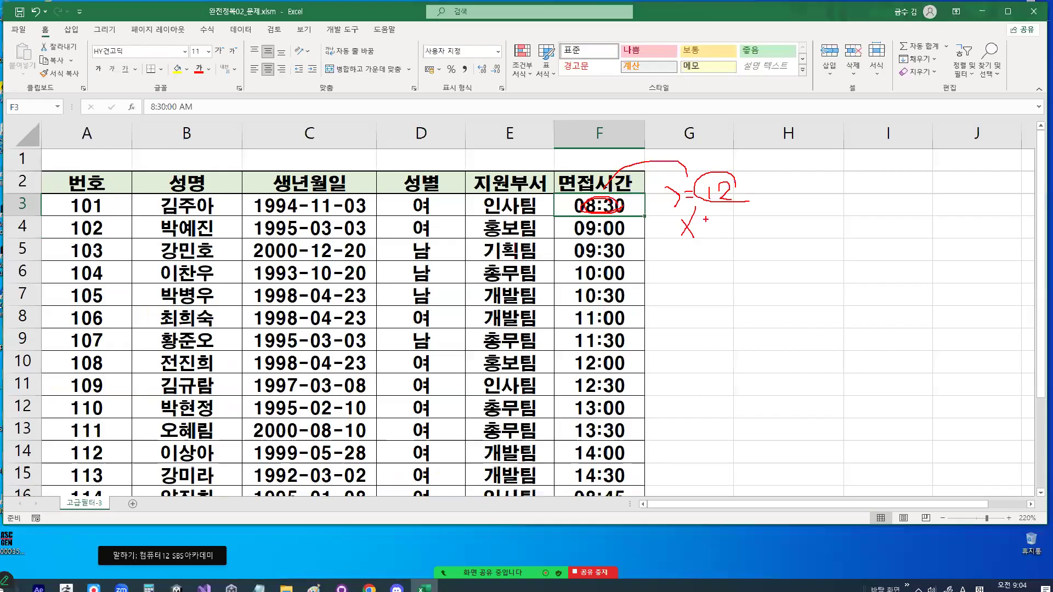
{"action": "key", "text": "Escape"}
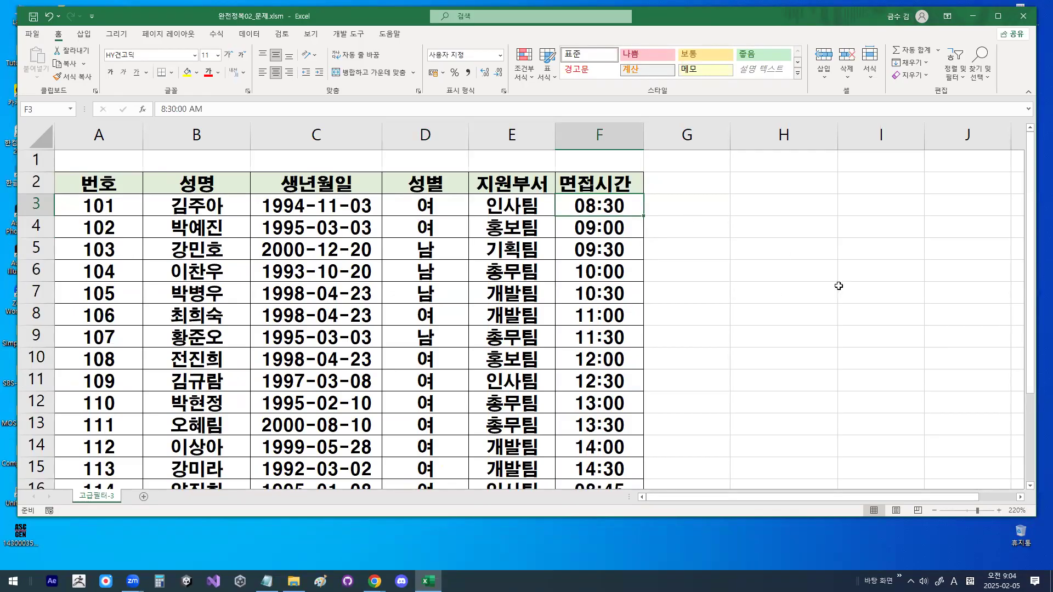
Enter the time 12:00 in the empty cell J11 beside the table.
{"action": "left_click", "coordinate": [1021, 497]}
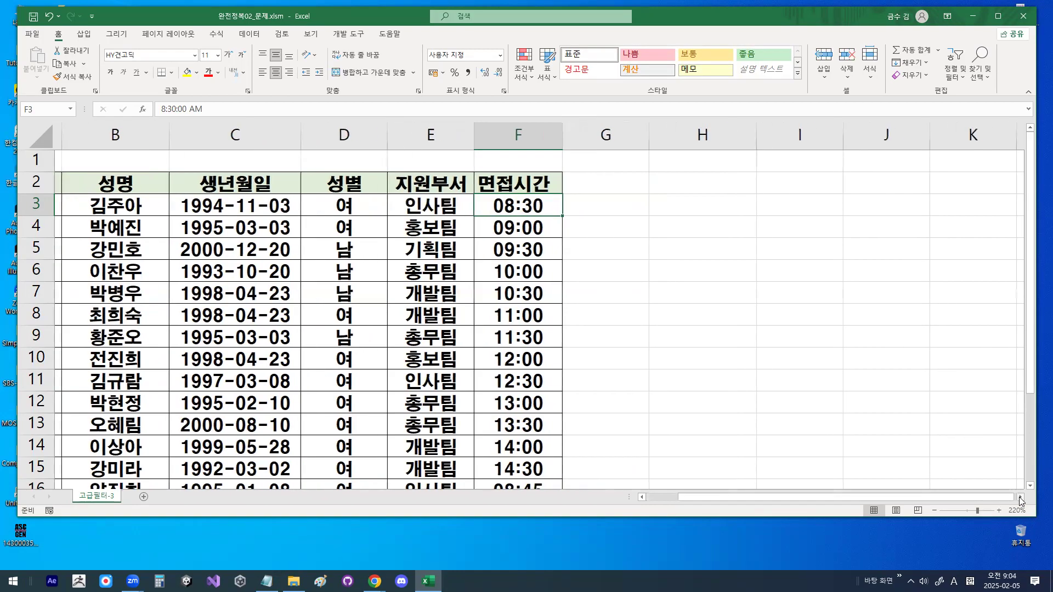
{"action": "left_click", "coordinate": [1020, 497]}
{"action": "left_click", "coordinate": [644, 386]}
{"action": "type", "text": "12:00"}
{"action": "key", "text": "Return"}
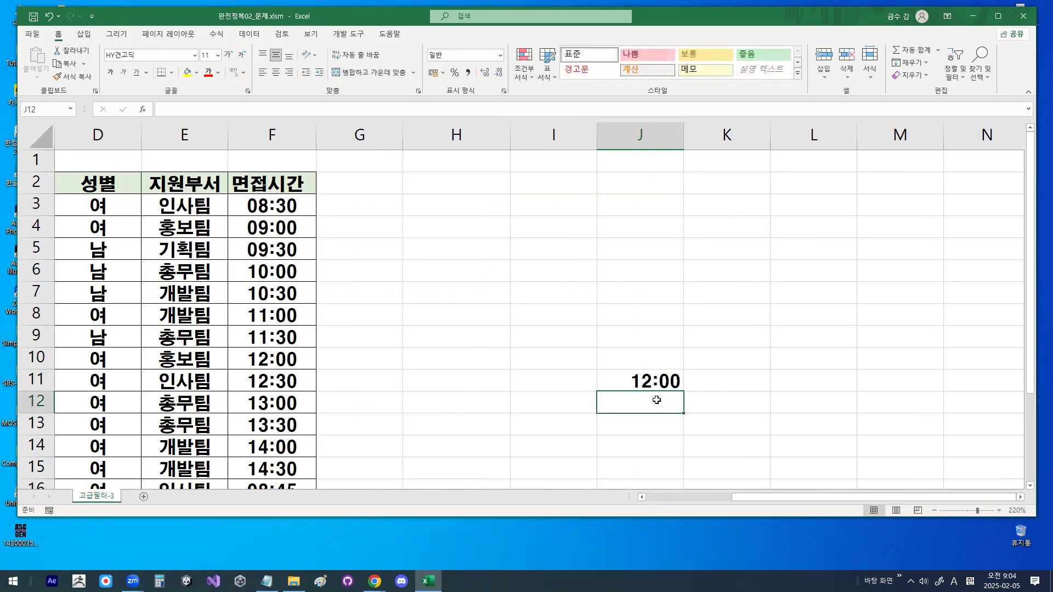
{"action": "key", "text": "ctrl+1"}
{"action": "left_click", "coordinate": [663, 381]}
{"action": "mouse_move", "coordinate": [664, 381]}
{"action": "left_mouse_down"}
{"action": "mouse_move", "coordinate": [647, 360]}
{"action": "mouse_move", "coordinate": [670, 366]}
{"action": "left_mouse_up"}
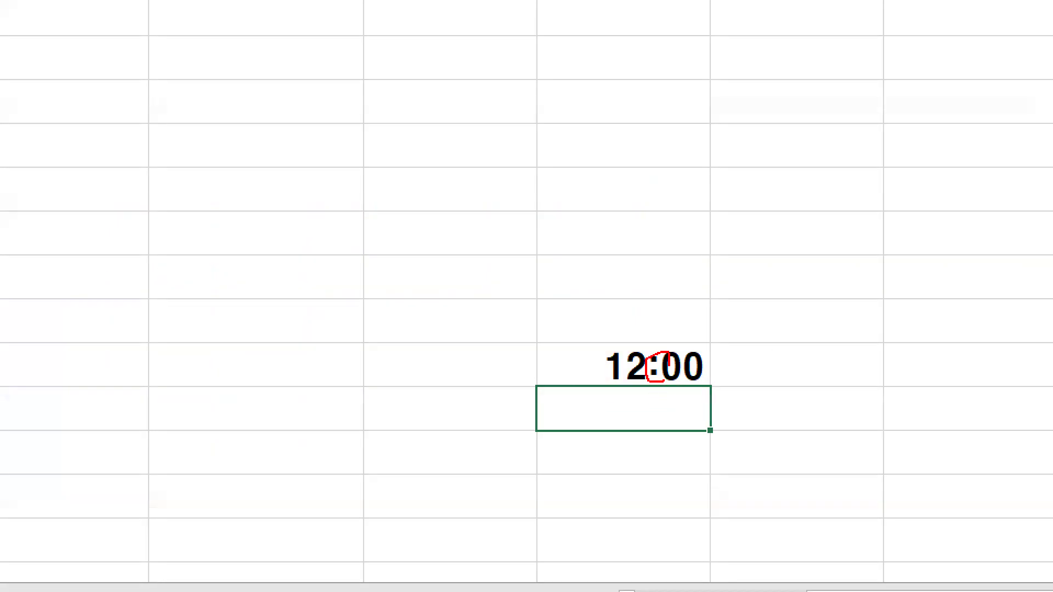
{"action": "key", "text": "Escape"}
{"action": "left_click", "coordinate": [664, 380]}
{"action": "key", "text": "ctrl+1"}
{"action": "left_click", "coordinate": [665, 380]}
{"action": "mouse_move", "coordinate": [677, 384]}
{"action": "left_mouse_down"}
{"action": "mouse_move", "coordinate": [641, 381]}
{"action": "mouse_move", "coordinate": [679, 379]}
{"action": "left_mouse_up"}
{"action": "key", "text": "Escape"}
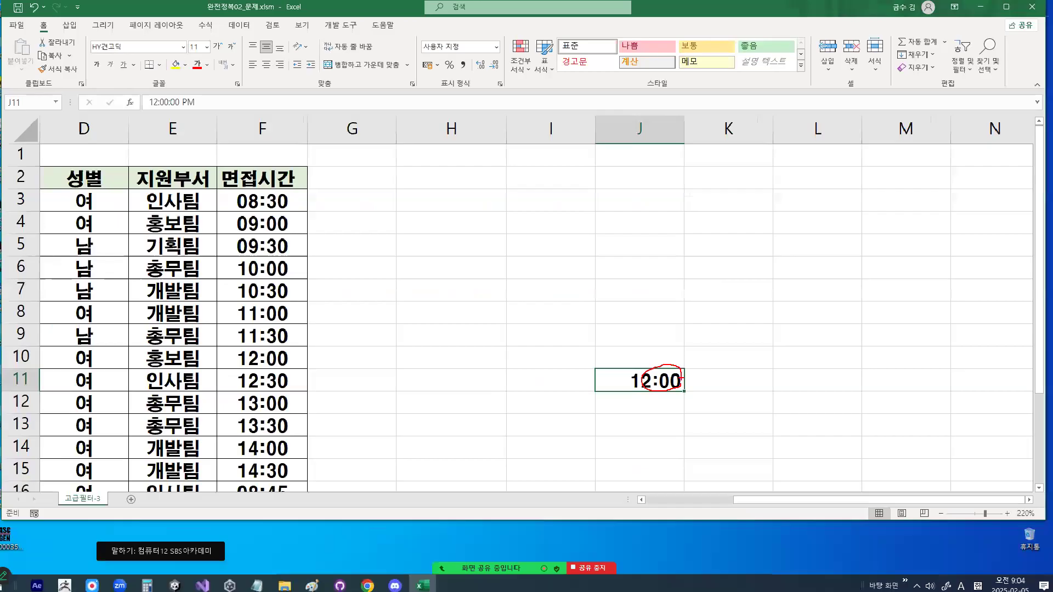
Preview the time in cell J11 as a plain number using the Number category of the cell format settings.
{"action": "scroll", "coordinate": [665, 383], "scroll_direction": "down", "scroll_amount": 2}
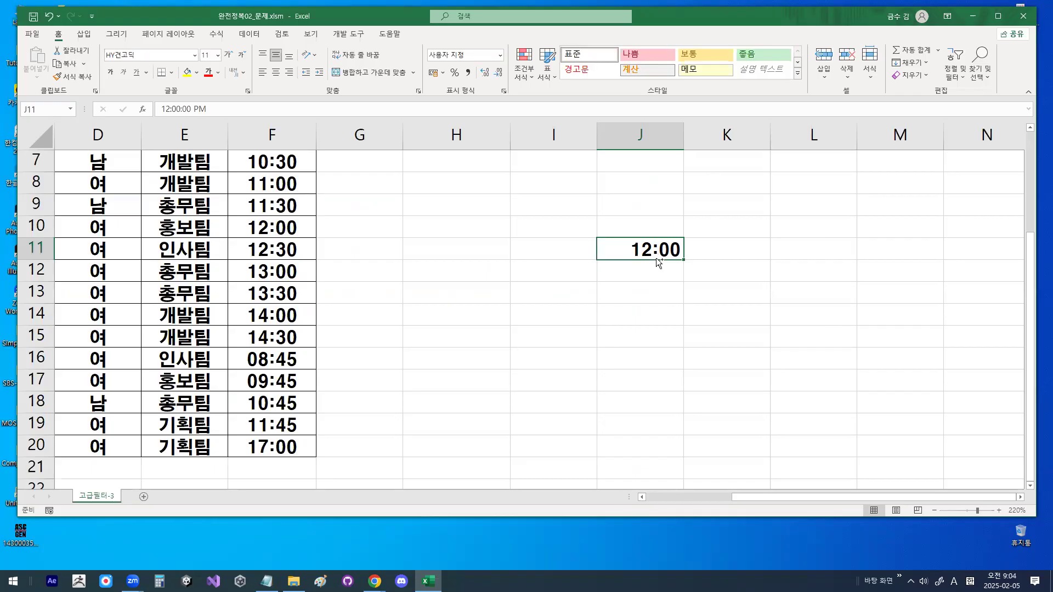
{"action": "key", "text": "ctrl+1"}
{"action": "left_click", "coordinate": [504, 158]}
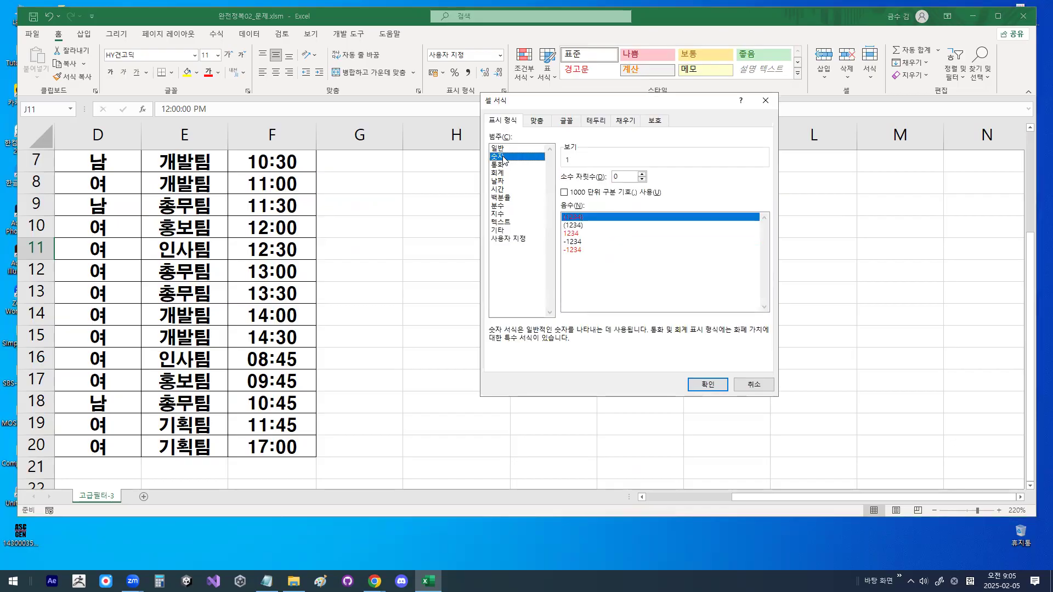
{"action": "mouse_move", "coordinate": [516, 157]}
{"action": "left_mouse_down"}
{"action": "mouse_move", "coordinate": [476, 155]}
{"action": "mouse_move", "coordinate": [520, 146]}
{"action": "left_mouse_up"}
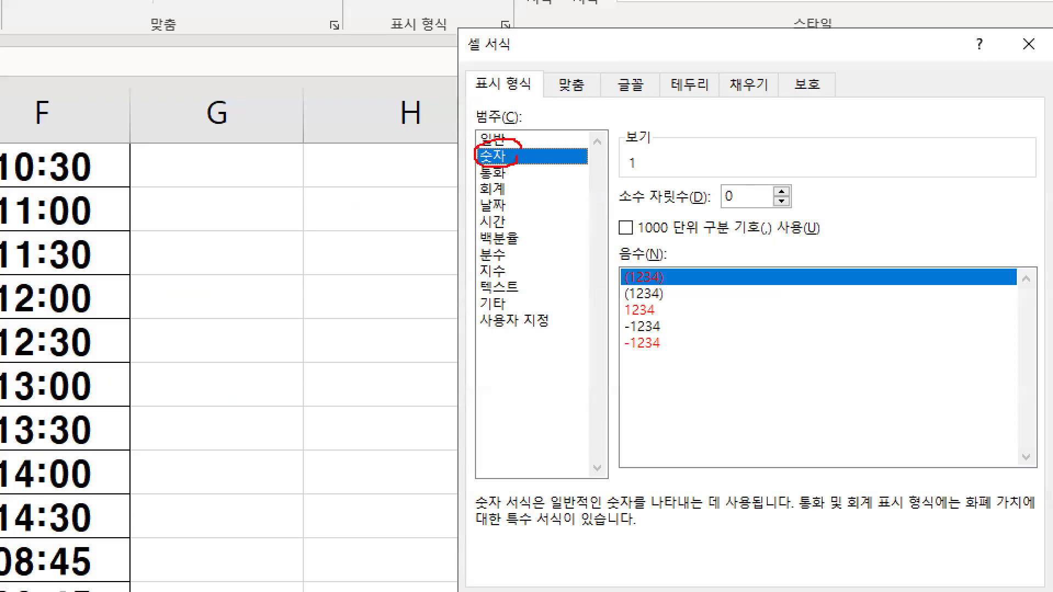
{"action": "mouse_move", "coordinate": [687, 203]}
{"action": "left_mouse_down"}
{"action": "mouse_move", "coordinate": [617, 206]}
{"action": "mouse_move", "coordinate": [658, 179]}
{"action": "left_mouse_up"}
{"action": "mouse_move", "coordinate": [757, 204]}
{"action": "left_mouse_down"}
{"action": "mouse_move", "coordinate": [725, 206]}
{"action": "mouse_move", "coordinate": [738, 185]}
{"action": "left_mouse_up"}
{"action": "mouse_move", "coordinate": [203, 173]}
{"action": "left_mouse_down"}
{"action": "mouse_move", "coordinate": [197, 197]}
{"action": "mouse_move", "coordinate": [223, 171]}
{"action": "mouse_move", "coordinate": [200, 178]}
{"action": "left_mouse_up"}
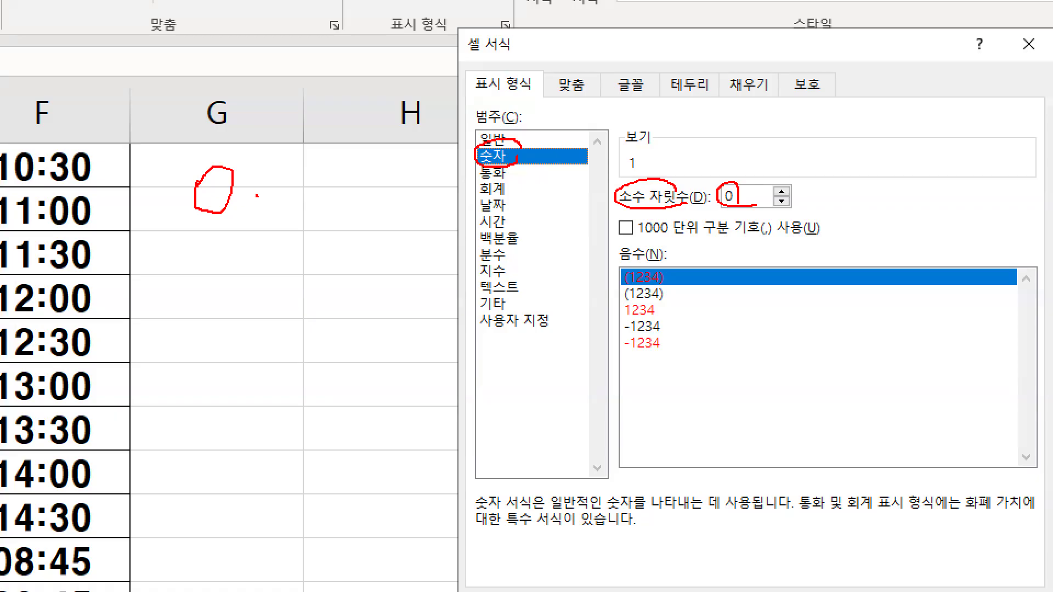
{"action": "left_click_drag", "start_coordinate": [321, 161], "coordinate": [324, 228]}
{"action": "left_click_drag", "start_coordinate": [147, 231], "coordinate": [359, 232]}
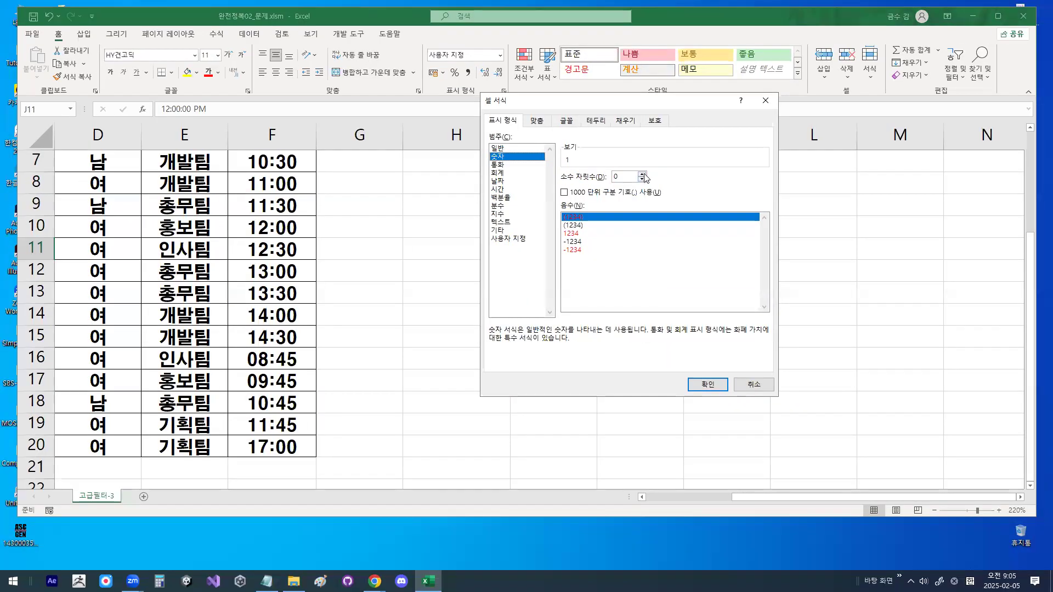
Preview the number format of J11 with 2 decimal places, and close the format settings without applying it.
{"action": "double_click", "coordinate": [645, 174]}
{"action": "key", "text": "ctrl+1"}
{"action": "left_click", "coordinate": [624, 177]}
{"action": "left_click_drag", "start_coordinate": [601, 187], "coordinate": [625, 177]}
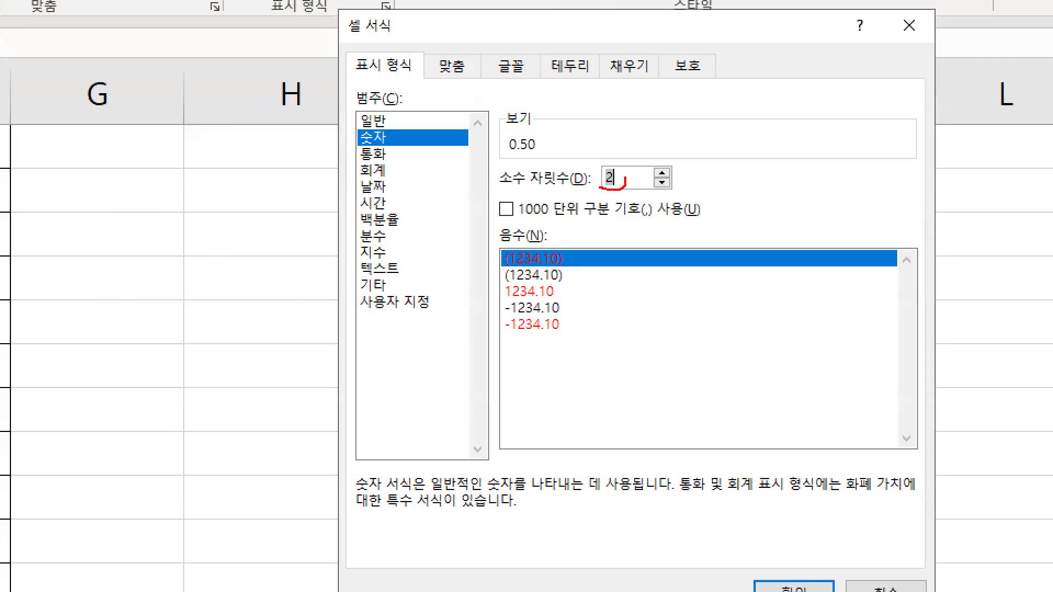
{"action": "left_click_drag", "start_coordinate": [531, 155], "coordinate": [536, 147]}
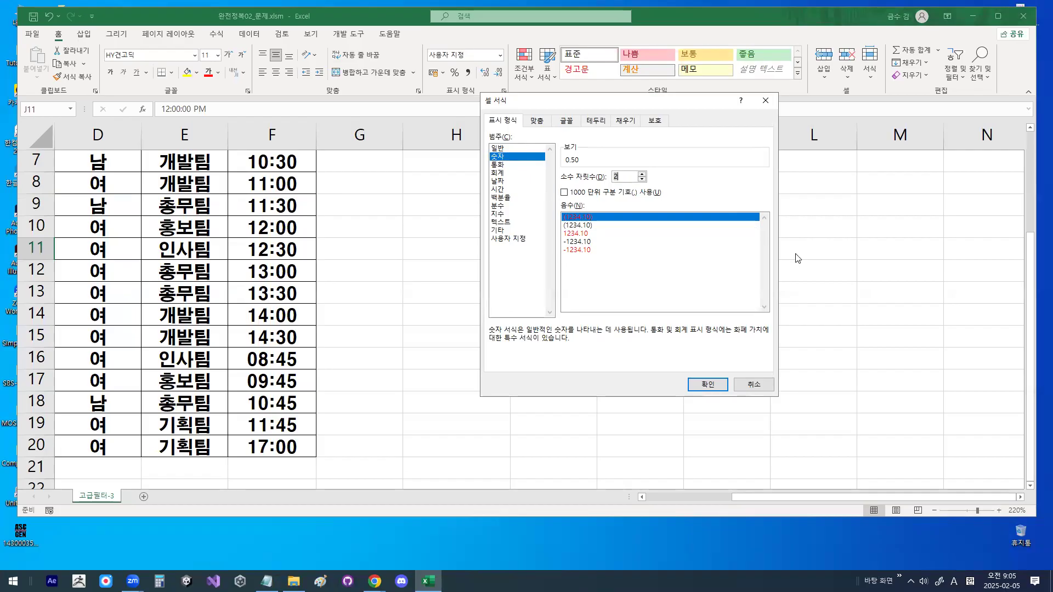
{"action": "key", "text": "Escape"}
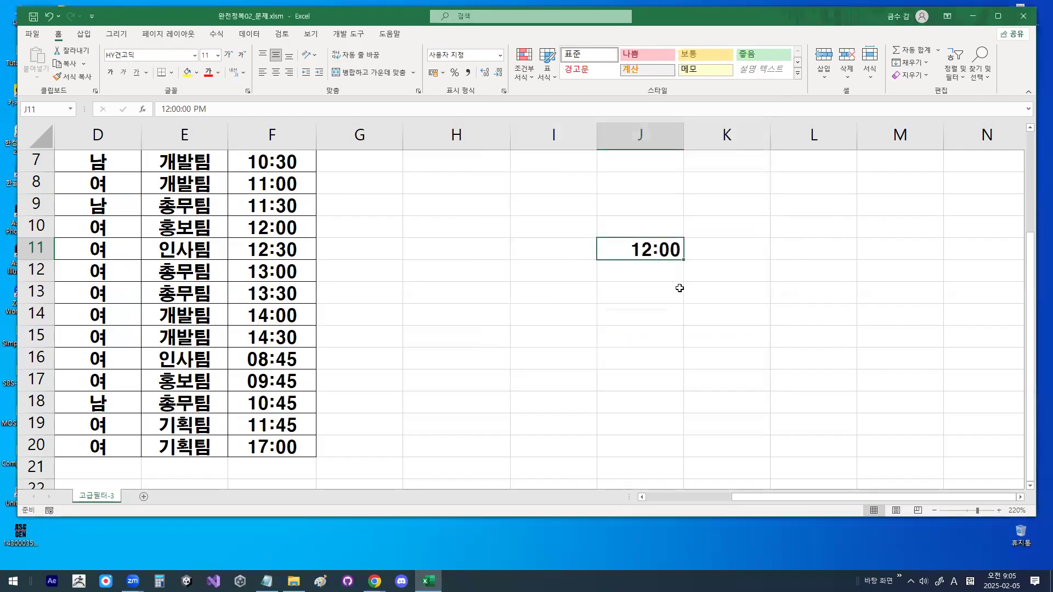
Clear cell J11 and set the first applicant's interview time in F3 to 12:00.
{"action": "key", "text": "Delete"}
{"action": "scroll", "coordinate": [371, 247], "scroll_direction": "up", "scroll_amount": 2}
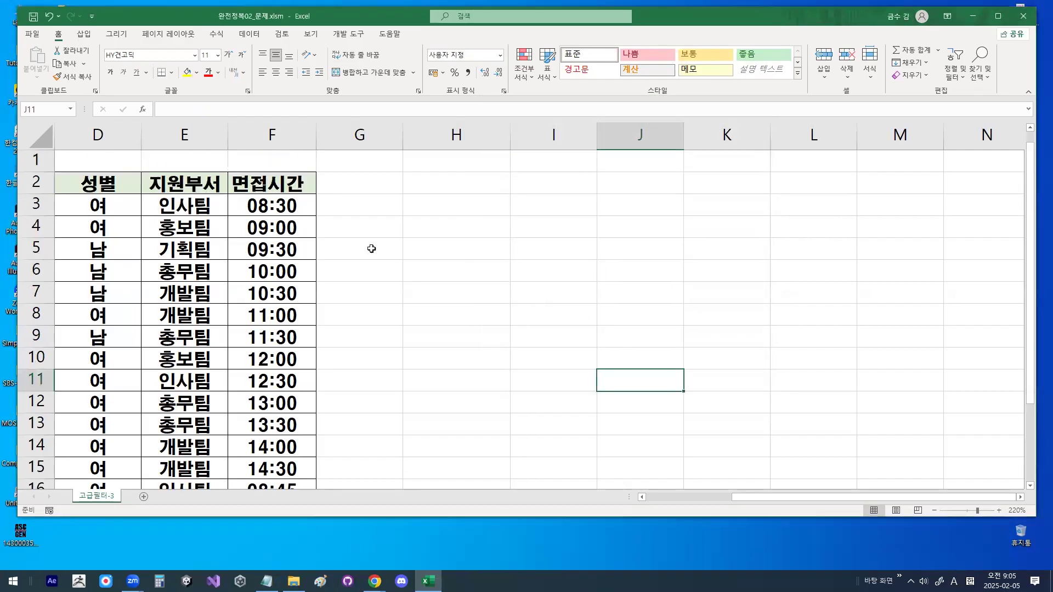
{"action": "left_click", "coordinate": [362, 212]}
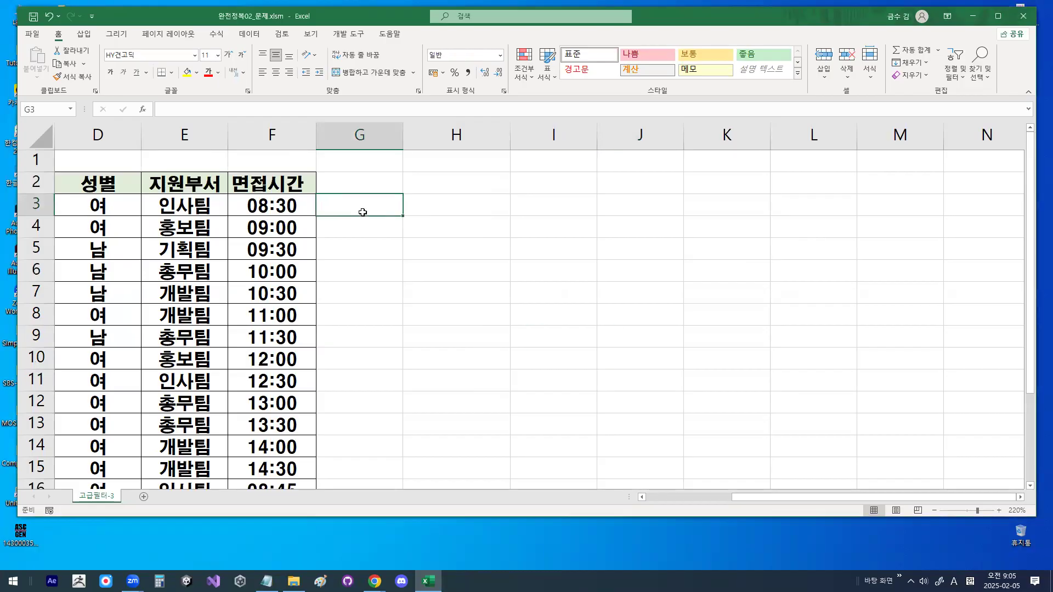
{"action": "type", "text": "="}
{"action": "key", "text": "BackSpace"}
{"action": "left_click", "coordinate": [286, 208]}
{"action": "type", "text": "12:00"}
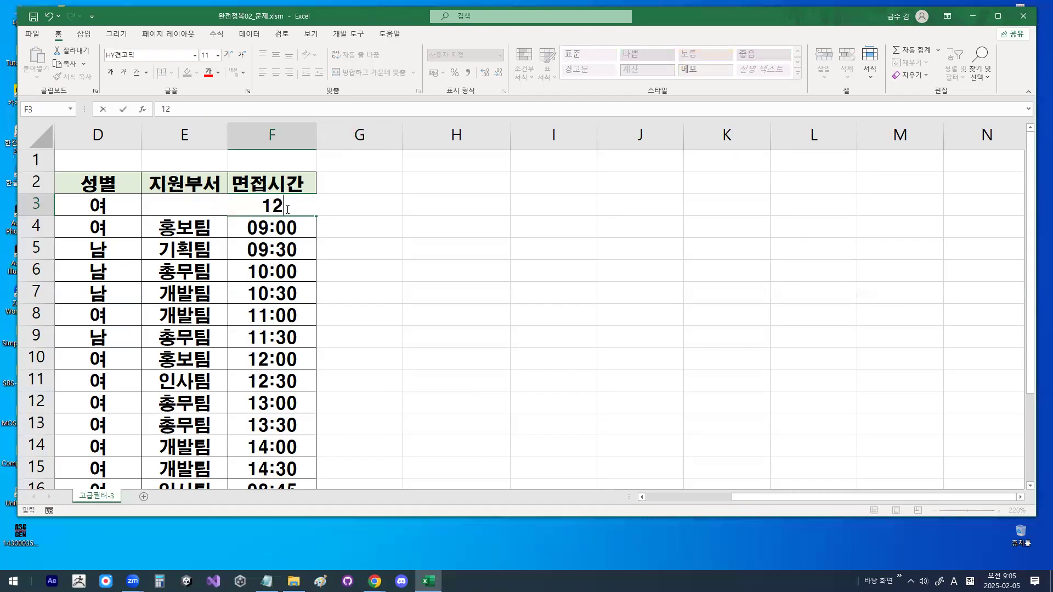
{"action": "key", "text": "Return"}
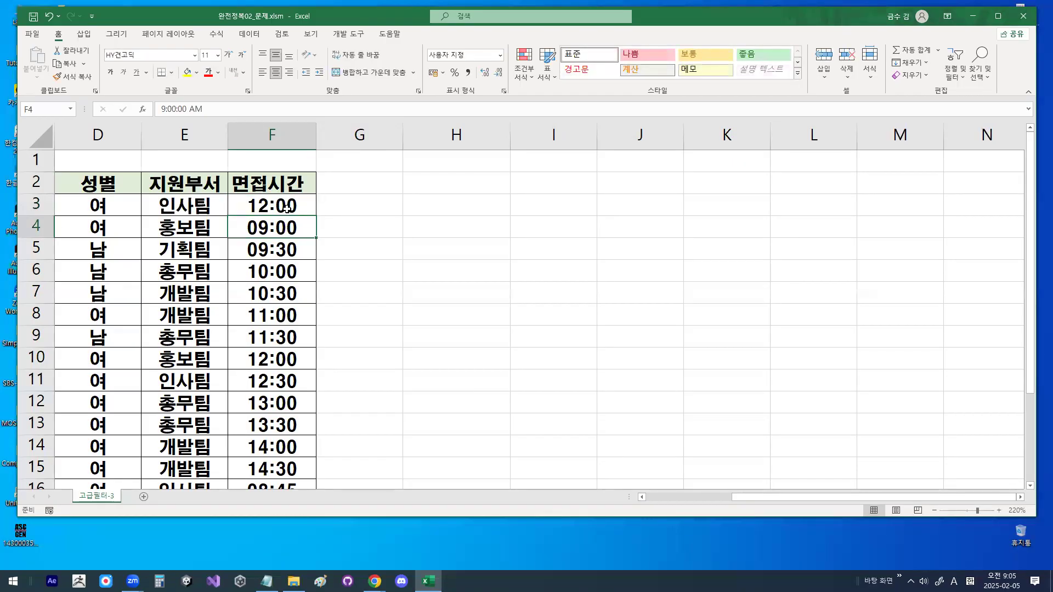
Enter the formula =F3>=12 in cell G3 to compare the interview time with 12.
{"action": "left_click", "coordinate": [354, 207]}
{"action": "type", "text": "="}
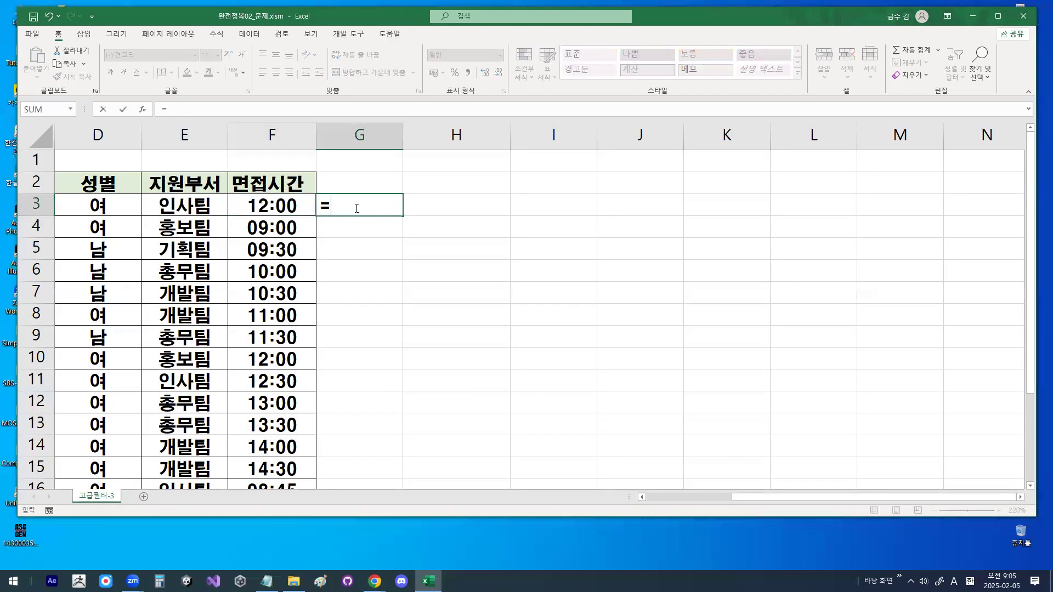
{"action": "left_click", "coordinate": [310, 208]}
{"action": "type", "text": ">=12"}
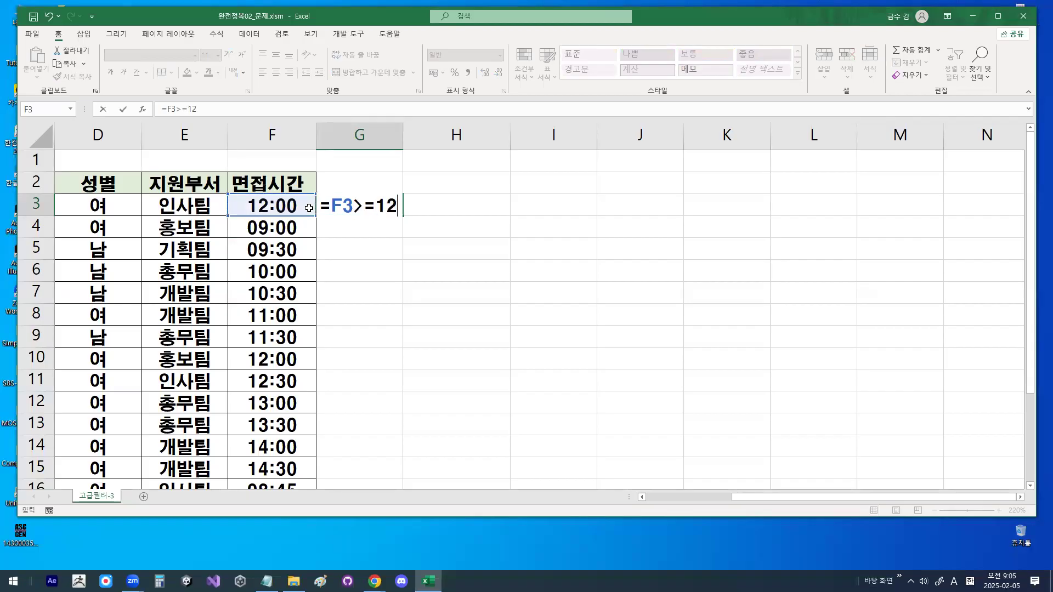
{"action": "key", "text": "Return"}
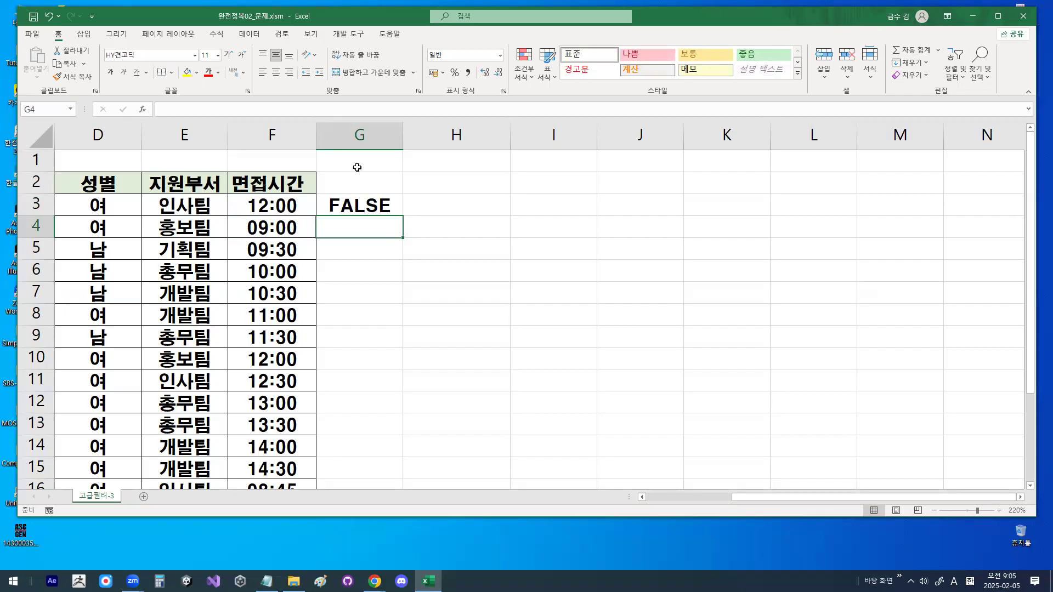
Change the formula in G3 to =F3>=0.5 to compare the interview time with the stored number for 12:00.
{"action": "left_click", "coordinate": [290, 207]}
{"action": "left_click", "coordinate": [366, 200]}
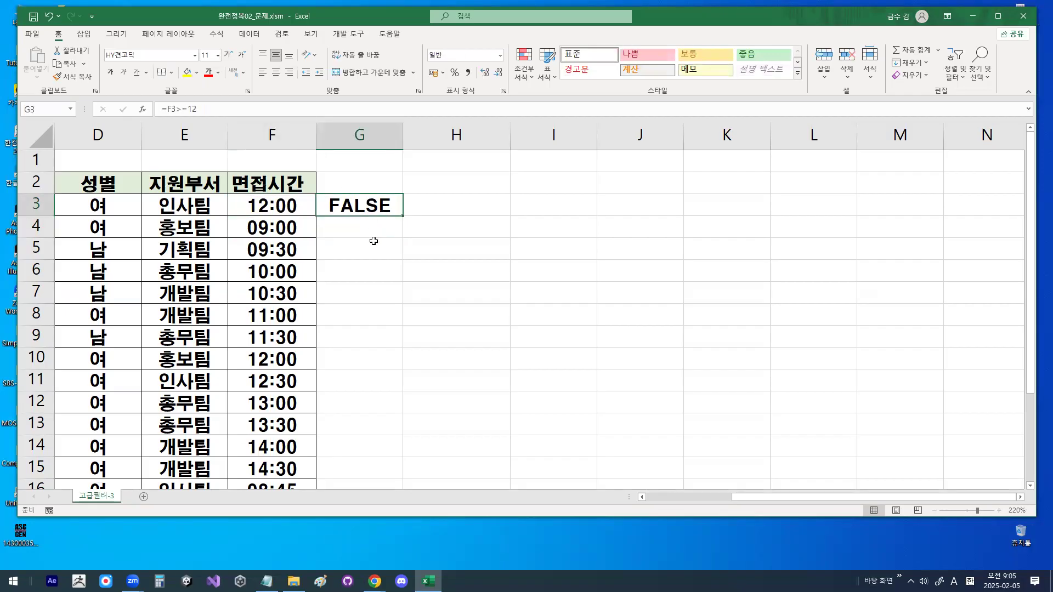
{"action": "double_click", "coordinate": [379, 205]}
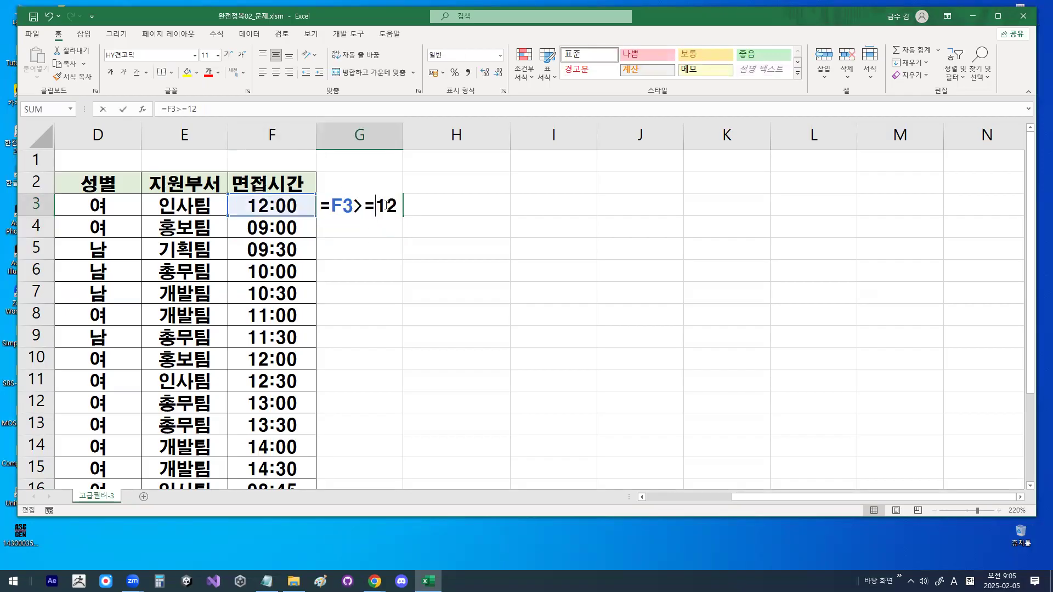
{"action": "left_click_drag", "start_coordinate": [380, 205], "coordinate": [399, 205]}
{"action": "type", "text": "0"}
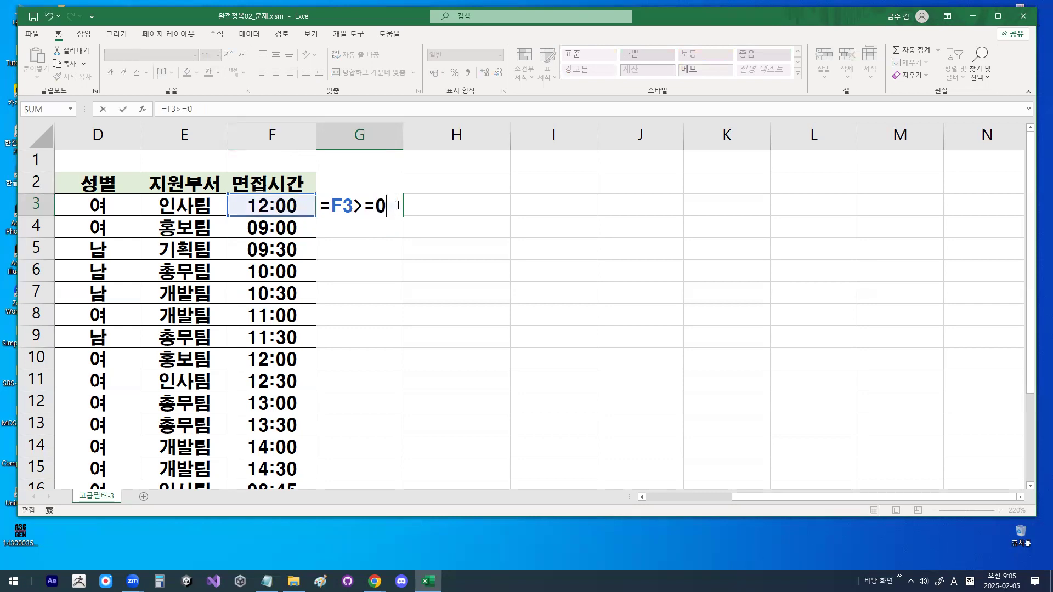
{"action": "type", "text": ".5"}
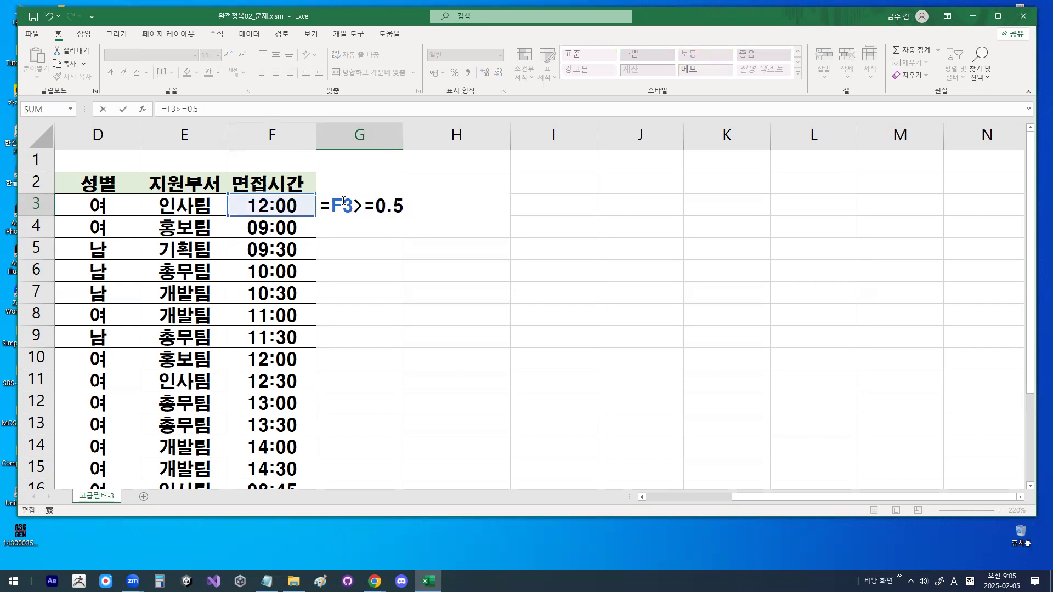
{"action": "mouse_move", "coordinate": [403, 211]}
{"action": "left_mouse_down"}
{"action": "mouse_move", "coordinate": [380, 218]}
{"action": "mouse_move", "coordinate": [406, 199]}
{"action": "left_mouse_up"}
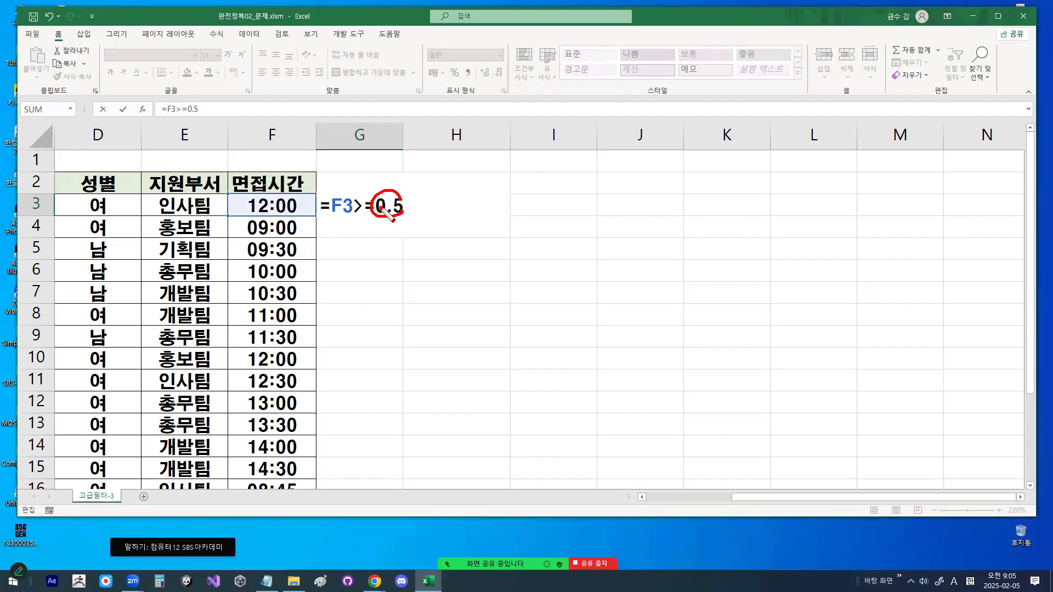
{"action": "mouse_move", "coordinate": [288, 208]}
{"action": "left_mouse_down"}
{"action": "mouse_move", "coordinate": [277, 201]}
{"action": "mouse_move", "coordinate": [277, 167]}
{"action": "mouse_move", "coordinate": [384, 188]}
{"action": "left_mouse_up"}
{"action": "key", "text": "Escape"}
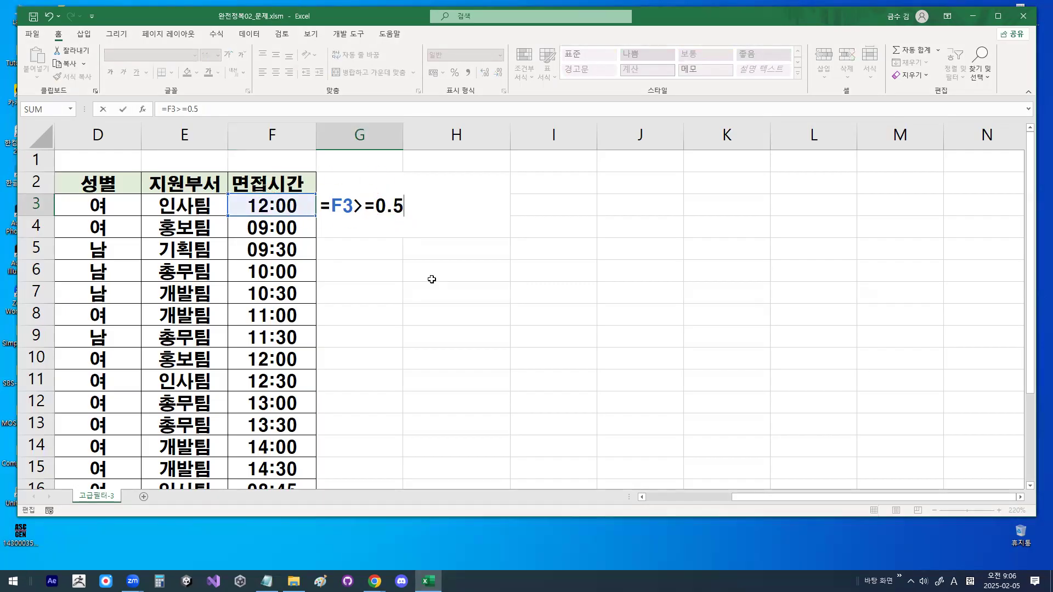
{"action": "key", "text": "Return"}
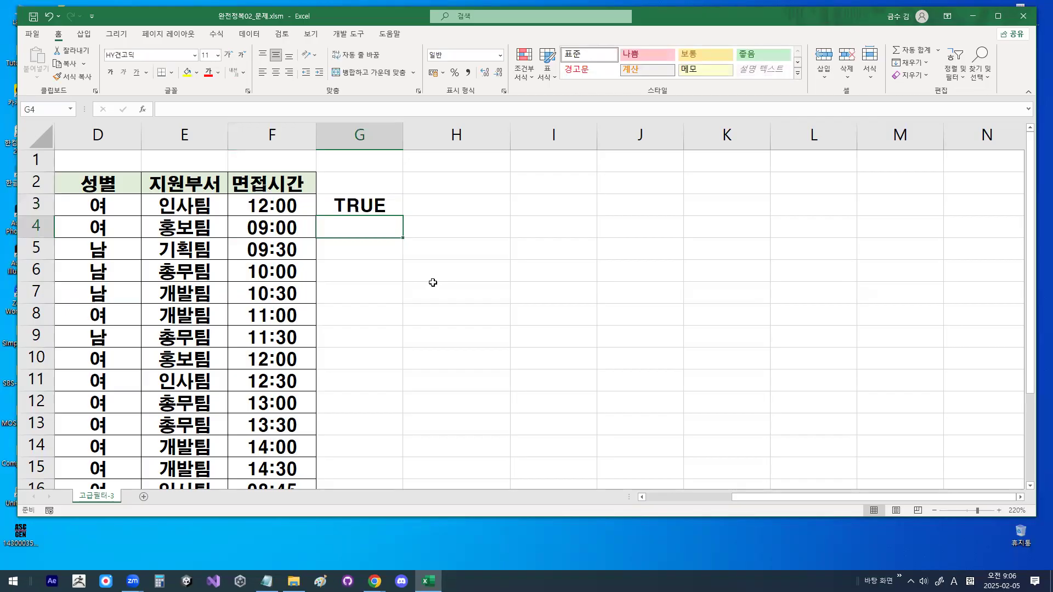
{"action": "key", "text": "Up"}
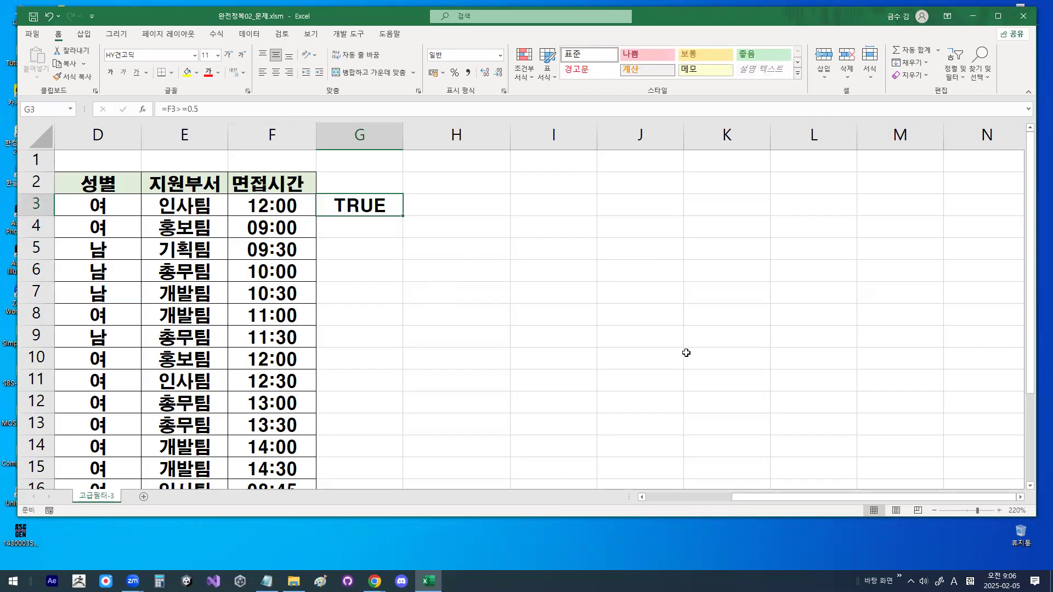
{"action": "key", "text": "ctrl+2"}
{"action": "mouse_move", "coordinate": [522, 192]}
{"action": "left_mouse_down"}
{"action": "mouse_move", "coordinate": [526, 231]}
{"action": "mouse_move", "coordinate": [537, 211]}
{"action": "mouse_move", "coordinate": [653, 214]}
{"action": "mouse_move", "coordinate": [629, 237]}
{"action": "left_mouse_up"}
{"action": "mouse_move", "coordinate": [847, 344]}
{"action": "left_mouse_down"}
{"action": "mouse_move", "coordinate": [784, 341]}
{"action": "mouse_move", "coordinate": [823, 320]}
{"action": "mouse_move", "coordinate": [847, 344]}
{"action": "left_mouse_up"}
{"action": "left_click_drag", "start_coordinate": [768, 297], "coordinate": [806, 265]}
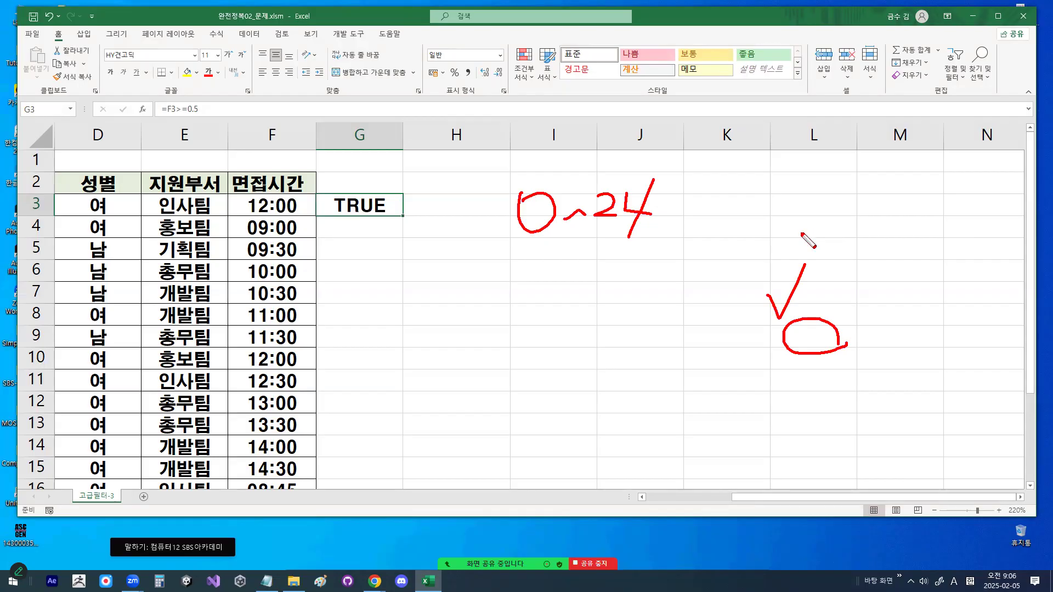
{"action": "key", "text": "Escape"}
Clear the comparison formula from G3 and set the first applicant's interview time in F3 to 08:30.
{"action": "double_click", "coordinate": [401, 218]}
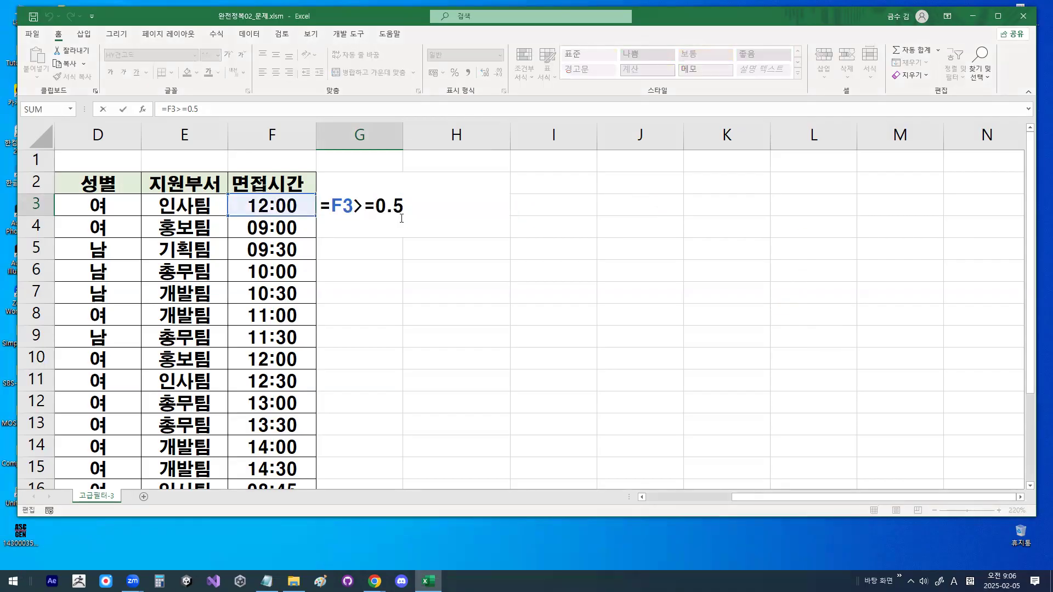
{"action": "left_click_drag", "start_coordinate": [377, 208], "coordinate": [413, 205]}
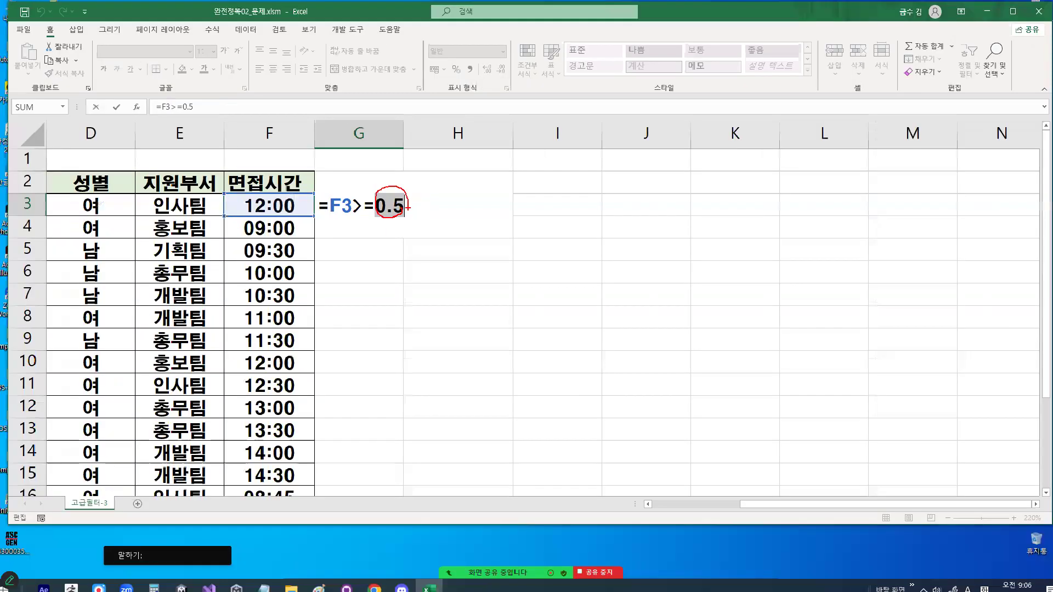
{"action": "key", "text": "ctrl+Return"}
{"action": "key", "text": "Delete"}
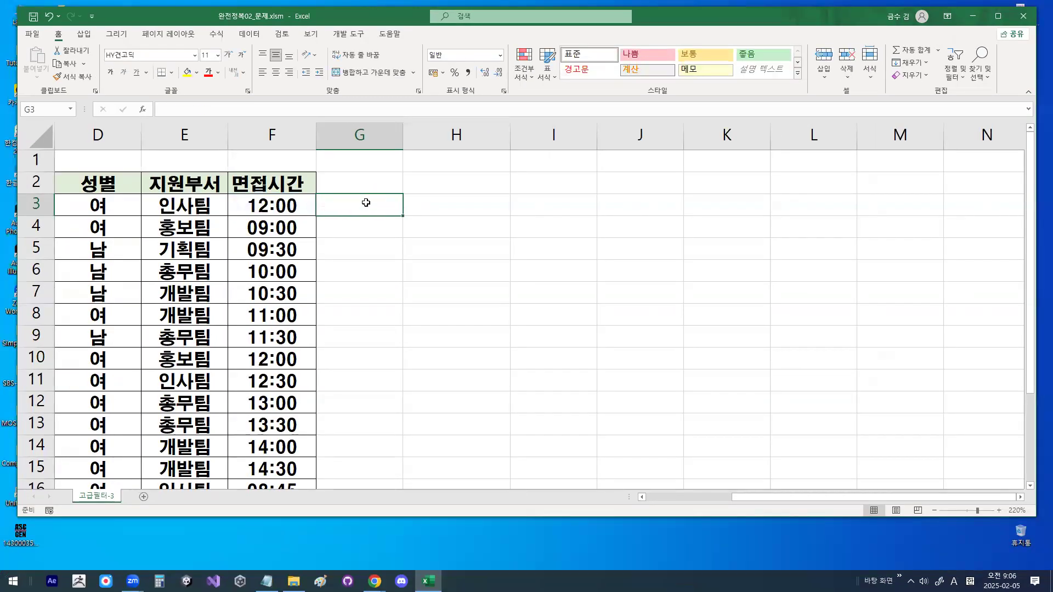
{"action": "key", "text": "Left"}
{"action": "type", "text": "08:30"}
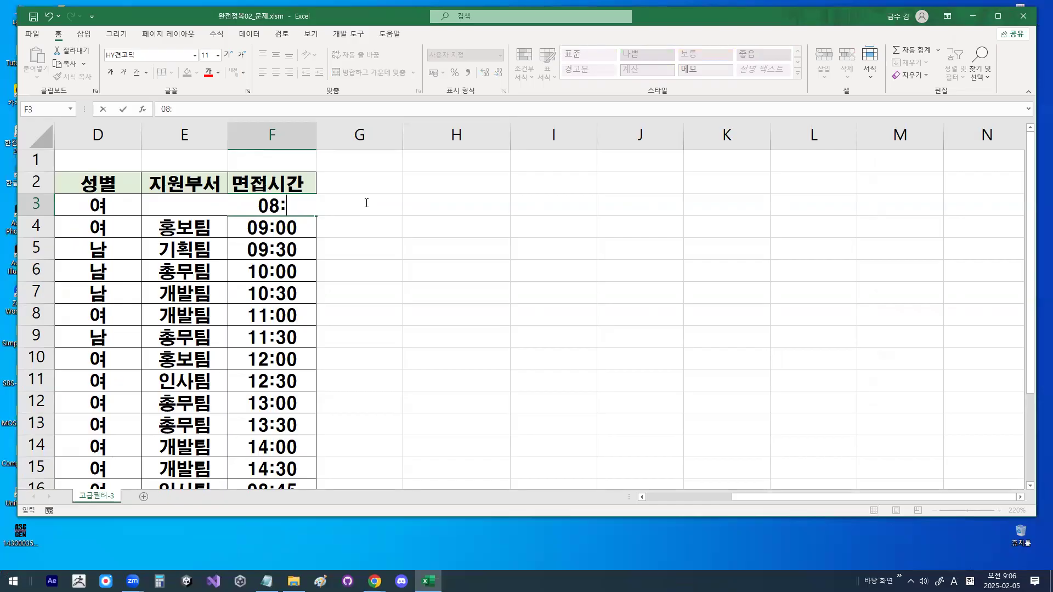
{"action": "key", "text": "Return"}
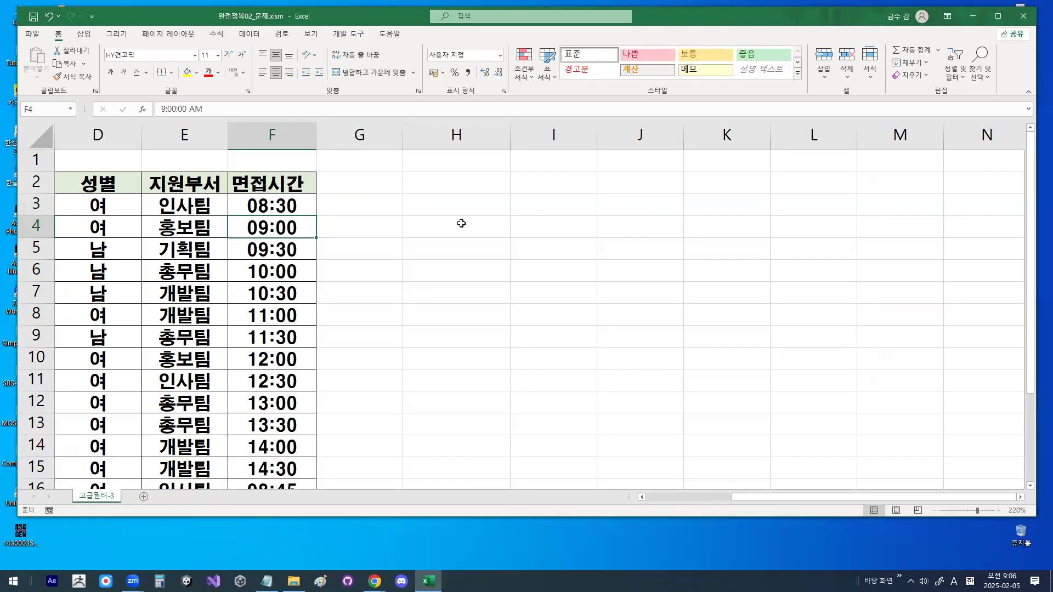
Select the first applicant's birth date in C3, and switch to the Notepad lesson notes to read the YEAR function's description.
{"action": "left_click_drag", "start_coordinate": [837, 498], "coordinate": [738, 498]}
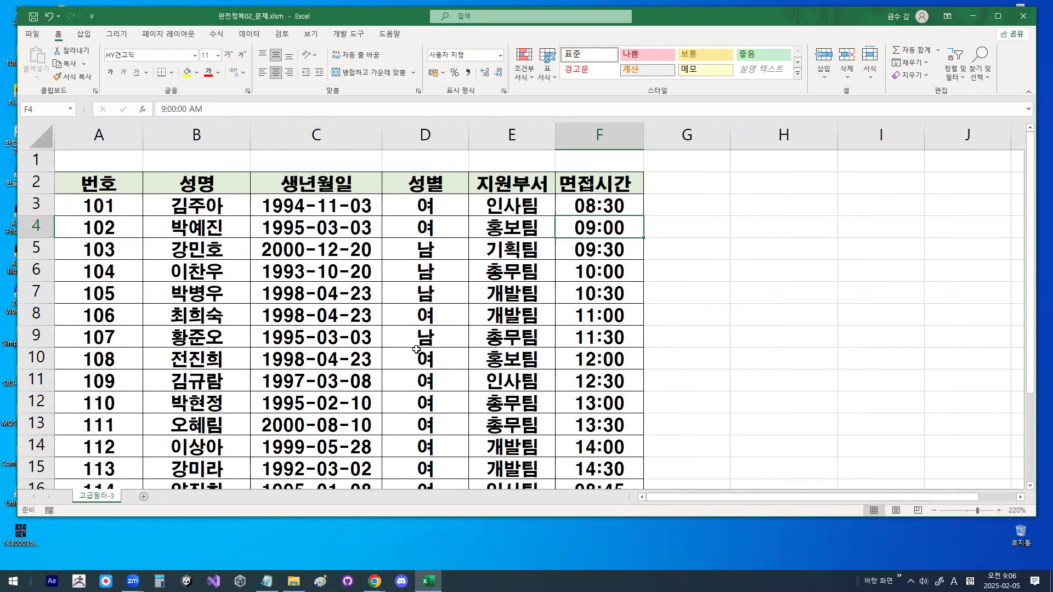
{"action": "left_click", "coordinate": [331, 208]}
{"action": "mouse_move", "coordinate": [314, 205]}
{"action": "left_mouse_down"}
{"action": "mouse_move", "coordinate": [228, 187]}
{"action": "mouse_move", "coordinate": [310, 204]}
{"action": "left_mouse_up"}
{"action": "key", "text": "Escape"}
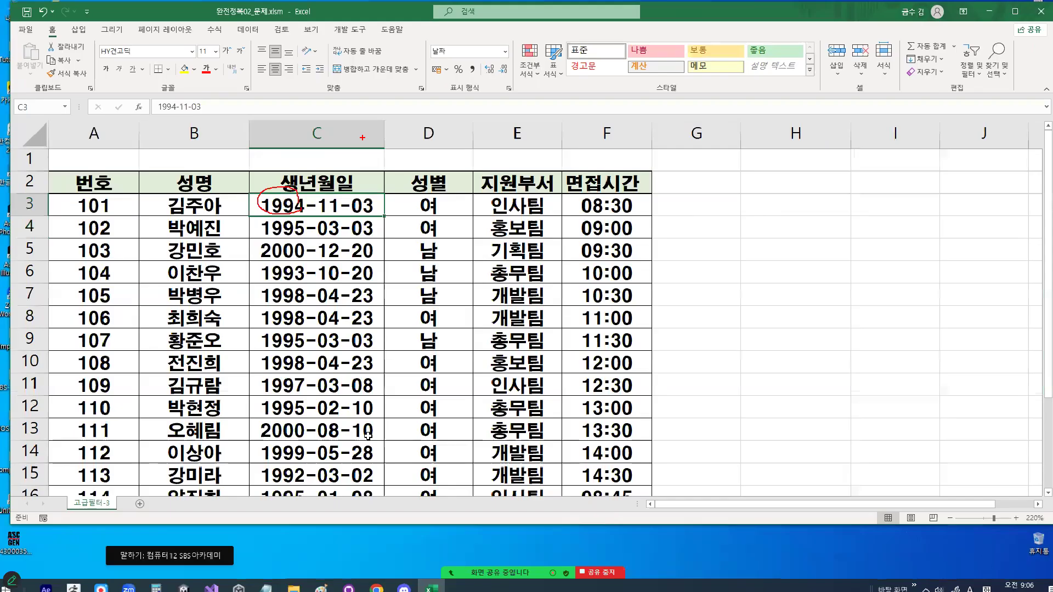
{"action": "left_click", "coordinate": [266, 582]}
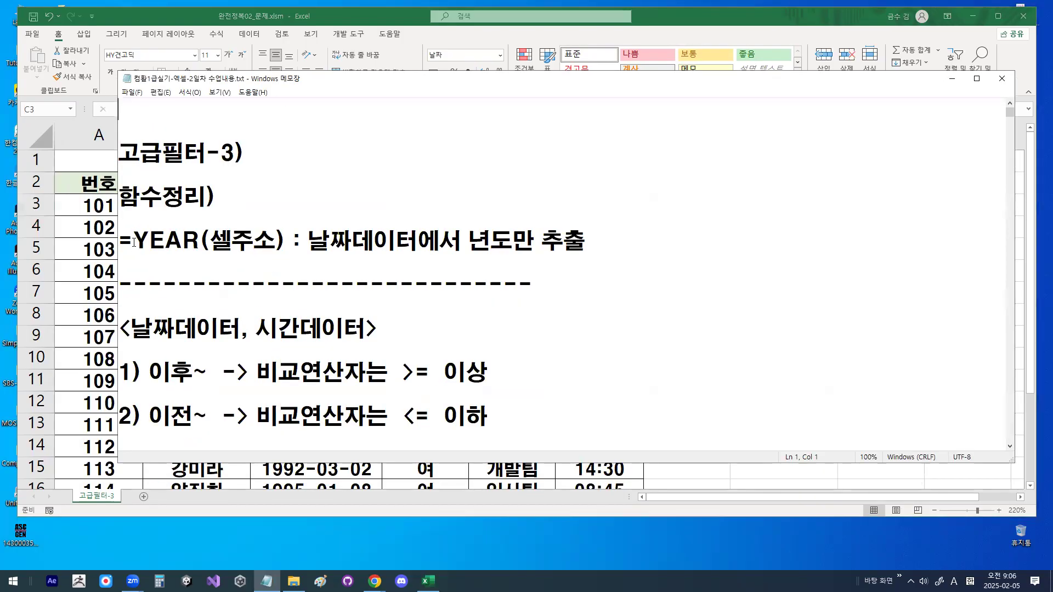
{"action": "left_click_drag", "start_coordinate": [134, 242], "coordinate": [199, 238]}
{"action": "left_click_drag", "start_coordinate": [309, 239], "coordinate": [577, 239]}
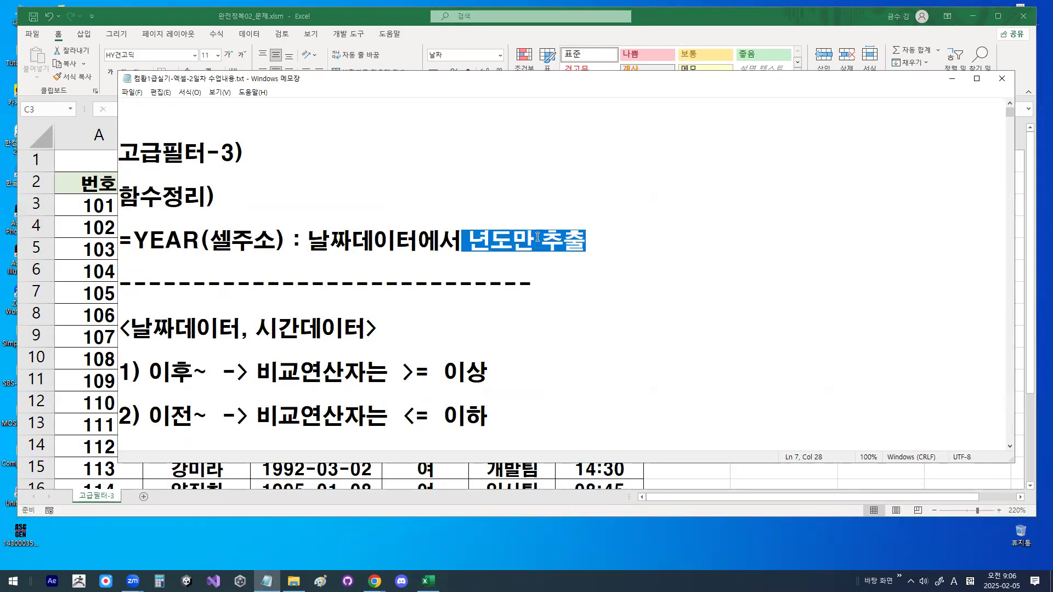
{"action": "left_click_drag", "start_coordinate": [211, 239], "coordinate": [271, 238]}
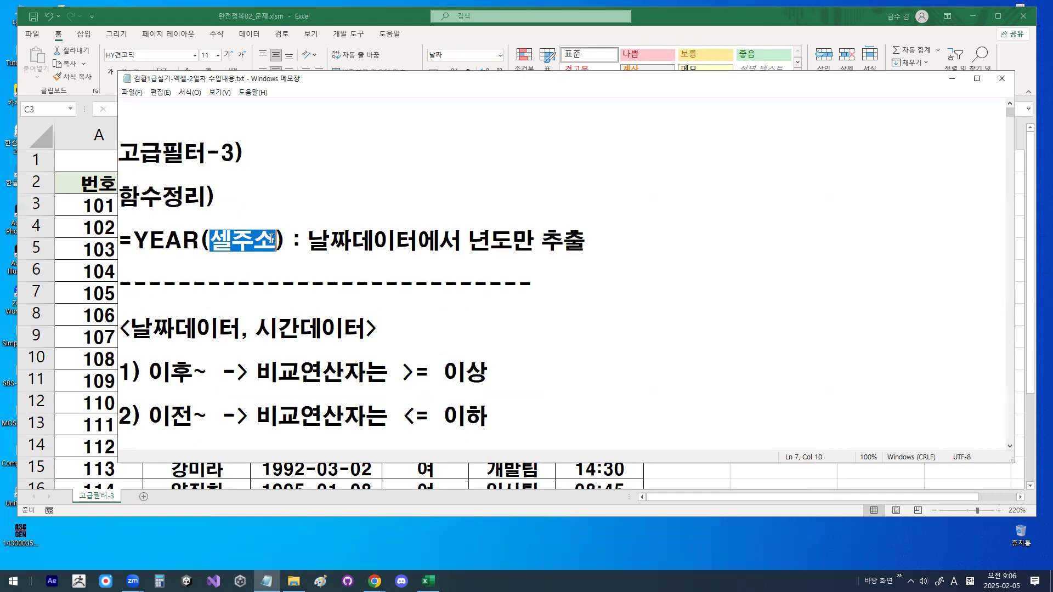
Review the notes on which comparison operators to use for 이후 and 이전 with date and time data.
{"action": "scroll", "coordinate": [231, 287], "scroll_direction": "down", "scroll_amount": 1}
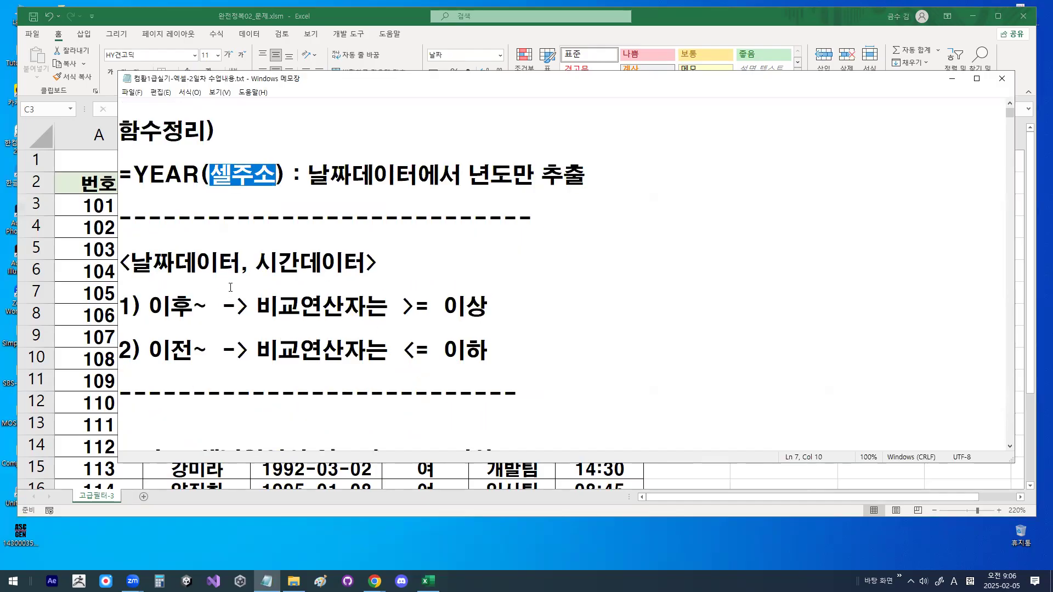
{"action": "scroll", "coordinate": [230, 287], "scroll_direction": "down", "scroll_amount": 1}
{"action": "left_click_drag", "start_coordinate": [131, 197], "coordinate": [168, 197]}
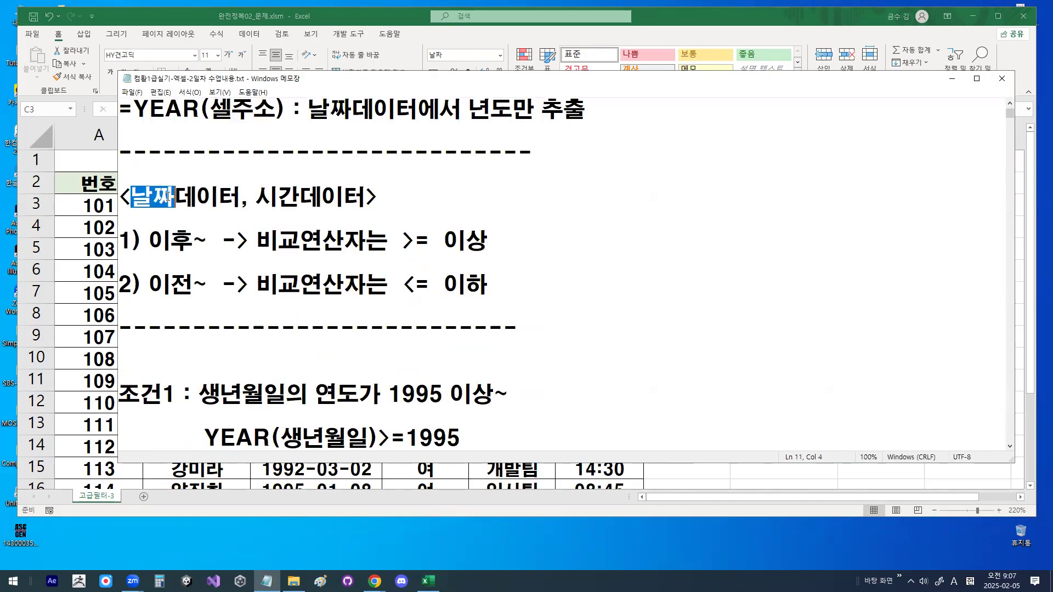
{"action": "left_click_drag", "start_coordinate": [256, 196], "coordinate": [293, 197]}
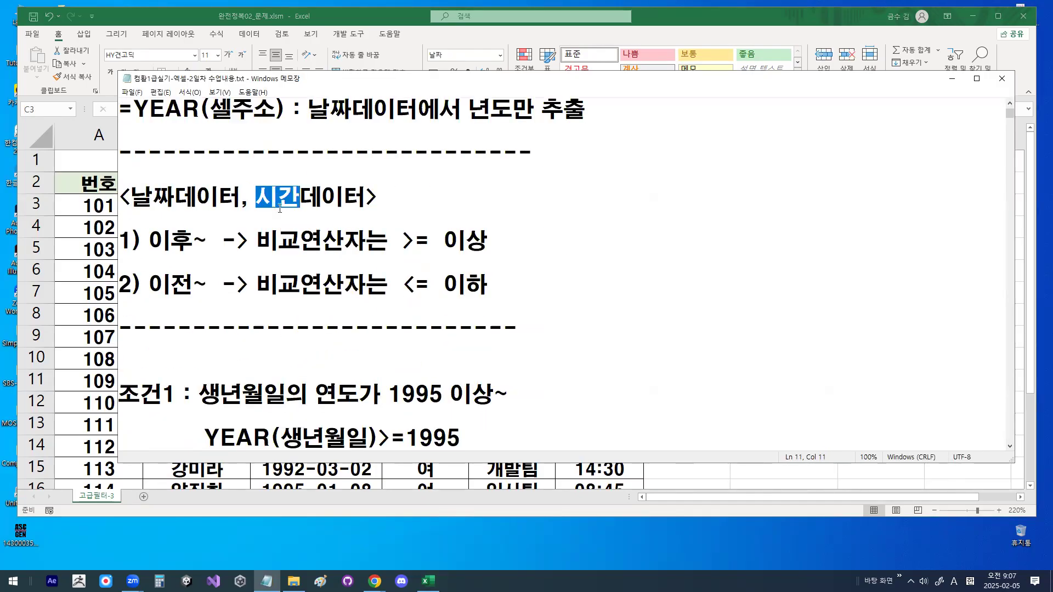
{"action": "left_click_drag", "start_coordinate": [149, 239], "coordinate": [207, 236]}
{"action": "left_click_drag", "start_coordinate": [403, 240], "coordinate": [486, 237]}
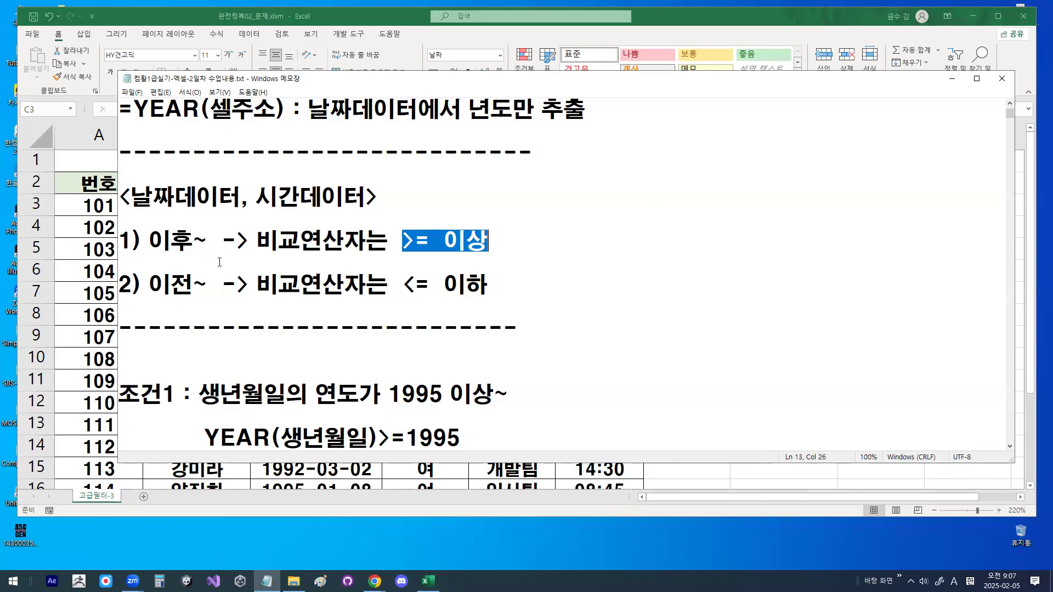
{"action": "left_click_drag", "start_coordinate": [150, 284], "coordinate": [194, 282]}
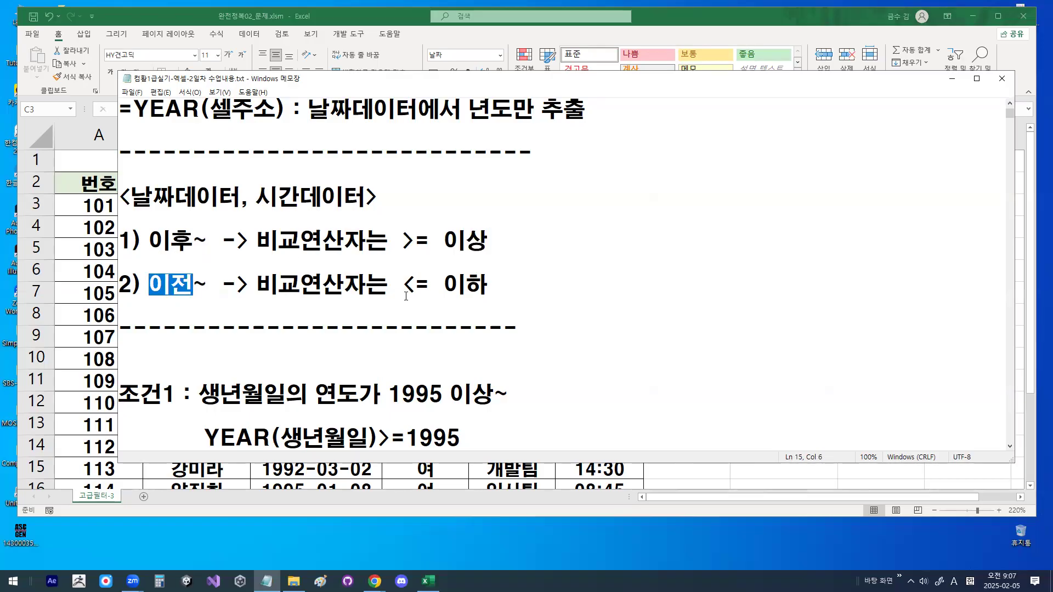
{"action": "left_click_drag", "start_coordinate": [407, 285], "coordinate": [467, 285]}
{"action": "left_click", "coordinate": [467, 284]}
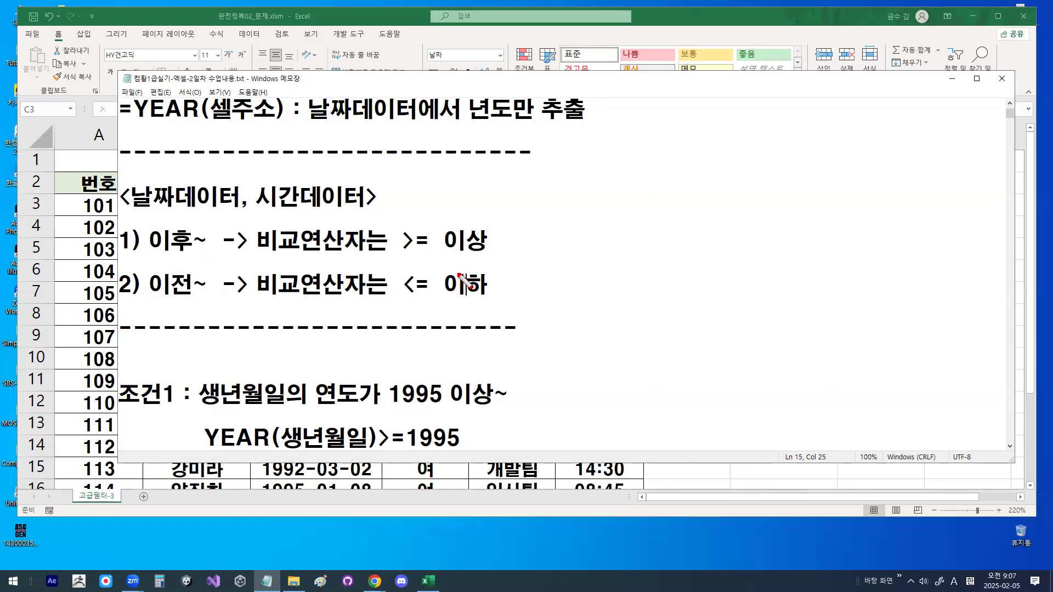
{"action": "left_click_drag", "start_coordinate": [403, 257], "coordinate": [475, 257]}
{"action": "left_click_drag", "start_coordinate": [399, 300], "coordinate": [497, 300]}
{"action": "mouse_move", "coordinate": [194, 253]}
{"action": "left_mouse_down"}
{"action": "mouse_move", "coordinate": [155, 238]}
{"action": "mouse_move", "coordinate": [204, 241]}
{"action": "left_mouse_up"}
{"action": "left_click_drag", "start_coordinate": [150, 172], "coordinate": [165, 163]}
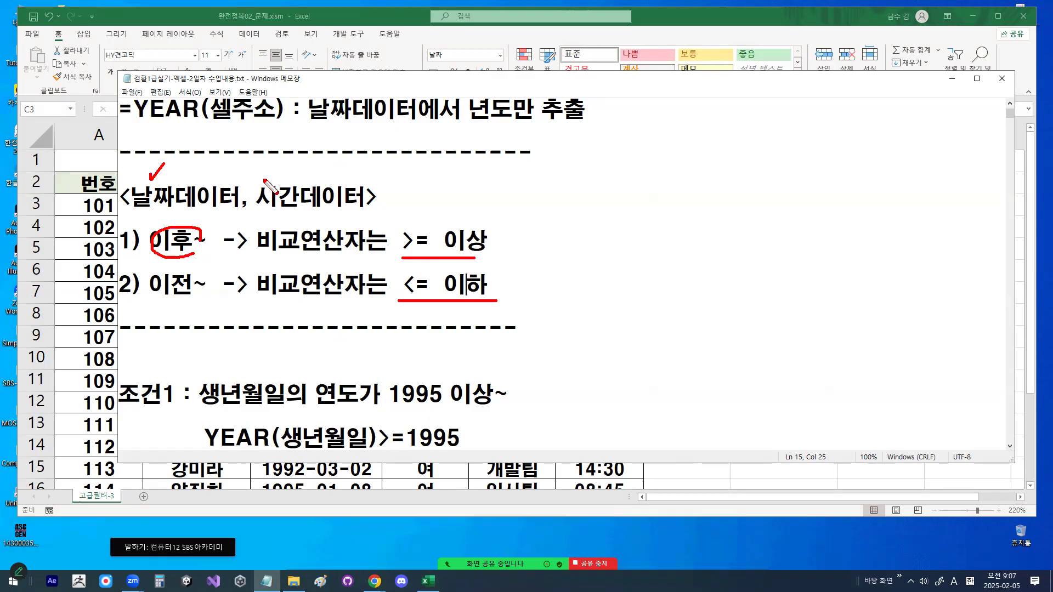
{"action": "left_click_drag", "start_coordinate": [282, 171], "coordinate": [295, 162]}
{"action": "mouse_move", "coordinate": [429, 250]}
{"action": "left_mouse_down"}
{"action": "mouse_move", "coordinate": [409, 256]}
{"action": "mouse_move", "coordinate": [418, 225]}
{"action": "mouse_move", "coordinate": [435, 242]}
{"action": "left_mouse_up"}
{"action": "mouse_move", "coordinate": [196, 301]}
{"action": "left_mouse_down"}
{"action": "mouse_move", "coordinate": [159, 301]}
{"action": "mouse_move", "coordinate": [198, 273]}
{"action": "left_mouse_up"}
{"action": "mouse_move", "coordinate": [434, 305]}
{"action": "left_mouse_down"}
{"action": "mouse_move", "coordinate": [401, 296]}
{"action": "mouse_move", "coordinate": [436, 294]}
{"action": "left_mouse_up"}
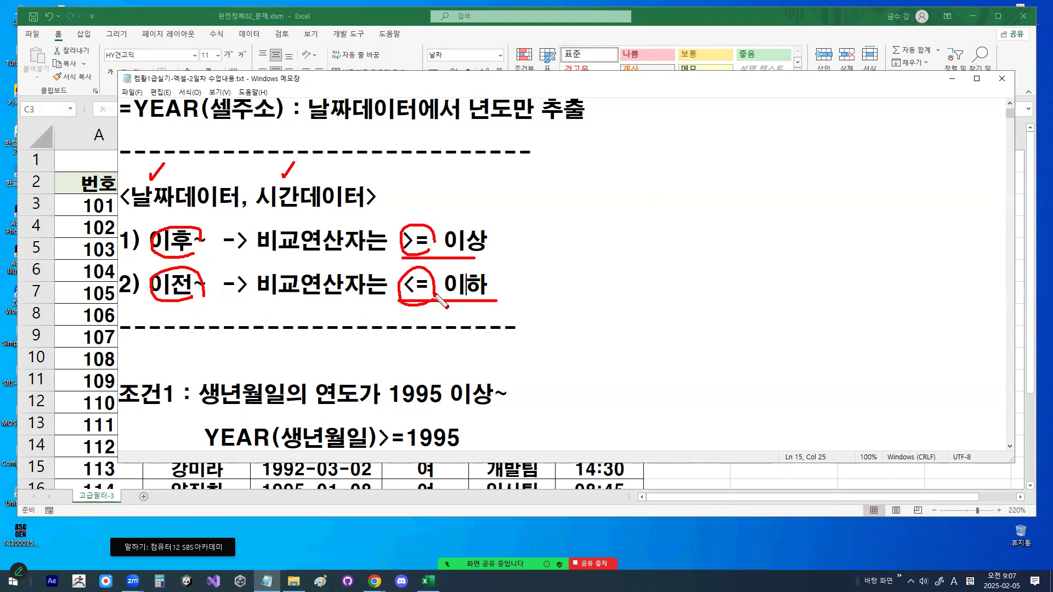
{"action": "mouse_move", "coordinate": [510, 230]}
{"action": "left_mouse_down"}
{"action": "mouse_move", "coordinate": [517, 248]}
{"action": "mouse_move", "coordinate": [537, 211]}
{"action": "left_mouse_up"}
{"action": "left_click_drag", "start_coordinate": [510, 285], "coordinate": [527, 282]}
{"action": "key", "text": "Escape"}
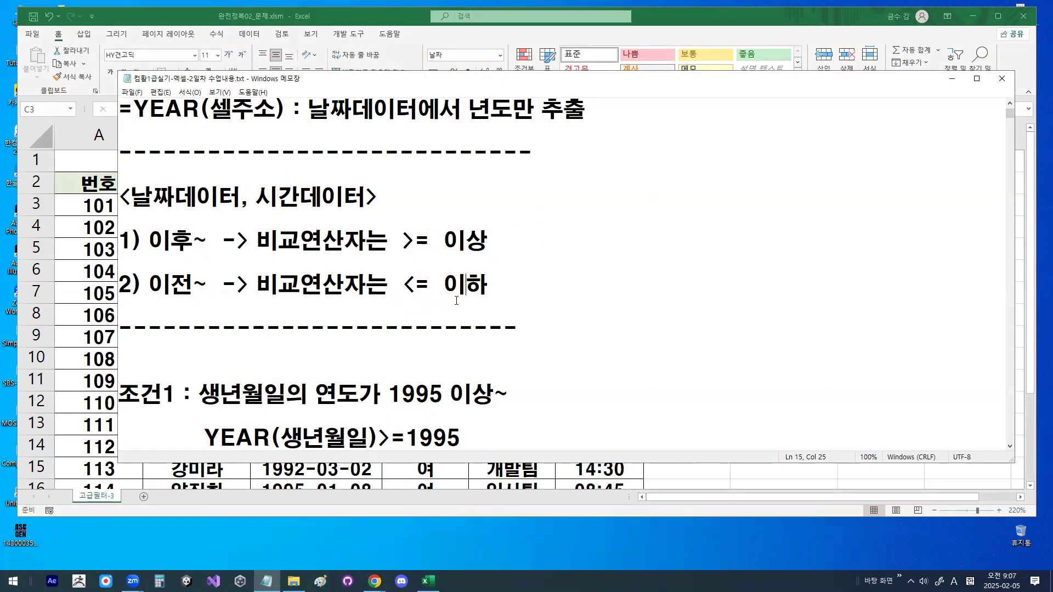
Read the notes on 조건1 for the birth year and 조건2 for the interview time, including their condition expressions.
{"action": "scroll", "coordinate": [399, 299], "scroll_direction": "down", "scroll_amount": 1}
{"action": "left_click_drag", "start_coordinate": [199, 263], "coordinate": [509, 263]}
{"action": "left_click_drag", "start_coordinate": [203, 306], "coordinate": [459, 307]}
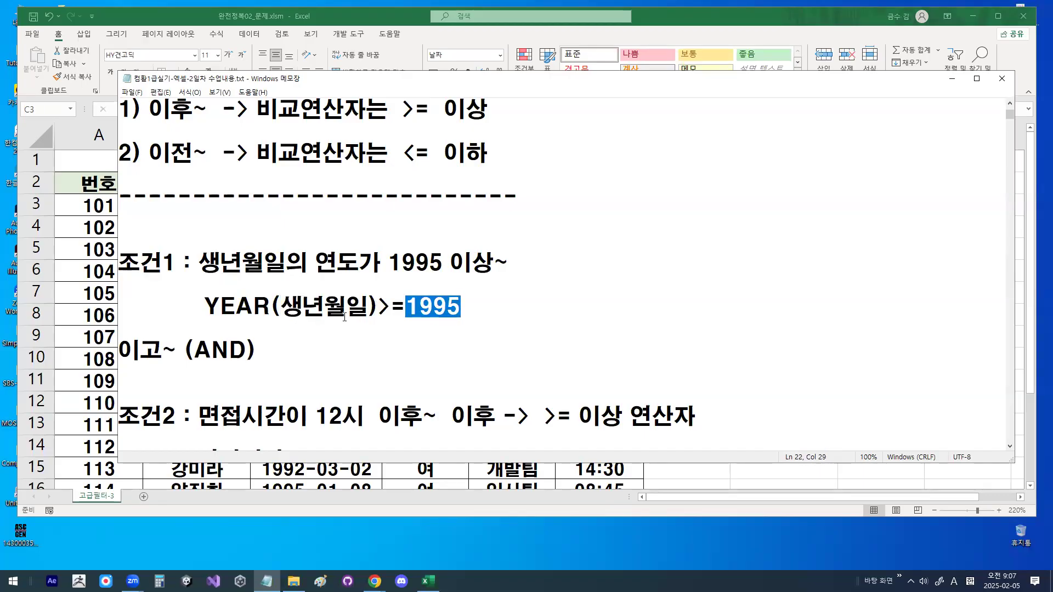
{"action": "left_click_drag", "start_coordinate": [205, 312], "coordinate": [460, 307]}
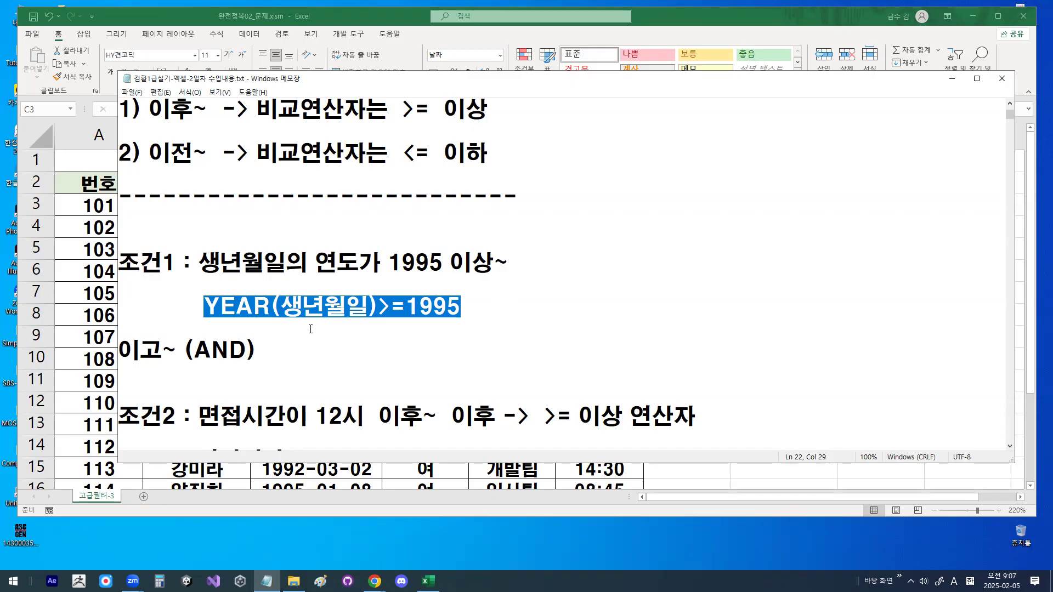
{"action": "scroll", "coordinate": [310, 329], "scroll_direction": "down", "scroll_amount": 1}
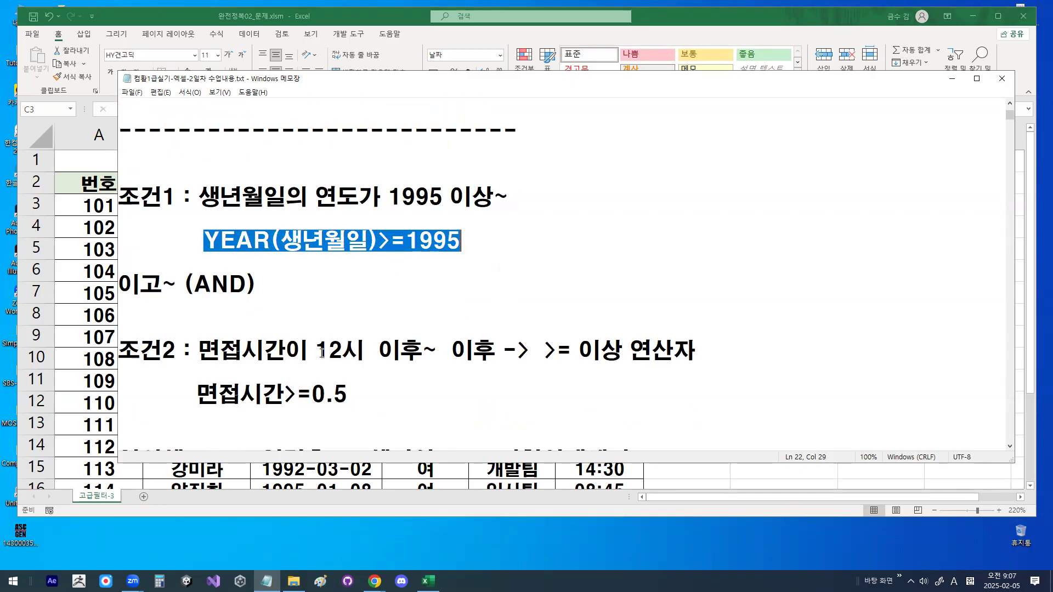
{"action": "left_click_drag", "start_coordinate": [322, 352], "coordinate": [351, 352]}
{"action": "left_click_drag", "start_coordinate": [458, 351], "coordinate": [701, 356]}
{"action": "mouse_move", "coordinate": [312, 394]}
{"action": "left_mouse_down"}
{"action": "mouse_move", "coordinate": [347, 395]}
{"action": "mouse_move", "coordinate": [323, 413]}
{"action": "mouse_move", "coordinate": [339, 373]}
{"action": "mouse_move", "coordinate": [356, 407]}
{"action": "left_mouse_up"}
{"action": "scroll", "coordinate": [356, 391], "scroll_direction": "down", "scroll_amount": 1}
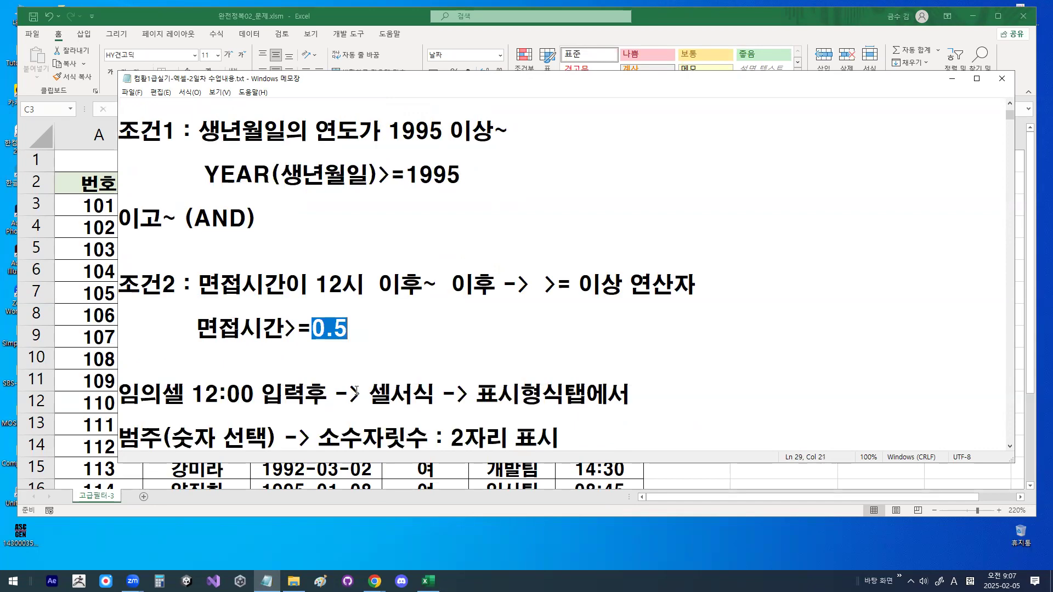
{"action": "scroll", "coordinate": [356, 390], "scroll_direction": "down", "scroll_amount": 1}
Insert the heading "<시간데이터를 숫자데이터 확인하는 방법>" above the 임의셀 12:00 line in the lesson notes.
{"action": "left_click", "coordinate": [158, 309]}
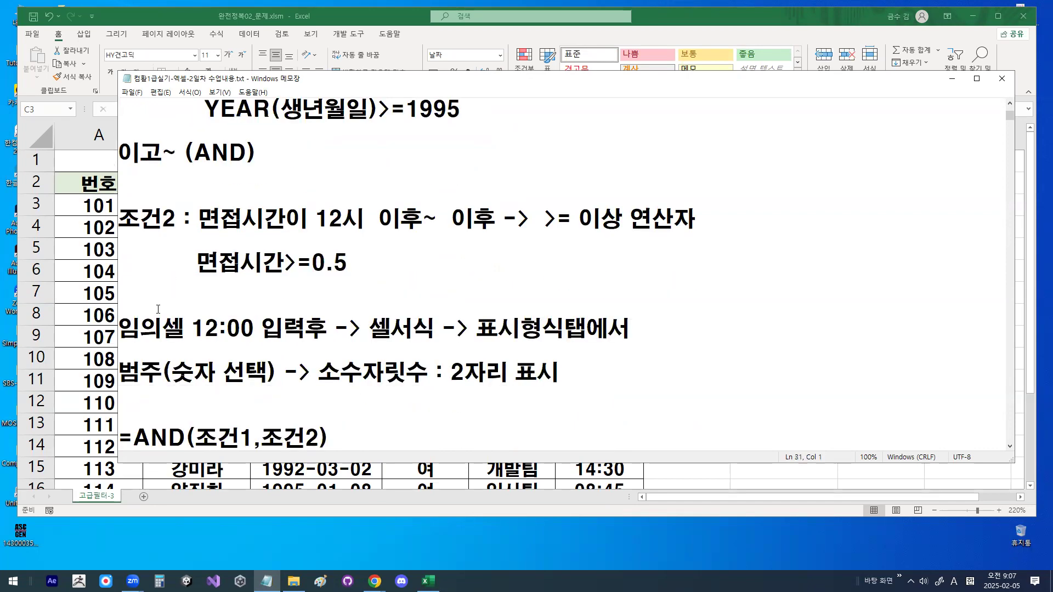
{"action": "key", "text": "Return"}
{"action": "type", "text": "<tlrk"}
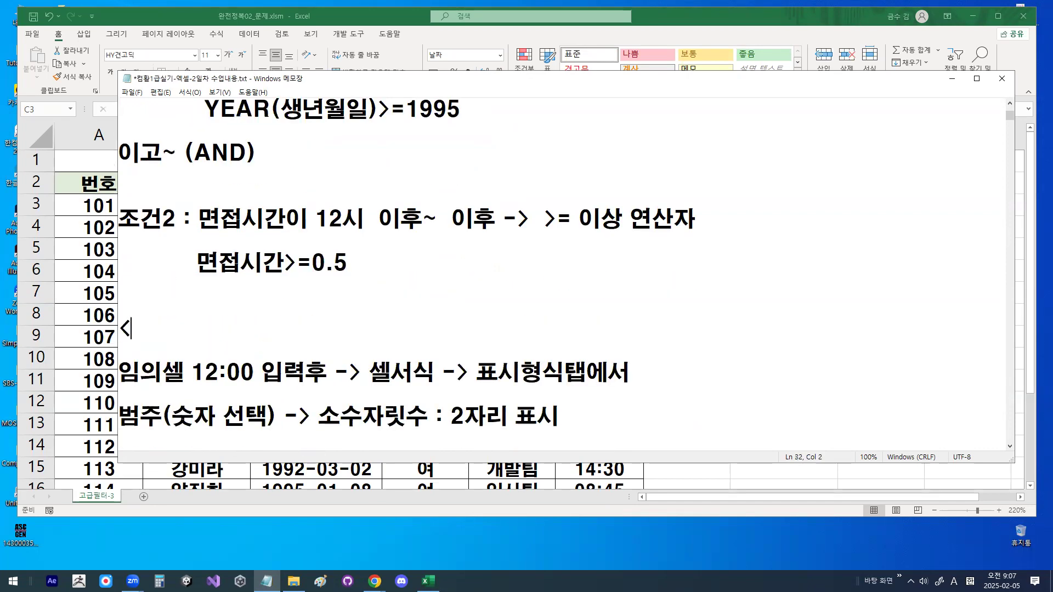
{"action": "key", "text": "BackSpace"}
{"action": "key", "text": "BackSpace"}
{"action": "key", "text": "BackSpace"}
{"action": "key", "text": "BackSpace"}
{"action": "type", "text": "시간데이텉"}
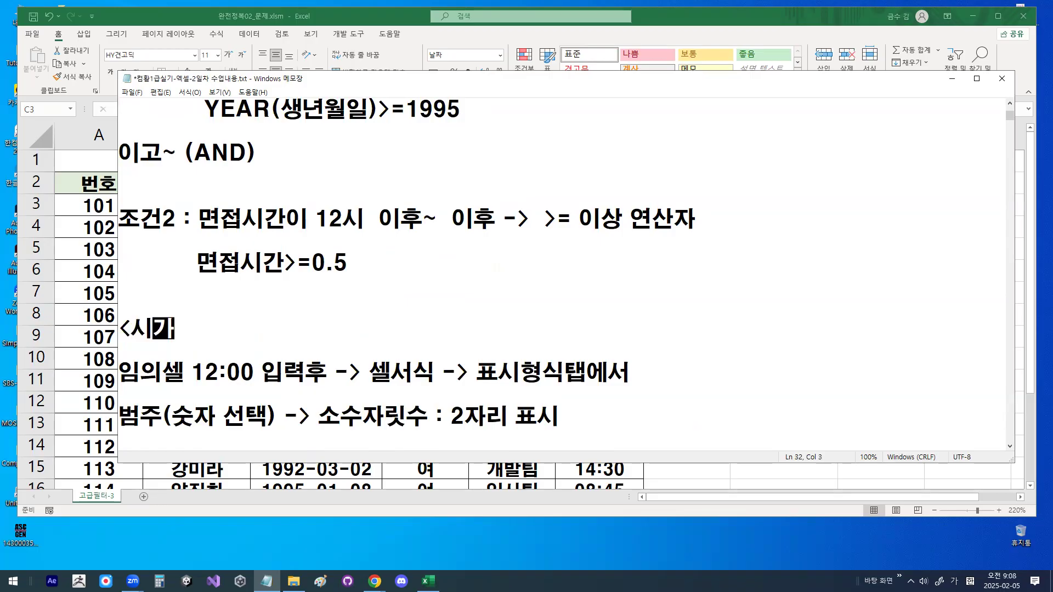
{"action": "type", "text": "를 숫자데테"}
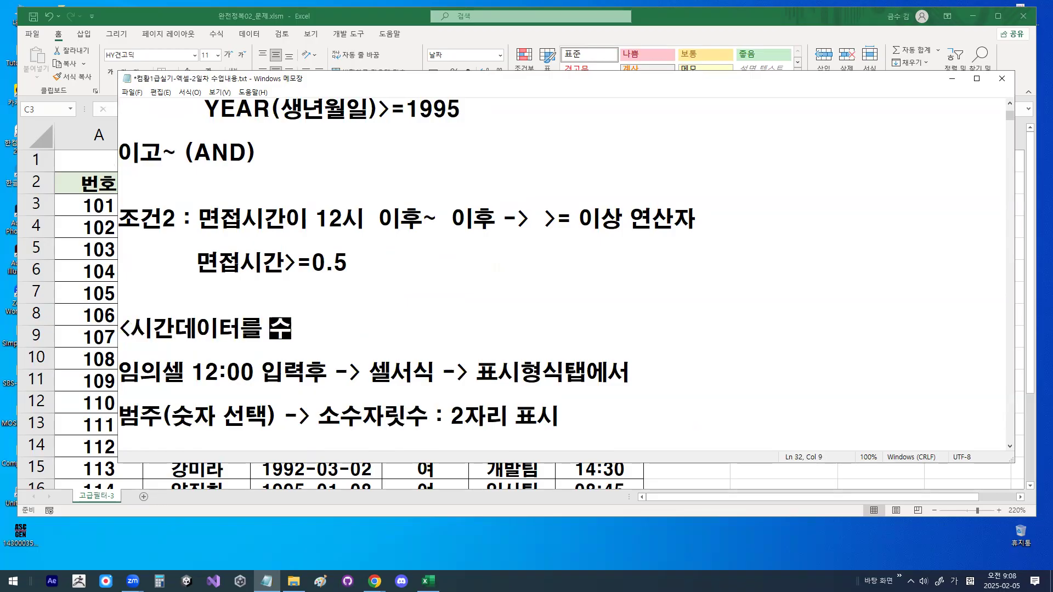
{"action": "key", "text": "BackSpace"}
{"action": "type", "text": "잍터"}
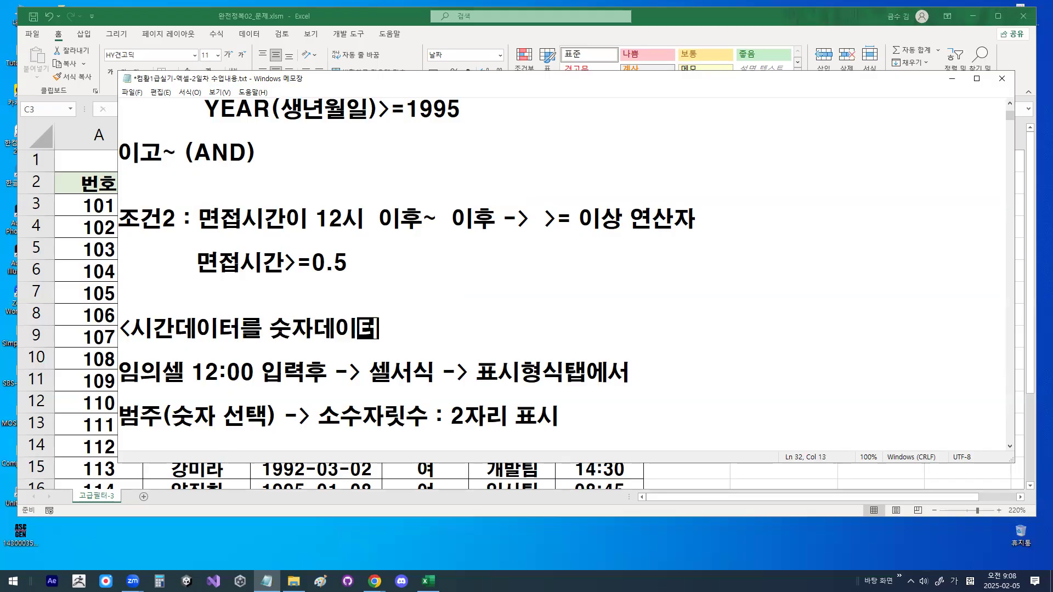
{"action": "type", "text": " 변환법>"}
{"action": "key", "text": "Left"}
{"action": "key", "text": "Left"}
{"action": "type", "text": "확인하는 방법"}
{"action": "key", "text": "Delete"}
{"action": "key", "text": "Delete"}
{"action": "key", "text": "Delete"}
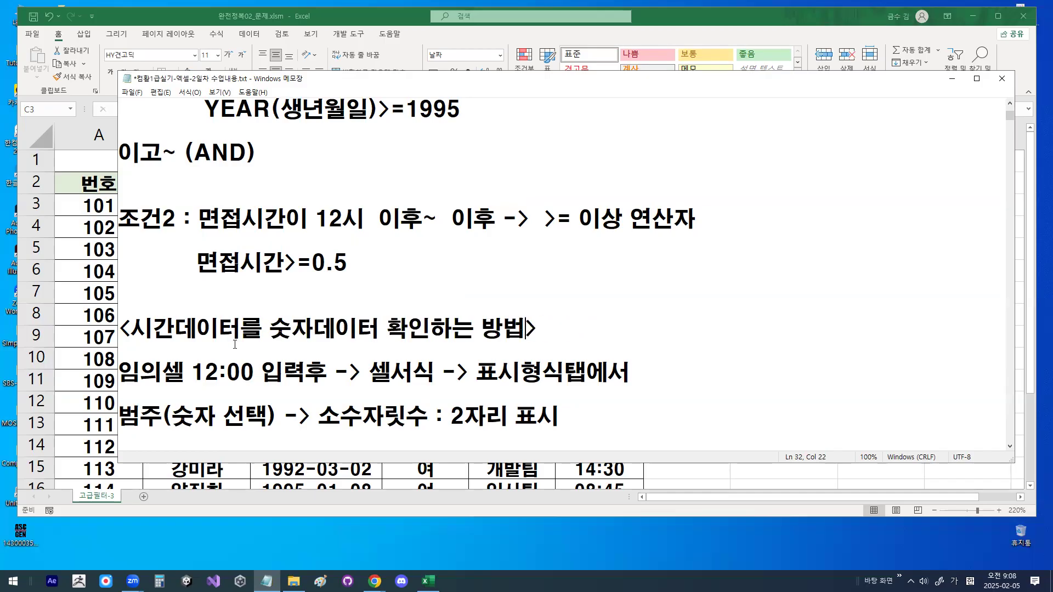
Review the notes on viewing 12:00 as a number with a two-decimal number format, and the value used in 조건2.
{"action": "scroll", "coordinate": [235, 344], "scroll_direction": "down", "scroll_amount": 1}
{"action": "left_click", "coordinate": [187, 388]}
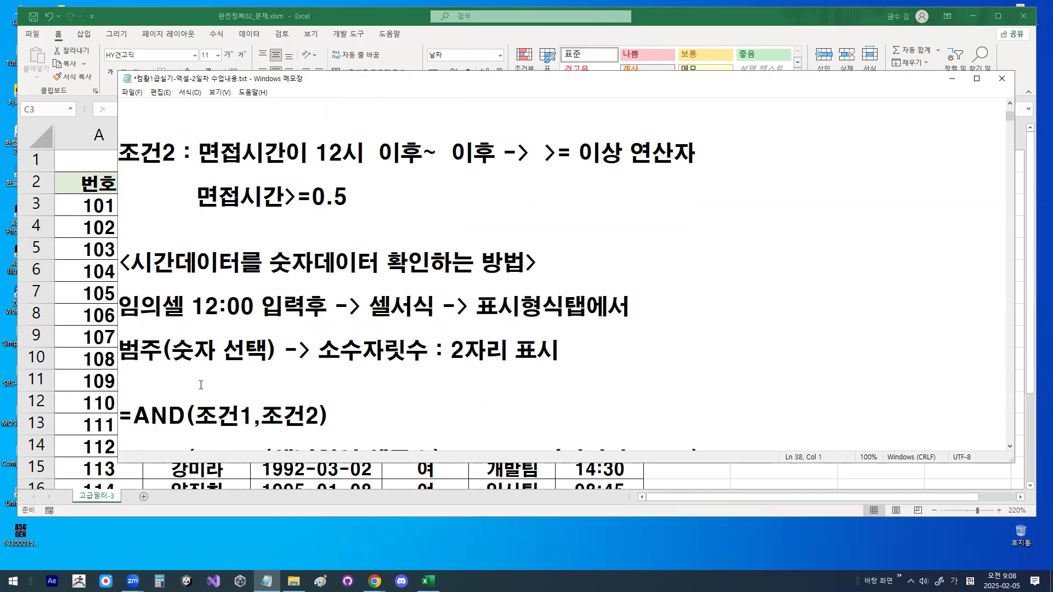
{"action": "left_click_drag", "start_coordinate": [192, 306], "coordinate": [254, 307]}
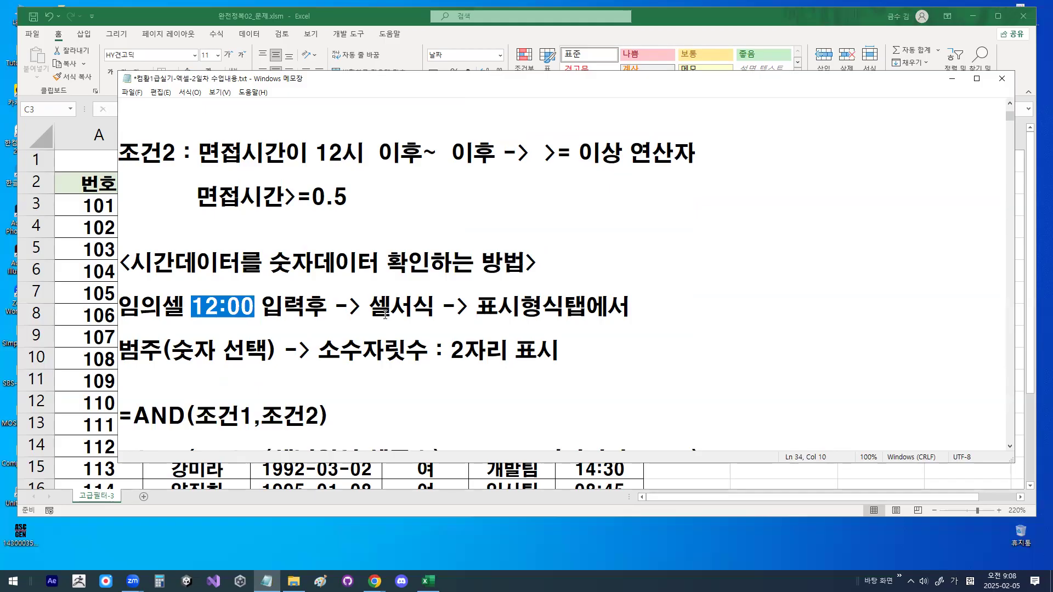
{"action": "left_click_drag", "start_coordinate": [370, 306], "coordinate": [631, 306]}
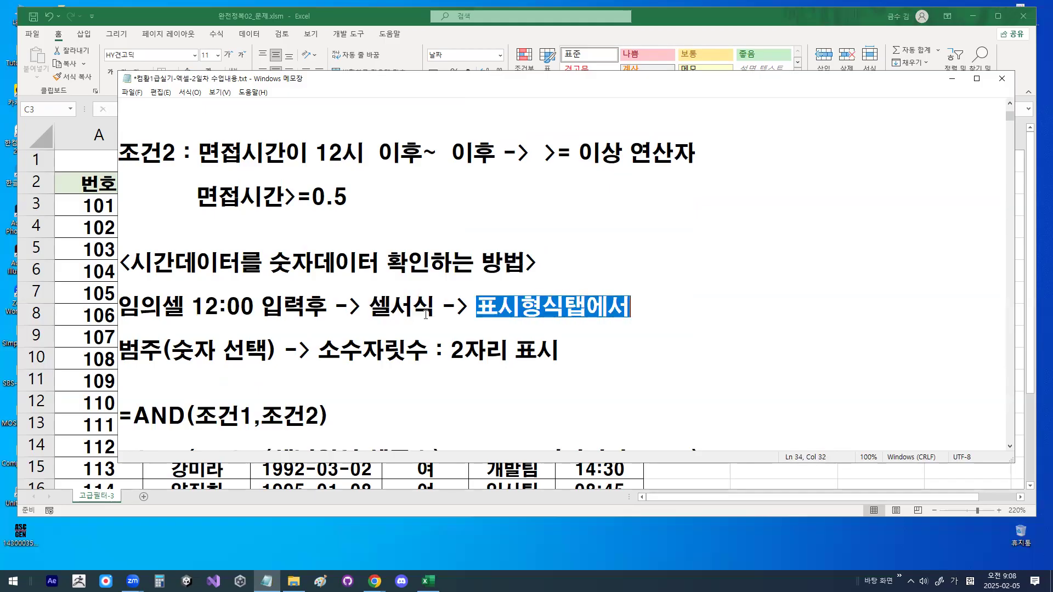
{"action": "left_click_drag", "start_coordinate": [173, 352], "coordinate": [211, 353]}
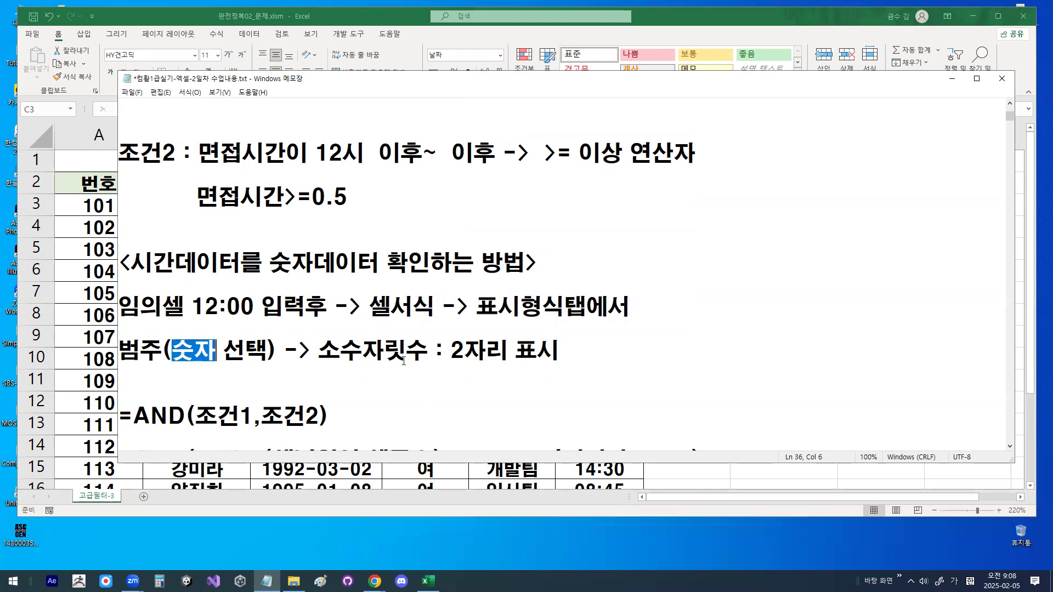
{"action": "left_click_drag", "start_coordinate": [447, 353], "coordinate": [570, 355]}
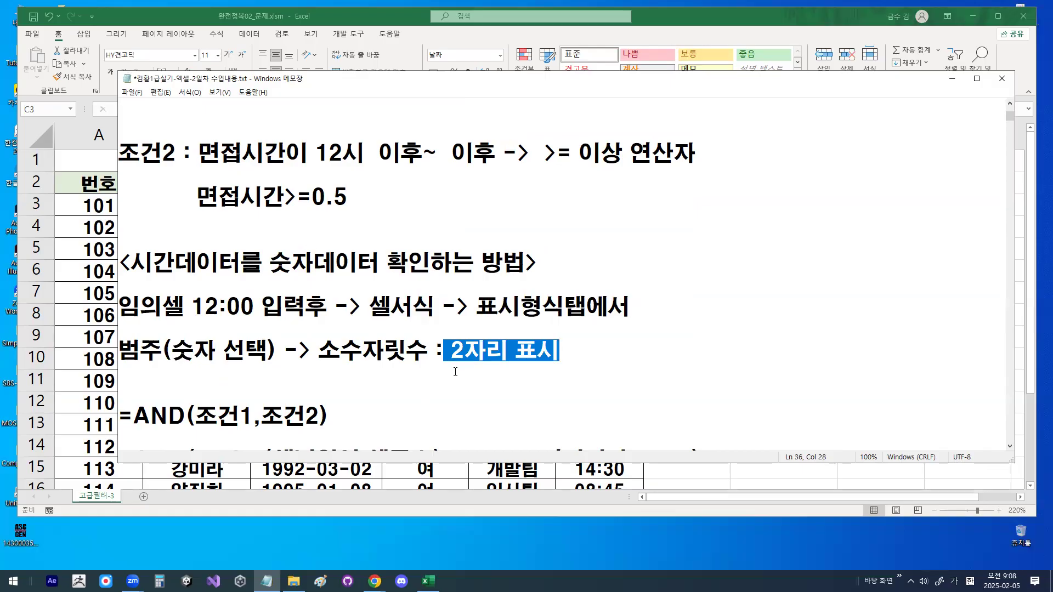
{"action": "left_click_drag", "start_coordinate": [312, 197], "coordinate": [347, 197]}
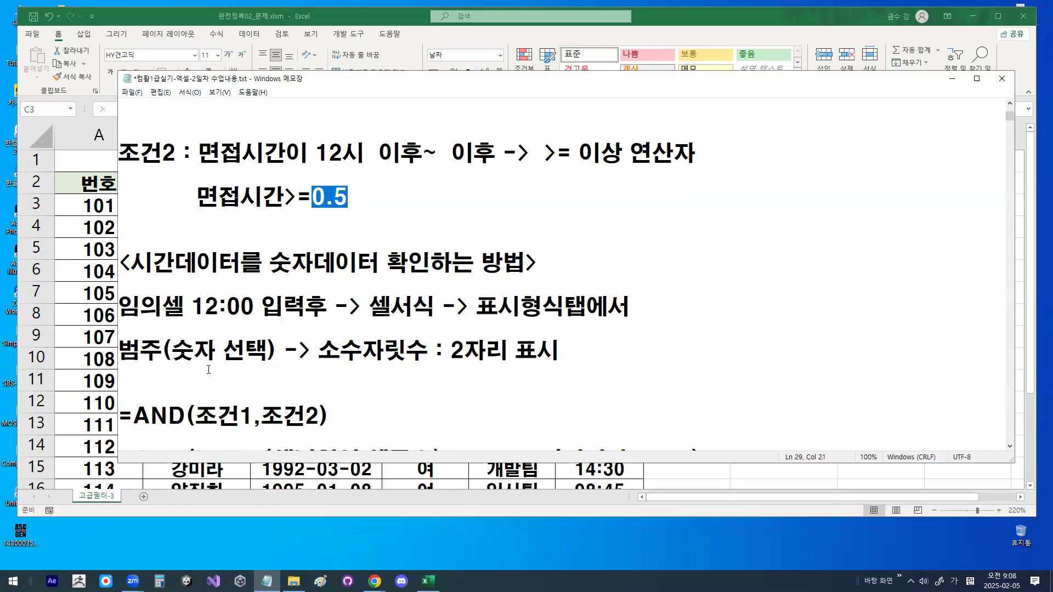
Move the line "=AND(조건1,조건2)" below the 면접시간>=0.5 expression, above the time-data heading.
{"action": "left_click", "coordinate": [121, 422]}
{"action": "key", "text": "shift+End"}
{"action": "key", "text": "ctrl+c"}
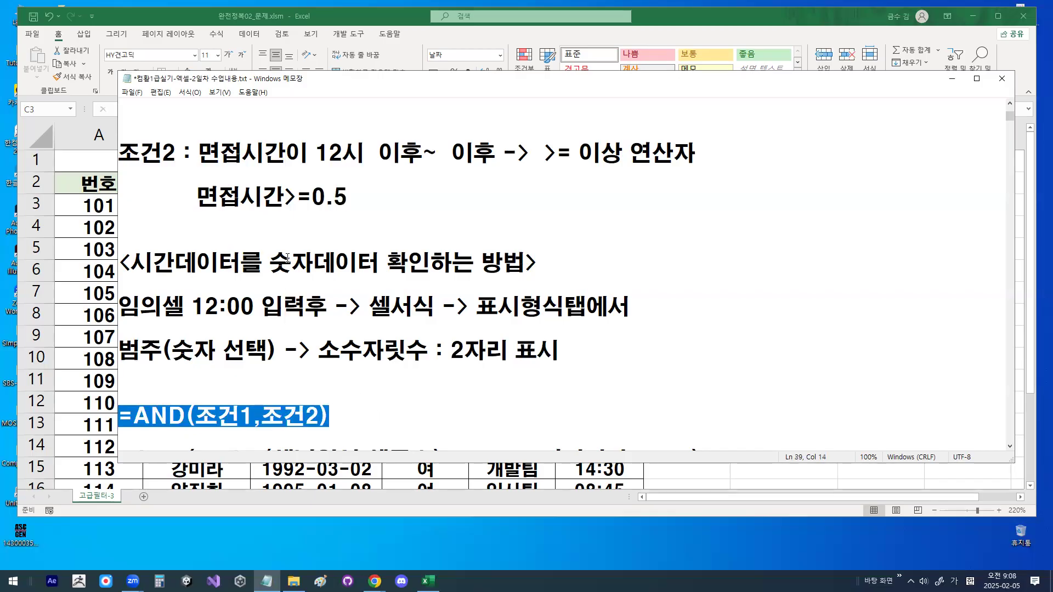
{"action": "key", "text": "Delete"}
{"action": "left_click", "coordinate": [386, 202]}
{"action": "key", "text": "Return"}
{"action": "key", "text": "Return"}
{"action": "key", "text": "Return"}
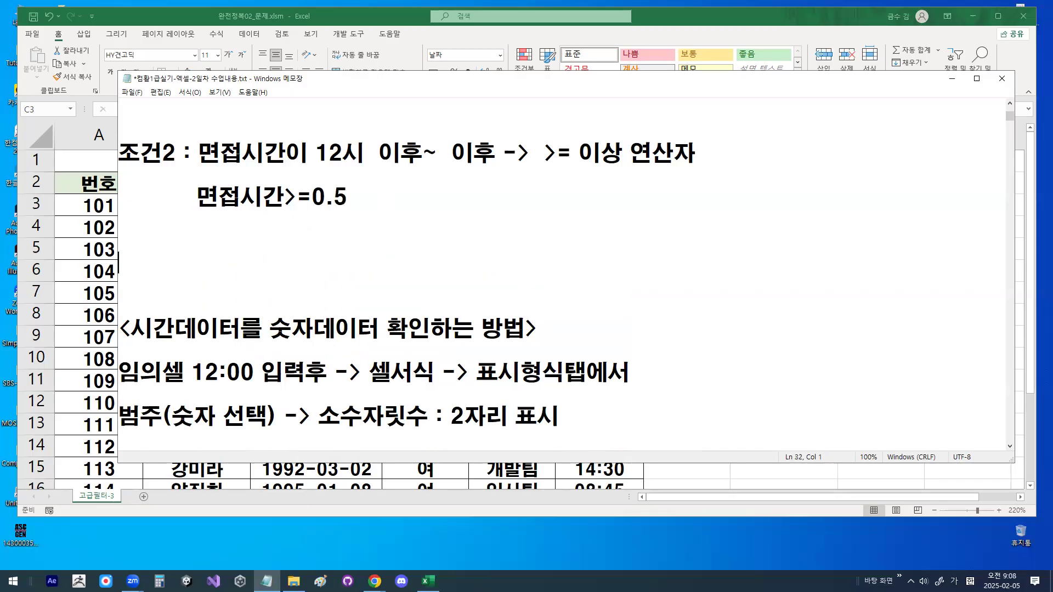
{"action": "key", "text": "ctrl+v"}
Underline the AND connector and the =AND(조건1,조건2) line in red to relate the two.
{"action": "scroll", "coordinate": [374, 234], "scroll_direction": "up", "scroll_amount": 2}
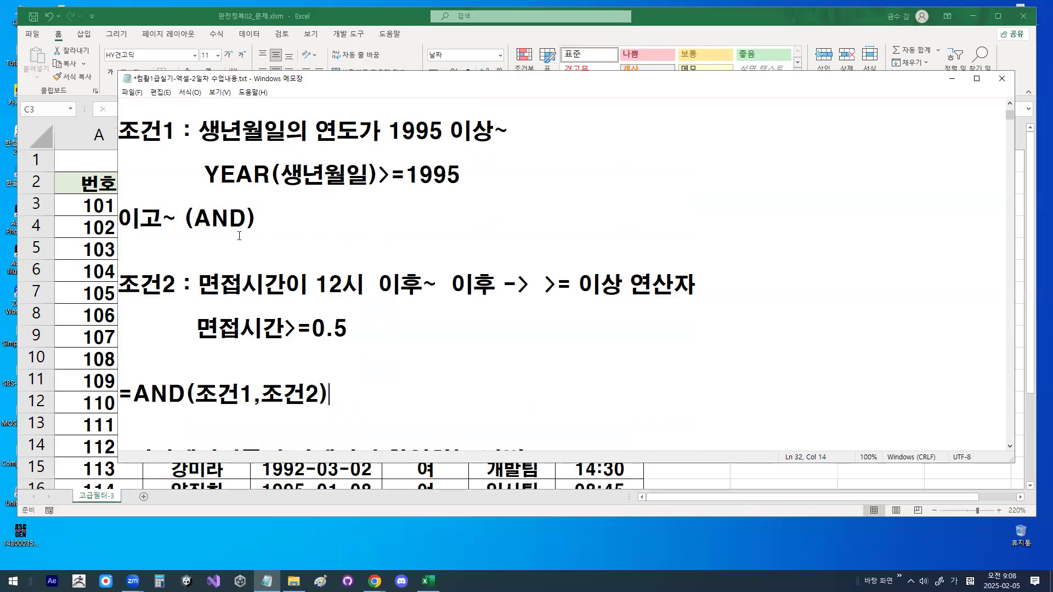
{"action": "left_click_drag", "start_coordinate": [190, 230], "coordinate": [251, 231]}
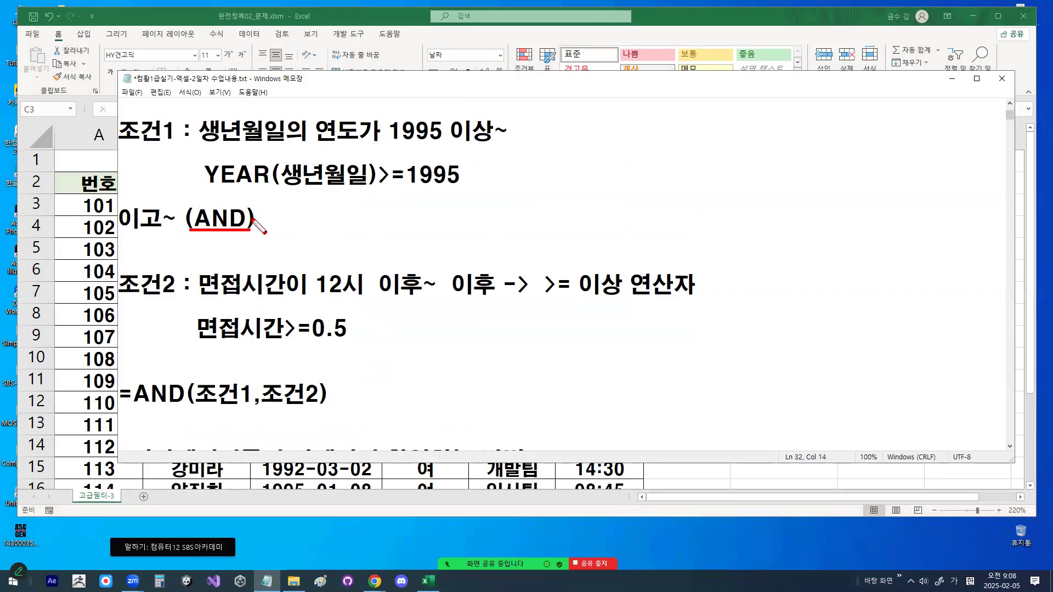
{"action": "left_click_drag", "start_coordinate": [125, 415], "coordinate": [343, 415]}
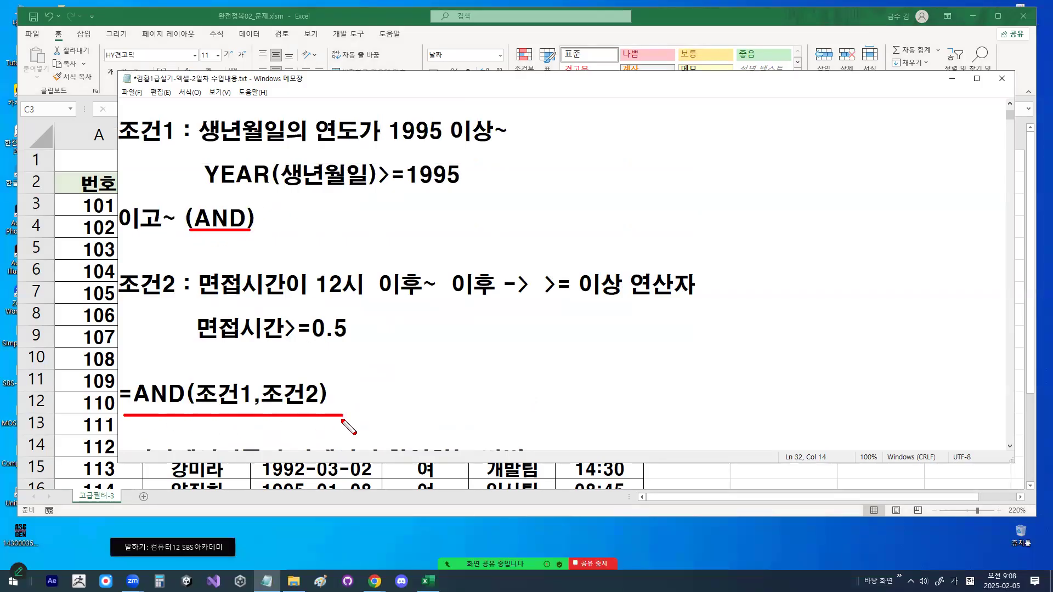
{"action": "scroll", "coordinate": [330, 392], "scroll_direction": "down", "scroll_amount": 1}
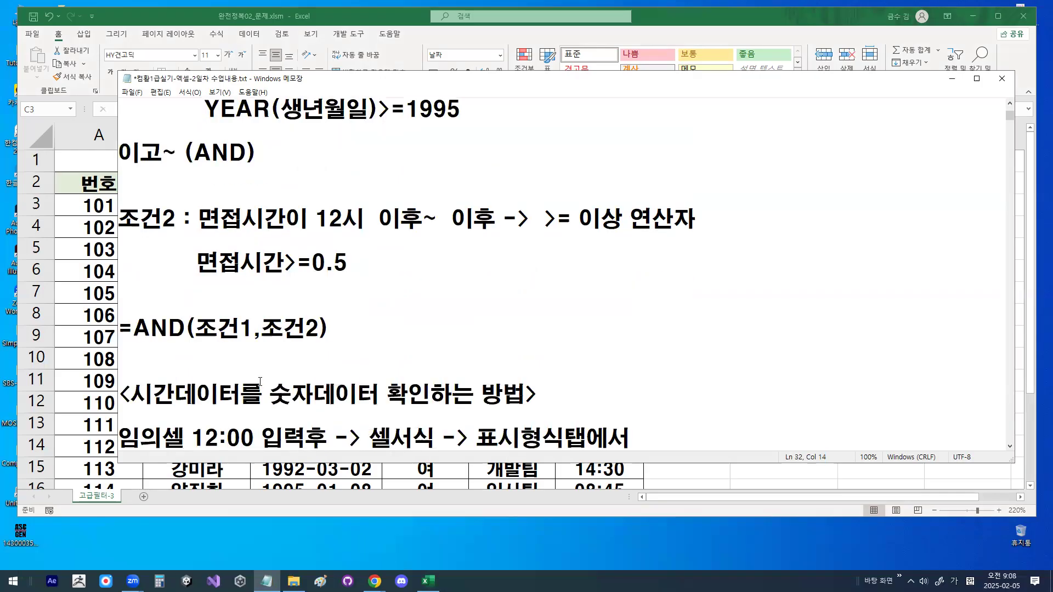
Place the line "=AND(YEAR(생년월일 셀주소)>=1995, 면접시간>=0.5)" directly below =AND(조건1,조건2).
{"action": "scroll", "coordinate": [260, 381], "scroll_direction": "down", "scroll_amount": 3}
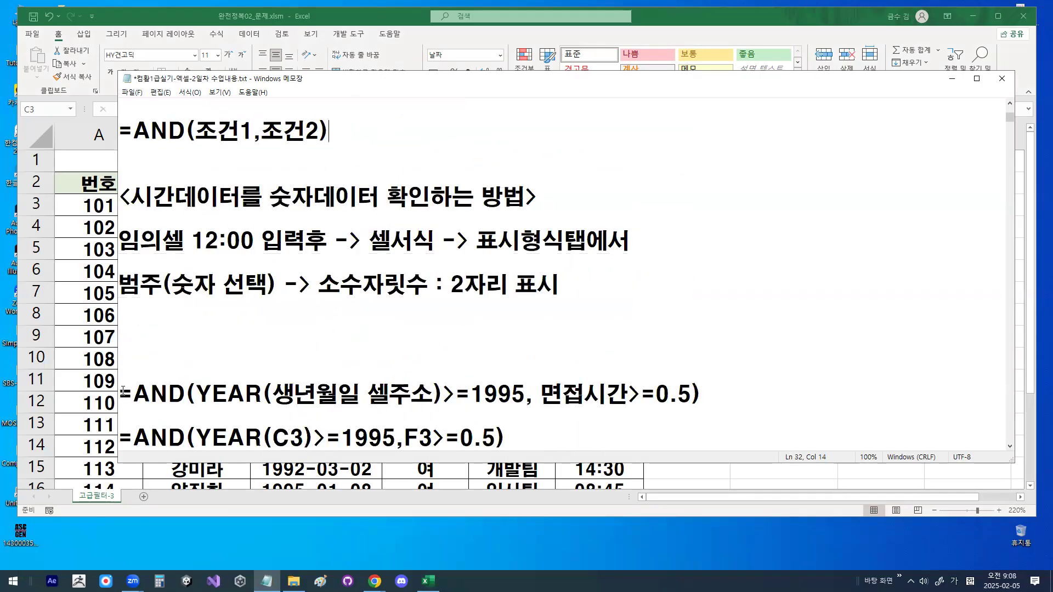
{"action": "left_click_drag", "start_coordinate": [123, 391], "coordinate": [761, 395]}
{"action": "key", "text": "Left"}
{"action": "scroll", "coordinate": [445, 331], "scroll_direction": "up", "scroll_amount": 3}
{"action": "left_click", "coordinate": [390, 322]}
{"action": "key", "text": "Return"}
{"action": "key", "text": "Return"}
{"action": "key", "text": "Return"}
{"action": "key", "text": "Up"}
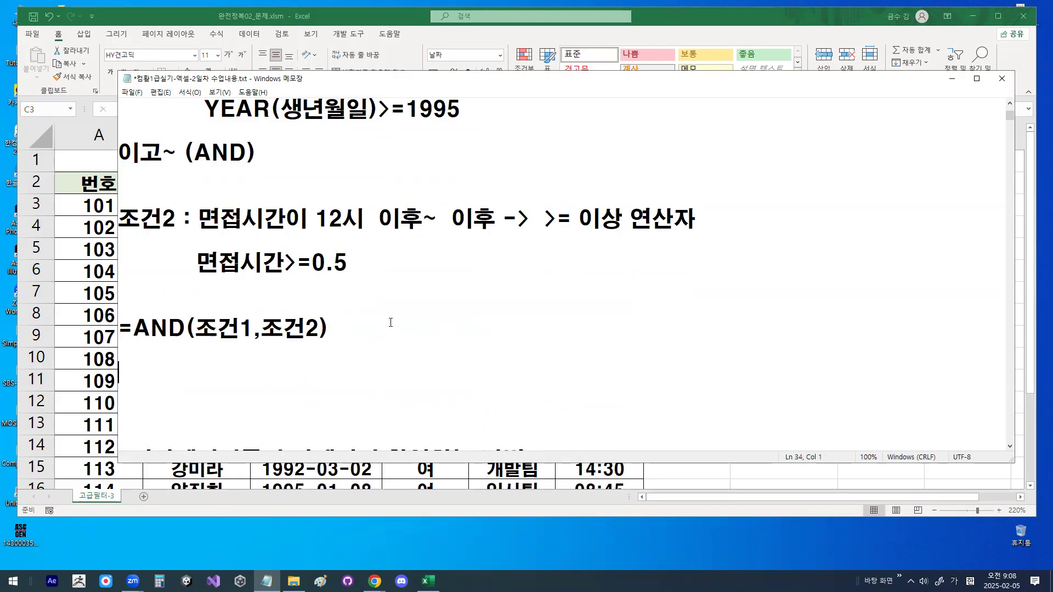
{"action": "type", "text": "=AND(YEAR(생년월일 셀주소)>=1995, 면접시간>=0.5)"}
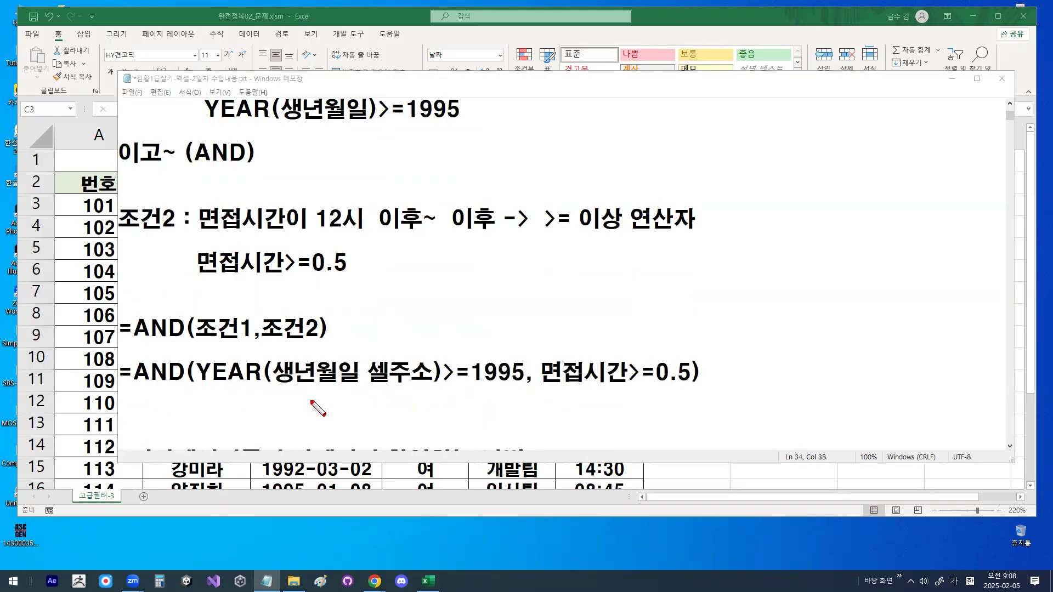
Mark up the YEAR function, its birth-date argument and both comparisons in the AND formula in red, then clear the marks.
{"action": "left_click_drag", "start_coordinate": [200, 386], "coordinate": [410, 383]}
{"action": "mouse_move", "coordinate": [282, 351]}
{"action": "left_mouse_down"}
{"action": "mouse_move", "coordinate": [268, 378]}
{"action": "mouse_move", "coordinate": [279, 392]}
{"action": "left_mouse_up"}
{"action": "mouse_move", "coordinate": [426, 350]}
{"action": "left_mouse_down"}
{"action": "mouse_move", "coordinate": [430, 393]}
{"action": "mouse_move", "coordinate": [529, 384]}
{"action": "left_mouse_up"}
{"action": "left_click_drag", "start_coordinate": [559, 336], "coordinate": [495, 406]}
{"action": "left_click_drag", "start_coordinate": [547, 385], "coordinate": [673, 389]}
{"action": "left_click_drag", "start_coordinate": [665, 347], "coordinate": [708, 317]}
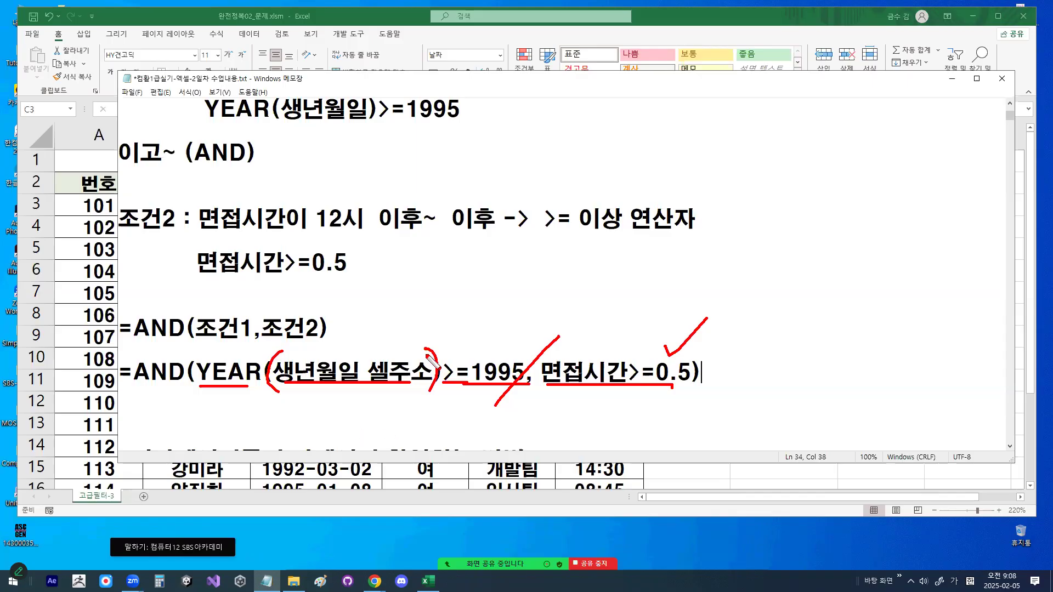
{"action": "key", "text": "Escape"}
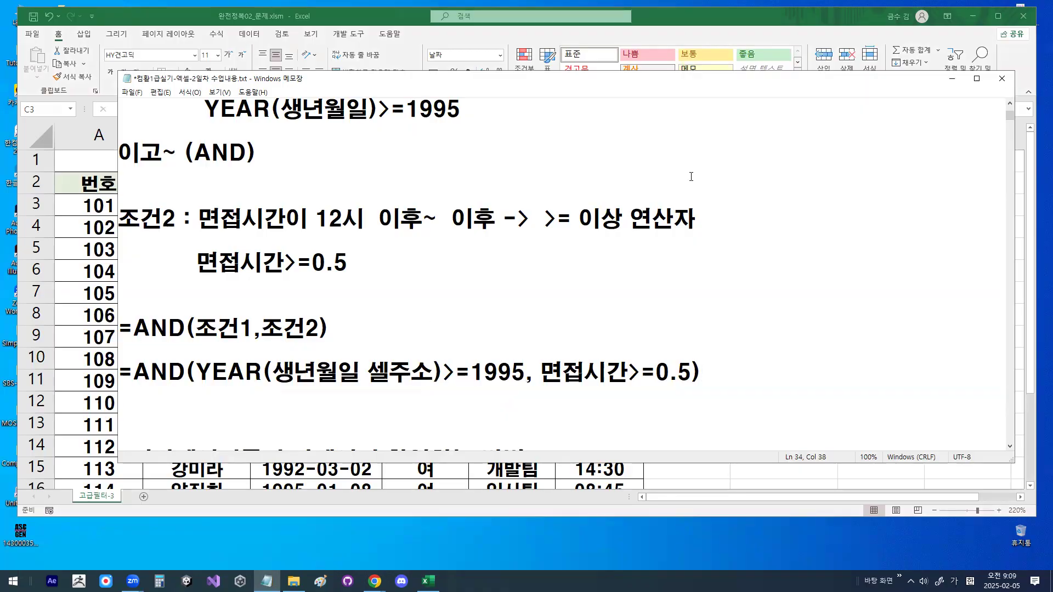
Return to the Excel workbook and enter the criteria heading 조건 in cell A23 below the applicant table.
{"action": "left_click", "coordinate": [953, 78]}
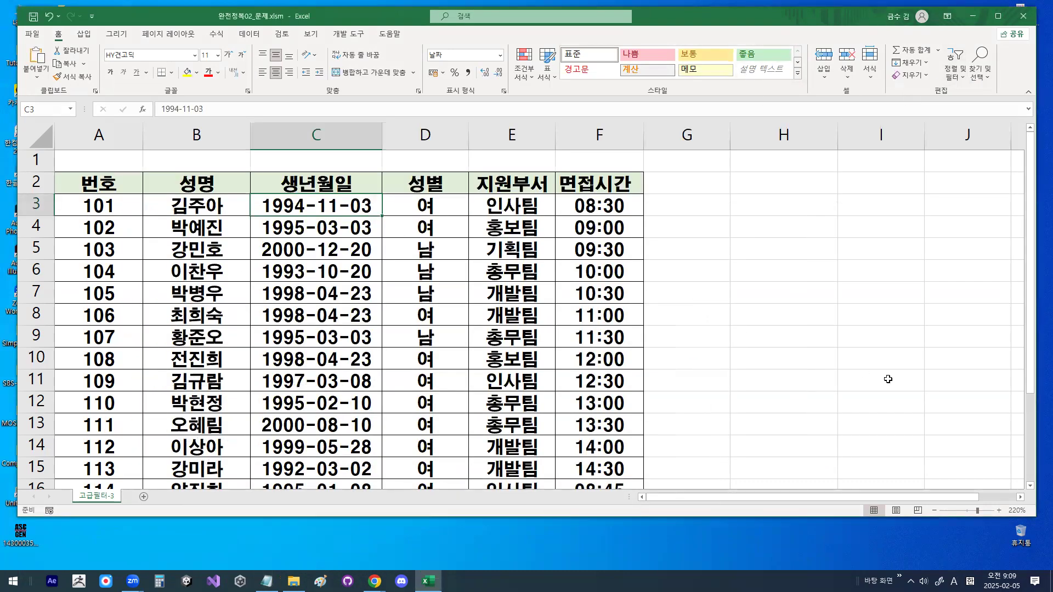
{"action": "scroll", "coordinate": [308, 235], "scroll_direction": "down", "scroll_amount": 5}
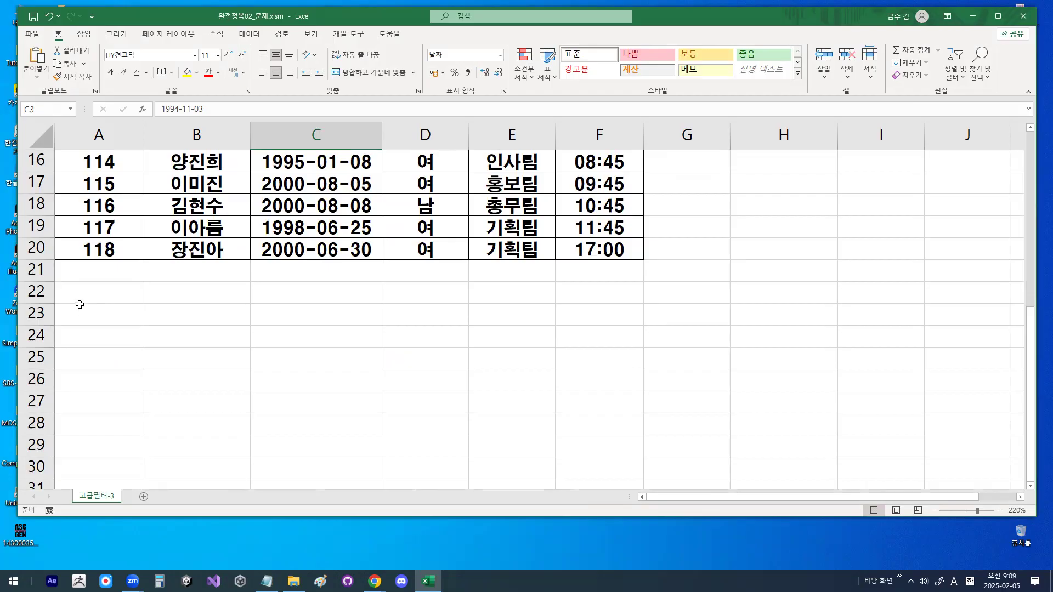
{"action": "left_click", "coordinate": [90, 315]}
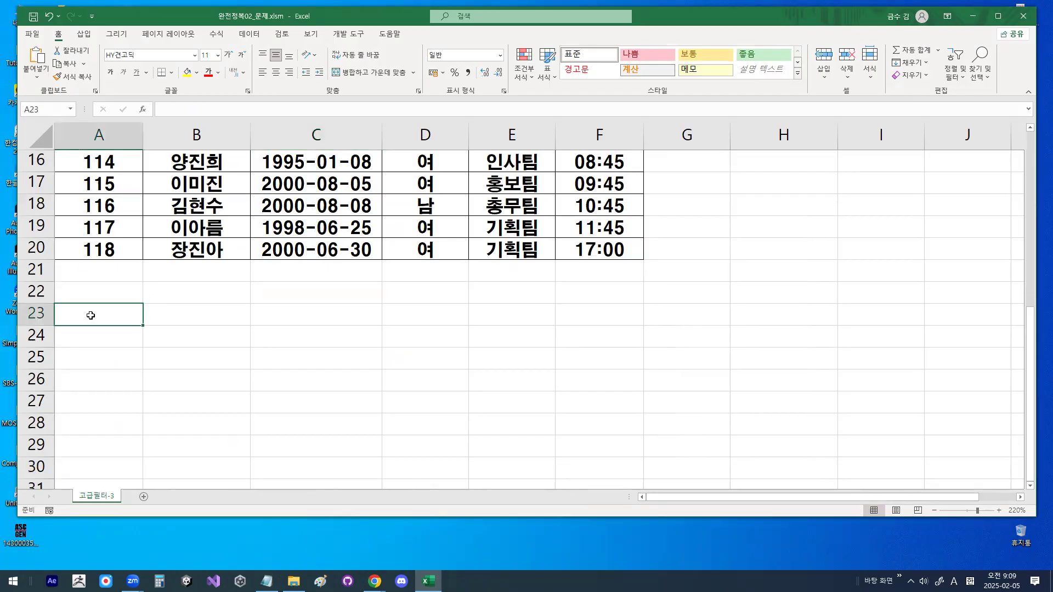
{"action": "type", "text": "wh"}
{"action": "key", "text": "BackSpace"}
{"action": "key", "text": "BackSpace"}
{"action": "key", "text": "Hangul"}
{"action": "type", "text": "조거"}
{"action": "key", "text": "BackSpace"}
{"action": "key", "text": "BackSpace"}
{"action": "key", "text": "BackSpace"}
{"action": "type", "text": "조건"}
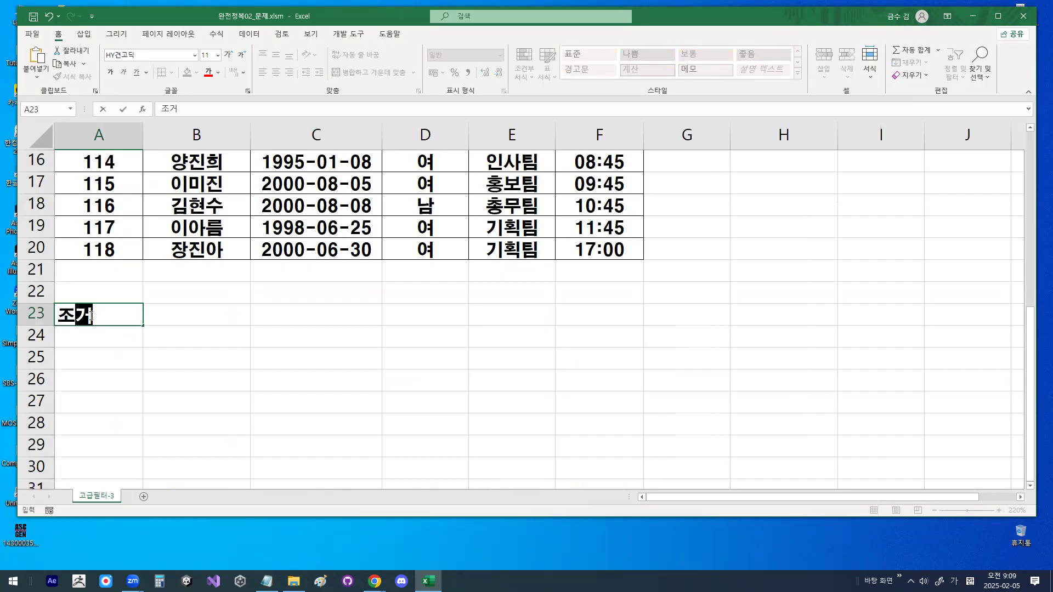
{"action": "key", "text": "Return"}
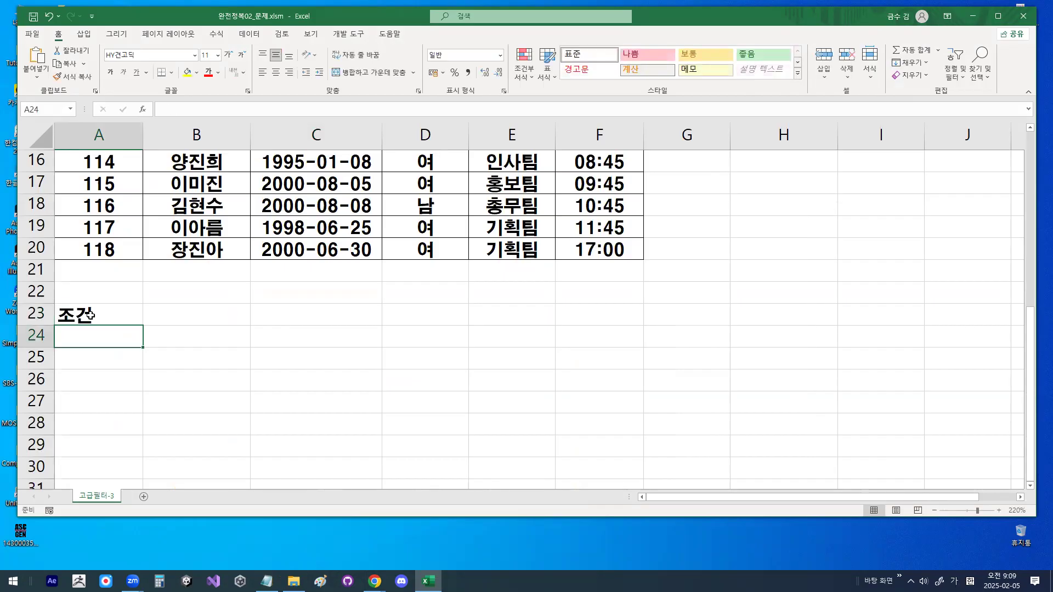
Start the criteria formula in A24 with =AND(.
{"action": "type", "text": "="}
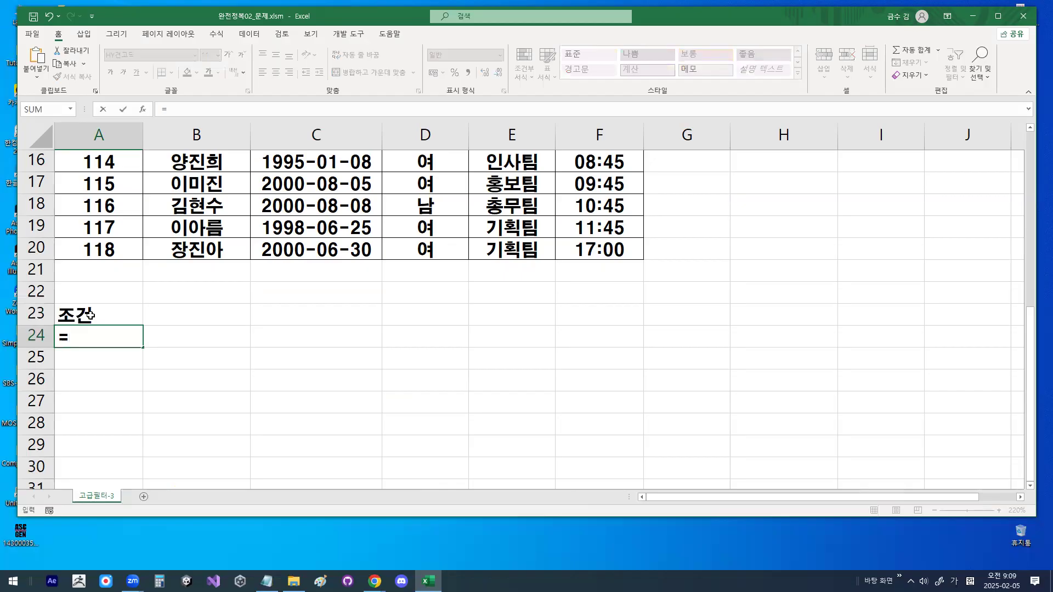
{"action": "type", "text": "a"}
{"action": "key", "text": "BackSpace"}
{"action": "type", "text": "AND("}
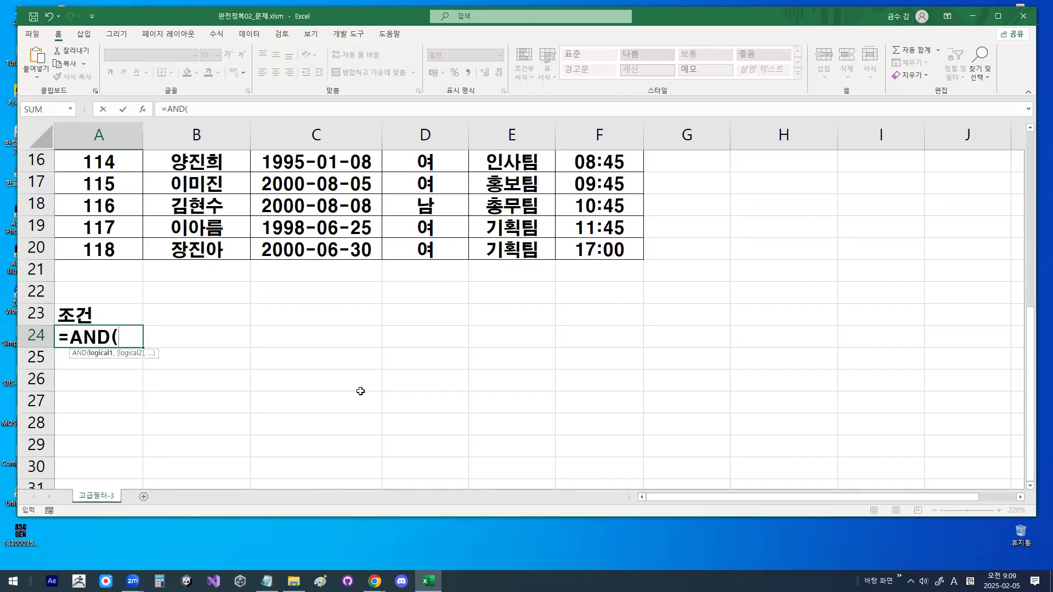
Examine the birth-date column and the first applicant's birth date that the first condition refers to.
{"action": "scroll", "coordinate": [360, 391], "scroll_direction": "up", "scroll_amount": 5}
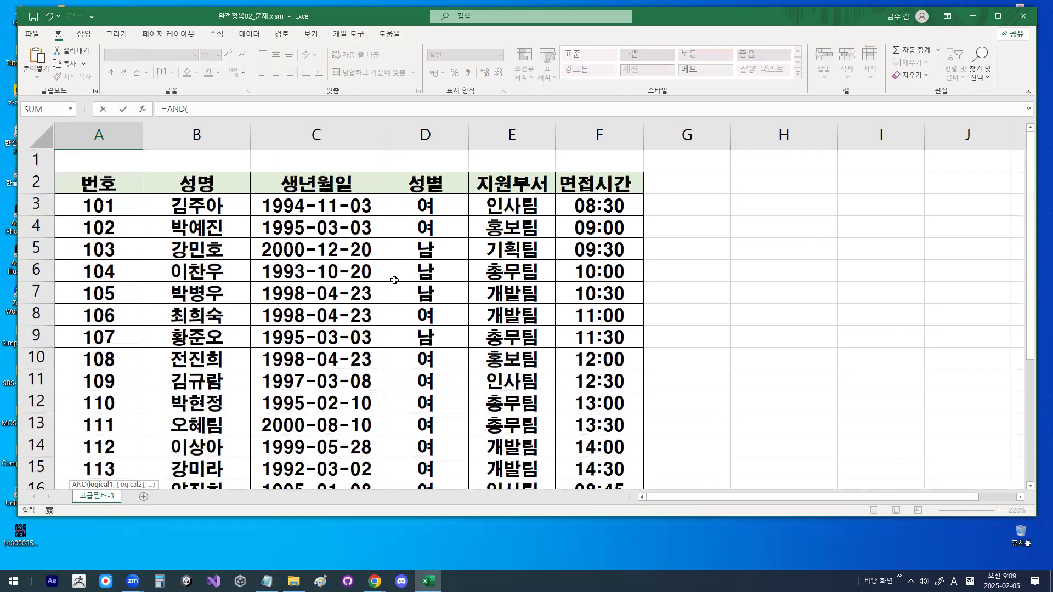
{"action": "mouse_move", "coordinate": [363, 215]}
{"action": "left_mouse_down"}
{"action": "mouse_move", "coordinate": [272, 230]}
{"action": "mouse_move", "coordinate": [298, 189]}
{"action": "mouse_move", "coordinate": [365, 209]}
{"action": "mouse_move", "coordinate": [357, 221]}
{"action": "left_mouse_up"}
{"action": "mouse_move", "coordinate": [363, 139]}
{"action": "left_mouse_down"}
{"action": "mouse_move", "coordinate": [373, 158]}
{"action": "mouse_move", "coordinate": [401, 144]}
{"action": "left_mouse_up"}
{"action": "mouse_move", "coordinate": [386, 152]}
{"action": "left_mouse_down"}
{"action": "mouse_move", "coordinate": [453, 144]}
{"action": "mouse_move", "coordinate": [477, 124]}
{"action": "left_mouse_up"}
{"action": "mouse_move", "coordinate": [307, 200]}
{"action": "left_mouse_down"}
{"action": "mouse_move", "coordinate": [274, 230]}
{"action": "mouse_move", "coordinate": [301, 189]}
{"action": "mouse_move", "coordinate": [291, 183]}
{"action": "left_mouse_up"}
{"action": "scroll", "coordinate": [151, 433], "scroll_direction": "down", "scroll_amount": 4}
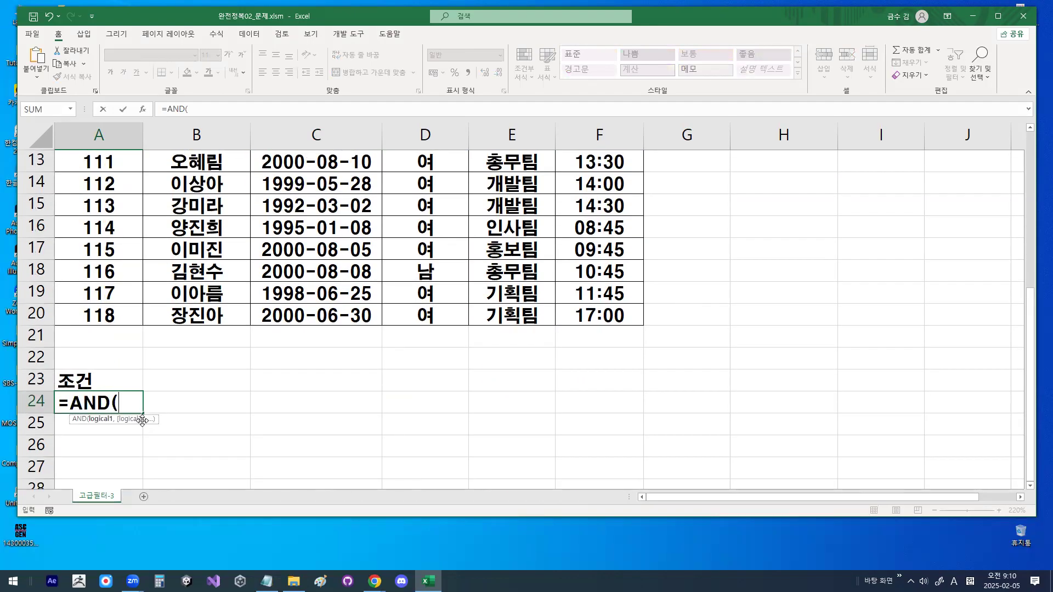
Add YEAR(C3) to the AND formula in A24, referring to the first applicant's birth date rather than the column heading.
{"action": "type", "text": "Y"}
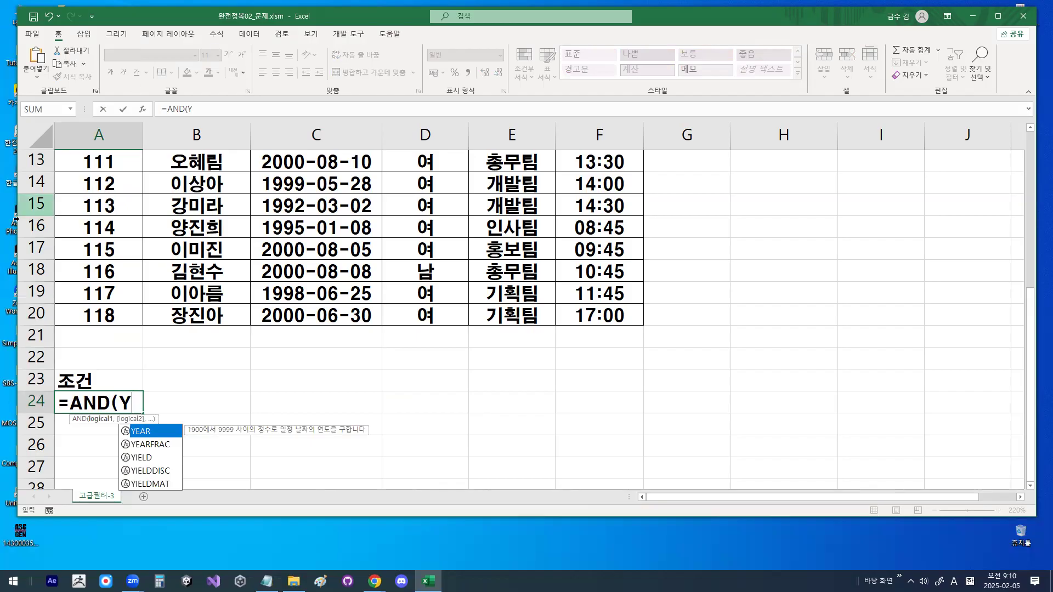
{"action": "double_click", "coordinate": [145, 428]}
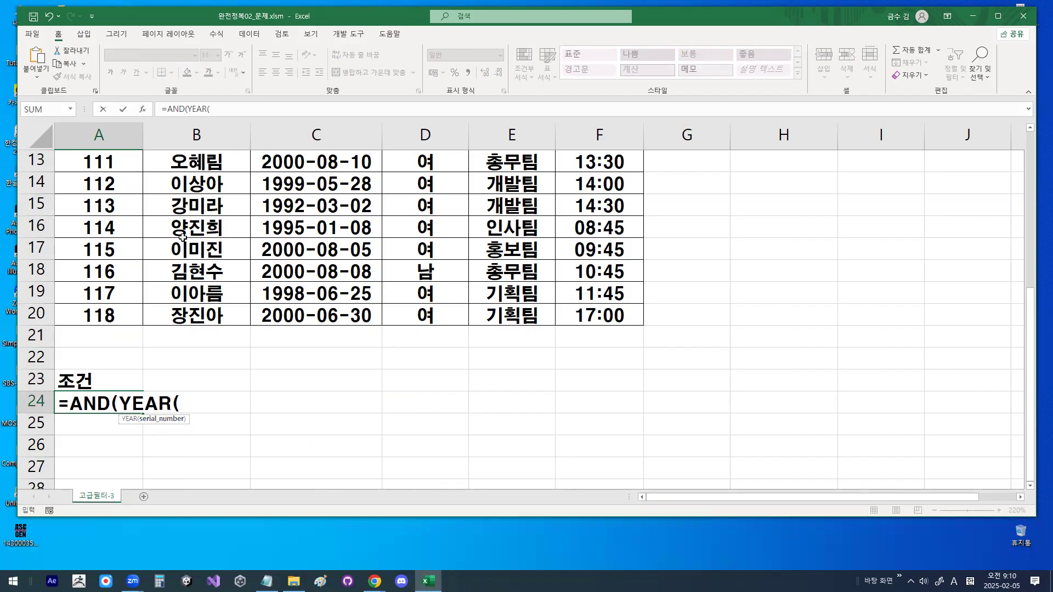
{"action": "scroll", "coordinate": [306, 215], "scroll_direction": "up", "scroll_amount": 4}
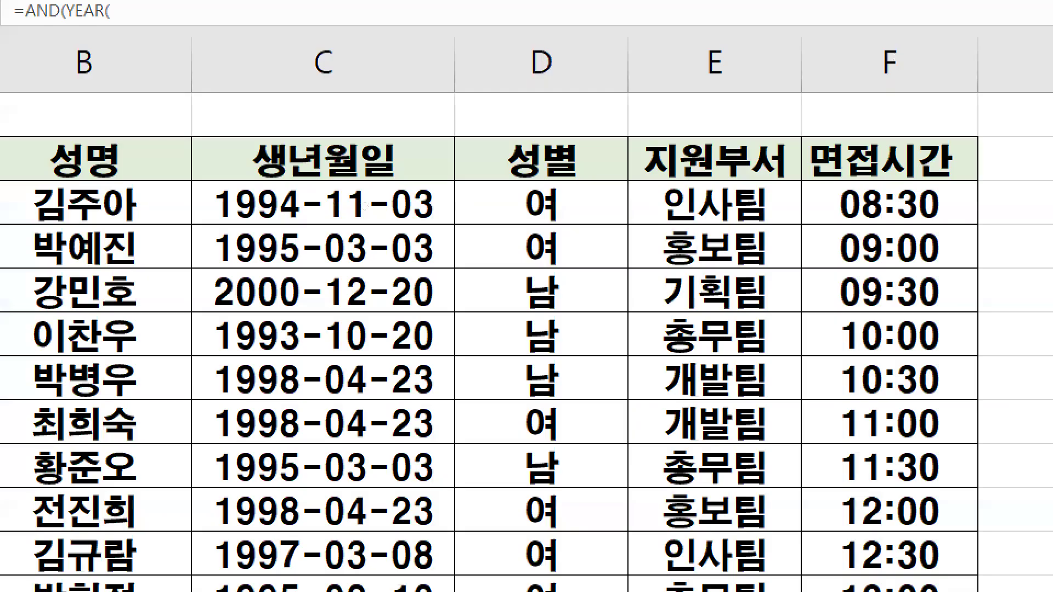
{"action": "mouse_move", "coordinate": [310, 200]}
{"action": "left_mouse_down"}
{"action": "mouse_move", "coordinate": [312, 208]}
{"action": "mouse_move", "coordinate": [341, 179]}
{"action": "left_mouse_up"}
{"action": "left_click_drag", "start_coordinate": [343, 134], "coordinate": [311, 176]}
{"action": "left_click_drag", "start_coordinate": [303, 138], "coordinate": [357, 167]}
{"action": "key", "text": "Escape"}
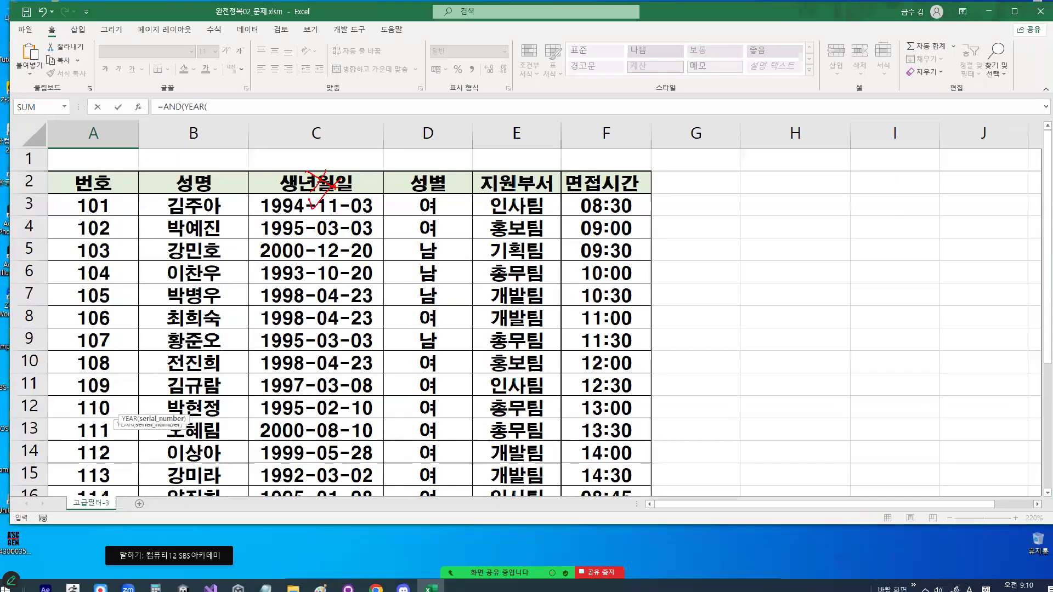
{"action": "left_click", "coordinate": [310, 208]}
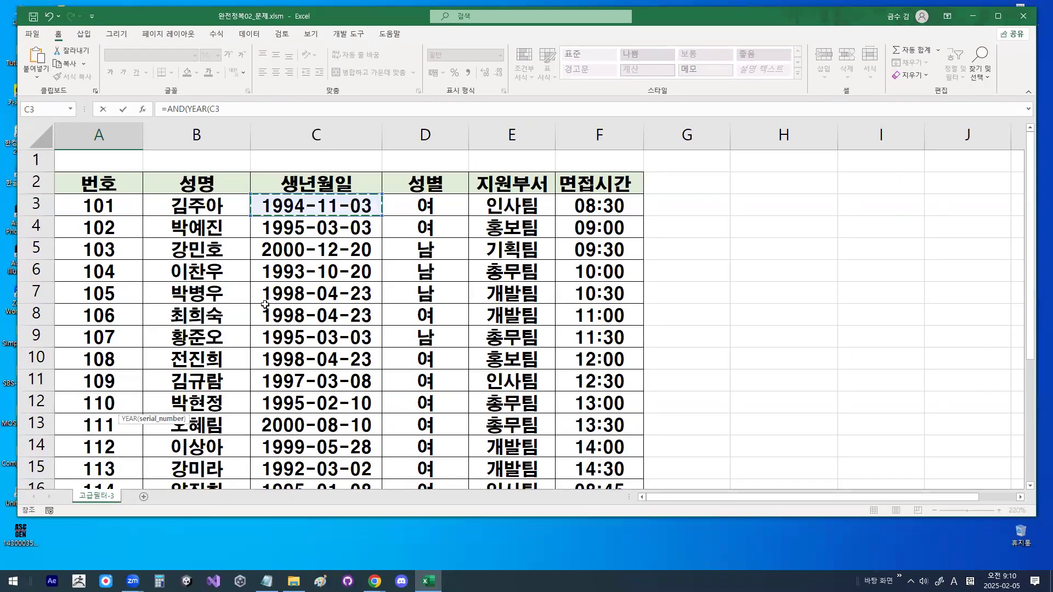
{"action": "scroll", "coordinate": [265, 305], "scroll_direction": "down", "scroll_amount": 5}
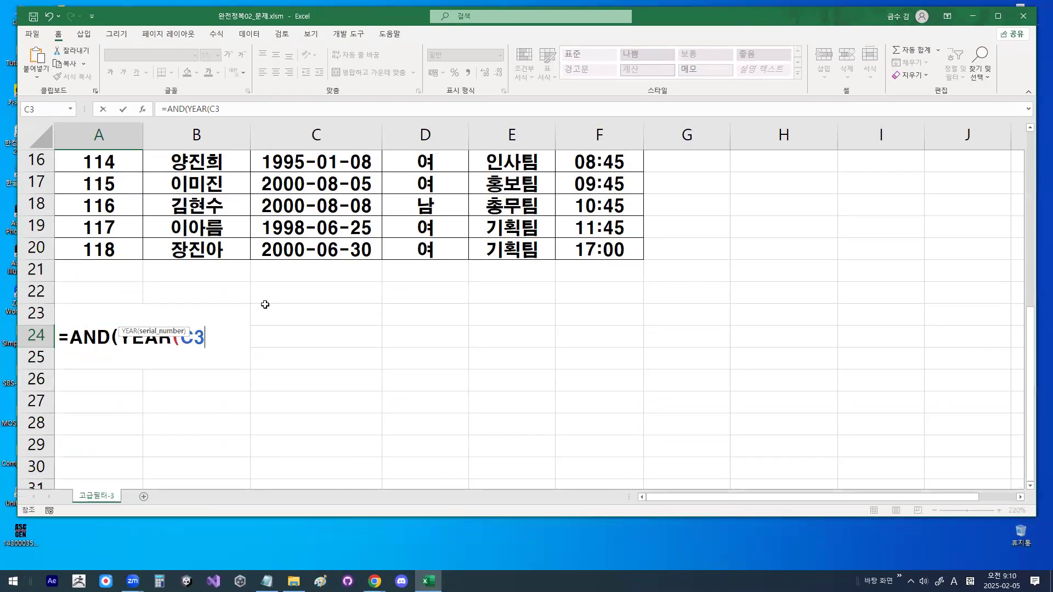
{"action": "type", "text": ")"}
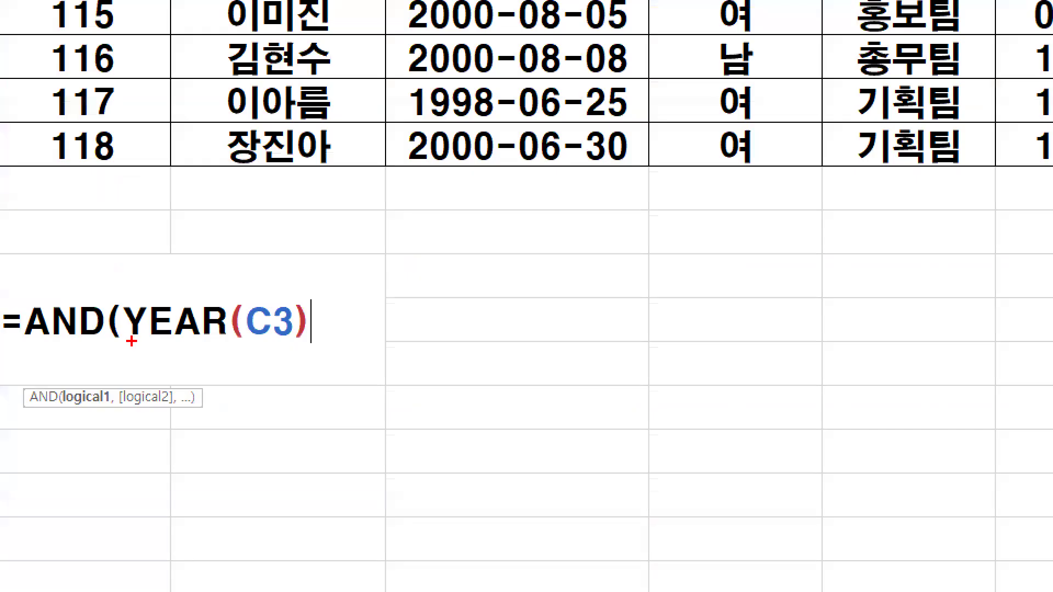
Complete the first condition as YEAR(C3)>=1995, underline it in red, clear the mark and add the comma separator.
{"action": "left_click_drag", "start_coordinate": [132, 341], "coordinate": [270, 341]}
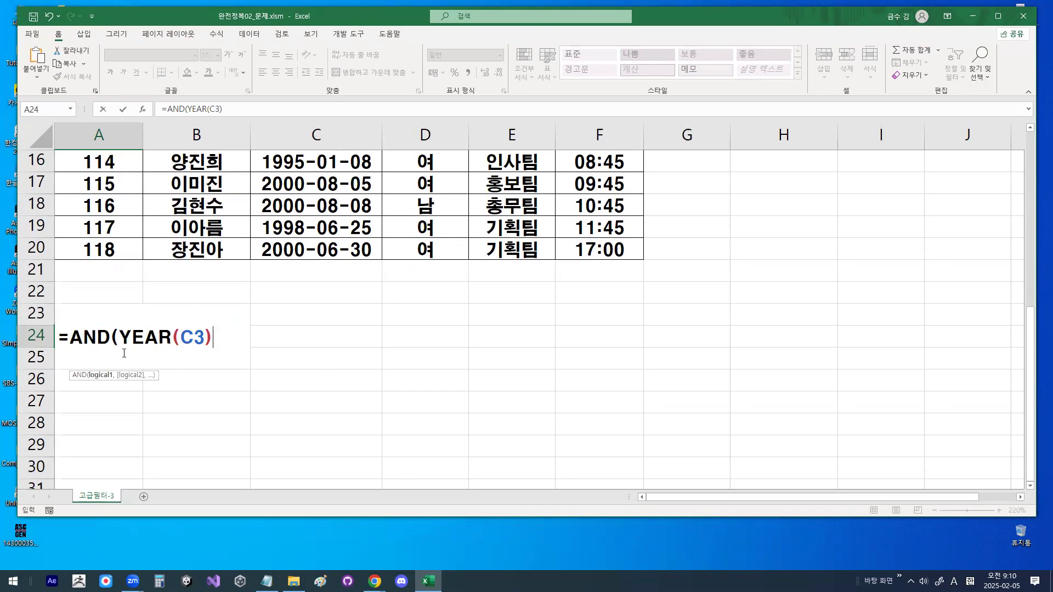
{"action": "type", "text": ">=1995"}
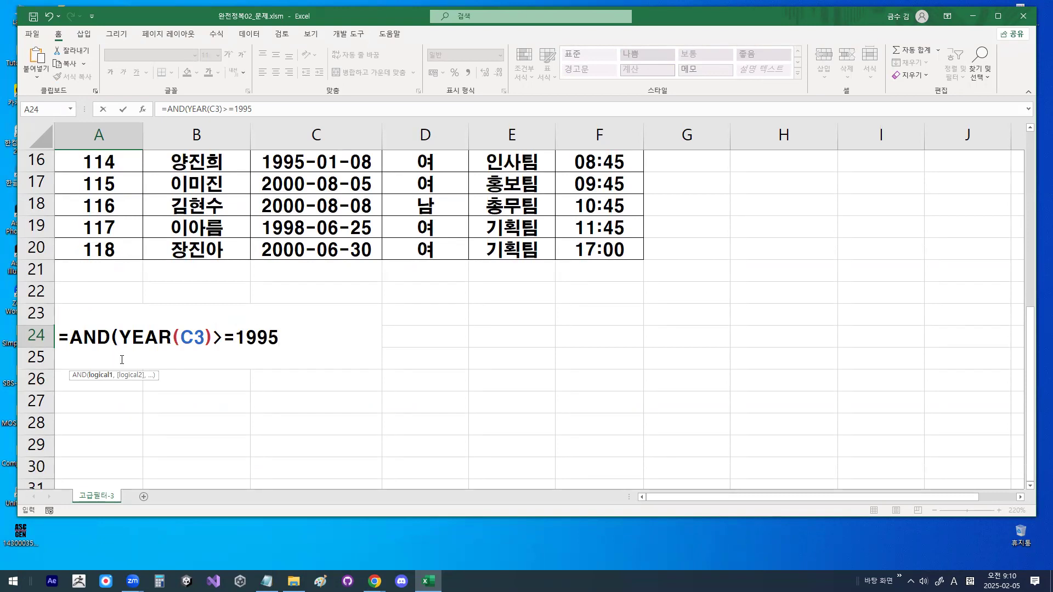
{"action": "key", "text": "ctrl+1"}
{"action": "left_click", "coordinate": [130, 357]}
{"action": "left_click_drag", "start_coordinate": [132, 345], "coordinate": [438, 344]}
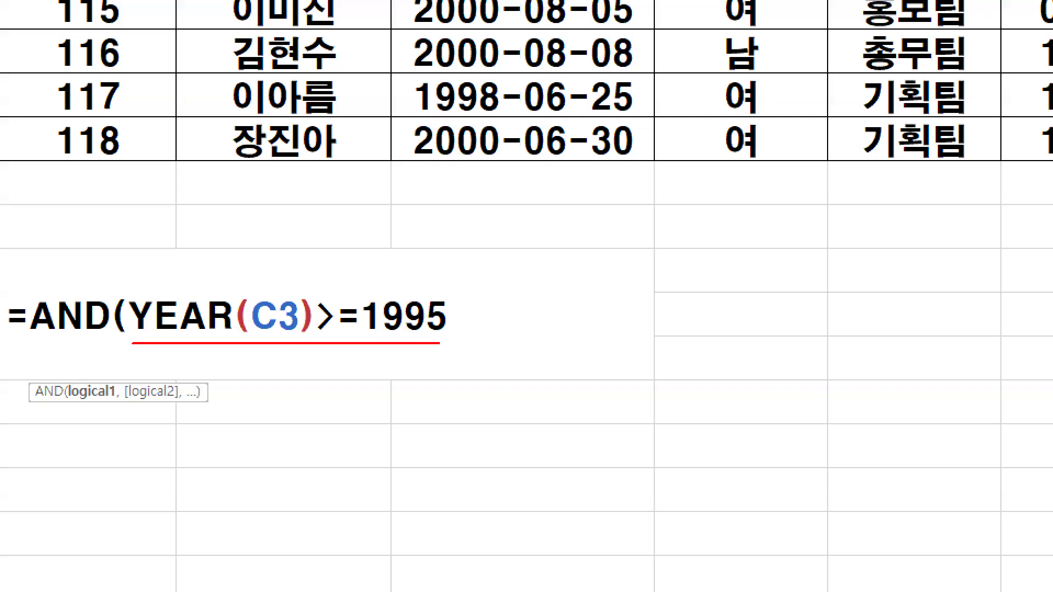
{"action": "key", "text": "Escape"}
{"action": "type", "text": ","}
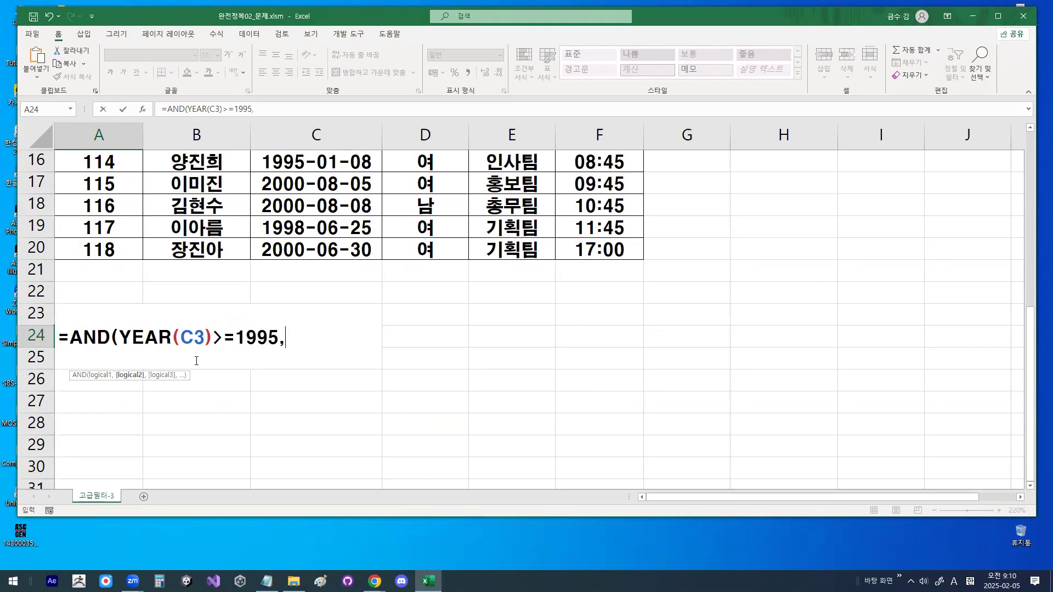
Mark the interview-time column in red, clear the mark and reference the first interview time, F3, as the second condition's start.
{"action": "scroll", "coordinate": [659, 340], "scroll_direction": "up", "scroll_amount": 5}
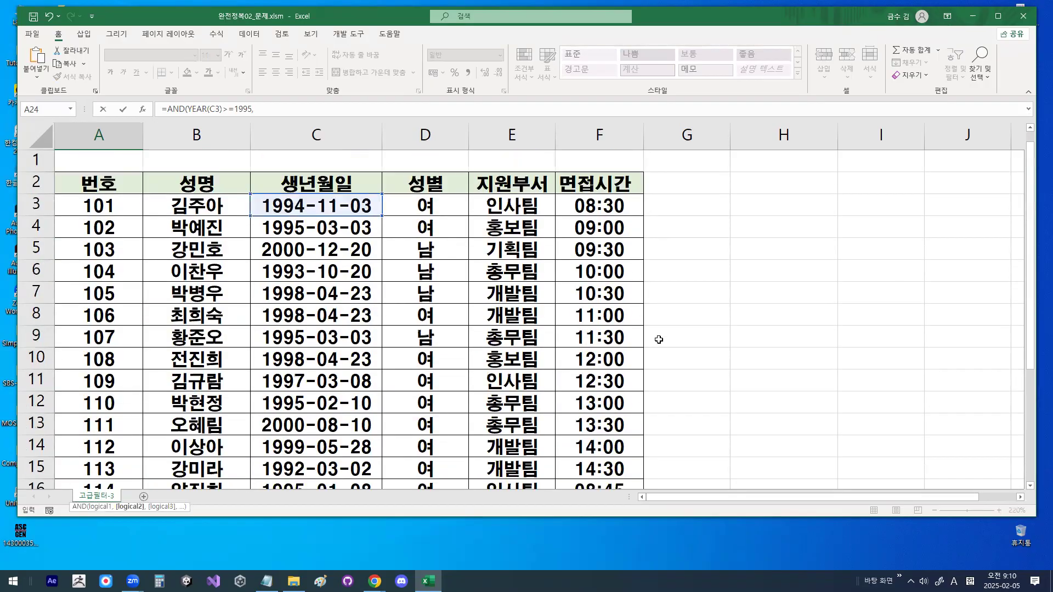
{"action": "key", "text": "ctrl+1"}
{"action": "left_click", "coordinate": [605, 194]}
{"action": "mouse_move", "coordinate": [657, 213]}
{"action": "left_mouse_down"}
{"action": "mouse_move", "coordinate": [649, 223]}
{"action": "mouse_move", "coordinate": [545, 203]}
{"action": "mouse_move", "coordinate": [631, 199]}
{"action": "left_mouse_up"}
{"action": "key", "text": "Escape"}
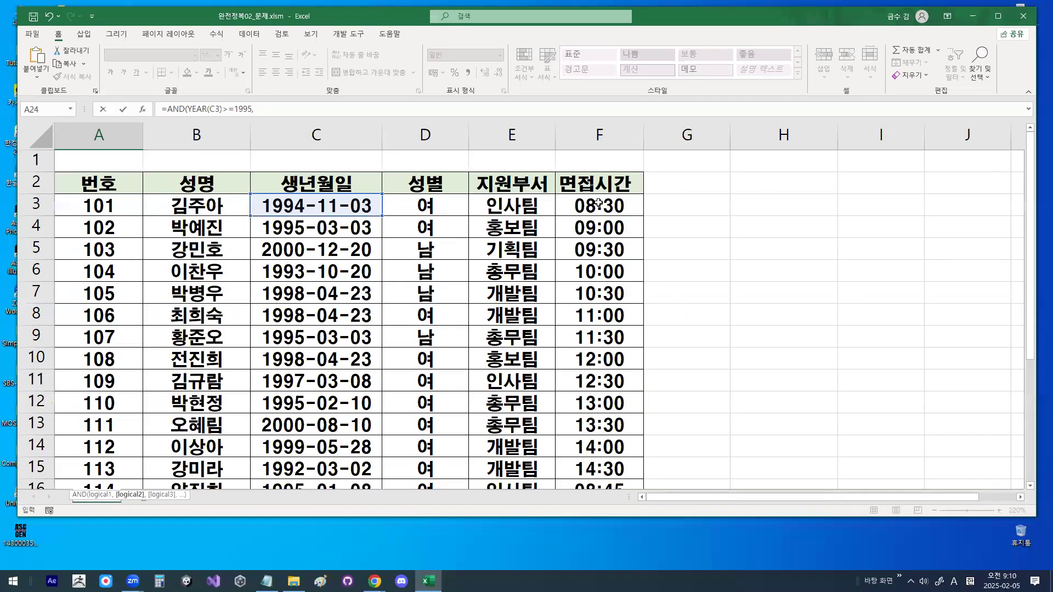
{"action": "left_click", "coordinate": [599, 206]}
{"action": "scroll", "coordinate": [376, 277], "scroll_direction": "down", "scroll_amount": 5}
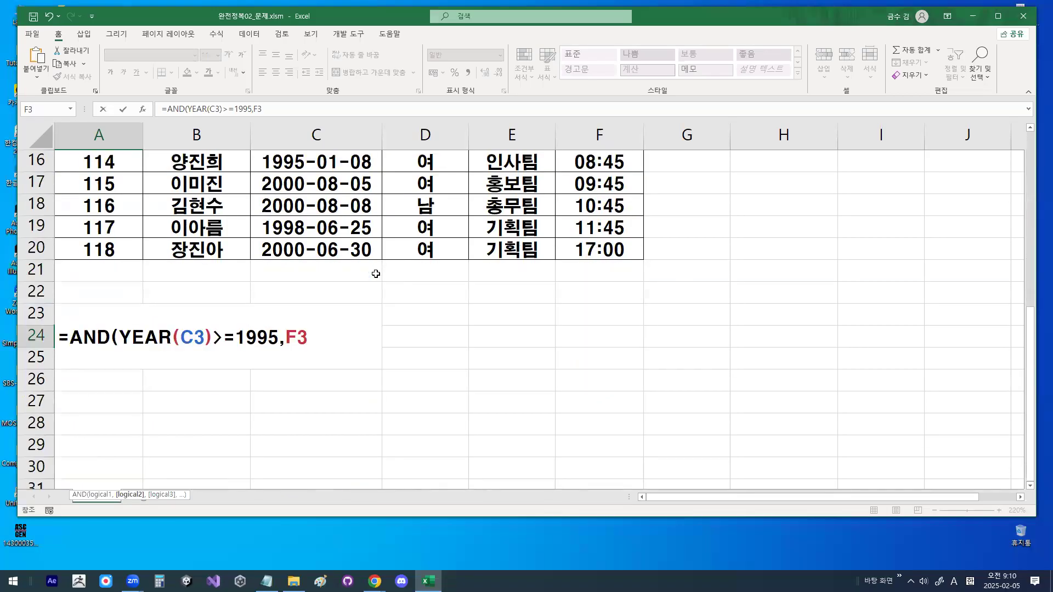
Complete the second condition as F3>=0.5, circle the 0.5 in red and clear the mark.
{"action": "type", "text": ">="}
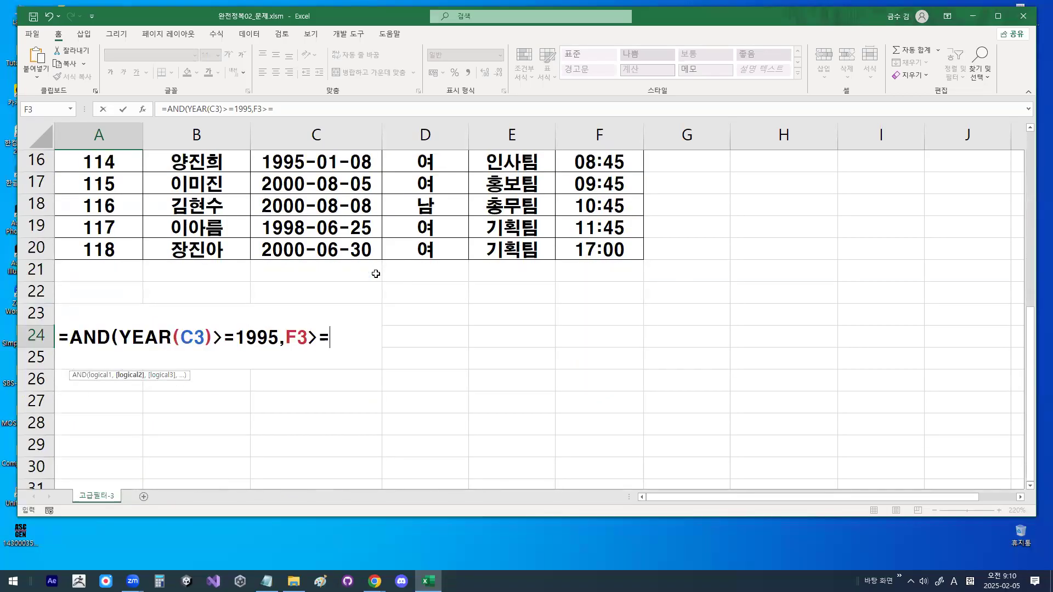
{"action": "type", "text": "0.5"}
{"action": "key", "text": "ctrl+1"}
{"action": "left_click", "coordinate": [338, 347]}
{"action": "mouse_move", "coordinate": [389, 337]}
{"action": "left_mouse_down"}
{"action": "mouse_move", "coordinate": [373, 351]}
{"action": "mouse_move", "coordinate": [311, 338]}
{"action": "mouse_move", "coordinate": [337, 296]}
{"action": "mouse_move", "coordinate": [389, 334]}
{"action": "left_mouse_up"}
{"action": "key", "text": "Escape"}
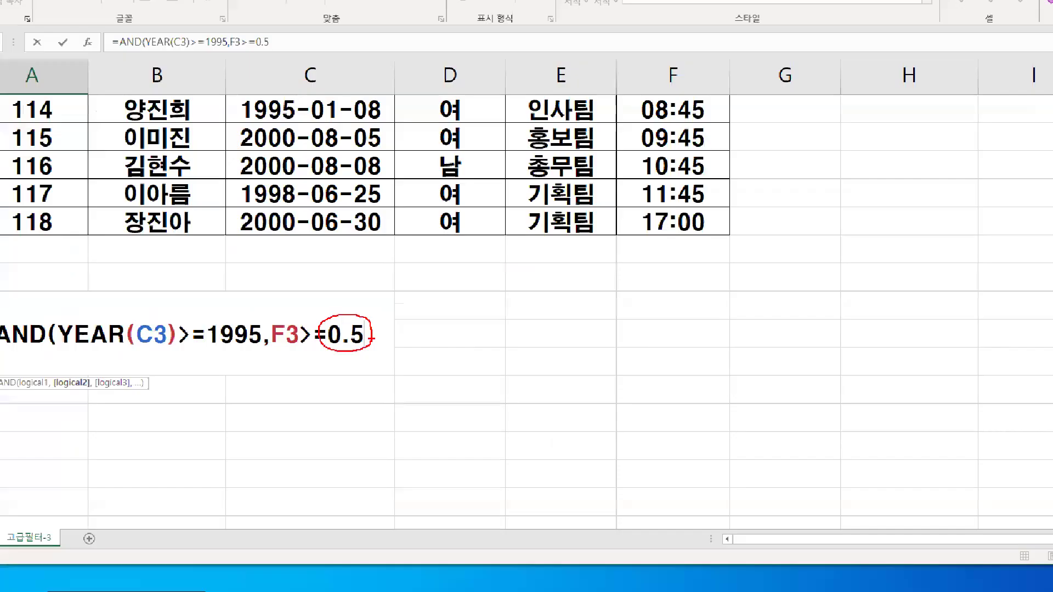
Try 12:00 in place of 0.5 in the time condition, cross it out in red and clear the marks.
{"action": "double_click", "coordinate": [364, 339]}
{"action": "type", "text": "12:00"}
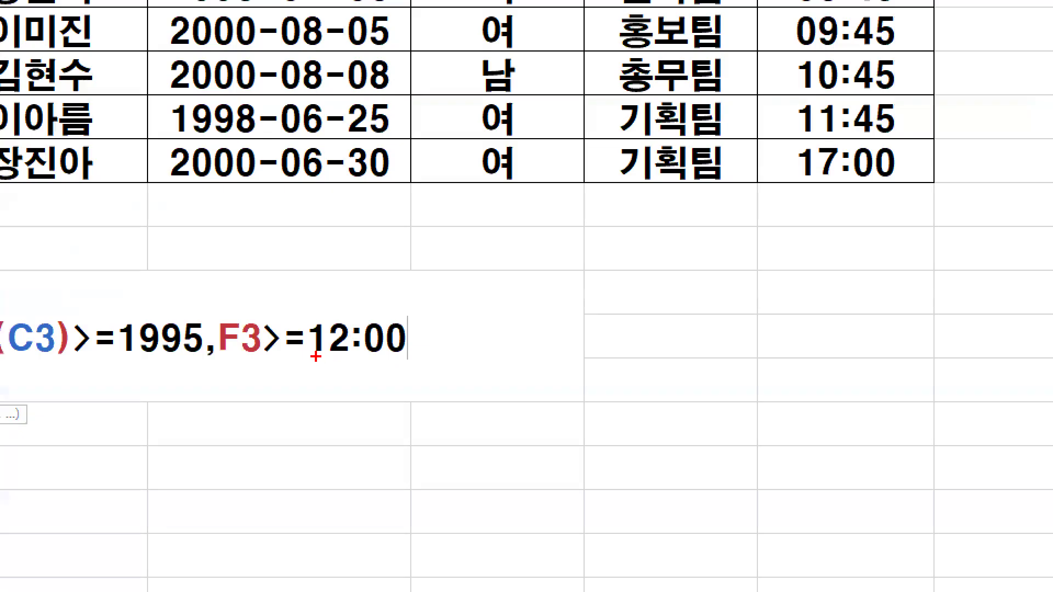
{"action": "left_click_drag", "start_coordinate": [335, 347], "coordinate": [381, 347]}
{"action": "mouse_move", "coordinate": [340, 298]}
{"action": "left_mouse_down"}
{"action": "mouse_move", "coordinate": [349, 317]}
{"action": "mouse_move", "coordinate": [386, 265]}
{"action": "left_mouse_up"}
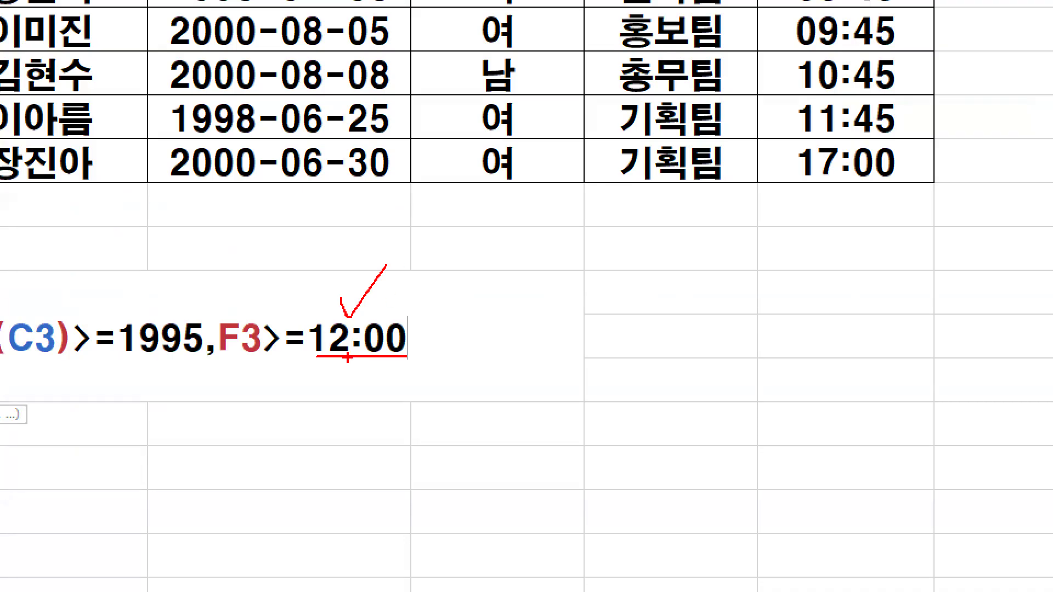
{"action": "left_click_drag", "start_coordinate": [300, 315], "coordinate": [296, 358]}
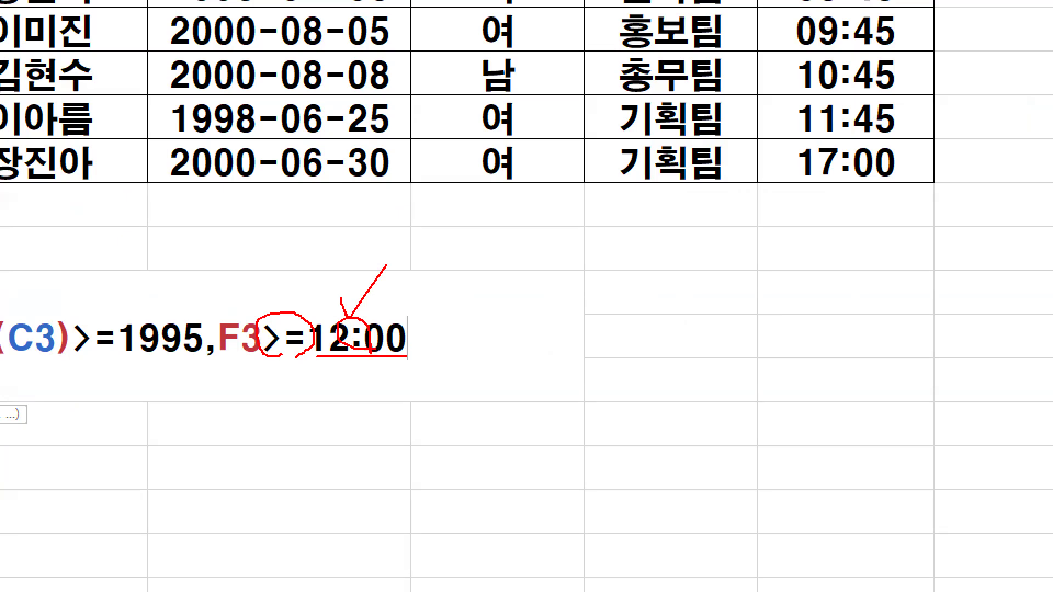
{"action": "left_click_drag", "start_coordinate": [395, 294], "coordinate": [311, 428]}
{"action": "left_click_drag", "start_coordinate": [306, 296], "coordinate": [461, 380]}
{"action": "key", "text": "Escape"}
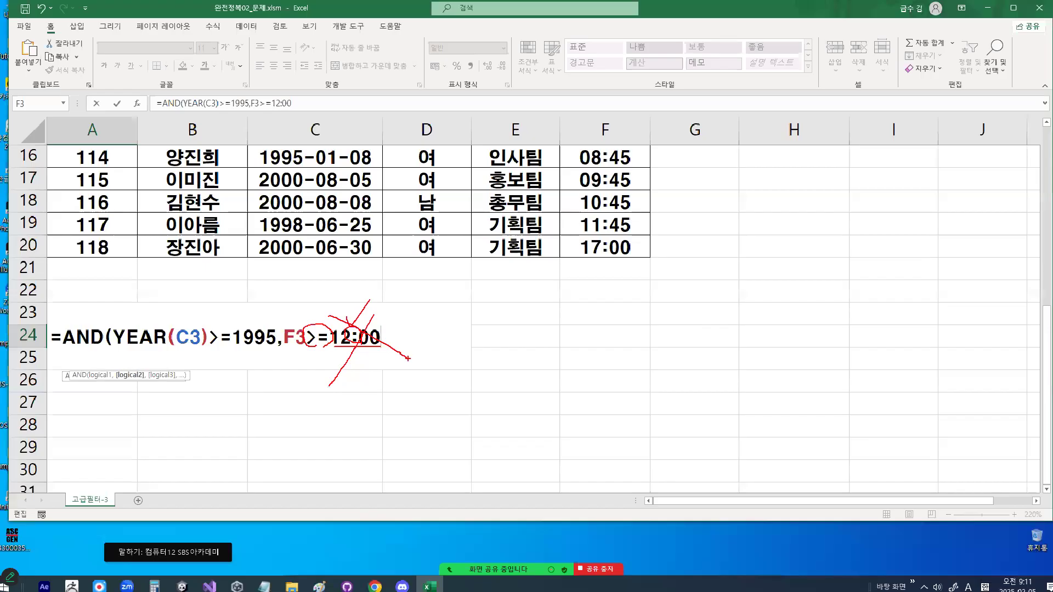
Replace 12:00 with 0.5 in the time condition, close the AND formula and enter it in A24.
{"action": "left_click_drag", "start_coordinate": [329, 338], "coordinate": [393, 338]}
{"action": "type", "text": "0."}
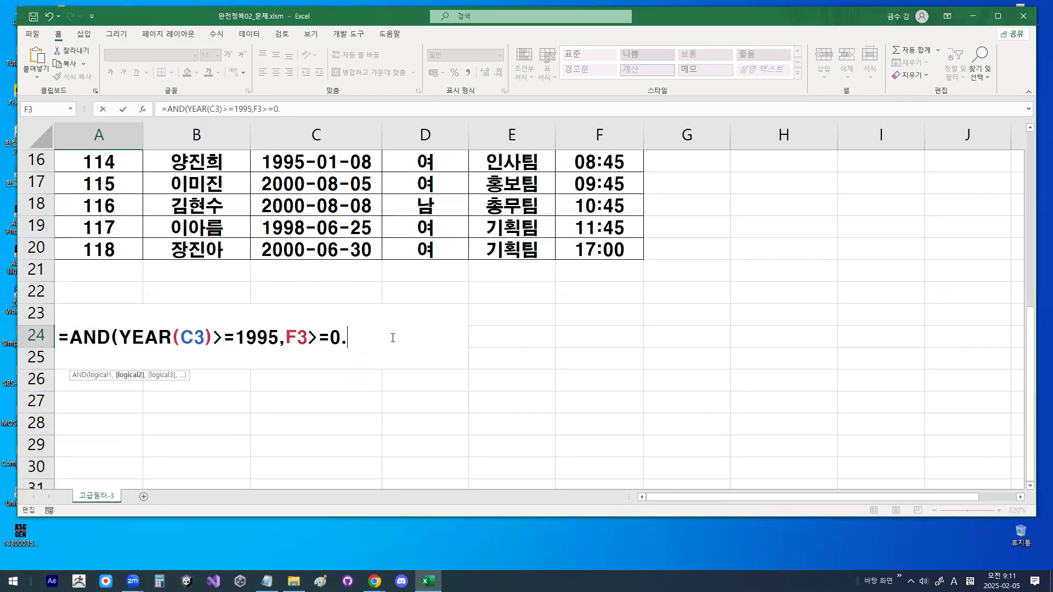
{"action": "type", "text": "5)"}
{"action": "key", "text": "Return"}
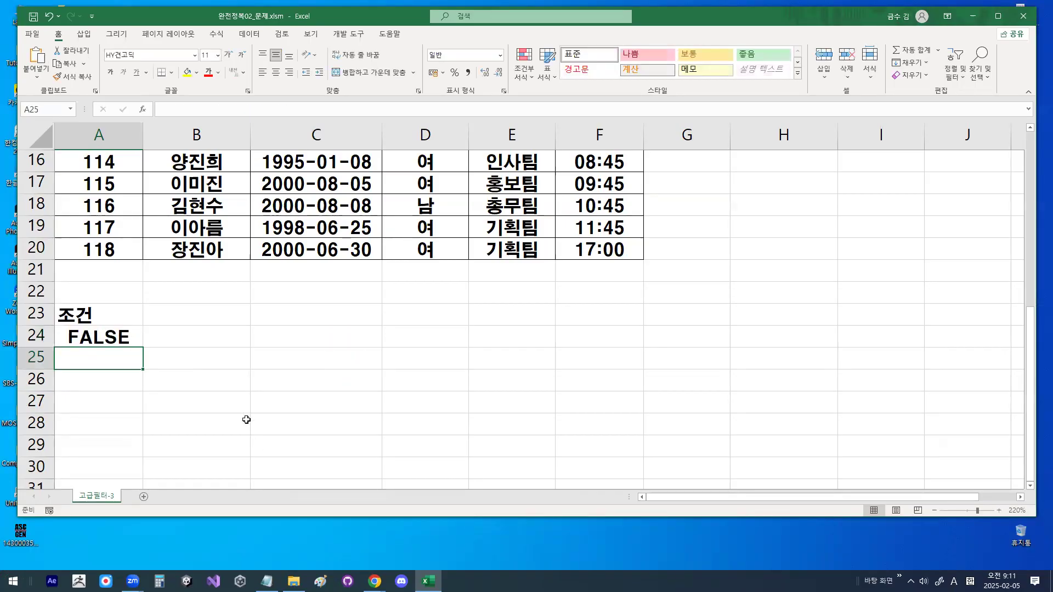
Review the criteria formula in A24 against the first applicant's data in row 3.
{"action": "left_click", "coordinate": [124, 339]}
{"action": "scroll", "coordinate": [254, 299], "scroll_direction": "up", "scroll_amount": 5}
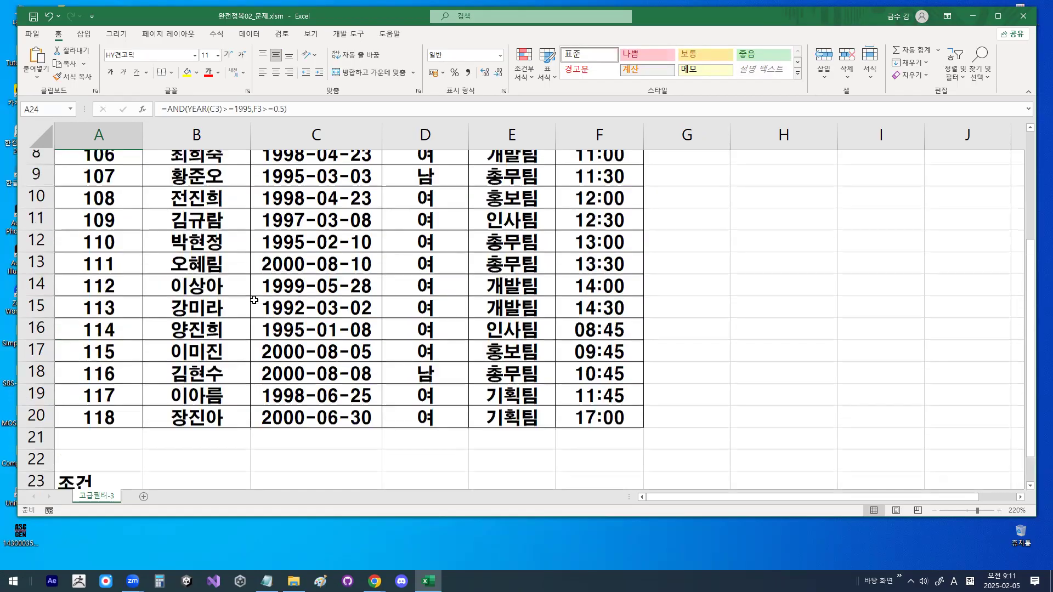
{"action": "left_click_drag", "start_coordinate": [113, 202], "coordinate": [537, 194]}
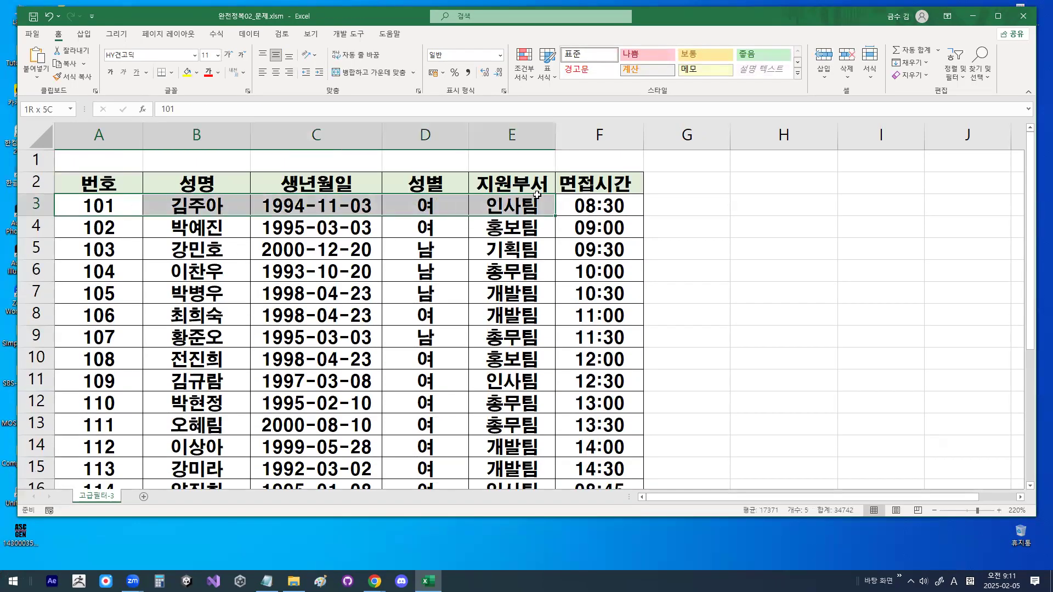
{"action": "scroll", "coordinate": [134, 366], "scroll_direction": "down", "scroll_amount": 4}
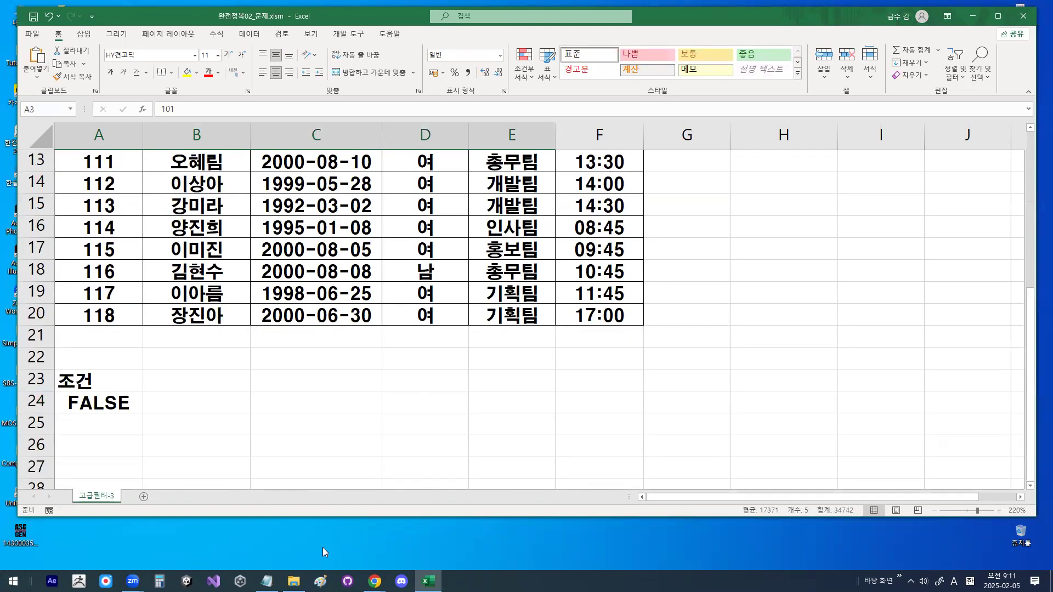
Switch to the Notepad lesson notes and paste =AND(YEAR(C3)>=1995,F3>=0.5) below the AND formula written with field names.
{"action": "left_click", "coordinate": [267, 581]}
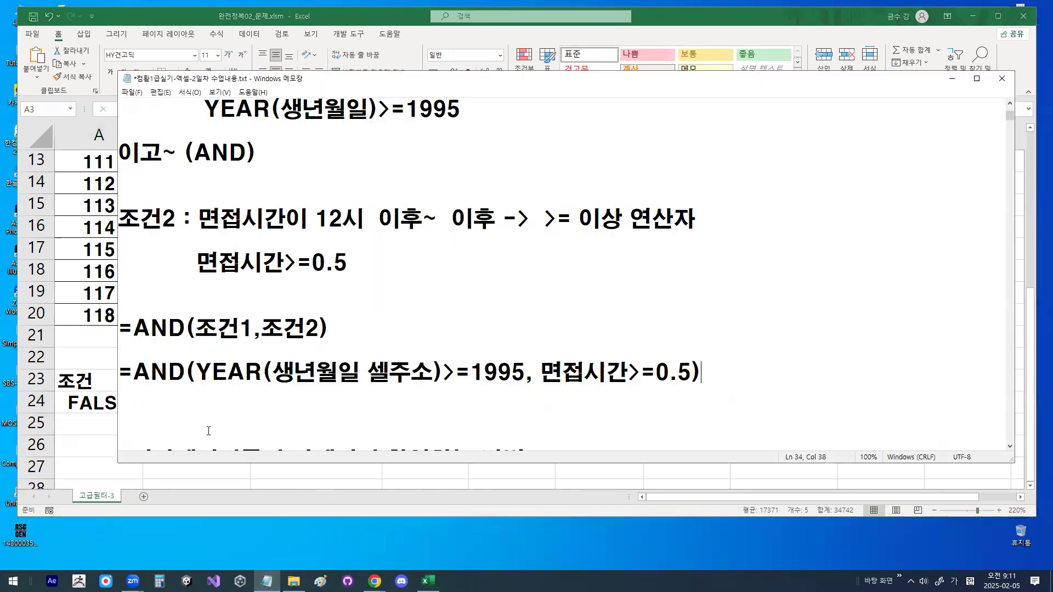
{"action": "left_click", "coordinate": [191, 413]}
{"action": "scroll", "coordinate": [190, 412], "scroll_direction": "down", "scroll_amount": 2}
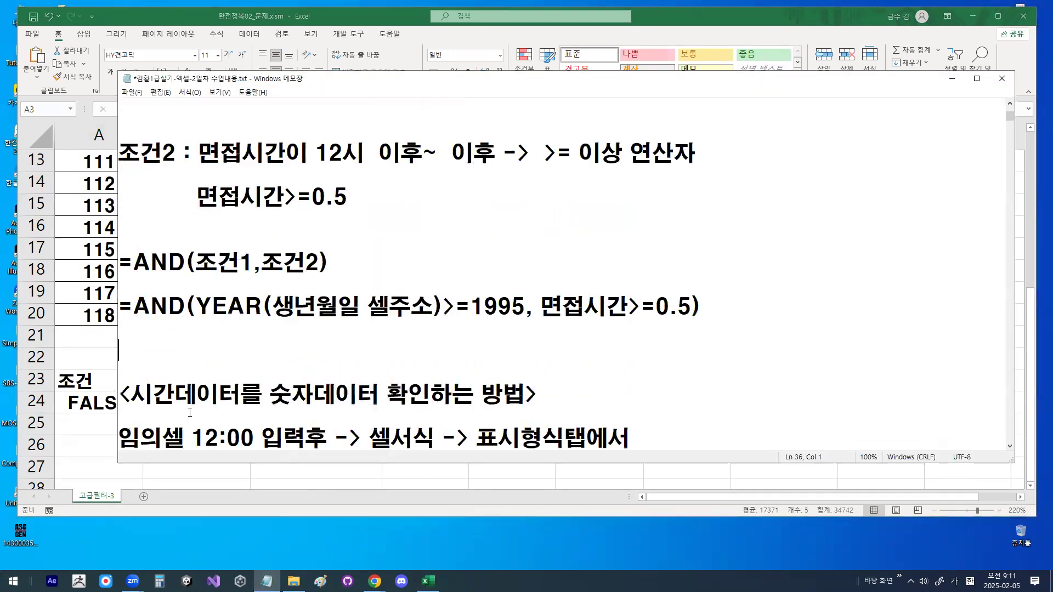
{"action": "left_click_drag", "start_coordinate": [121, 437], "coordinate": [506, 437]}
{"action": "key", "text": "ctrl+c"}
{"action": "left_click", "coordinate": [121, 438]}
{"action": "scroll", "coordinate": [433, 330], "scroll_direction": "up", "scroll_amount": 3}
{"action": "key", "text": "ctrl+v"}
{"action": "key", "text": "Return"}
{"action": "key", "text": "Return"}
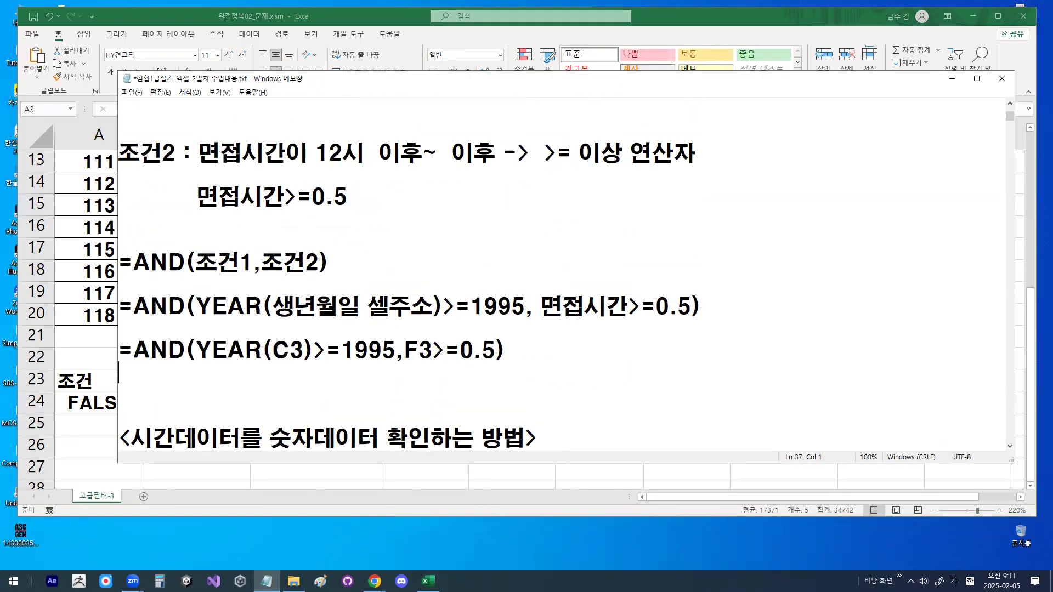
Add dashed separator lines above and below the notes section on checking time data as numbers.
{"action": "scroll", "coordinate": [548, 274], "scroll_direction": "down", "scroll_amount": 1}
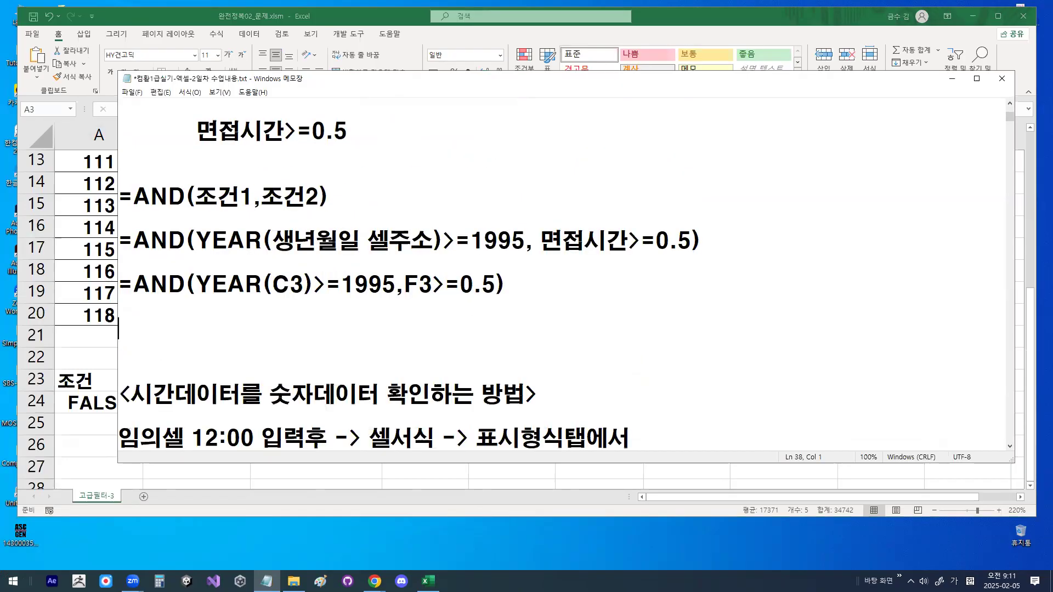
{"action": "type", "text": "---------------------------------------------"}
{"action": "key", "text": "Down"}
{"action": "key", "text": "Down"}
{"action": "key", "text": "Down"}
{"action": "key", "text": "Down"}
{"action": "key", "text": "Down"}
{"action": "key", "text": "Down"}
{"action": "key", "text": "Down"}
{"action": "key", "text": "Down"}
{"action": "type", "text": "---------------------------------------------"}
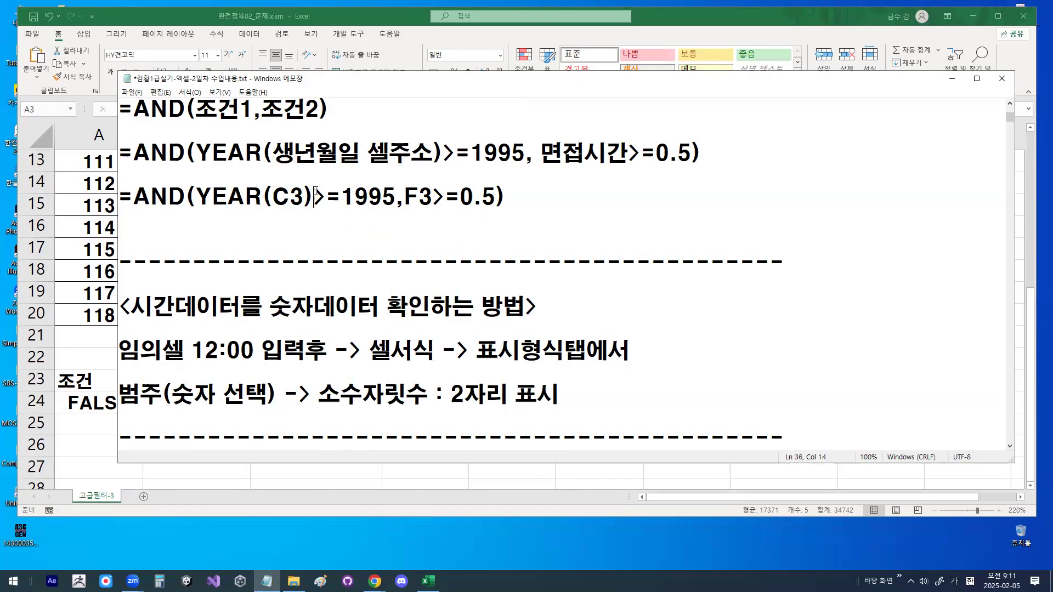
Examine the YEAR(C3)>=1995 and F3>=0.5 conditions in the formula pasted into the notes.
{"action": "left_click_drag", "start_coordinate": [197, 196], "coordinate": [506, 196]}
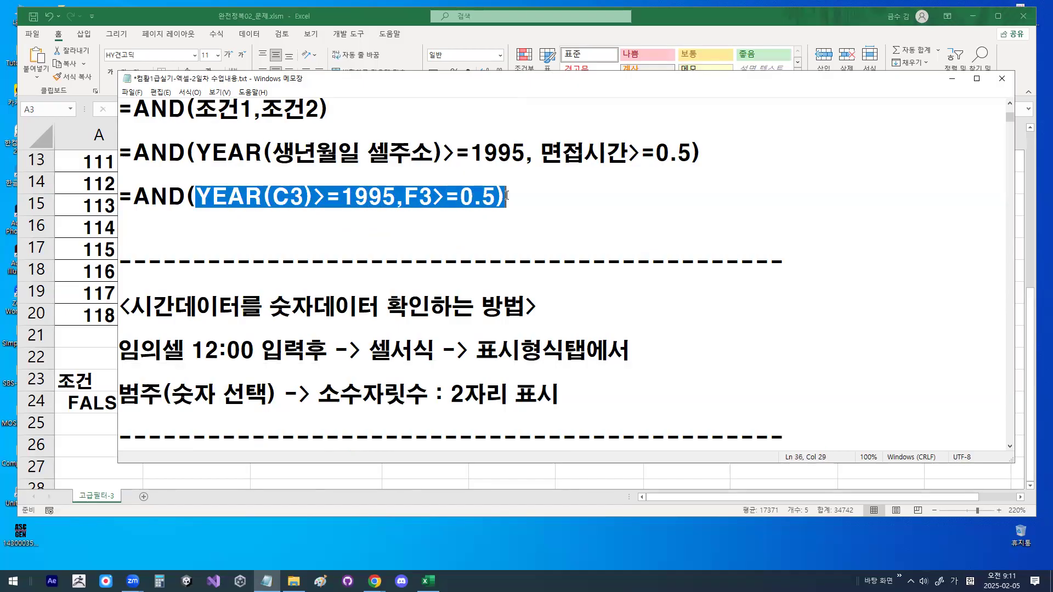
{"action": "left_click", "coordinate": [507, 196]}
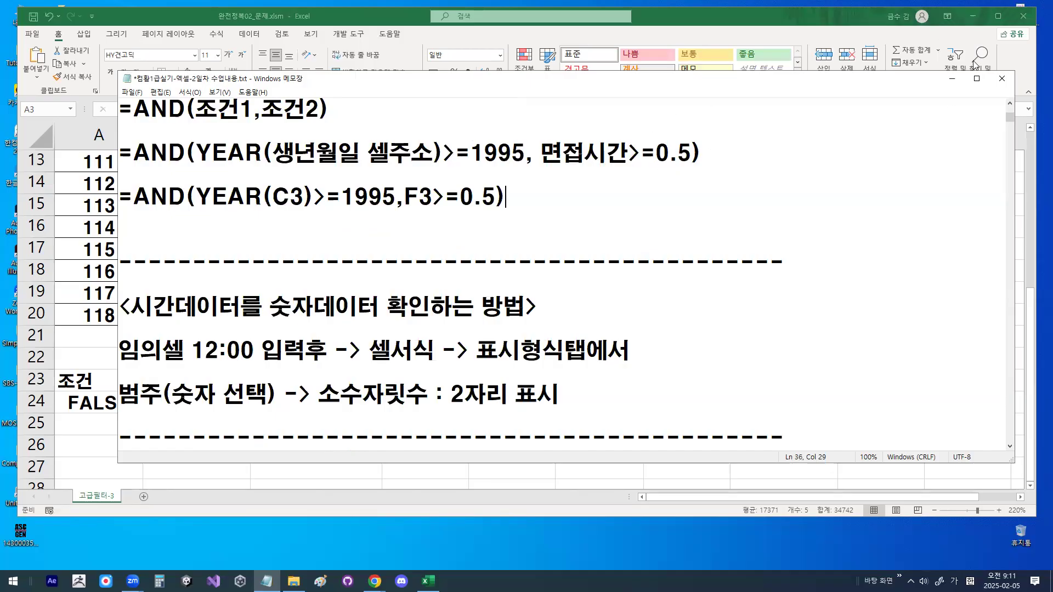
Switch back to Excel and copy the 성명, 생년월일, 지원부서 and 면접시간 headings from row 2 to A26:D26.
{"action": "left_click", "coordinate": [952, 79]}
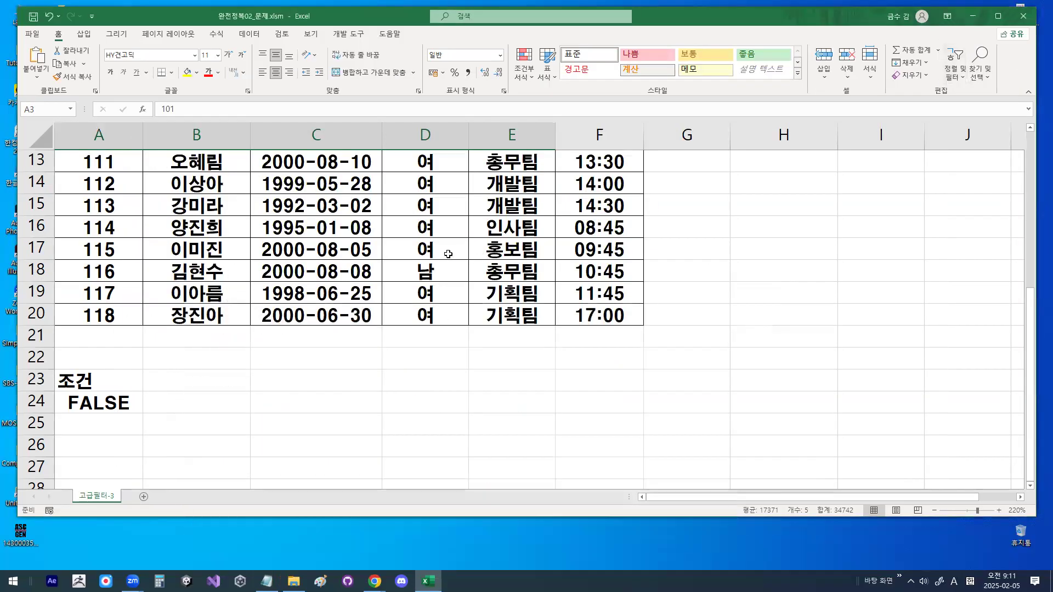
{"action": "scroll", "coordinate": [444, 243], "scroll_direction": "up", "scroll_amount": 4}
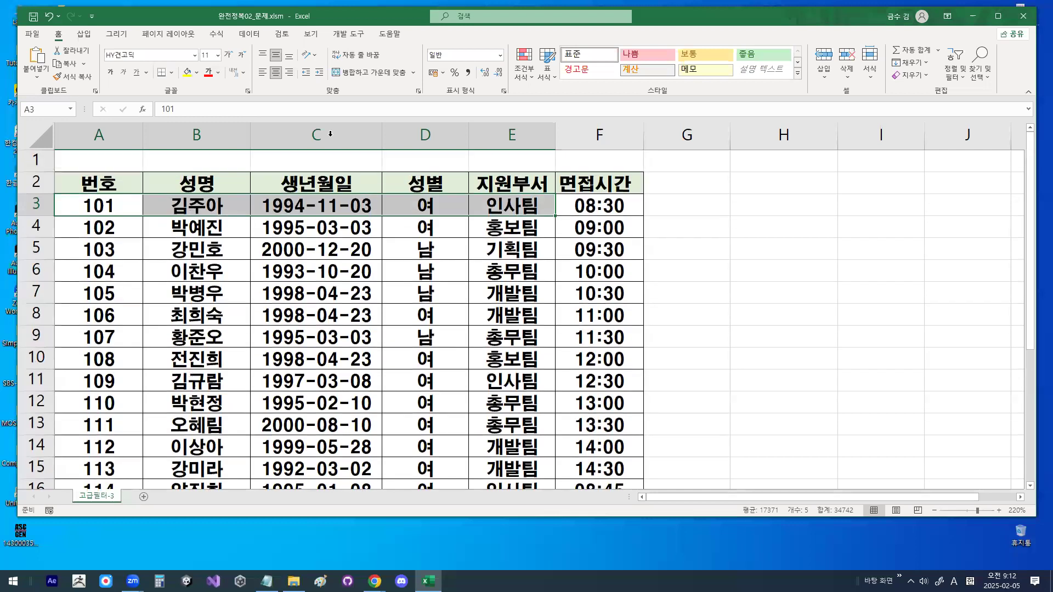
{"action": "left_click", "coordinate": [206, 187]}
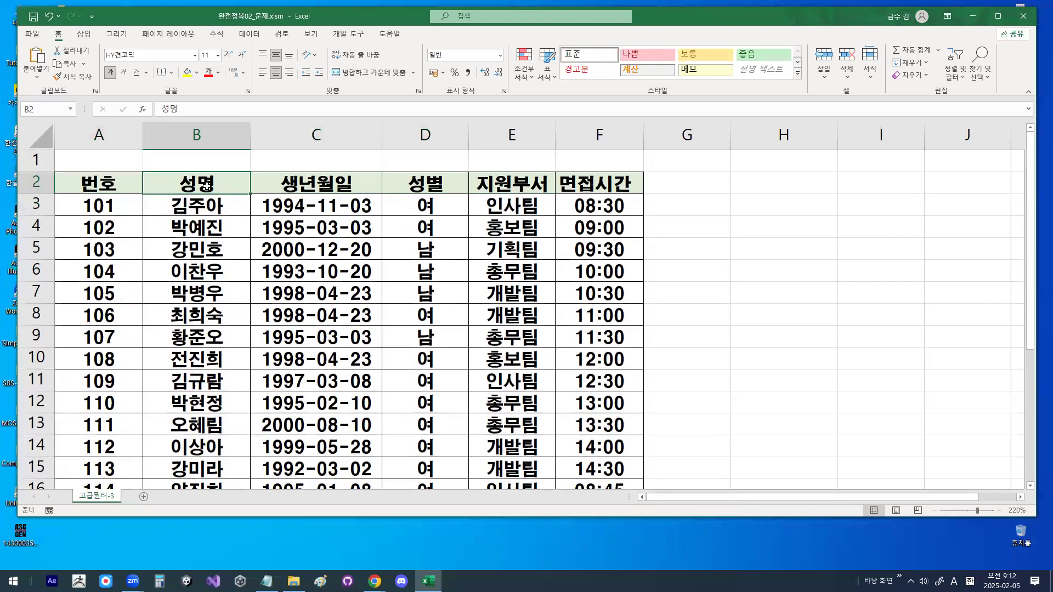
{"action": "left_click_drag", "start_coordinate": [204, 182], "coordinate": [363, 189]}
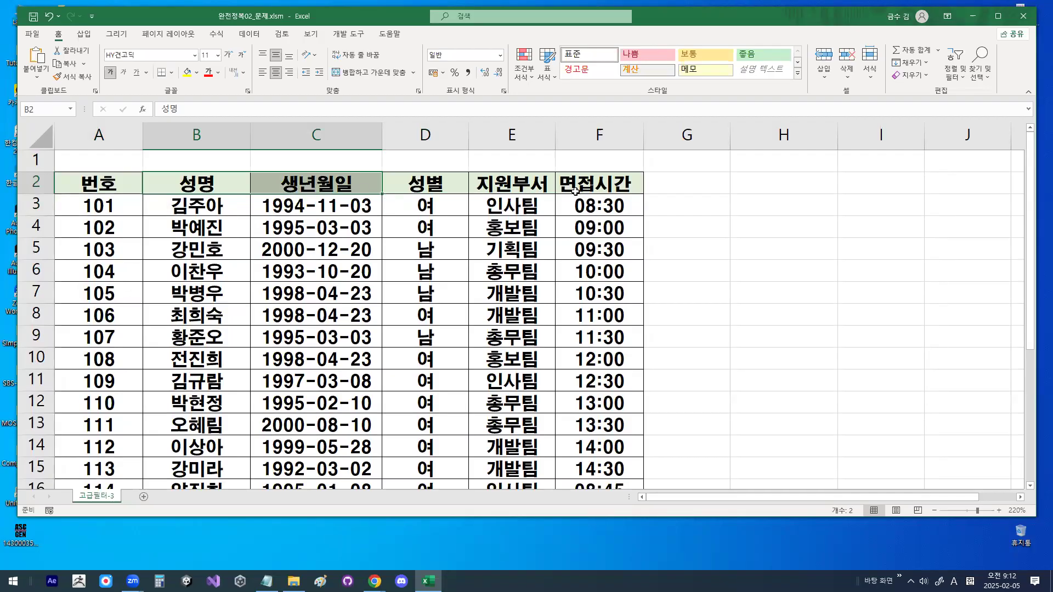
{"action": "left_click_drag", "start_coordinate": [517, 186], "coordinate": [588, 183]}
{"action": "key", "text": "ctrl+2"}
{"action": "mouse_move", "coordinate": [351, 176]}
{"action": "left_mouse_down"}
{"action": "mouse_move", "coordinate": [275, 209]}
{"action": "mouse_move", "coordinate": [345, 180]}
{"action": "mouse_move", "coordinate": [310, 162]}
{"action": "left_mouse_up"}
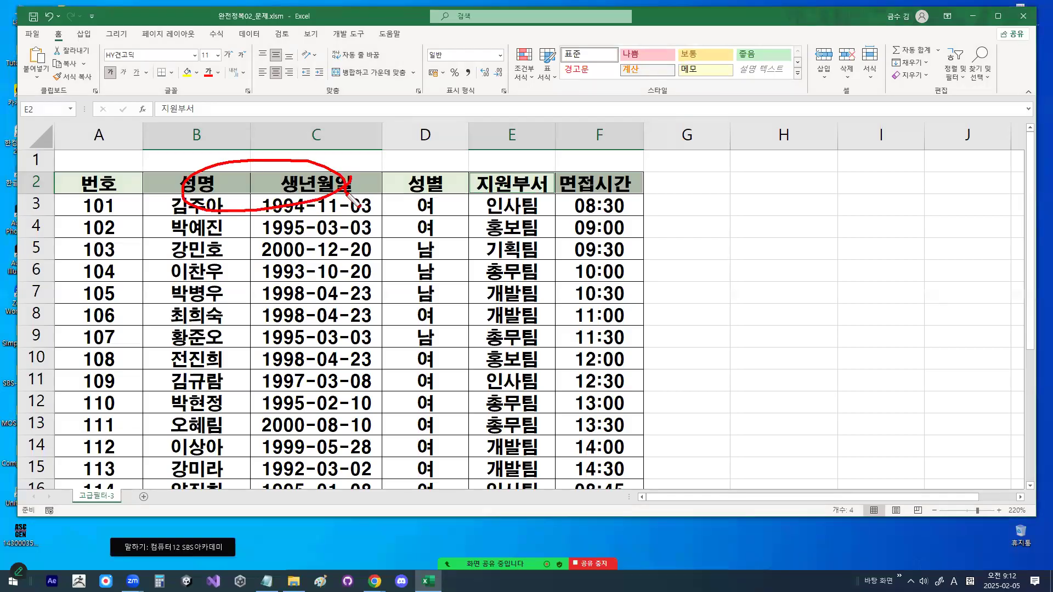
{"action": "mouse_move", "coordinate": [617, 192]}
{"action": "left_mouse_down"}
{"action": "mouse_move", "coordinate": [488, 187]}
{"action": "mouse_move", "coordinate": [614, 205]}
{"action": "left_mouse_up"}
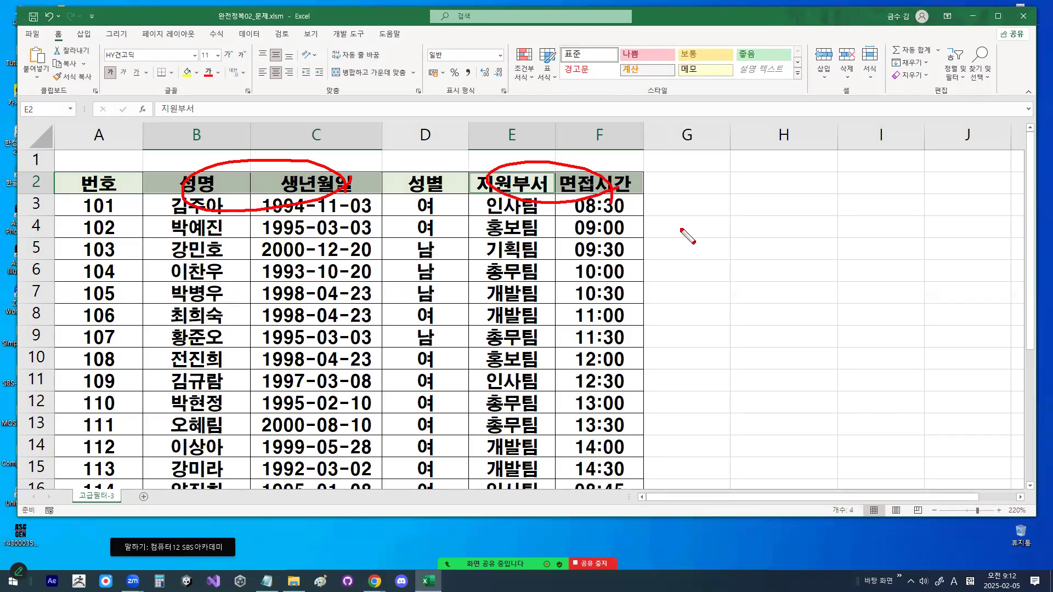
{"action": "key", "text": "Escape"}
{"action": "key", "text": "ctrl+c"}
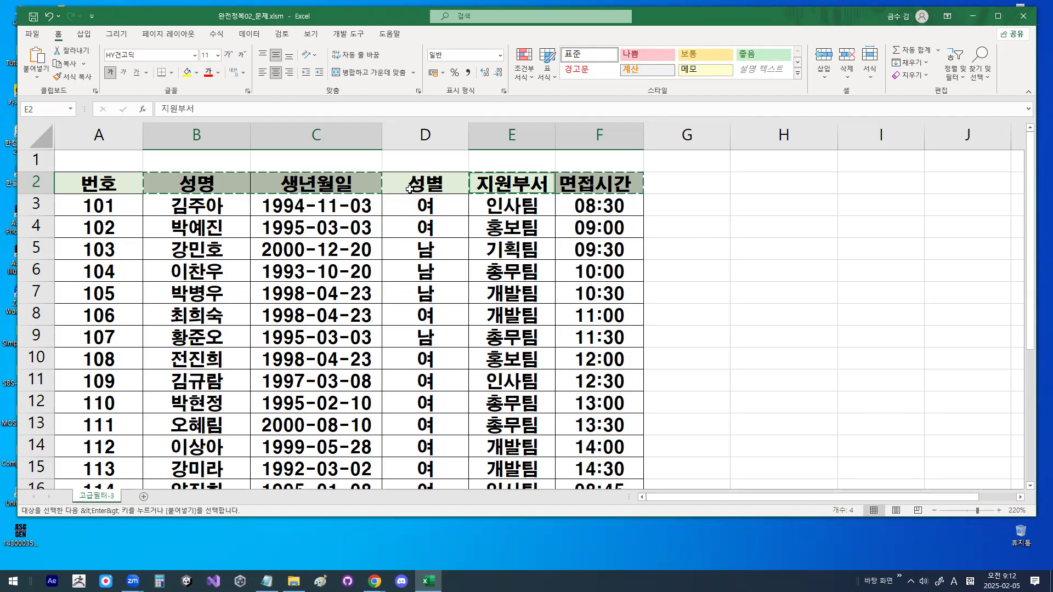
{"action": "scroll", "coordinate": [165, 285], "scroll_direction": "down", "scroll_amount": 5}
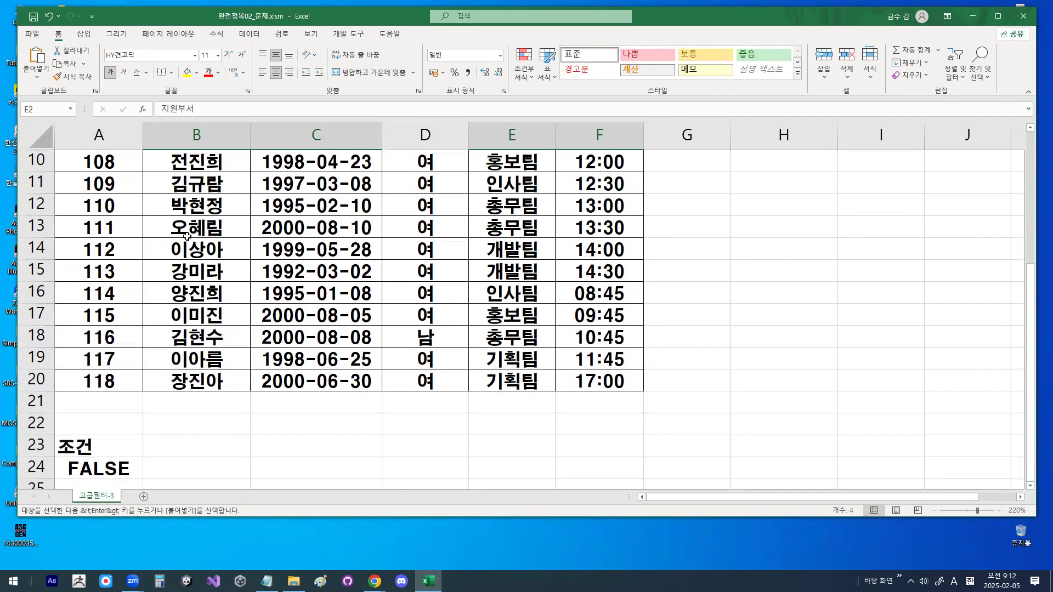
{"action": "left_click", "coordinate": [89, 379]}
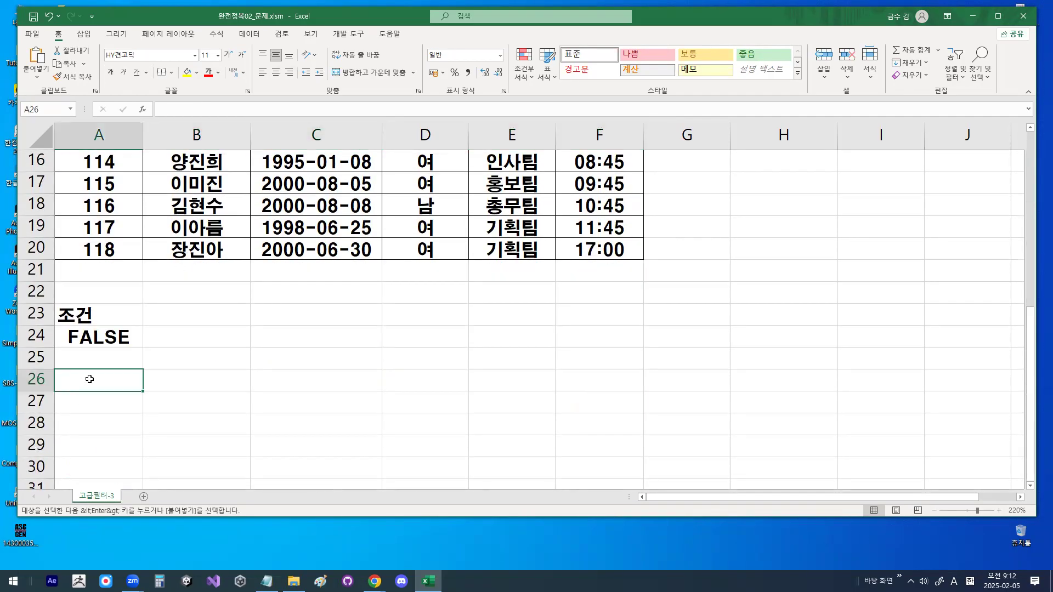
{"action": "key", "text": "Return"}
{"action": "left_click", "coordinate": [304, 409]}
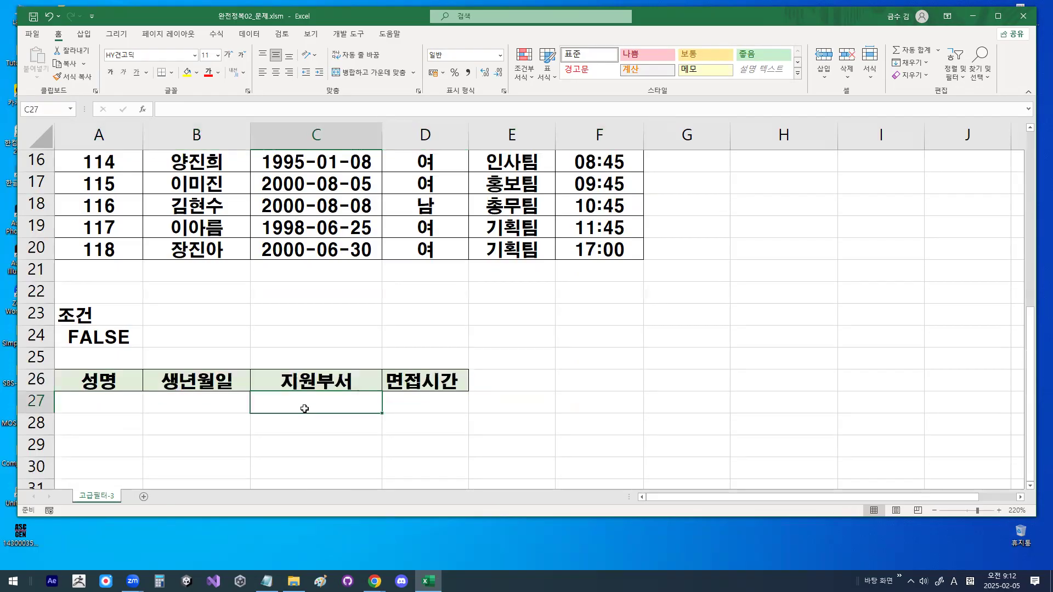
Review the copied output headings in A26:D26, marking them on screen.
{"action": "left_click_drag", "start_coordinate": [101, 383], "coordinate": [436, 378]}
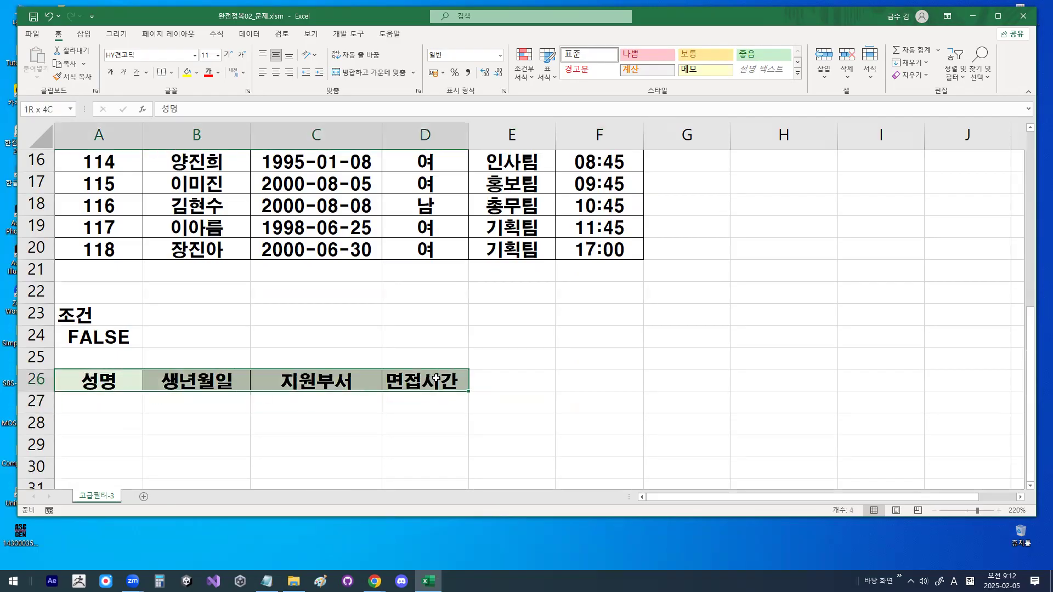
{"action": "left_click", "coordinate": [285, 462]}
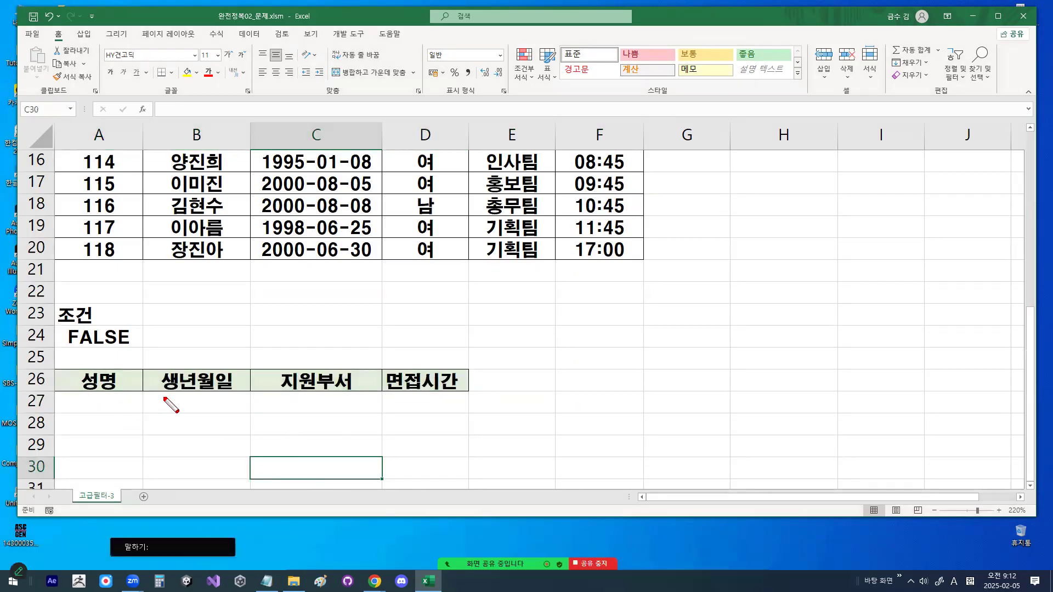
{"action": "left_click_drag", "start_coordinate": [51, 393], "coordinate": [460, 394]}
{"action": "mouse_move", "coordinate": [50, 392]}
{"action": "left_mouse_down"}
{"action": "mouse_move", "coordinate": [51, 378]}
{"action": "mouse_move", "coordinate": [193, 375]}
{"action": "mouse_move", "coordinate": [432, 389]}
{"action": "left_mouse_up"}
{"action": "key", "text": "Escape"}
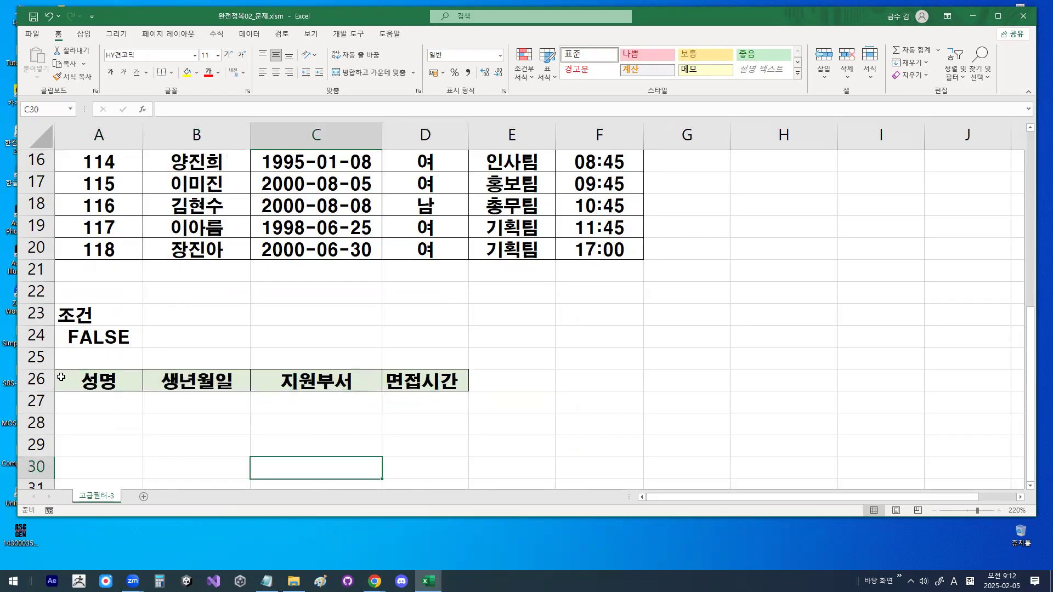
{"action": "mouse_move", "coordinate": [54, 368]}
{"action": "left_mouse_down"}
{"action": "mouse_move", "coordinate": [209, 395]}
{"action": "mouse_move", "coordinate": [479, 384]}
{"action": "mouse_move", "coordinate": [362, 358]}
{"action": "mouse_move", "coordinate": [40, 358]}
{"action": "left_mouse_up"}
{"action": "key", "text": "Escape"}
Select cell C5 inside the applicant table and open the Advanced Filter dialog, moving it slightly aside.
{"action": "scroll", "coordinate": [312, 421], "scroll_direction": "up", "scroll_amount": 5}
{"action": "left_click", "coordinate": [301, 253]}
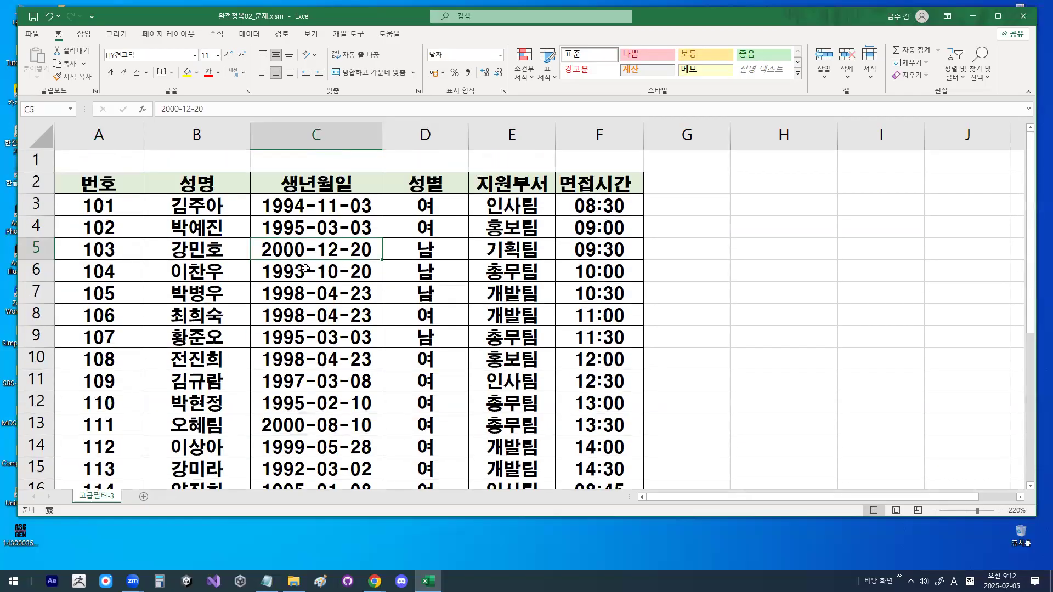
{"action": "left_click", "coordinate": [248, 34]}
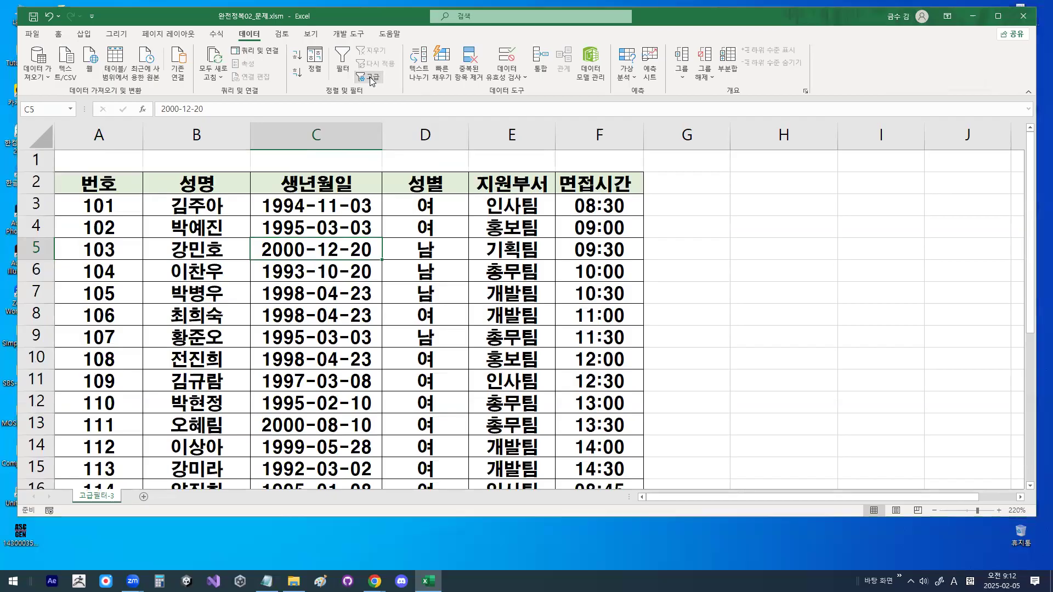
{"action": "left_click", "coordinate": [369, 77]}
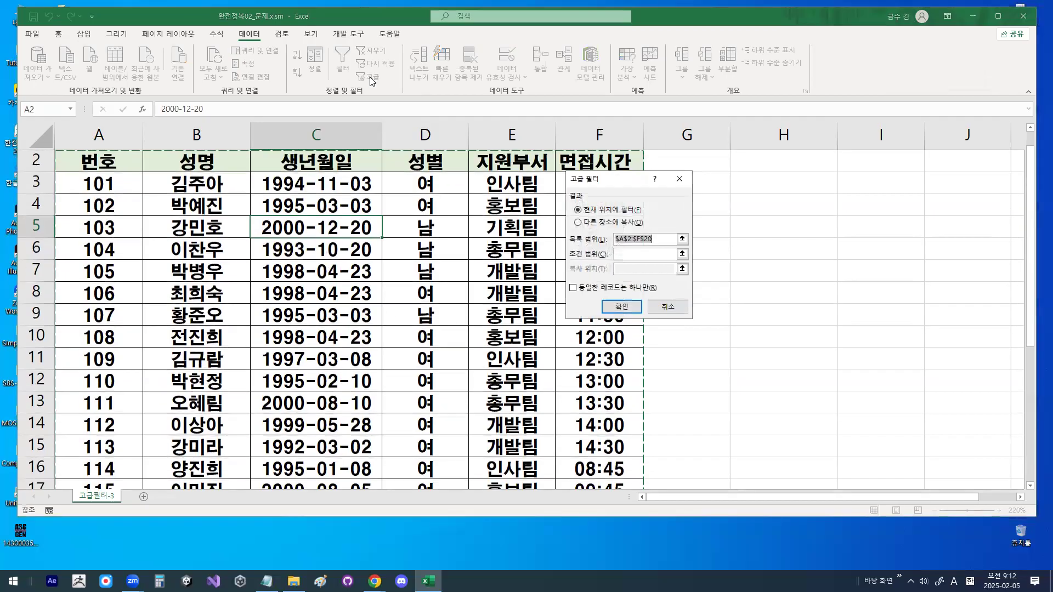
{"action": "left_click_drag", "start_coordinate": [595, 176], "coordinate": [594, 170]}
{"action": "scroll", "coordinate": [146, 216], "scroll_direction": "up", "scroll_amount": 1}
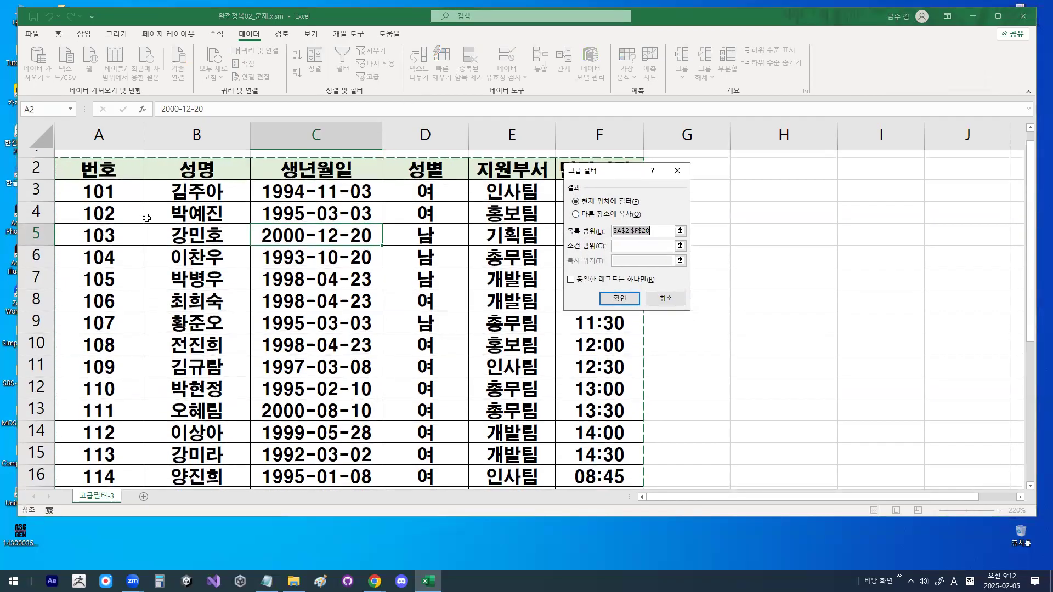
Check the detected list range $A$2:$F$20 against the applicant table, marking both on screen.
{"action": "key", "text": "ctrl+1"}
{"action": "left_click", "coordinate": [131, 178]}
{"action": "mouse_move", "coordinate": [231, 169]}
{"action": "left_mouse_down"}
{"action": "mouse_move", "coordinate": [148, 192]}
{"action": "mouse_move", "coordinate": [215, 149]}
{"action": "left_mouse_up"}
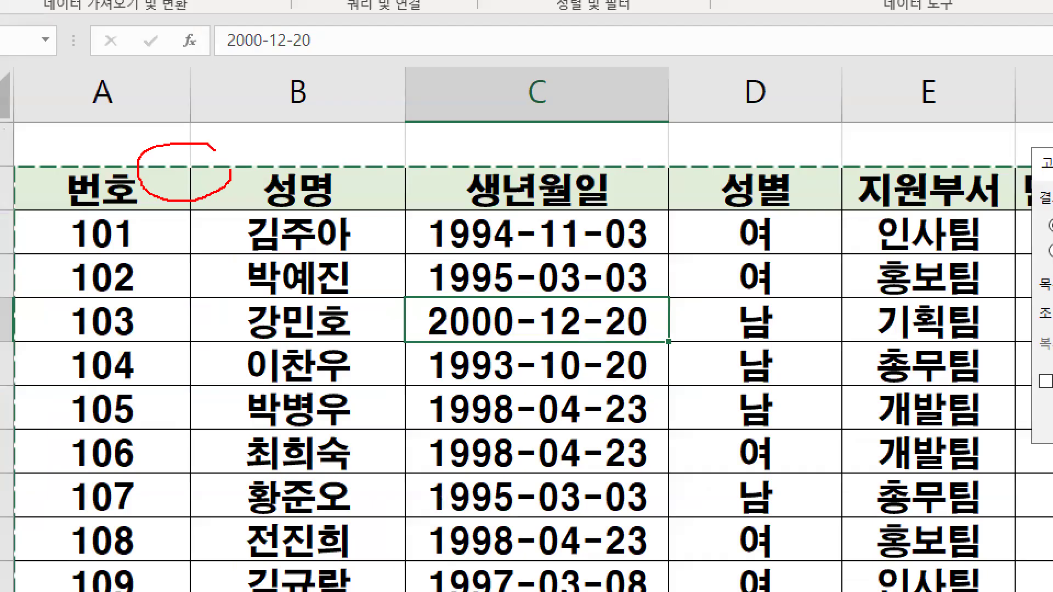
{"action": "key", "text": "Escape"}
{"action": "key", "text": "ctrl+1"}
{"action": "left_click", "coordinate": [582, 226]}
{"action": "left_click_drag", "start_coordinate": [581, 226], "coordinate": [670, 226]}
{"action": "key", "text": "Escape"}
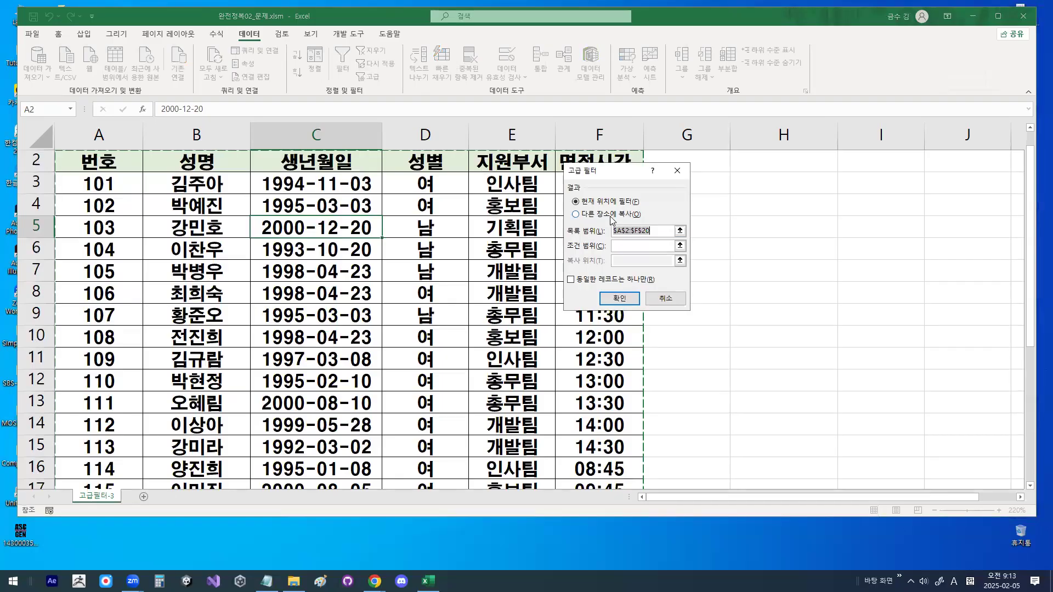
Set the advanced filter to copy its results to another location (다른 장소에 복사).
{"action": "left_click", "coordinate": [558, 208]}
{"action": "key", "text": "ctrl+1"}
{"action": "left_click_drag", "start_coordinate": [543, 219], "coordinate": [655, 217]}
{"action": "mouse_move", "coordinate": [535, 286]}
{"action": "left_mouse_down"}
{"action": "mouse_move", "coordinate": [613, 284]}
{"action": "mouse_move", "coordinate": [643, 257]}
{"action": "left_mouse_up"}
{"action": "key", "text": "Escape"}
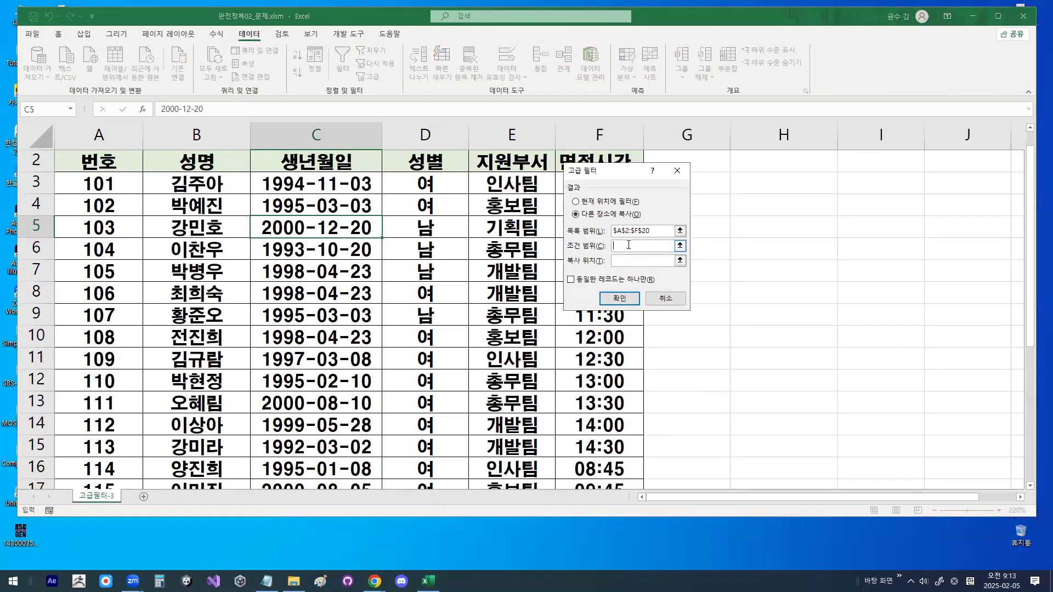
Set the filter's criteria range to A23:A24, the 조건 heading and its formula.
{"action": "scroll", "coordinate": [378, 238], "scroll_direction": "down", "scroll_amount": 4}
{"action": "left_click_drag", "start_coordinate": [75, 359], "coordinate": [82, 381]}
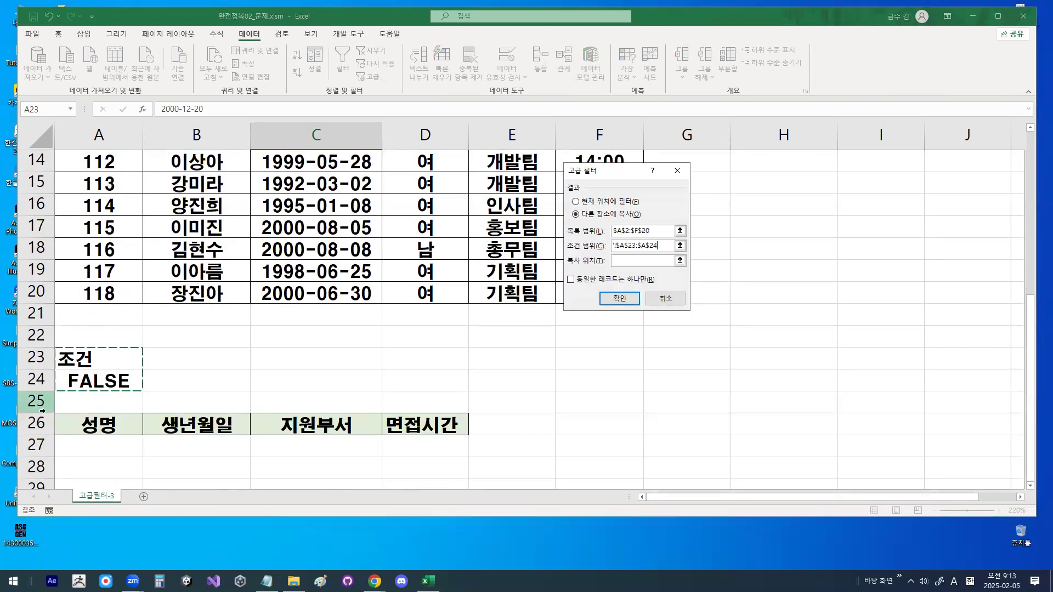
{"action": "key", "text": "ctrl+1"}
{"action": "left_click", "coordinate": [134, 369]}
{"action": "mouse_move", "coordinate": [215, 381]}
{"action": "left_mouse_down"}
{"action": "mouse_move", "coordinate": [80, 390]}
{"action": "mouse_move", "coordinate": [186, 389]}
{"action": "left_mouse_up"}
{"action": "key", "text": "Escape"}
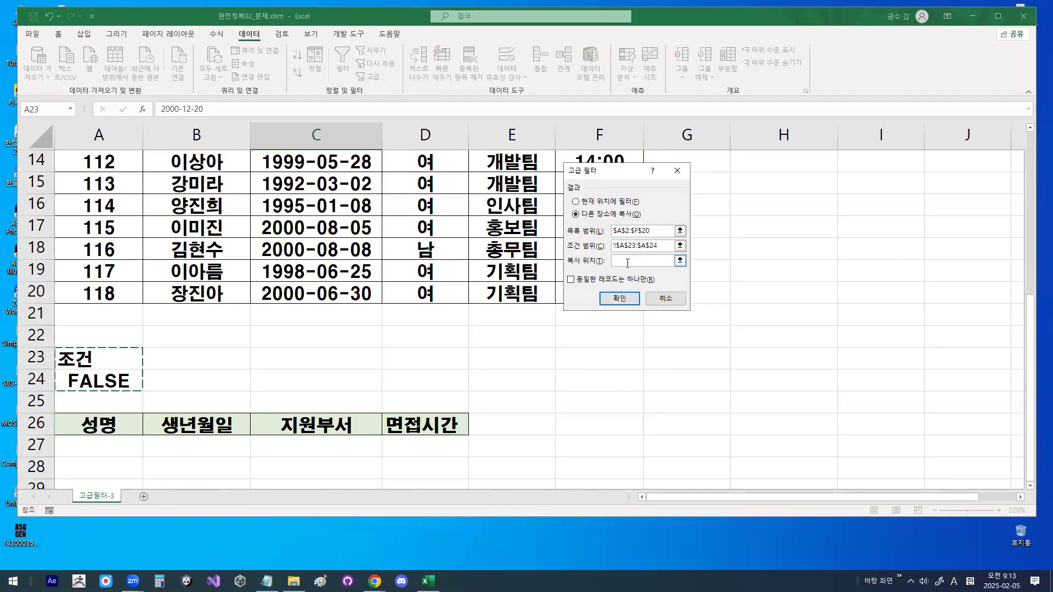
Set the filter's copy location to the output headings in A26:D26 and mark them on screen.
{"action": "left_click", "coordinate": [639, 258]}
{"action": "left_click_drag", "start_coordinate": [97, 425], "coordinate": [384, 426]}
{"action": "key", "text": "ctrl+1"}
{"action": "left_click_drag", "start_coordinate": [174, 408], "coordinate": [201, 385]}
{"action": "key", "text": "Escape"}
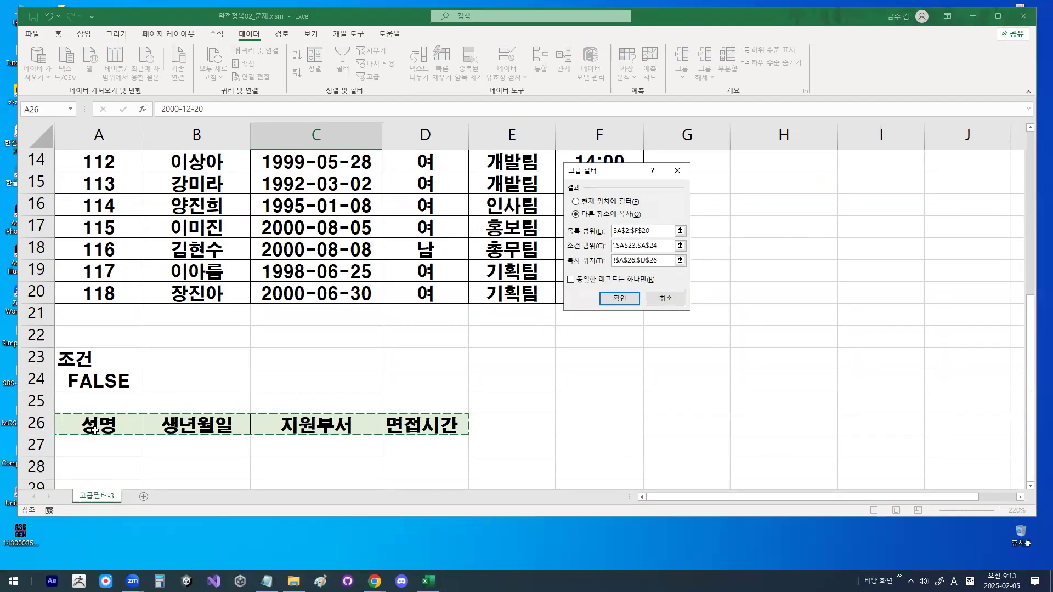
{"action": "key", "text": "ctrl+1"}
{"action": "mouse_move", "coordinate": [126, 425]}
{"action": "left_mouse_down"}
{"action": "mouse_move", "coordinate": [99, 441]}
{"action": "mouse_move", "coordinate": [149, 437]}
{"action": "mouse_move", "coordinate": [200, 374]}
{"action": "left_mouse_up"}
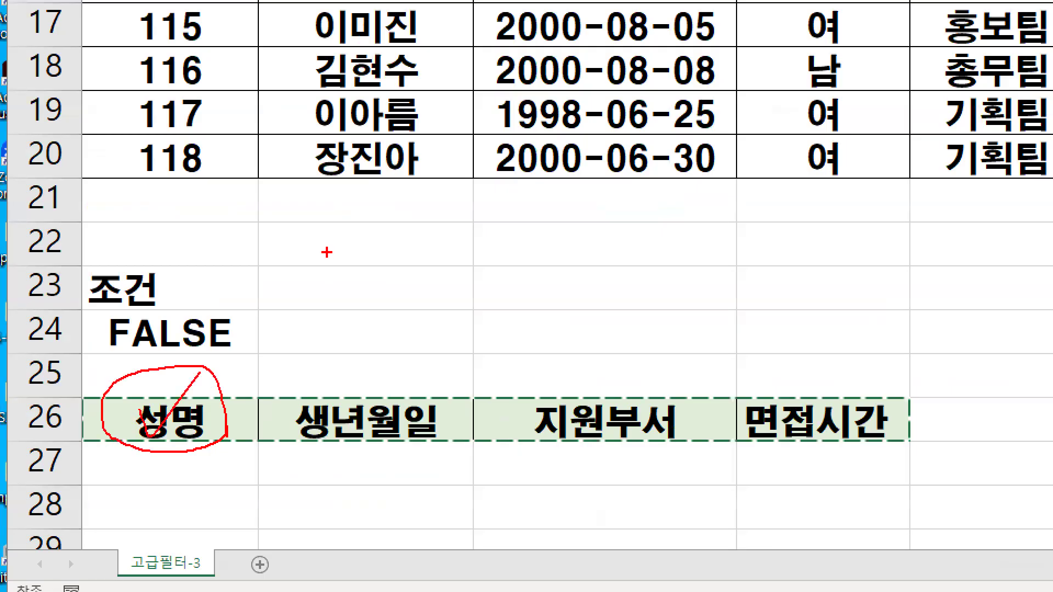
{"action": "key", "text": "Escape"}
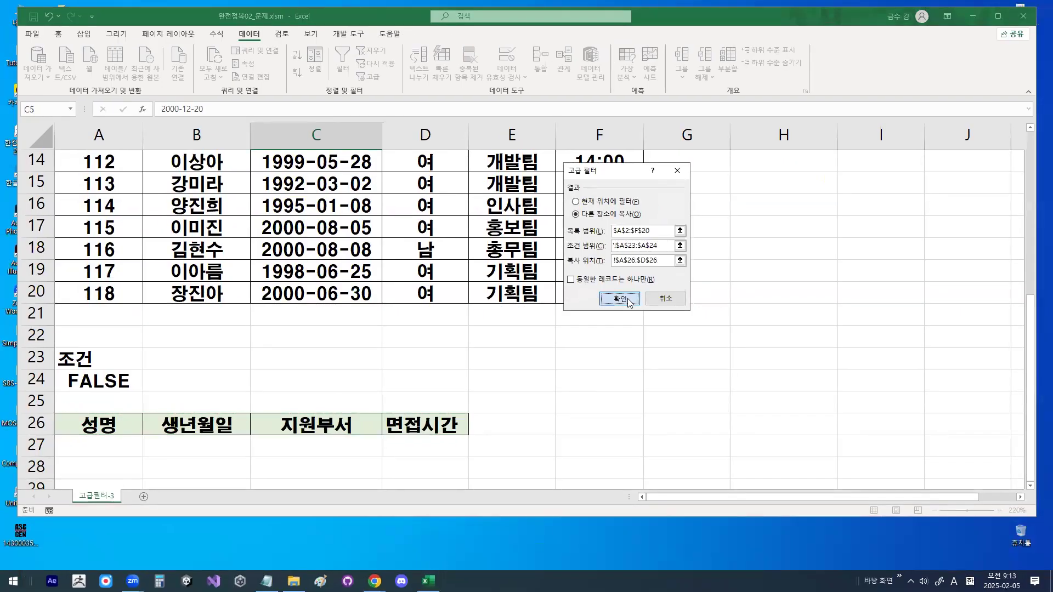
Run the advanced filter and autofit column B so the 생년월일 dates fit.
{"action": "left_click", "coordinate": [620, 299]}
{"action": "scroll", "coordinate": [391, 366], "scroll_direction": "down", "scroll_amount": 1}
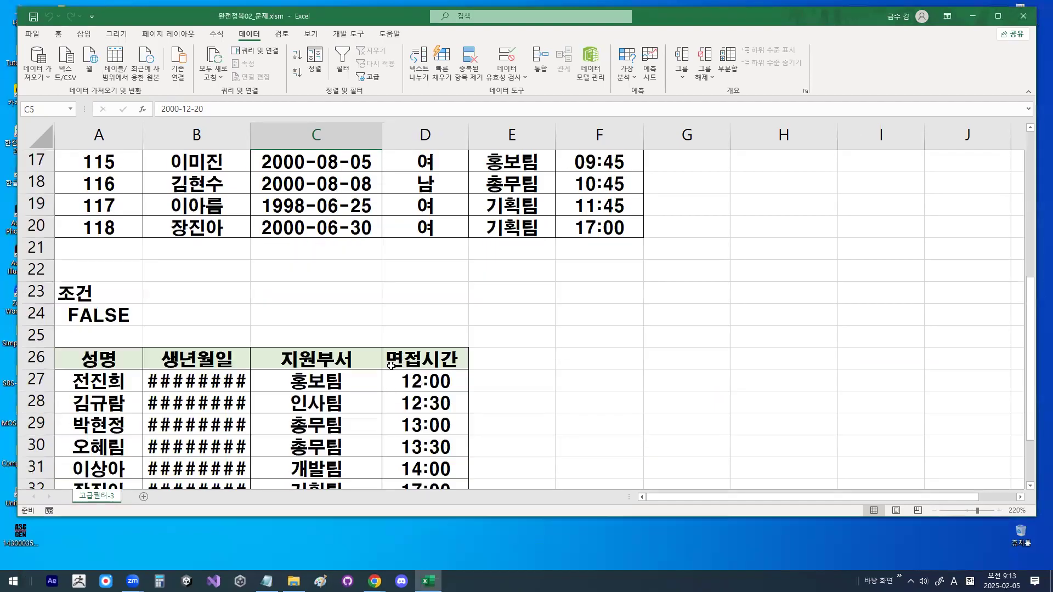
{"action": "double_click", "coordinate": [250, 134]}
Examine the extracted applicant records in rows 26 to 32.
{"action": "left_click", "coordinate": [36, 358]}
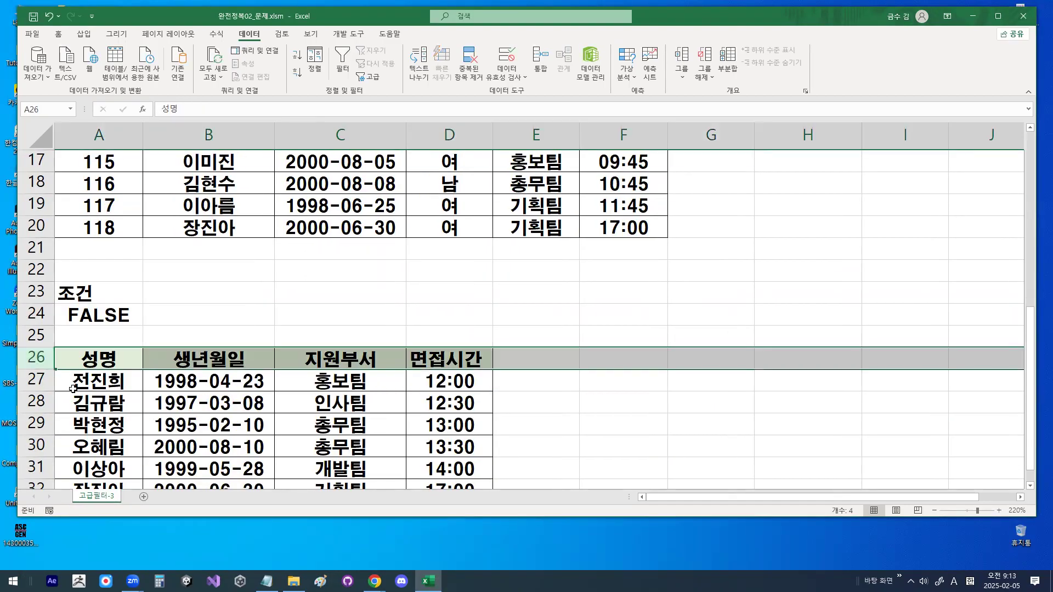
{"action": "scroll", "coordinate": [38, 361], "scroll_direction": "down", "scroll_amount": 2}
{"action": "left_click", "coordinate": [43, 362]}
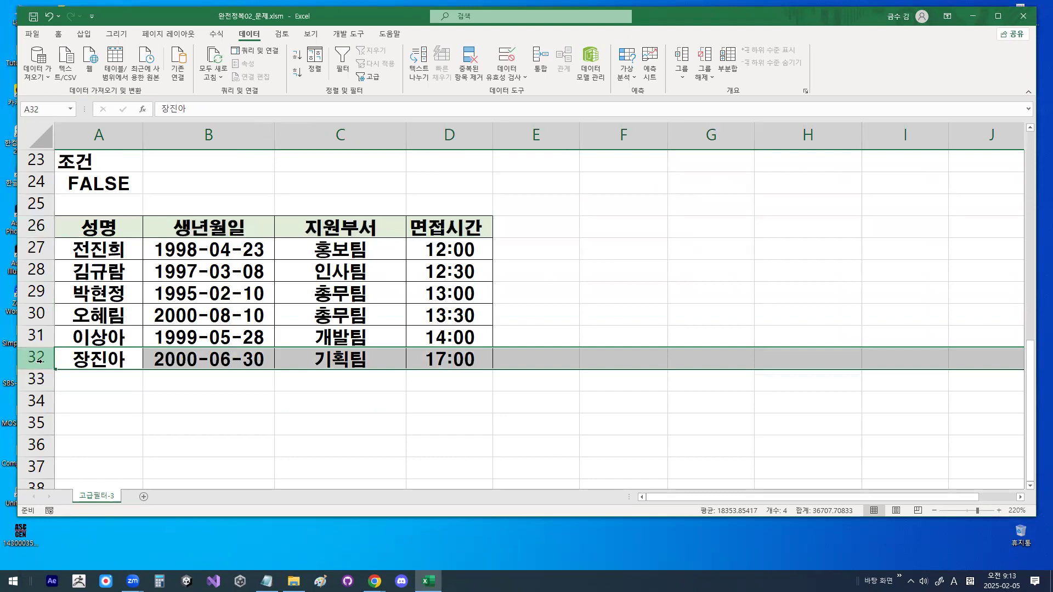
{"action": "left_click", "coordinate": [36, 293]}
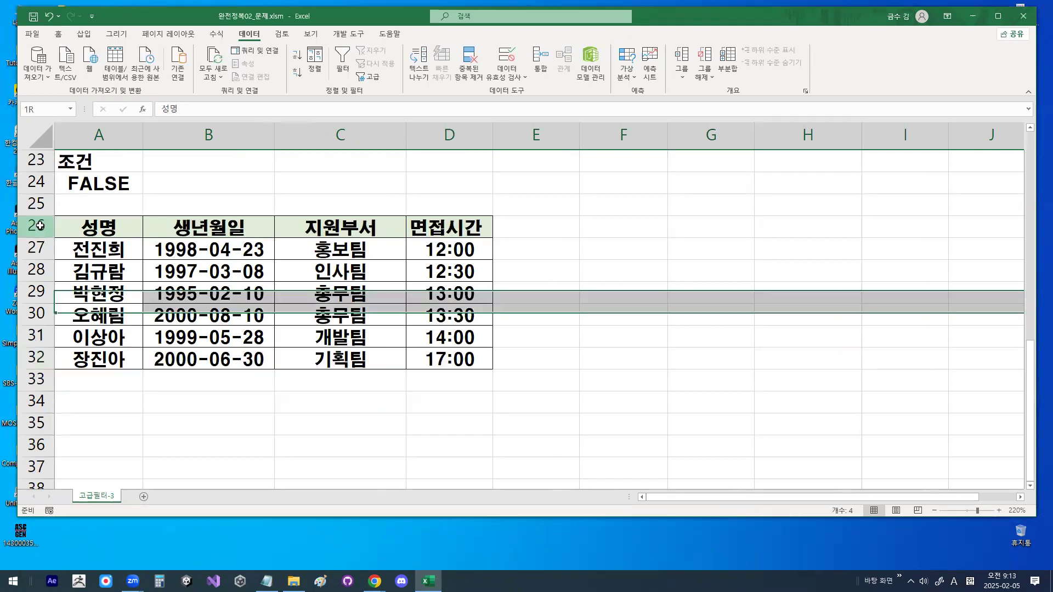
{"action": "left_click_drag", "start_coordinate": [36, 226], "coordinate": [27, 361]}
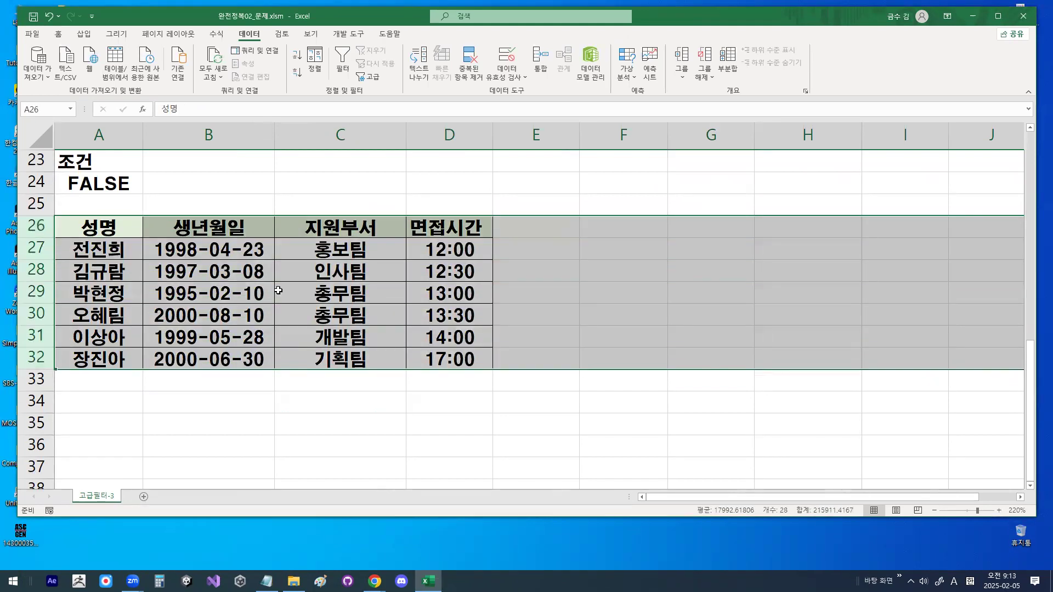
{"action": "left_click", "coordinate": [278, 291]}
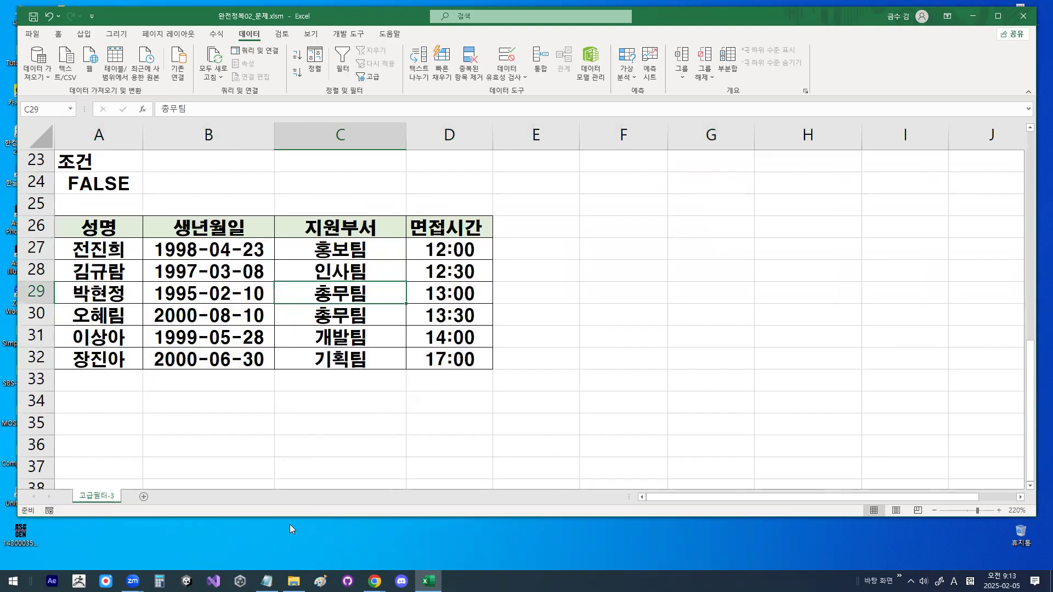
Switch to the Notepad lesson notes and review the 이후 and 이전 comparison-operator rules for date and time data.
{"action": "left_click", "coordinate": [266, 582]}
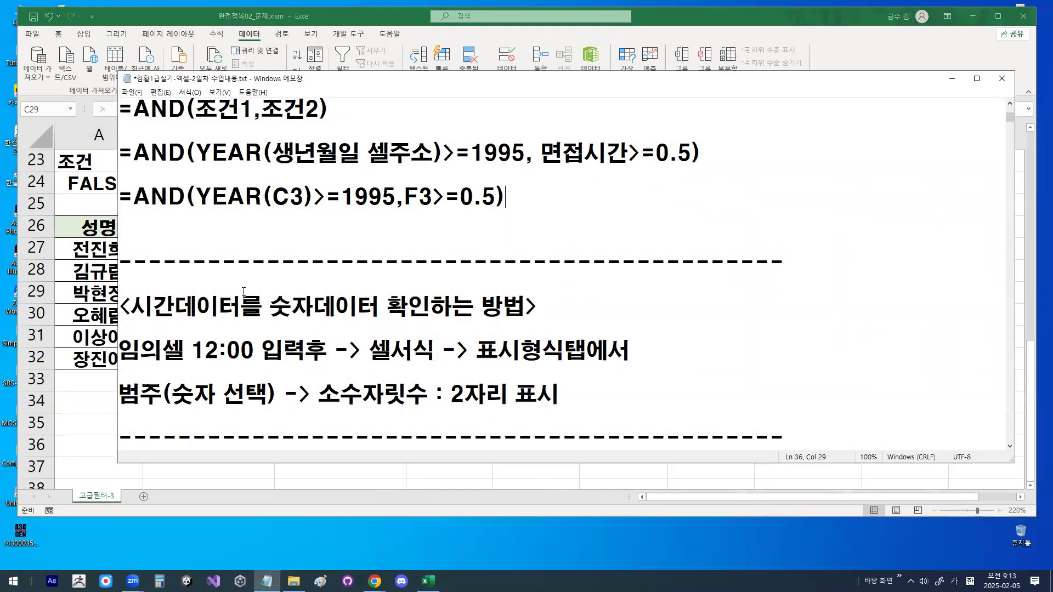
{"action": "scroll", "coordinate": [244, 292], "scroll_direction": "up", "scroll_amount": 1}
{"action": "scroll", "coordinate": [244, 292], "scroll_direction": "up", "scroll_amount": 2}
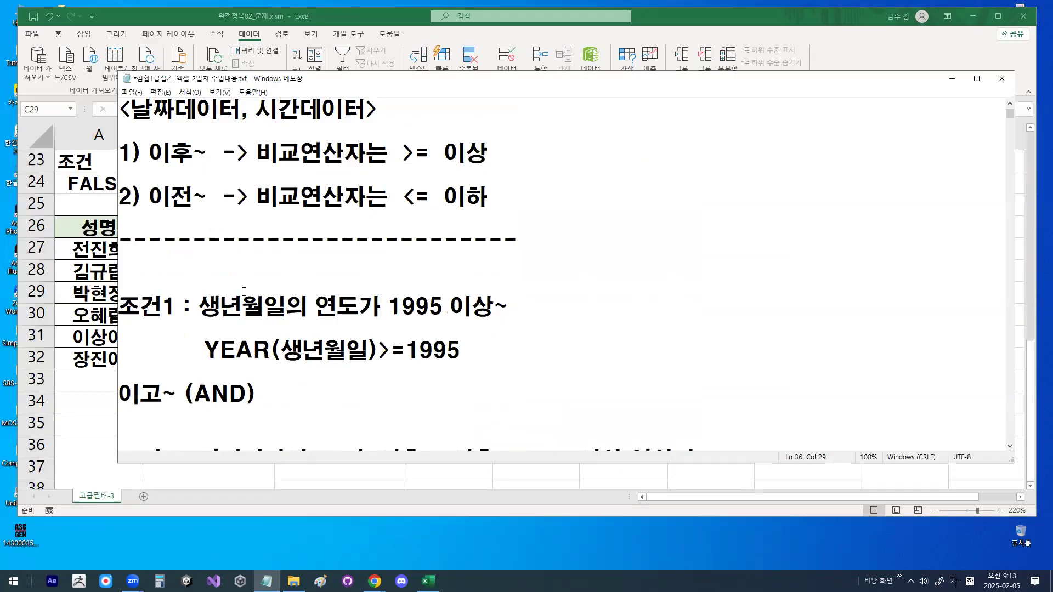
{"action": "scroll", "coordinate": [244, 292], "scroll_direction": "up", "scroll_amount": 1}
{"action": "left_click_drag", "start_coordinate": [135, 240], "coordinate": [380, 241]}
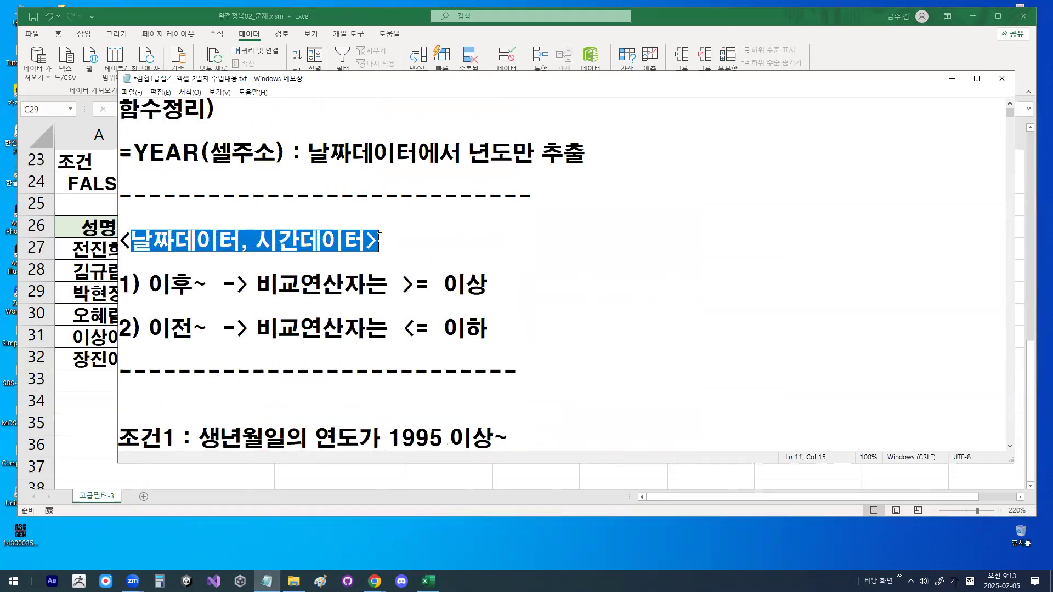
{"action": "left_click_drag", "start_coordinate": [153, 284], "coordinate": [194, 284]}
{"action": "left_click_drag", "start_coordinate": [152, 328], "coordinate": [194, 328]}
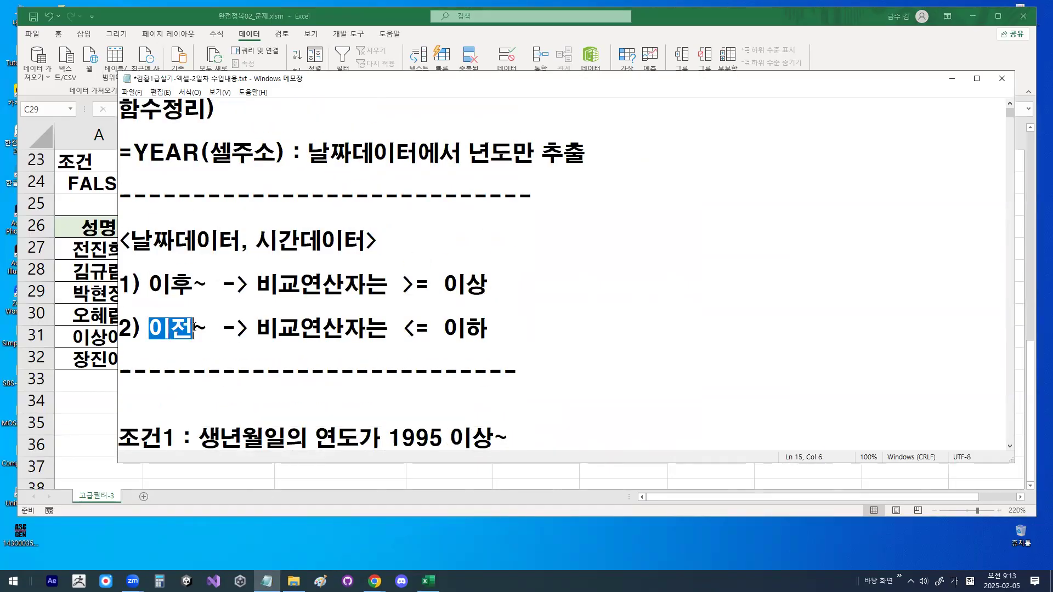
Review the notes on the >= operator, 조건1, 조건2 and the combined =AND(YEAR(C3)>=1995,F3>=0.5) criteria formula.
{"action": "left_click_drag", "start_coordinate": [404, 285], "coordinate": [485, 284]}
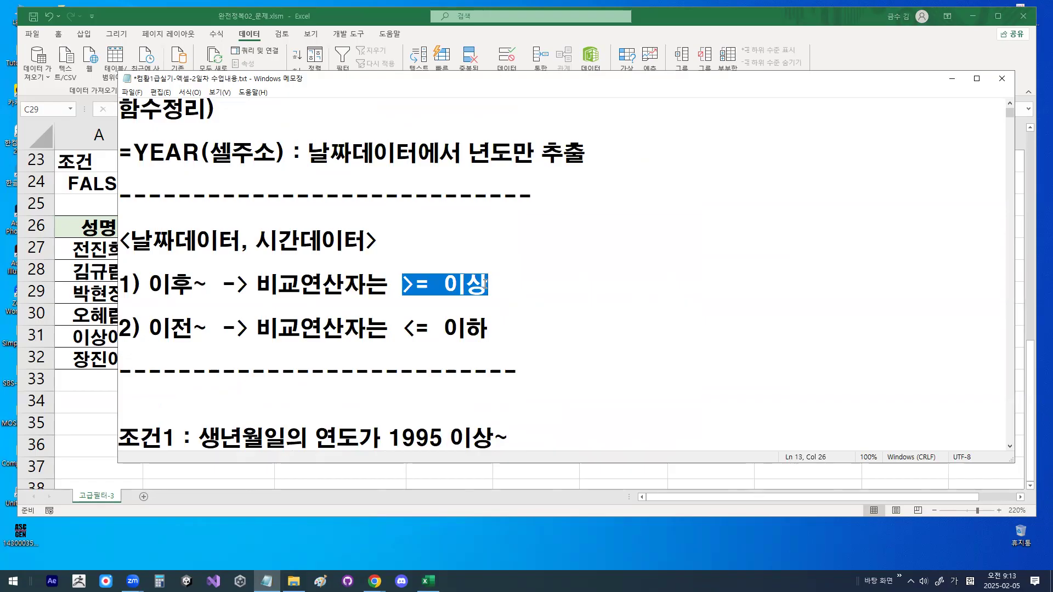
{"action": "scroll", "coordinate": [486, 284], "scroll_direction": "down", "scroll_amount": 1}
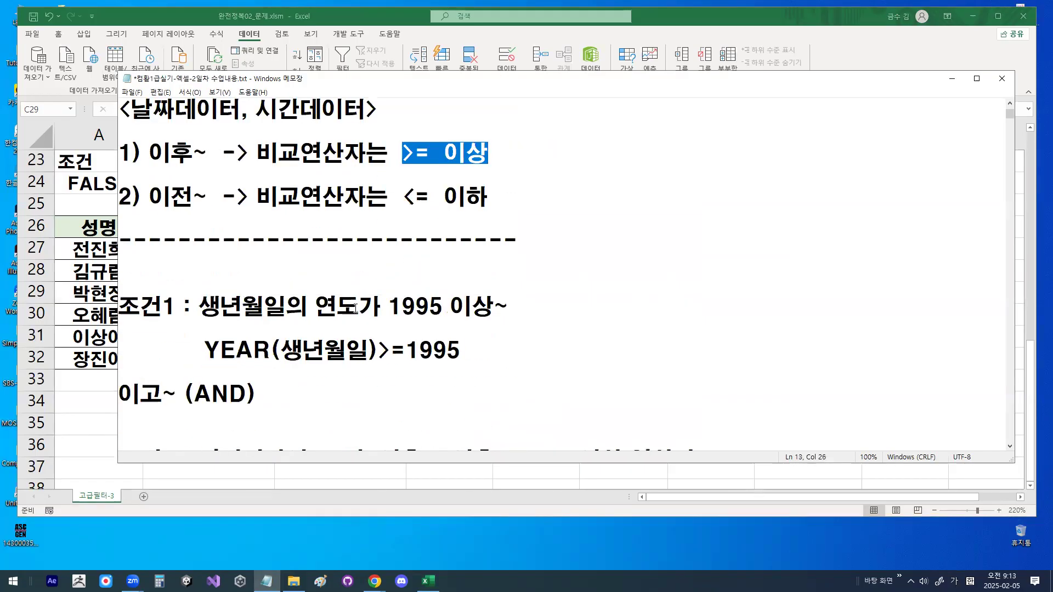
{"action": "scroll", "coordinate": [355, 309], "scroll_direction": "down", "scroll_amount": 1}
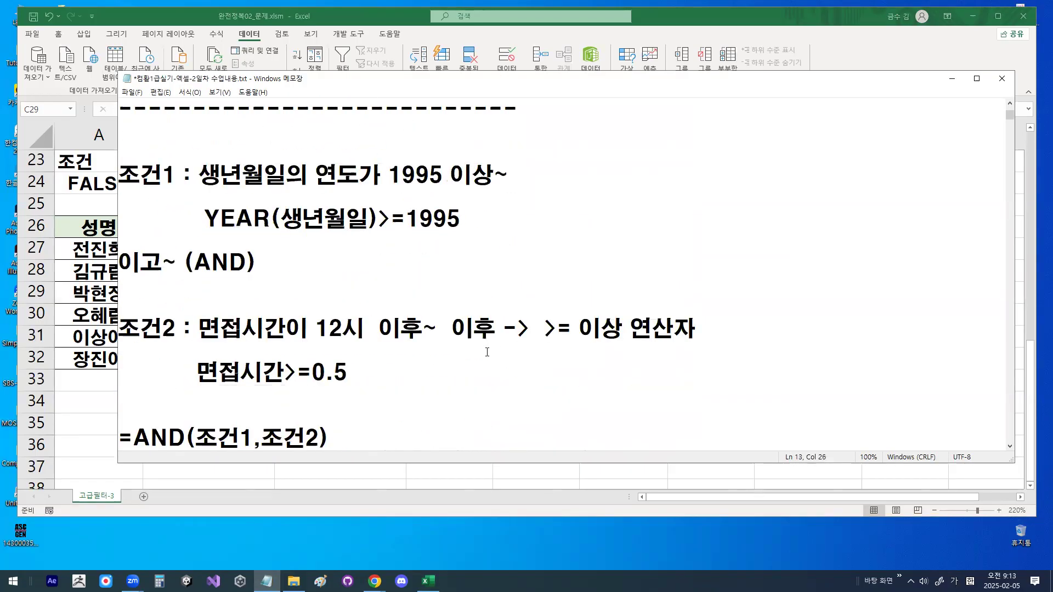
{"action": "left_click_drag", "start_coordinate": [316, 329], "coordinate": [342, 331]}
{"action": "scroll", "coordinate": [346, 331], "scroll_direction": "down", "scroll_amount": 2}
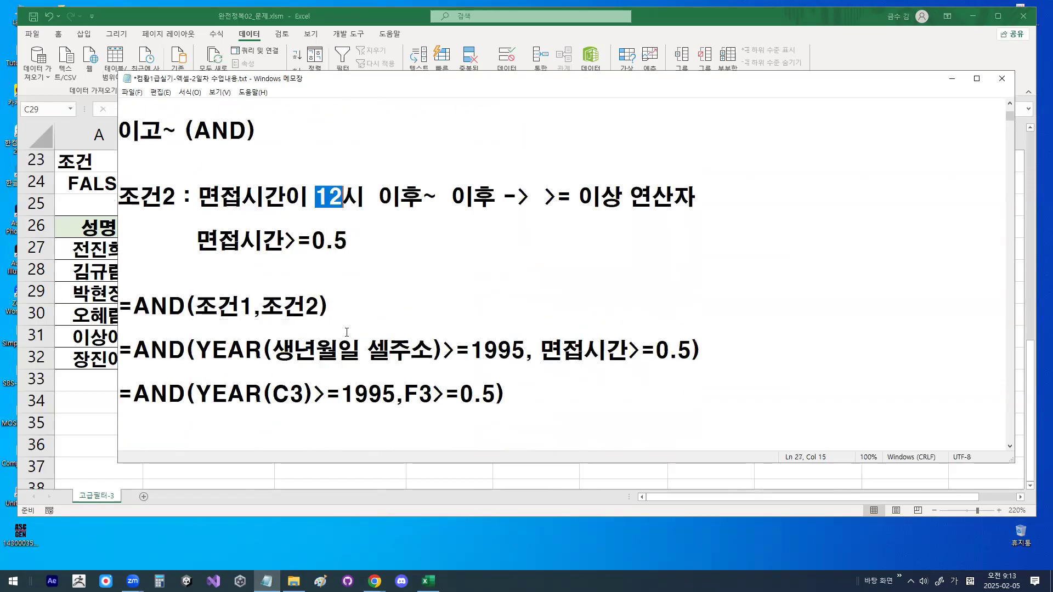
{"action": "left_click_drag", "start_coordinate": [131, 372], "coordinate": [455, 371]}
{"action": "scroll", "coordinate": [414, 288], "scroll_direction": "up", "scroll_amount": 2}
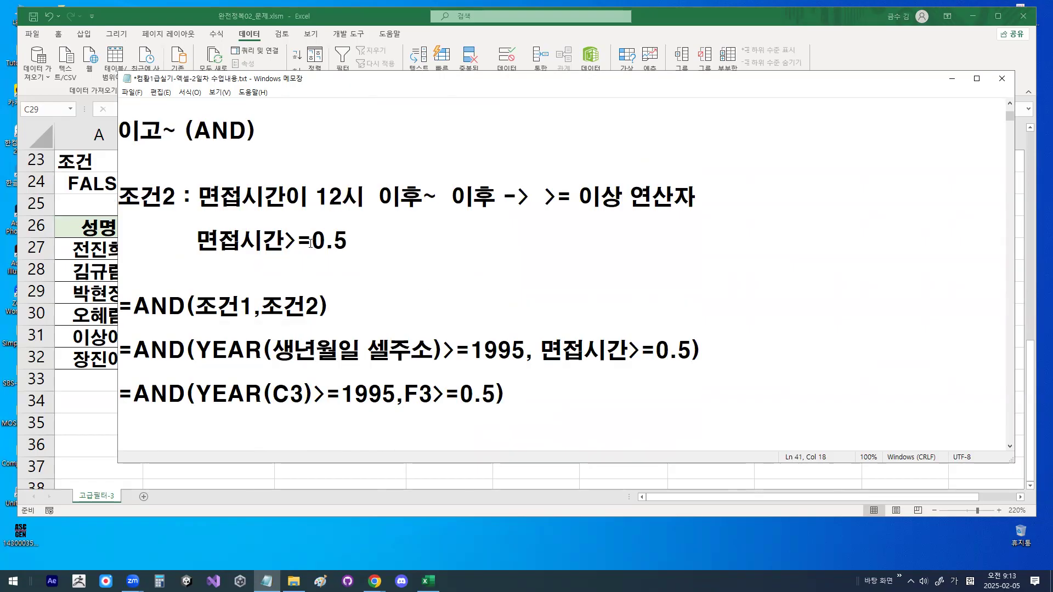
{"action": "left_click_drag", "start_coordinate": [311, 243], "coordinate": [347, 240]}
{"action": "left_click", "coordinate": [386, 243]}
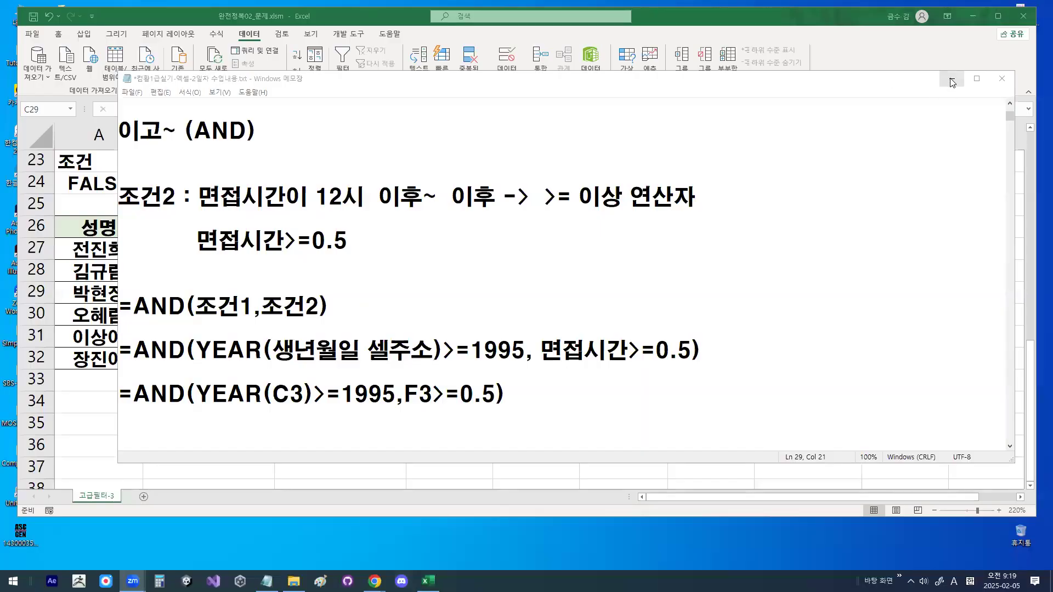
Minimize the notes and close the 완전정복02_문제.xlsm workbook without saving its changes.
{"action": "left_click", "coordinate": [952, 82]}
{"action": "left_click", "coordinate": [449, 181]}
{"action": "left_click", "coordinate": [32, 34]}
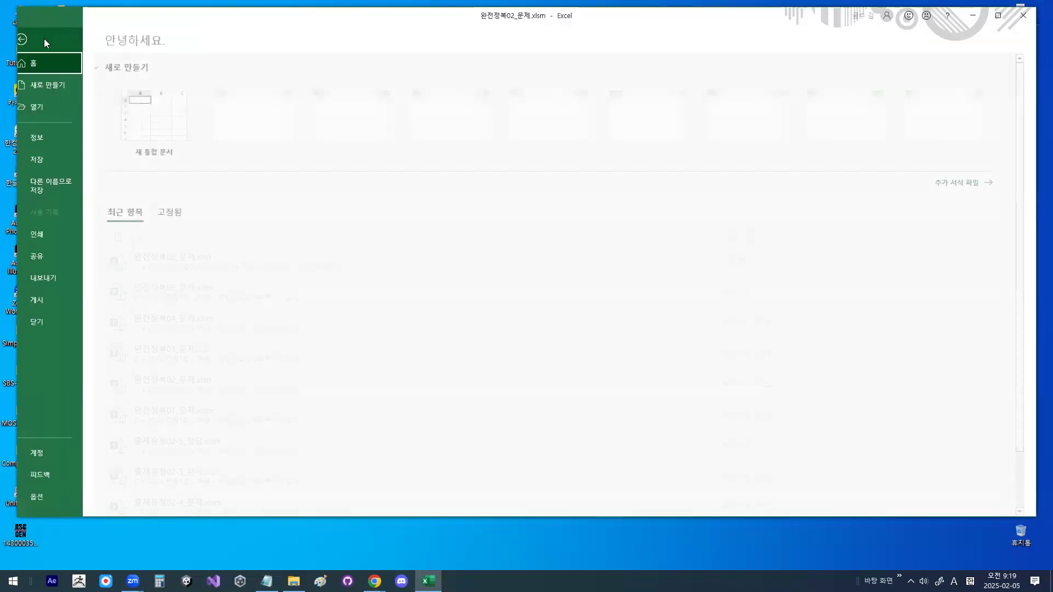
{"action": "left_click", "coordinate": [61, 326]}
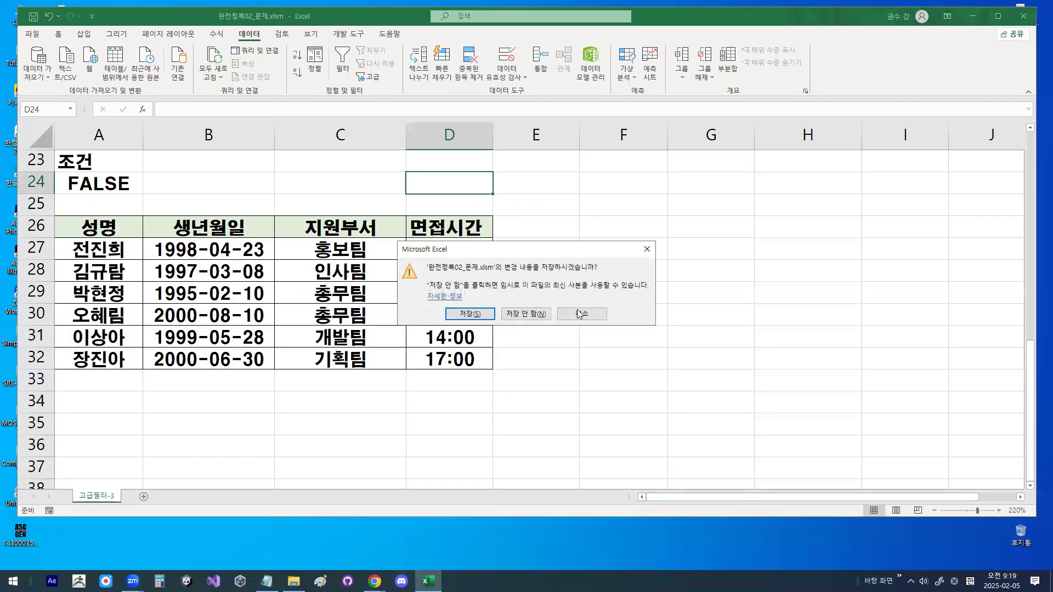
{"action": "left_click", "coordinate": [536, 314]}
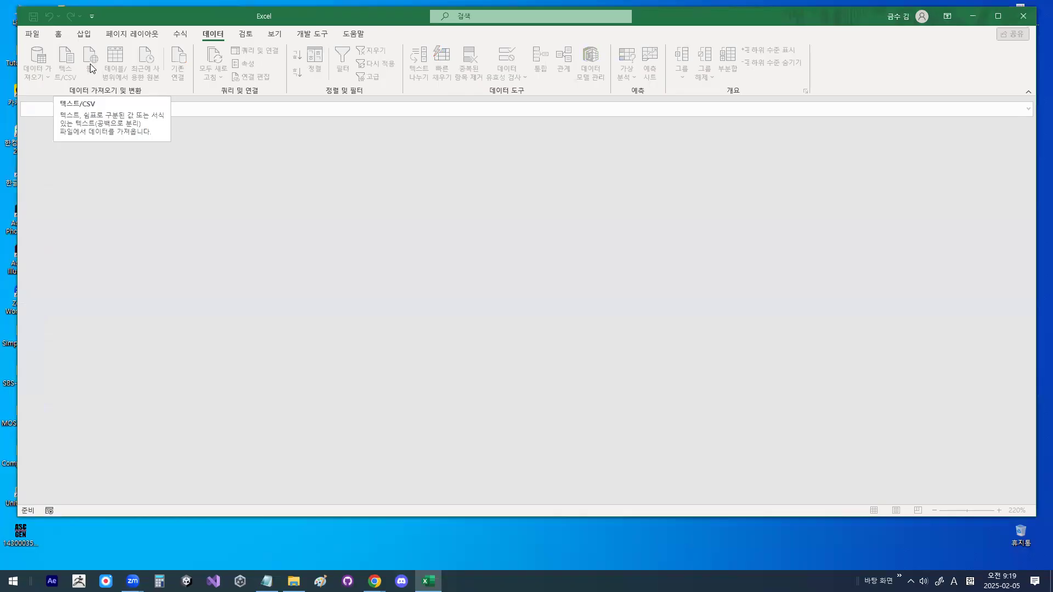
Browse for a workbook to open and go to the root of the Windows (C:) drive.
{"action": "left_click", "coordinate": [33, 34]}
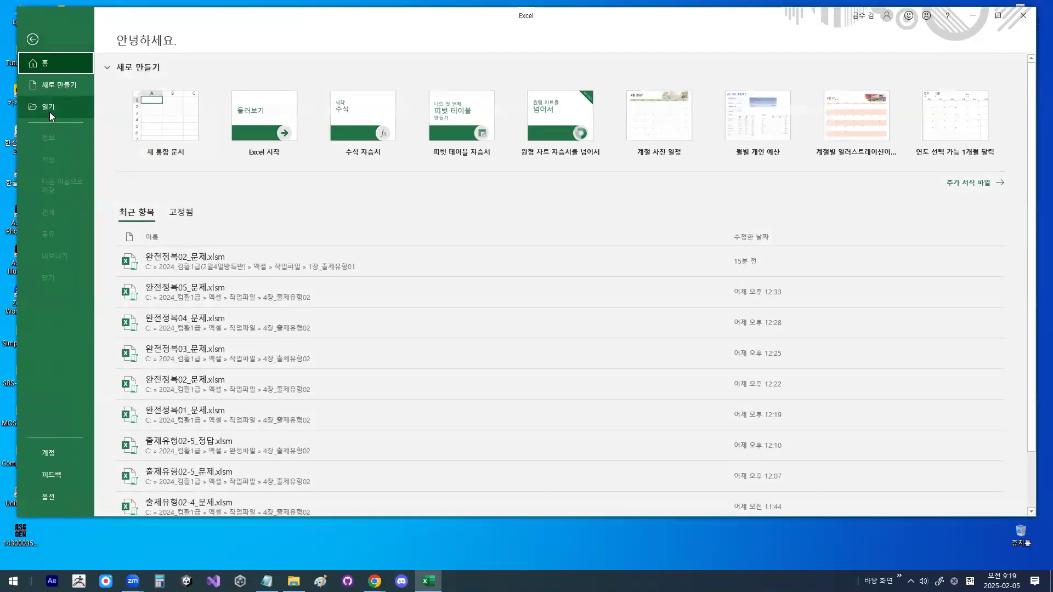
{"action": "left_click", "coordinate": [48, 108]}
{"action": "left_click", "coordinate": [138, 220]}
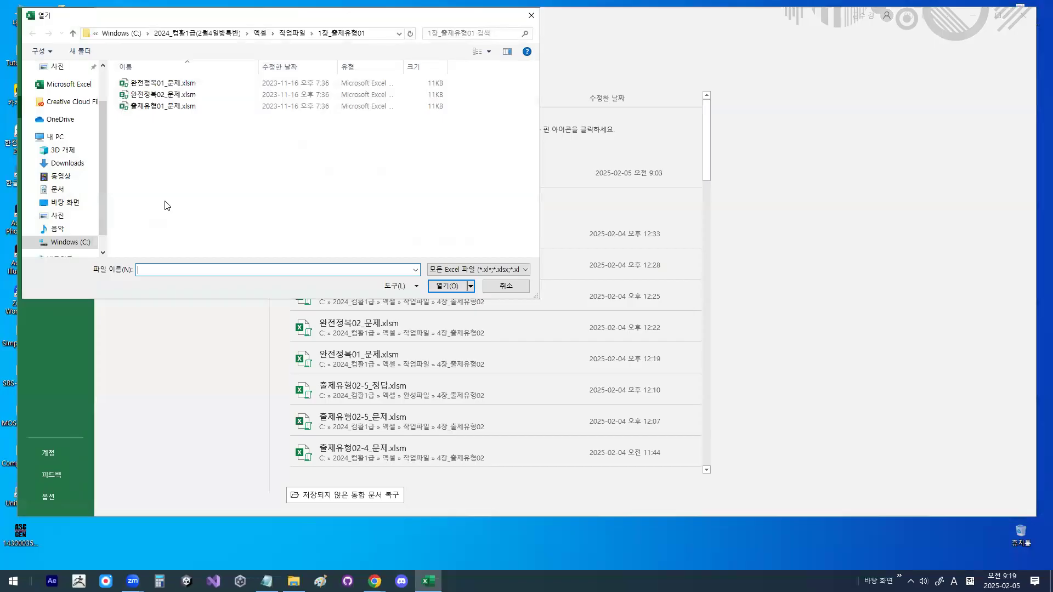
{"action": "left_click_drag", "start_coordinate": [145, 24], "coordinate": [258, 21]}
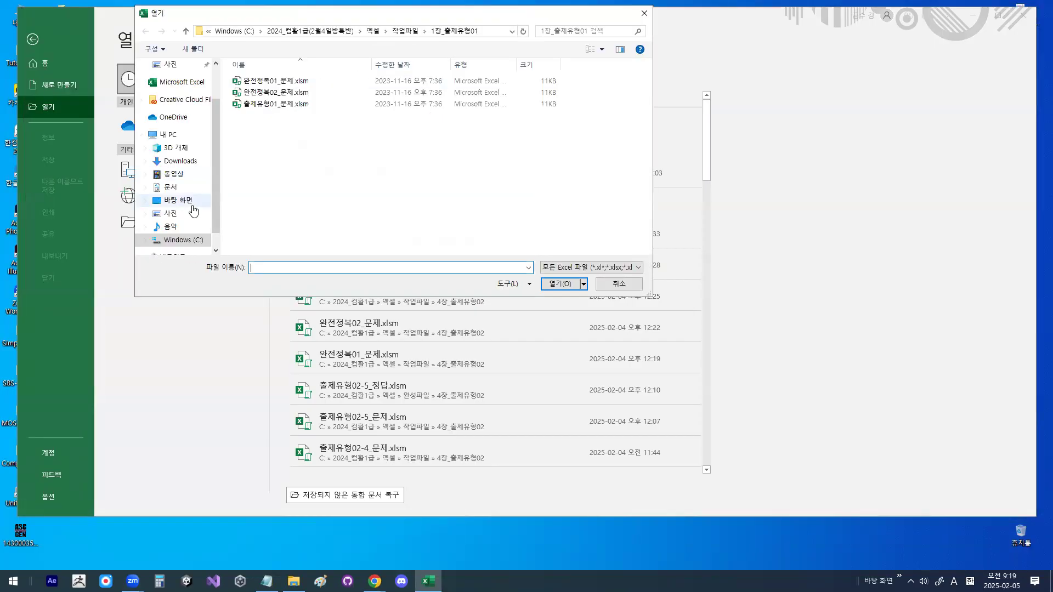
{"action": "scroll", "coordinate": [214, 207], "scroll_direction": "down", "scroll_amount": 2}
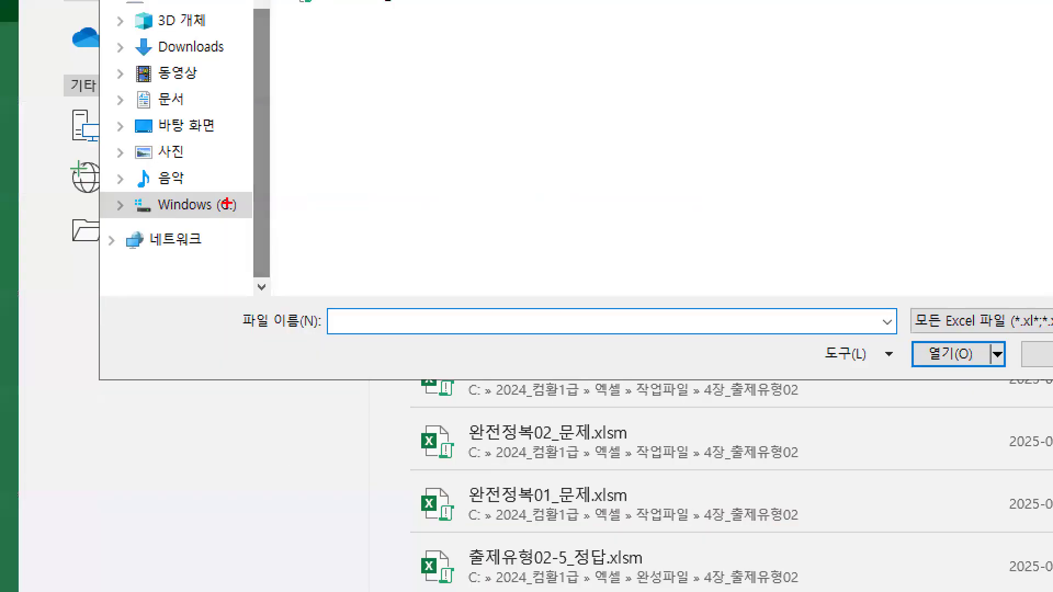
{"action": "left_click_drag", "start_coordinate": [187, 202], "coordinate": [207, 210]}
{"action": "left_click", "coordinate": [174, 210]}
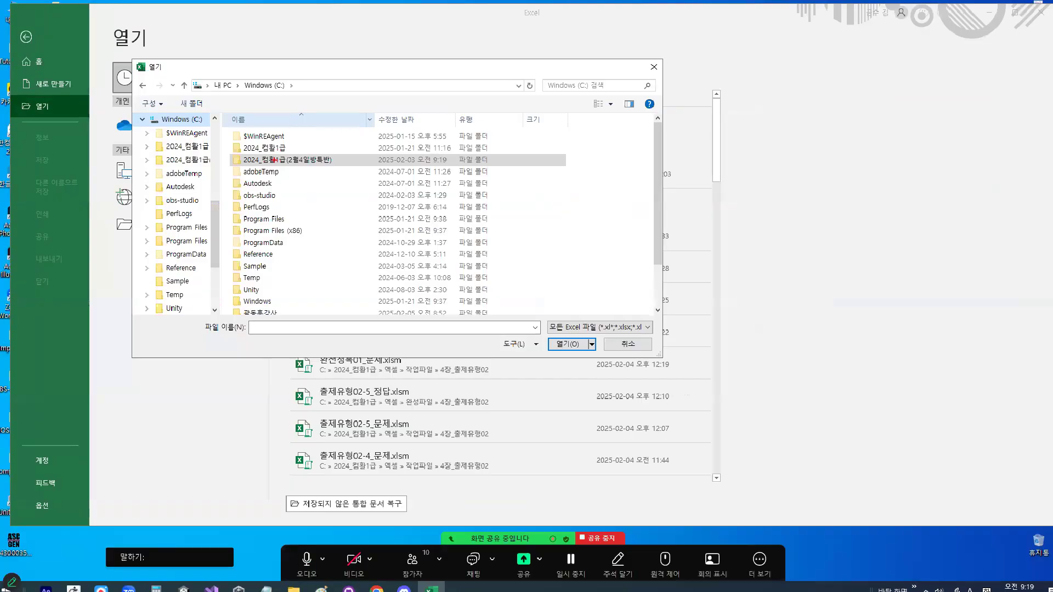
Find the two 엑셀교재기출보충자료_실습파일 folders and mark them on screen with underlines, an arrow and a circle.
{"action": "scroll", "coordinate": [253, 197], "scroll_direction": "down", "scroll_amount": 2}
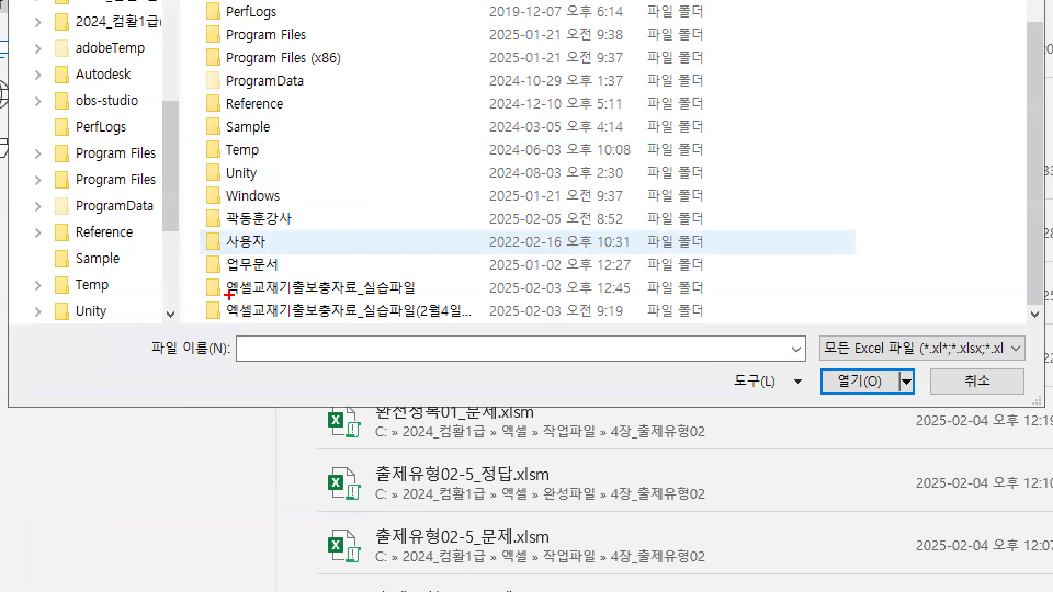
{"action": "left_click_drag", "start_coordinate": [227, 295], "coordinate": [396, 296]}
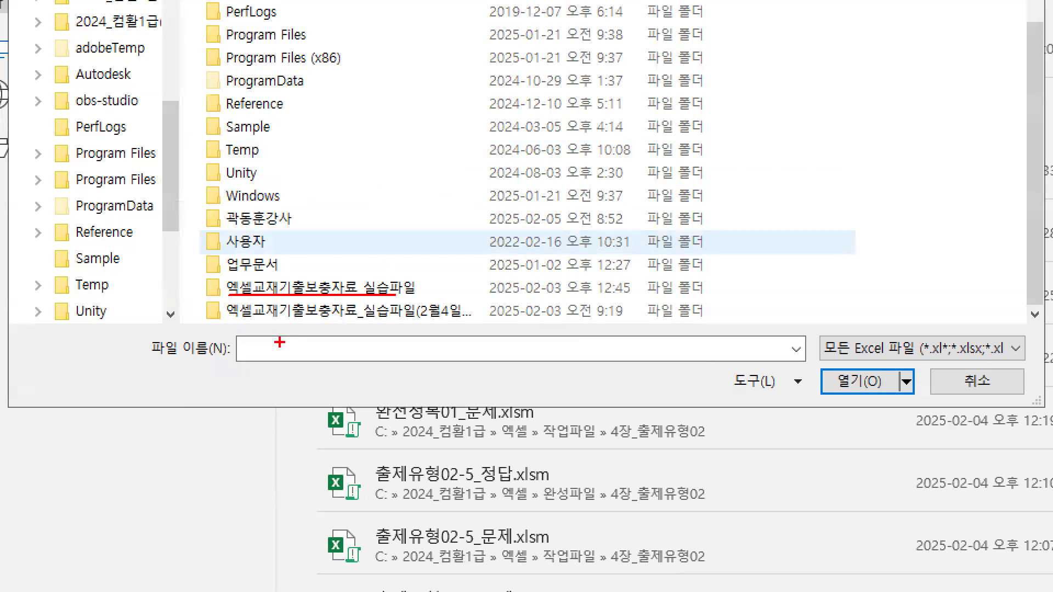
{"action": "mouse_move", "coordinate": [219, 315]}
{"action": "left_mouse_down"}
{"action": "mouse_move", "coordinate": [463, 323]}
{"action": "mouse_move", "coordinate": [456, 311]}
{"action": "left_mouse_up"}
{"action": "left_click_drag", "start_coordinate": [323, 274], "coordinate": [395, 190]}
{"action": "mouse_move", "coordinate": [362, 283]}
{"action": "left_mouse_down"}
{"action": "mouse_move", "coordinate": [327, 291]}
{"action": "mouse_move", "coordinate": [356, 289]}
{"action": "left_mouse_up"}
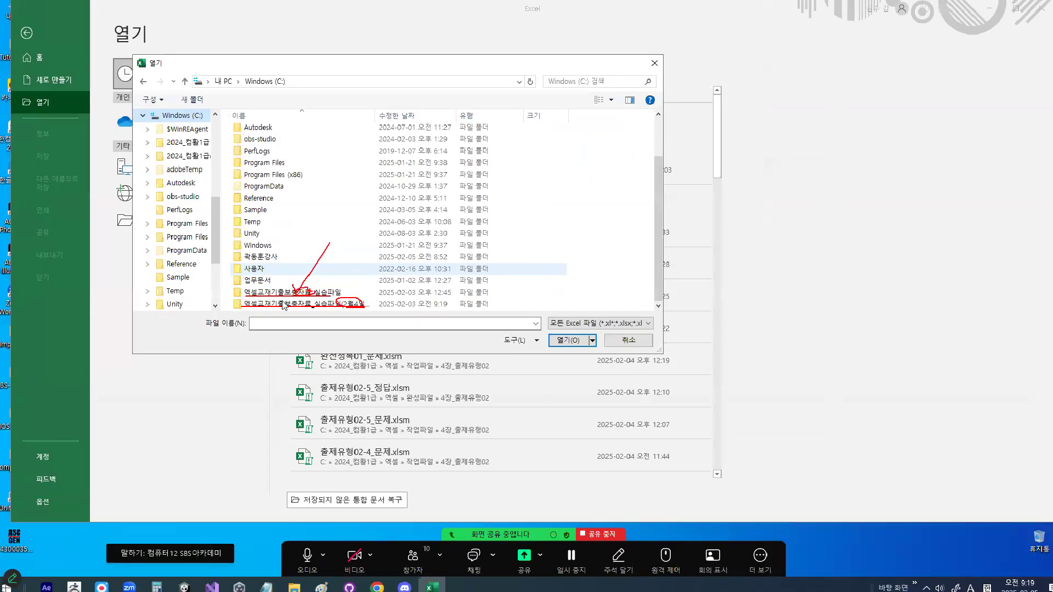
Widen the file name column and open 고급필터_조건부서식.xlsm from the 엑셀교재기출보충자료_실습파일(2월4일방특반) folder.
{"action": "left_click", "coordinate": [362, 311]}
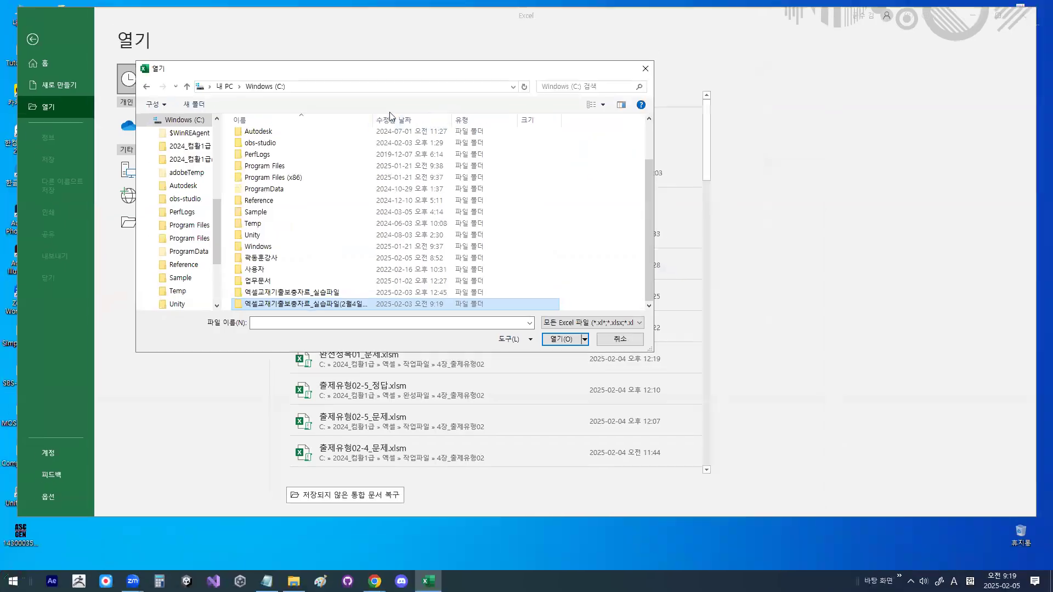
{"action": "left_click_drag", "start_coordinate": [373, 120], "coordinate": [449, 119]}
{"action": "mouse_move", "coordinate": [385, 308]}
{"action": "left_mouse_down"}
{"action": "mouse_move", "coordinate": [340, 304]}
{"action": "mouse_move", "coordinate": [387, 301]}
{"action": "left_mouse_up"}
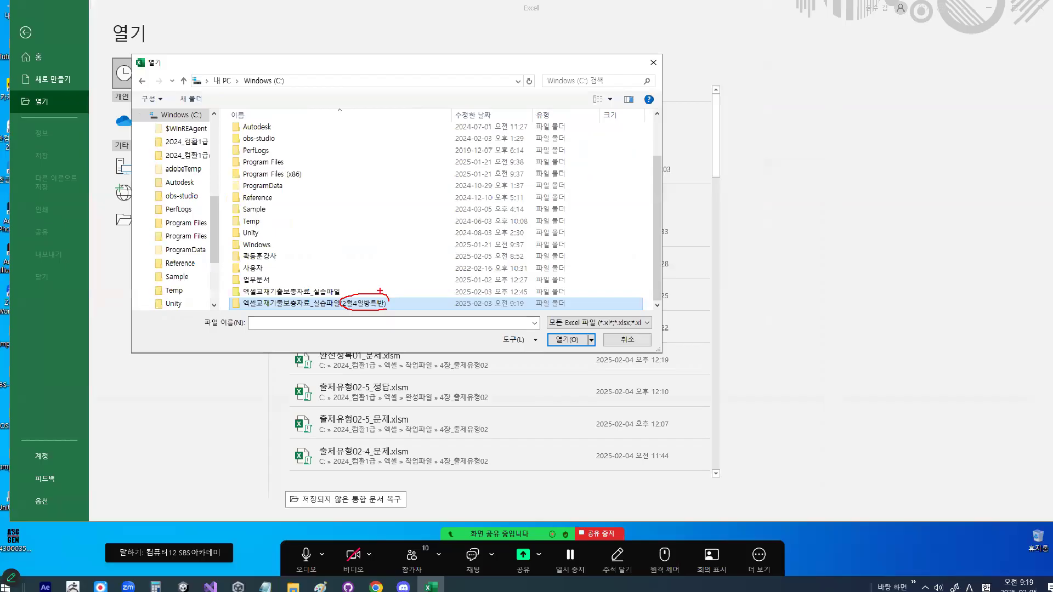
{"action": "double_click", "coordinate": [313, 297]}
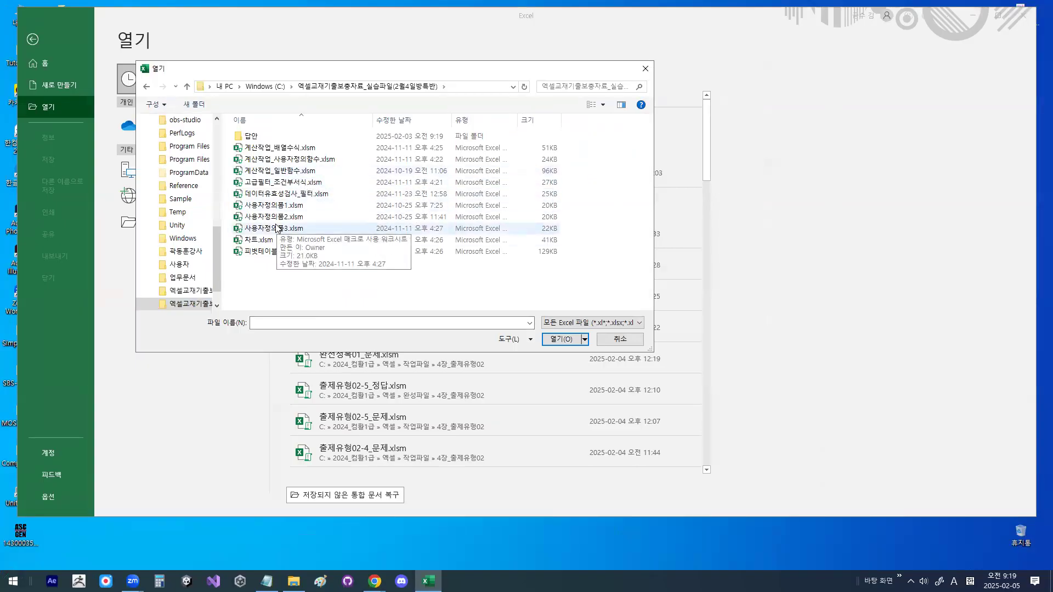
{"action": "double_click", "coordinate": [290, 183]}
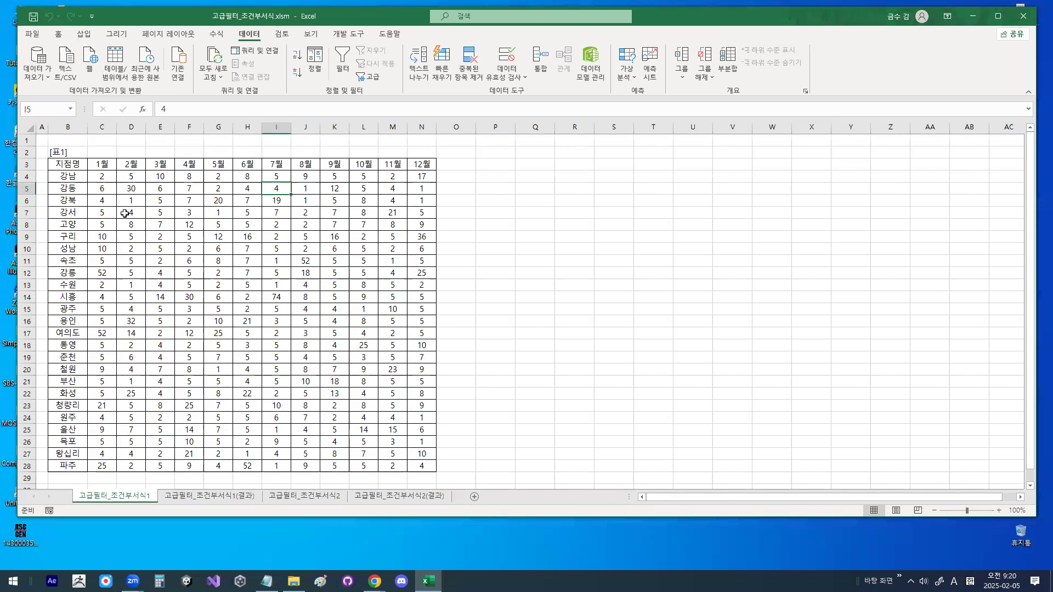
Set the font of the whole 고급필터_조건부서식1 sheet to HY견고딕 and enlarge the view to 190%.
{"action": "left_click", "coordinate": [30, 129]}
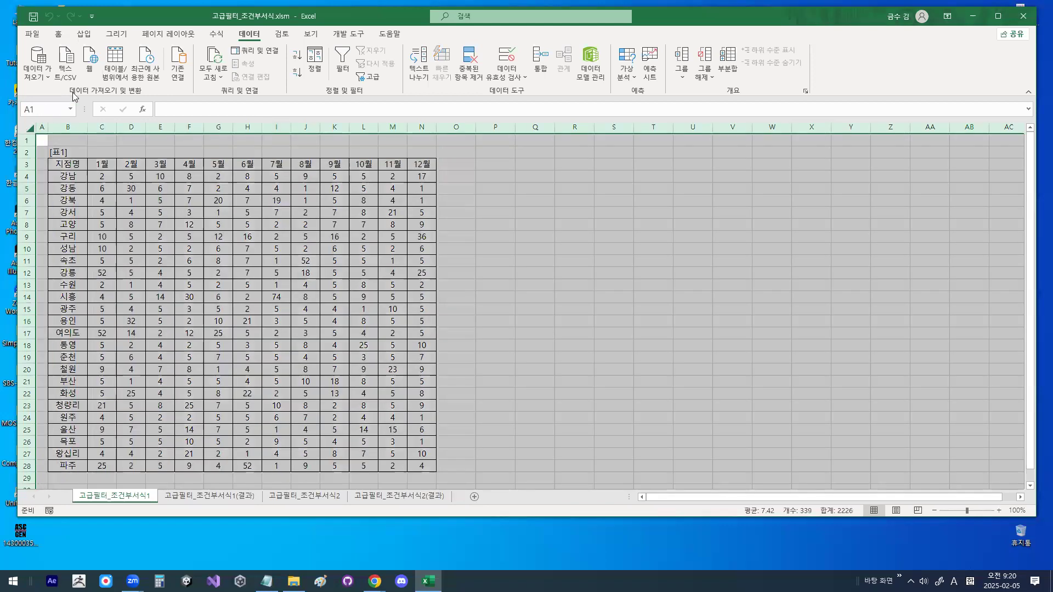
{"action": "left_click", "coordinate": [60, 36]}
{"action": "left_click", "coordinate": [195, 58]}
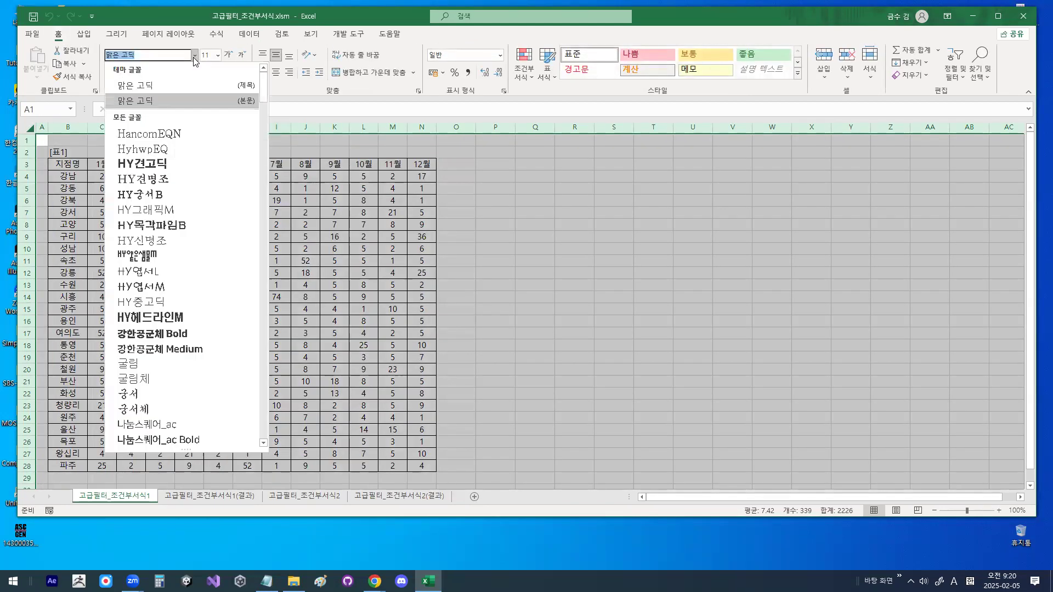
{"action": "left_click", "coordinate": [169, 165]}
{"action": "left_click", "coordinate": [168, 169]}
{"action": "left_click", "coordinate": [168, 169]}
{"action": "scroll", "coordinate": [207, 242], "scroll_direction": "up", "scroll_amount": 6}
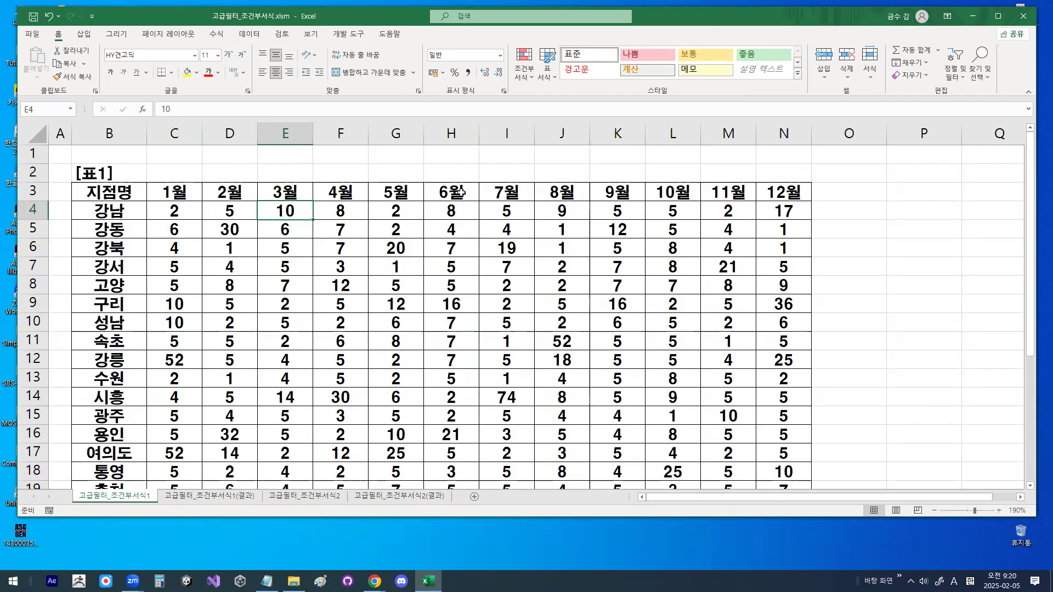
Handwrite and circle 시작 over the 표1 month headings, and clear the annotations.
{"action": "left_click_drag", "start_coordinate": [402, 180], "coordinate": [442, 182]}
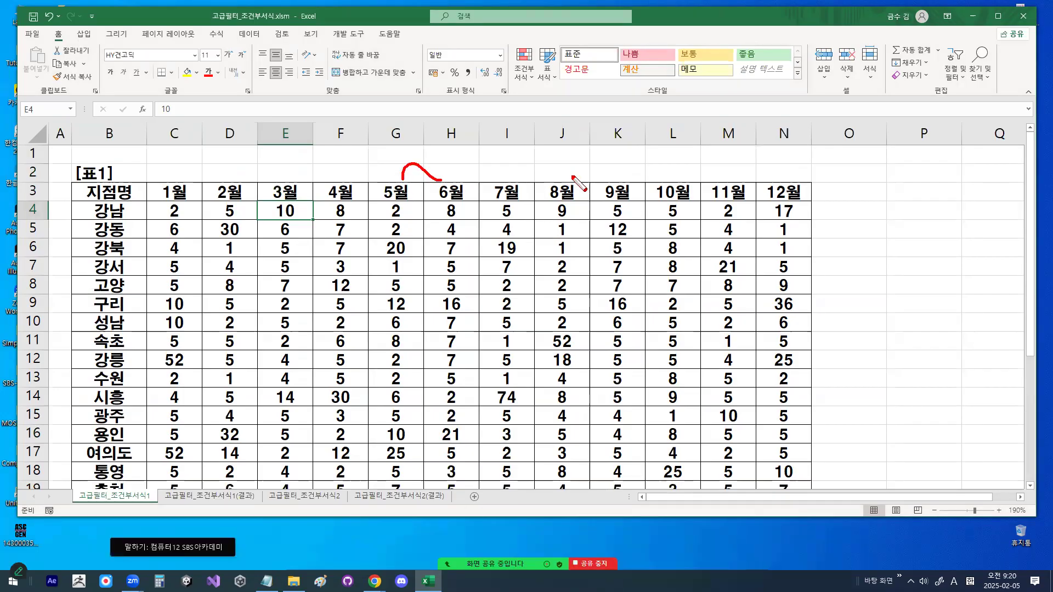
{"action": "mouse_move", "coordinate": [496, 156]}
{"action": "left_mouse_down"}
{"action": "mouse_move", "coordinate": [479, 184]}
{"action": "mouse_move", "coordinate": [501, 182]}
{"action": "mouse_move", "coordinate": [507, 197]}
{"action": "mouse_move", "coordinate": [516, 169]}
{"action": "mouse_move", "coordinate": [538, 184]}
{"action": "mouse_move", "coordinate": [552, 163]}
{"action": "mouse_move", "coordinate": [543, 184]}
{"action": "mouse_move", "coordinate": [426, 182]}
{"action": "mouse_move", "coordinate": [586, 189]}
{"action": "mouse_move", "coordinate": [580, 198]}
{"action": "left_mouse_up"}
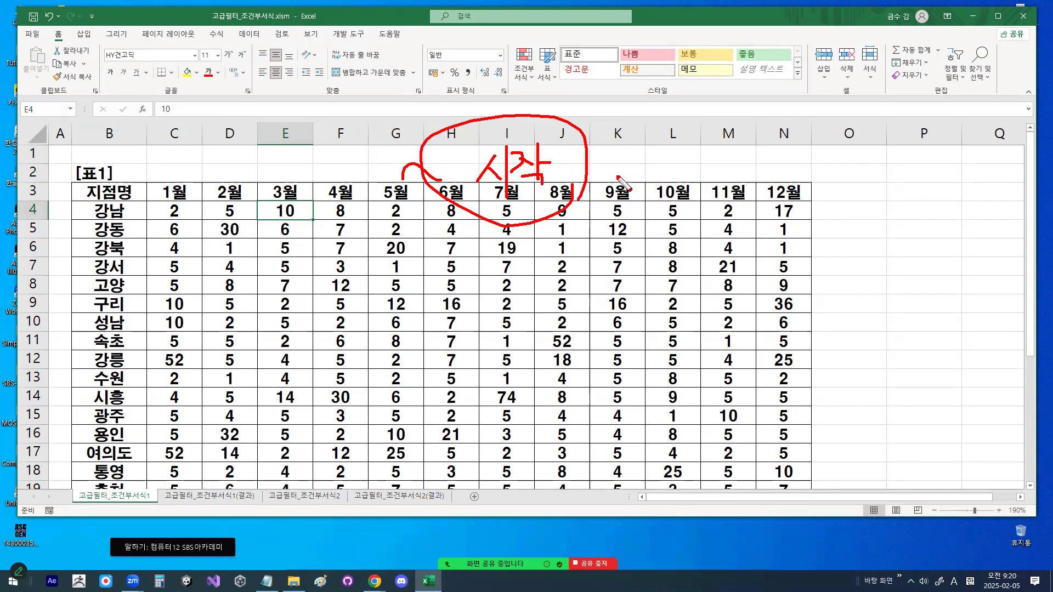
{"action": "key", "text": "Escape"}
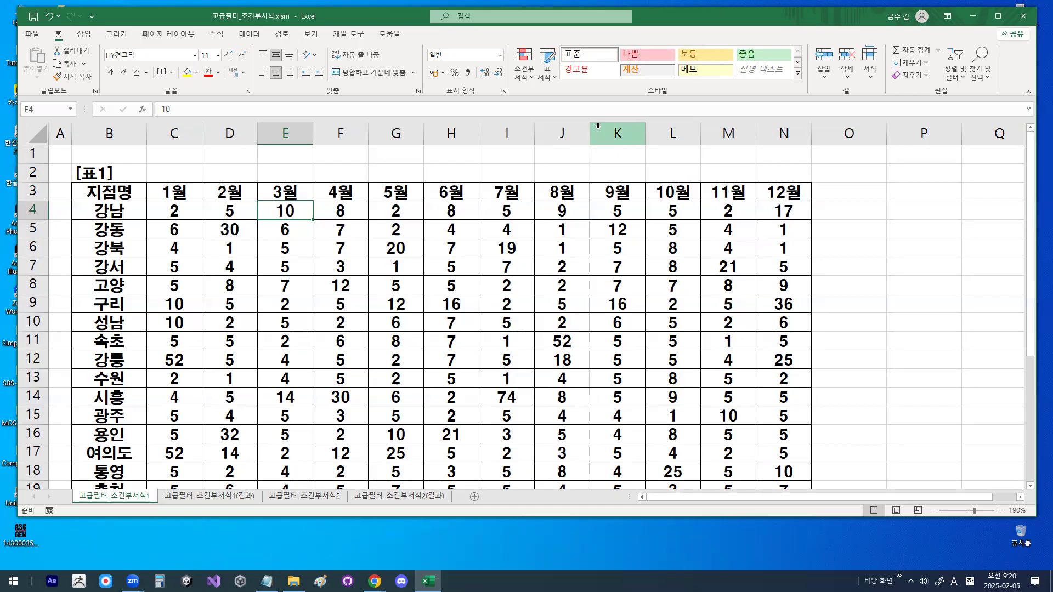
{"action": "left_click", "coordinate": [362, 190]}
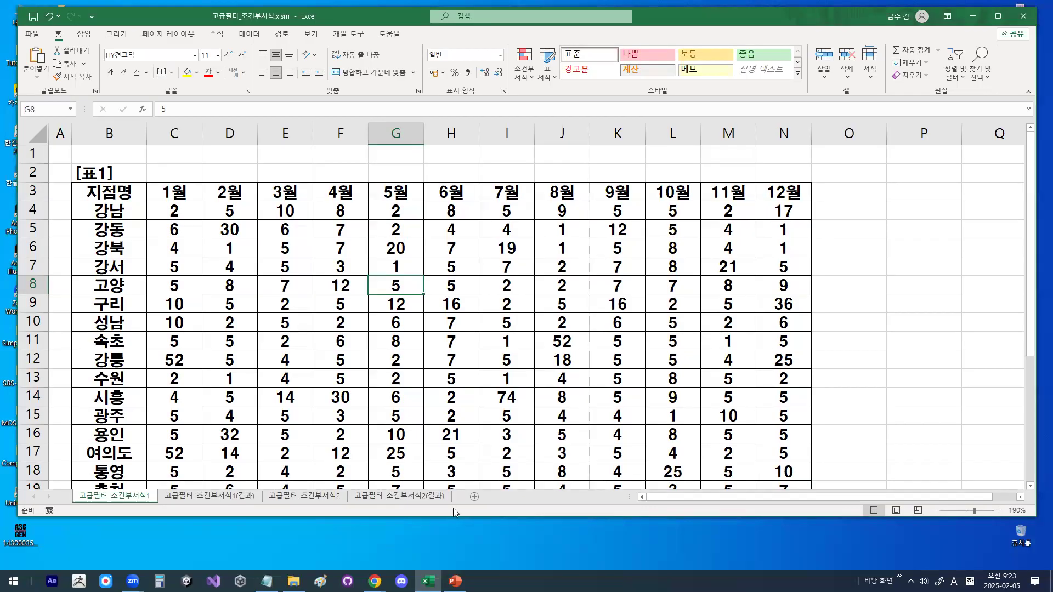
Switch to the Notepad lesson notes and find the 출제유형1 function summary under 고급필터 기출유형 풀이.
{"action": "left_click", "coordinate": [266, 581]}
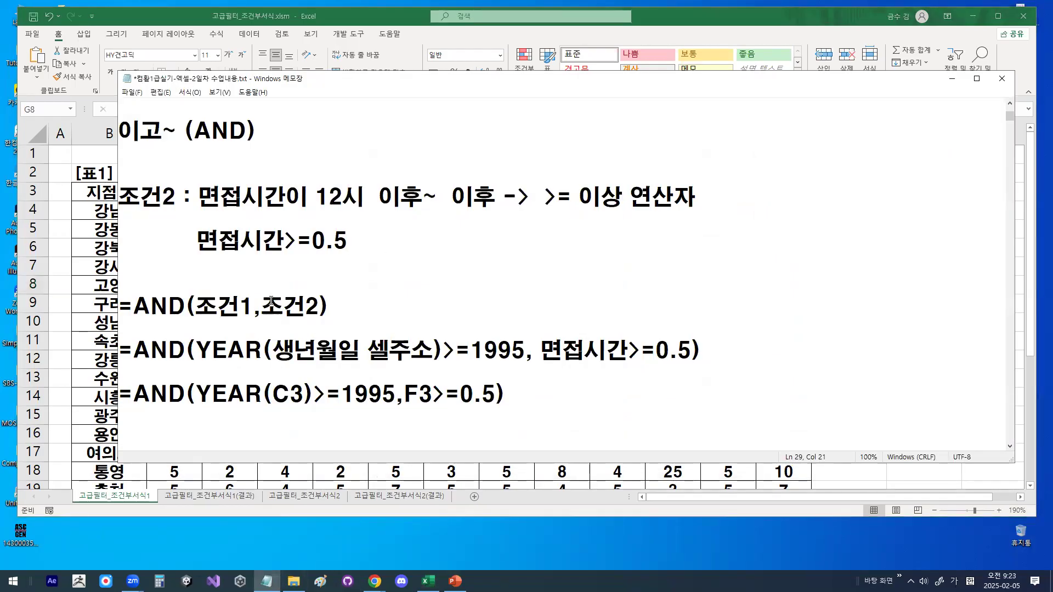
{"action": "scroll", "coordinate": [292, 271], "scroll_direction": "down", "scroll_amount": 4}
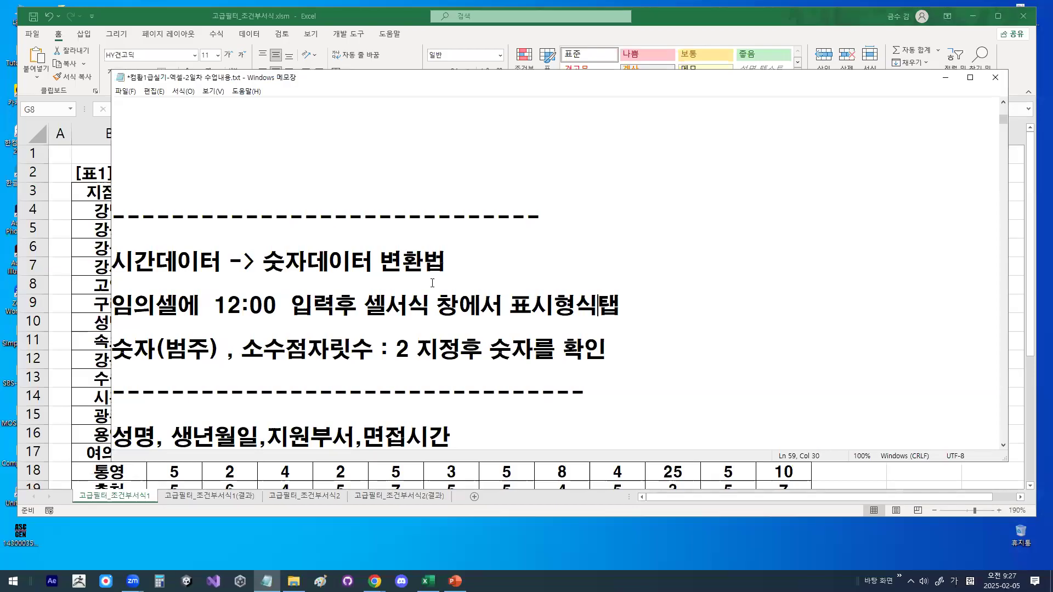
{"action": "left_click", "coordinate": [433, 283]}
{"action": "scroll", "coordinate": [432, 283], "scroll_direction": "down", "scroll_amount": 4}
{"action": "scroll", "coordinate": [432, 283], "scroll_direction": "down", "scroll_amount": 2}
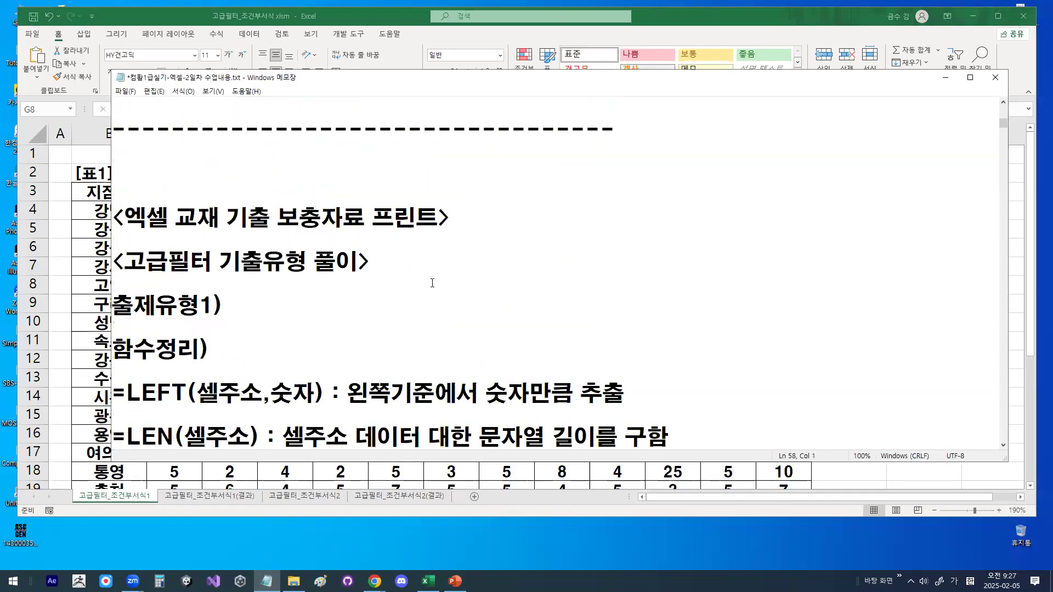
{"action": "scroll", "coordinate": [417, 280], "scroll_direction": "down", "scroll_amount": 3}
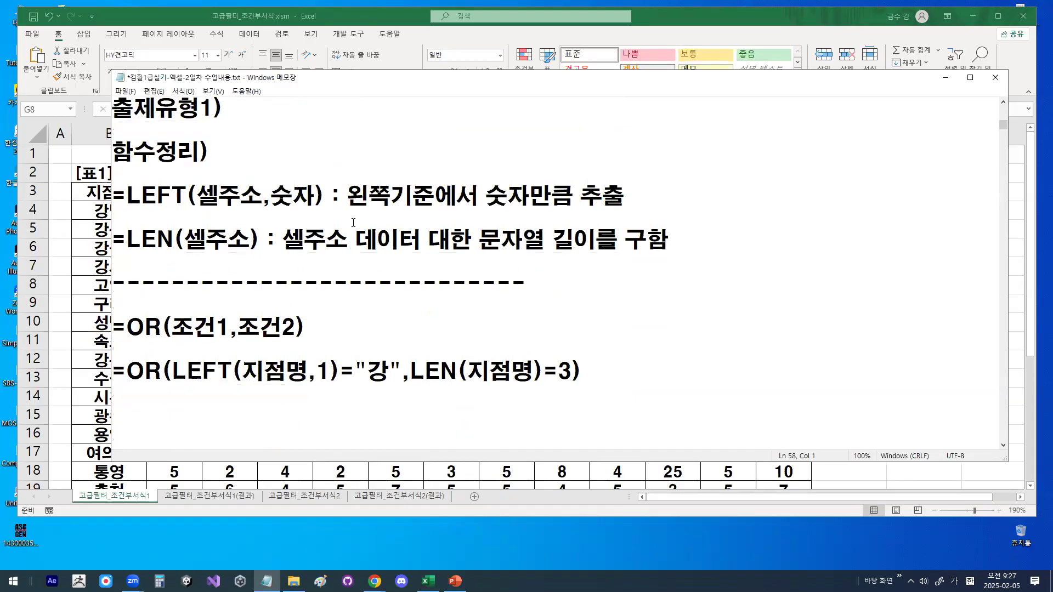
Underline and circle the key parts of the LEFT and LEN descriptions in the notes with the annotation pen, and clear the markings.
{"action": "left_click_drag", "start_coordinate": [353, 212], "coordinate": [611, 211]}
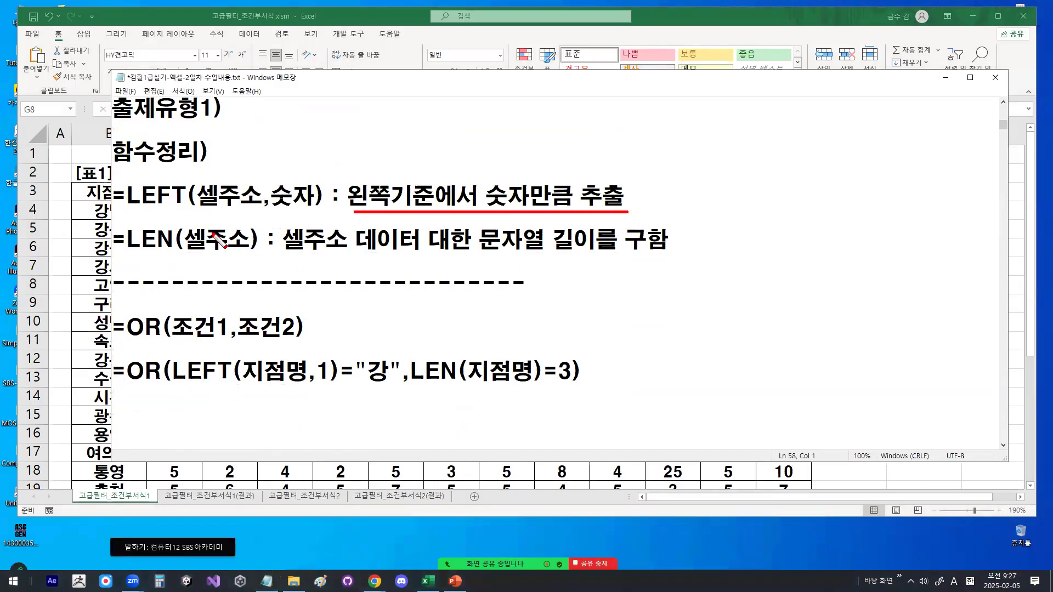
{"action": "left_click_drag", "start_coordinate": [142, 176], "coordinate": [170, 152]}
{"action": "left_click_drag", "start_coordinate": [126, 253], "coordinate": [175, 253]}
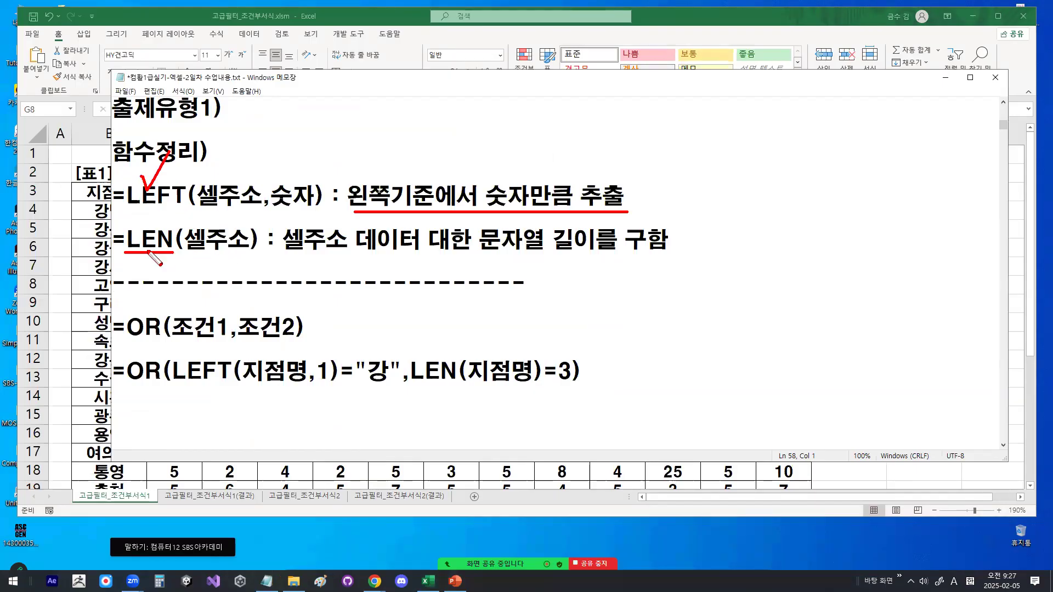
{"action": "left_click_drag", "start_coordinate": [292, 253], "coordinate": [420, 252]}
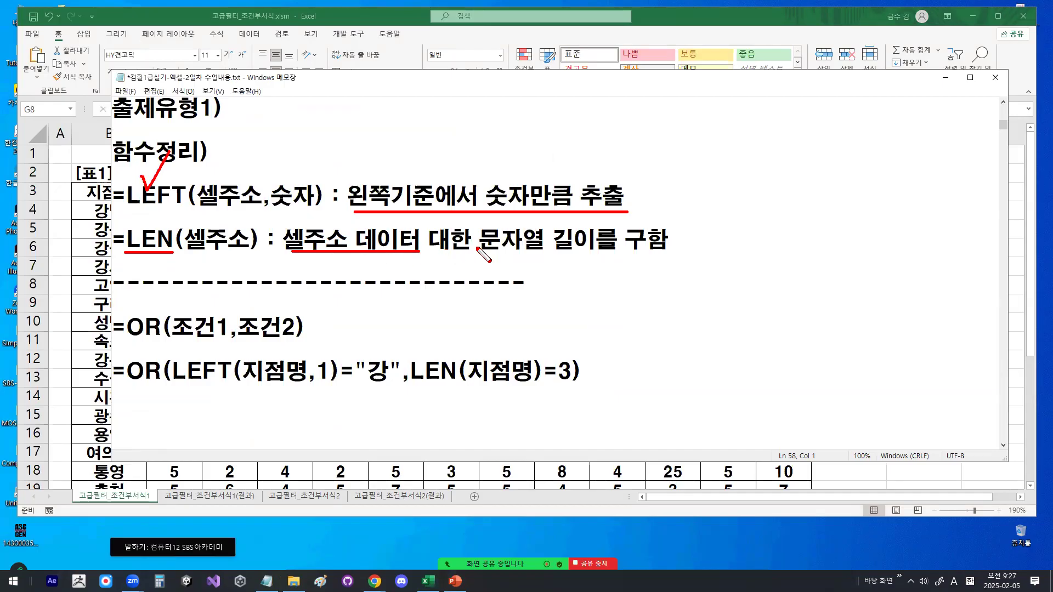
{"action": "mouse_move", "coordinate": [602, 251]}
{"action": "left_mouse_down"}
{"action": "mouse_move", "coordinate": [502, 215]}
{"action": "mouse_move", "coordinate": [593, 233]}
{"action": "left_mouse_up"}
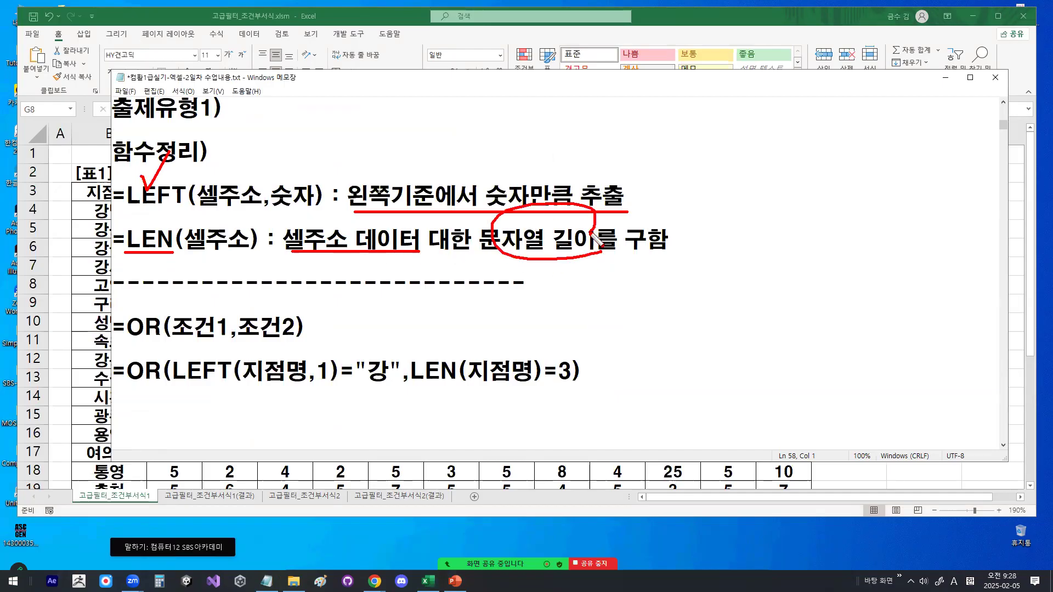
{"action": "key", "text": "Escape"}
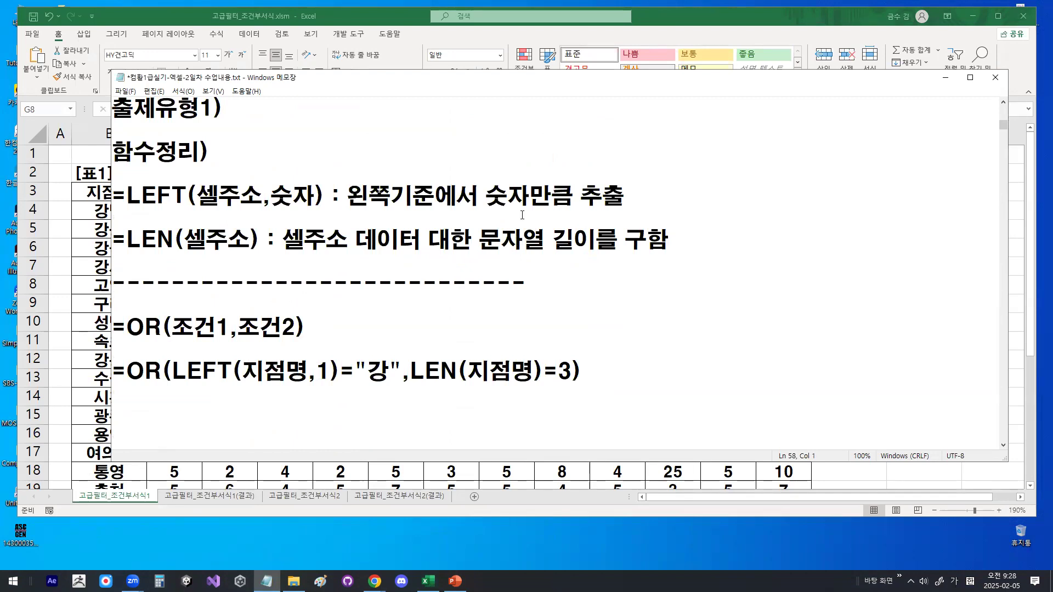
Highlight =LEN and OR in the notes, mark the arguments of the OR(LEFT(지점명,1)="강",LEN(지점명)=3) example, and clear the markings and selection.
{"action": "left_click_drag", "start_coordinate": [119, 238], "coordinate": [176, 241]}
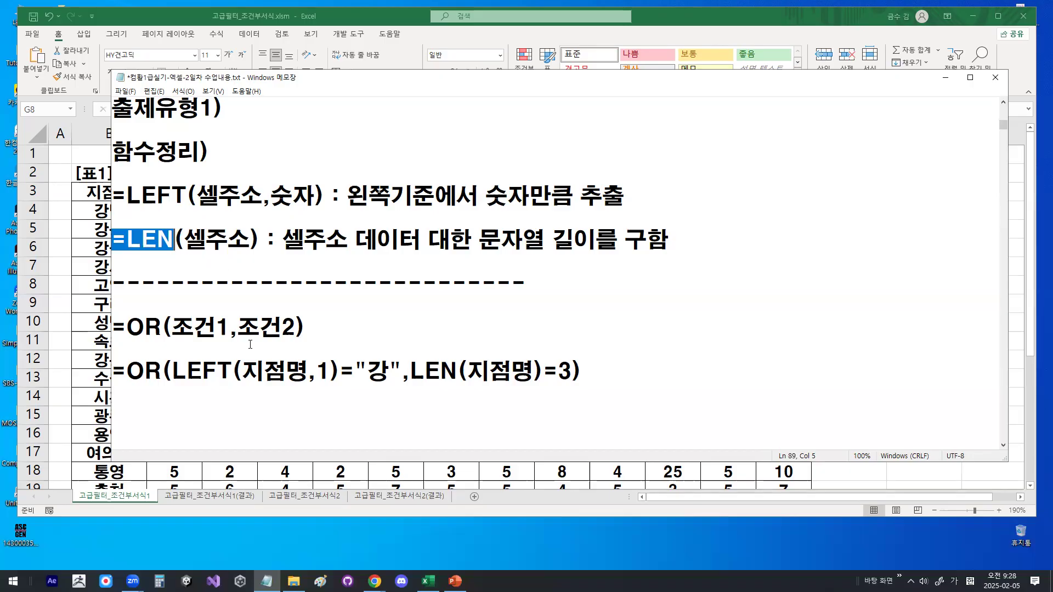
{"action": "double_click", "coordinate": [132, 327]}
{"action": "left_click_drag", "start_coordinate": [170, 386], "coordinate": [306, 384]}
{"action": "left_click_drag", "start_coordinate": [317, 344], "coordinate": [331, 344]}
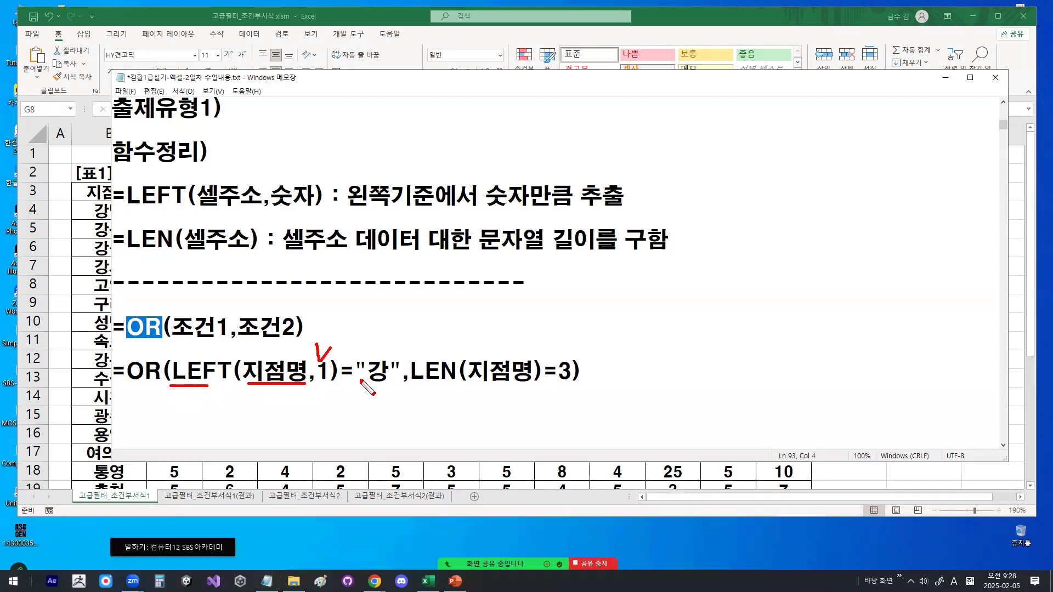
{"action": "mouse_move", "coordinate": [391, 389]}
{"action": "left_mouse_down"}
{"action": "mouse_move", "coordinate": [372, 352]}
{"action": "mouse_move", "coordinate": [394, 384]}
{"action": "left_mouse_up"}
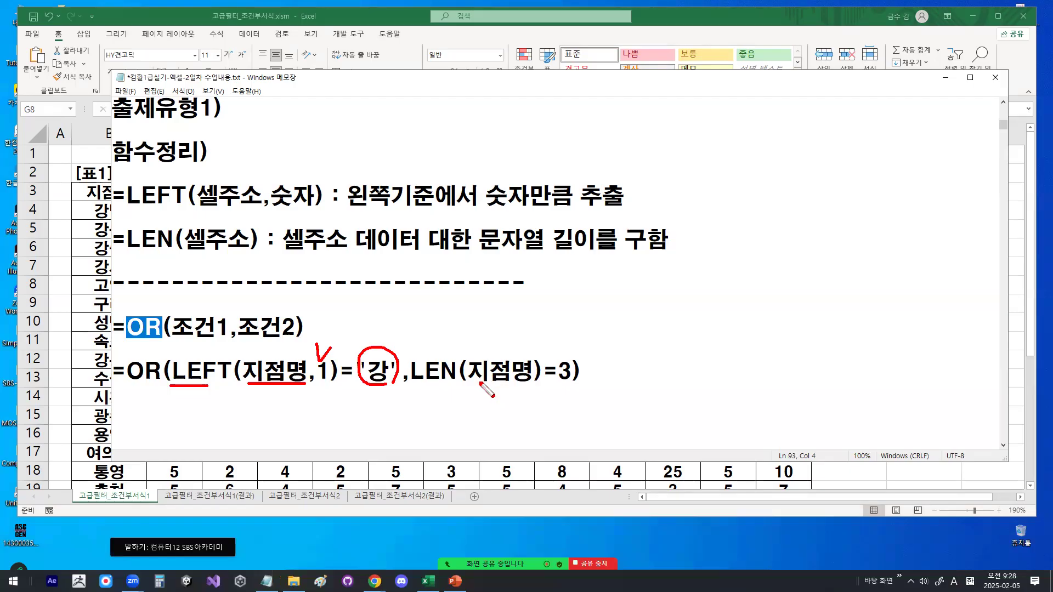
{"action": "left_click_drag", "start_coordinate": [478, 393], "coordinate": [577, 378]}
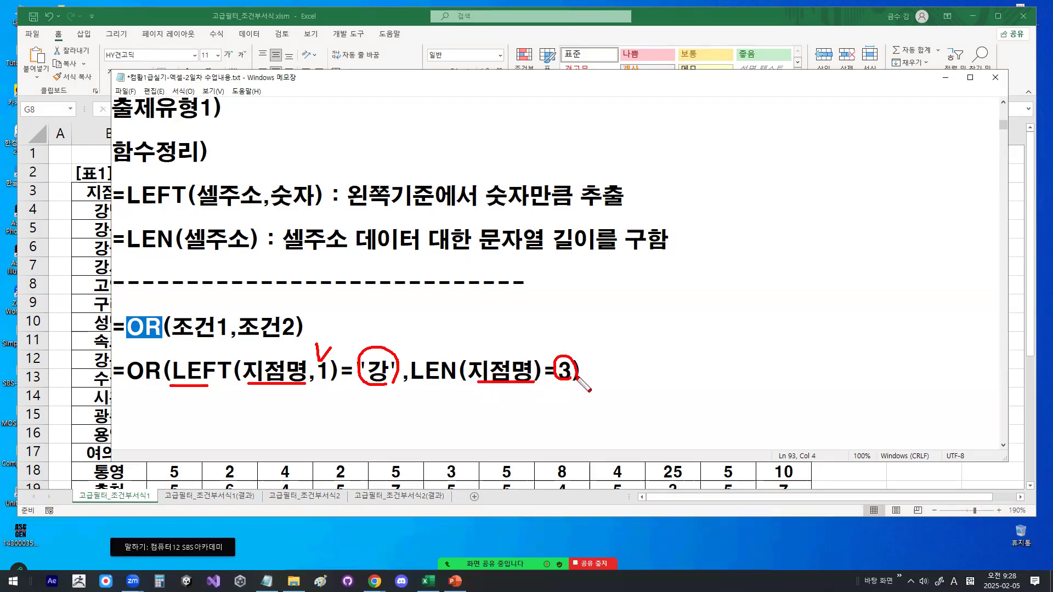
{"action": "left_click_drag", "start_coordinate": [487, 330], "coordinate": [543, 296]}
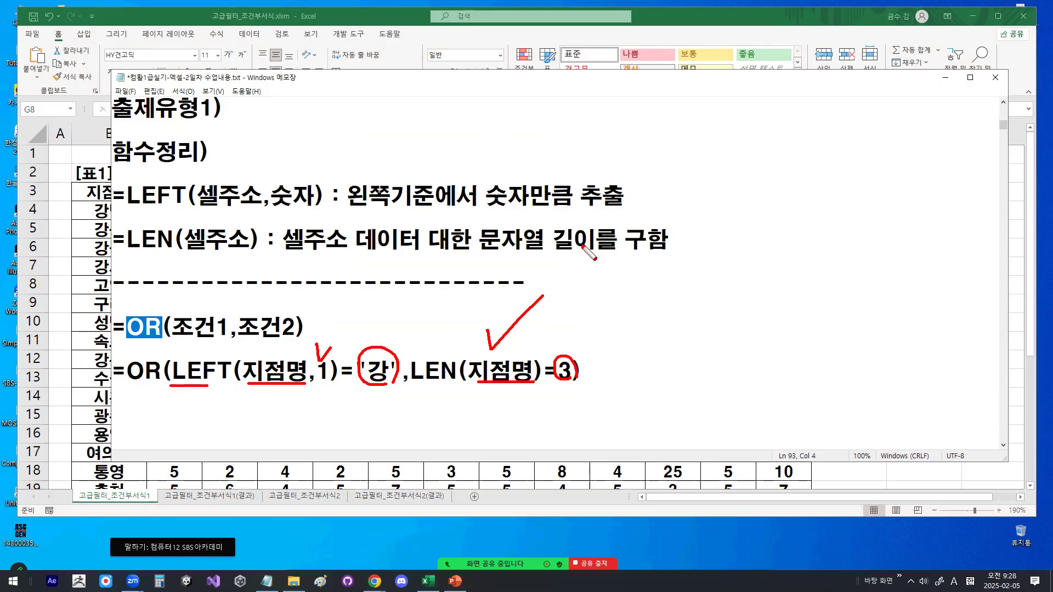
{"action": "key", "text": "Escape"}
{"action": "left_click", "coordinate": [527, 253]}
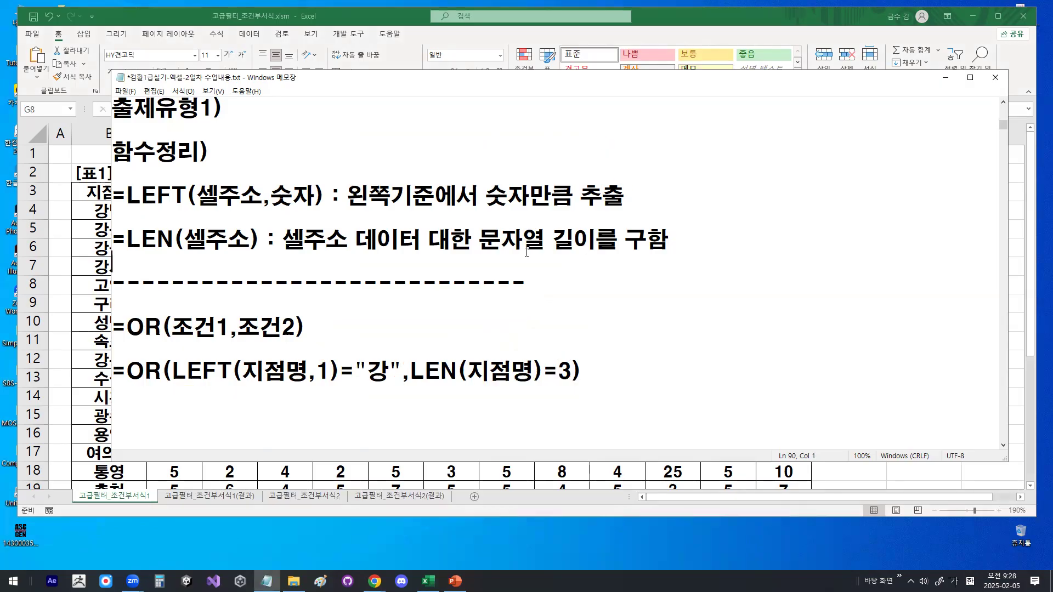
Return to the Excel sheet and enter the criteria heading 조건 in cell P3.
{"action": "left_click", "coordinate": [945, 78]}
{"action": "left_click", "coordinate": [516, 226]}
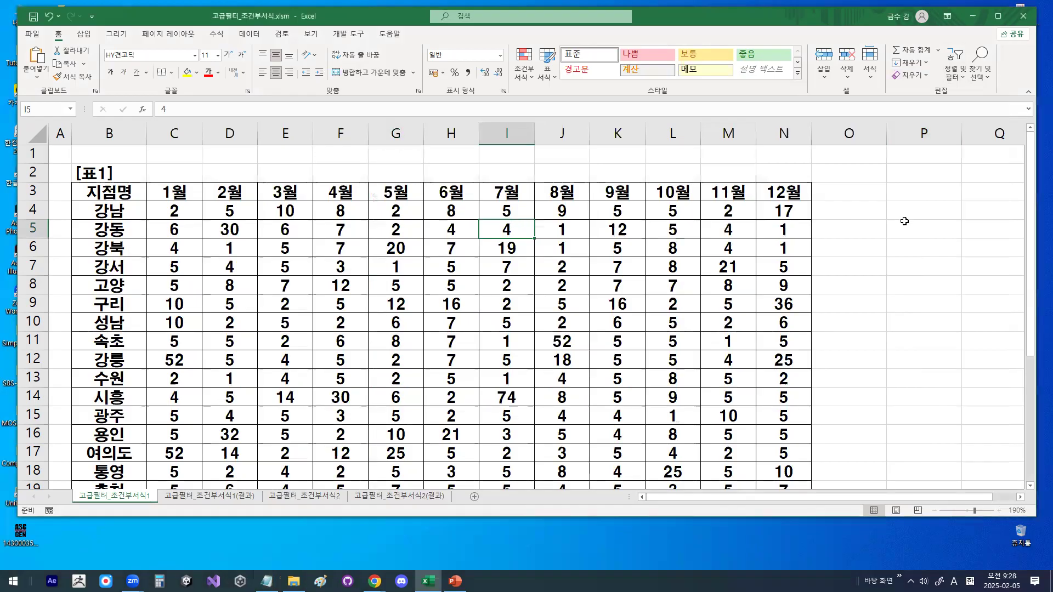
{"action": "left_click", "coordinate": [925, 193]}
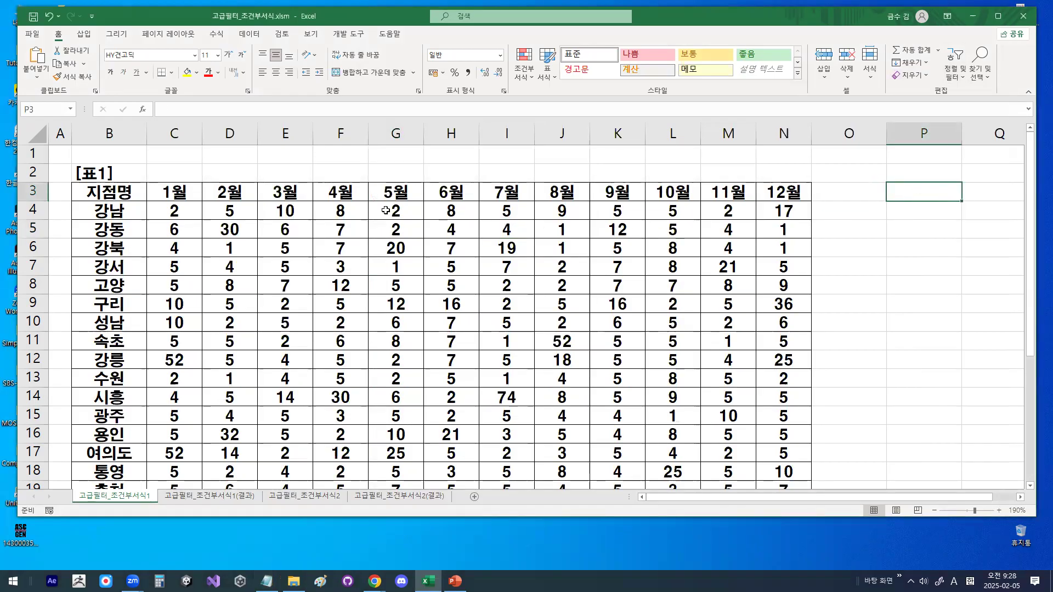
{"action": "type", "text": "WHRJ"}
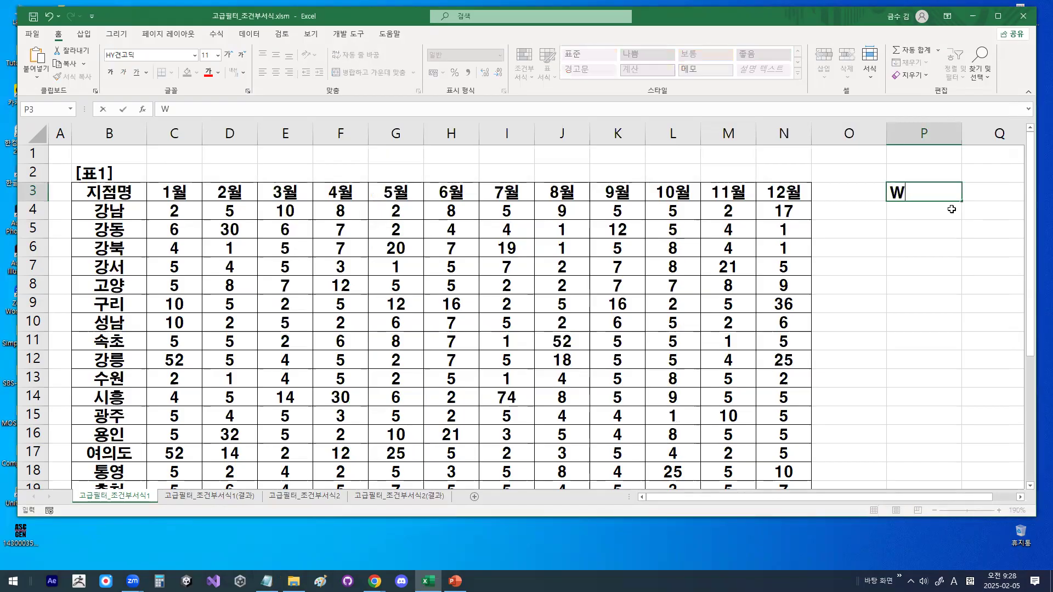
{"action": "key", "text": "BackSpace"}
{"action": "key", "text": "BackSpace"}
{"action": "key", "text": "BackSpace"}
{"action": "key", "text": "BackSpace"}
{"action": "key", "text": "Hangul"}
{"action": "type", "text": "조거ㄴ"}
{"action": "key", "text": "Return"}
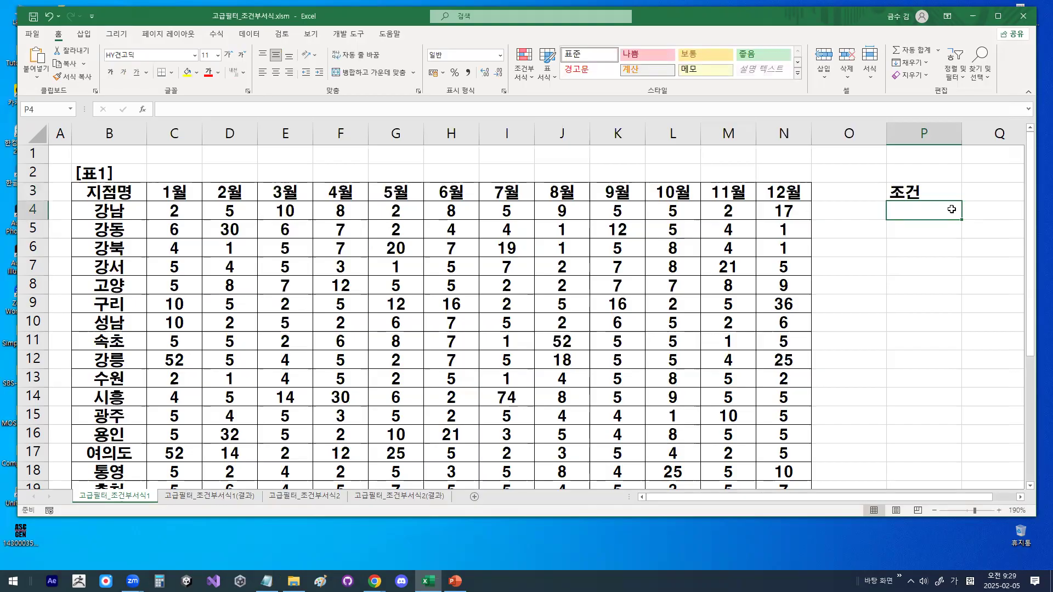
Start the criteria formula in cell P4 with the OR function.
{"action": "type", "text": "="}
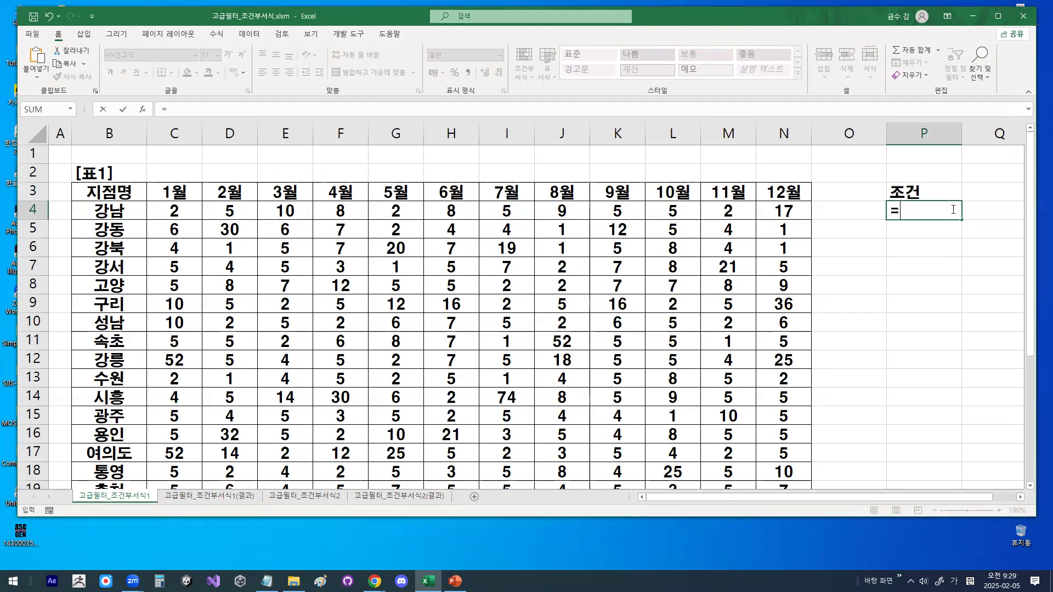
{"action": "type", "text": "ㅐ"}
{"action": "key", "text": "BackSpace"}
{"action": "key", "text": "Hangul"}
{"action": "type", "text": "OR"}
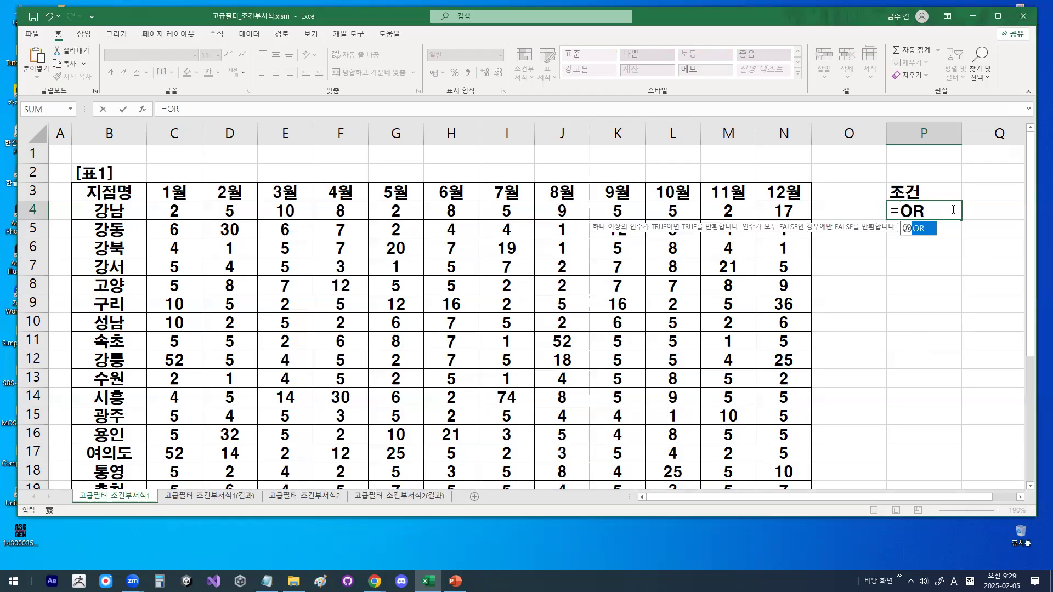
{"action": "type", "text": "("}
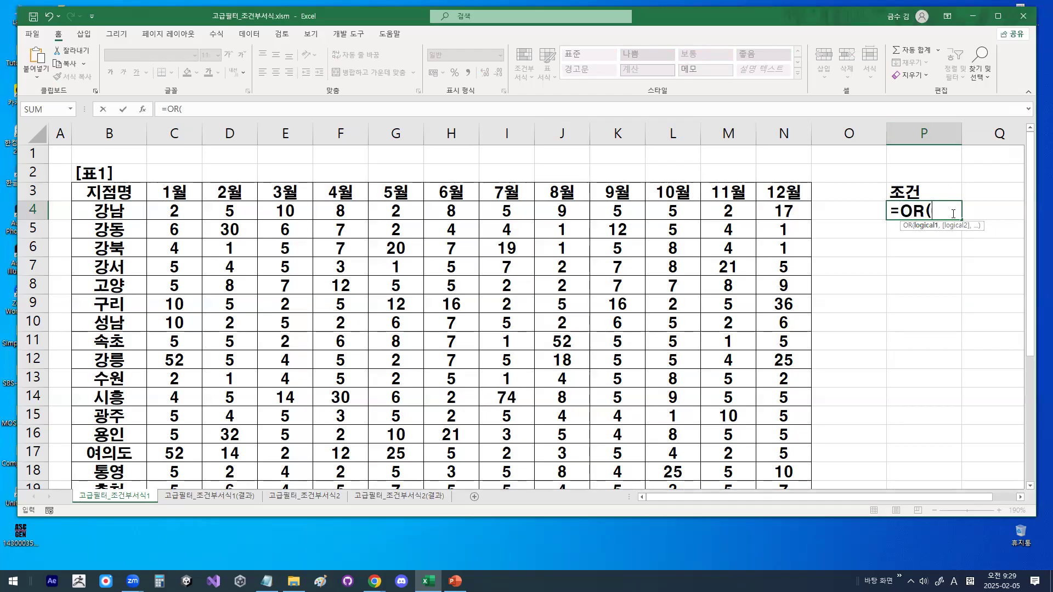
Add LEFT(B4,1)="강" as the first condition of the OR formula, referencing the first branch name.
{"action": "type", "text": "LE"}
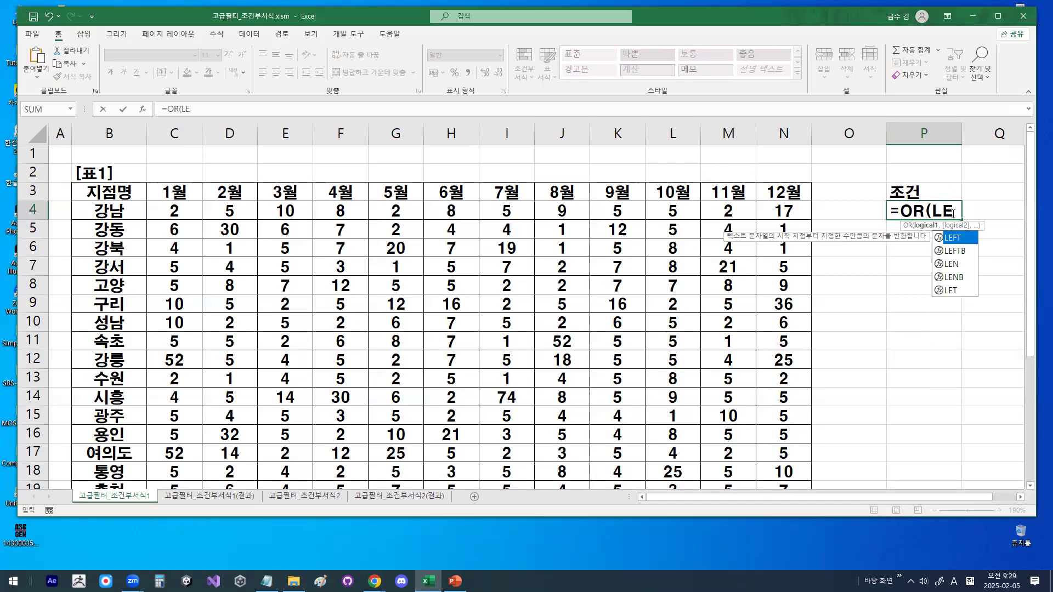
{"action": "left_click", "coordinate": [1020, 498]}
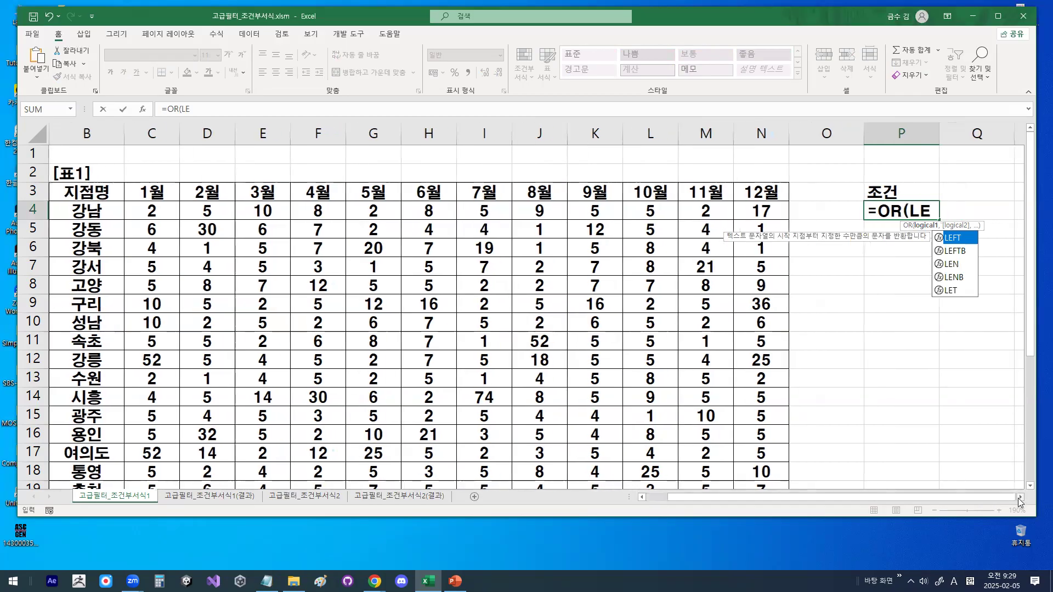
{"action": "double_click", "coordinate": [955, 237]}
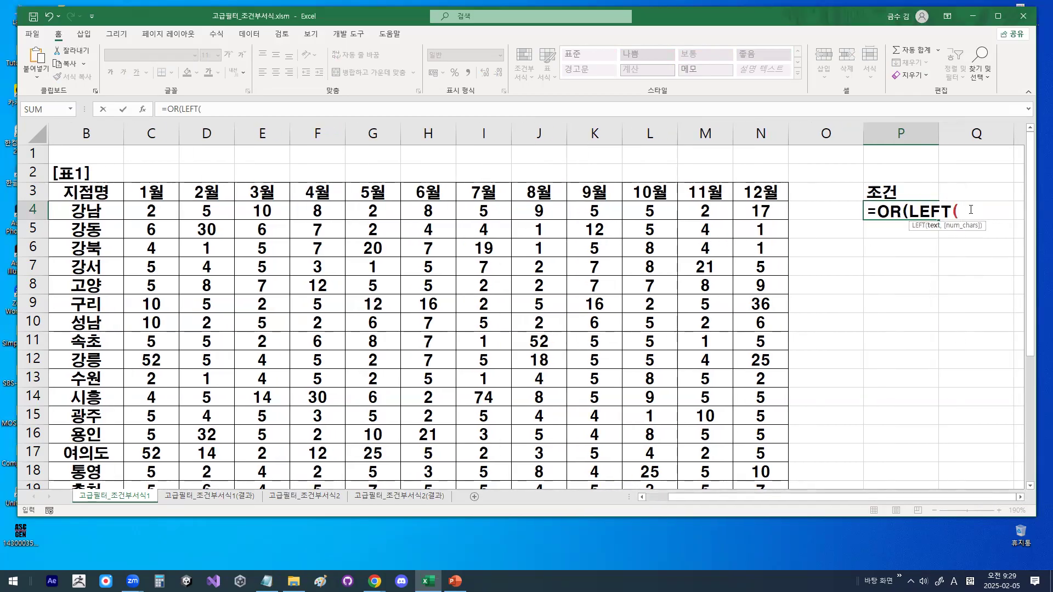
{"action": "left_click_drag", "start_coordinate": [958, 194], "coordinate": [953, 220]}
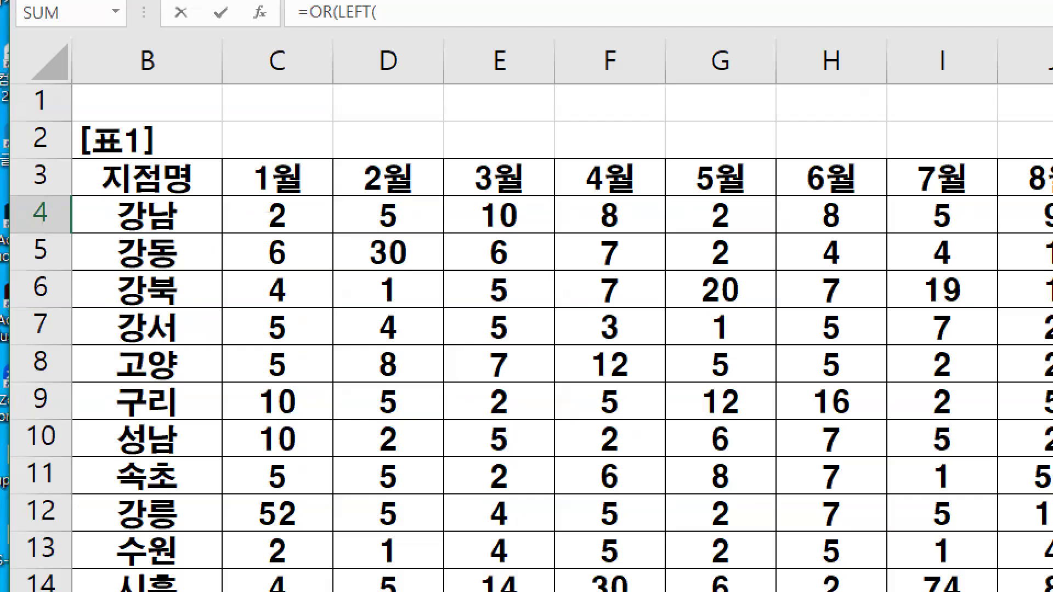
{"action": "mouse_move", "coordinate": [174, 204]}
{"action": "left_mouse_down"}
{"action": "mouse_move", "coordinate": [156, 230]}
{"action": "mouse_move", "coordinate": [139, 187]}
{"action": "mouse_move", "coordinate": [179, 207]}
{"action": "left_mouse_up"}
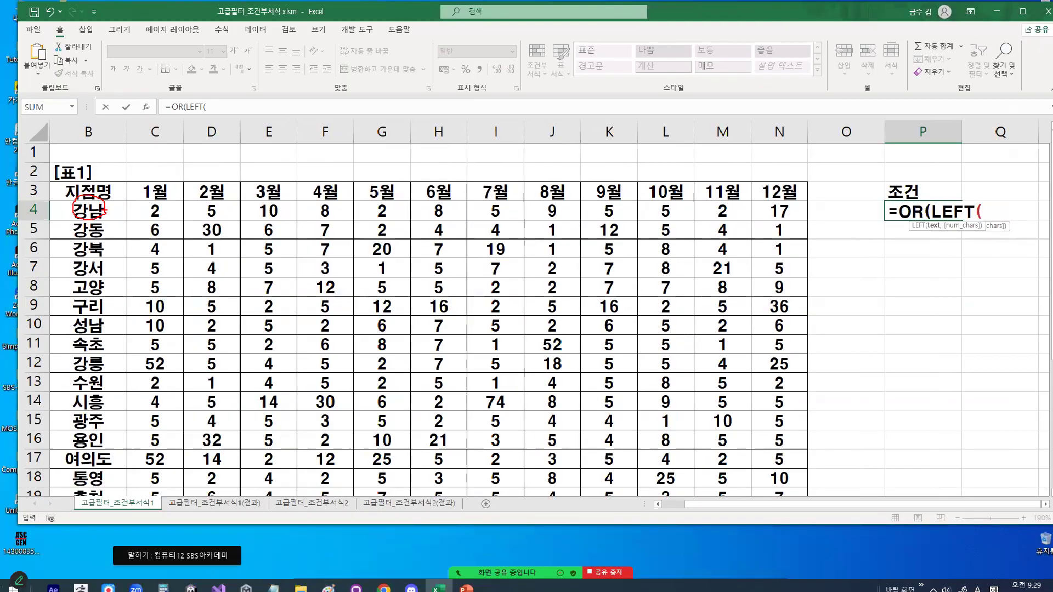
{"action": "left_click", "coordinate": [84, 206]}
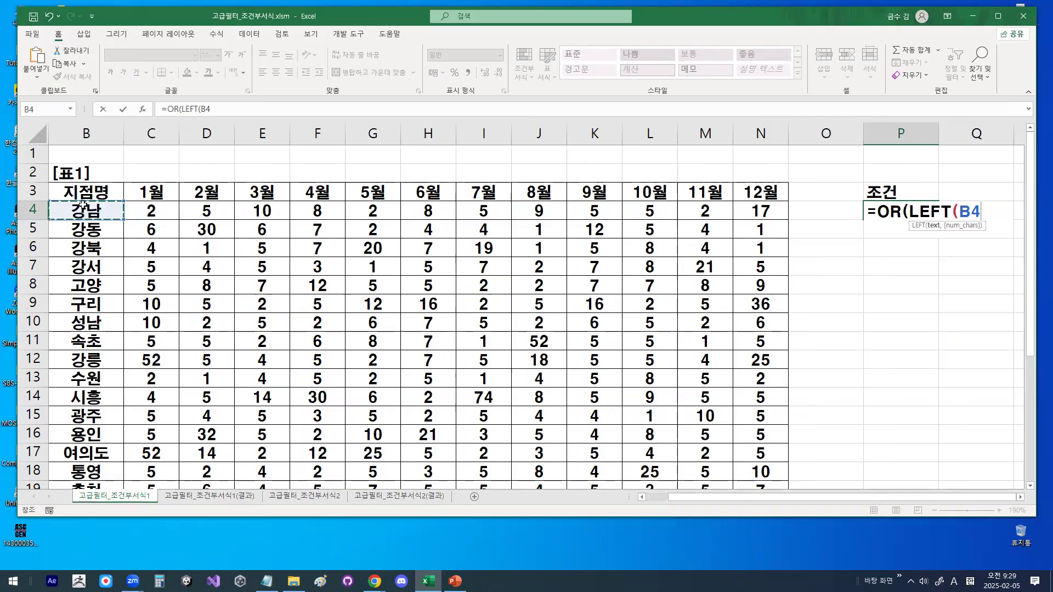
{"action": "type", "text": ",1"}
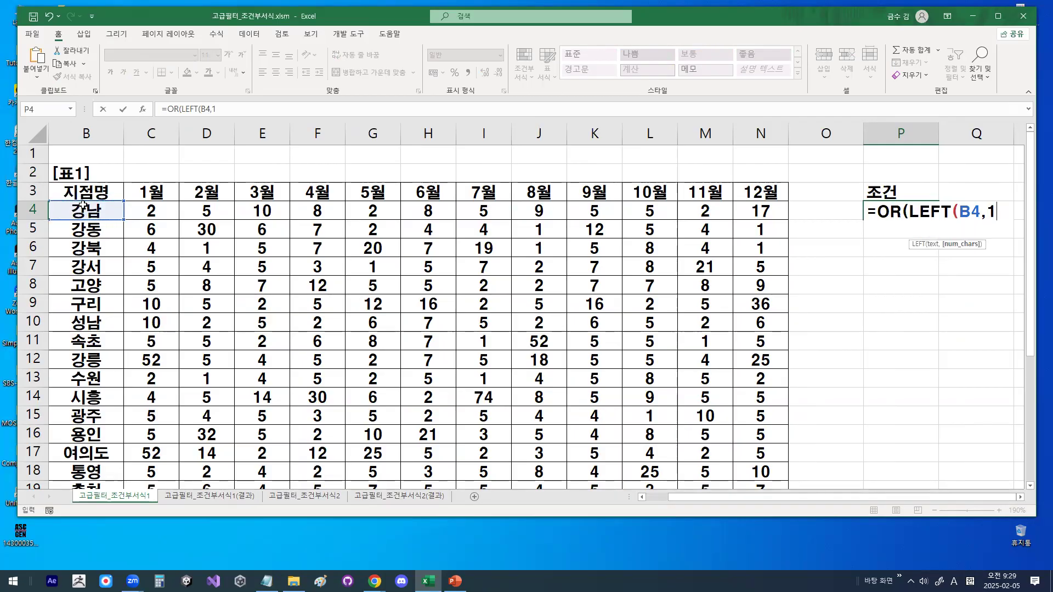
{"action": "type", "text": ")"}
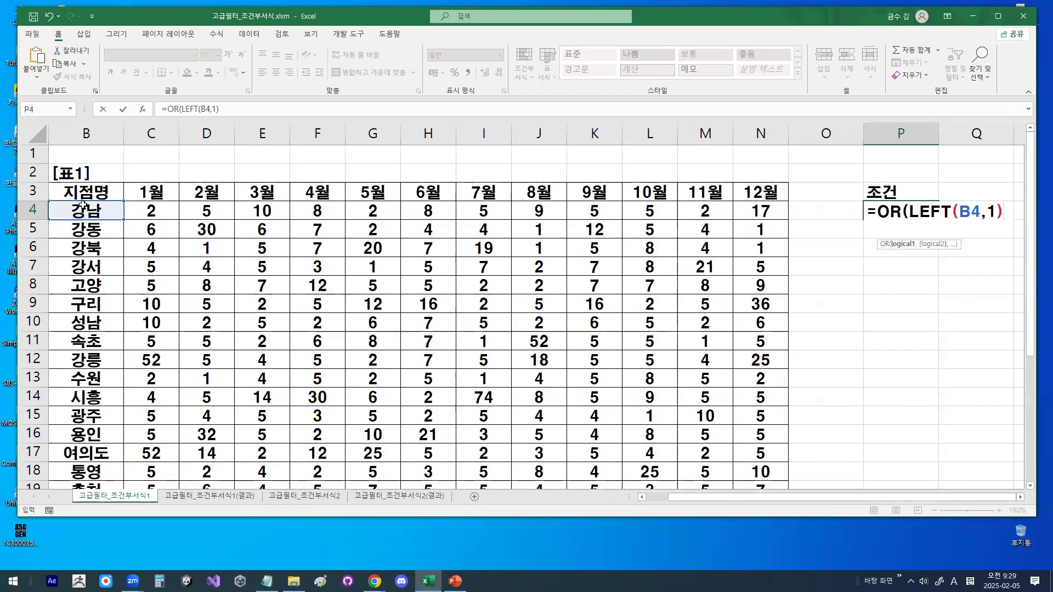
{"action": "type", "text": "="}
{"action": "type", "text": "\""}
{"action": "type", "text": "강"}
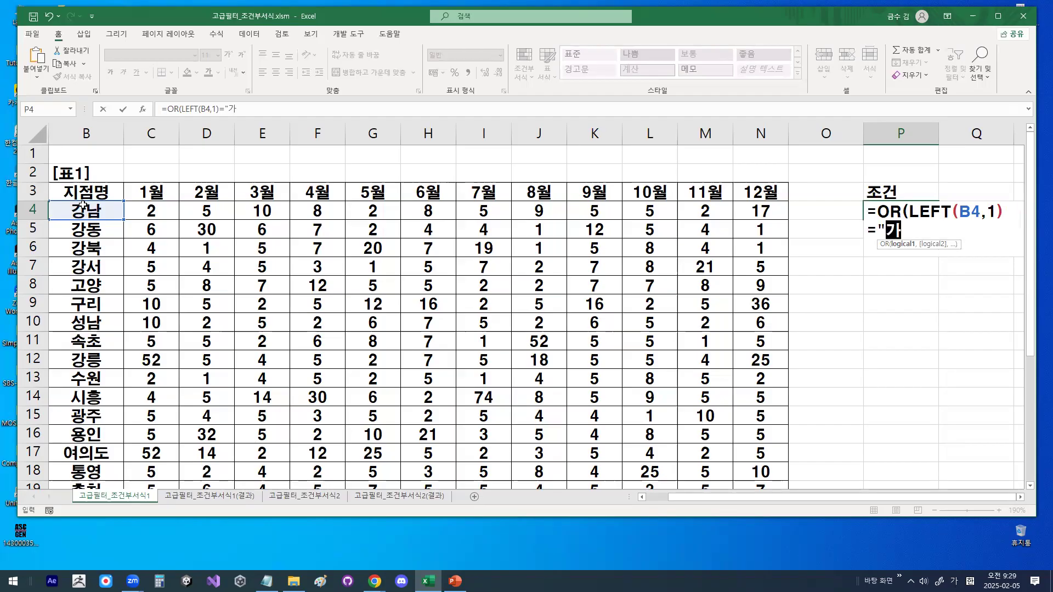
{"action": "type", "text": "\""}
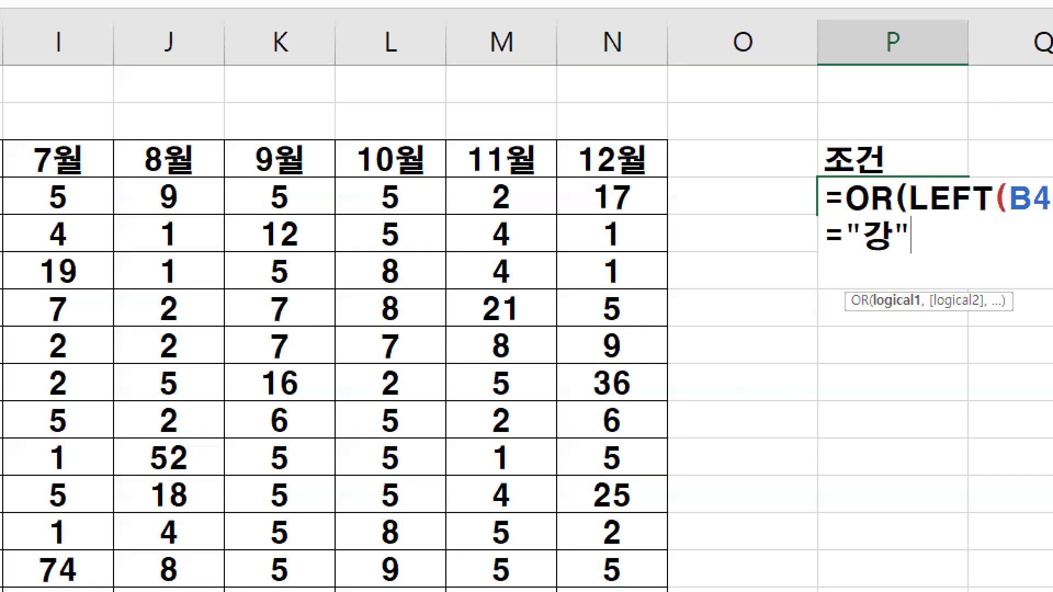
{"action": "mouse_move", "coordinate": [911, 217]}
{"action": "left_mouse_down"}
{"action": "mouse_move", "coordinate": [914, 251]}
{"action": "mouse_move", "coordinate": [842, 251]}
{"action": "mouse_move", "coordinate": [903, 199]}
{"action": "left_mouse_up"}
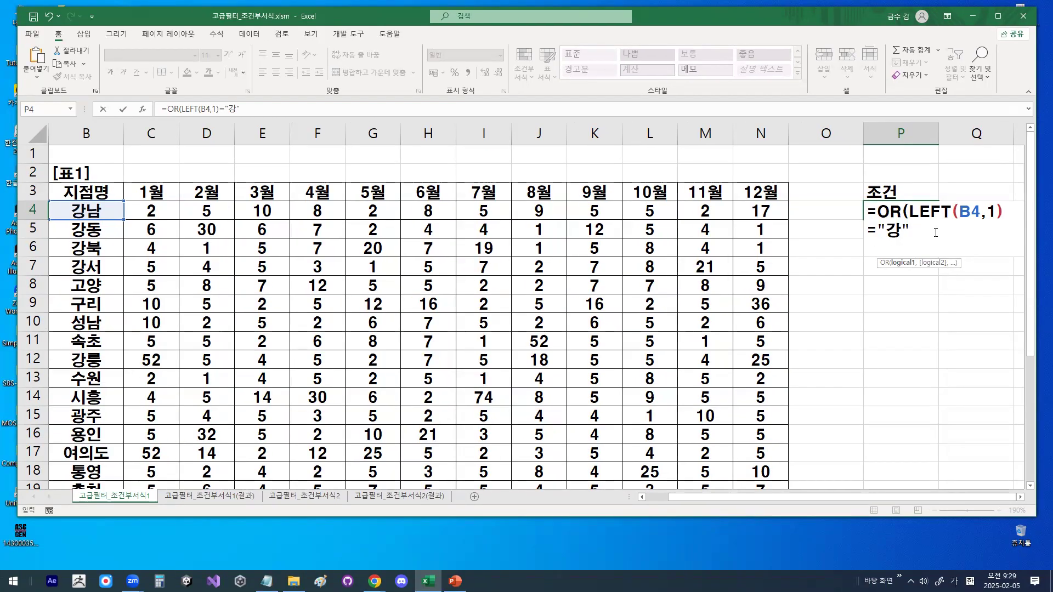
Add LEN(B4)=3 as the second condition of the OR formula in P4 and complete the formula.
{"action": "type", "text": ","}
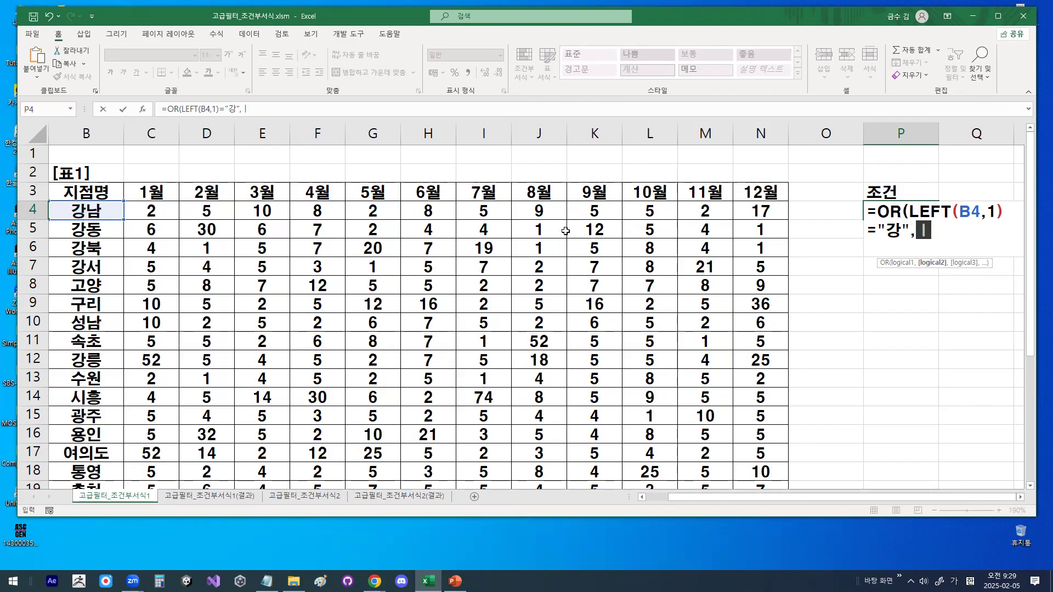
{"action": "key", "text": "Hangul"}
{"action": "type", "text": "LE"}
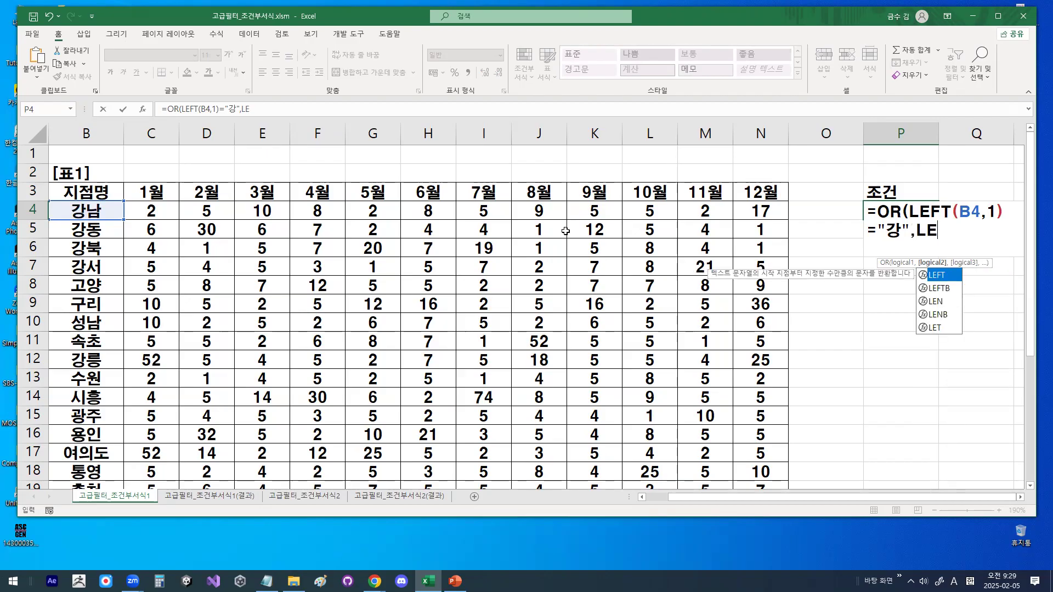
{"action": "double_click", "coordinate": [933, 303]}
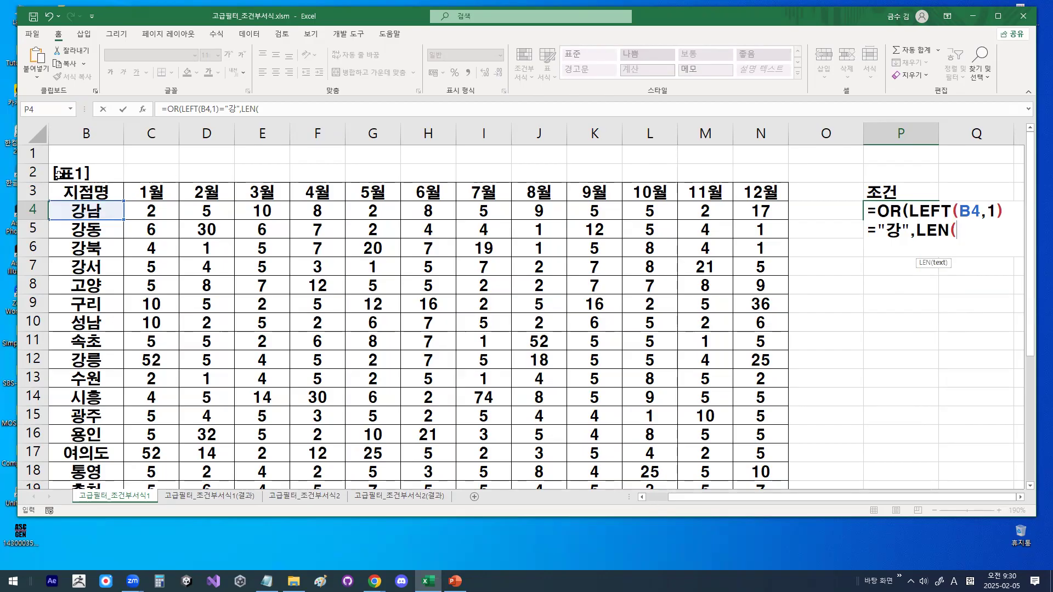
{"action": "left_click", "coordinate": [66, 210]}
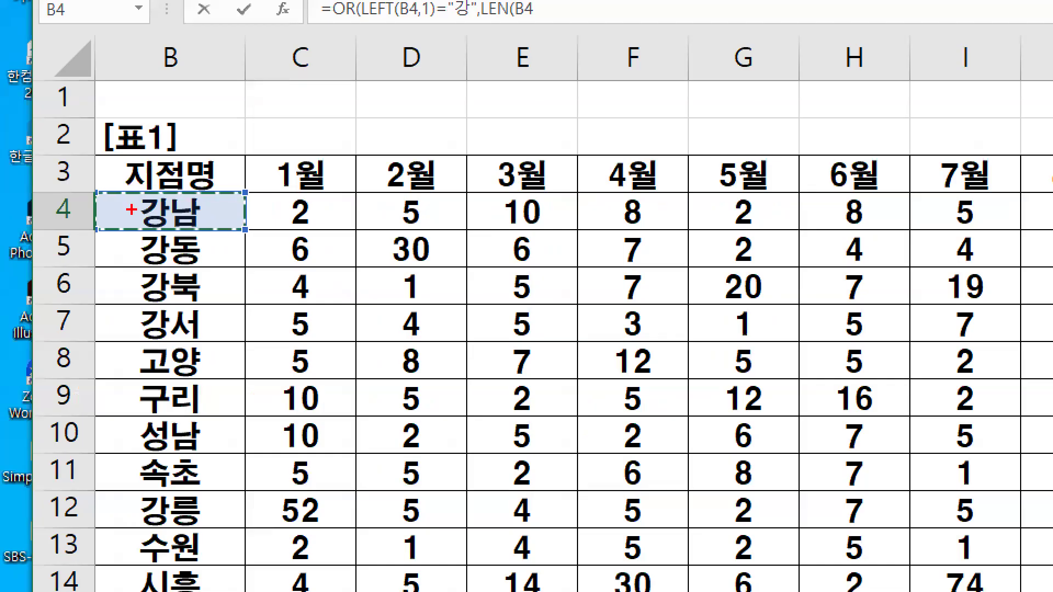
{"action": "mouse_move", "coordinate": [218, 204]}
{"action": "left_mouse_down"}
{"action": "mouse_move", "coordinate": [208, 217]}
{"action": "mouse_move", "coordinate": [164, 189]}
{"action": "mouse_move", "coordinate": [197, 198]}
{"action": "left_mouse_up"}
{"action": "key", "text": "Escape"}
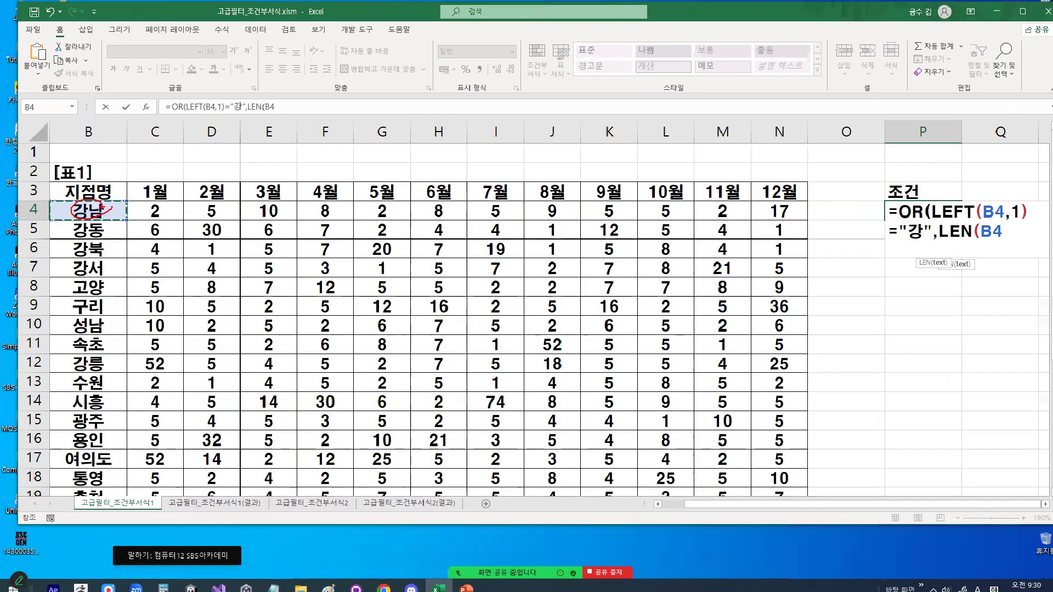
{"action": "type", "text": ")=3"}
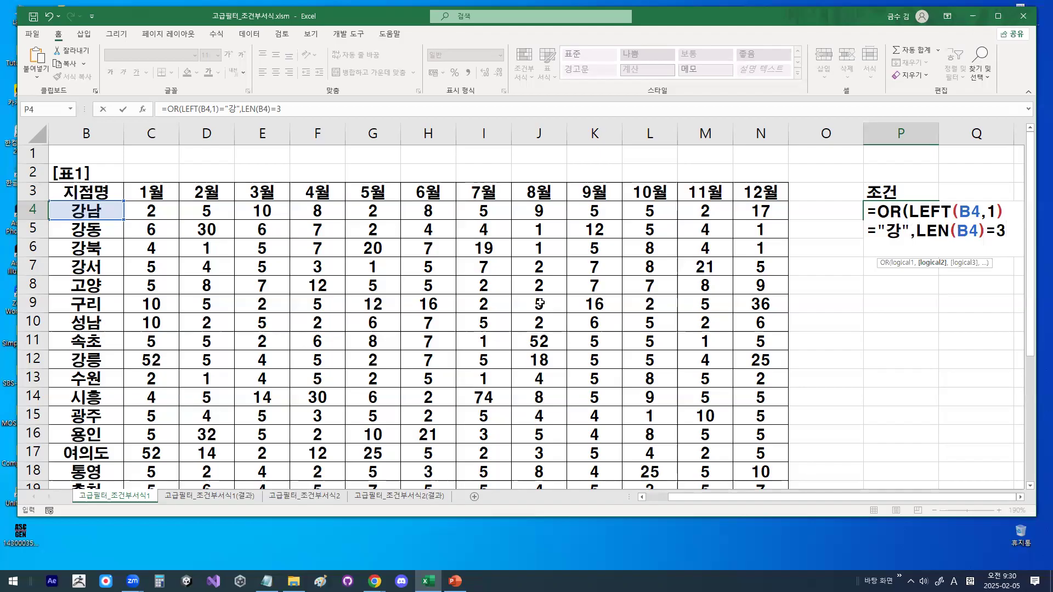
{"action": "type", "text": ")"}
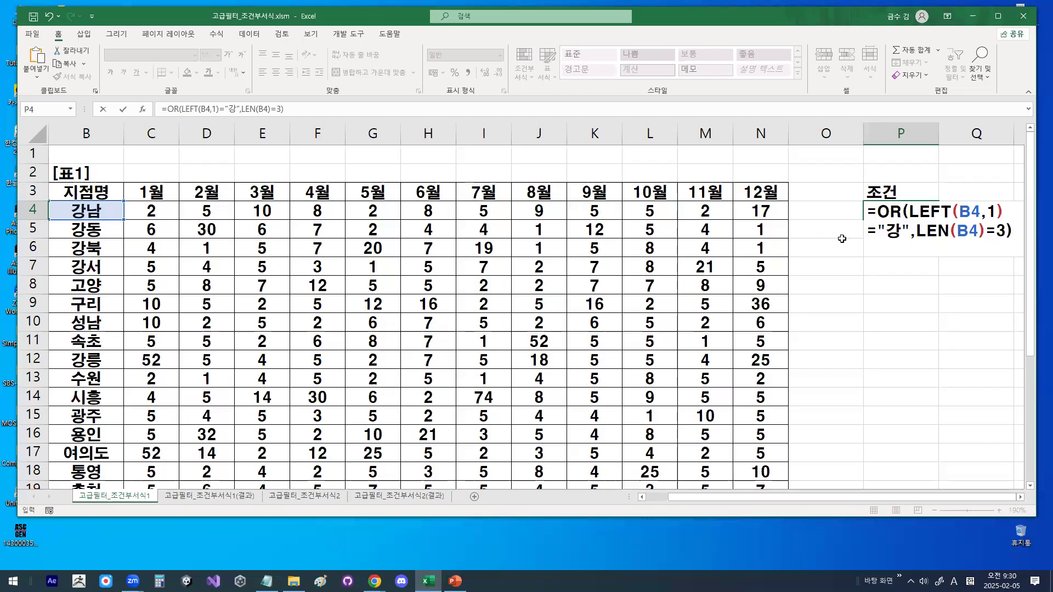
{"action": "key", "text": "Return"}
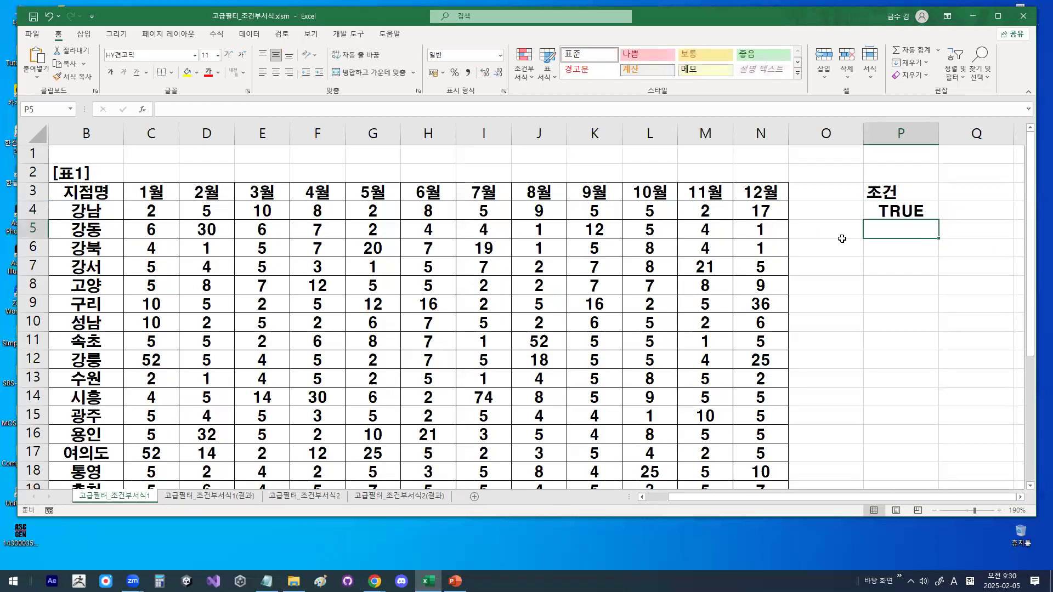
{"action": "mouse_move", "coordinate": [101, 218]}
{"action": "left_mouse_down"}
{"action": "mouse_move", "coordinate": [76, 226]}
{"action": "mouse_move", "coordinate": [104, 210]}
{"action": "mouse_move", "coordinate": [144, 215]}
{"action": "left_mouse_up"}
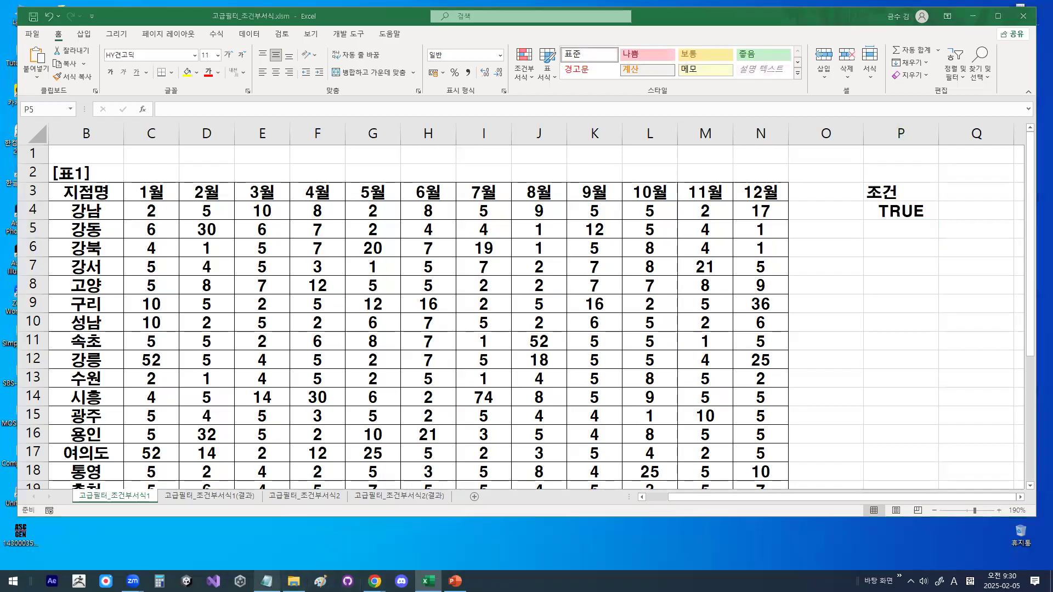
Switch to the Notepad notes and adjust the blank lines around the OR formula that references B4.
{"action": "left_click", "coordinate": [266, 581]}
{"action": "scroll", "coordinate": [266, 321], "scroll_direction": "down", "scroll_amount": 1}
{"action": "key", "text": "Delete"}
{"action": "key", "text": "Delete"}
{"action": "key", "text": "Delete"}
{"action": "key", "text": "Delete"}
{"action": "key", "text": "Delete"}
{"action": "key", "text": "Down"}
{"action": "key", "text": "Down"}
{"action": "key", "text": "Down"}
{"action": "key", "text": "Return"}
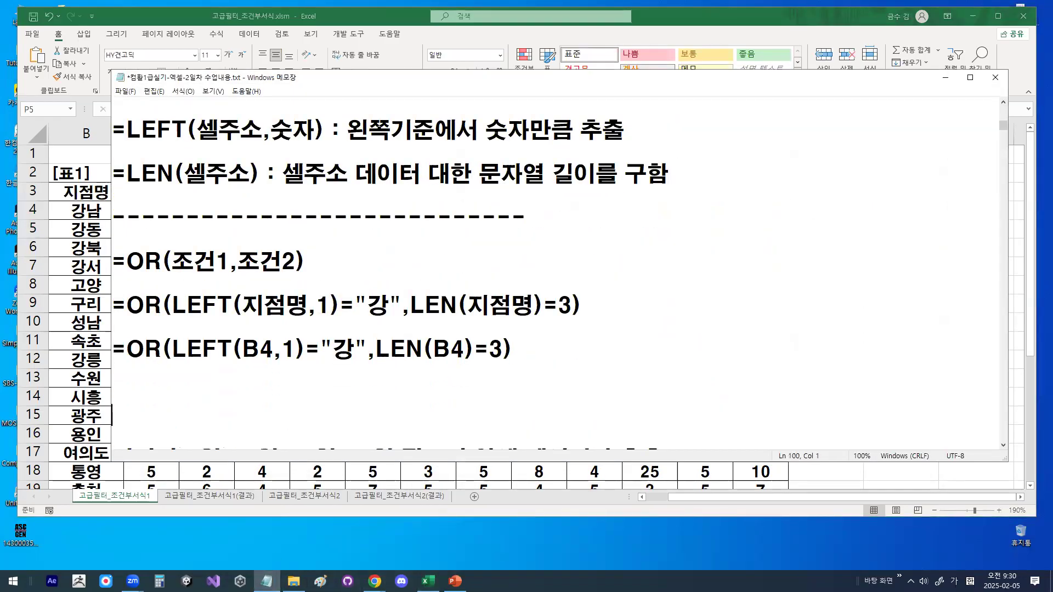
Mark both OR formulas and the 지점명,9월,10월,11월,12월 field list in the notes, then clear the markings and minimize the notes.
{"action": "scroll", "coordinate": [183, 307], "scroll_direction": "down", "scroll_amount": 1}
{"action": "left_click_drag", "start_coordinate": [94, 301], "coordinate": [579, 300]}
{"action": "left_click_drag", "start_coordinate": [104, 251], "coordinate": [303, 251]}
{"action": "left_click_drag", "start_coordinate": [388, 247], "coordinate": [578, 252]}
{"action": "left_click_drag", "start_coordinate": [526, 281], "coordinate": [567, 255]}
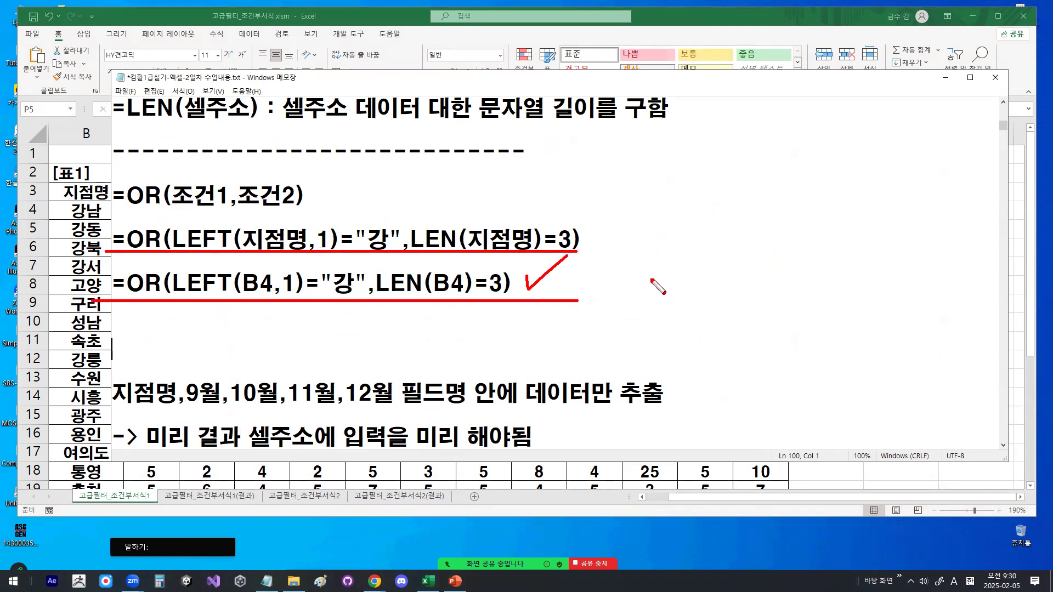
{"action": "left_click_drag", "start_coordinate": [121, 406], "coordinate": [395, 408]}
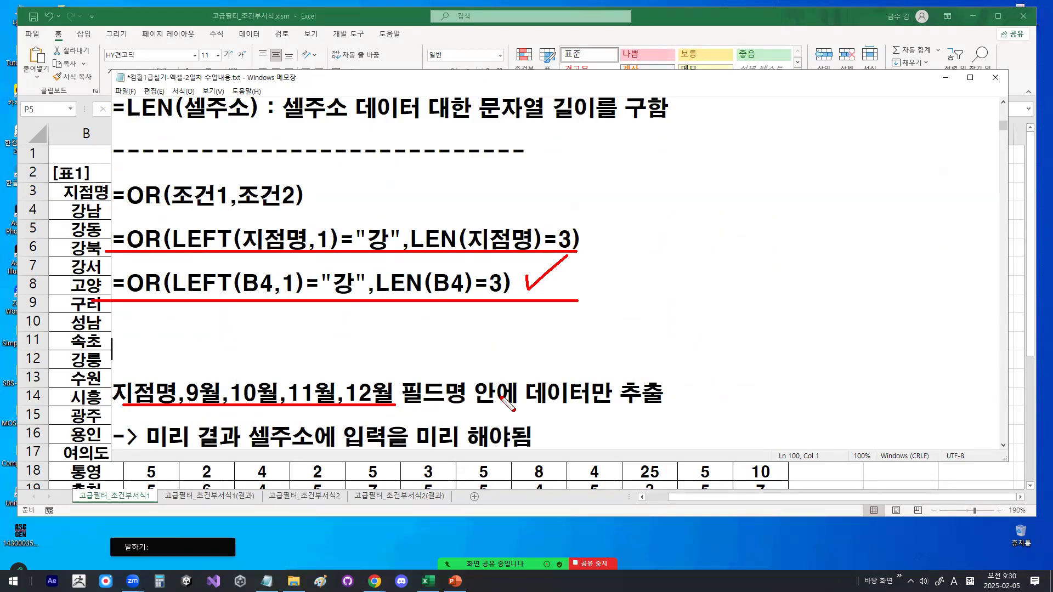
{"action": "key", "text": "Escape"}
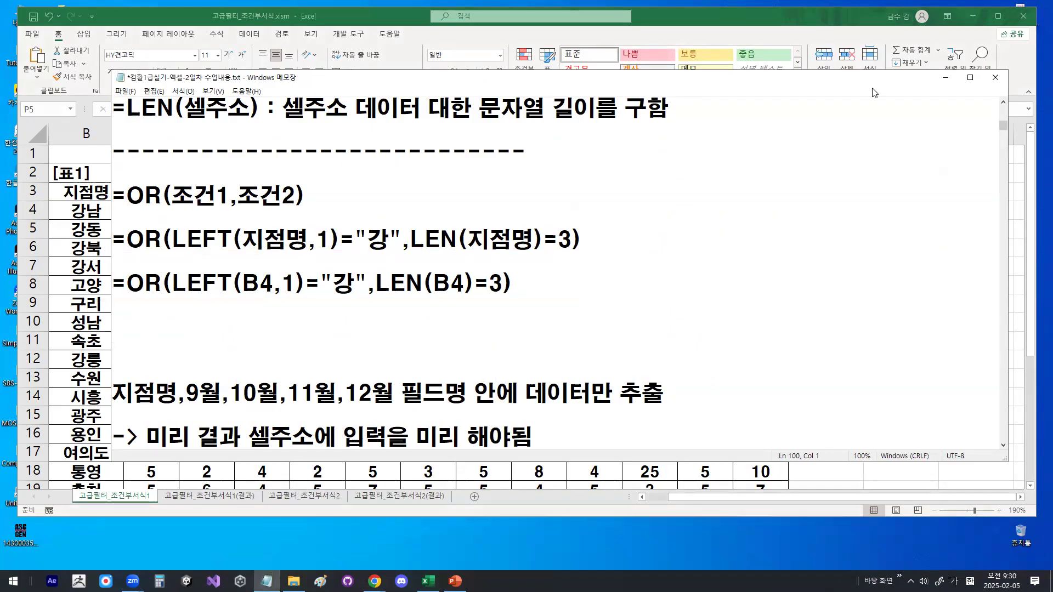
{"action": "left_click", "coordinate": [946, 79]}
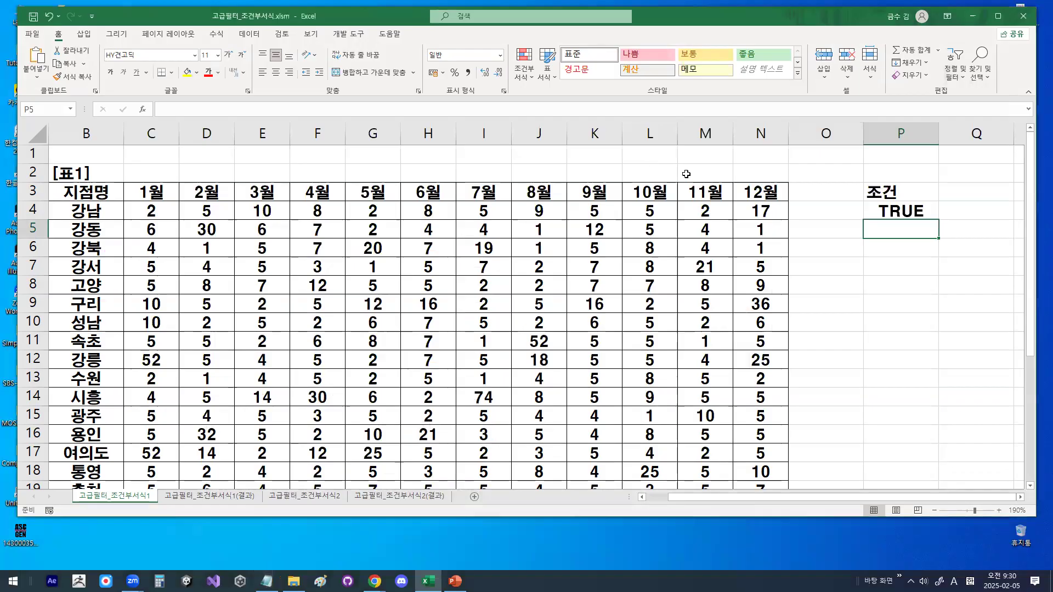
Copy the table headings 지점명, 9월, 10월, 11월 and 12월 from row 3 together.
{"action": "left_click", "coordinate": [94, 191]}
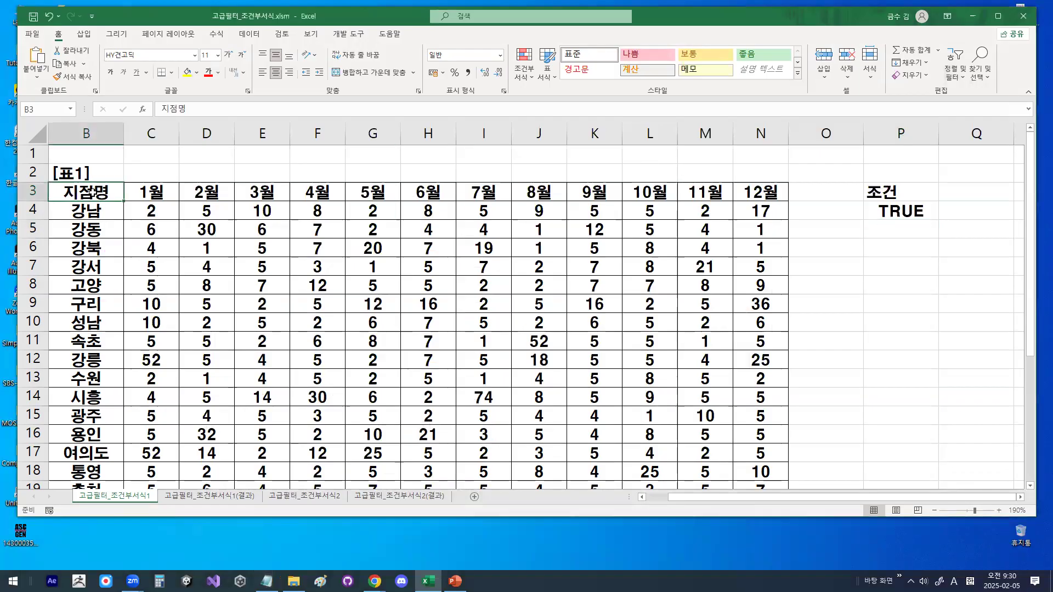
{"action": "mouse_move", "coordinate": [106, 198]}
{"action": "left_mouse_down"}
{"action": "mouse_move", "coordinate": [97, 176]}
{"action": "mouse_move", "coordinate": [99, 190]}
{"action": "left_mouse_up"}
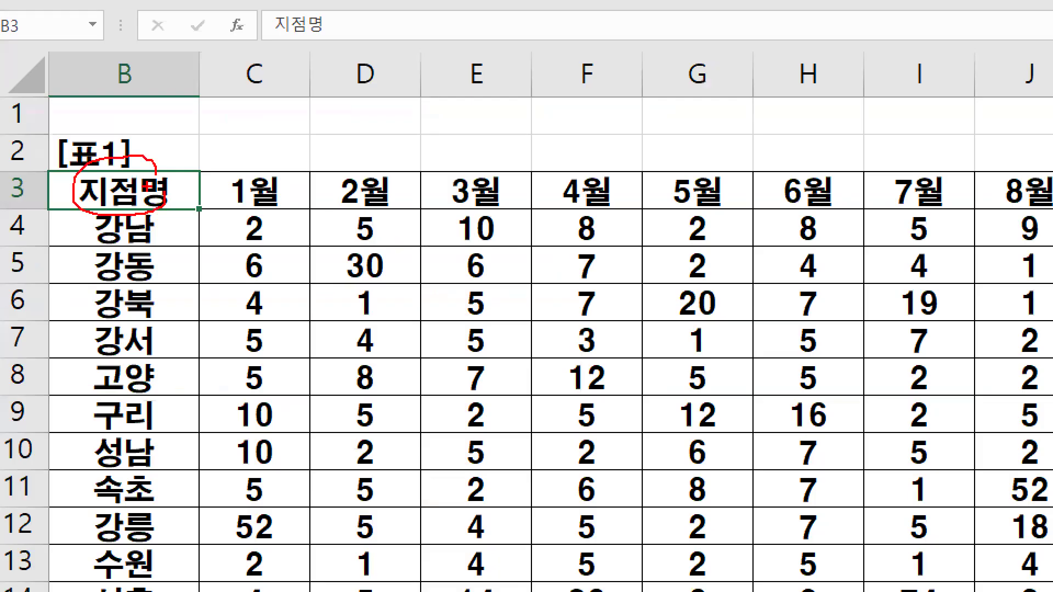
{"action": "key", "text": "Escape"}
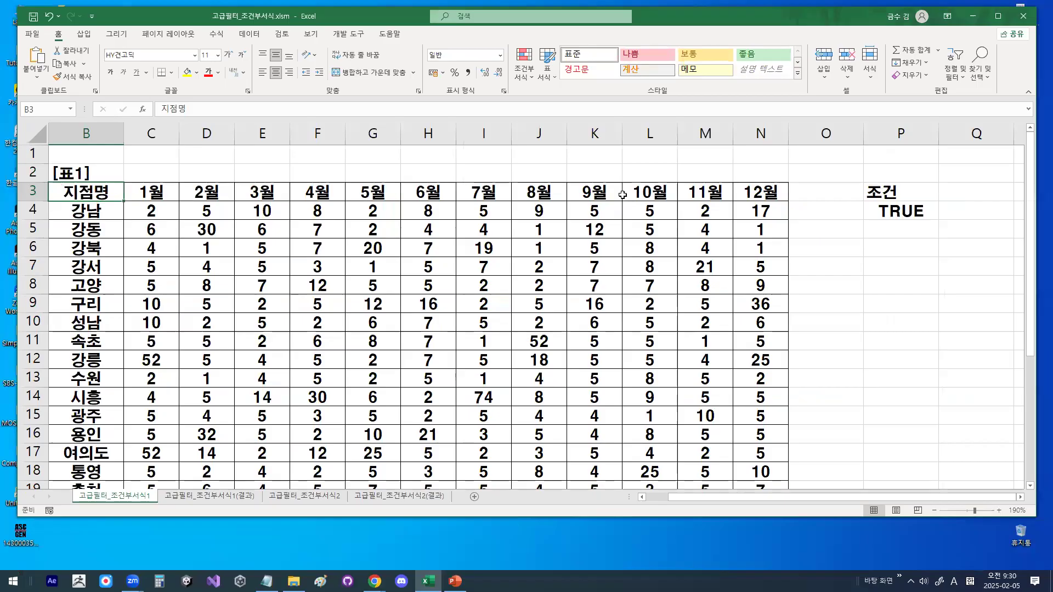
{"action": "left_click_drag", "start_coordinate": [596, 193], "coordinate": [758, 190]}
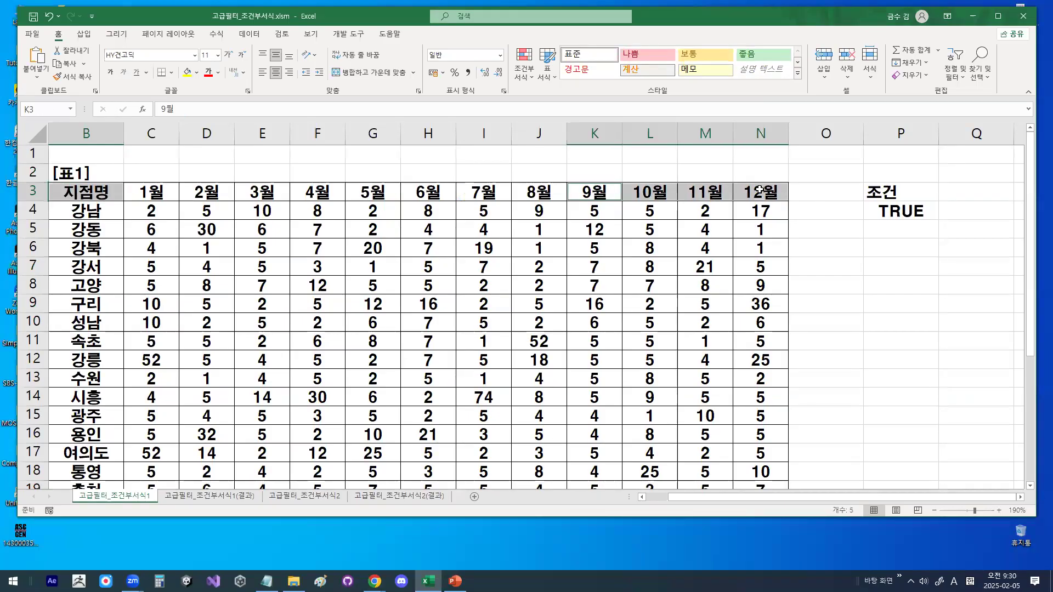
{"action": "key", "text": "ctrl+2"}
{"action": "mouse_move", "coordinate": [580, 200]}
{"action": "left_mouse_down"}
{"action": "mouse_move", "coordinate": [718, 201]}
{"action": "mouse_move", "coordinate": [720, 192]}
{"action": "mouse_move", "coordinate": [711, 209]}
{"action": "left_mouse_up"}
{"action": "key", "text": "Escape"}
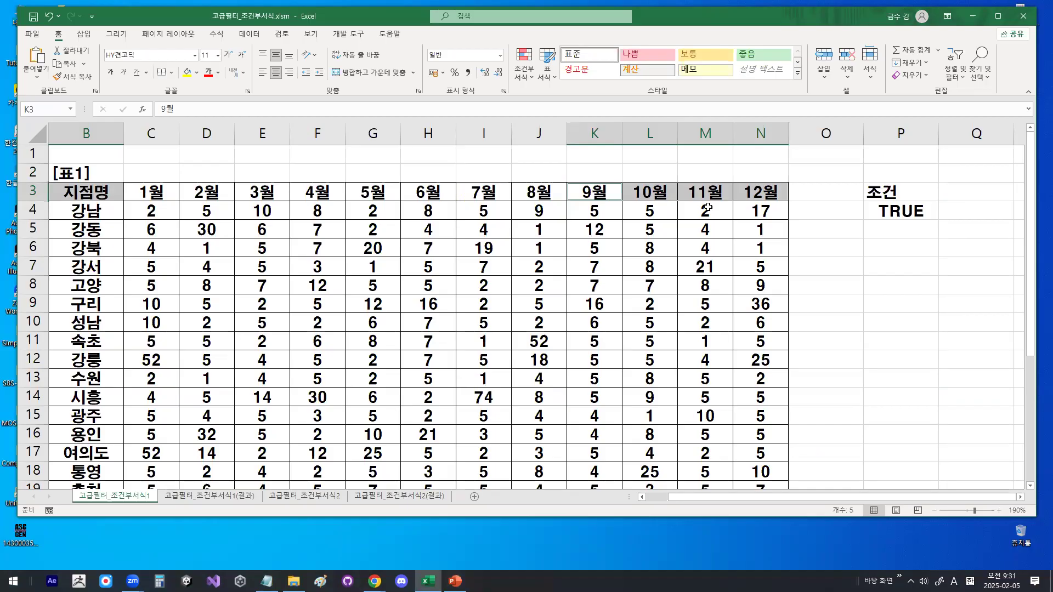
{"action": "key", "text": "ctrl+c"}
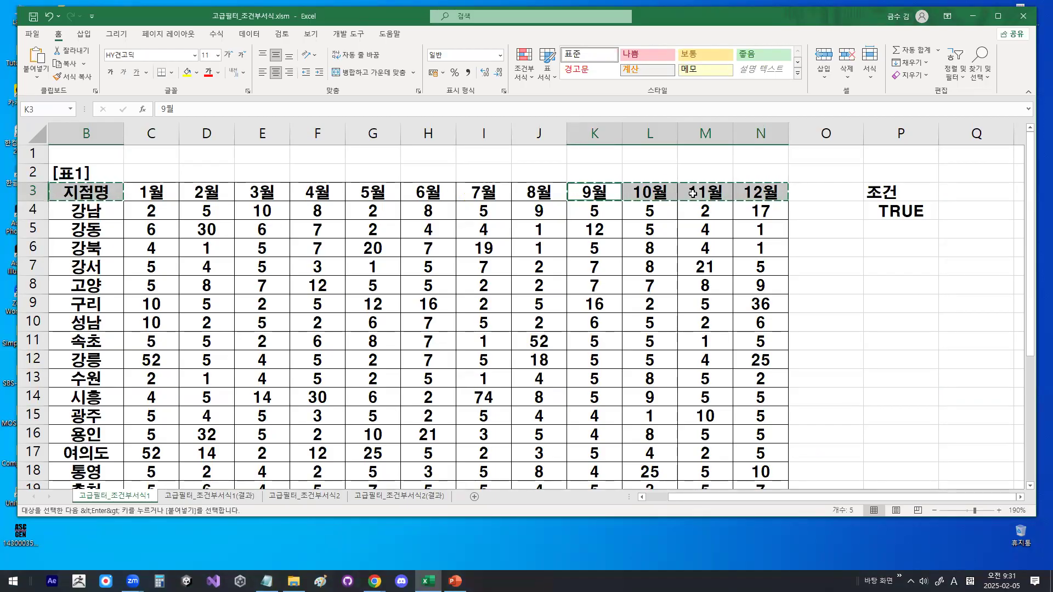
Paste the copied headings into row 6 starting at cell P6 and check the full heading row.
{"action": "left_click", "coordinate": [897, 246]}
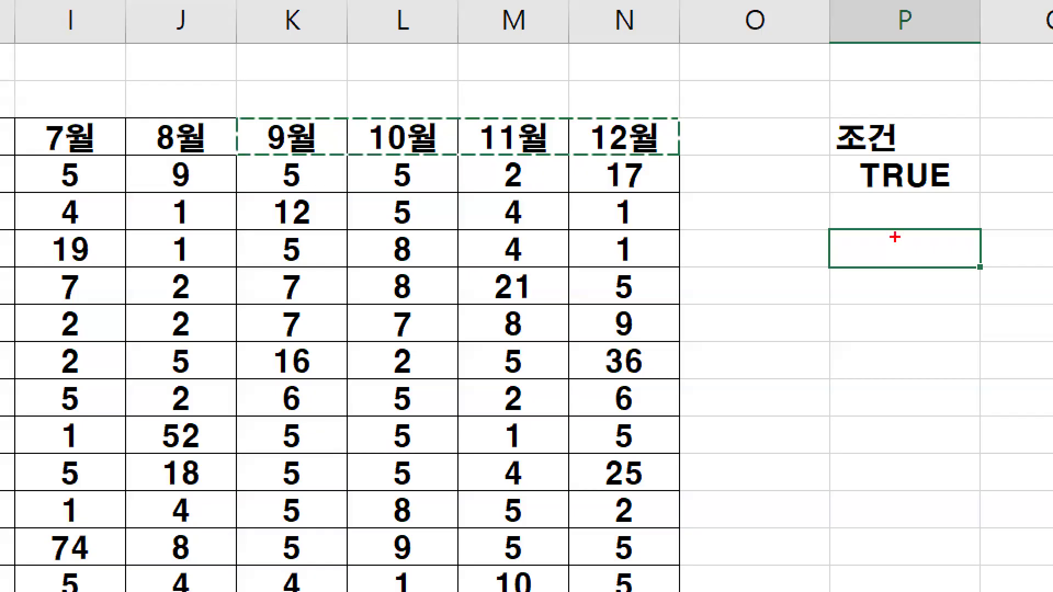
{"action": "left_click_drag", "start_coordinate": [893, 231], "coordinate": [915, 222]}
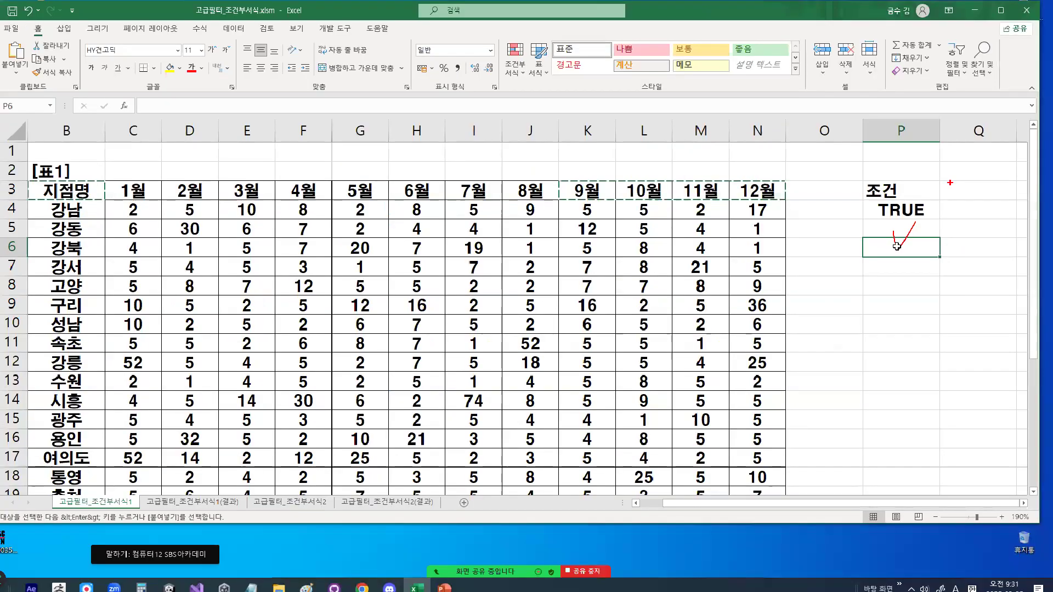
{"action": "key", "text": "ctrl+v"}
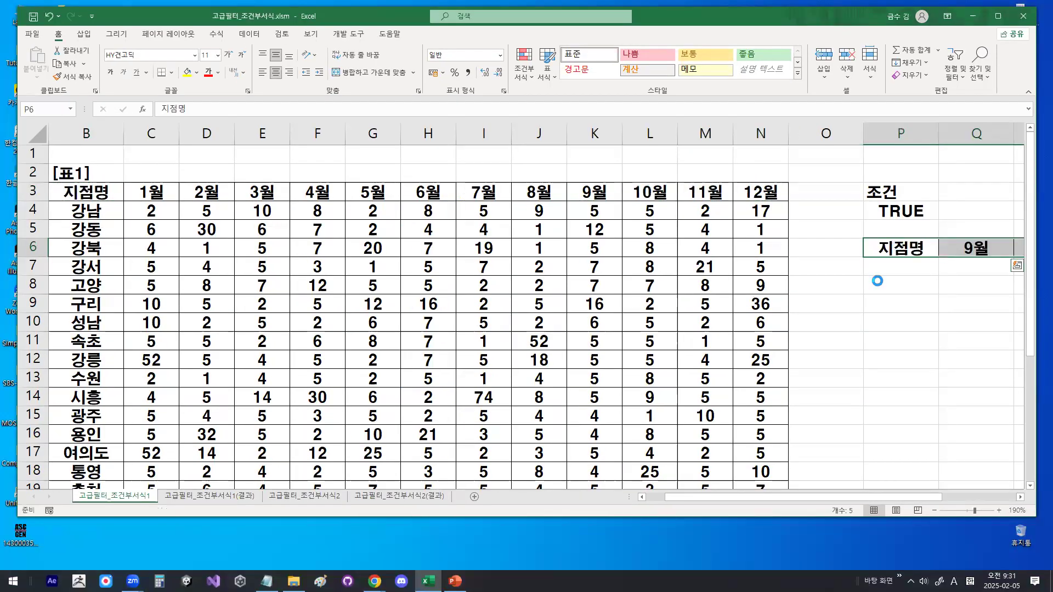
{"action": "left_click", "coordinate": [1020, 497]}
{"action": "left_click", "coordinate": [1020, 497]}
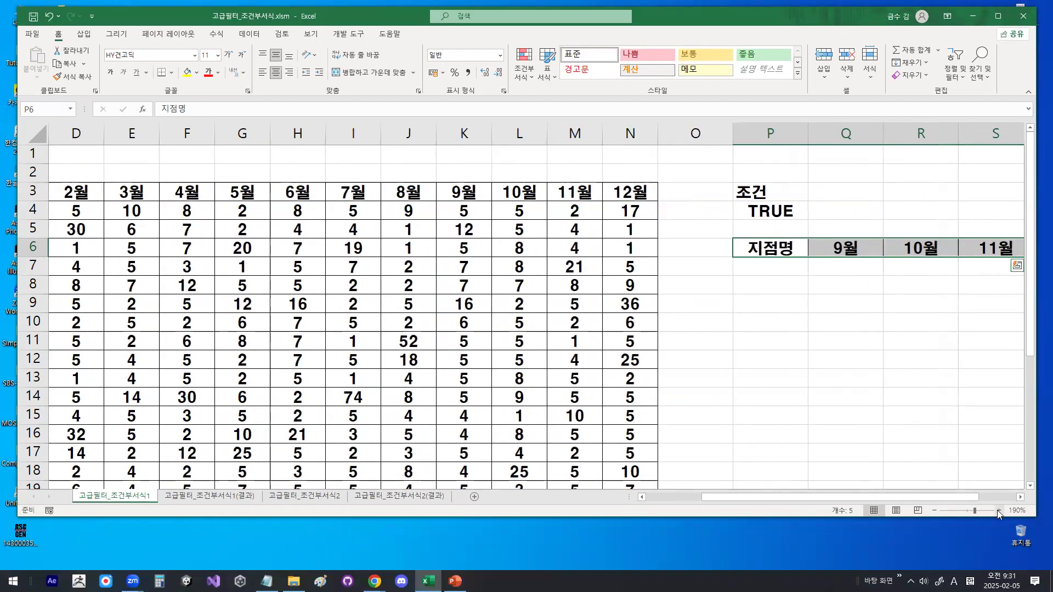
{"action": "left_click", "coordinate": [1020, 498]}
{"action": "left_click", "coordinate": [870, 357]}
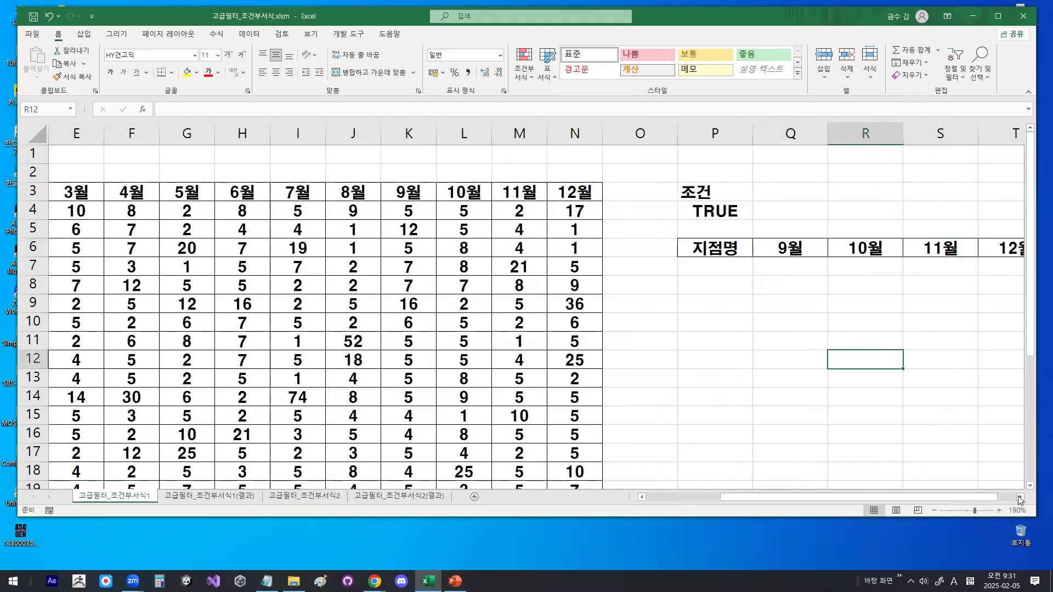
{"action": "left_click", "coordinate": [1020, 497]}
{"action": "left_click", "coordinate": [1020, 497]}
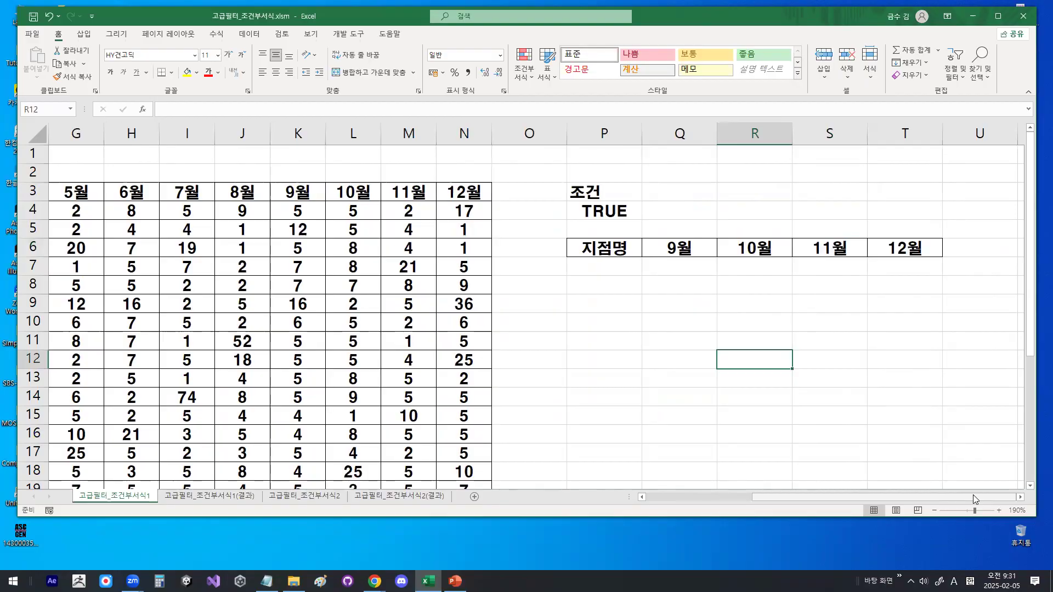
Select cell I9 inside the data table and open the Advanced Filter on it.
{"action": "left_click_drag", "start_coordinate": [973, 498], "coordinate": [832, 498]}
{"action": "left_click", "coordinate": [499, 305]}
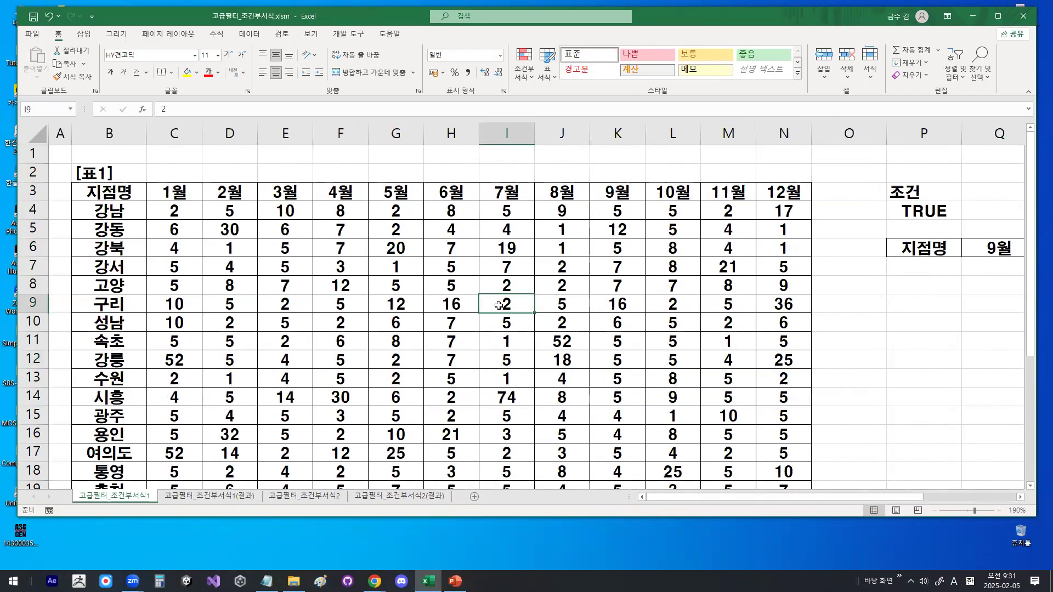
{"action": "left_click", "coordinate": [247, 35]}
{"action": "key", "text": "ctrl+1"}
{"action": "left_click", "coordinate": [245, 35]}
{"action": "mouse_move", "coordinate": [500, 192]}
{"action": "left_mouse_down"}
{"action": "mouse_move", "coordinate": [380, 187]}
{"action": "mouse_move", "coordinate": [468, 167]}
{"action": "mouse_move", "coordinate": [487, 190]}
{"action": "mouse_move", "coordinate": [472, 168]}
{"action": "mouse_move", "coordinate": [534, 150]}
{"action": "mouse_move", "coordinate": [496, 160]}
{"action": "mouse_move", "coordinate": [559, 67]}
{"action": "left_mouse_up"}
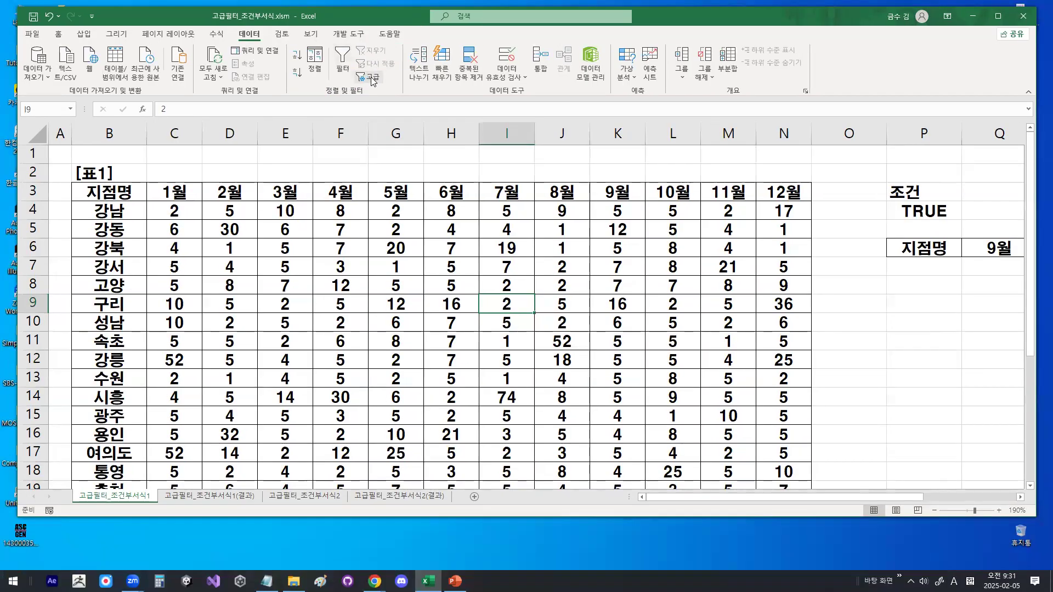
{"action": "left_click", "coordinate": [373, 79]}
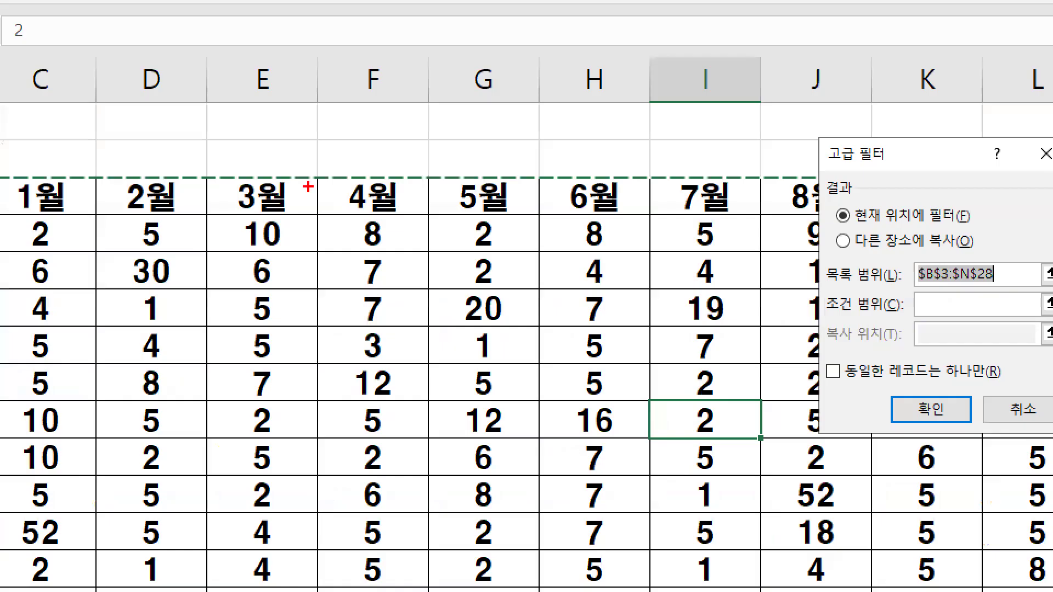
{"action": "mouse_move", "coordinate": [324, 175]}
{"action": "left_mouse_down"}
{"action": "mouse_move", "coordinate": [329, 184]}
{"action": "mouse_move", "coordinate": [382, 112]}
{"action": "left_mouse_up"}
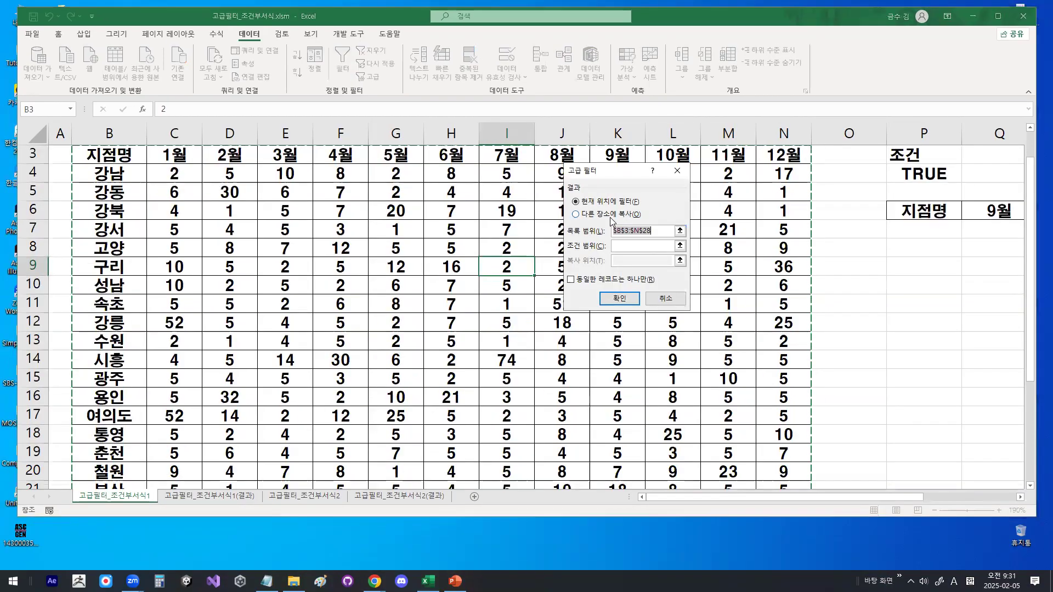
Choose to copy the filter results to another location and set the criteria range to P3:P4.
{"action": "left_click", "coordinate": [581, 214]}
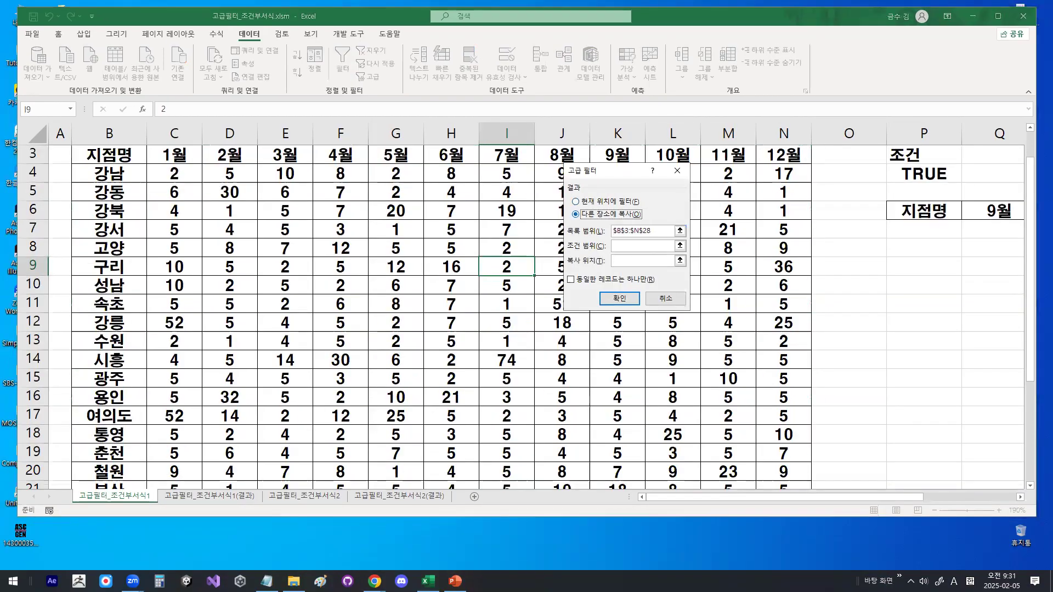
{"action": "left_click_drag", "start_coordinate": [581, 222], "coordinate": [633, 221]}
{"action": "mouse_move", "coordinate": [519, 286]}
{"action": "left_mouse_down"}
{"action": "mouse_move", "coordinate": [585, 286]}
{"action": "mouse_move", "coordinate": [630, 251]}
{"action": "left_mouse_up"}
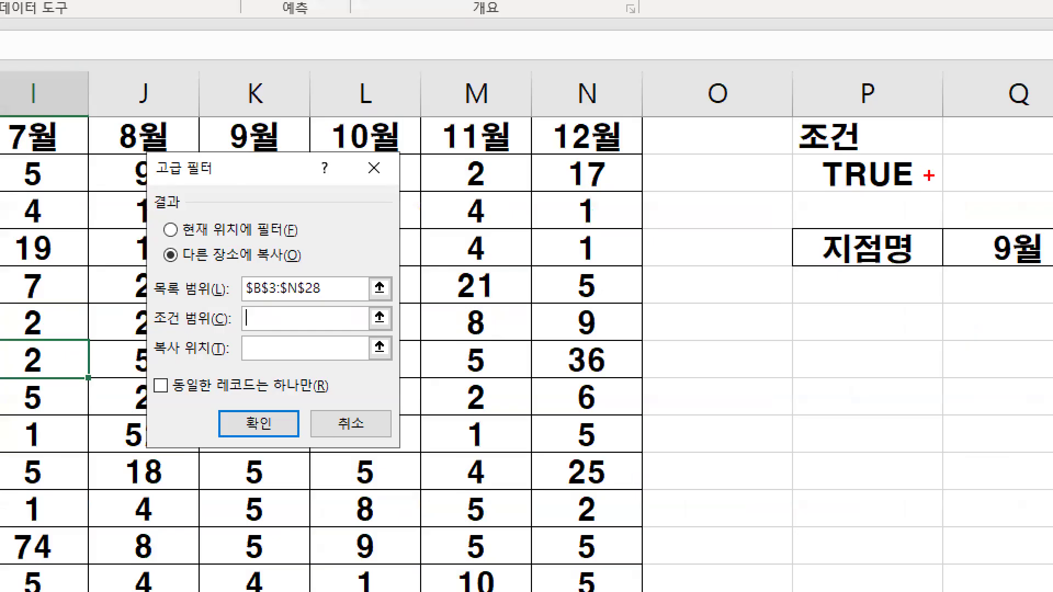
{"action": "mouse_move", "coordinate": [928, 175]}
{"action": "left_mouse_down"}
{"action": "mouse_move", "coordinate": [834, 202]}
{"action": "mouse_move", "coordinate": [888, 98]}
{"action": "mouse_move", "coordinate": [921, 174]}
{"action": "left_mouse_up"}
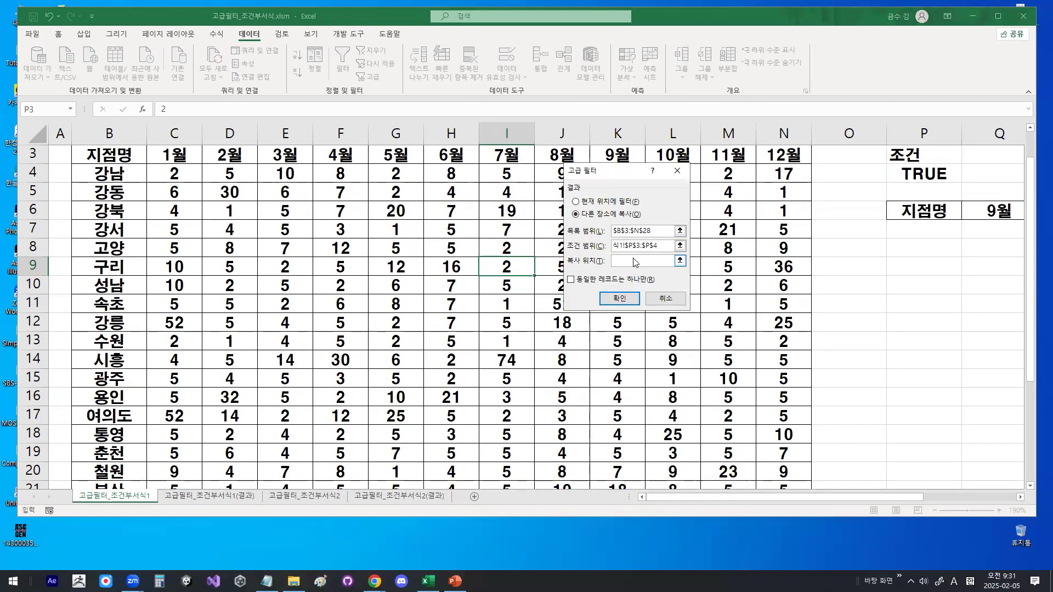
Set the copy-to range to the pasted headings P6:T6, moving the Advanced Filter dialog clear of them.
{"action": "left_click", "coordinate": [633, 261]}
{"action": "left_click", "coordinate": [1020, 497]}
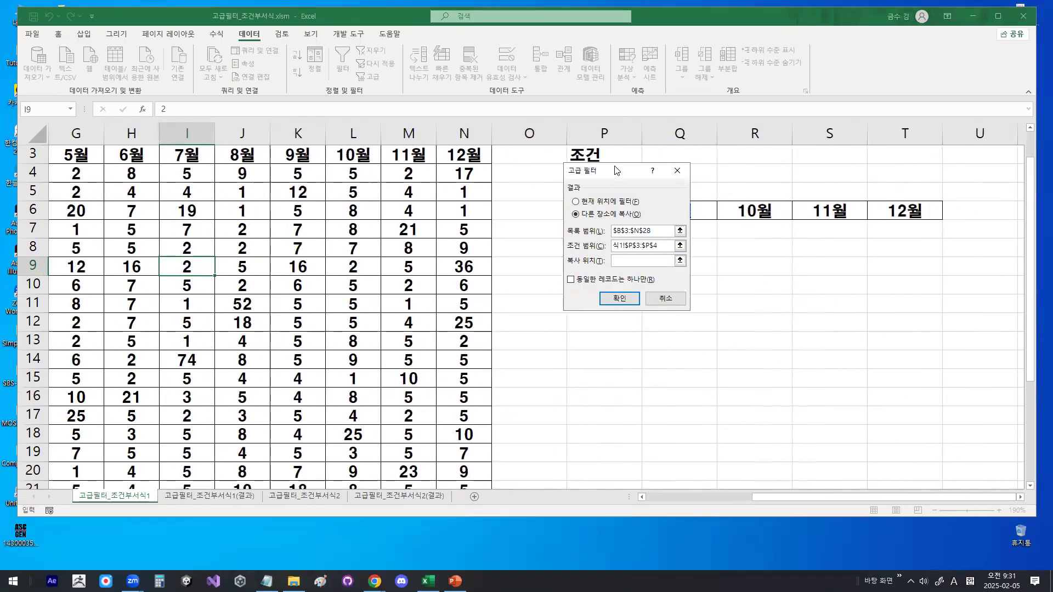
{"action": "left_click_drag", "start_coordinate": [617, 171], "coordinate": [691, 388]}
{"action": "left_click_drag", "start_coordinate": [612, 212], "coordinate": [896, 210]}
{"action": "mouse_move", "coordinate": [832, 191]}
{"action": "left_mouse_down"}
{"action": "mouse_move", "coordinate": [832, 201]}
{"action": "mouse_move", "coordinate": [855, 170]}
{"action": "left_mouse_up"}
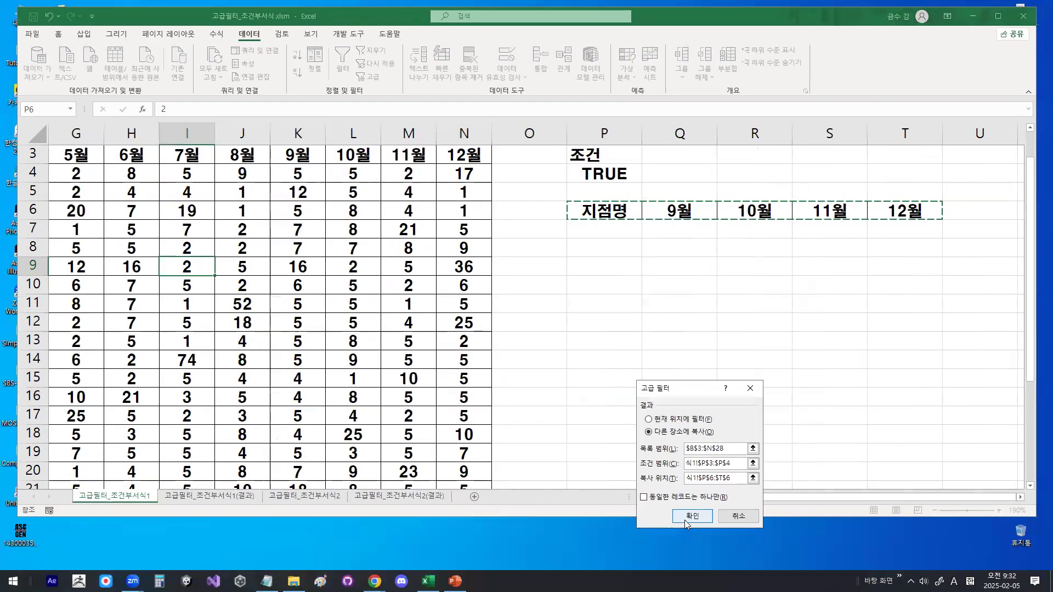
Run the advanced filter with the chosen ranges and compare the extracted rows with the 고급필터_조건부서식1(결과) sheet.
{"action": "left_click", "coordinate": [686, 519]}
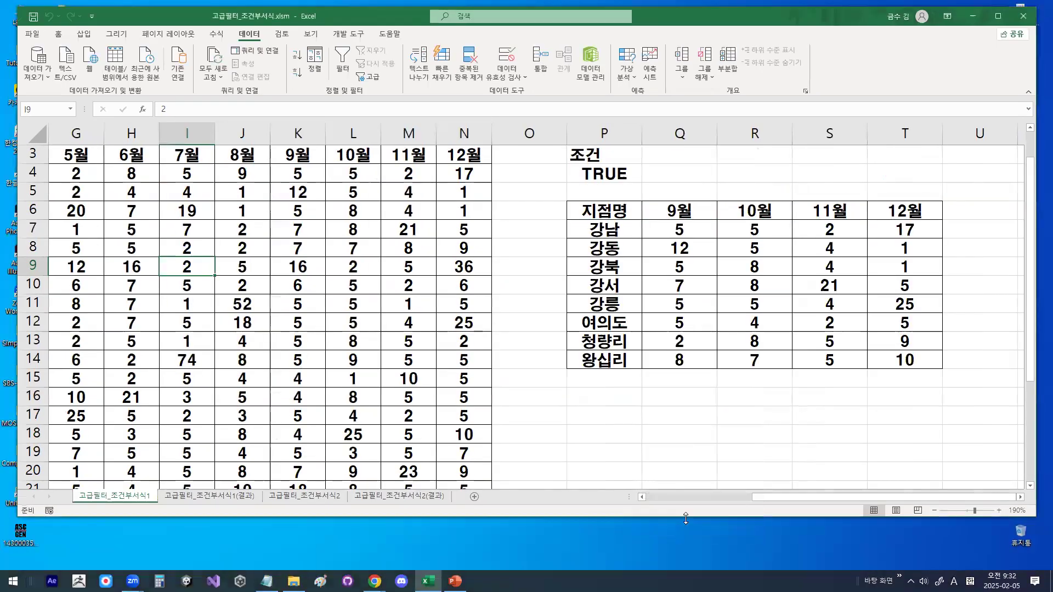
{"action": "left_click", "coordinate": [694, 241]}
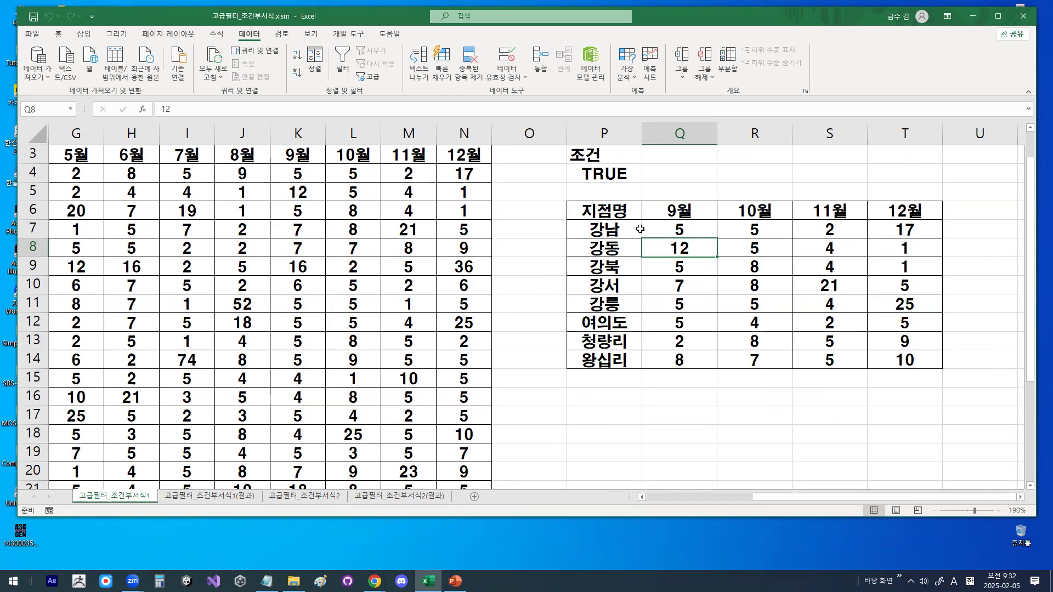
{"action": "left_click", "coordinate": [222, 498]}
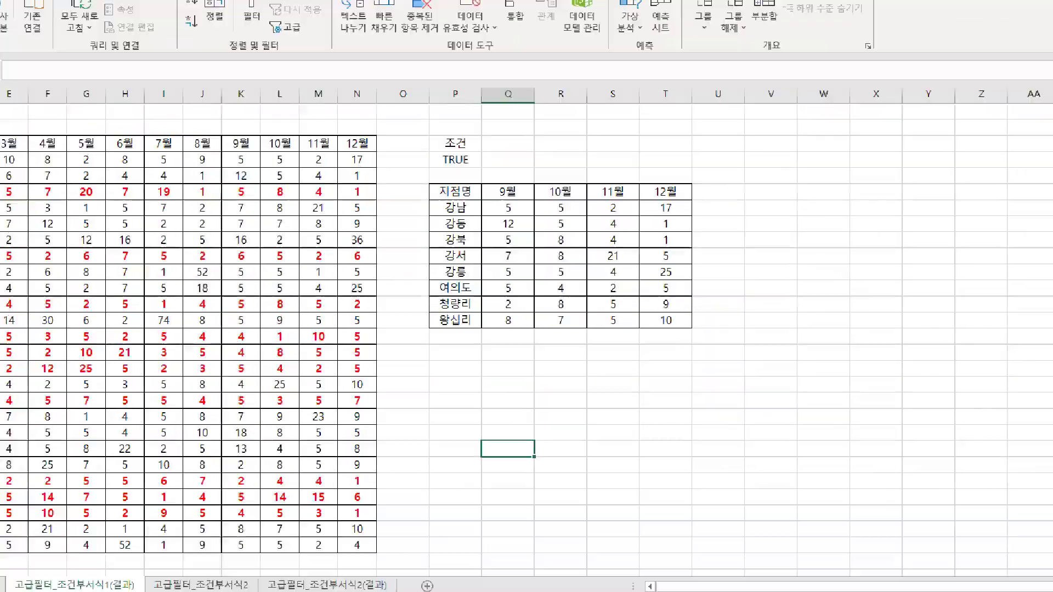
{"action": "left_click_drag", "start_coordinate": [774, 246], "coordinate": [726, 259]}
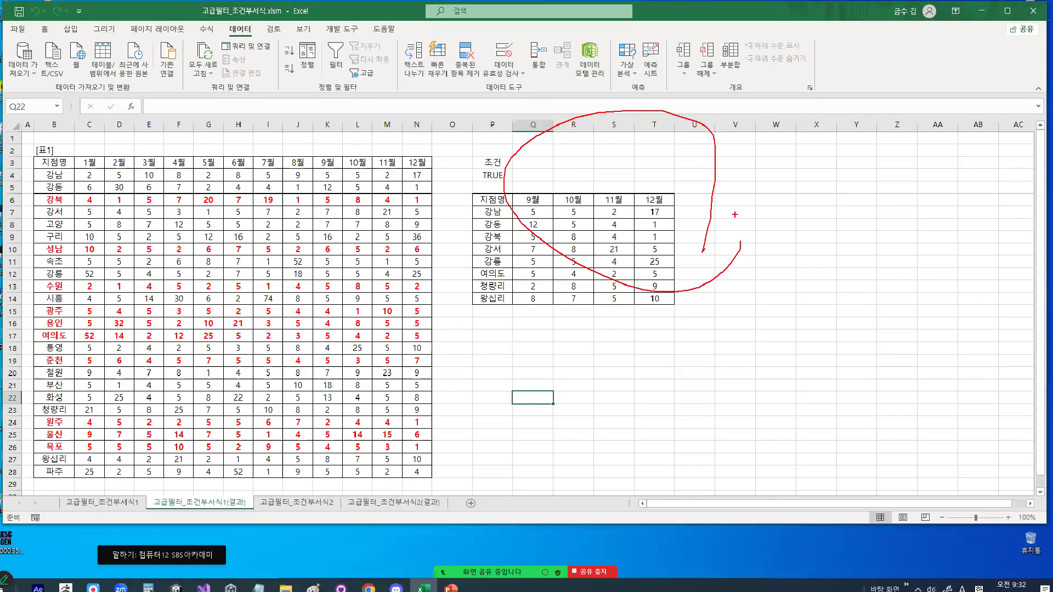
Open the 고급필터_조건부서식2 sheet and set the font of all its cells to HY견고딕.
{"action": "left_click", "coordinate": [290, 502]}
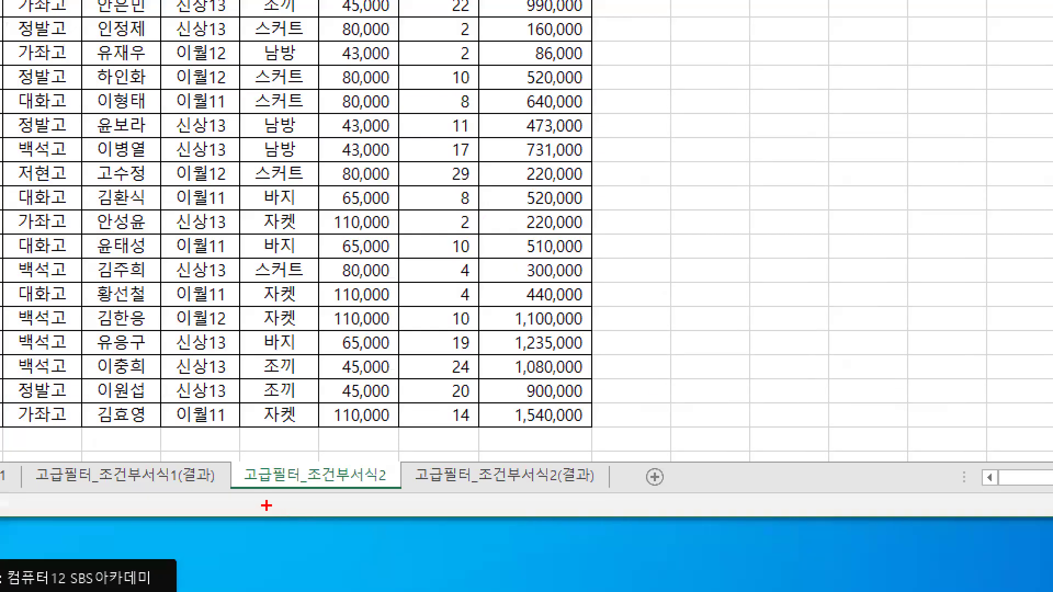
{"action": "left_click_drag", "start_coordinate": [239, 488], "coordinate": [396, 481]}
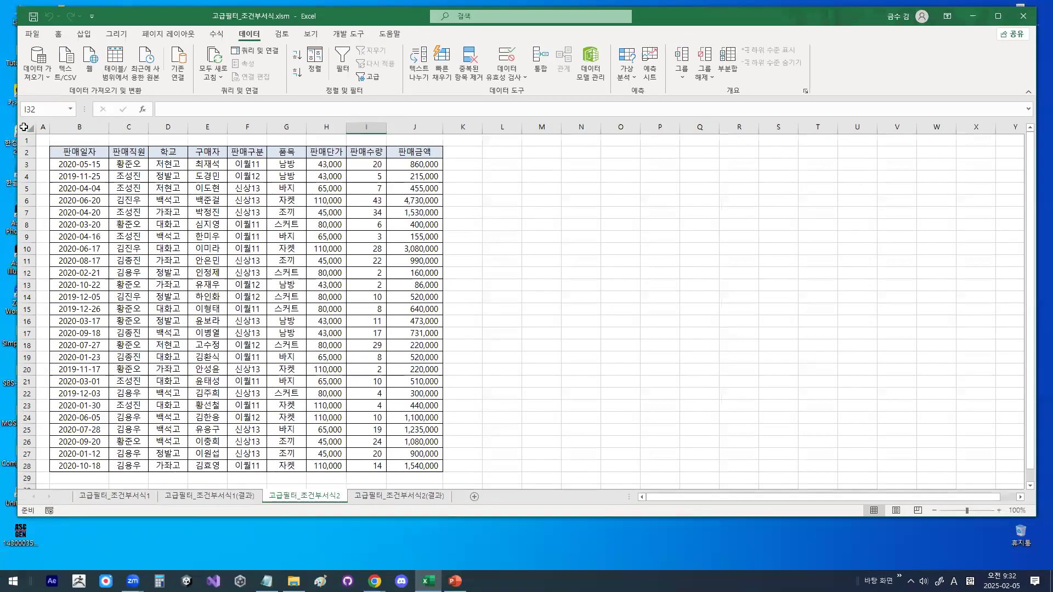
{"action": "left_click", "coordinate": [31, 128]}
{"action": "left_click", "coordinate": [58, 32]}
{"action": "left_click", "coordinate": [194, 55]}
{"action": "left_click", "coordinate": [183, 163]}
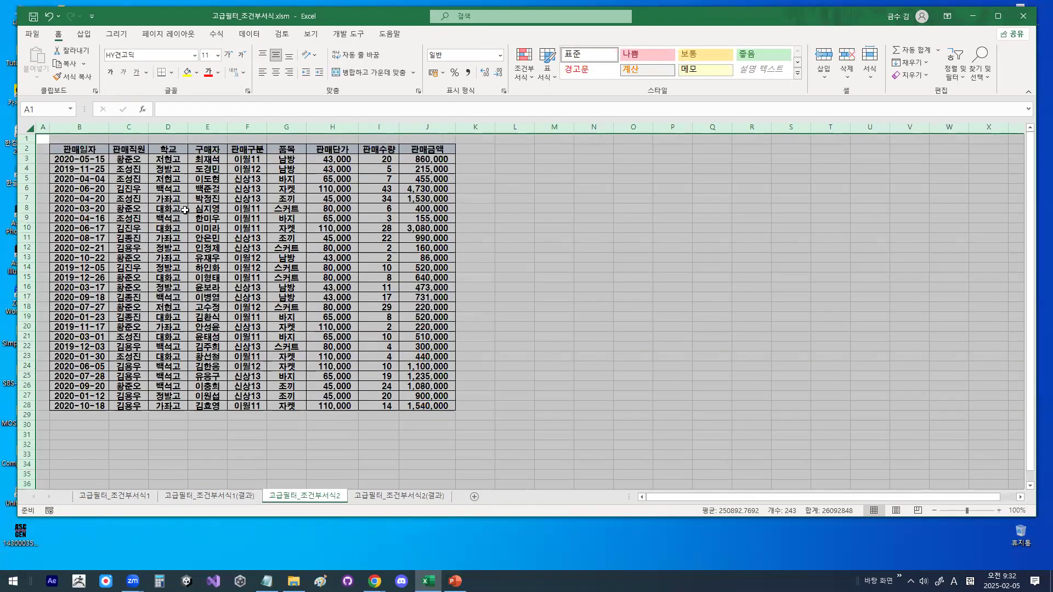
{"action": "left_click", "coordinate": [185, 210]}
{"action": "scroll", "coordinate": [185, 211], "scroll_direction": "up", "scroll_amount": 3}
{"action": "scroll", "coordinate": [185, 210], "scroll_direction": "up", "scroll_amount": 2}
{"action": "left_click", "coordinate": [228, 202]}
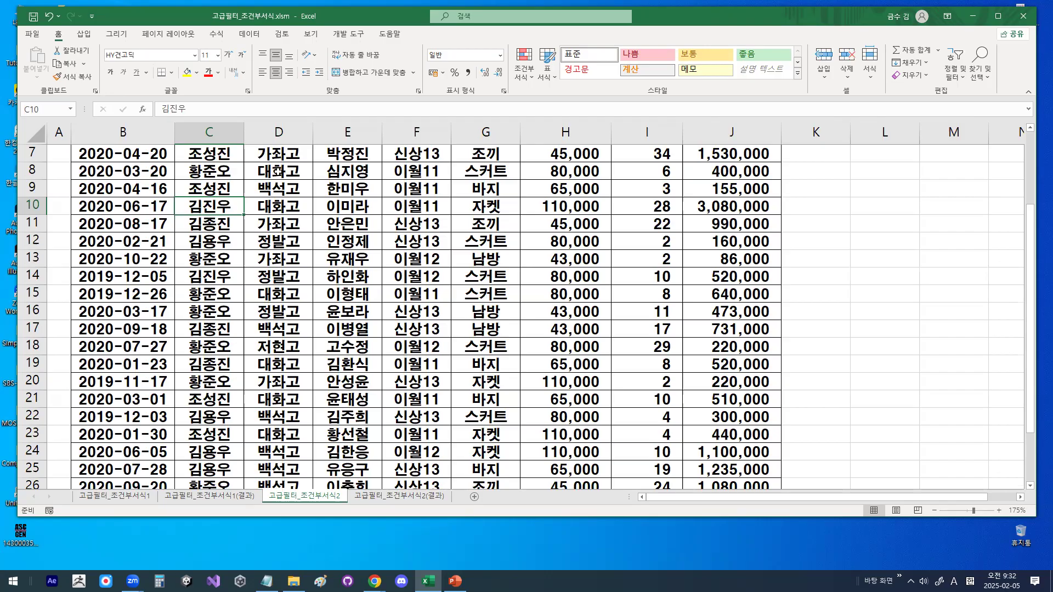
{"action": "left_click_drag", "start_coordinate": [643, 178], "coordinate": [532, 285]}
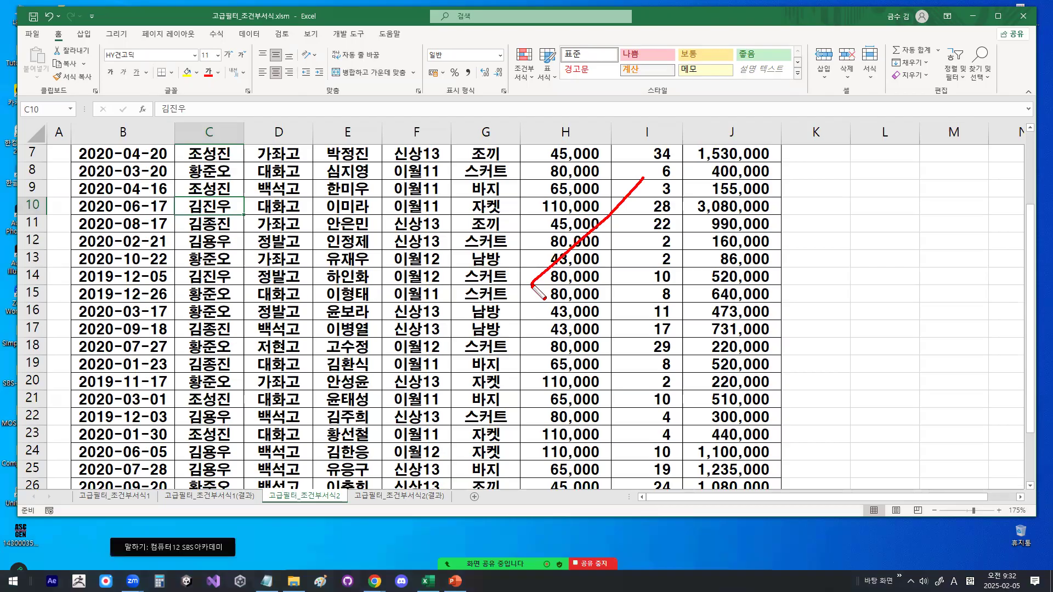
{"action": "left_click", "coordinate": [525, 182]}
{"action": "mouse_move", "coordinate": [527, 191]}
{"action": "left_mouse_down"}
{"action": "mouse_move", "coordinate": [545, 218]}
{"action": "mouse_move", "coordinate": [506, 197]}
{"action": "mouse_move", "coordinate": [527, 175]}
{"action": "mouse_move", "coordinate": [525, 185]}
{"action": "left_mouse_up"}
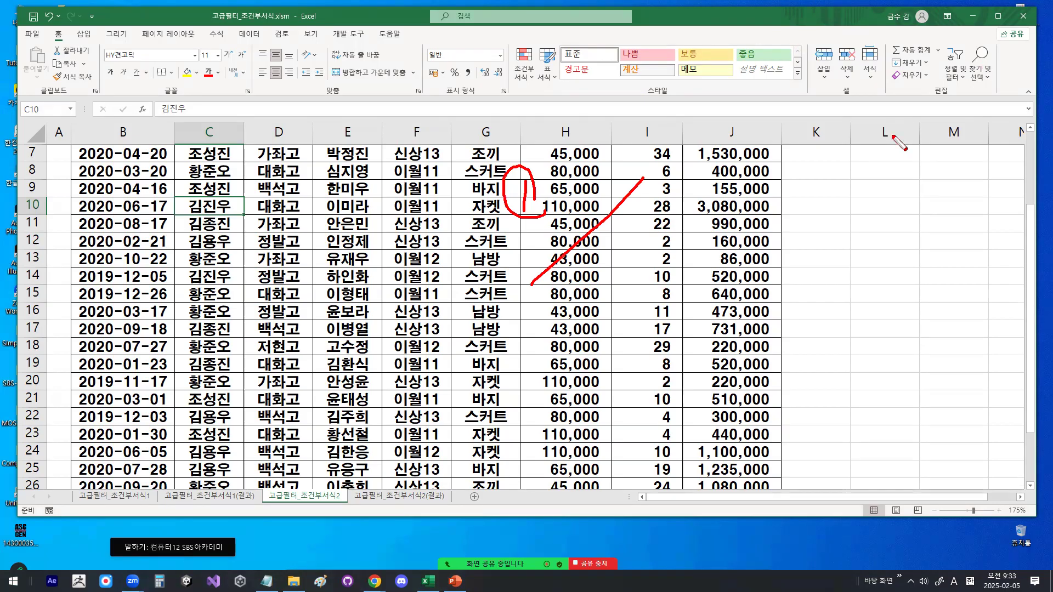
{"action": "left_click_drag", "start_coordinate": [957, 160], "coordinate": [828, 308]}
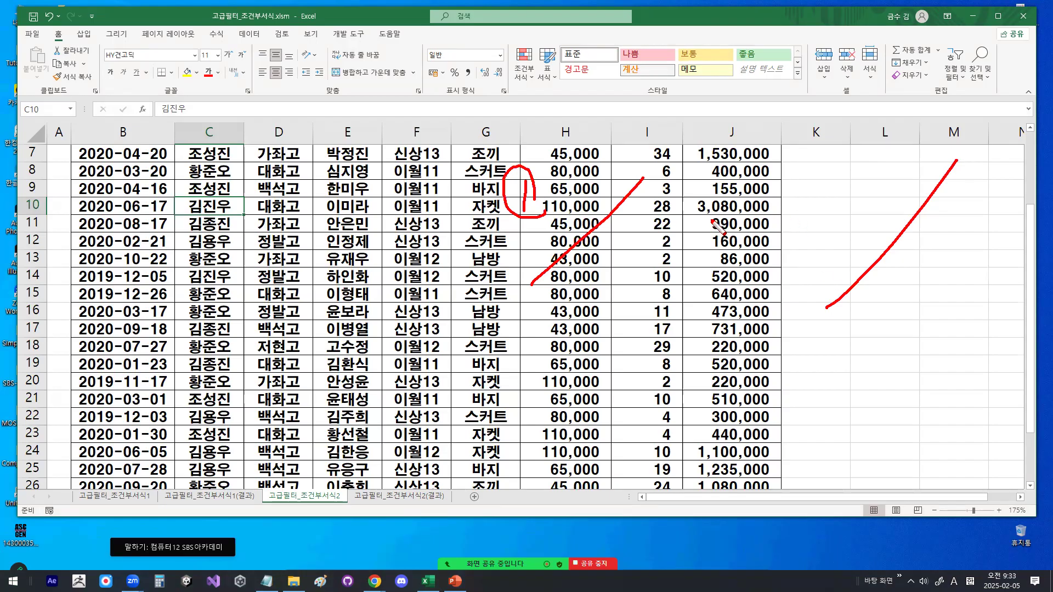
{"action": "mouse_move", "coordinate": [696, 173]}
{"action": "left_mouse_down"}
{"action": "mouse_move", "coordinate": [719, 196]}
{"action": "mouse_move", "coordinate": [705, 222]}
{"action": "mouse_move", "coordinate": [735, 160]}
{"action": "mouse_move", "coordinate": [740, 199]}
{"action": "left_mouse_up"}
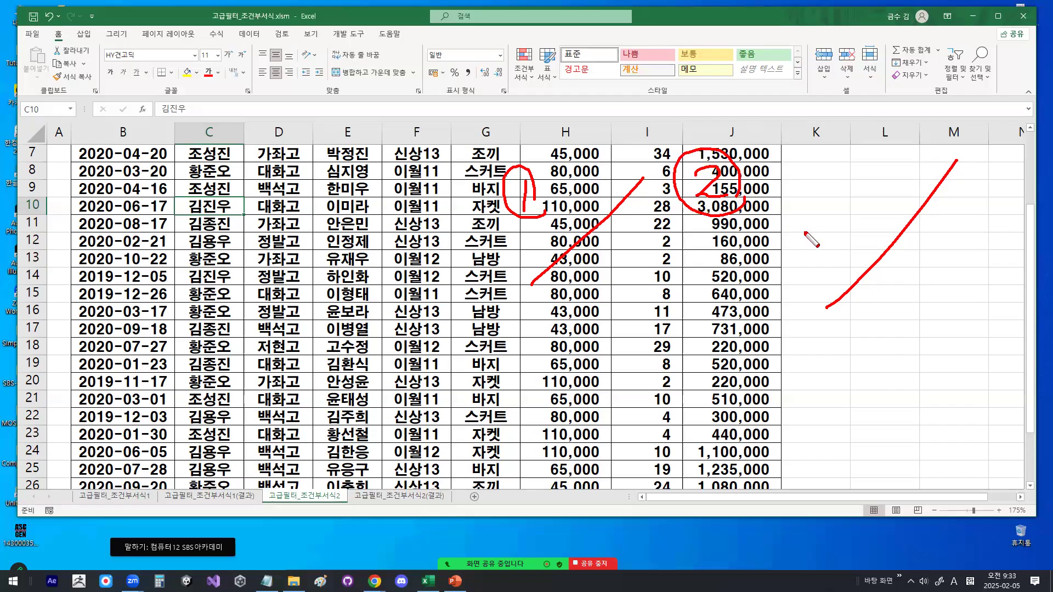
{"action": "left_click_drag", "start_coordinate": [655, 162], "coordinate": [560, 262]}
{"action": "left_click_drag", "start_coordinate": [960, 157], "coordinate": [861, 297]}
{"action": "mouse_move", "coordinate": [738, 164]}
{"action": "left_mouse_down"}
{"action": "mouse_move", "coordinate": [834, 155]}
{"action": "mouse_move", "coordinate": [891, 195]}
{"action": "mouse_move", "coordinate": [869, 218]}
{"action": "mouse_move", "coordinate": [908, 184]}
{"action": "mouse_move", "coordinate": [900, 200]}
{"action": "left_mouse_up"}
{"action": "mouse_move", "coordinate": [747, 240]}
{"action": "left_mouse_down"}
{"action": "mouse_move", "coordinate": [834, 235]}
{"action": "mouse_move", "coordinate": [772, 248]}
{"action": "mouse_move", "coordinate": [790, 285]}
{"action": "left_mouse_up"}
{"action": "left_click_drag", "start_coordinate": [791, 242], "coordinate": [827, 278]}
{"action": "mouse_move", "coordinate": [702, 130]}
{"action": "left_mouse_down"}
{"action": "mouse_move", "coordinate": [724, 131]}
{"action": "mouse_move", "coordinate": [738, 105]}
{"action": "left_mouse_up"}
{"action": "left_click_drag", "start_coordinate": [859, 116], "coordinate": [908, 87]}
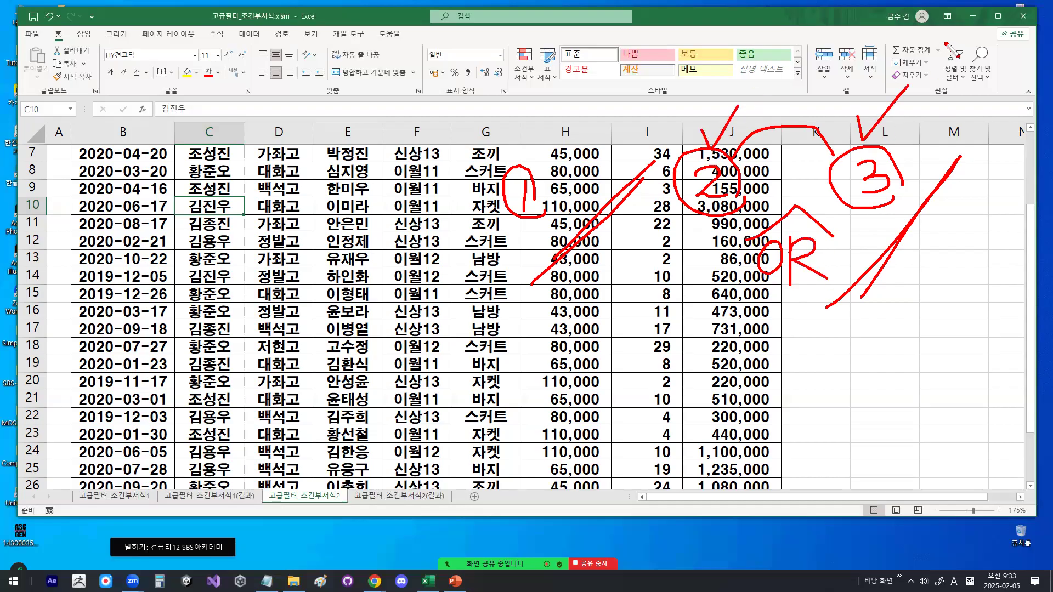
{"action": "mouse_move", "coordinate": [496, 320]}
{"action": "left_mouse_down"}
{"action": "mouse_move", "coordinate": [496, 372]}
{"action": "mouse_move", "coordinate": [516, 378]}
{"action": "mouse_move", "coordinate": [513, 359]}
{"action": "left_mouse_up"}
{"action": "left_click_drag", "start_coordinate": [737, 332], "coordinate": [738, 403]}
{"action": "mouse_move", "coordinate": [738, 335]}
{"action": "left_mouse_down"}
{"action": "mouse_move", "coordinate": [752, 365]}
{"action": "mouse_move", "coordinate": [744, 407]}
{"action": "left_mouse_up"}
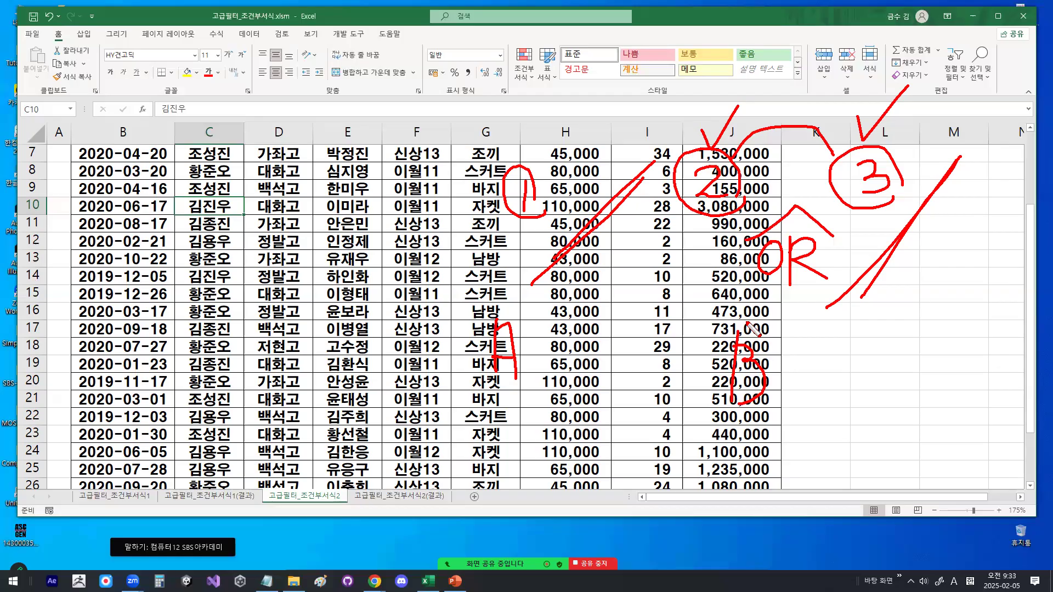
{"action": "mouse_move", "coordinate": [974, 210]}
{"action": "left_mouse_down"}
{"action": "mouse_move", "coordinate": [972, 245]}
{"action": "mouse_move", "coordinate": [990, 245]}
{"action": "mouse_move", "coordinate": [971, 264]}
{"action": "mouse_move", "coordinate": [940, 254]}
{"action": "mouse_move", "coordinate": [1023, 208]}
{"action": "mouse_move", "coordinate": [1019, 257]}
{"action": "left_mouse_up"}
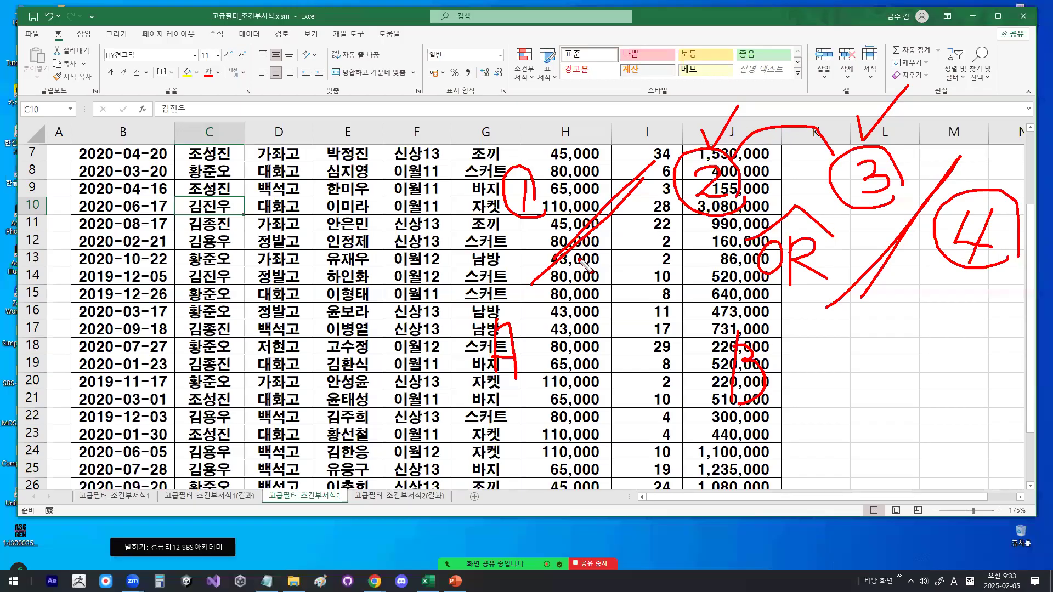
{"action": "mouse_move", "coordinate": [994, 354]}
{"action": "left_mouse_down"}
{"action": "mouse_move", "coordinate": [954, 334]}
{"action": "mouse_move", "coordinate": [998, 395]}
{"action": "left_mouse_up"}
{"action": "left_click_drag", "start_coordinate": [452, 405], "coordinate": [532, 407]}
{"action": "left_click_drag", "start_coordinate": [672, 419], "coordinate": [746, 421]}
{"action": "left_click_drag", "start_coordinate": [884, 419], "coordinate": [1015, 428]}
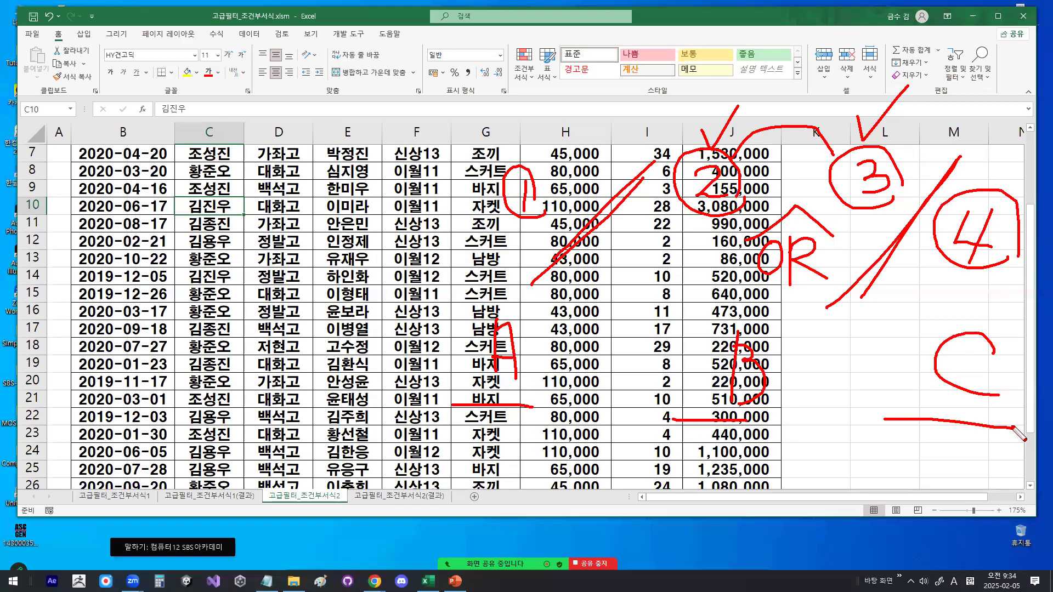
{"action": "mouse_move", "coordinate": [782, 406]}
{"action": "left_mouse_down"}
{"action": "mouse_move", "coordinate": [752, 427]}
{"action": "mouse_move", "coordinate": [712, 323]}
{"action": "mouse_move", "coordinate": [791, 361]}
{"action": "mouse_move", "coordinate": [772, 413]}
{"action": "left_mouse_up"}
{"action": "left_click_drag", "start_coordinate": [741, 117], "coordinate": [719, 147]}
{"action": "left_click_drag", "start_coordinate": [854, 126], "coordinate": [865, 147]}
{"action": "left_click_drag", "start_coordinate": [891, 114], "coordinate": [866, 146]}
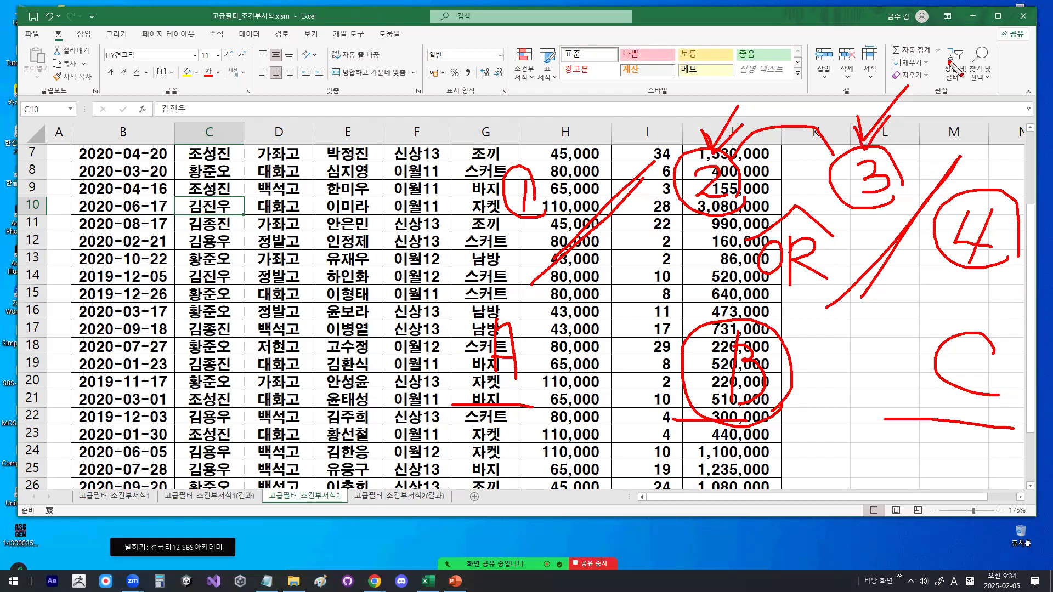
{"action": "mouse_move", "coordinate": [843, 239]}
{"action": "left_mouse_down"}
{"action": "mouse_move", "coordinate": [793, 198]}
{"action": "mouse_move", "coordinate": [833, 247]}
{"action": "left_mouse_up"}
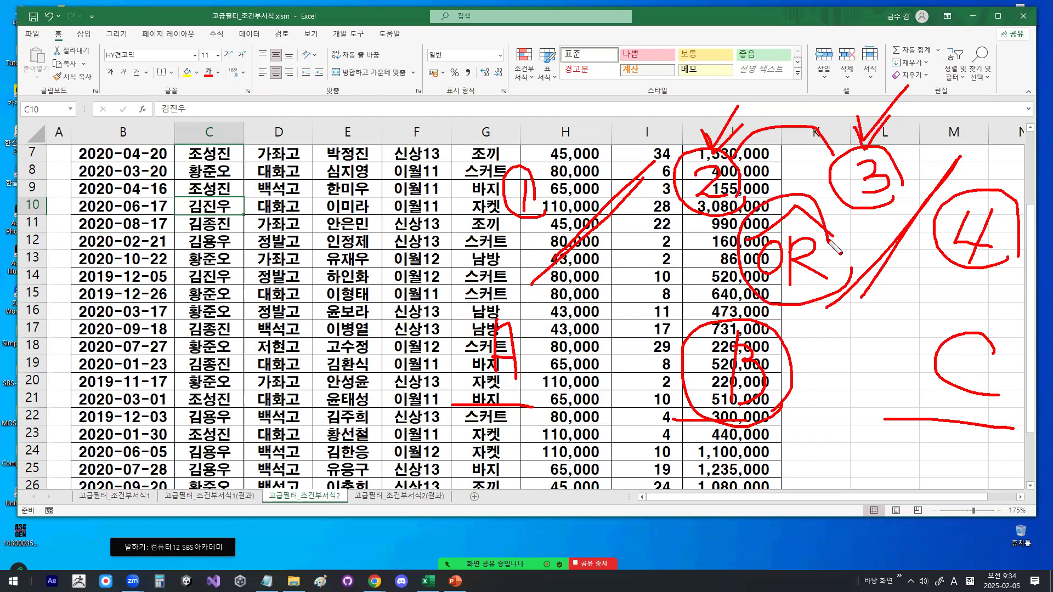
{"action": "key", "text": "Escape"}
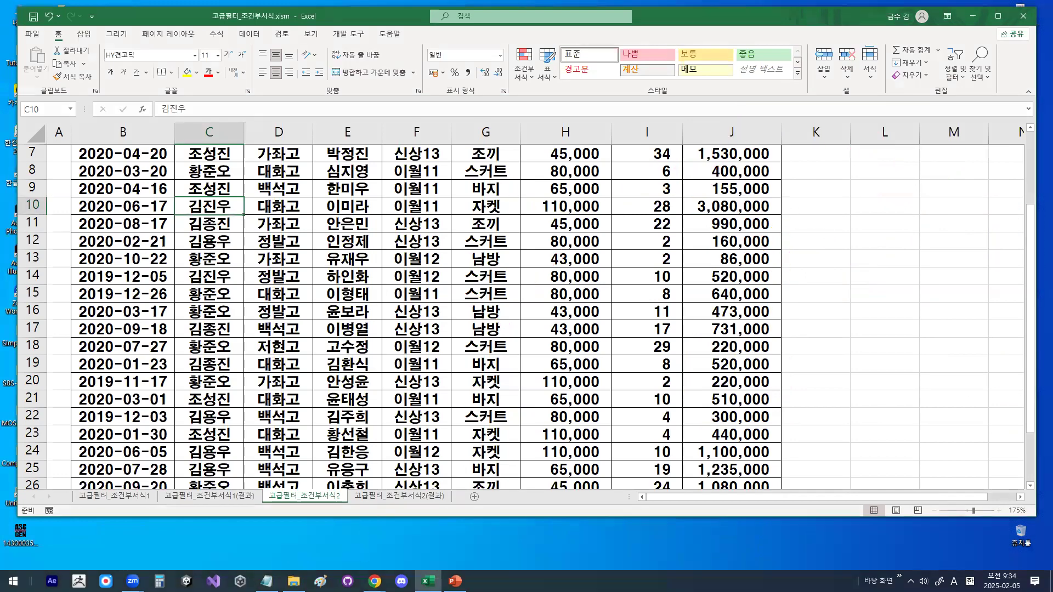
Switch to the Notepad lesson notes and review 조건1 of 출제유형2 on 판매구분, labelled 조건A.
{"action": "left_click", "coordinate": [266, 581]}
{"action": "scroll", "coordinate": [279, 239], "scroll_direction": "down", "scroll_amount": 2}
{"action": "scroll", "coordinate": [280, 239], "scroll_direction": "down", "scroll_amount": 2}
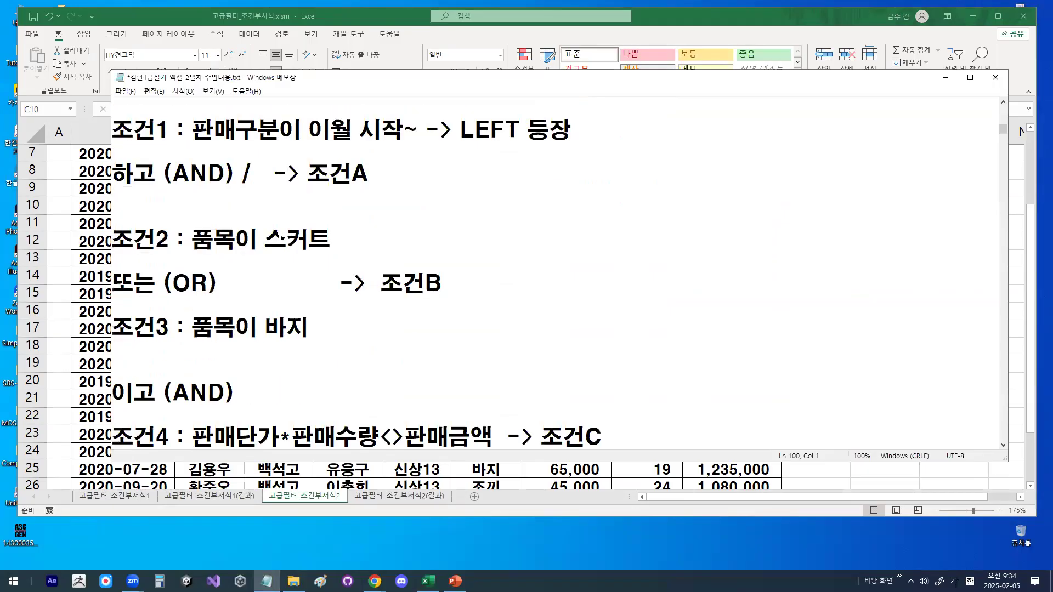
{"action": "scroll", "coordinate": [219, 228], "scroll_direction": "up", "scroll_amount": 1}
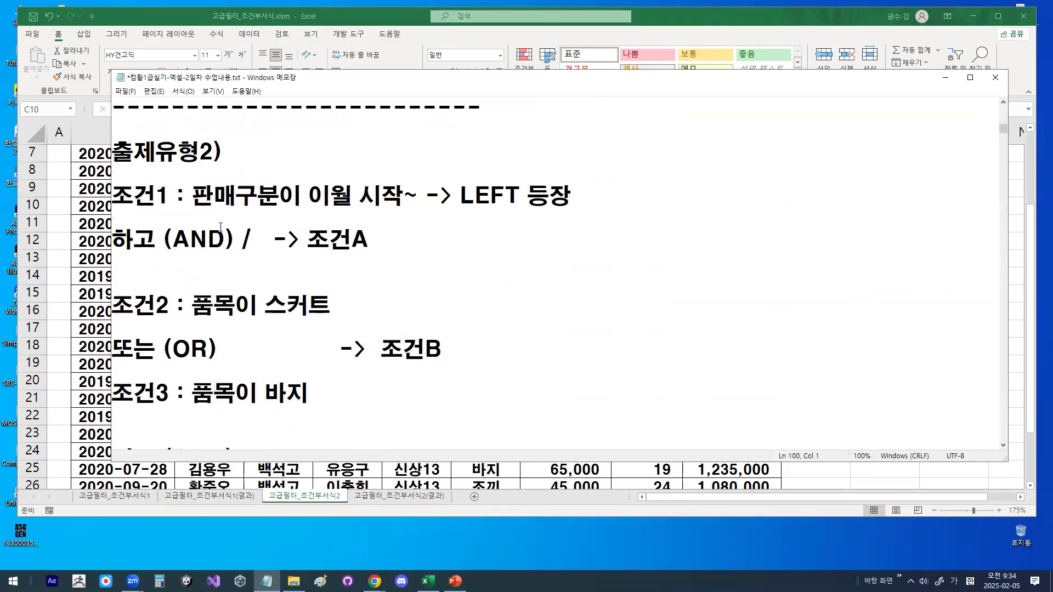
{"action": "left_click_drag", "start_coordinate": [203, 195], "coordinate": [414, 196]}
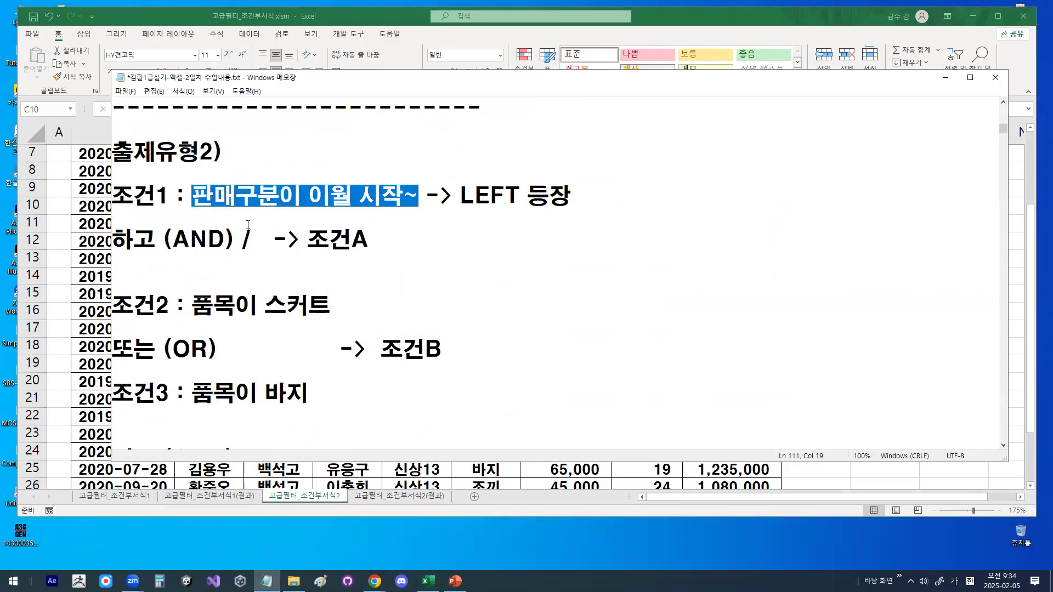
{"action": "left_click_drag", "start_coordinate": [307, 239], "coordinate": [370, 239]}
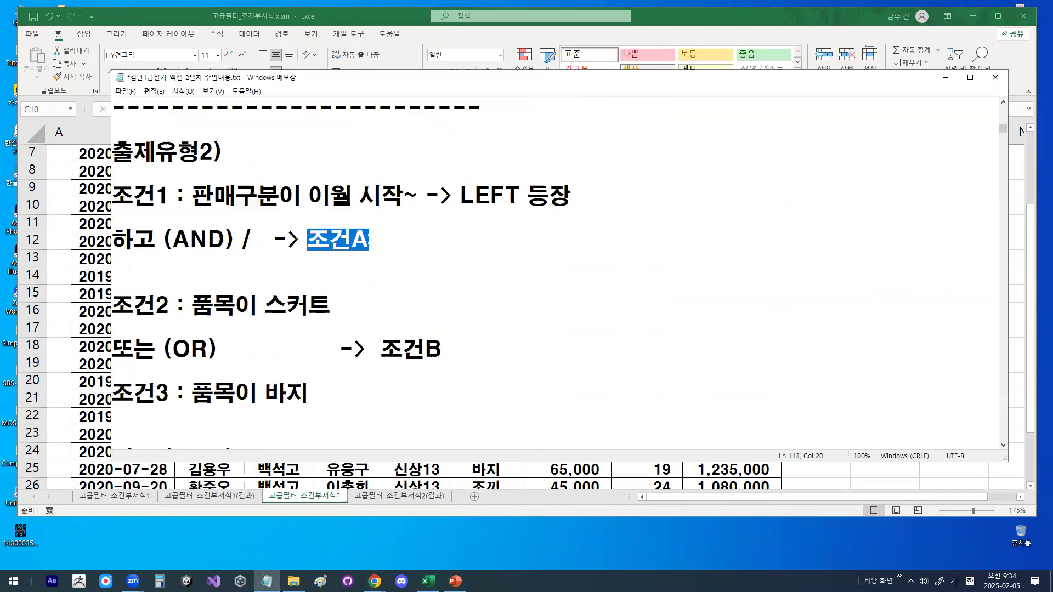
{"action": "left_click_drag", "start_coordinate": [113, 195], "coordinate": [168, 193]}
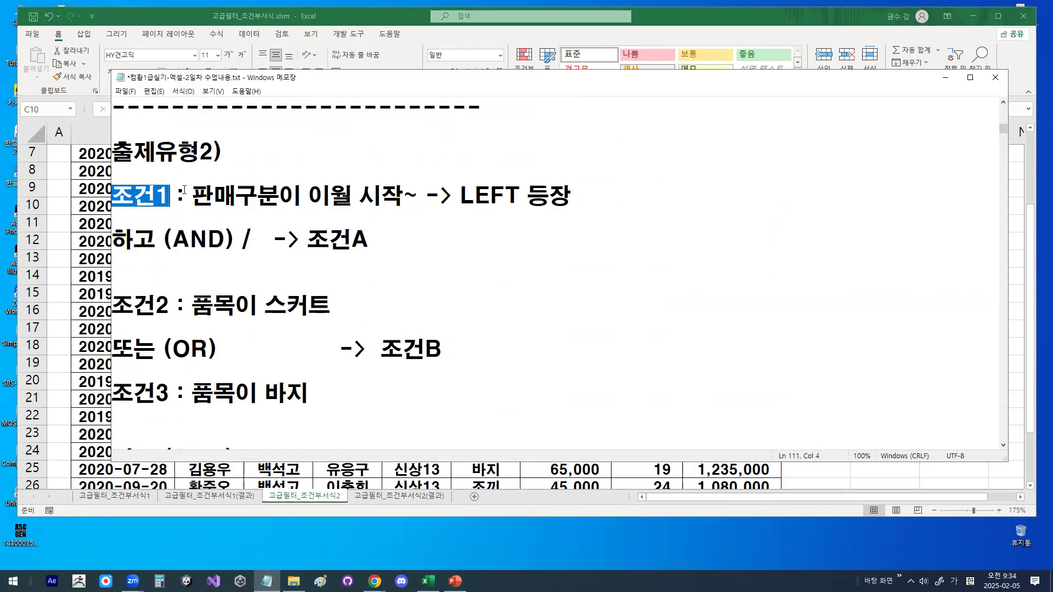
Review 조건2 and 조건3 on 품목 in the notes and the OR that groups them as 조건B.
{"action": "left_click_drag", "start_coordinate": [192, 305], "coordinate": [330, 308]}
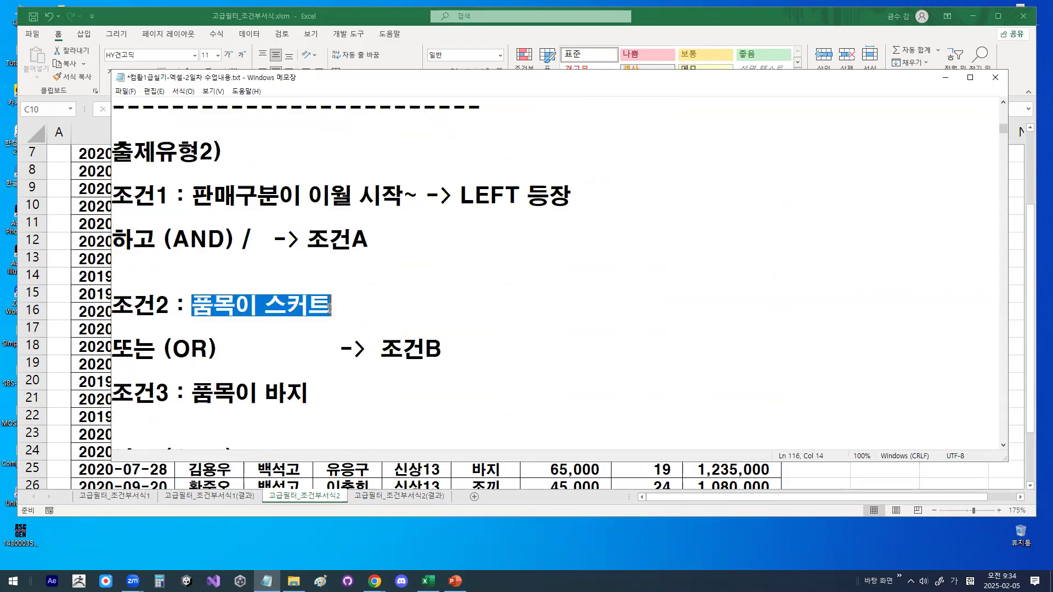
{"action": "left_click_drag", "start_coordinate": [191, 397], "coordinate": [300, 394]}
{"action": "left_click_drag", "start_coordinate": [112, 305], "coordinate": [339, 306]}
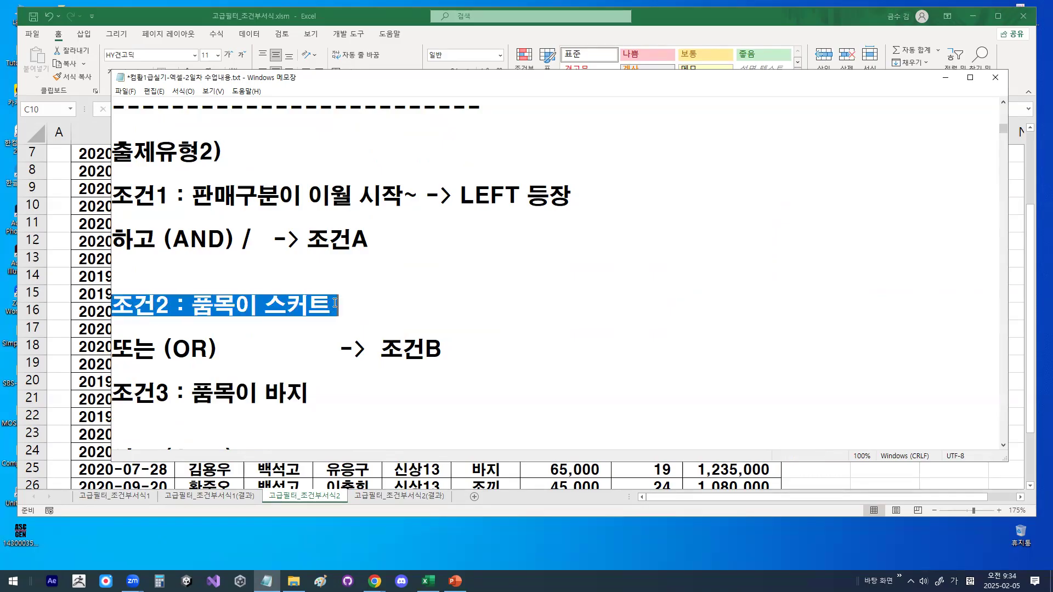
{"action": "left_click_drag", "start_coordinate": [112, 394], "coordinate": [192, 393]}
{"action": "left_click_drag", "start_coordinate": [275, 391], "coordinate": [318, 391]}
{"action": "mouse_move", "coordinate": [388, 347]}
{"action": "left_mouse_down"}
{"action": "mouse_move", "coordinate": [442, 347]}
{"action": "mouse_move", "coordinate": [403, 370]}
{"action": "mouse_move", "coordinate": [387, 330]}
{"action": "mouse_move", "coordinate": [446, 346]}
{"action": "left_mouse_up"}
{"action": "mouse_move", "coordinate": [220, 360]}
{"action": "left_mouse_down"}
{"action": "mouse_move", "coordinate": [179, 335]}
{"action": "mouse_move", "coordinate": [215, 346]}
{"action": "left_mouse_up"}
{"action": "left_click_drag", "start_coordinate": [233, 296], "coordinate": [264, 278]}
{"action": "left_click_drag", "start_coordinate": [257, 363], "coordinate": [274, 375]}
{"action": "left_click_drag", "start_coordinate": [236, 328], "coordinate": [238, 371]}
{"action": "left_click_drag", "start_coordinate": [305, 315], "coordinate": [317, 374]}
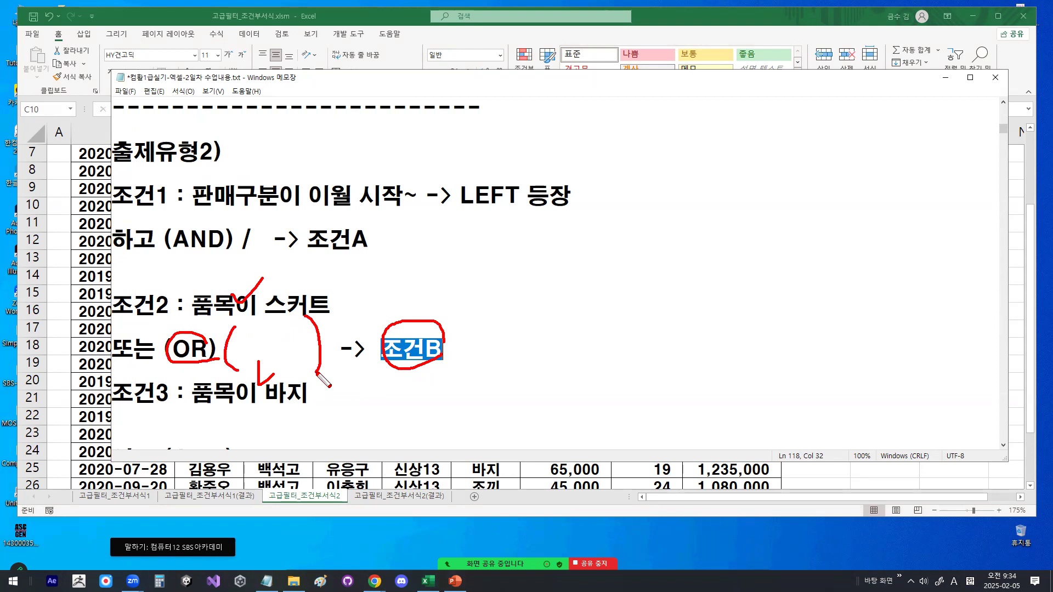
{"action": "key", "text": "Escape"}
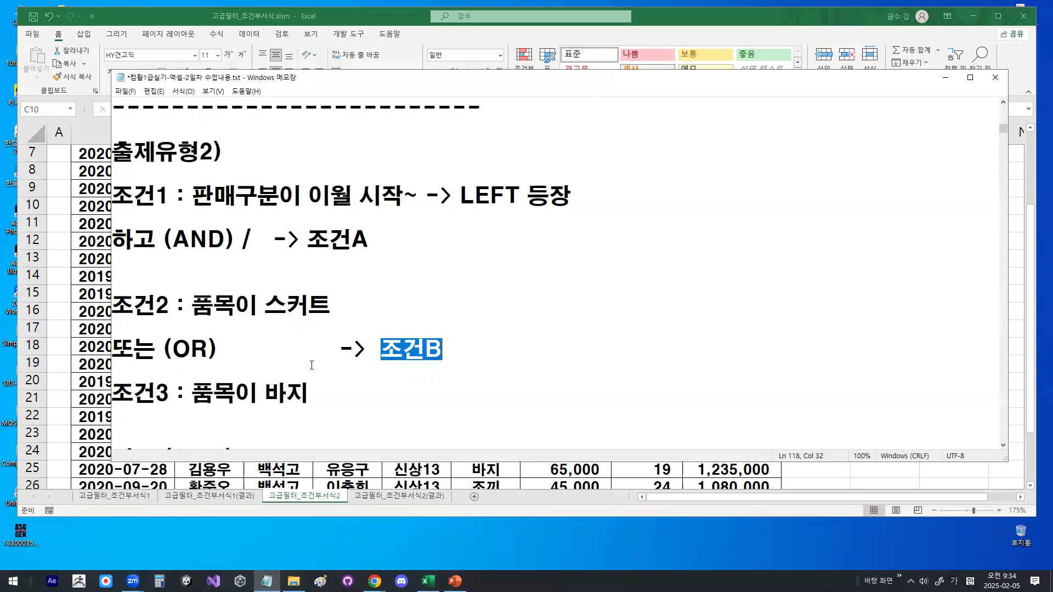
Review 조건4 on 판매단가, 판매수량 and 판매금액, labelled 조건C, and the formula outline beneath it.
{"action": "scroll", "coordinate": [309, 363], "scroll_direction": "down", "scroll_amount": 1}
{"action": "left_click_drag", "start_coordinate": [155, 371], "coordinate": [507, 373]}
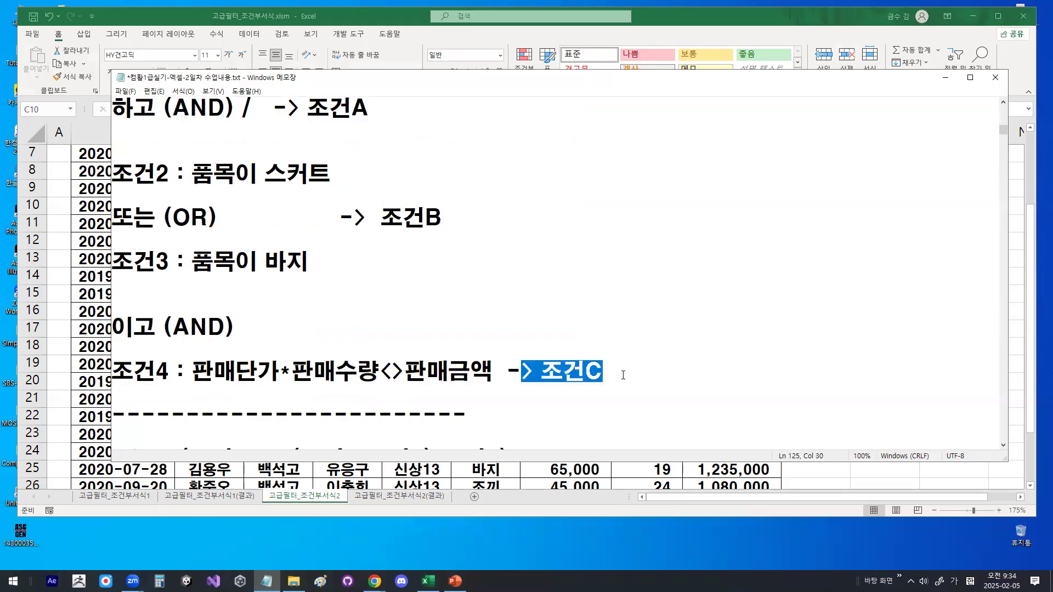
{"action": "scroll", "coordinate": [602, 366], "scroll_direction": "down", "scroll_amount": 1}
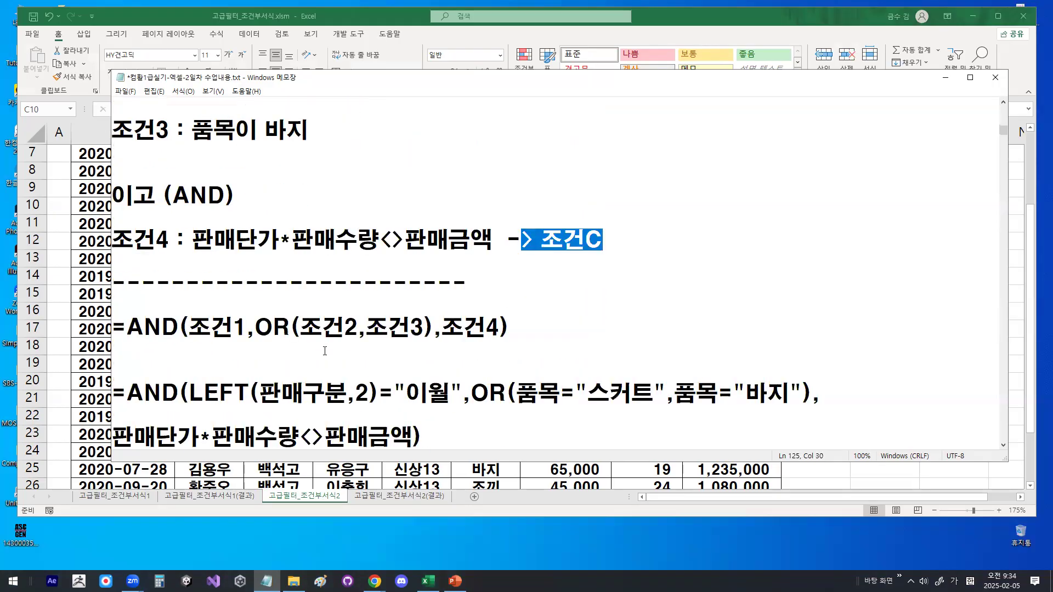
Insert blank lines below the =AND(조건1,OR(조건2,조건3),조건4) outline to push the full formula further down.
{"action": "left_click", "coordinate": [268, 356]}
{"action": "key", "text": "Return"}
{"action": "key", "text": "Return"}
{"action": "key", "text": "Return"}
{"action": "key", "text": "Return"}
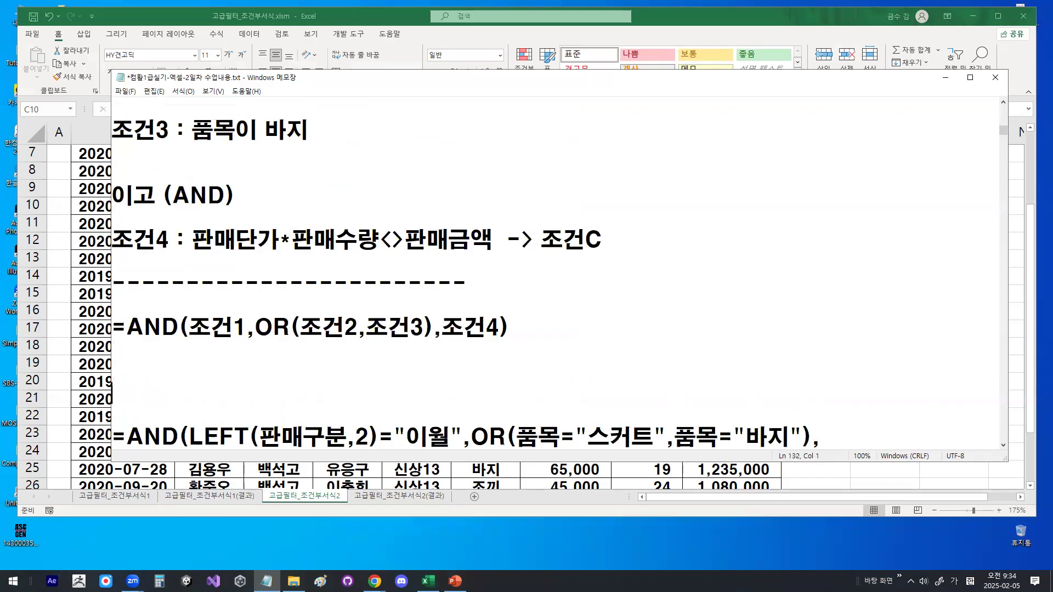
{"action": "left_click_drag", "start_coordinate": [120, 343], "coordinate": [433, 343]}
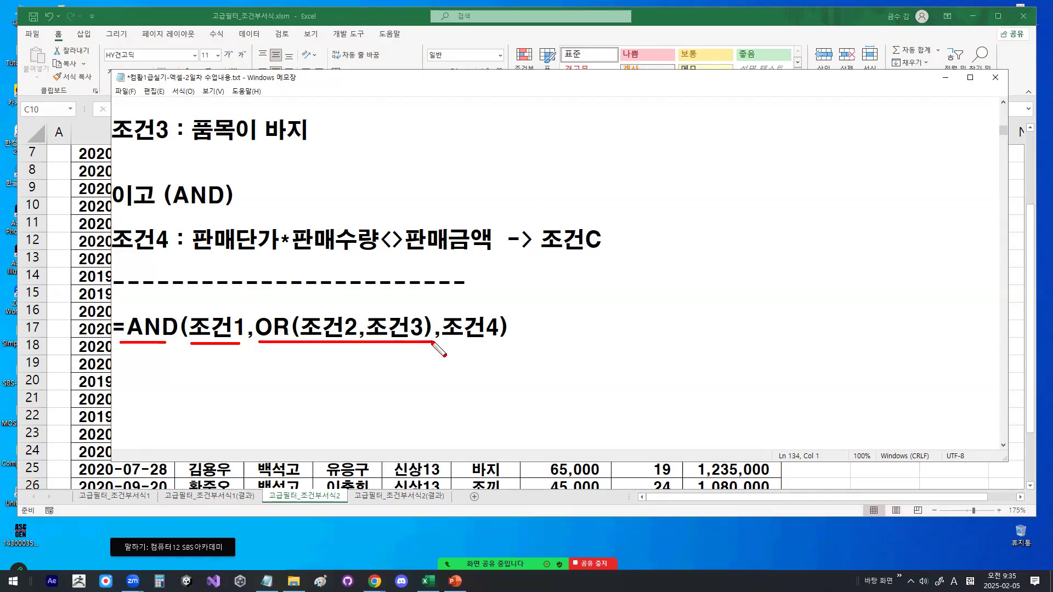
{"action": "left_click_drag", "start_coordinate": [443, 346], "coordinate": [502, 346]}
{"action": "key", "text": "e"}
{"action": "left_click_drag", "start_coordinate": [302, 305], "coordinate": [306, 352]}
{"action": "mouse_move", "coordinate": [414, 303]}
{"action": "left_mouse_down"}
{"action": "mouse_move", "coordinate": [428, 321]}
{"action": "mouse_move", "coordinate": [420, 357]}
{"action": "left_mouse_up"}
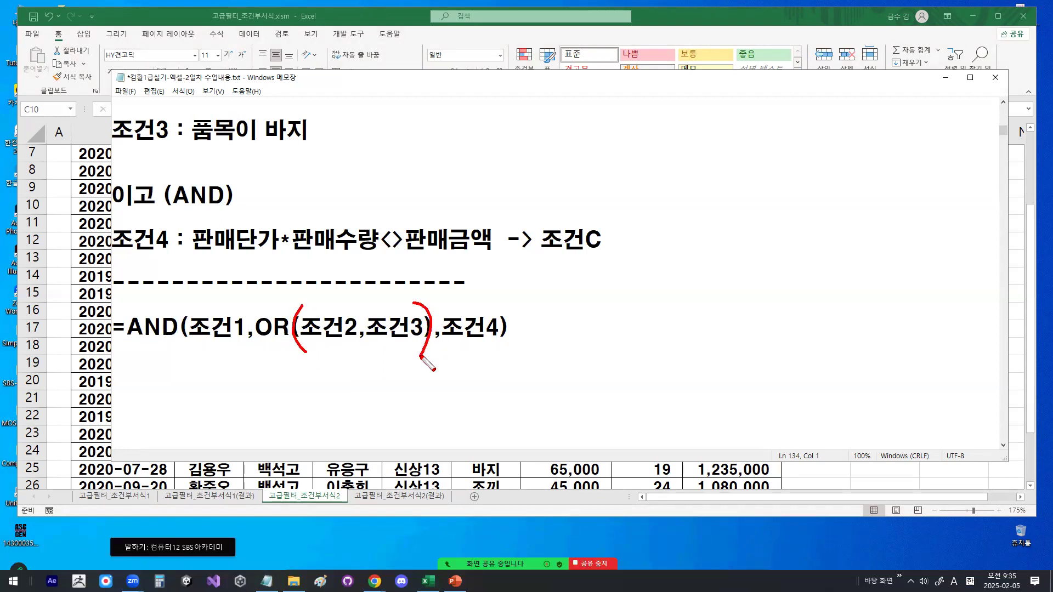
{"action": "left_click_drag", "start_coordinate": [342, 291], "coordinate": [385, 252]}
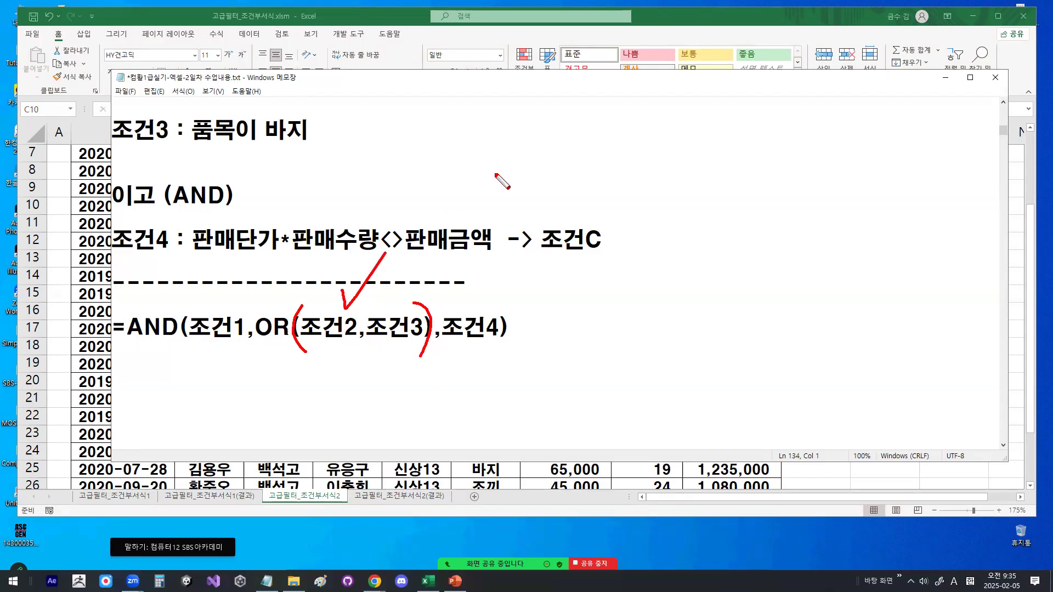
{"action": "key", "text": "Escape"}
Remove the extra blank lines between the =AND(조건1,OR(조건2,조건3),조건4) outline and the full LEFT/OR formula.
{"action": "left_click", "coordinate": [226, 358]}
{"action": "type", "text": "=AND(LEFT(판매구분,2)=\"이월\",OR(품목=\"스커트\",품목=\"바지\"),판매단가*판매수량<>판매금액)"}
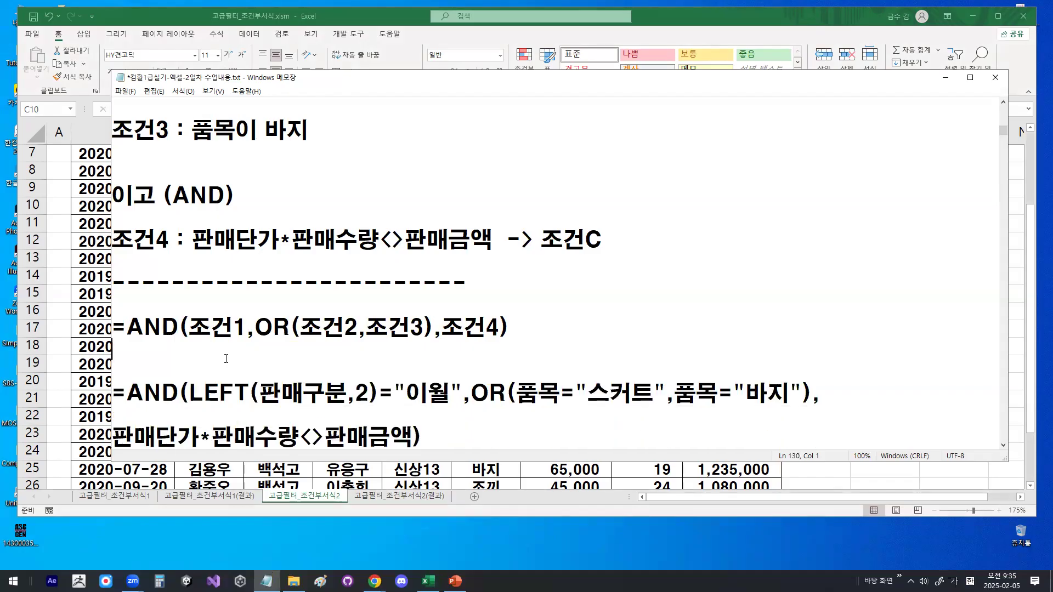
Examine the first condition of the full formula in the notes, LEFT(판매구분,2)="이월", and its character count argument.
{"action": "key", "text": "Down"}
{"action": "key", "text": "Down"}
{"action": "key", "text": "Down"}
{"action": "key", "text": "Down"}
{"action": "key", "text": "Down"}
{"action": "key", "text": "Down"}
{"action": "key", "text": "Down"}
{"action": "key", "text": "Down"}
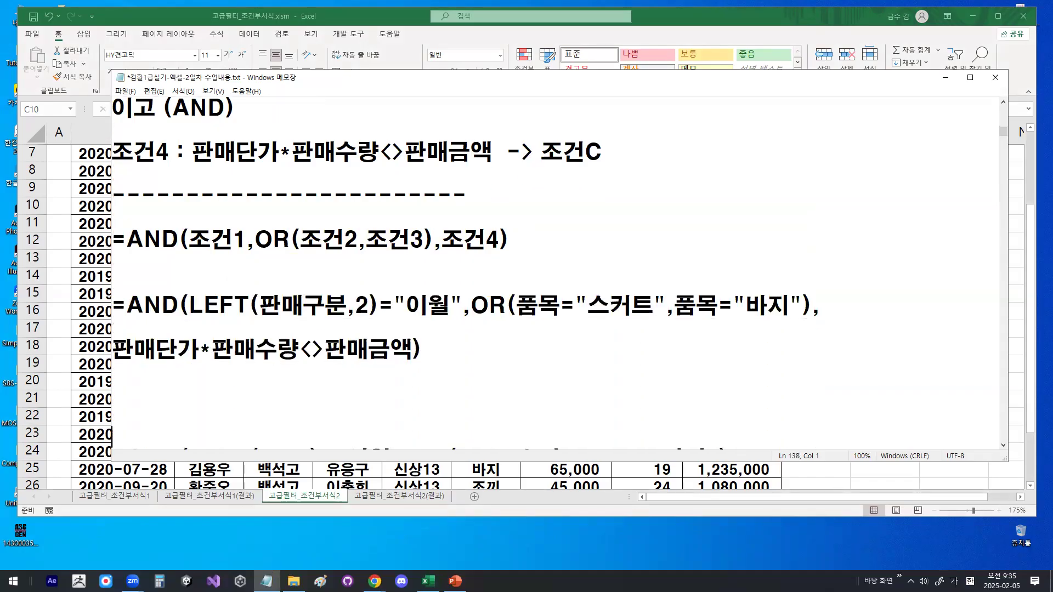
{"action": "key", "text": "ctrl+2"}
{"action": "left_click_drag", "start_coordinate": [189, 299], "coordinate": [329, 295]}
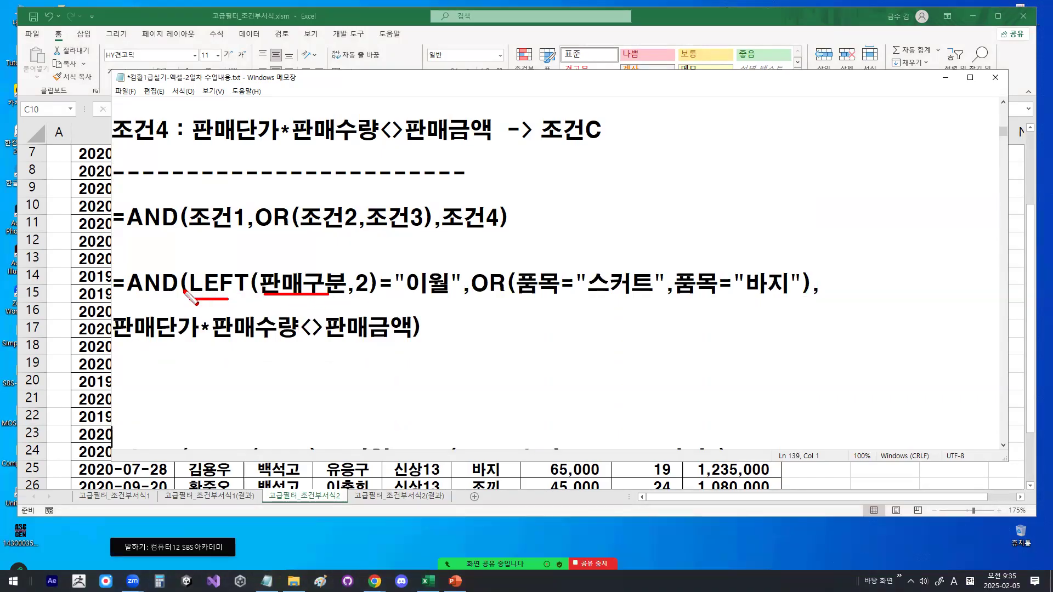
{"action": "mouse_move", "coordinate": [247, 298]}
{"action": "left_mouse_down"}
{"action": "mouse_move", "coordinate": [192, 266]}
{"action": "mouse_move", "coordinate": [244, 277]}
{"action": "left_mouse_up"}
{"action": "left_click_drag", "start_coordinate": [355, 267], "coordinate": [384, 237]}
{"action": "mouse_move", "coordinate": [448, 297]}
{"action": "left_mouse_down"}
{"action": "mouse_move", "coordinate": [403, 292]}
{"action": "mouse_move", "coordinate": [466, 281]}
{"action": "mouse_move", "coordinate": [461, 295]}
{"action": "left_mouse_up"}
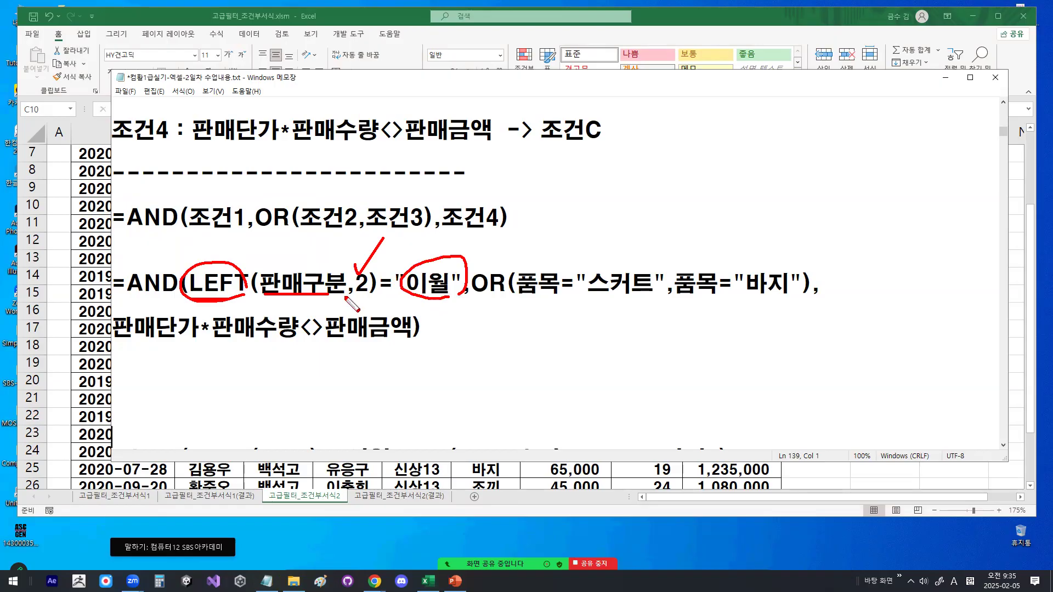
{"action": "left_click_drag", "start_coordinate": [436, 242], "coordinate": [469, 211]}
{"action": "key", "text": "Escape"}
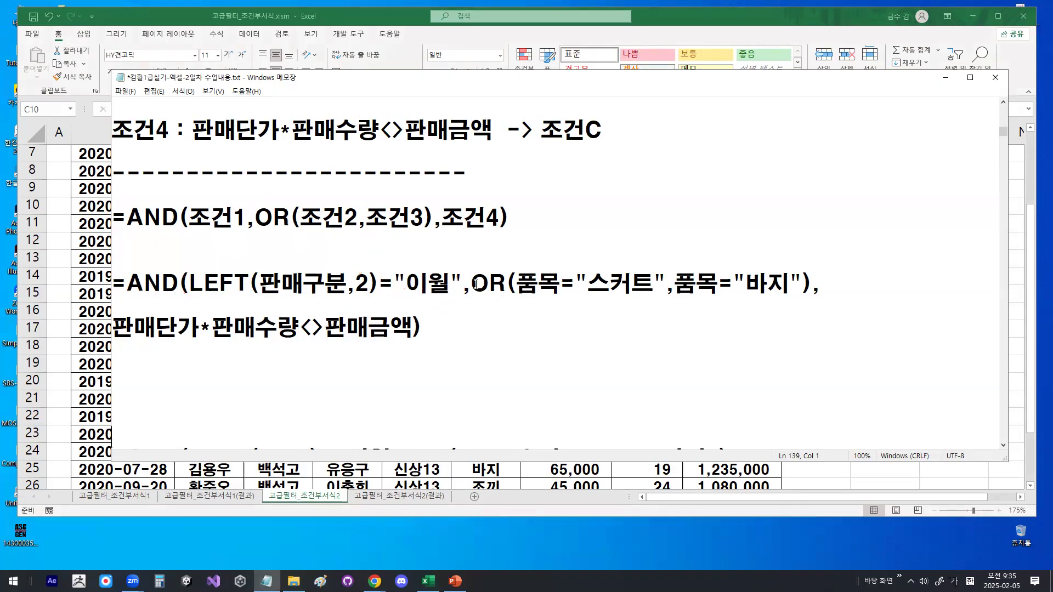
Examine the OR(품목="스커트",품목="바지") part of the formula, including its enclosing parentheses and the comma after it.
{"action": "left_click_drag", "start_coordinate": [472, 285], "coordinate": [790, 283]}
{"action": "left_click", "coordinate": [508, 281]}
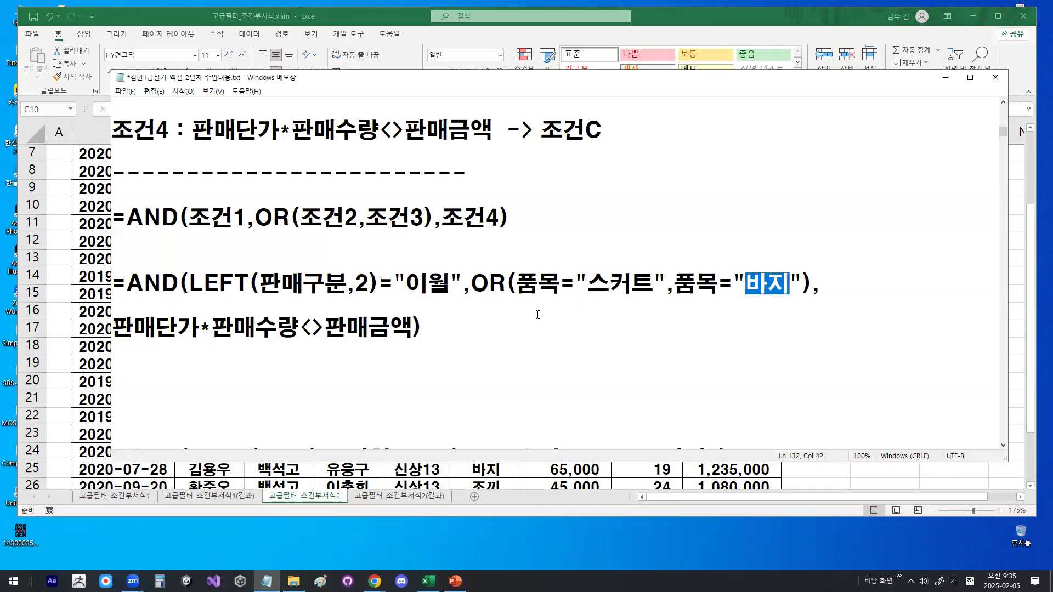
{"action": "mouse_move", "coordinate": [518, 261]}
{"action": "left_mouse_down"}
{"action": "mouse_move", "coordinate": [512, 296]}
{"action": "mouse_move", "coordinate": [521, 311]}
{"action": "left_mouse_up"}
{"action": "mouse_move", "coordinate": [791, 262]}
{"action": "left_mouse_down"}
{"action": "mouse_move", "coordinate": [816, 296]}
{"action": "mouse_move", "coordinate": [802, 318]}
{"action": "left_mouse_up"}
{"action": "mouse_move", "coordinate": [649, 316]}
{"action": "left_mouse_down"}
{"action": "mouse_move", "coordinate": [701, 315]}
{"action": "mouse_move", "coordinate": [674, 357]}
{"action": "left_mouse_up"}
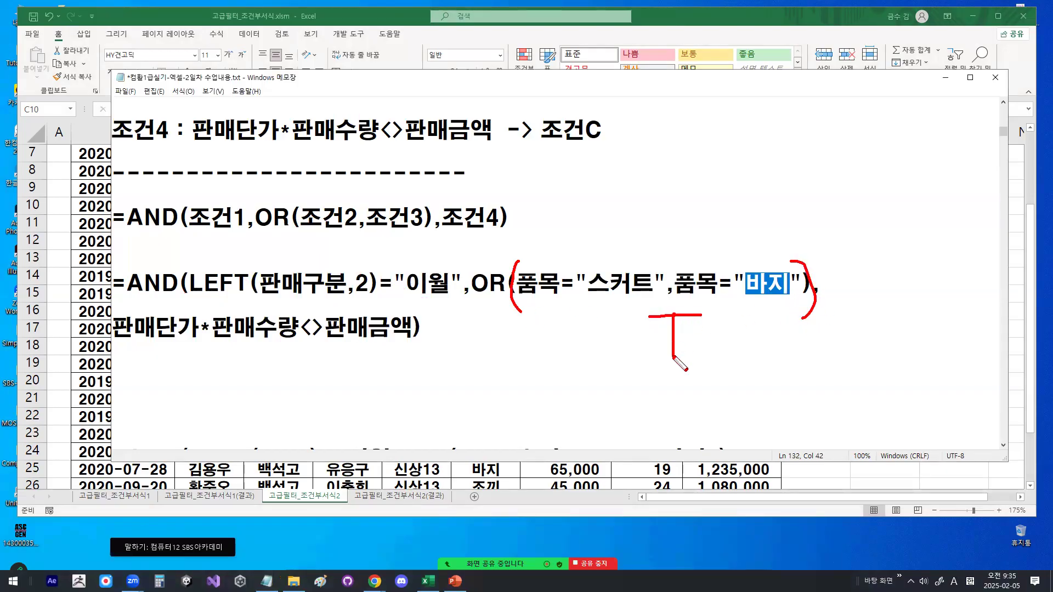
{"action": "left_click_drag", "start_coordinate": [848, 296], "coordinate": [827, 303]}
{"action": "key", "text": "Escape"}
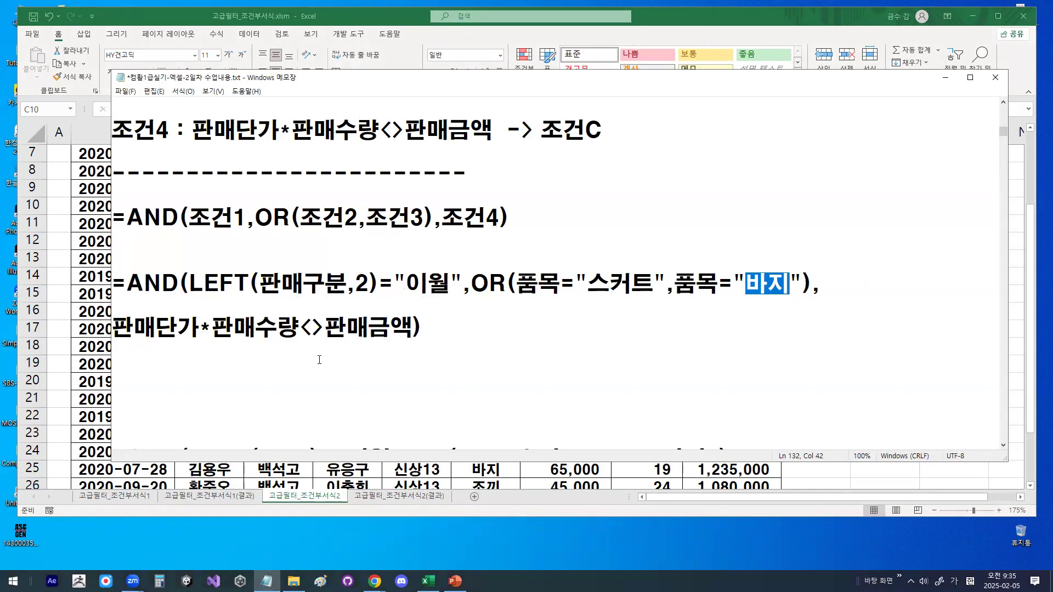
Examine the last condition of the formula in the notes, 판매단가*판매수량<>판매금액.
{"action": "left_click_drag", "start_coordinate": [119, 323], "coordinate": [402, 323]}
{"action": "left_click", "coordinate": [389, 317]}
{"action": "key", "text": "ctrl+2"}
{"action": "mouse_move", "coordinate": [506, 348]}
{"action": "left_mouse_down"}
{"action": "mouse_move", "coordinate": [254, 305]}
{"action": "mouse_move", "coordinate": [493, 385]}
{"action": "left_mouse_up"}
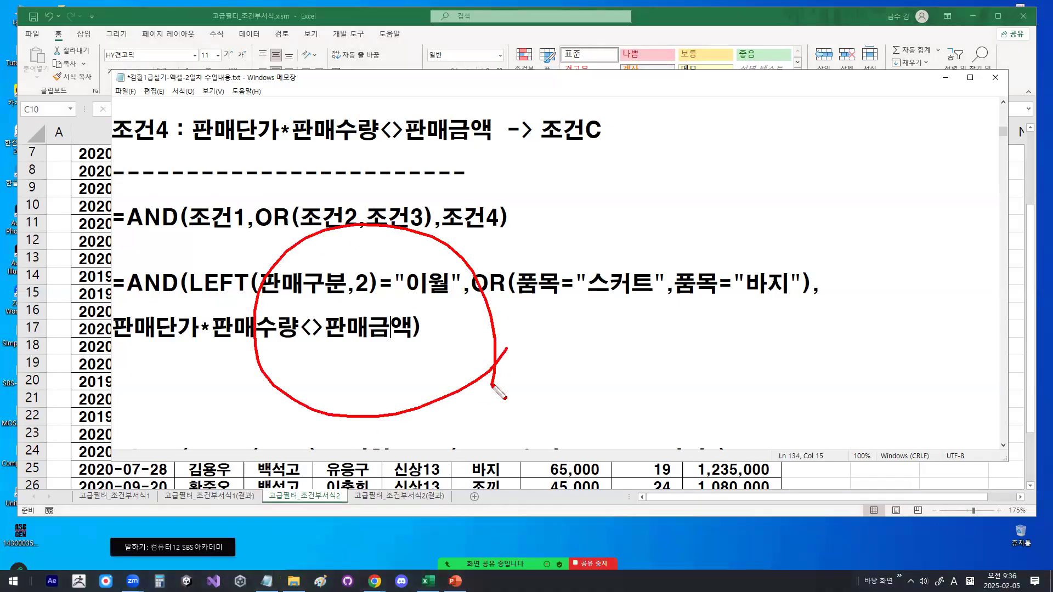
{"action": "key", "text": "Escape"}
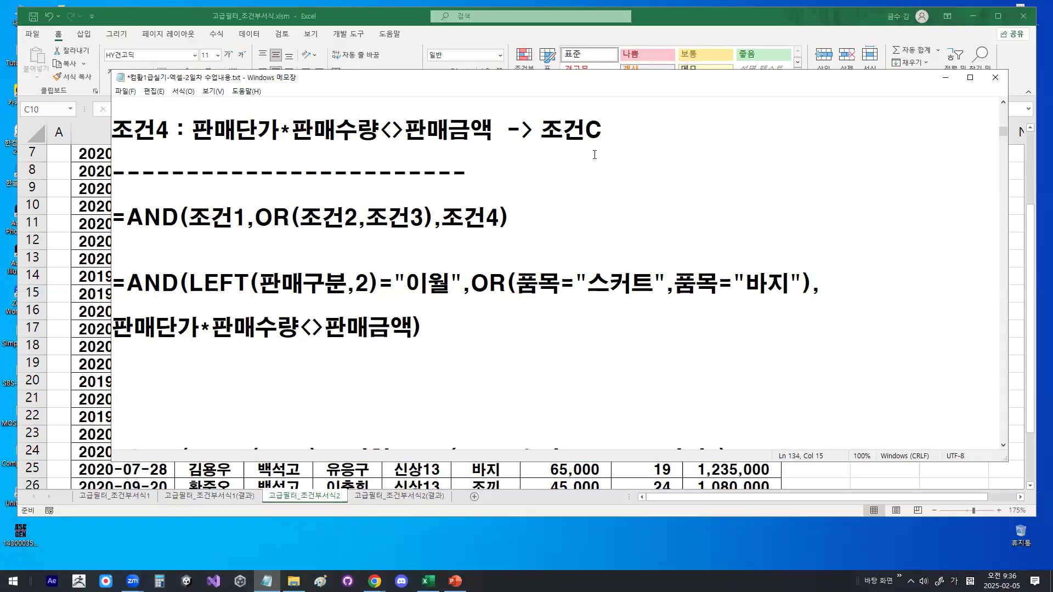
Put the notes away to return to the Excel worksheet and enter 조건 as the criteria heading in B30.
{"action": "left_click", "coordinate": [944, 80]}
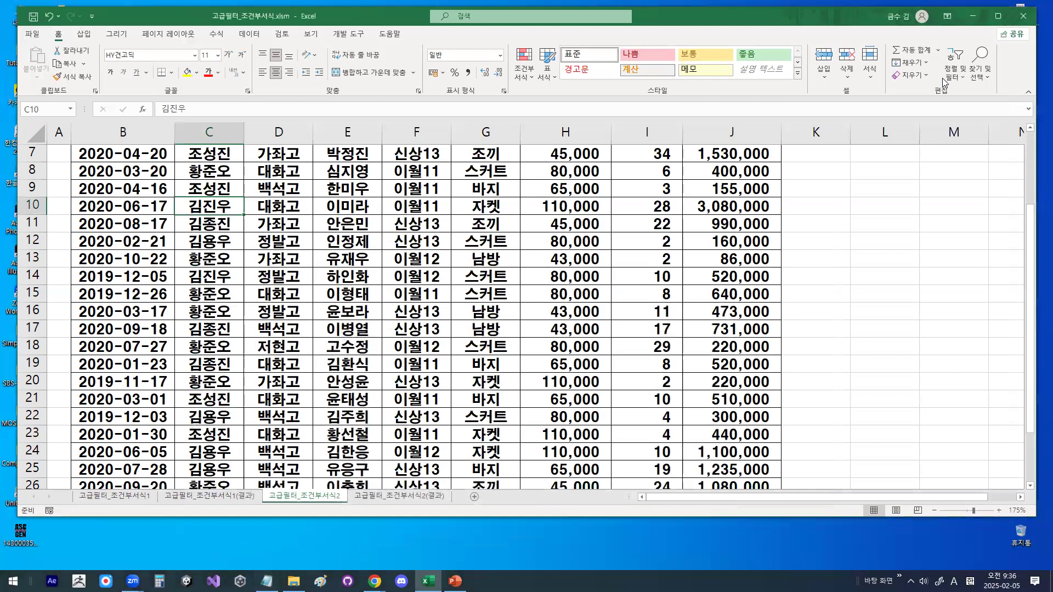
{"action": "scroll", "coordinate": [99, 331], "scroll_direction": "down", "scroll_amount": 5}
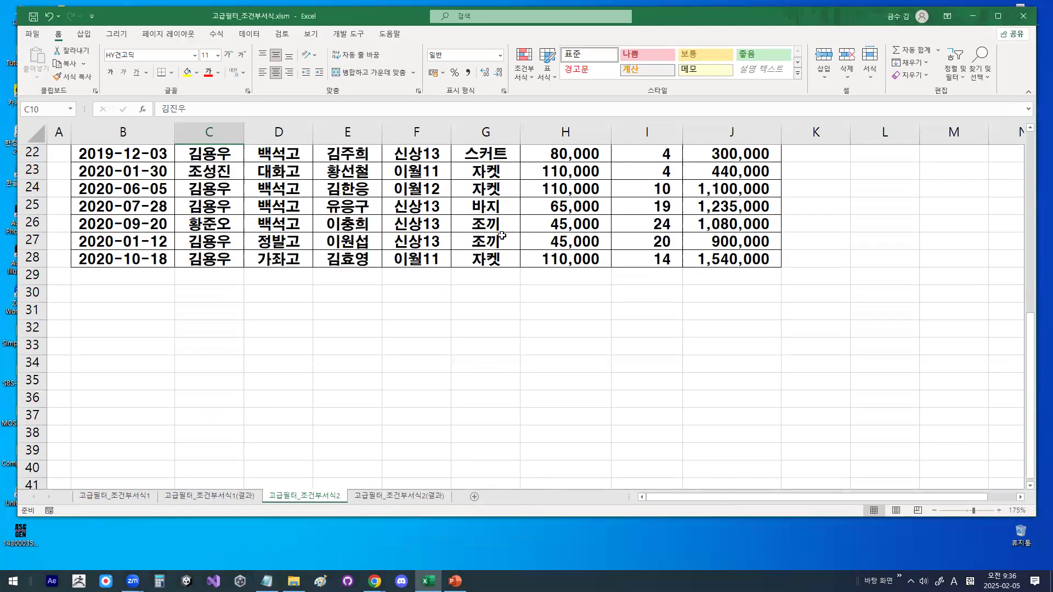
{"action": "left_click", "coordinate": [97, 292]}
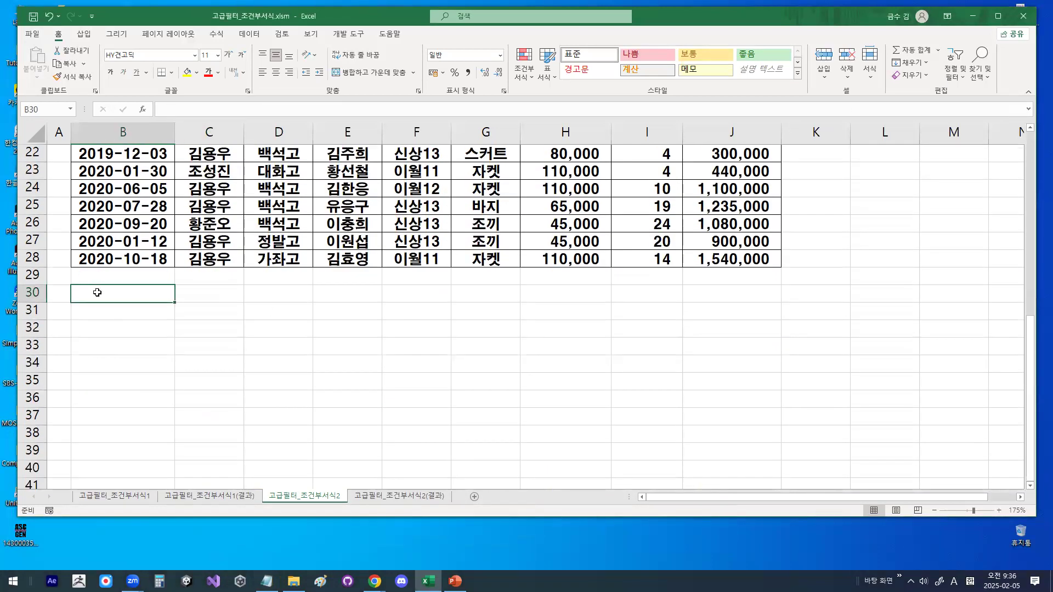
{"action": "type", "text": "WHR"}
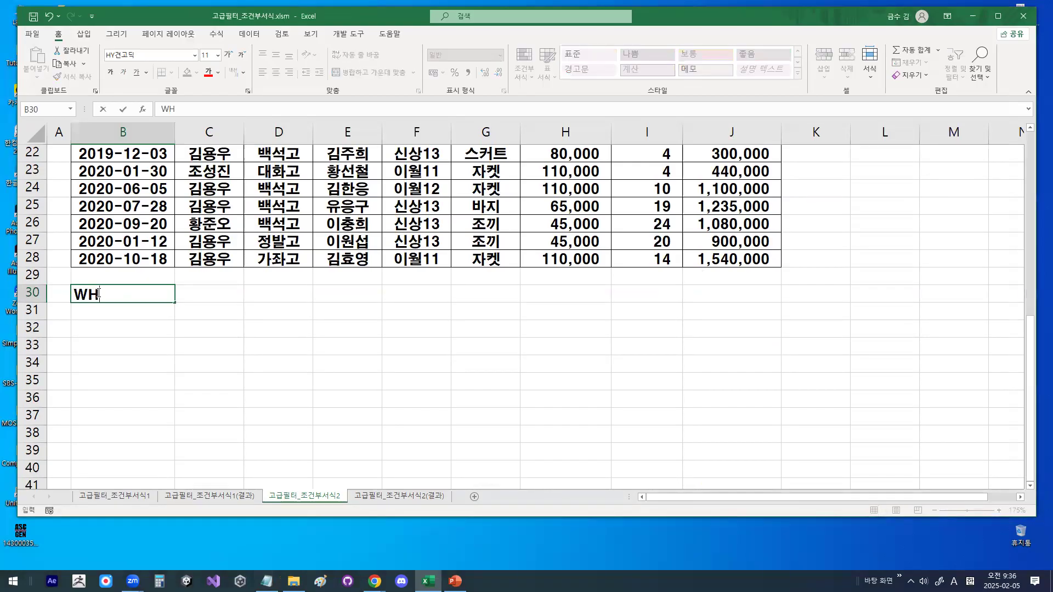
{"action": "key", "text": "BackSpace"}
{"action": "key", "text": "BackSpace"}
{"action": "key", "text": "BackSpace"}
{"action": "type", "text": "조건"}
{"action": "key", "text": "Return"}
Start the criteria formula in B31 with an AND function and a nested LEFT function, =AND(LEFT(.
{"action": "scroll", "coordinate": [99, 292], "scroll_direction": "up", "scroll_amount": 3}
{"action": "scroll", "coordinate": [100, 304], "scroll_direction": "down", "scroll_amount": 3}
{"action": "scroll", "coordinate": [96, 303], "scroll_direction": "up", "scroll_amount": 1}
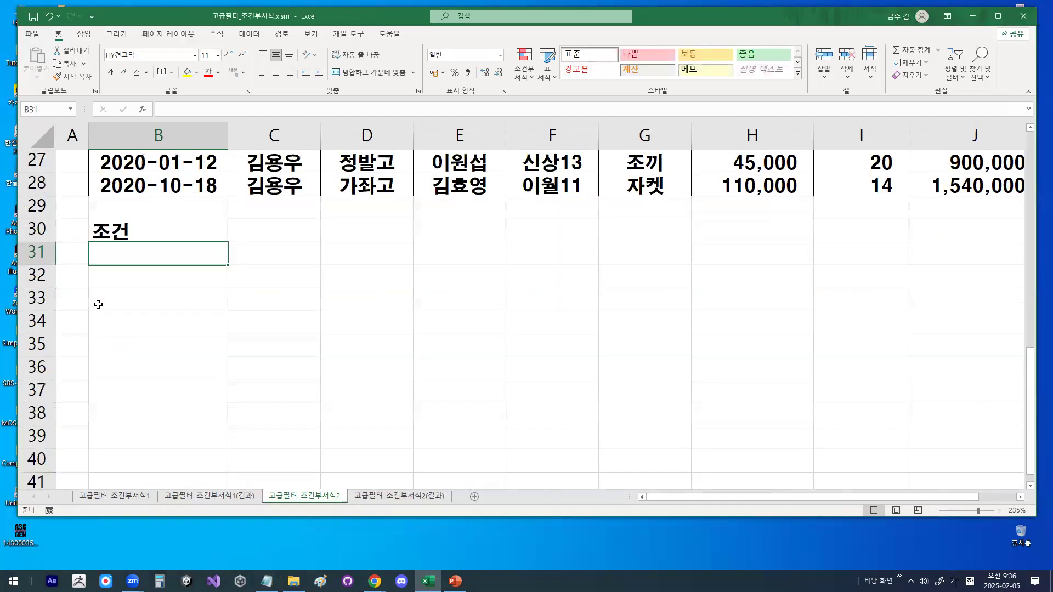
{"action": "type", "text": "="}
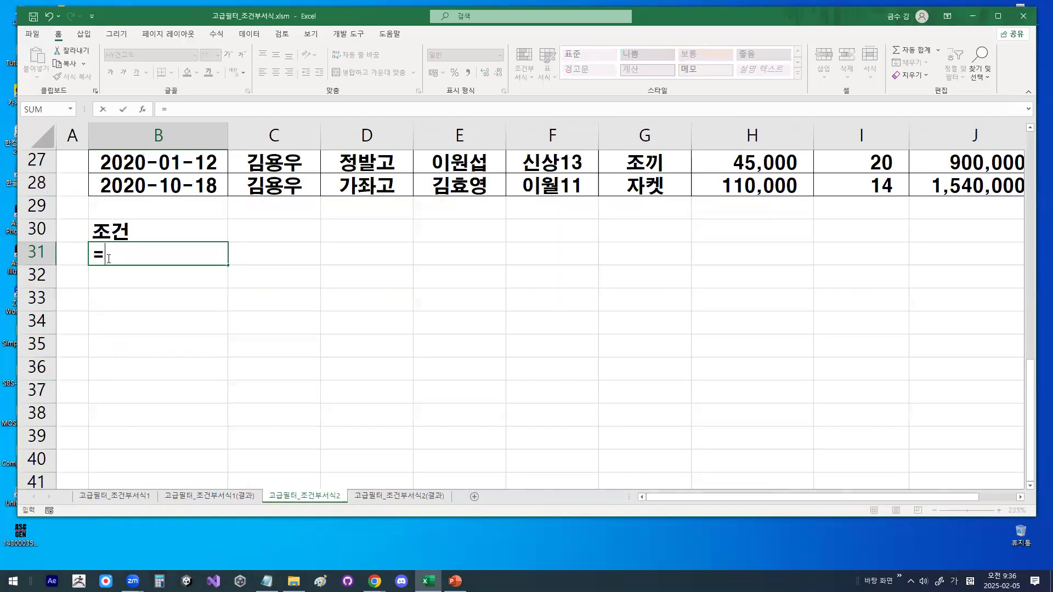
{"action": "type", "text": "ㅁ"}
{"action": "key", "text": "BackSpace"}
{"action": "key", "text": "Hangul"}
{"action": "type", "text": "AND("}
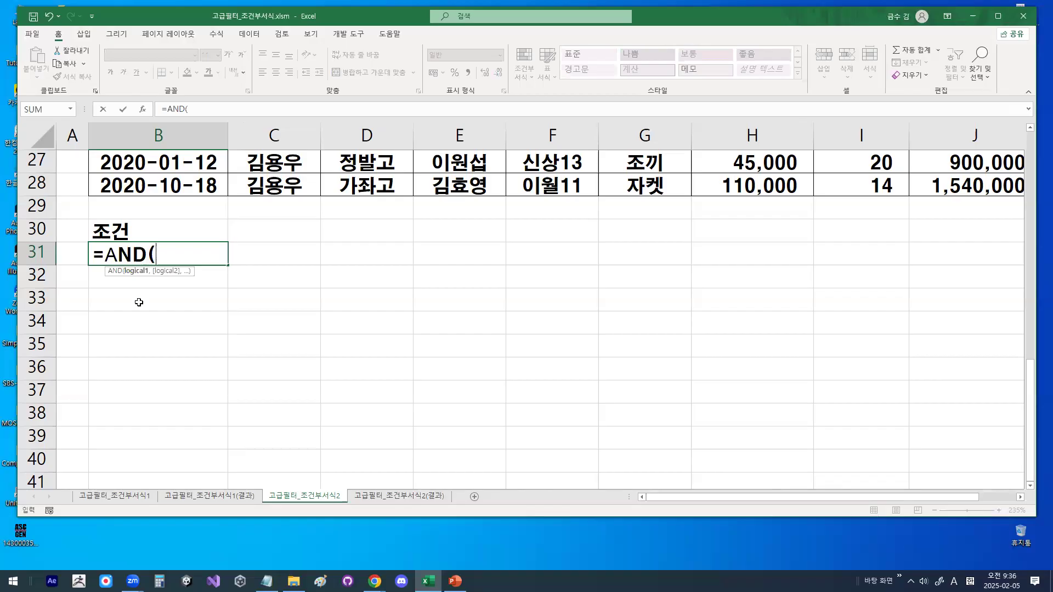
{"action": "type", "text": "LE"}
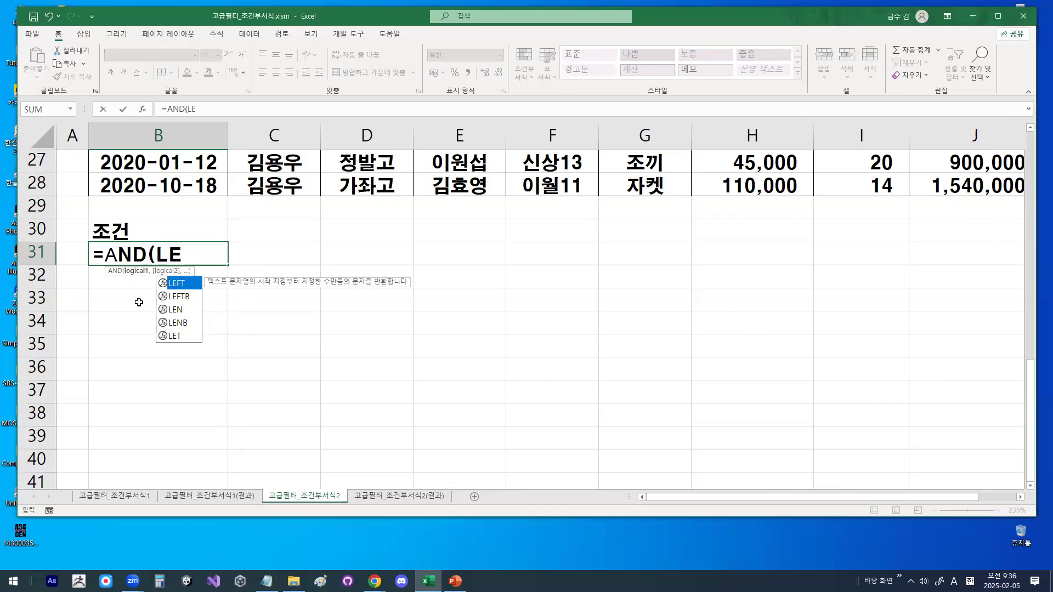
{"action": "double_click", "coordinate": [178, 284]}
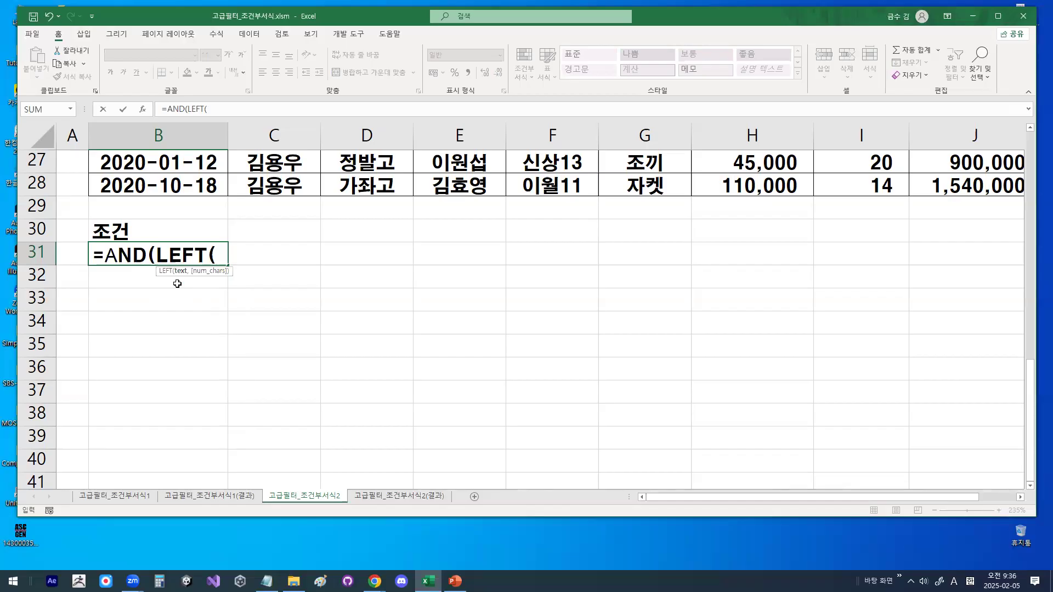
Complete the first AND condition by comparing the first 2 characters of 판매구분 cell F3 with "이월".
{"action": "scroll", "coordinate": [177, 283], "scroll_direction": "up", "scroll_amount": 9}
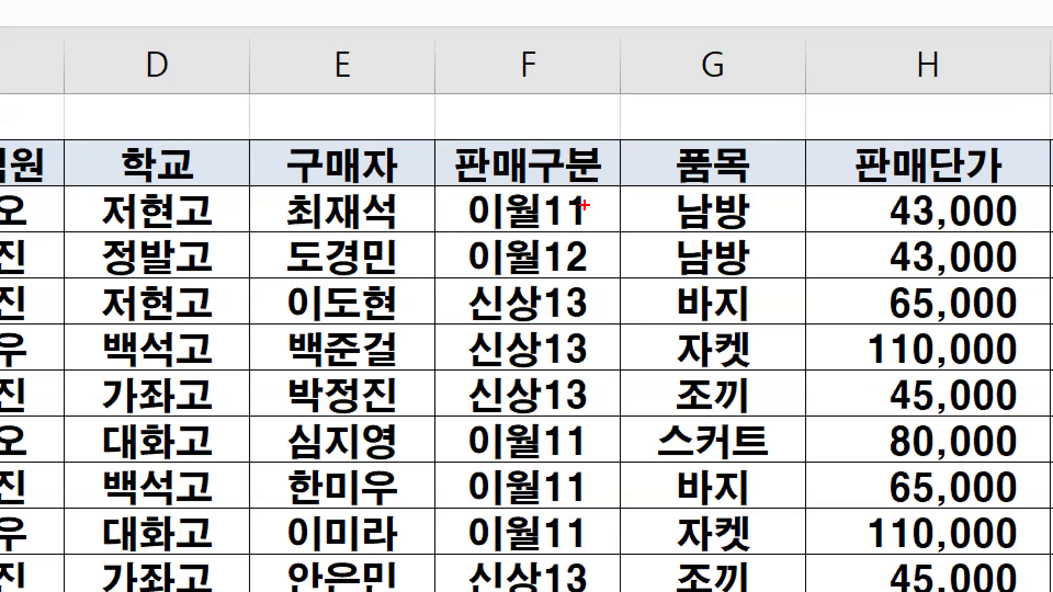
{"action": "mouse_move", "coordinate": [580, 206]}
{"action": "left_mouse_down"}
{"action": "mouse_move", "coordinate": [560, 217]}
{"action": "mouse_move", "coordinate": [524, 202]}
{"action": "mouse_move", "coordinate": [589, 207]}
{"action": "left_mouse_up"}
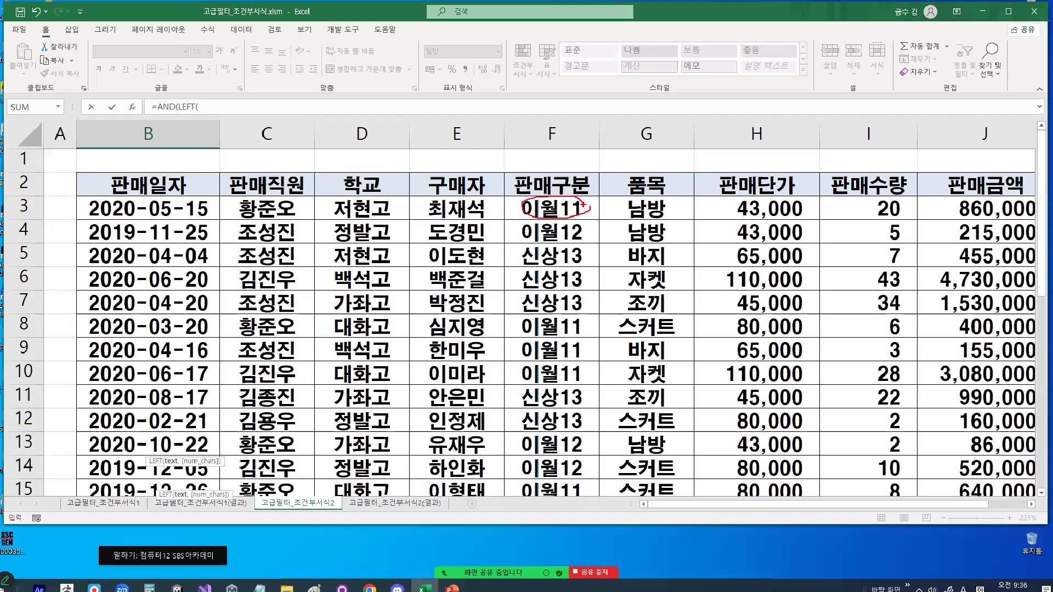
{"action": "left_click", "coordinate": [528, 210]}
{"action": "scroll", "coordinate": [209, 387], "scroll_direction": "down", "scroll_amount": 1}
{"action": "scroll", "coordinate": [394, 281], "scroll_direction": "down", "scroll_amount": 9}
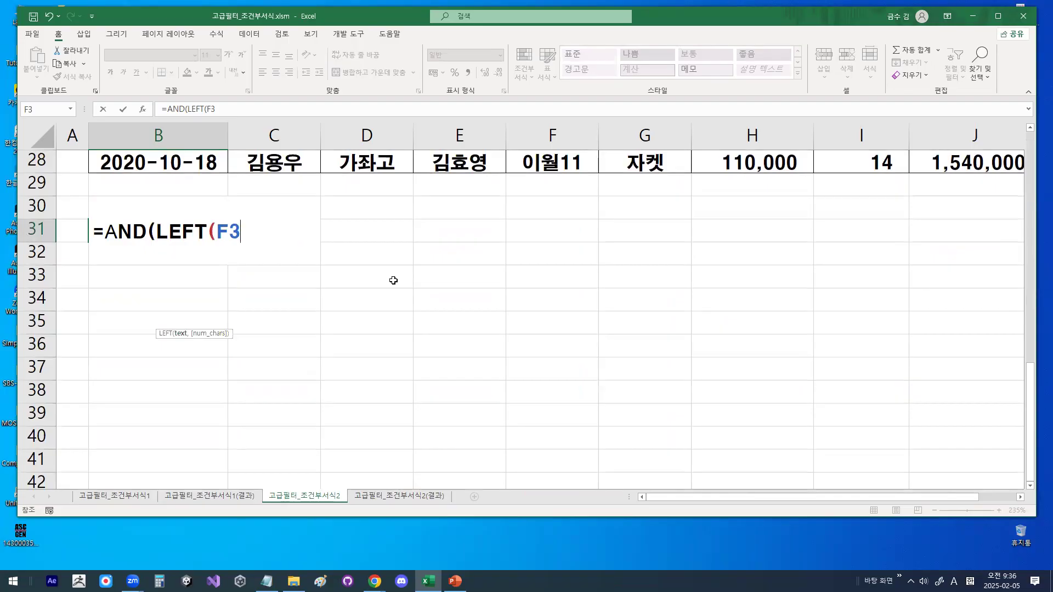
{"action": "type", "text": ","}
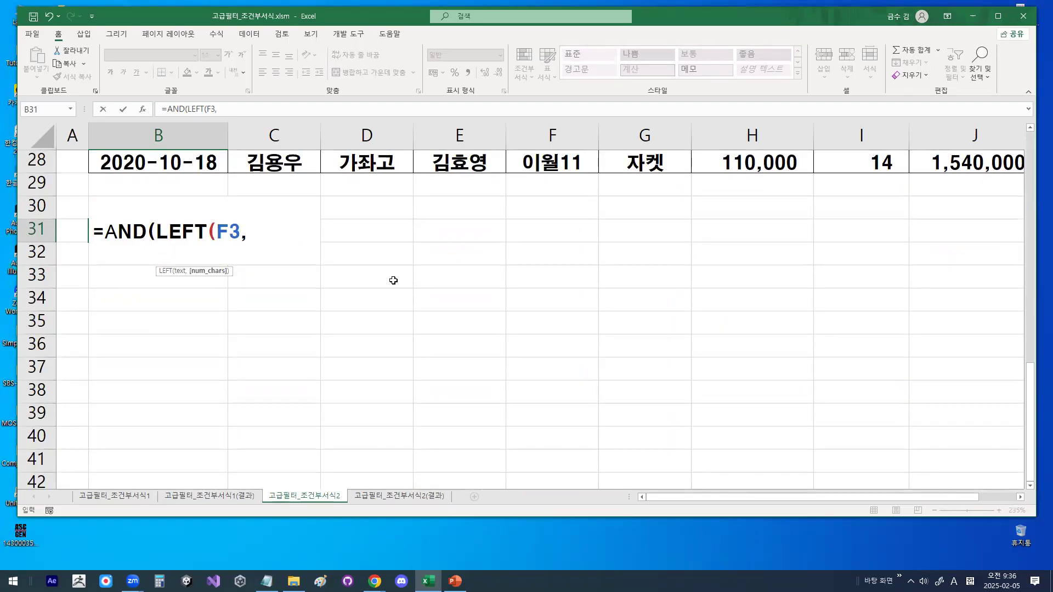
{"action": "type", "text": "2)=\""}
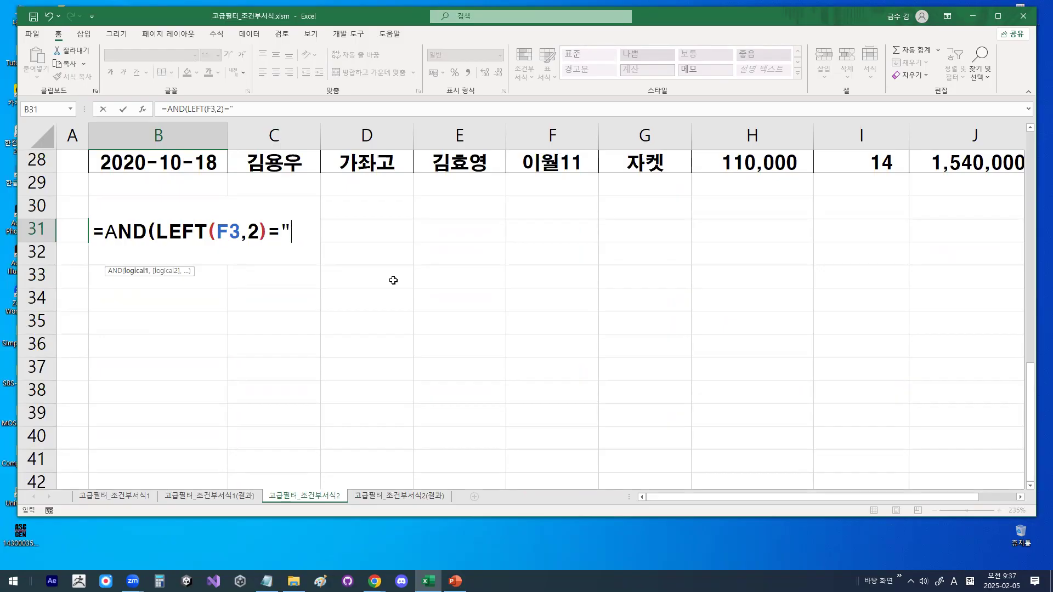
{"action": "type", "text": "이월"}
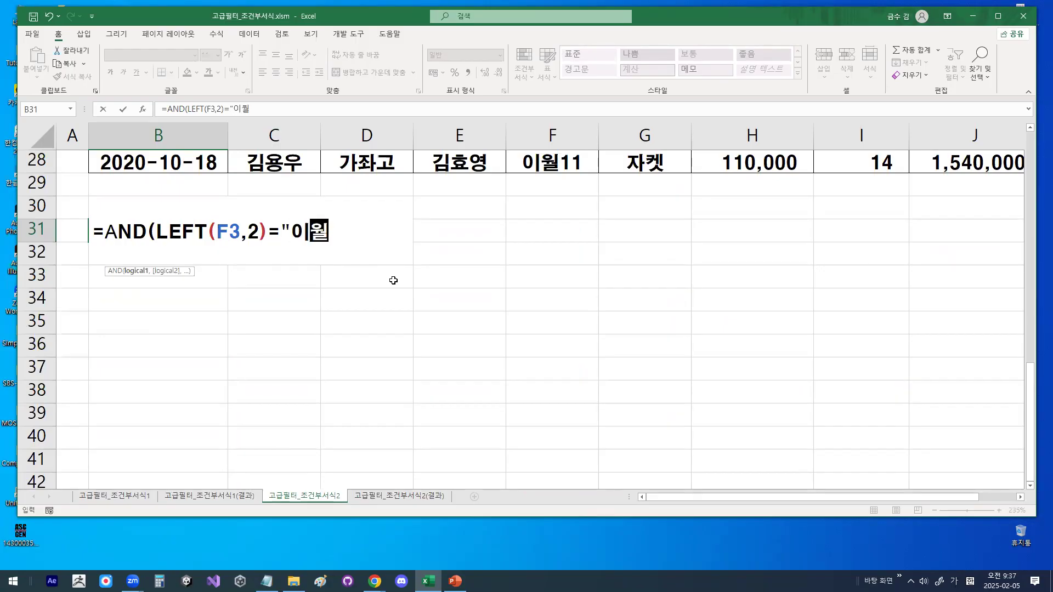
{"action": "type", "text": "\","}
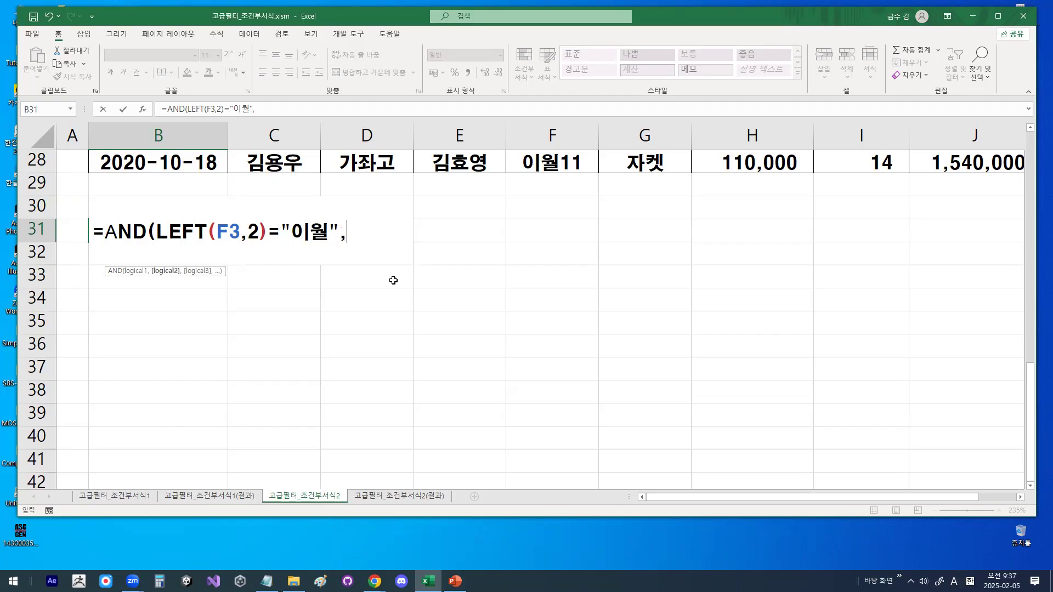
Open an OR function as the second AND condition and reference 품목 cell G3 in it.
{"action": "type", "text": "OR"}
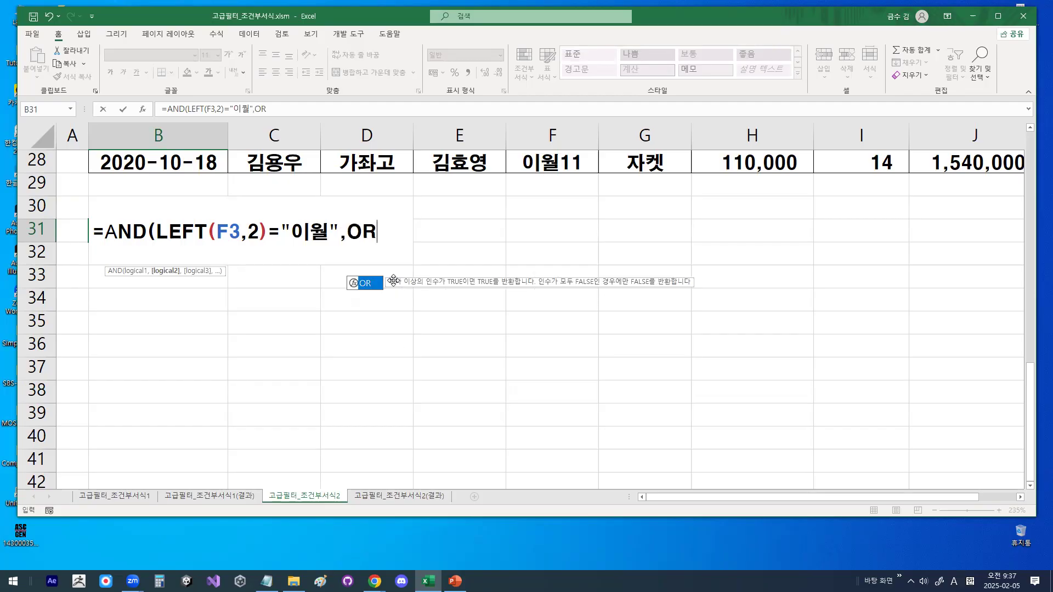
{"action": "type", "text": "9"}
{"action": "key", "text": "BackSpace"}
{"action": "key", "text": "BackSpace"}
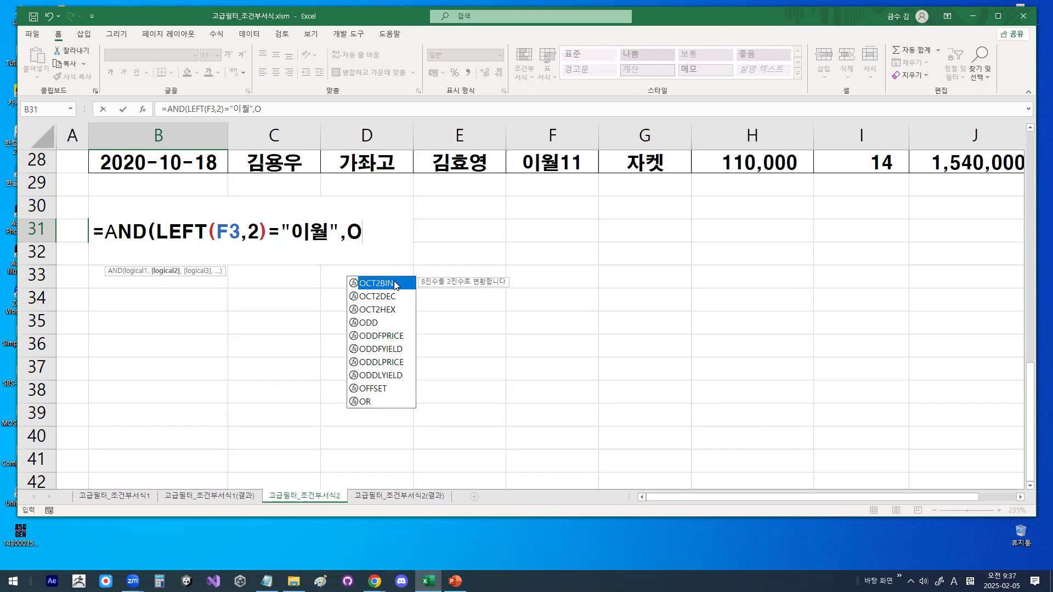
{"action": "type", "text": "R("}
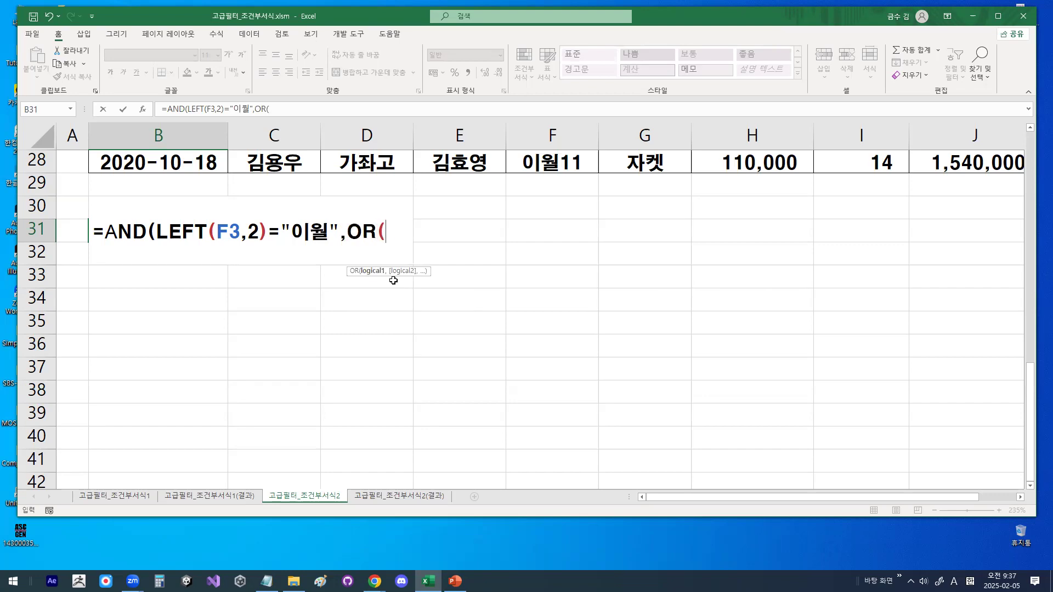
{"action": "scroll", "coordinate": [478, 271], "scroll_direction": "up", "scroll_amount": 8}
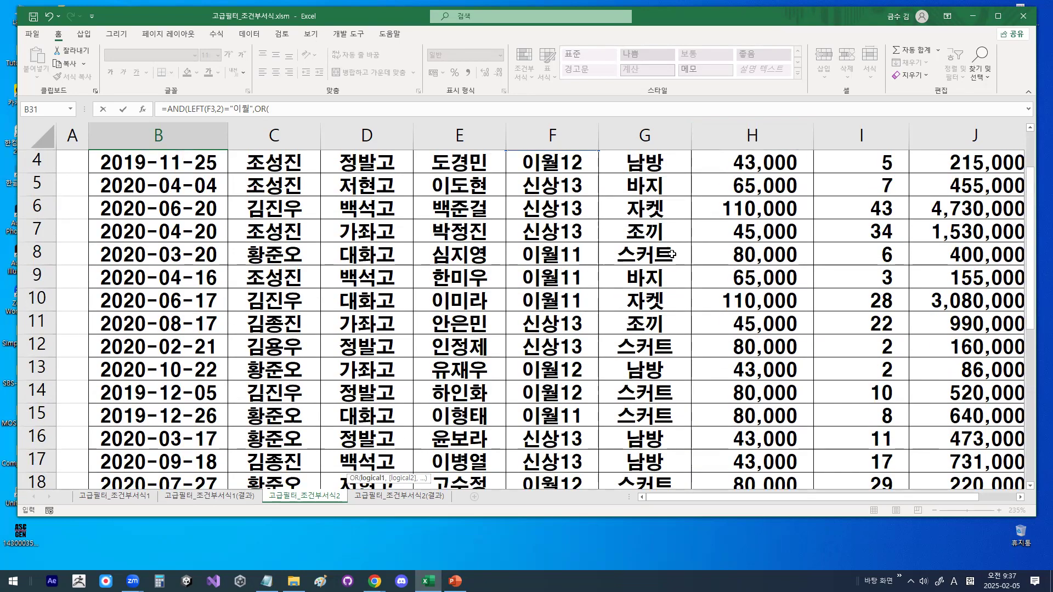
{"action": "scroll", "coordinate": [672, 254], "scroll_direction": "up", "scroll_amount": 1}
{"action": "left_click", "coordinate": [662, 212]}
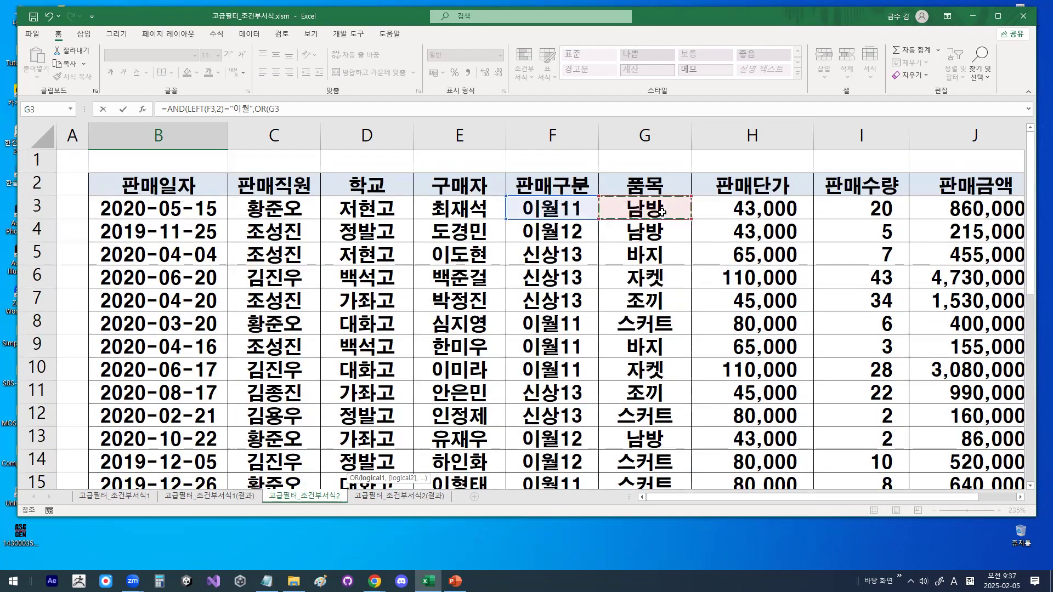
{"action": "mouse_move", "coordinate": [667, 212]}
{"action": "left_mouse_down"}
{"action": "mouse_move", "coordinate": [632, 200]}
{"action": "mouse_move", "coordinate": [658, 197]}
{"action": "left_mouse_up"}
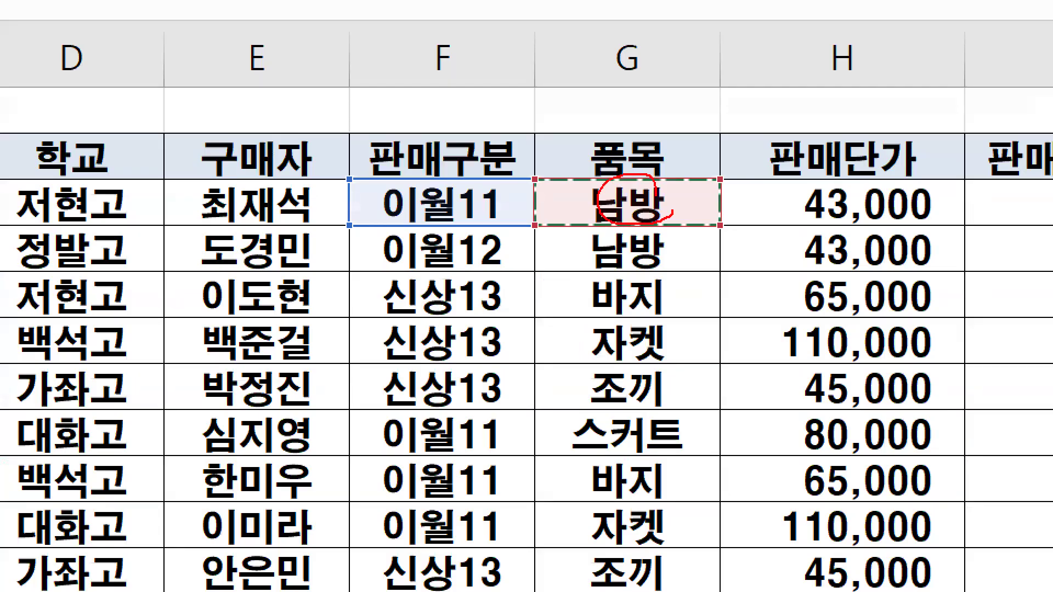
Complete the first OR test in the B31 formula by comparing G3 with "스커트", followed by a comma for the second test.
{"action": "scroll", "coordinate": [270, 310], "scroll_direction": "down", "scroll_amount": 6}
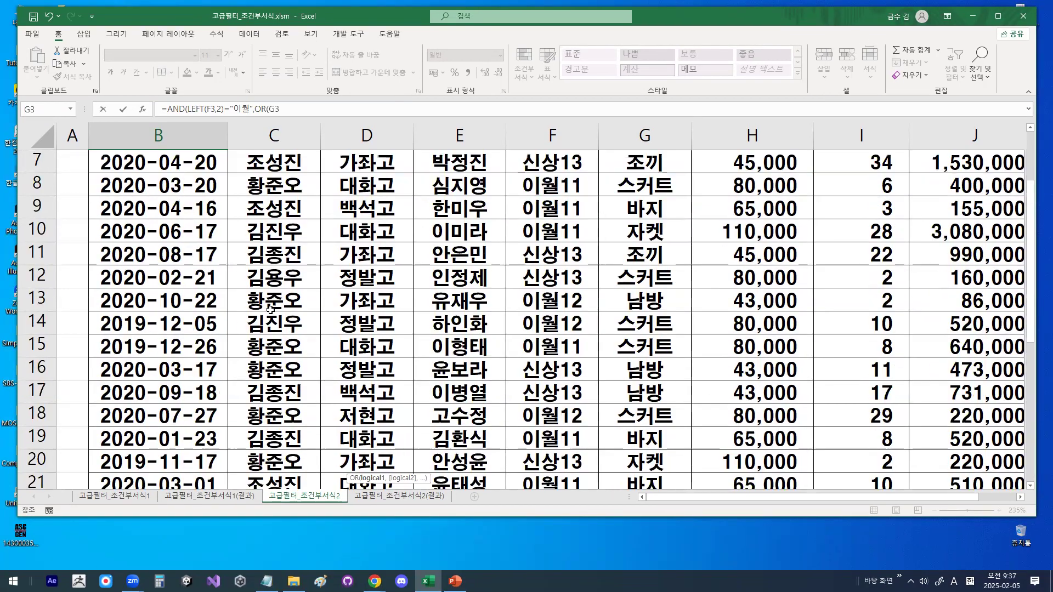
{"action": "scroll", "coordinate": [270, 310], "scroll_direction": "down", "scroll_amount": 2}
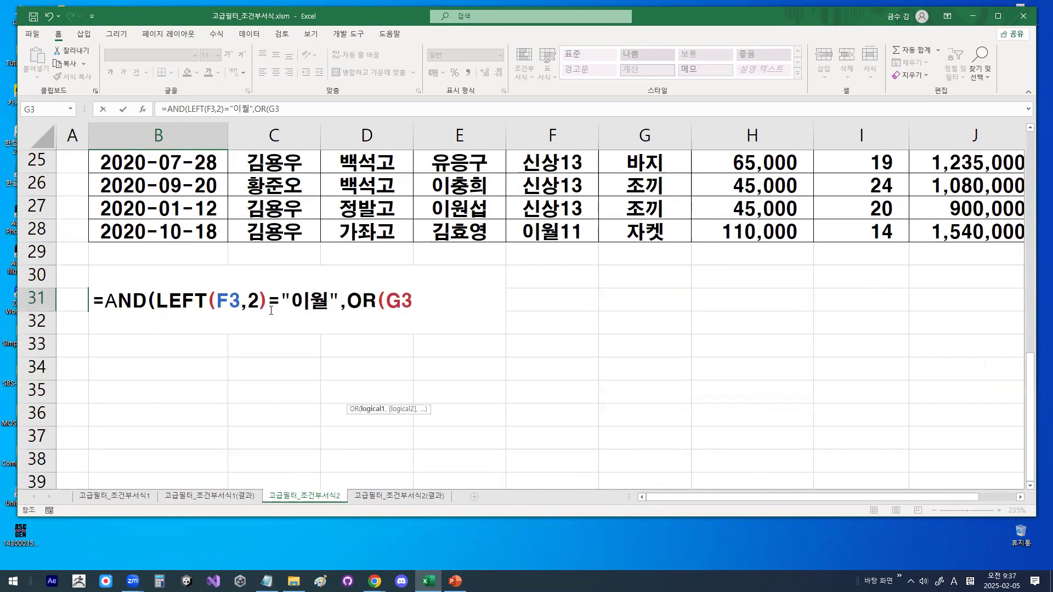
{"action": "type", "text": "-"}
{"action": "key", "text": "BackSpace"}
{"action": "type", "text": "="}
{"action": "key", "text": "Hangul"}
{"action": "type", "text": "\""}
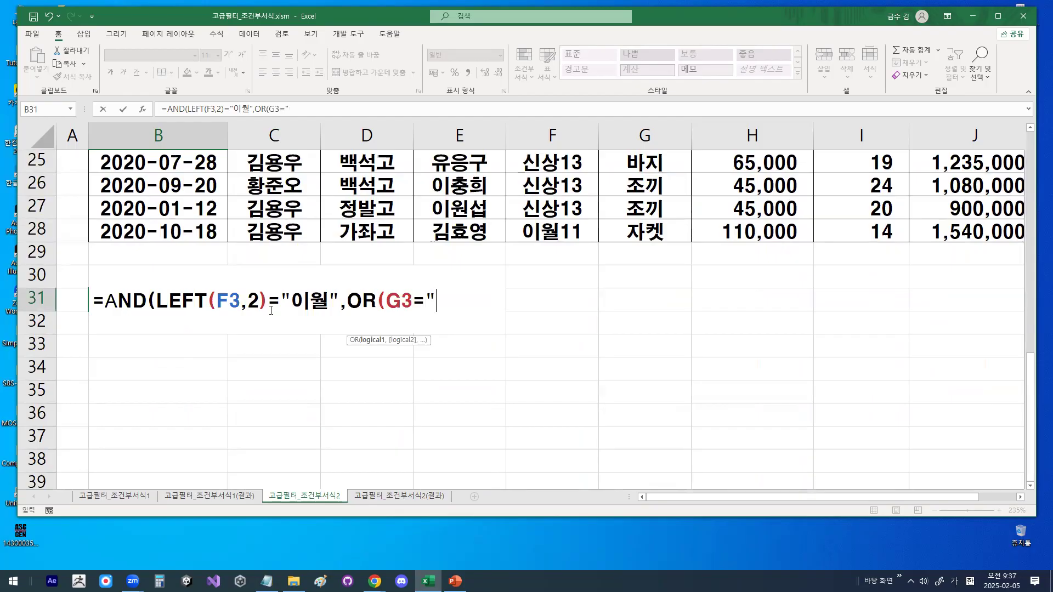
{"action": "type", "text": "스커트"}
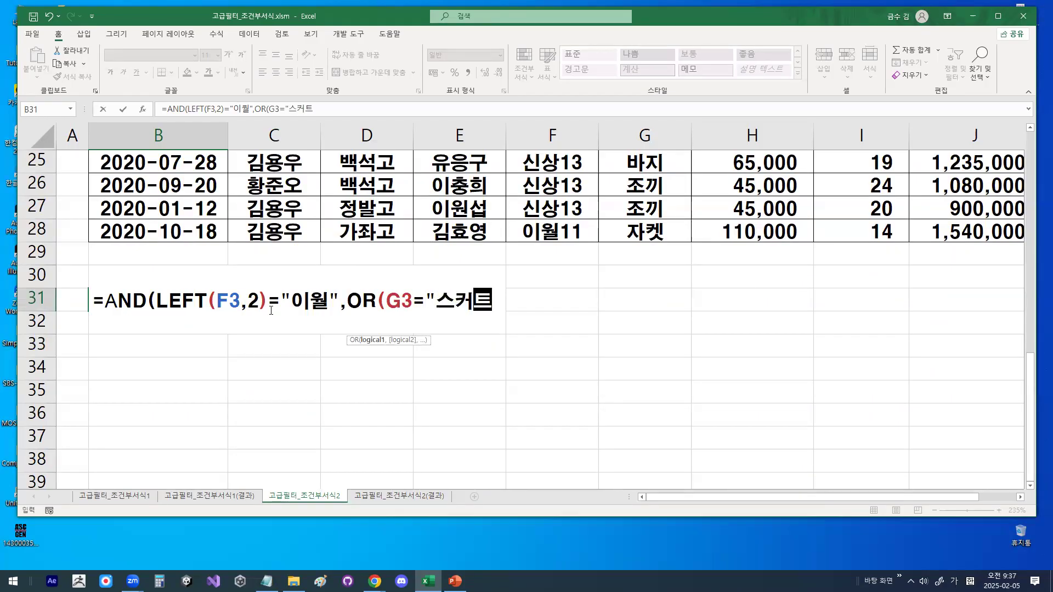
{"action": "type", "text": "\","}
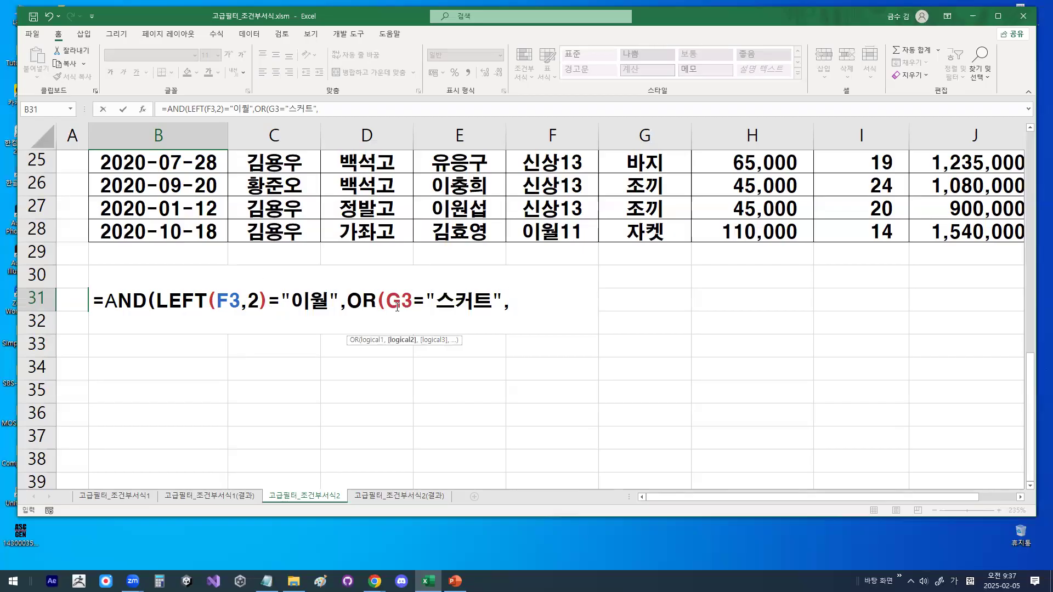
Duplicate the G3="스커트" test as the second OR argument, change its text to "바지", and close the OR function with a comma.
{"action": "left_click_drag", "start_coordinate": [386, 300], "coordinate": [505, 300]}
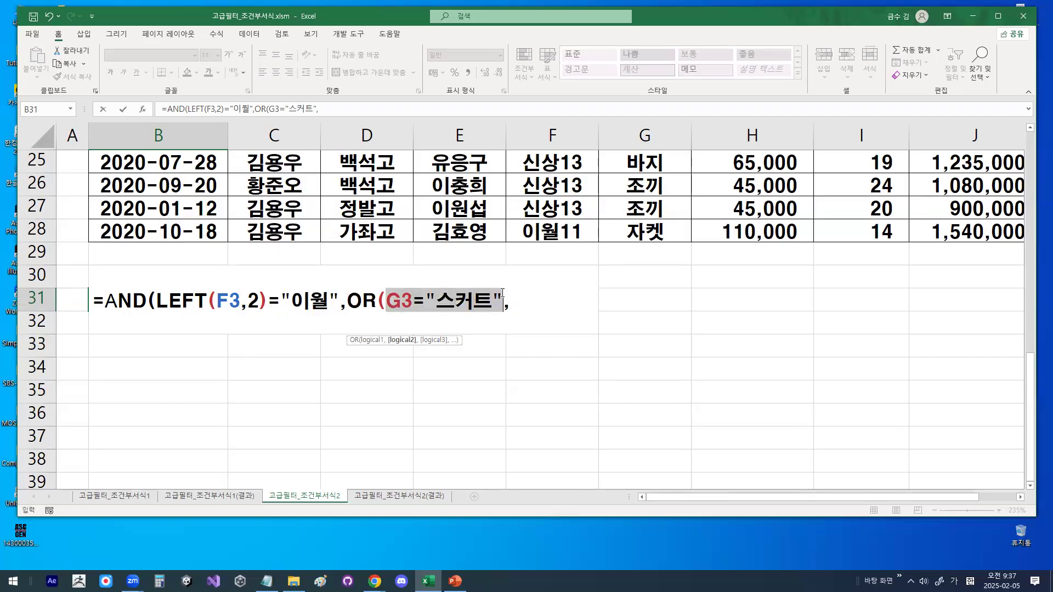
{"action": "key", "text": "ctrl+c"}
{"action": "left_click", "coordinate": [527, 306]}
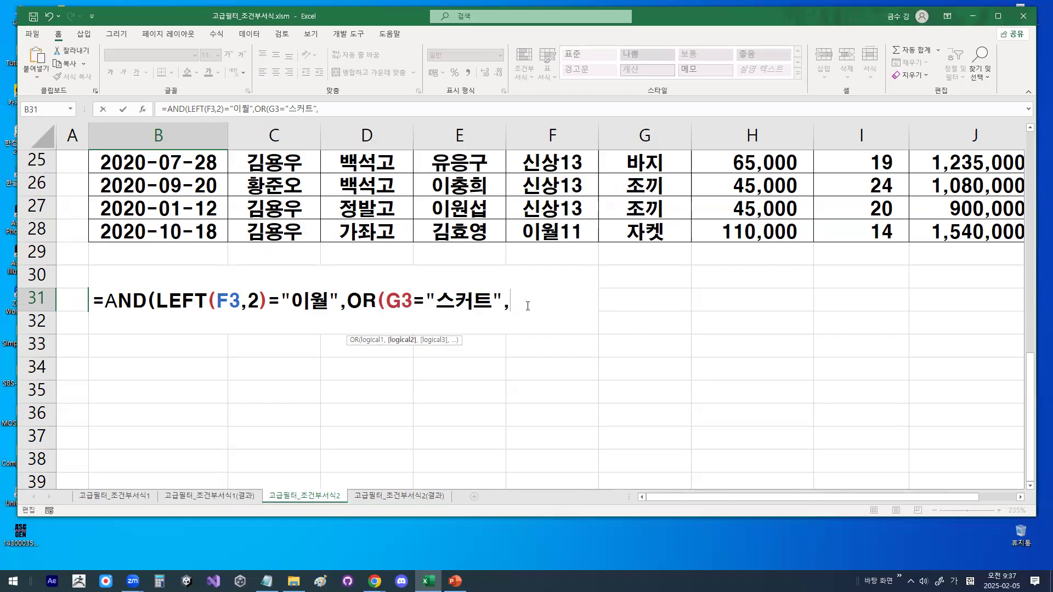
{"action": "key", "text": "ctrl+v"}
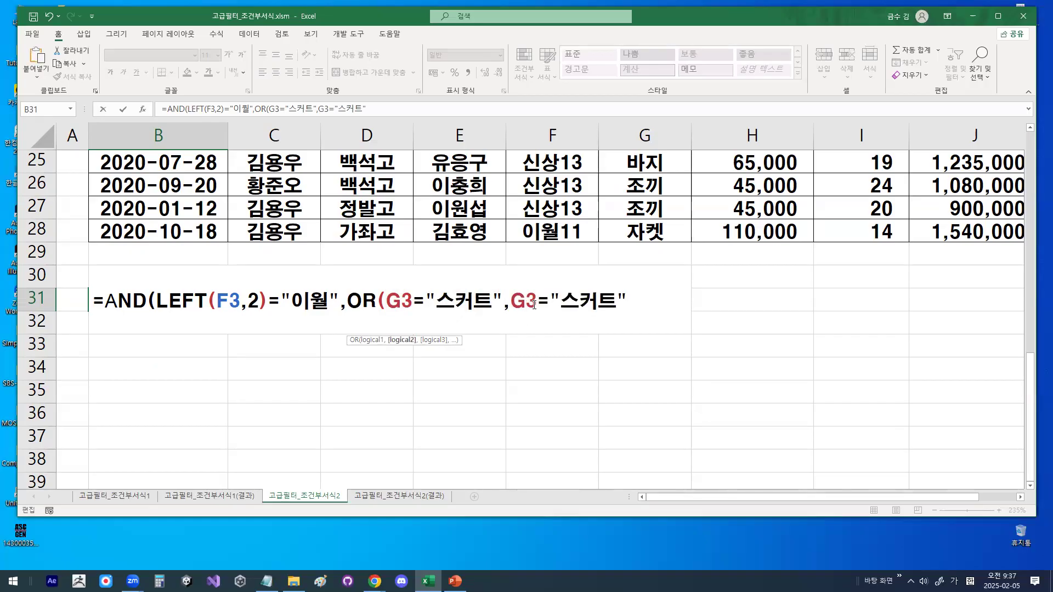
{"action": "left_click_drag", "start_coordinate": [561, 300], "coordinate": [615, 299]}
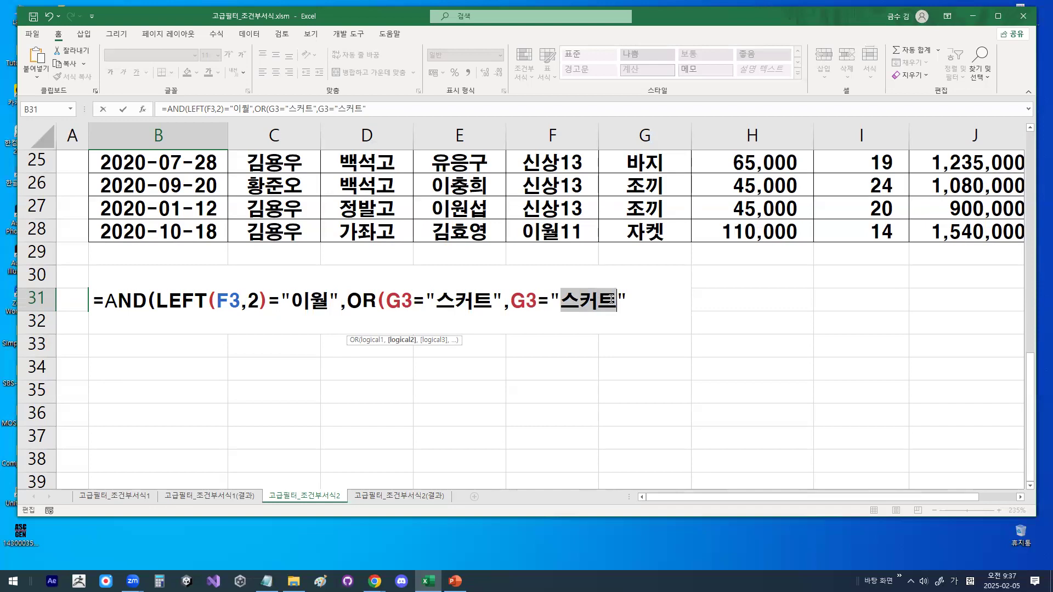
{"action": "type", "text": "바지"}
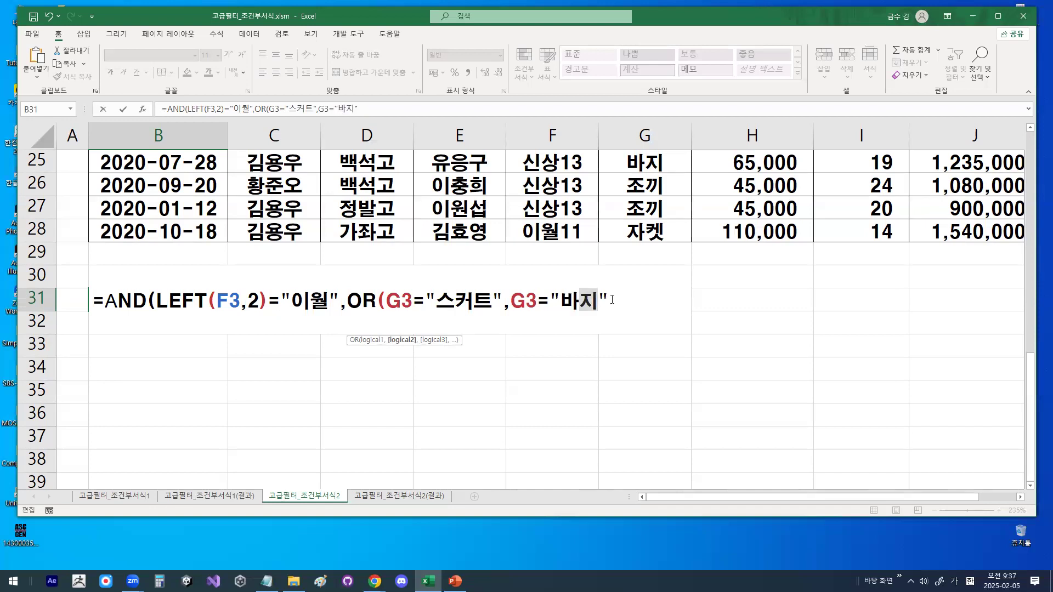
{"action": "mouse_move", "coordinate": [445, 269]}
{"action": "left_mouse_down"}
{"action": "mouse_move", "coordinate": [492, 253]}
{"action": "mouse_move", "coordinate": [548, 287]}
{"action": "mouse_move", "coordinate": [573, 254]}
{"action": "left_mouse_up"}
{"action": "key", "text": "Escape"}
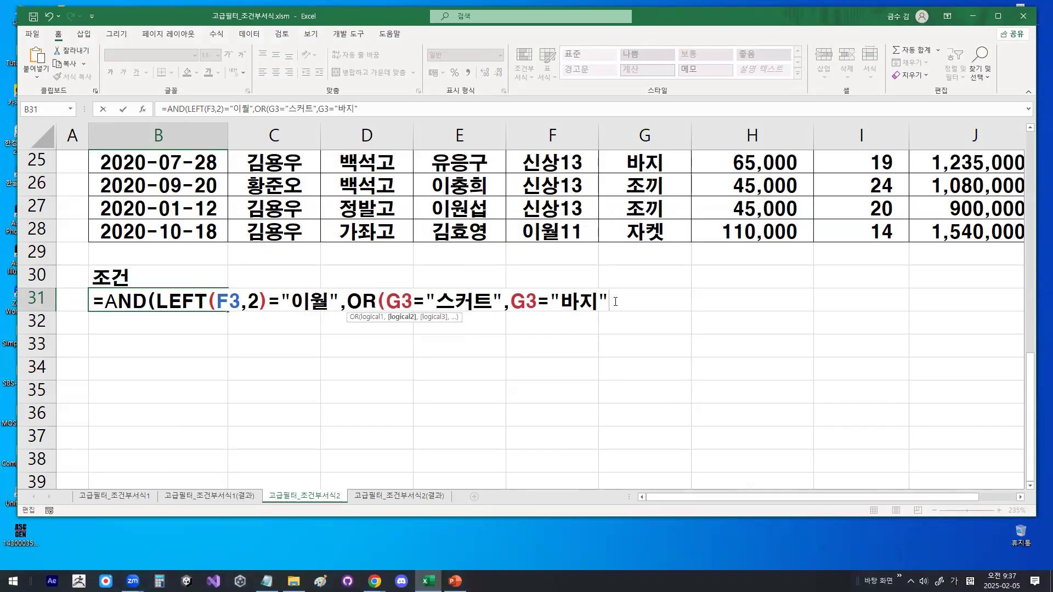
{"action": "type", "text": "),"}
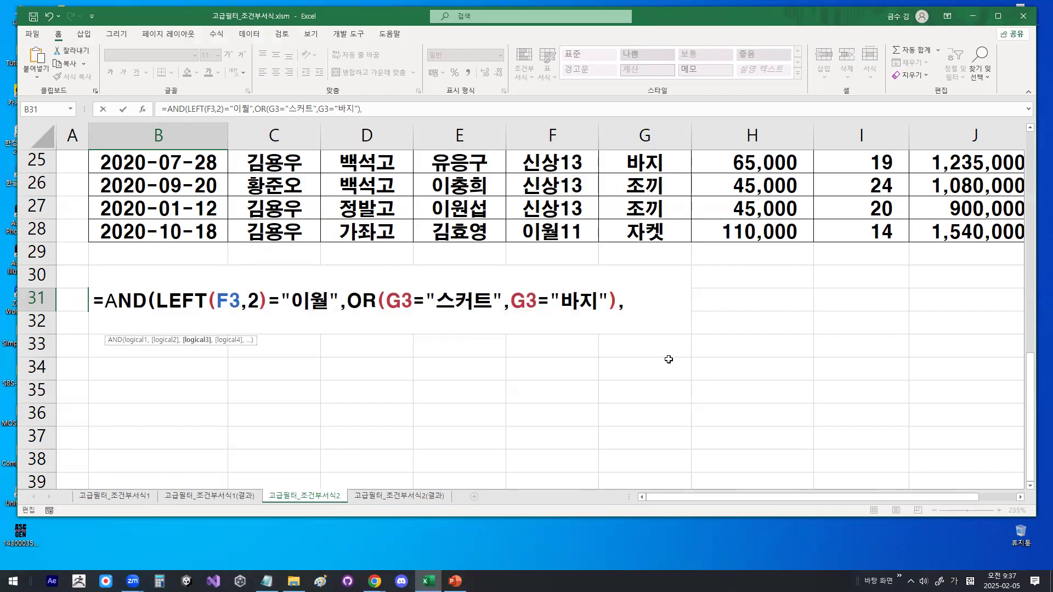
Start the third AND condition with 판매단가 cell H3 followed by the multiplication operator.
{"action": "scroll", "coordinate": [828, 438], "scroll_direction": "up", "scroll_amount": 8}
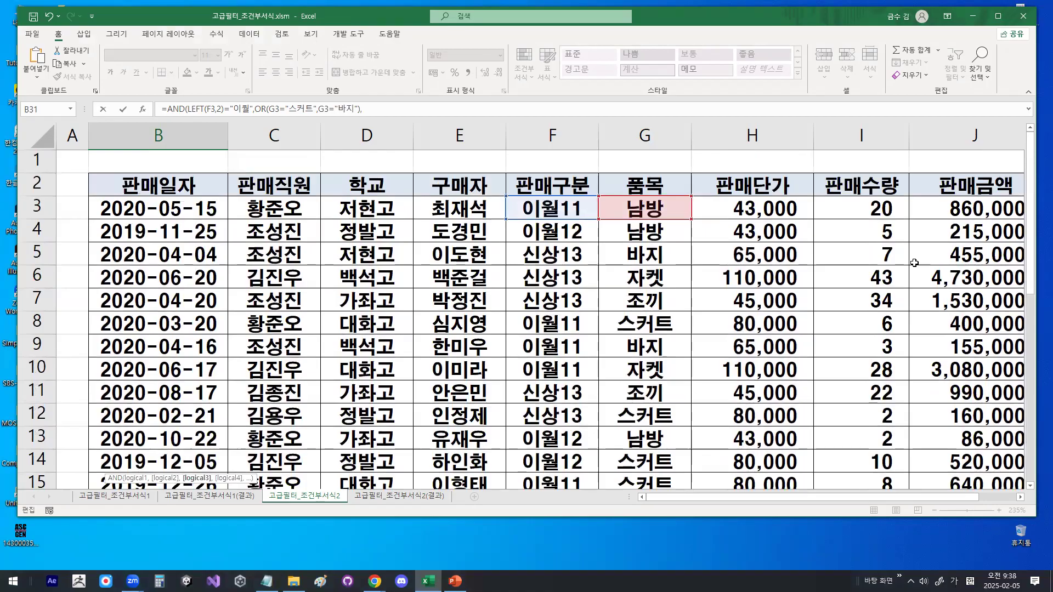
{"action": "left_click", "coordinate": [777, 209]}
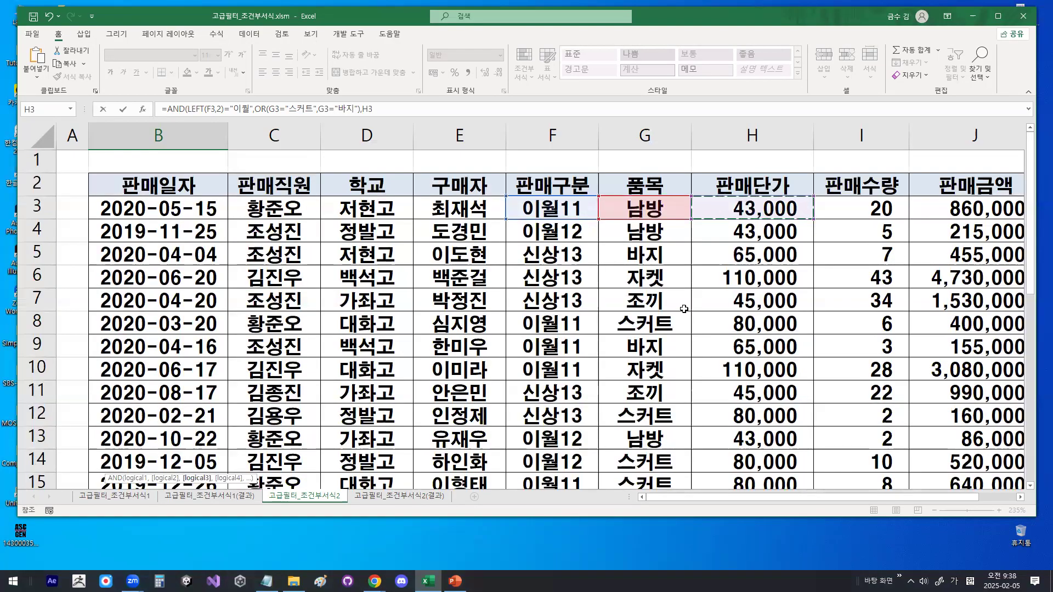
{"action": "scroll", "coordinate": [585, 388], "scroll_direction": "down", "scroll_amount": 8}
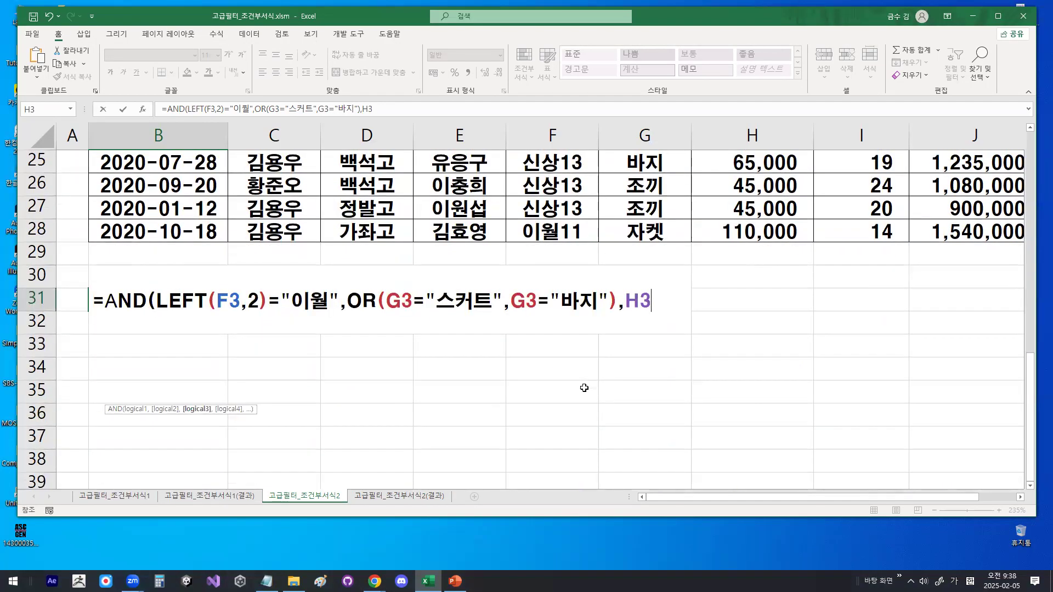
{"action": "type", "text": "*"}
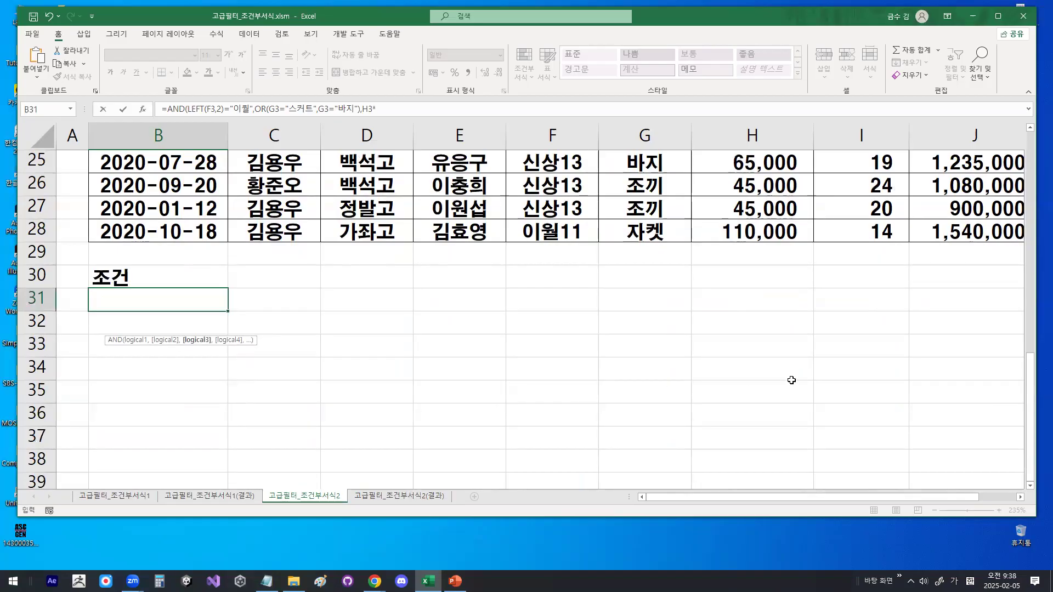
Extend the last condition of the AND formula in B31 to H3*I3<>J3.
{"action": "scroll", "coordinate": [791, 380], "scroll_direction": "up", "scroll_amount": 8}
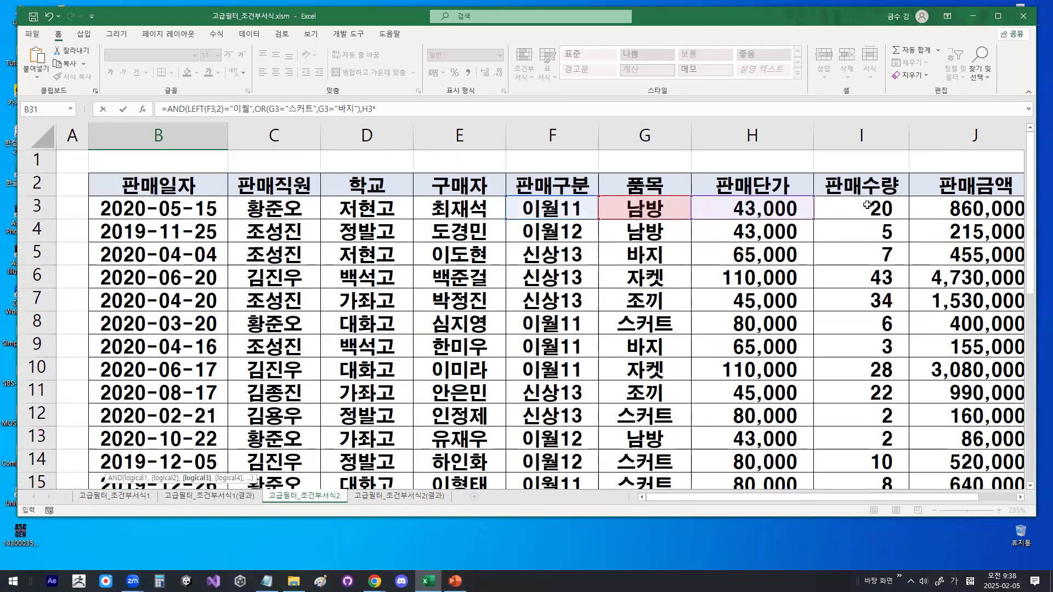
{"action": "left_click", "coordinate": [867, 206]}
{"action": "left_click_drag", "start_coordinate": [776, 203], "coordinate": [840, 150]}
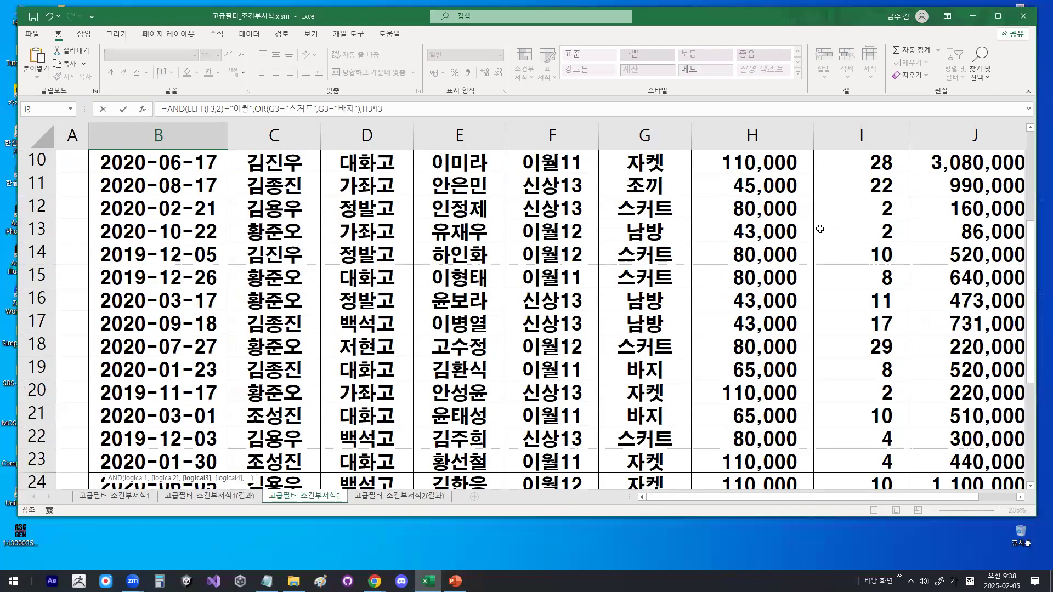
{"action": "scroll", "coordinate": [820, 229], "scroll_direction": "down", "scroll_amount": 6}
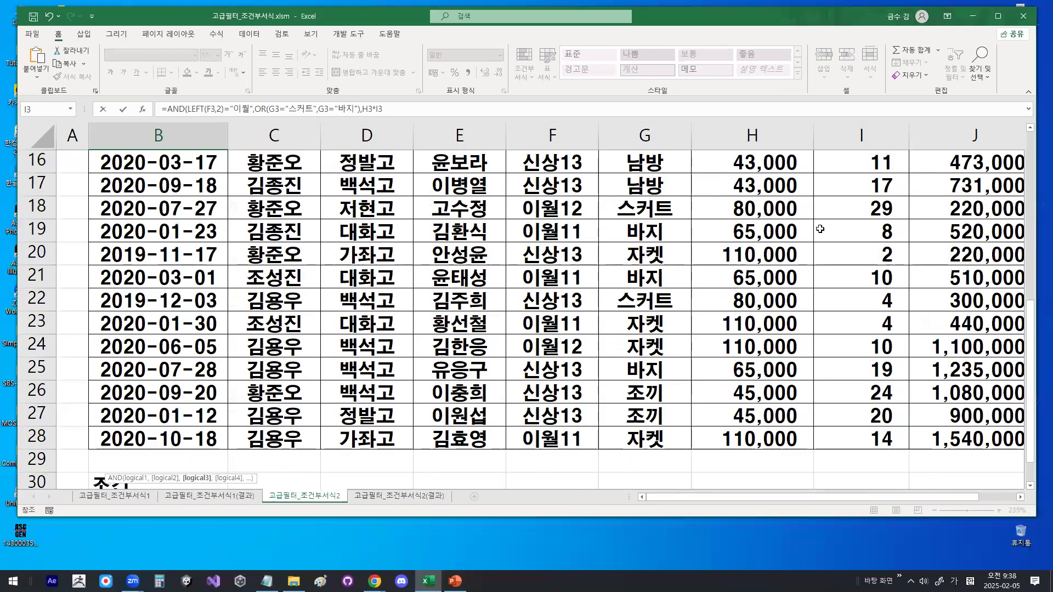
{"action": "type", "text": "<>"}
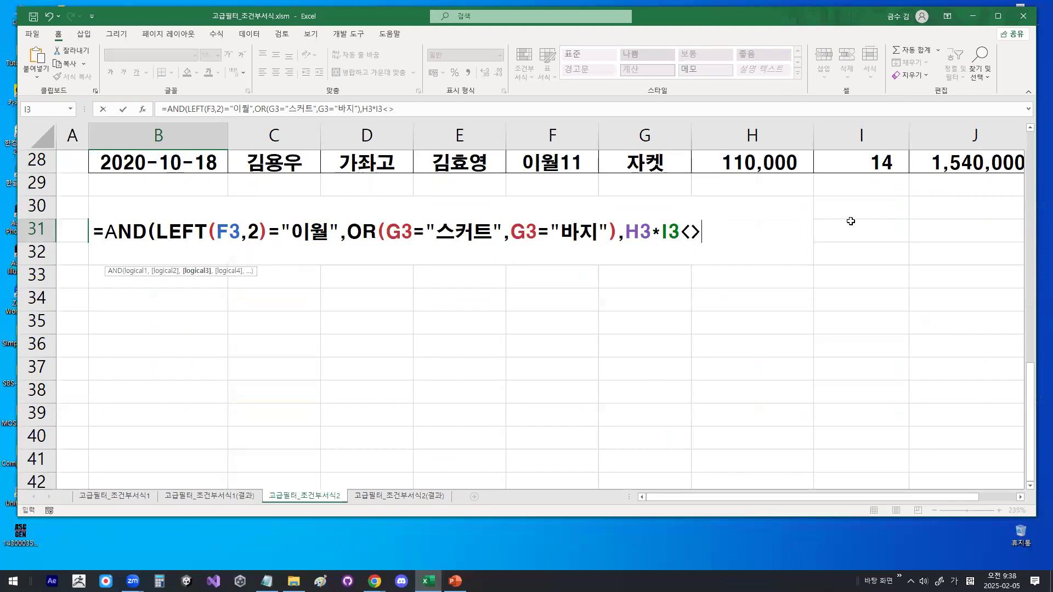
{"action": "scroll", "coordinate": [958, 233], "scroll_direction": "up", "scroll_amount": 7}
{"action": "scroll", "coordinate": [959, 233], "scroll_direction": "up", "scroll_amount": 2}
{"action": "left_click", "coordinate": [998, 202]}
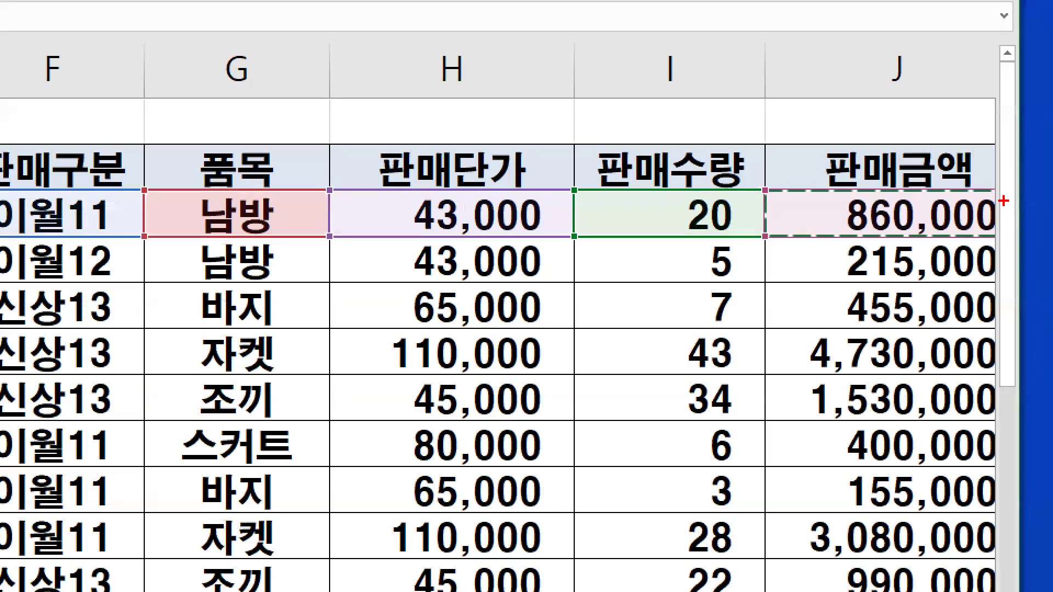
{"action": "mouse_move", "coordinate": [1004, 201]}
{"action": "left_mouse_down"}
{"action": "mouse_move", "coordinate": [939, 233]}
{"action": "mouse_move", "coordinate": [929, 184]}
{"action": "mouse_move", "coordinate": [956, 189]}
{"action": "left_mouse_up"}
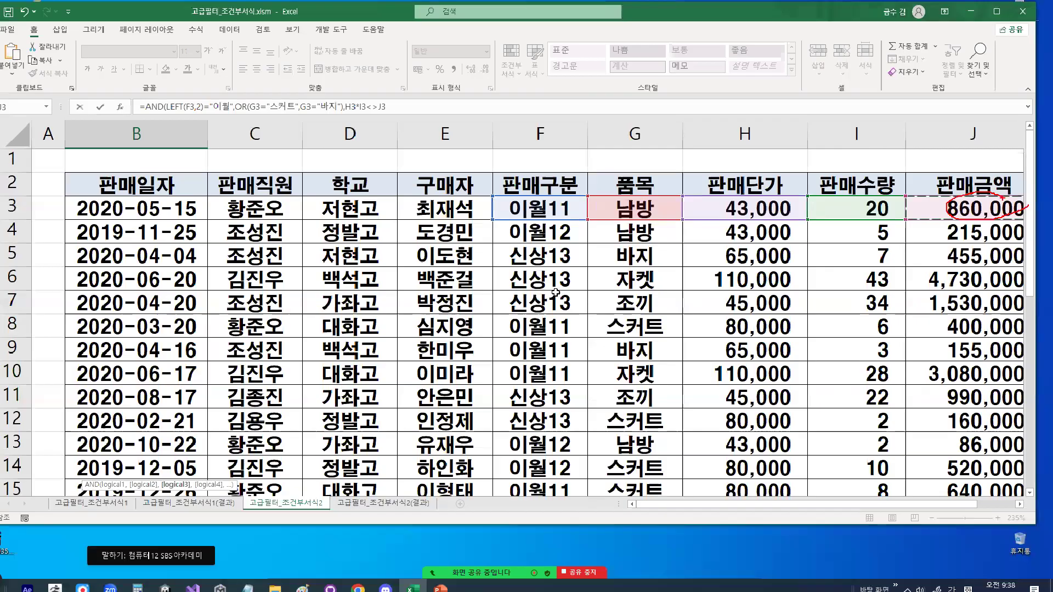
Close the AND formula's parenthesis and enter the finished criteria formula in B31.
{"action": "scroll", "coordinate": [557, 292], "scroll_direction": "down", "scroll_amount": 8}
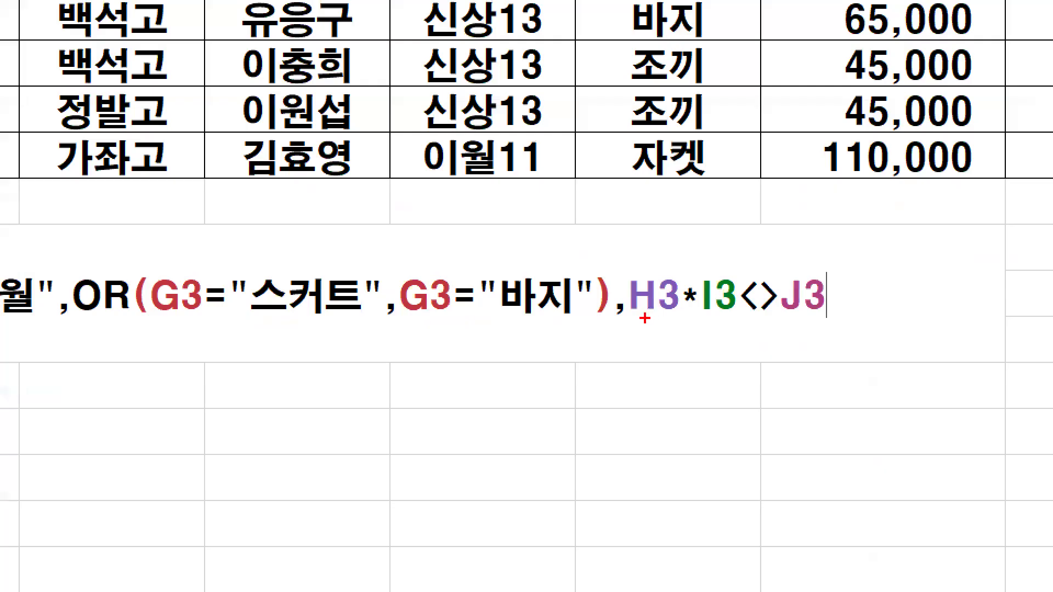
{"action": "left_click_drag", "start_coordinate": [626, 311], "coordinate": [816, 317]}
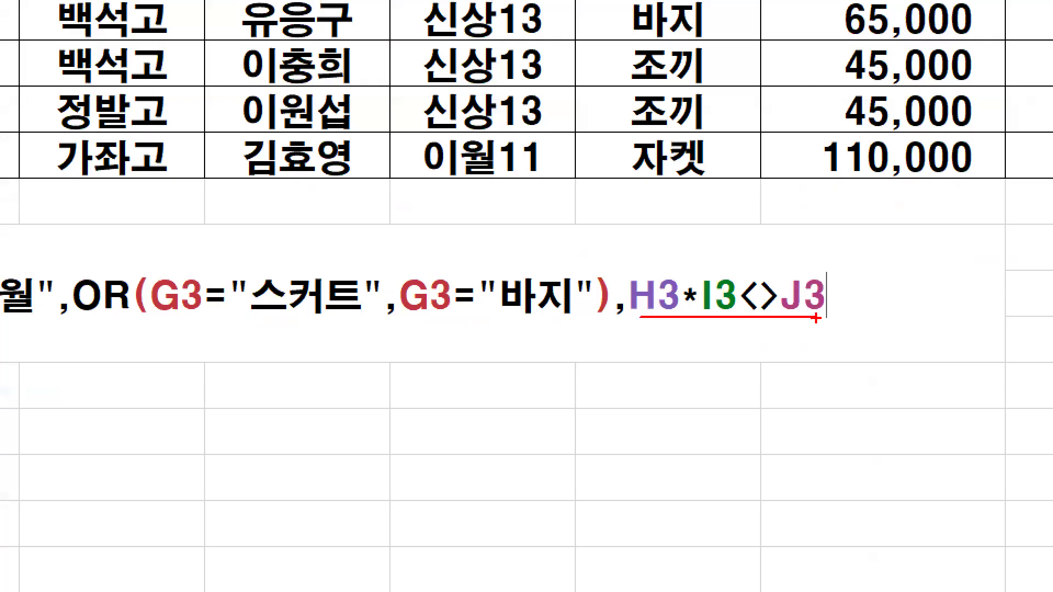
{"action": "left_click_drag", "start_coordinate": [818, 240], "coordinate": [831, 366]}
{"action": "key", "text": "Escape"}
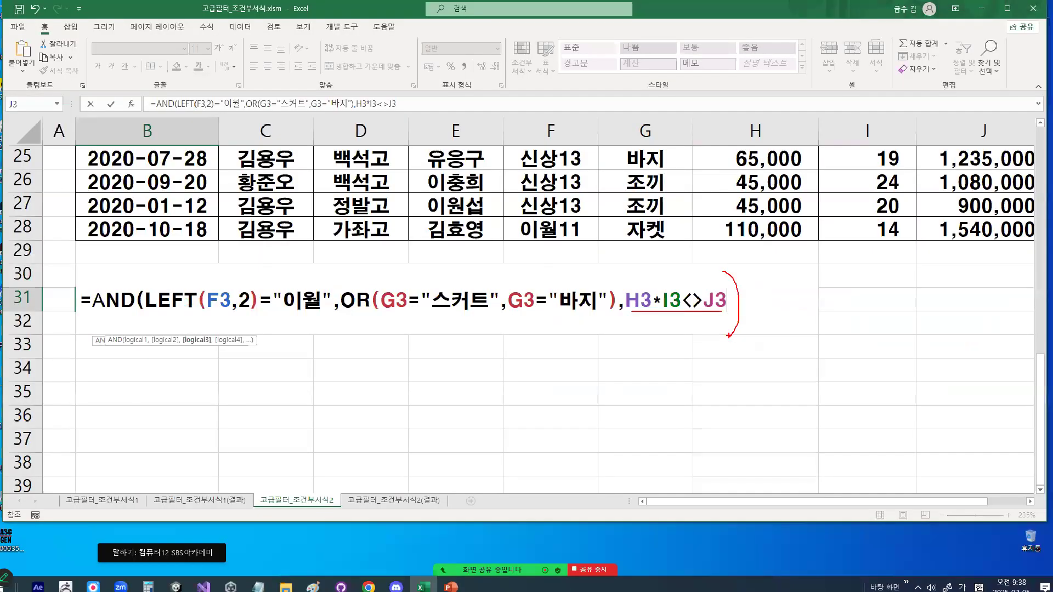
{"action": "type", "text": ")"}
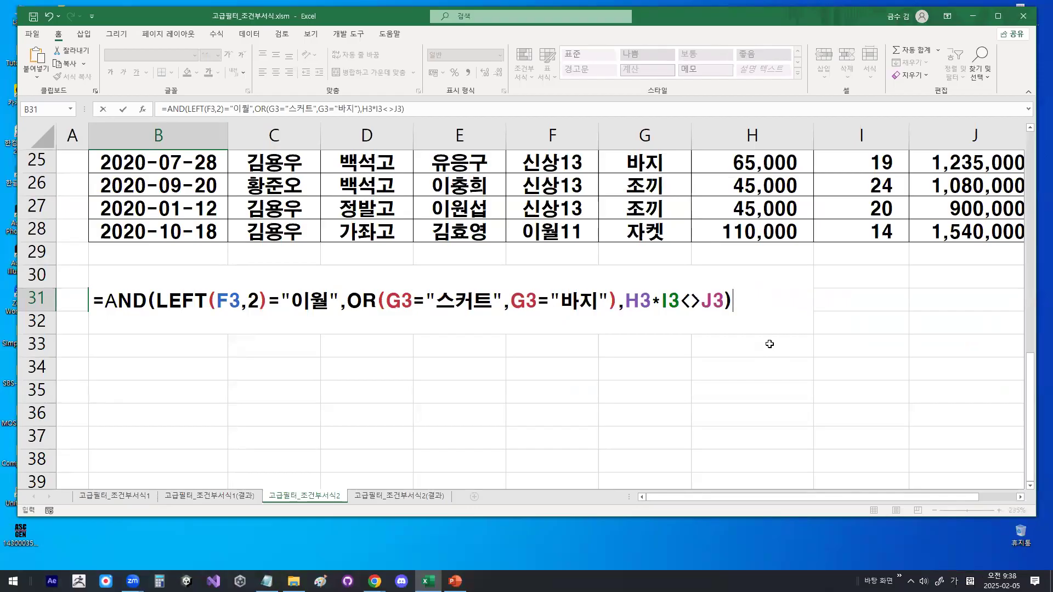
{"action": "key", "text": "Return"}
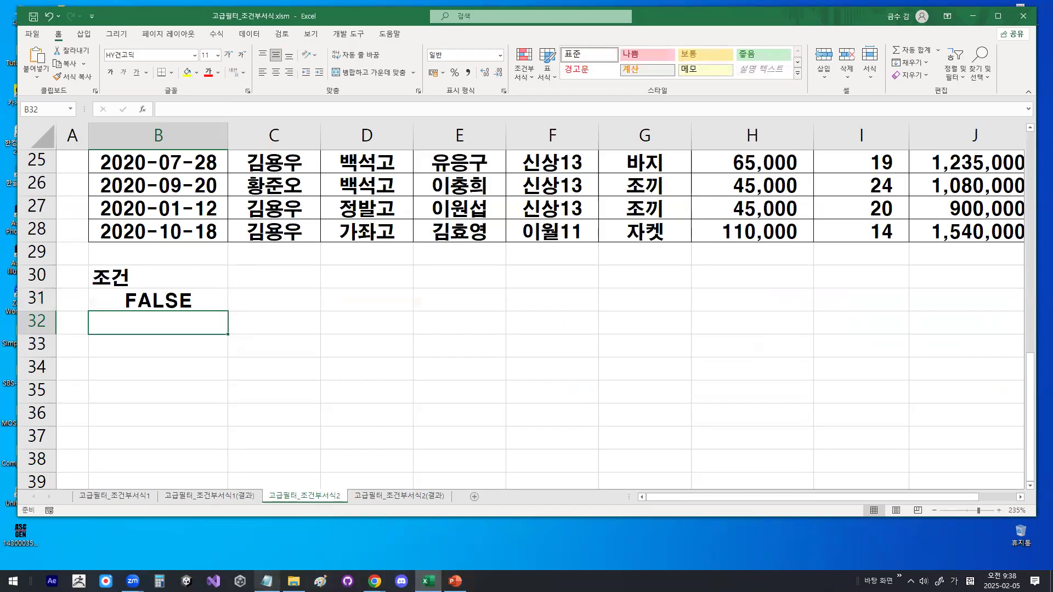
Switch to the Notepad class notes, remove three blank lines above the cell-reference AND formula and add three below it.
{"action": "left_click", "coordinate": [267, 581]}
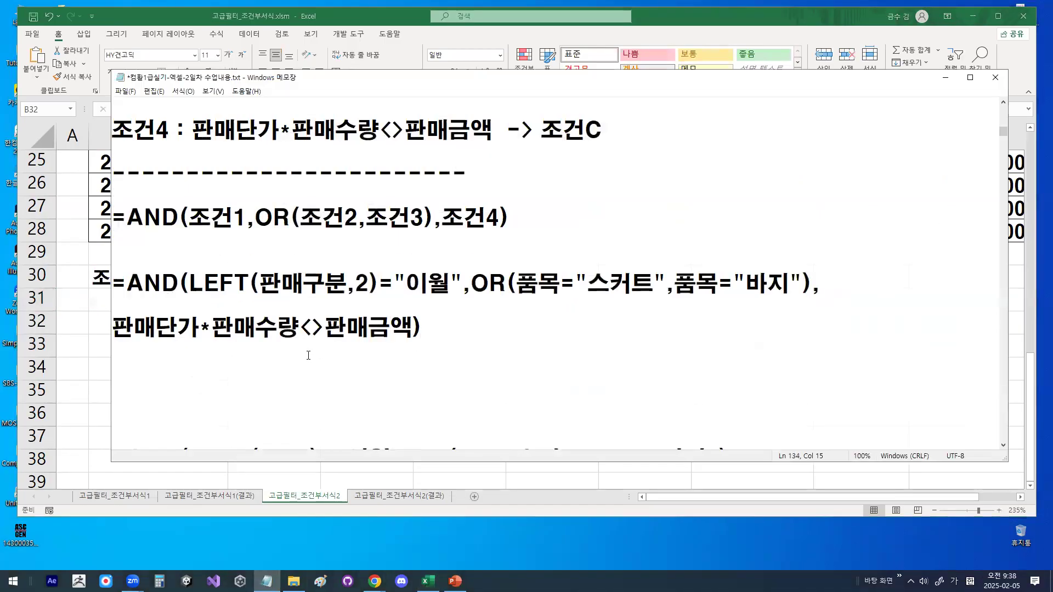
{"action": "key", "text": "Down"}
{"action": "key", "text": "Down"}
{"action": "key", "text": "Delete"}
{"action": "key", "text": "Delete"}
{"action": "key", "text": "Delete"}
{"action": "key", "text": "Down"}
{"action": "key", "text": "Down"}
{"action": "key", "text": "Down"}
{"action": "key", "text": "Down"}
{"action": "key", "text": "Down"}
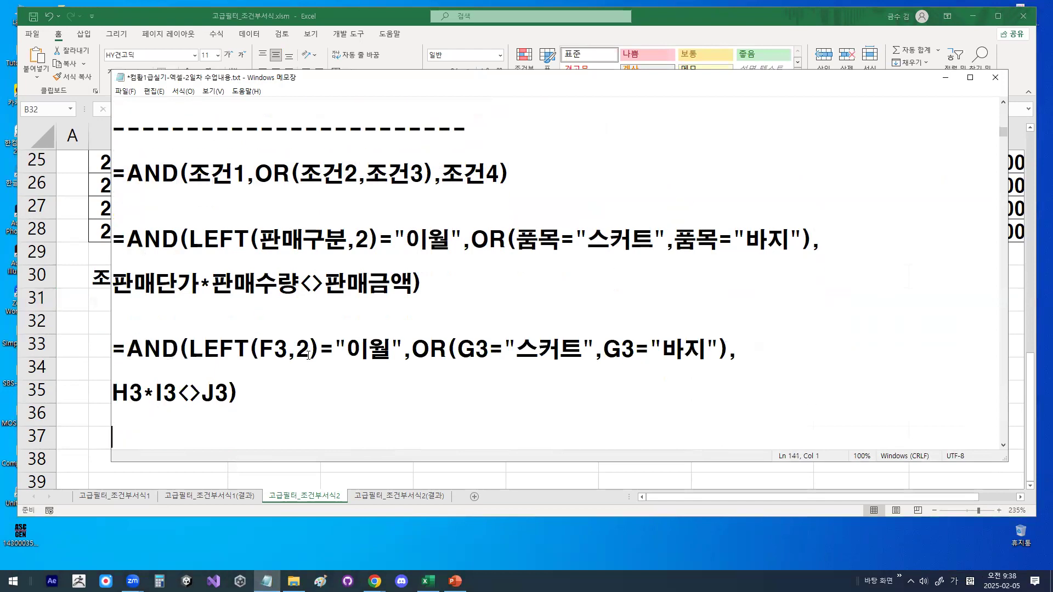
{"action": "key", "text": "Return"}
{"action": "key", "text": "Return"}
{"action": "key", "text": "Return"}
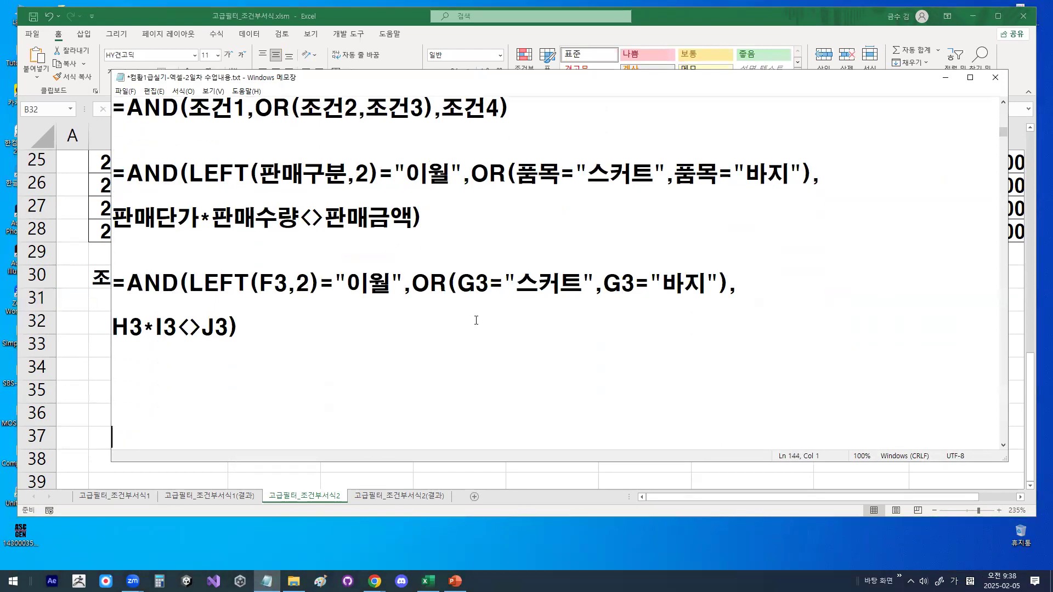
{"action": "left_click_drag", "start_coordinate": [462, 299], "coordinate": [711, 299]}
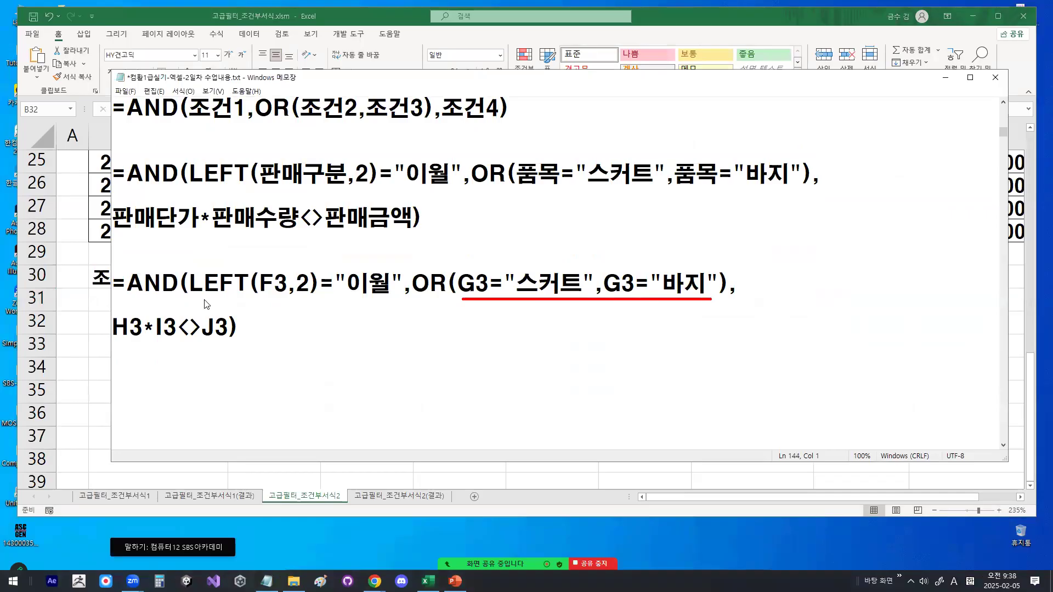
{"action": "left_click_drag", "start_coordinate": [193, 295], "coordinate": [388, 297]}
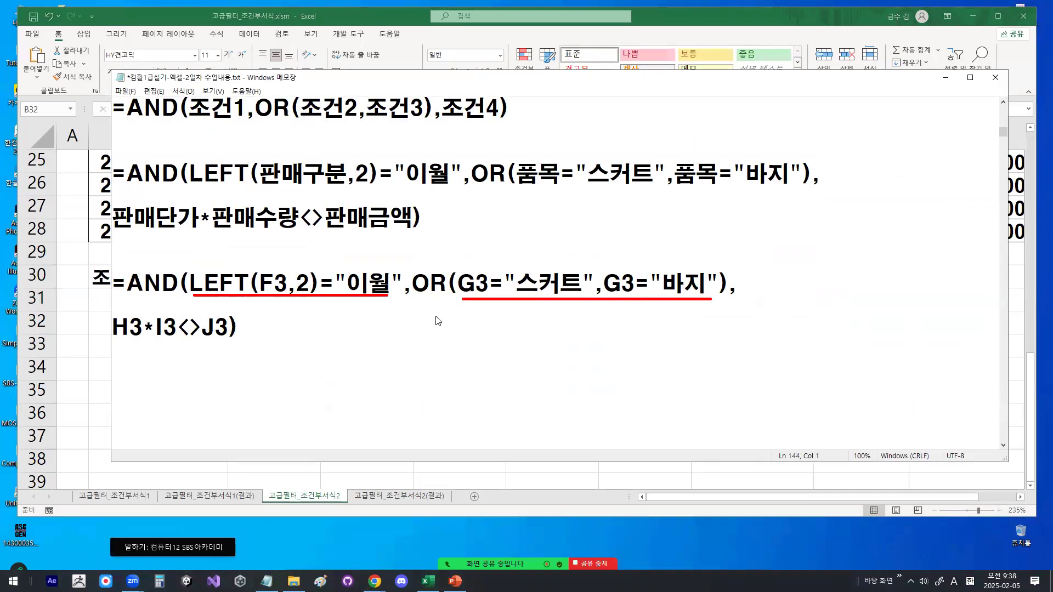
{"action": "left_click_drag", "start_coordinate": [108, 345], "coordinate": [227, 346]}
{"action": "key", "text": "Escape"}
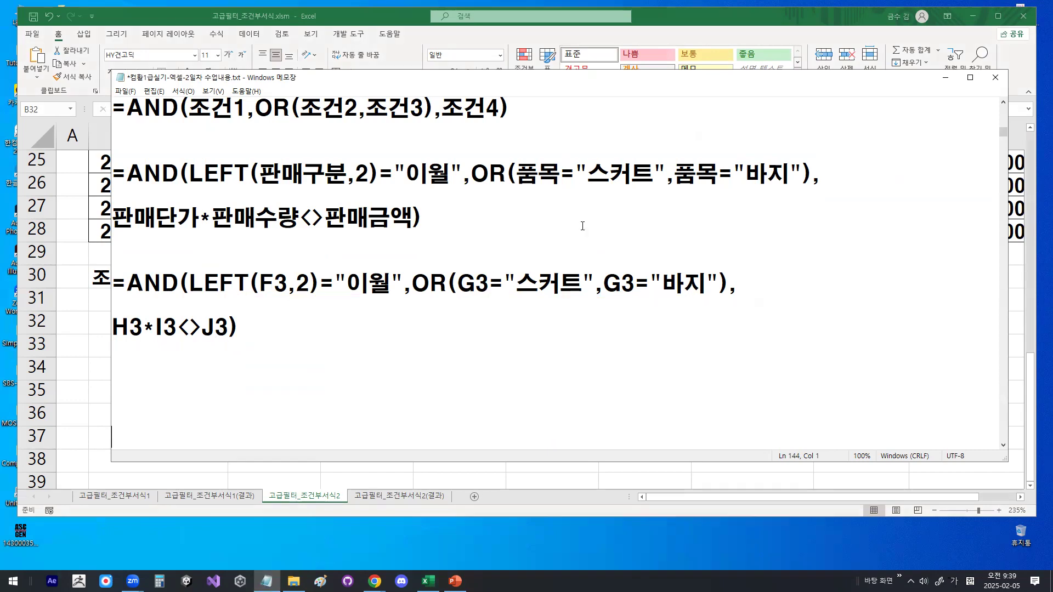
Return to the Excel worksheet and start an Advanced Filter from cell D4 inside the sales table.
{"action": "left_click", "coordinate": [946, 78]}
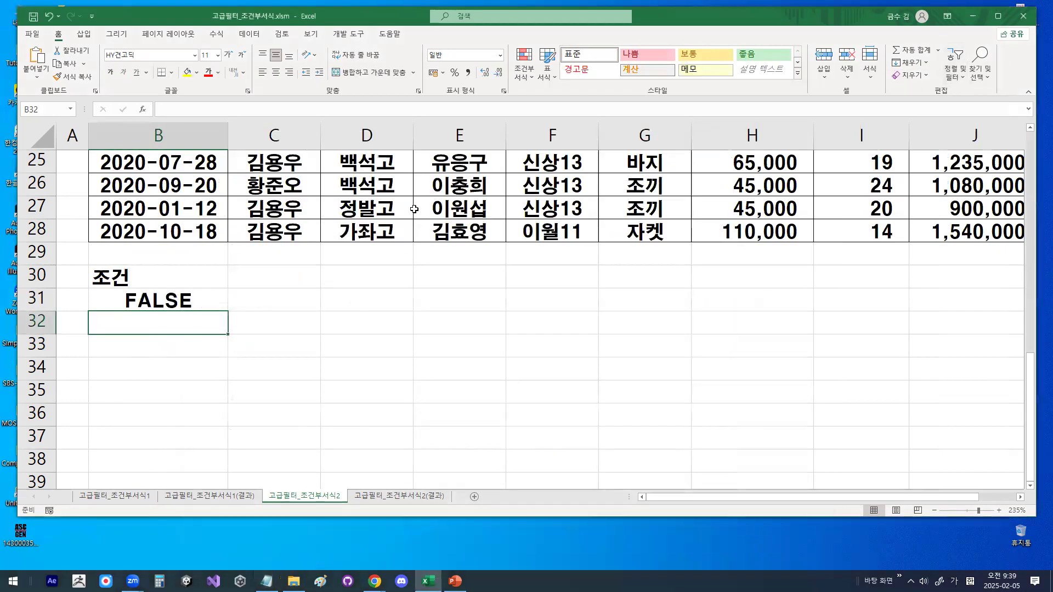
{"action": "scroll", "coordinate": [349, 238], "scroll_direction": "up", "scroll_amount": 3}
{"action": "scroll", "coordinate": [350, 237], "scroll_direction": "up", "scroll_amount": 2}
{"action": "left_click", "coordinate": [349, 238]}
{"action": "scroll", "coordinate": [351, 236], "scroll_direction": "up", "scroll_amount": 5}
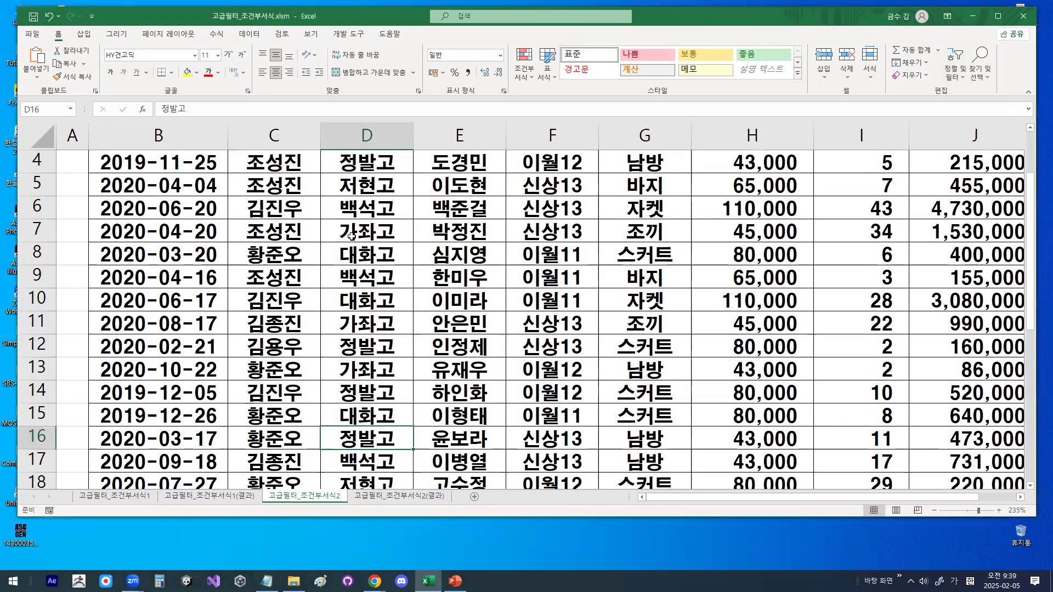
{"action": "left_click", "coordinate": [354, 234]}
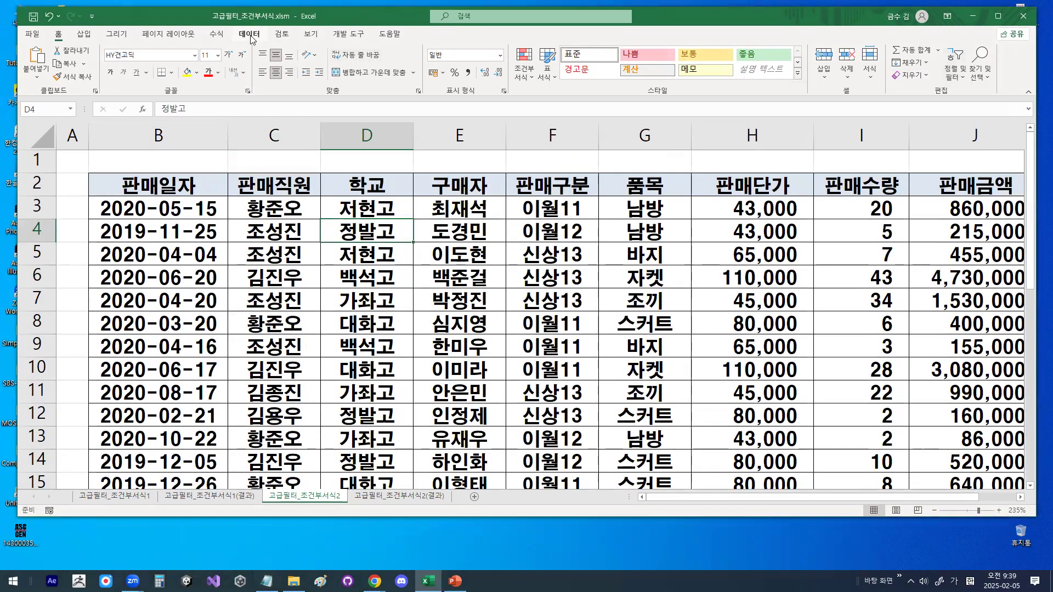
{"action": "left_click", "coordinate": [250, 34]}
{"action": "key", "text": "ctrl+1"}
{"action": "mouse_move", "coordinate": [394, 79]}
{"action": "left_mouse_down"}
{"action": "mouse_move", "coordinate": [389, 93]}
{"action": "mouse_move", "coordinate": [329, 84]}
{"action": "mouse_move", "coordinate": [362, 54]}
{"action": "mouse_move", "coordinate": [394, 81]}
{"action": "left_mouse_up"}
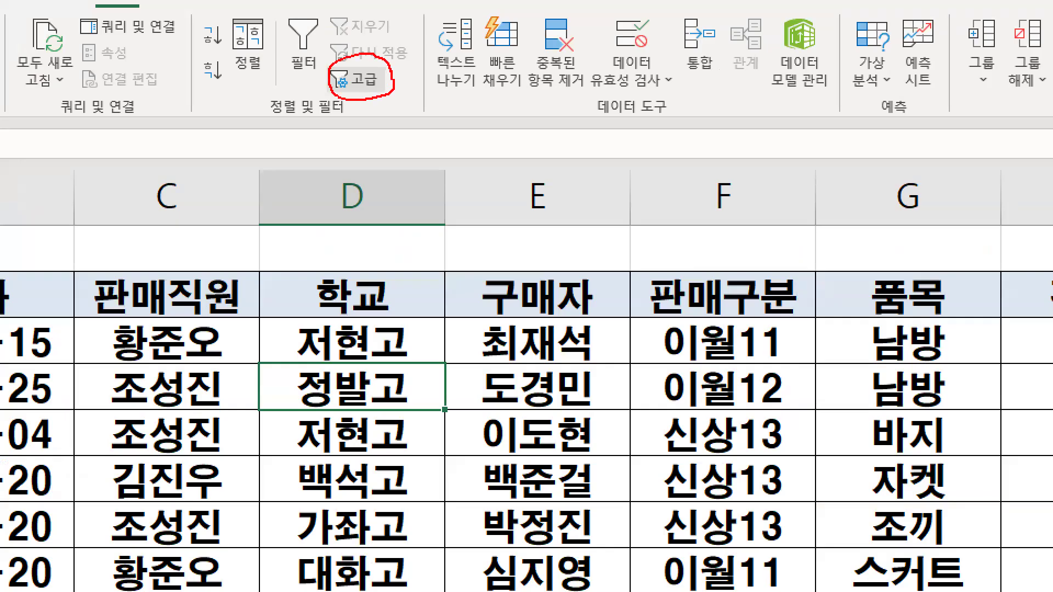
{"action": "key", "text": "Escape"}
{"action": "left_click", "coordinate": [369, 76]}
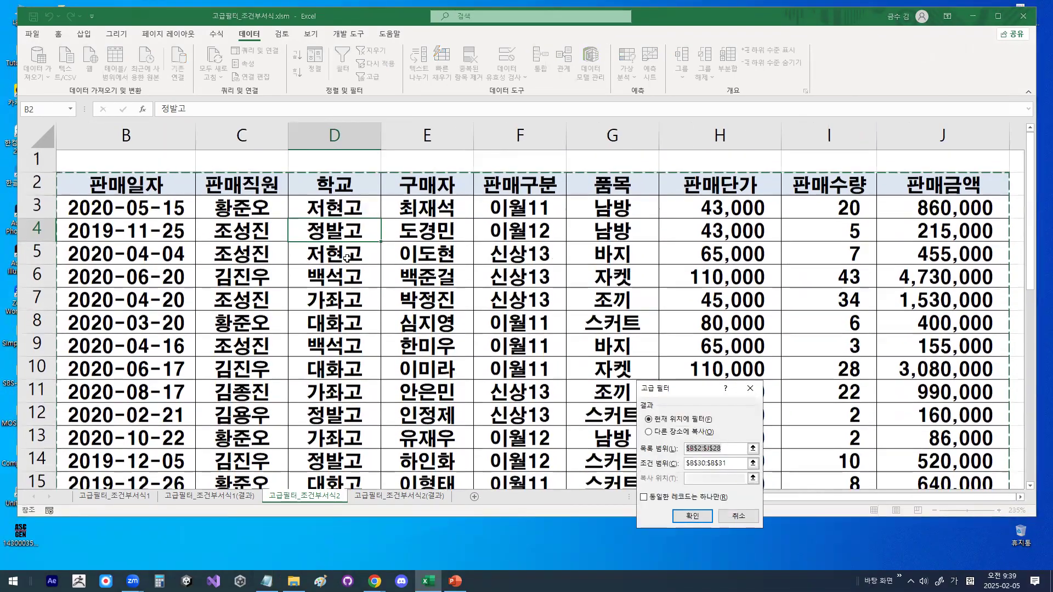
Move the Advanced Filter dialog up over the table and set the results to be copied to another location.
{"action": "key", "text": "ctrl+1"}
{"action": "mouse_move", "coordinate": [388, 174]}
{"action": "left_mouse_down"}
{"action": "mouse_move", "coordinate": [380, 185]}
{"action": "mouse_move", "coordinate": [389, 185]}
{"action": "left_mouse_up"}
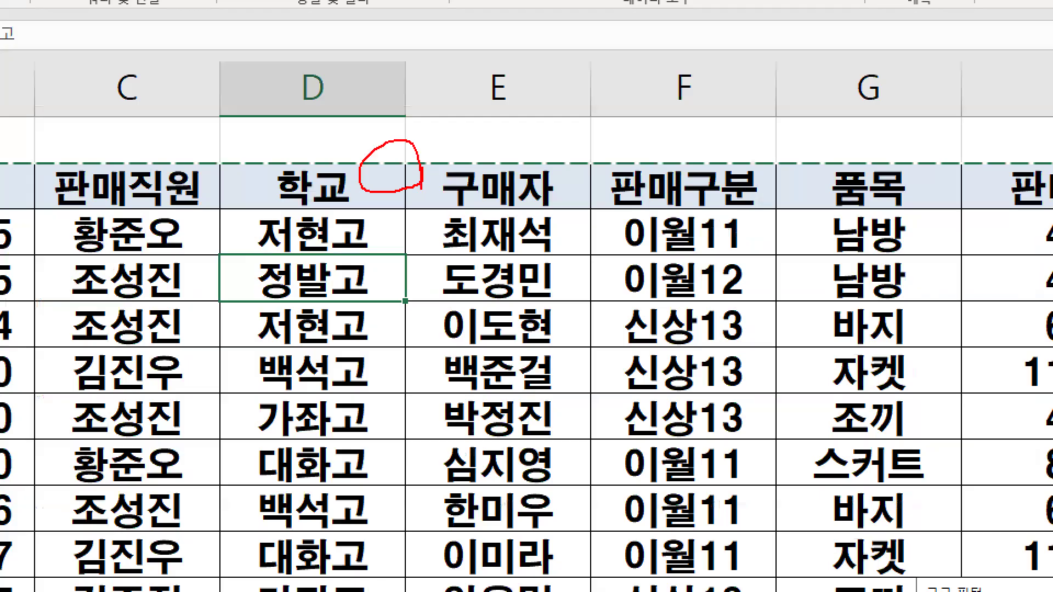
{"action": "key", "text": "Escape"}
{"action": "left_click_drag", "start_coordinate": [703, 390], "coordinate": [552, 160]}
{"action": "key", "text": "ctrl+1"}
{"action": "left_click", "coordinate": [539, 210]}
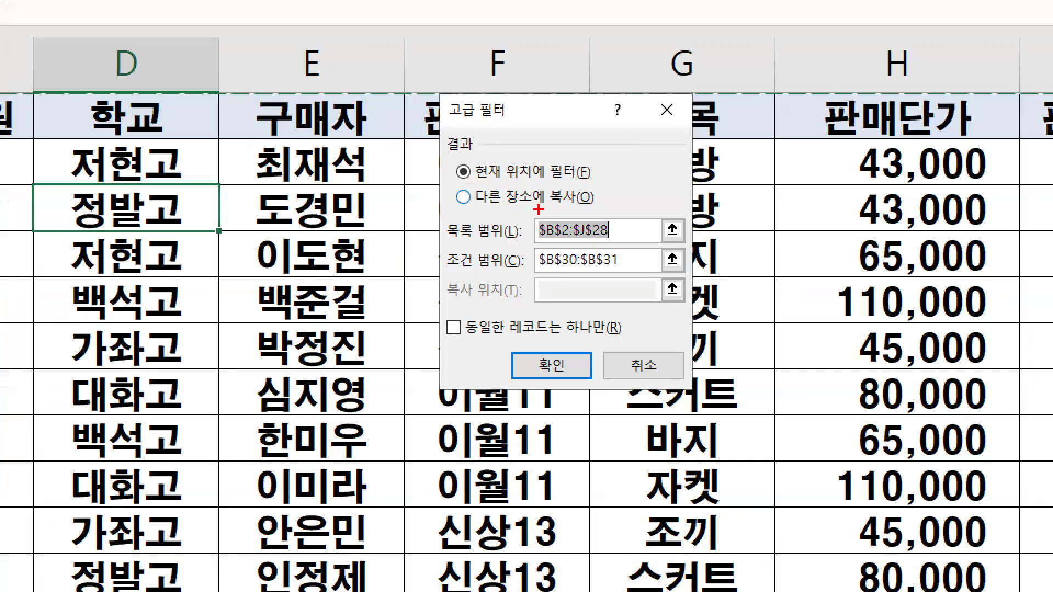
{"action": "mouse_move", "coordinate": [442, 239]}
{"action": "left_mouse_down"}
{"action": "mouse_move", "coordinate": [613, 239]}
{"action": "mouse_move", "coordinate": [629, 273]}
{"action": "left_mouse_up"}
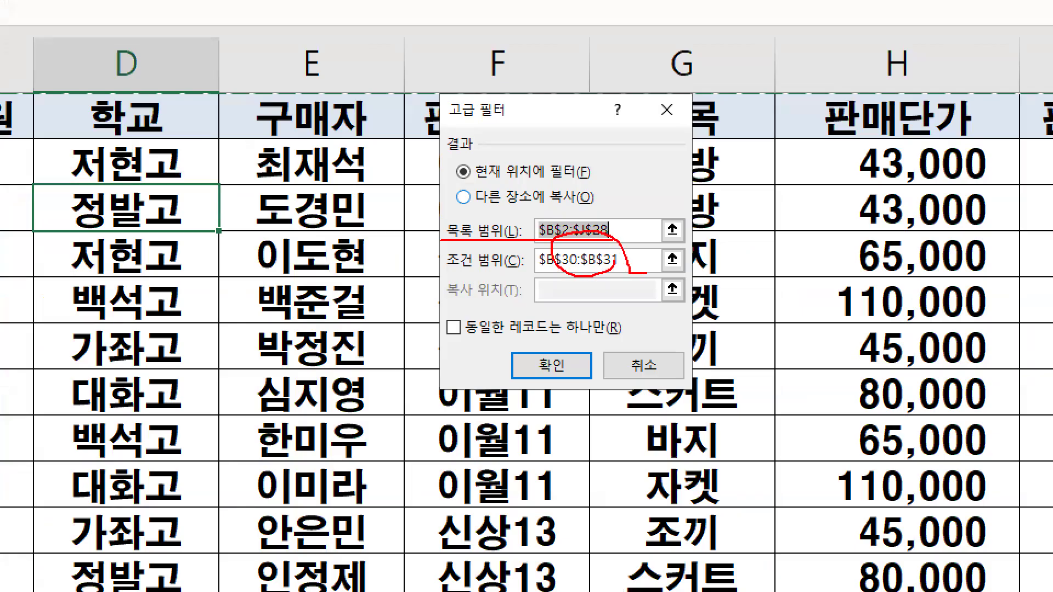
{"action": "key", "text": "Escape"}
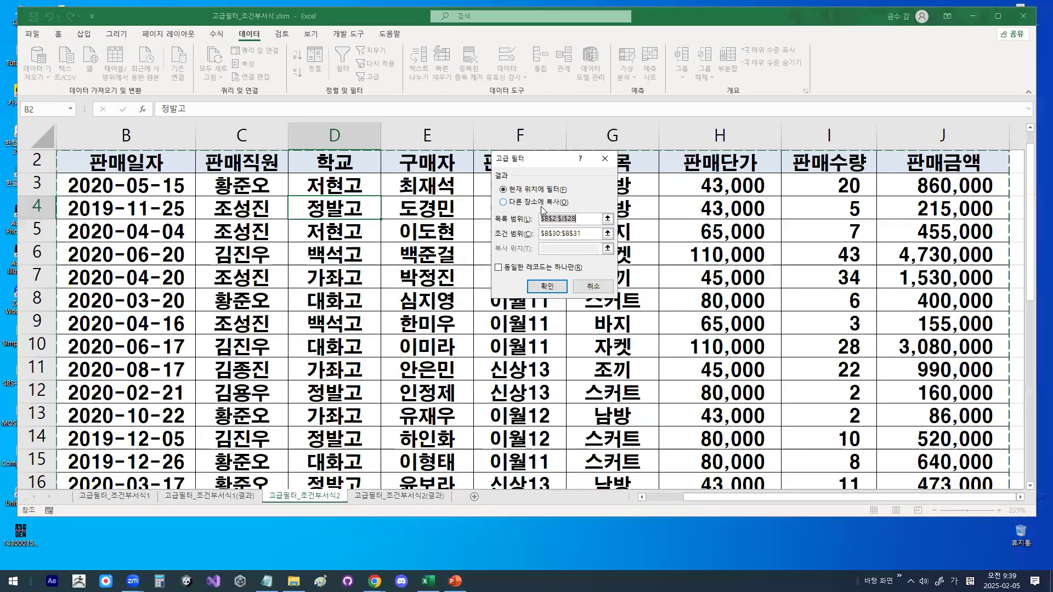
{"action": "left_click", "coordinate": [508, 202]}
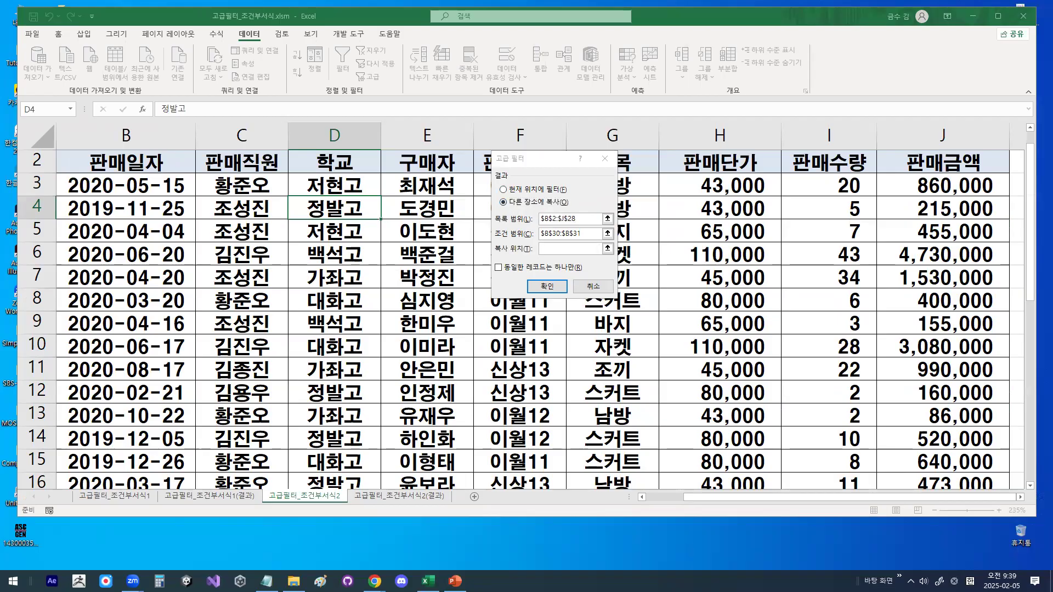
{"action": "left_click_drag", "start_coordinate": [504, 206], "coordinate": [559, 204]}
{"action": "key", "text": "Escape"}
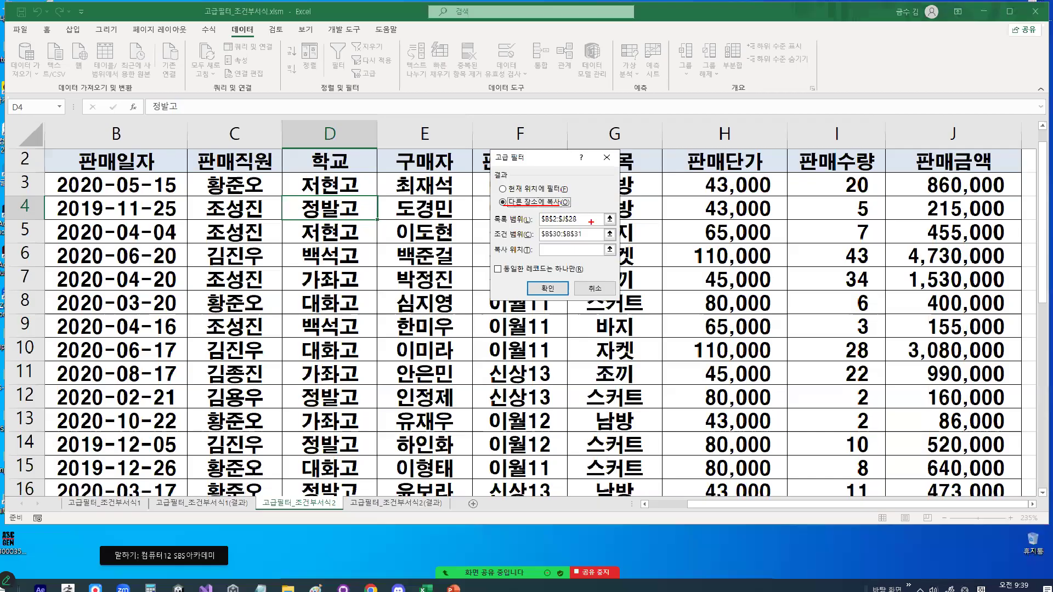
Set the copy destination to cell B33 and run the filter on B2:J28 with criteria range B30:B31.
{"action": "scroll", "coordinate": [581, 272], "scroll_direction": "down", "scroll_amount": 5}
{"action": "scroll", "coordinate": [581, 272], "scroll_direction": "down", "scroll_amount": 1}
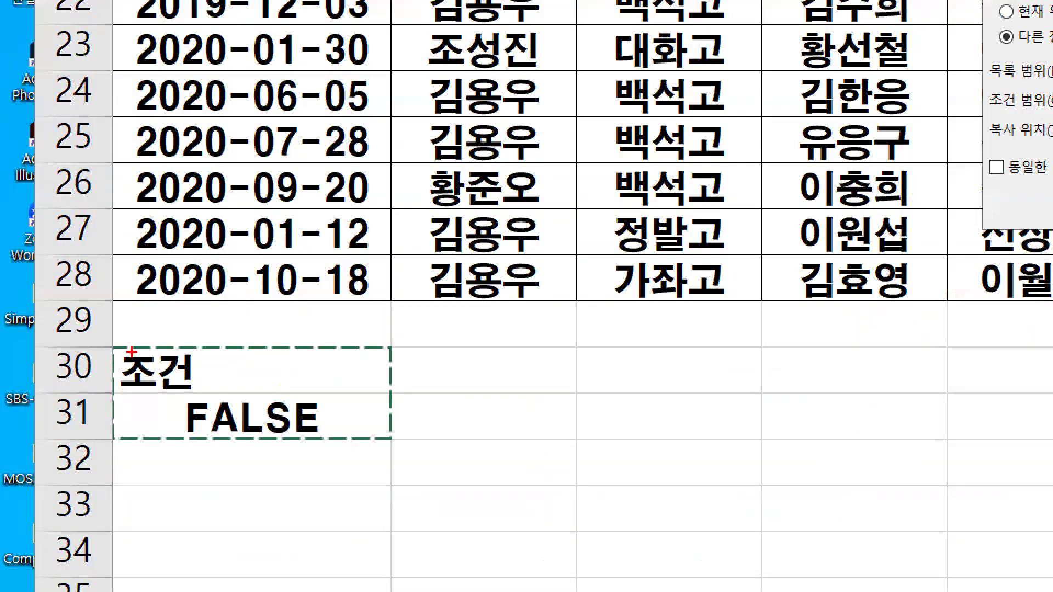
{"action": "left_click_drag", "start_coordinate": [139, 365], "coordinate": [67, 341]}
{"action": "left_click_drag", "start_coordinate": [134, 335], "coordinate": [252, 340]}
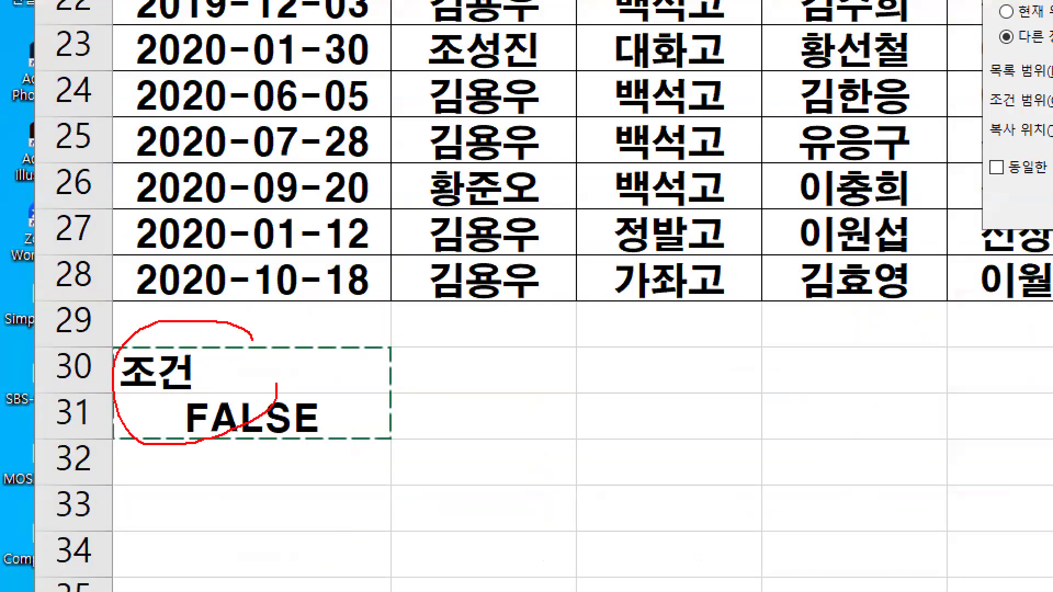
{"action": "key", "text": "Escape"}
{"action": "left_click", "coordinate": [552, 251]}
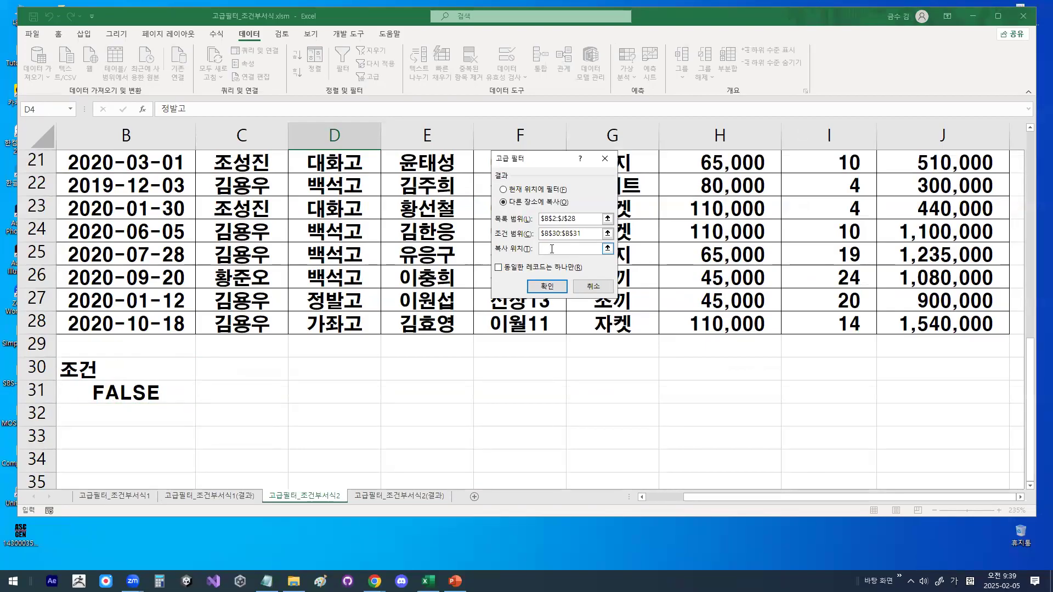
{"action": "left_click", "coordinate": [113, 438]}
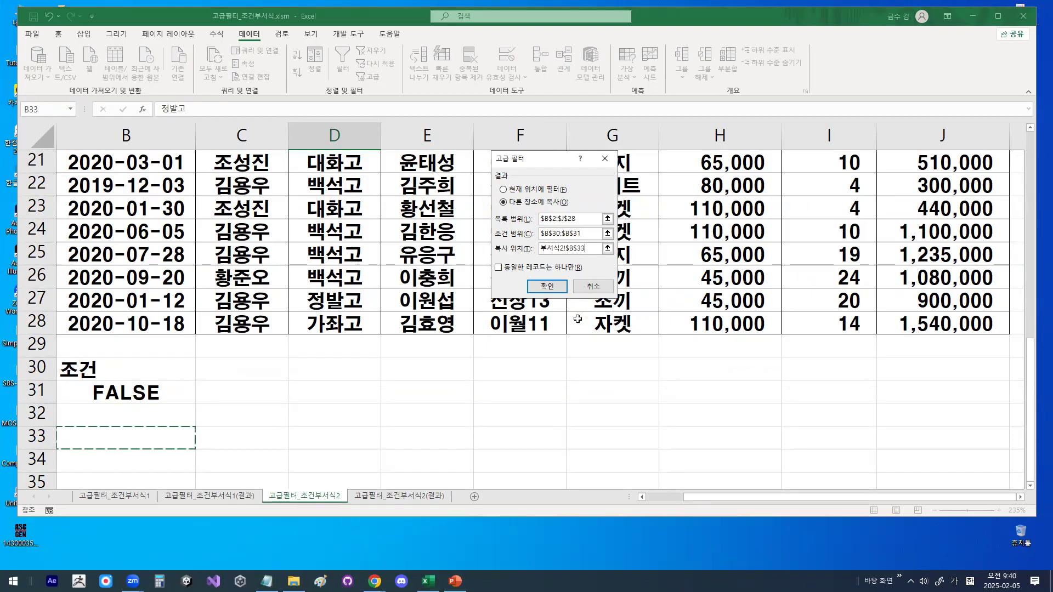
{"action": "left_click", "coordinate": [547, 286]}
{"action": "scroll", "coordinate": [366, 397], "scroll_direction": "down", "scroll_amount": 7}
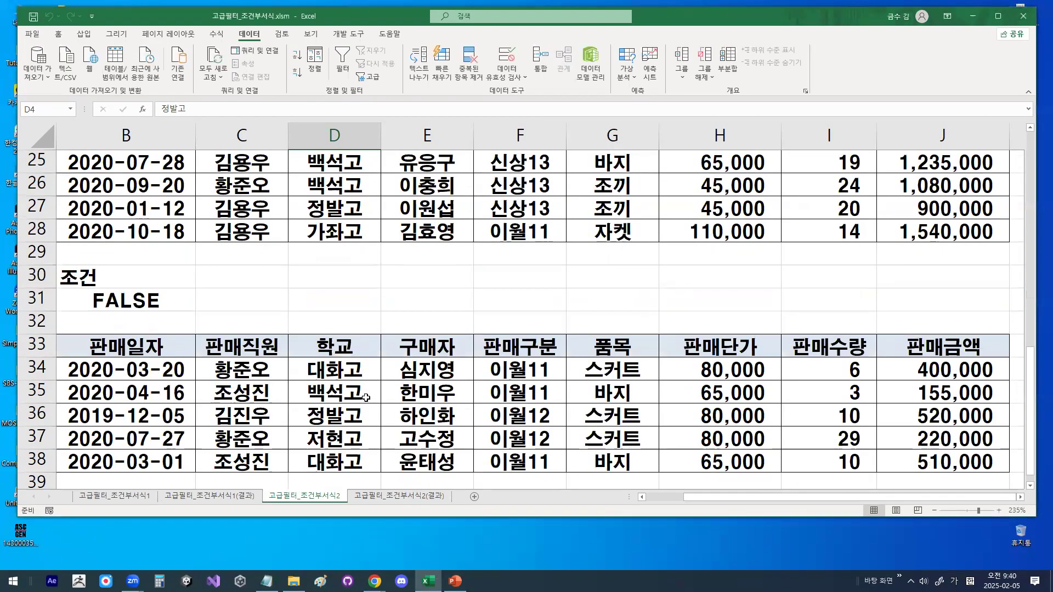
{"action": "scroll", "coordinate": [366, 397], "scroll_direction": "down", "scroll_amount": 2}
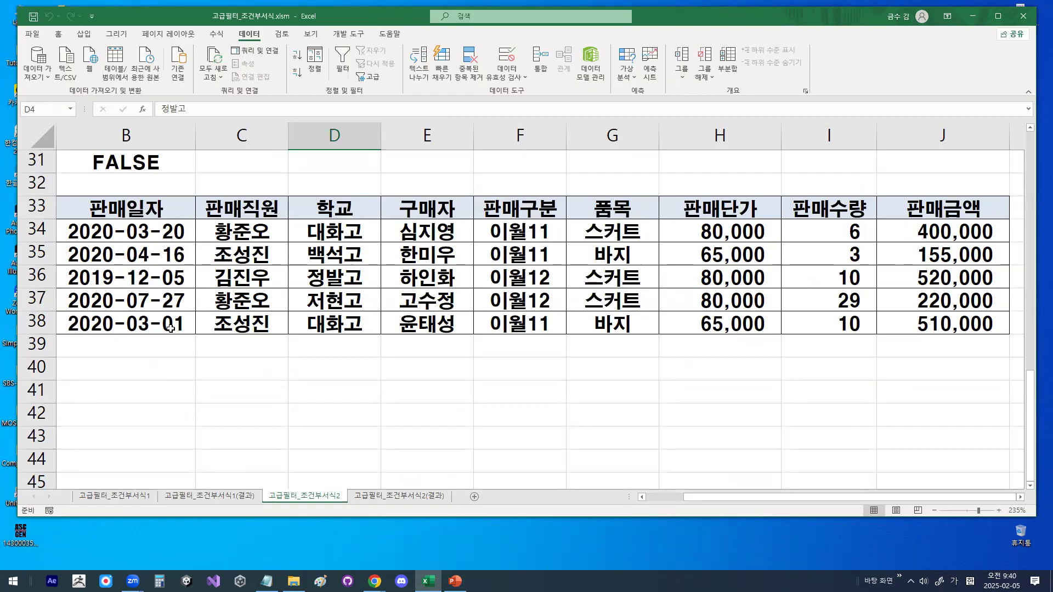
{"action": "left_click", "coordinate": [145, 327]}
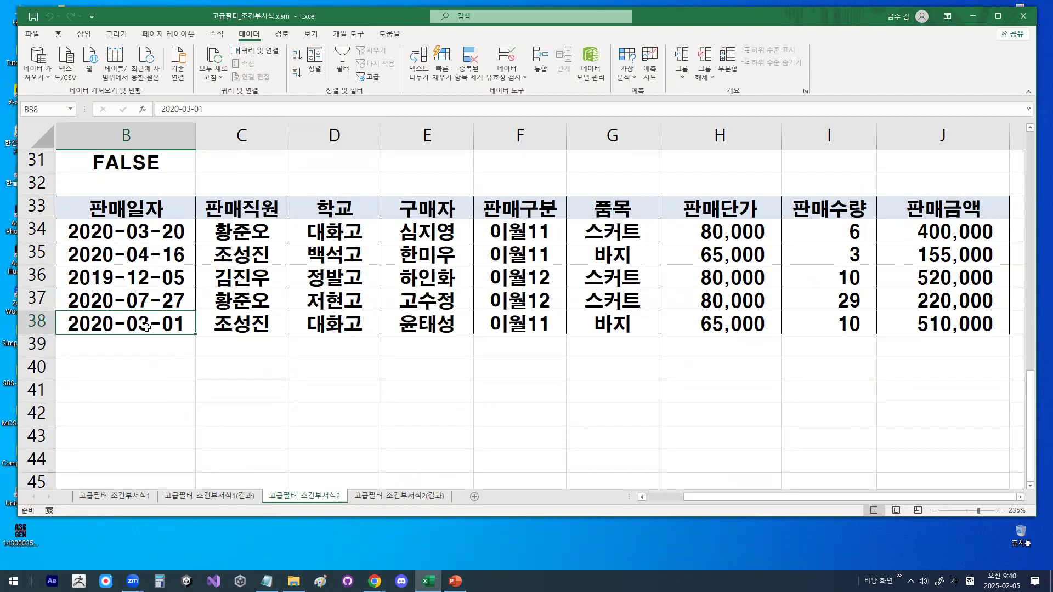
Close the 고급필터_조건부서식.xlsm workbook without saving its changes.
{"action": "left_click", "coordinate": [344, 292]}
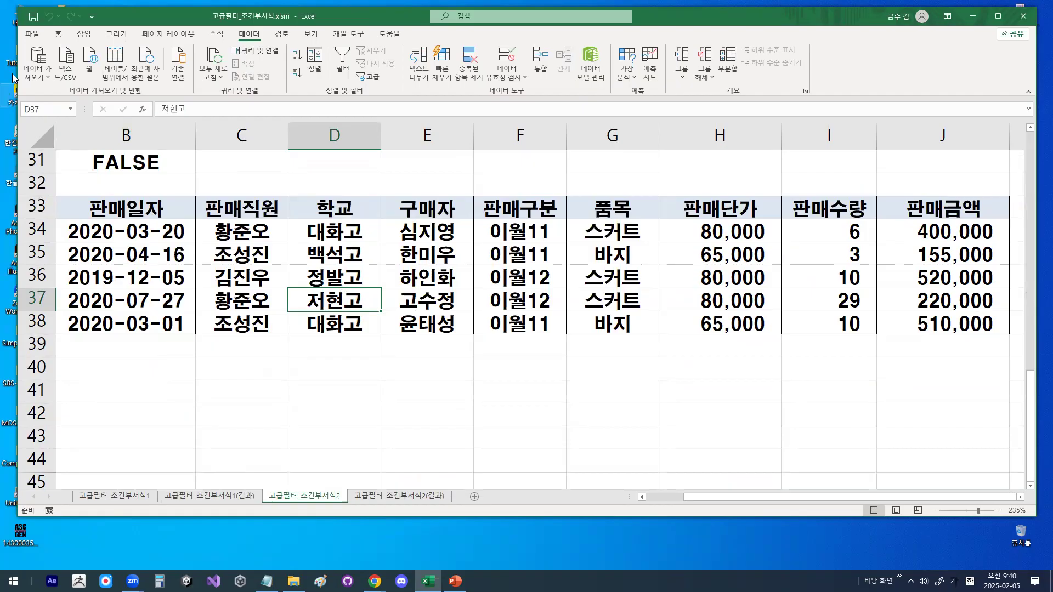
{"action": "left_click", "coordinate": [34, 33]}
{"action": "left_click", "coordinate": [74, 321]}
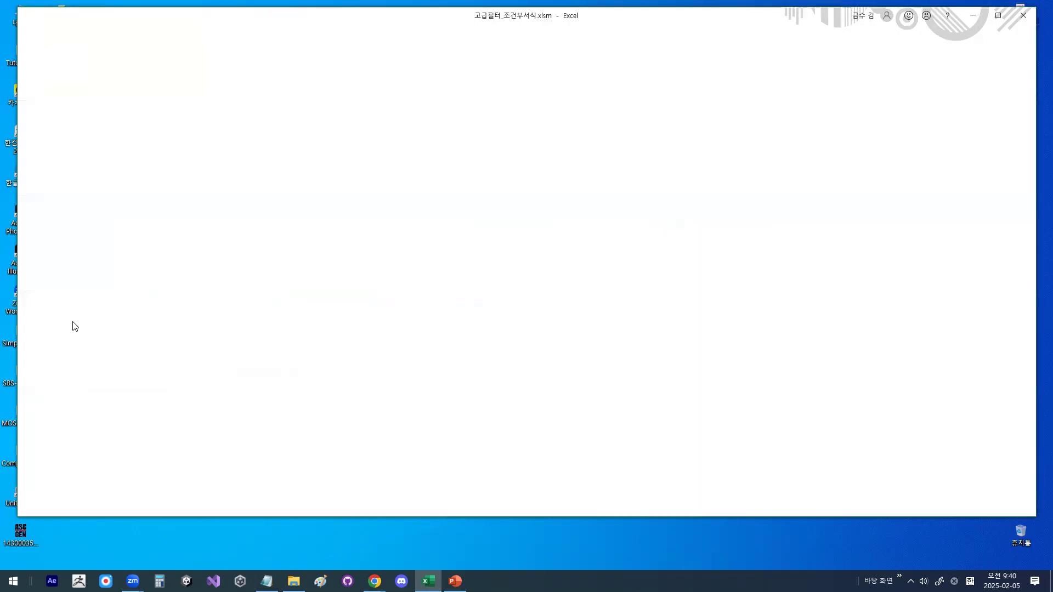
{"action": "key", "text": "n"}
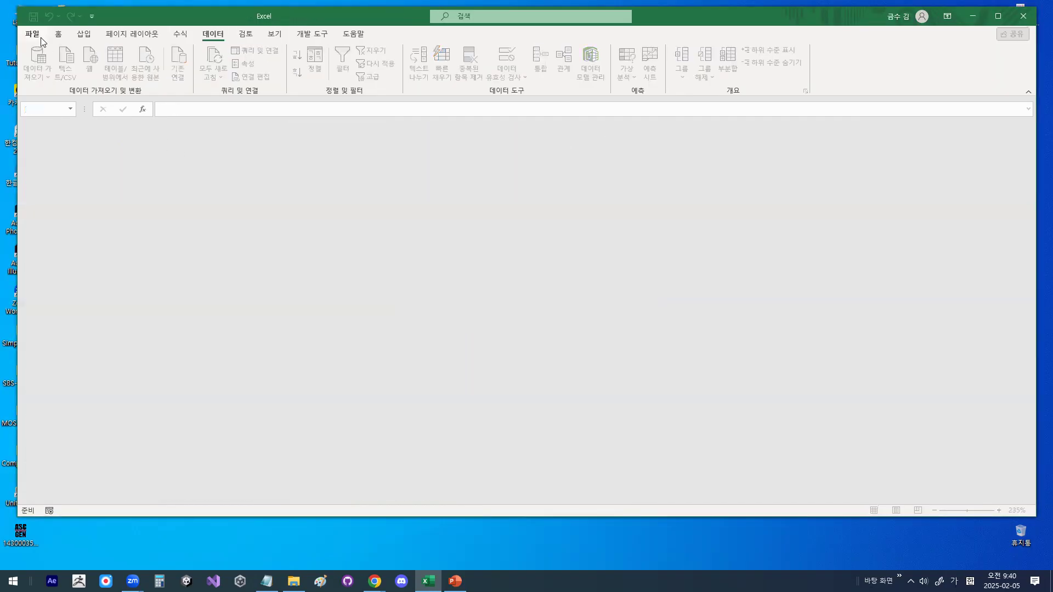
Browse for a workbook to open and go into the 2024_컴활1급(2월4일방특반) folder on drive C.
{"action": "left_click", "coordinate": [34, 34]}
{"action": "left_click", "coordinate": [76, 110]}
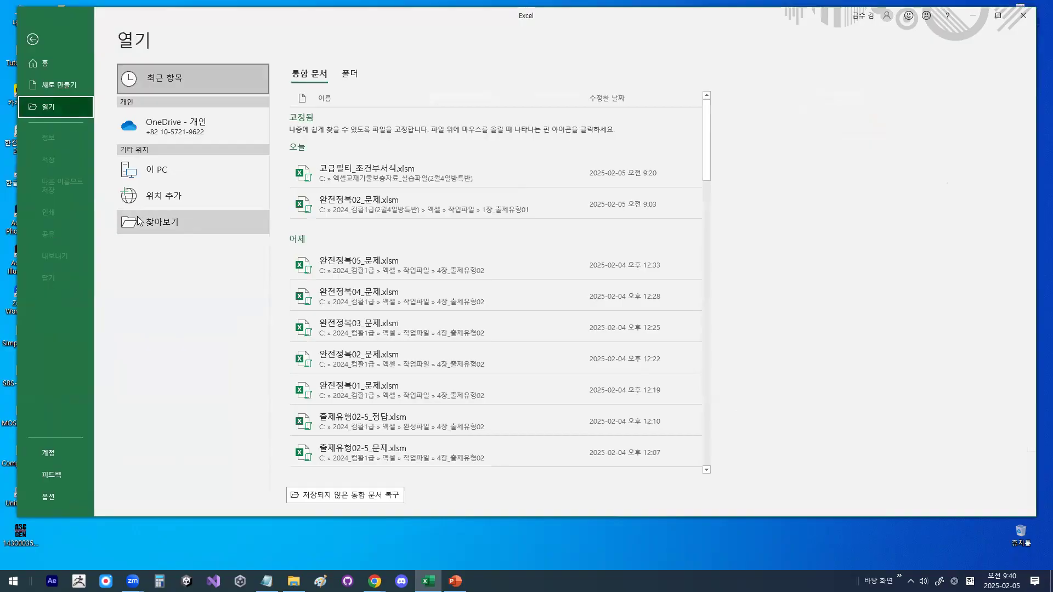
{"action": "left_click", "coordinate": [166, 227]}
{"action": "left_click", "coordinate": [181, 296]}
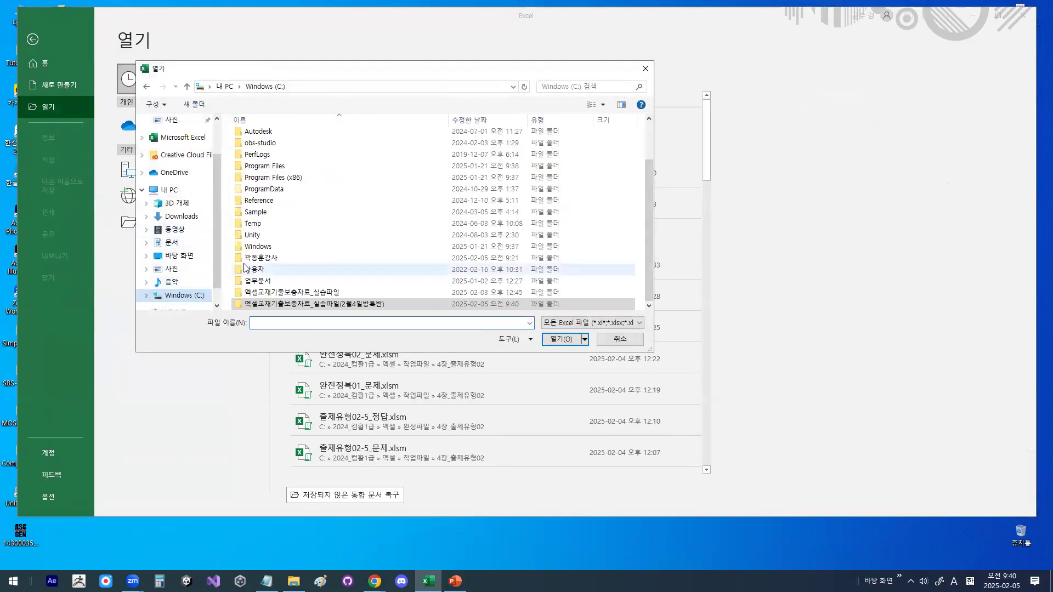
{"action": "scroll", "coordinate": [269, 265], "scroll_direction": "up", "scroll_amount": 2}
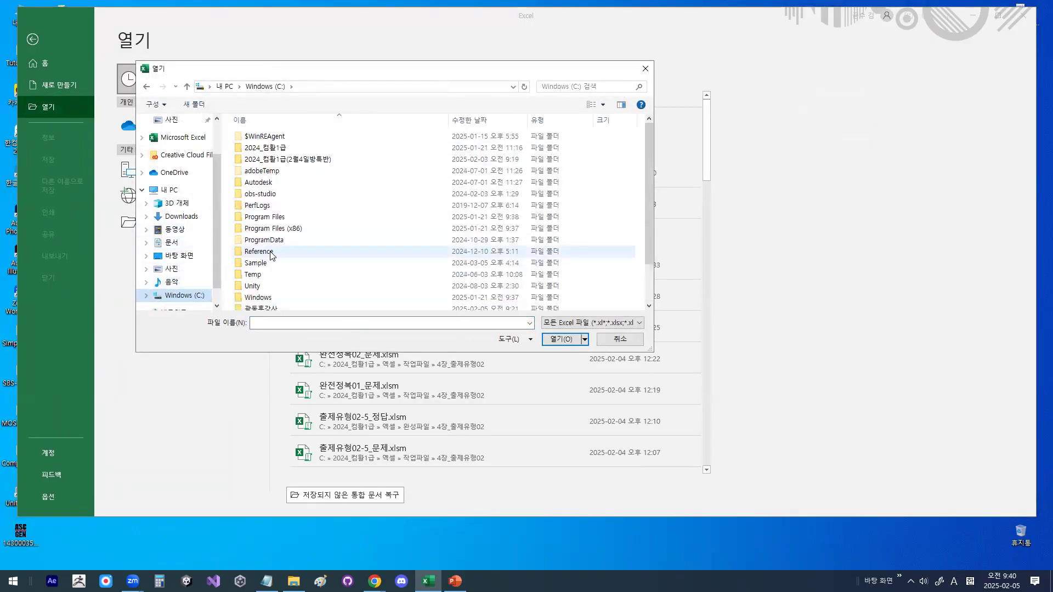
{"action": "key", "text": "ctrl+1"}
{"action": "left_click", "coordinate": [284, 127]}
{"action": "left_click_drag", "start_coordinate": [194, 199], "coordinate": [387, 201]}
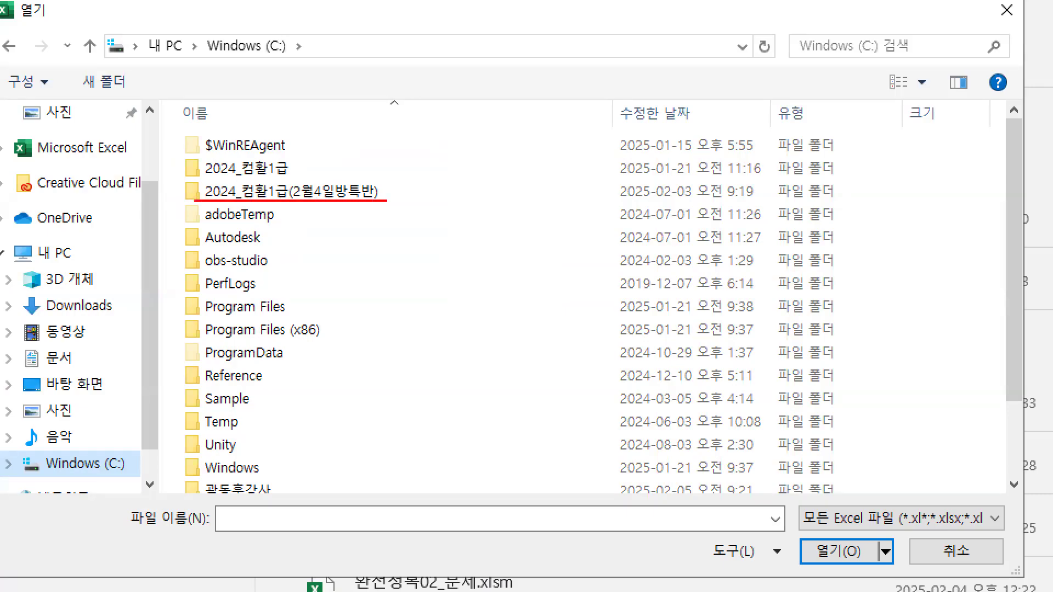
{"action": "key", "text": "Escape"}
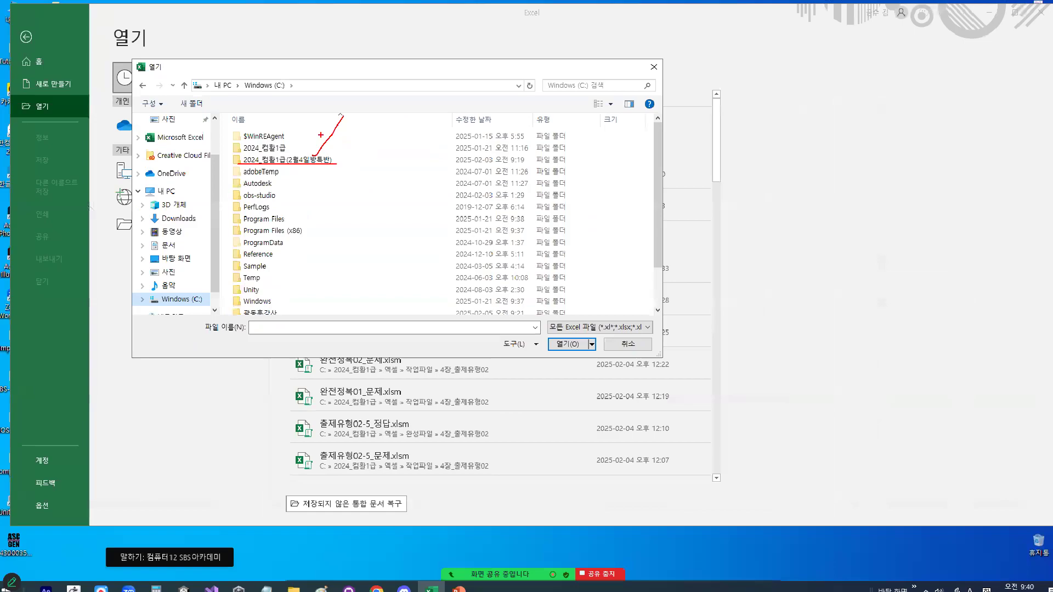
{"action": "double_click", "coordinate": [264, 159]}
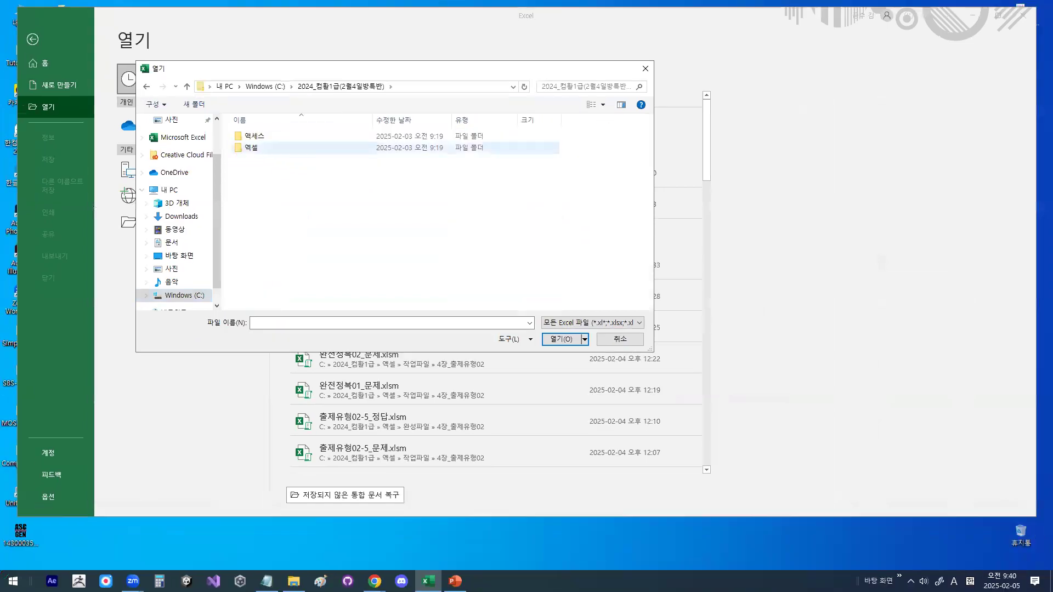
Open 출제유형02_문제.xlsm from the 엑셀 > 작업파일 > 1장_출제유형02 folder and select cell B3.
{"action": "key", "text": "ctrl+1"}
{"action": "mouse_move", "coordinate": [264, 150]}
{"action": "left_mouse_down"}
{"action": "mouse_move", "coordinate": [211, 144]}
{"action": "mouse_move", "coordinate": [280, 148]}
{"action": "left_mouse_up"}
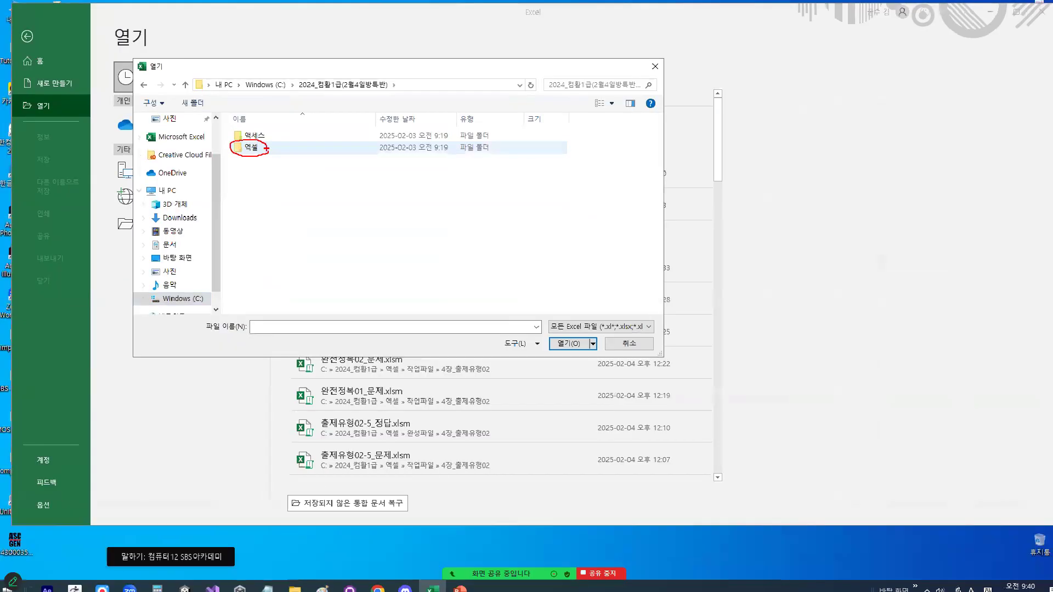
{"action": "key", "text": "Escape"}
{"action": "double_click", "coordinate": [257, 148]}
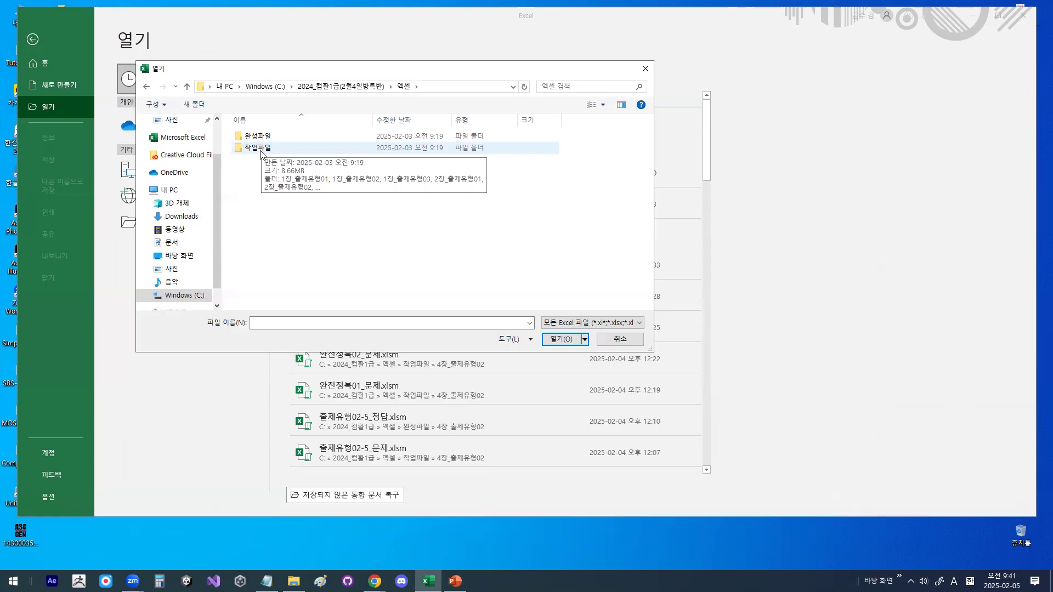
{"action": "double_click", "coordinate": [252, 153]}
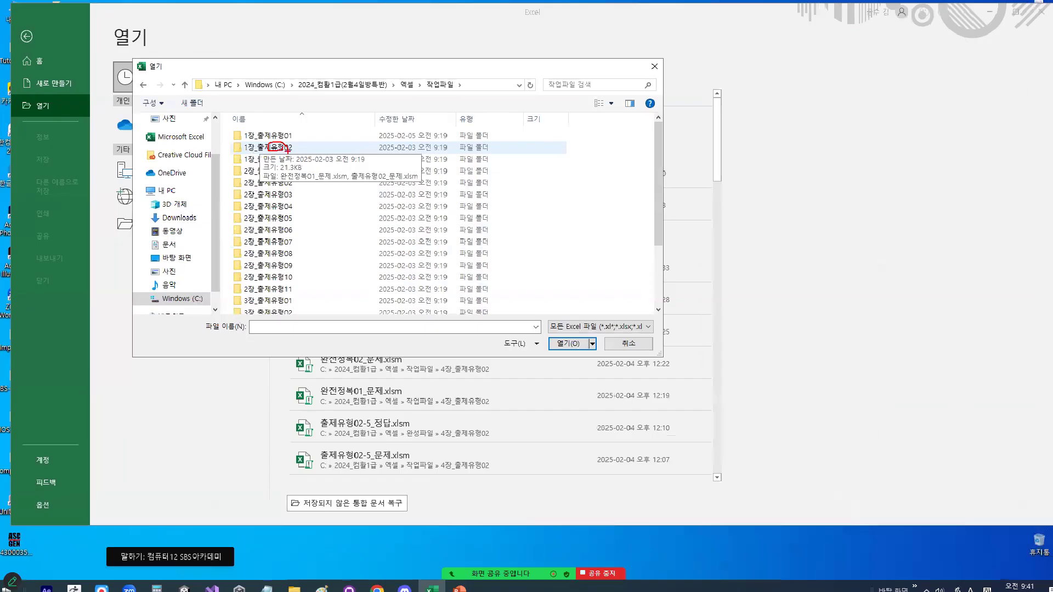
{"action": "double_click", "coordinate": [264, 154]}
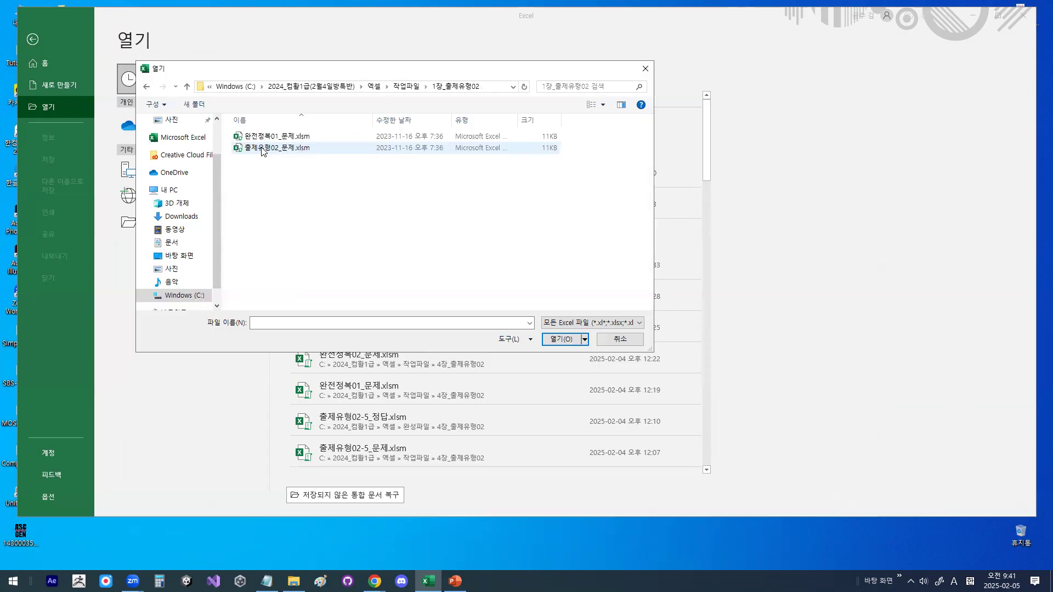
{"action": "double_click", "coordinate": [262, 150]}
{"action": "scroll", "coordinate": [180, 301], "scroll_direction": "up", "scroll_amount": 3}
{"action": "scroll", "coordinate": [180, 301], "scroll_direction": "up", "scroll_amount": 5}
{"action": "scroll", "coordinate": [186, 258], "scroll_direction": "up", "scroll_amount": 3}
{"action": "left_click", "coordinate": [194, 214]}
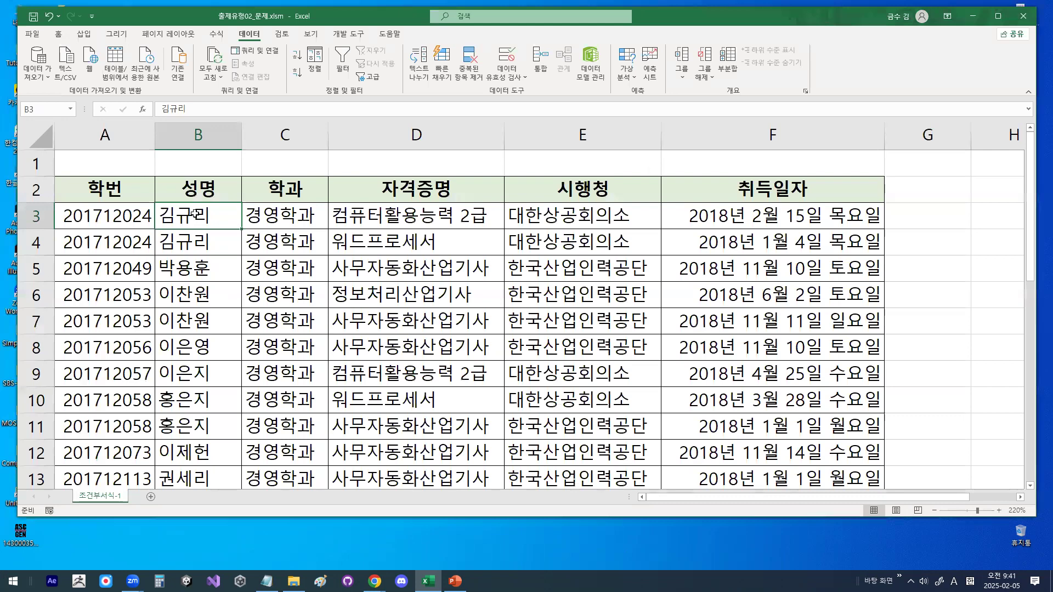
Switch to the Notepad class notes and review when conditional formatting is applied and released in section 02 조건부서식.
{"action": "left_click", "coordinate": [267, 581]}
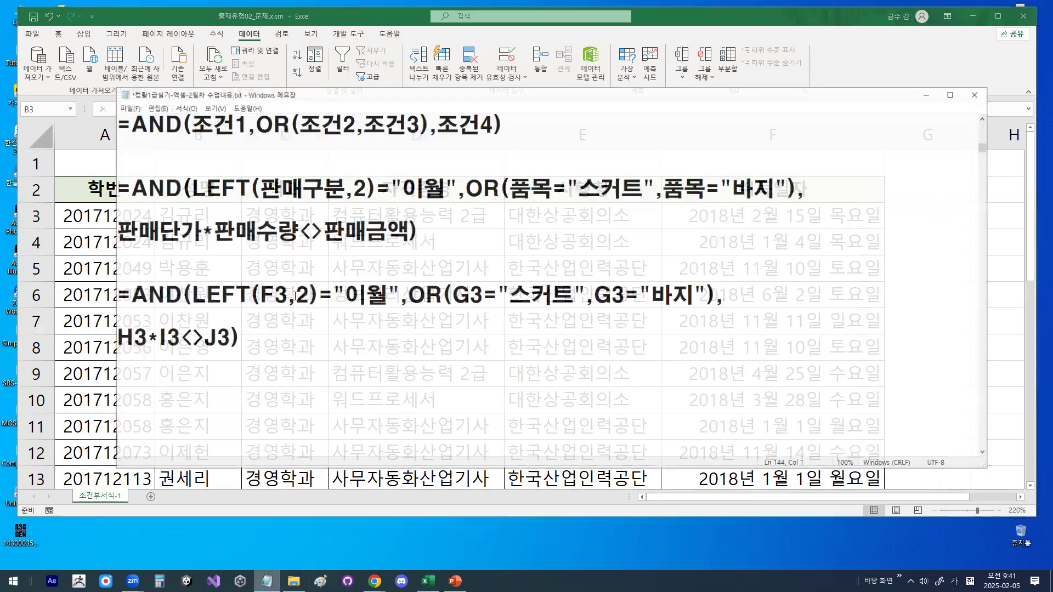
{"action": "scroll", "coordinate": [272, 287], "scroll_direction": "down", "scroll_amount": 3}
{"action": "scroll", "coordinate": [272, 286], "scroll_direction": "down", "scroll_amount": 1}
{"action": "scroll", "coordinate": [254, 244], "scroll_direction": "up", "scroll_amount": 1}
{"action": "scroll", "coordinate": [254, 244], "scroll_direction": "down", "scroll_amount": 1}
{"action": "scroll", "coordinate": [254, 244], "scroll_direction": "down", "scroll_amount": 1}
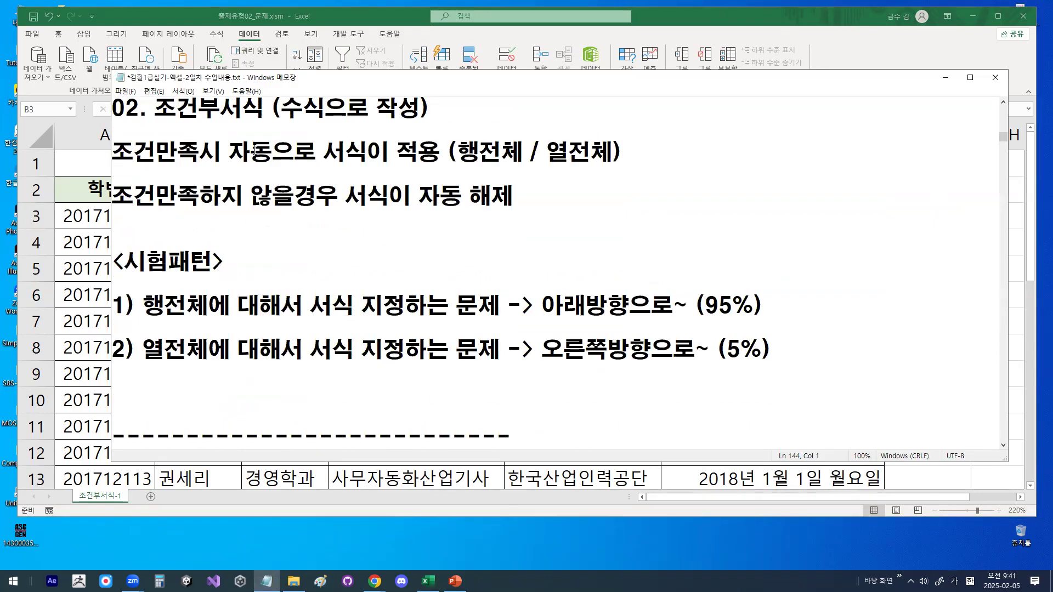
{"action": "left_click", "coordinate": [120, 149]}
{"action": "left_click_drag", "start_coordinate": [118, 153], "coordinate": [217, 148]}
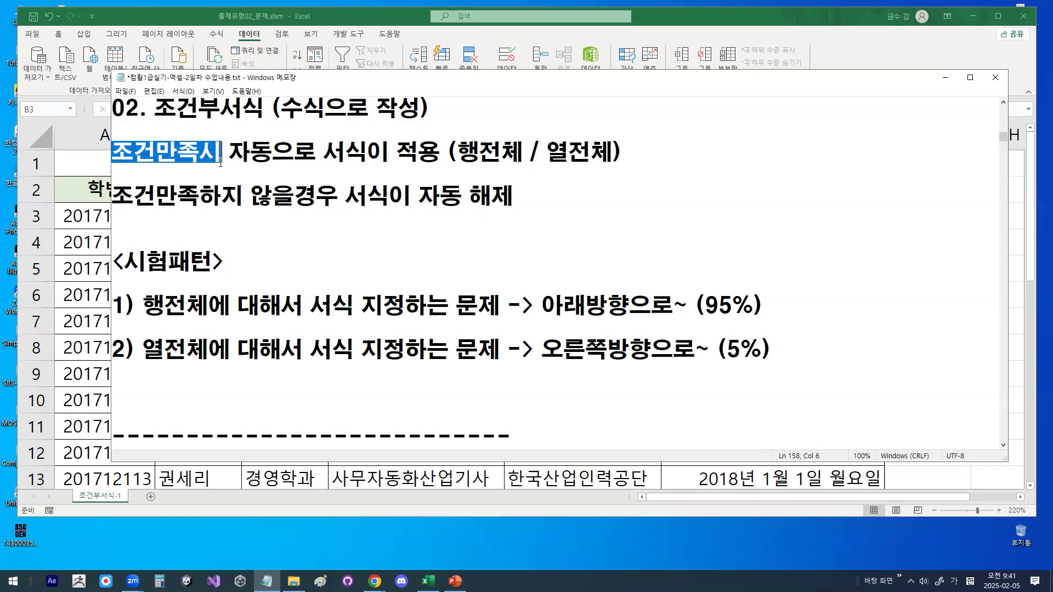
{"action": "left_click", "coordinate": [227, 152]}
{"action": "left_click_drag", "start_coordinate": [245, 151], "coordinate": [449, 151]}
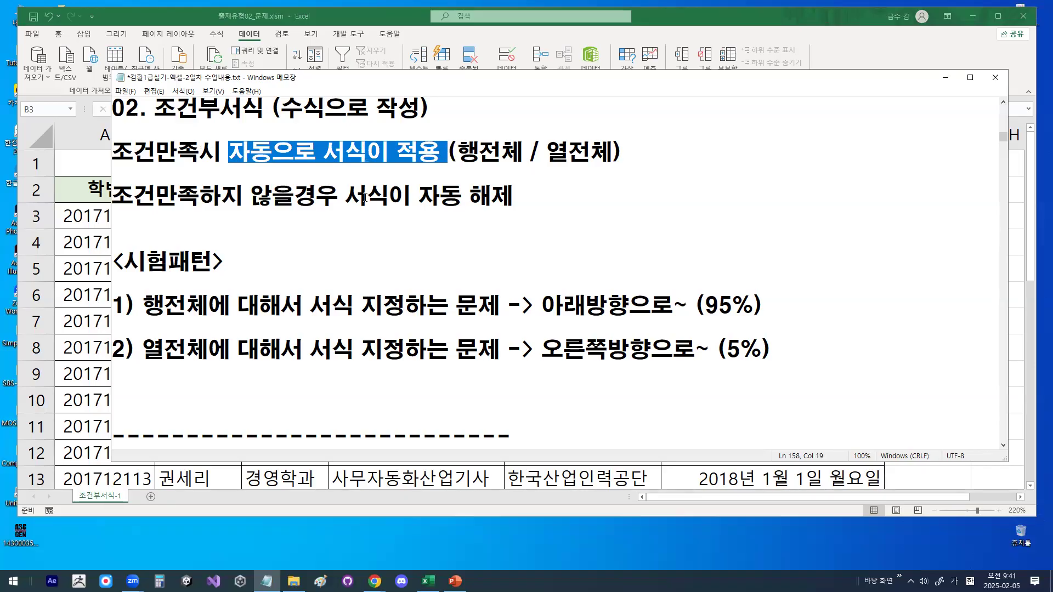
{"action": "left_click_drag", "start_coordinate": [364, 198], "coordinate": [535, 195]}
{"action": "left_click", "coordinate": [534, 196]}
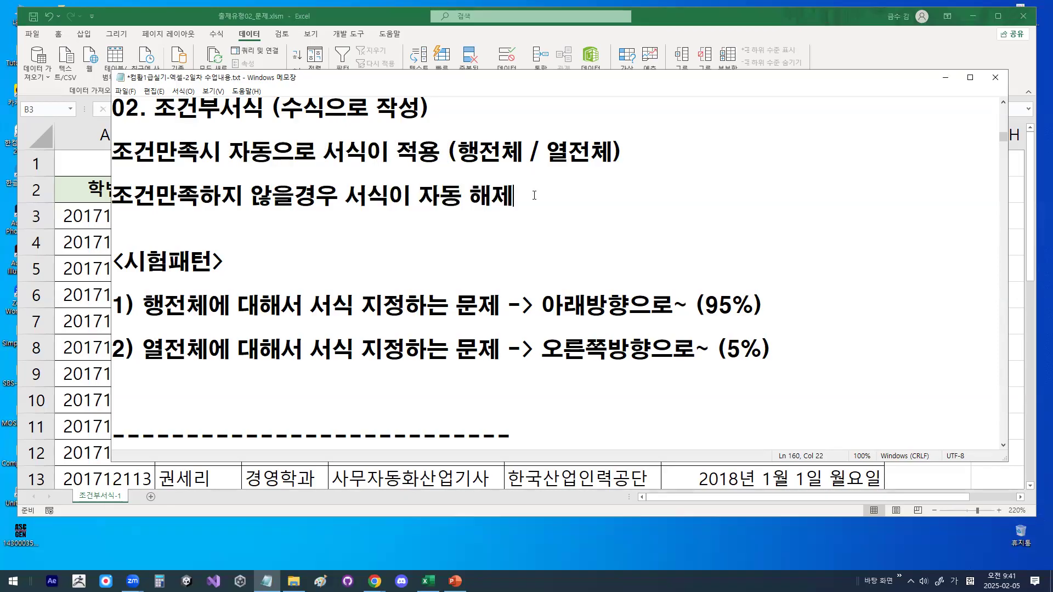
Review the notes on the whole-row (행전체) and whole-column (열전체) formatting directions.
{"action": "scroll", "coordinate": [520, 195], "scroll_direction": "up", "scroll_amount": 1}
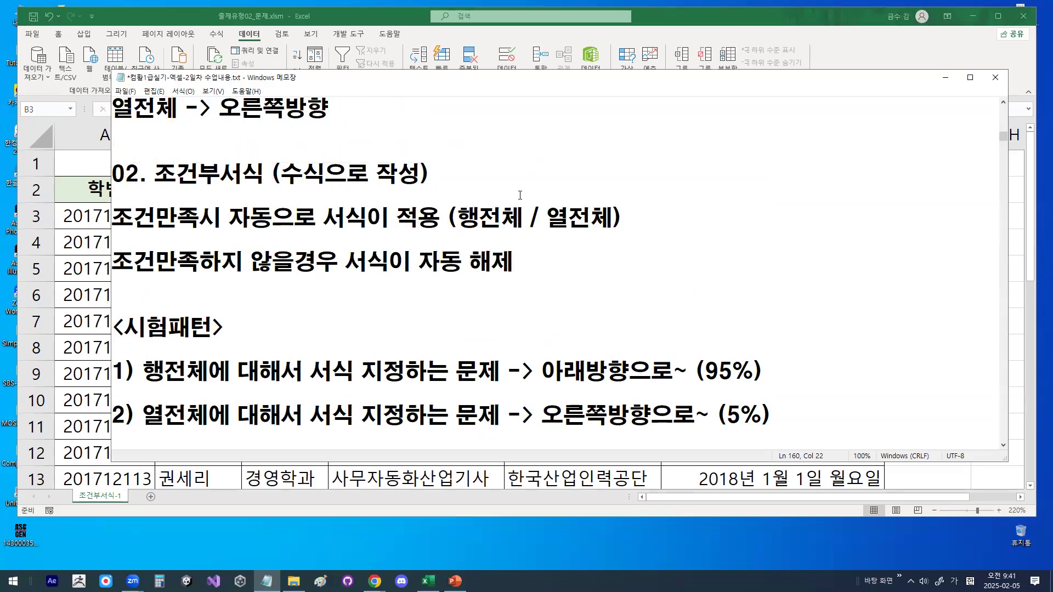
{"action": "key", "text": "ctrl+2"}
{"action": "left_click_drag", "start_coordinate": [457, 229], "coordinate": [514, 228]}
{"action": "mouse_move", "coordinate": [742, 168]}
{"action": "left_mouse_down"}
{"action": "mouse_move", "coordinate": [743, 299]}
{"action": "mouse_move", "coordinate": [764, 262]}
{"action": "left_mouse_up"}
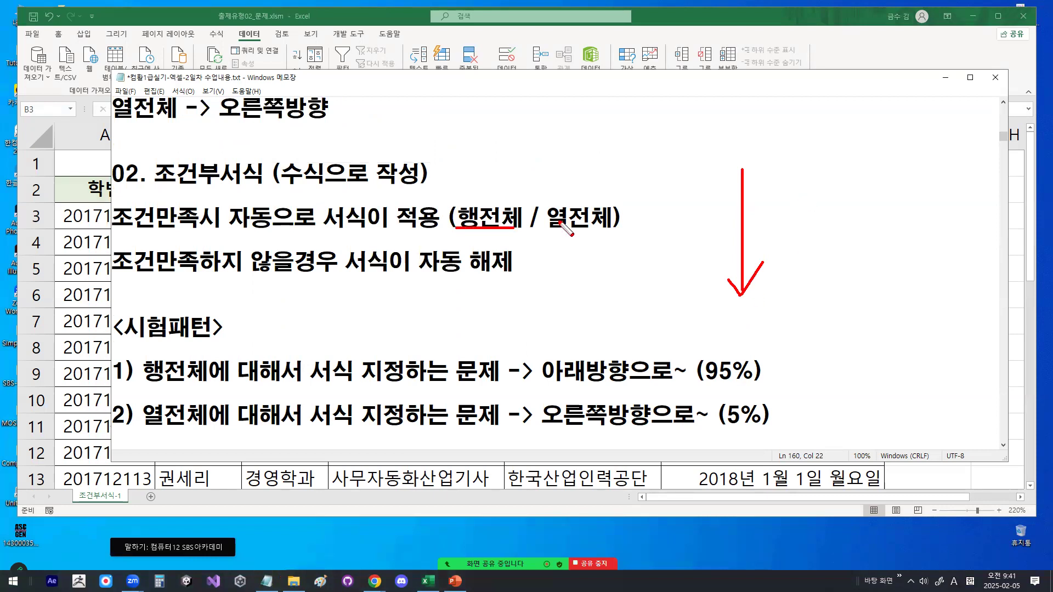
{"action": "left_click_drag", "start_coordinate": [590, 111], "coordinate": [767, 110]}
{"action": "left_click_drag", "start_coordinate": [741, 97], "coordinate": [736, 127]}
{"action": "key", "text": "Escape"}
{"action": "scroll", "coordinate": [226, 181], "scroll_direction": "up", "scroll_amount": 1}
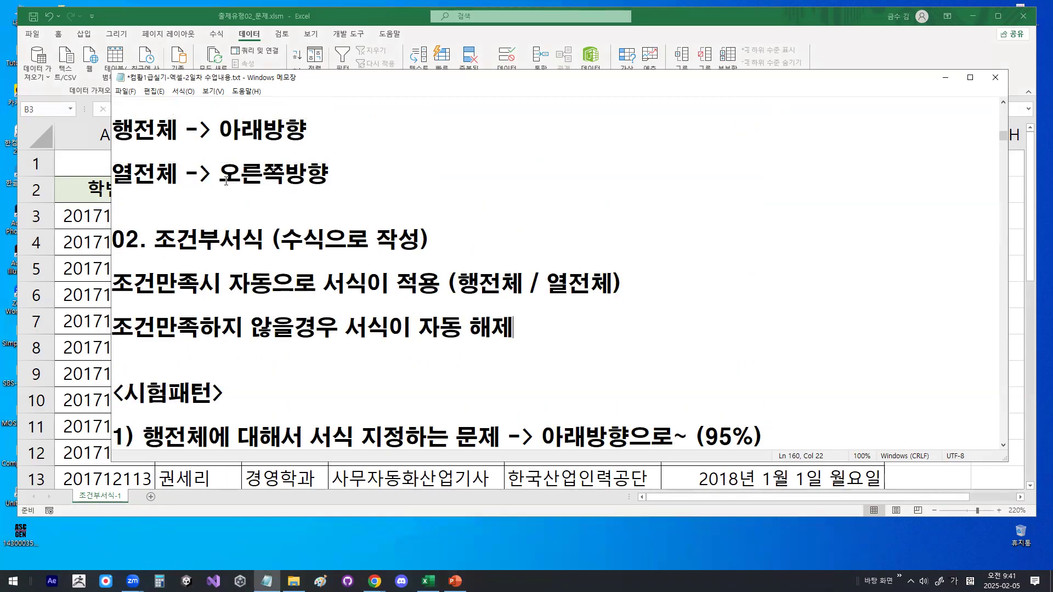
{"action": "double_click", "coordinate": [120, 130]}
{"action": "left_click_drag", "start_coordinate": [220, 130], "coordinate": [309, 127]}
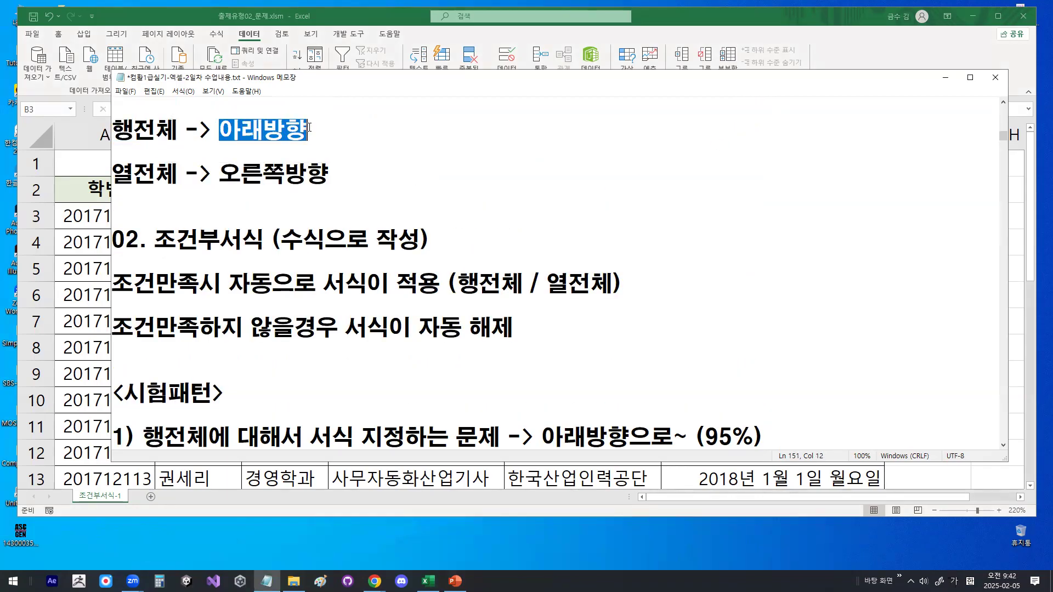
{"action": "left_click_drag", "start_coordinate": [126, 174], "coordinate": [367, 170]}
{"action": "left_click", "coordinate": [367, 170]}
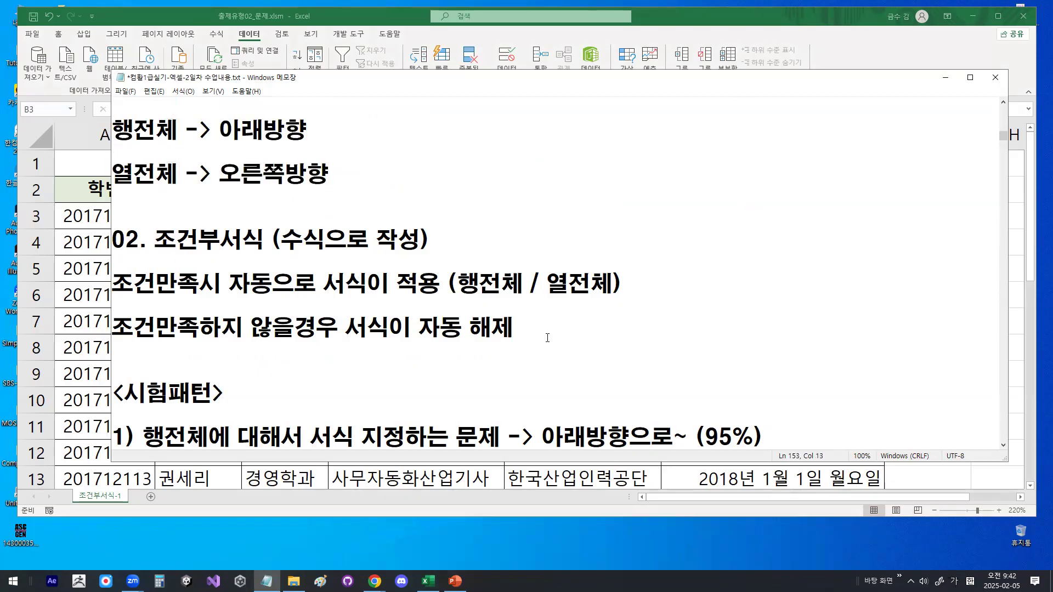
{"action": "left_click_drag", "start_coordinate": [457, 284], "coordinate": [616, 284]}
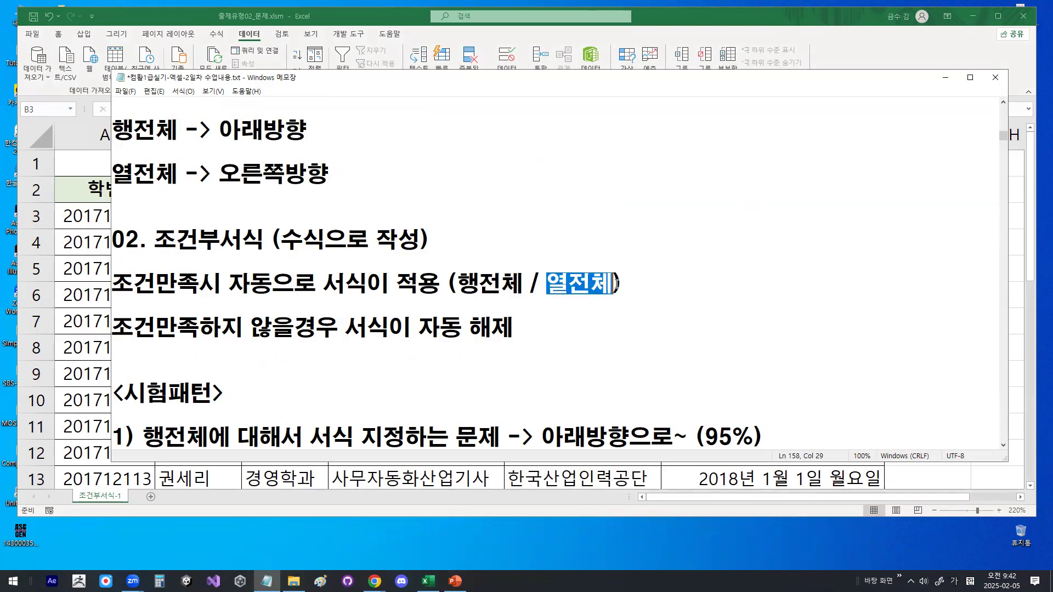
{"action": "left_click_drag", "start_coordinate": [457, 283], "coordinate": [601, 284]}
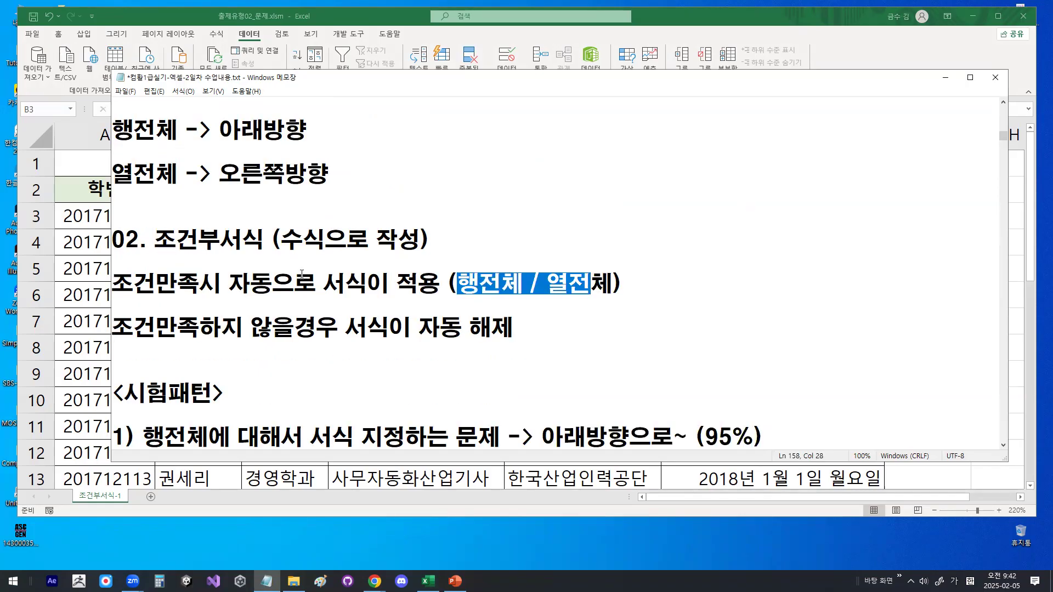
Examine the two exam patterns under <시험패턴> and the percentages given for row and column formatting problems.
{"action": "scroll", "coordinate": [301, 275], "scroll_direction": "down", "scroll_amount": 1}
{"action": "left_click_drag", "start_coordinate": [143, 314], "coordinate": [485, 315]}
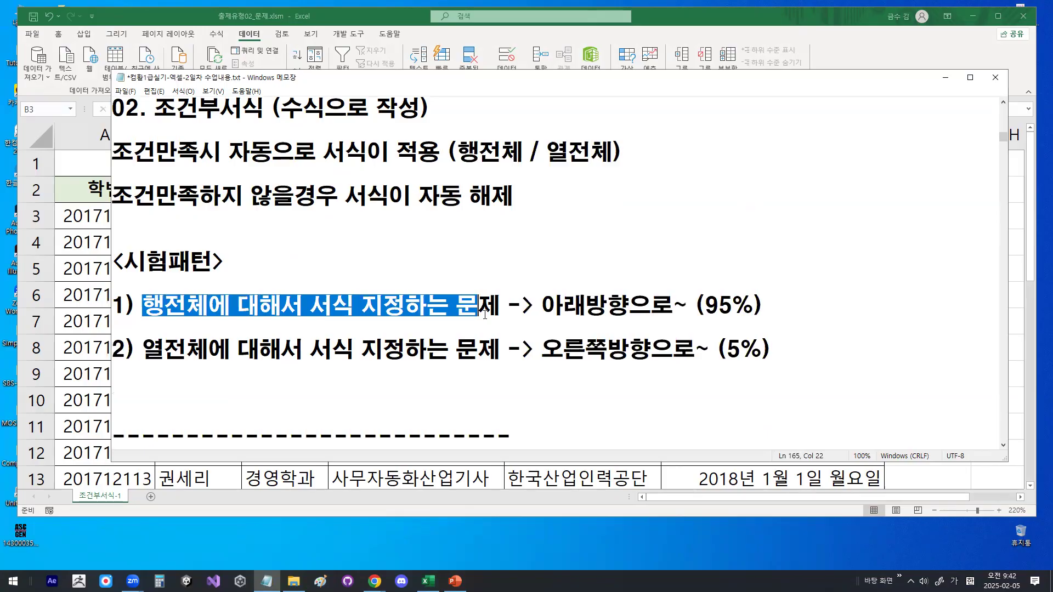
{"action": "left_click_drag", "start_coordinate": [707, 309], "coordinate": [761, 308]}
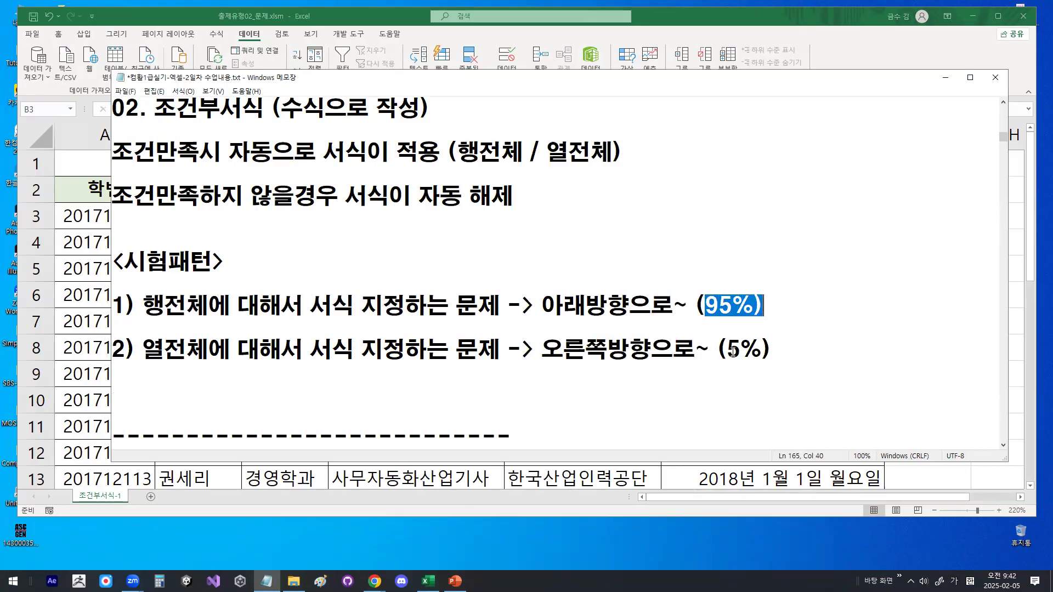
{"action": "left_click_drag", "start_coordinate": [733, 352], "coordinate": [772, 352]}
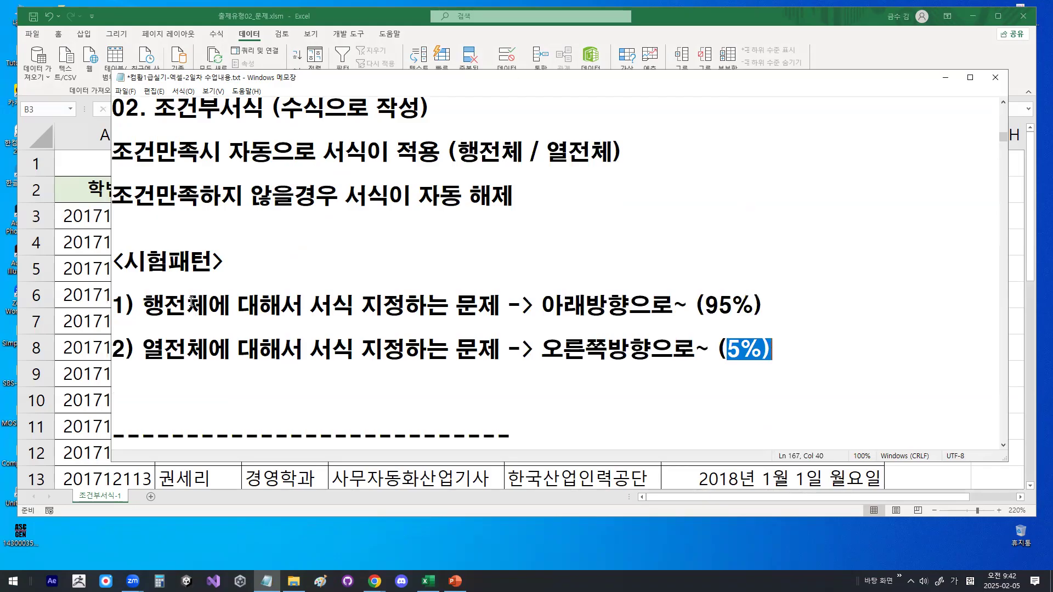
{"action": "left_click_drag", "start_coordinate": [730, 351], "coordinate": [755, 351]}
{"action": "key", "text": "ctrl+2"}
{"action": "left_click_drag", "start_coordinate": [784, 328], "coordinate": [721, 378]}
{"action": "left_click_drag", "start_coordinate": [722, 308], "coordinate": [778, 396]}
{"action": "mouse_move", "coordinate": [743, 328]}
{"action": "left_mouse_down"}
{"action": "mouse_move", "coordinate": [749, 347]}
{"action": "mouse_move", "coordinate": [779, 306]}
{"action": "left_mouse_up"}
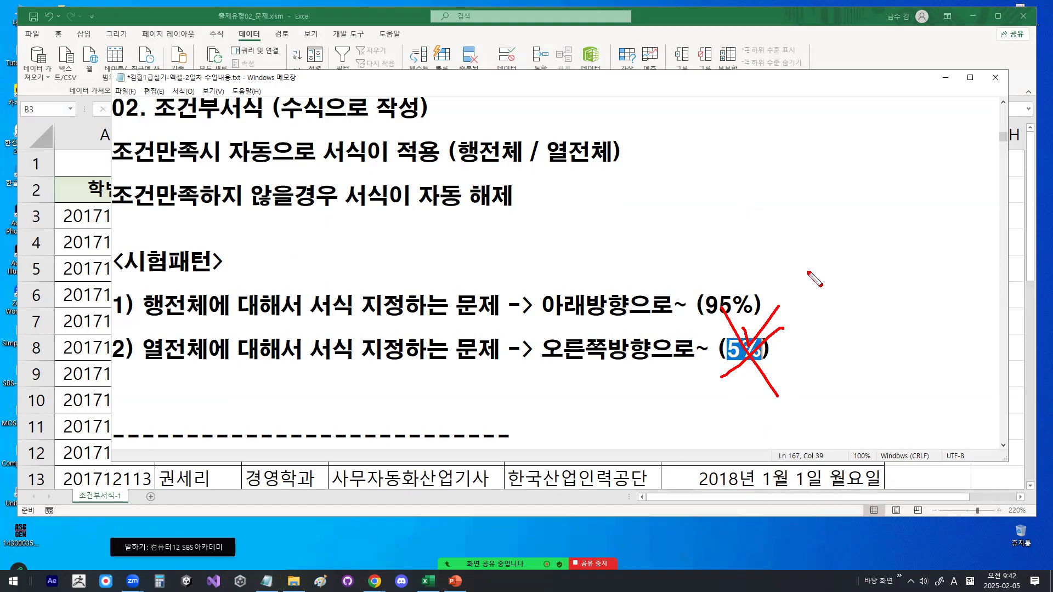
{"action": "key", "text": "Escape"}
{"action": "left_click_drag", "start_coordinate": [568, 347], "coordinate": [773, 351]}
{"action": "left_click", "coordinate": [773, 353]}
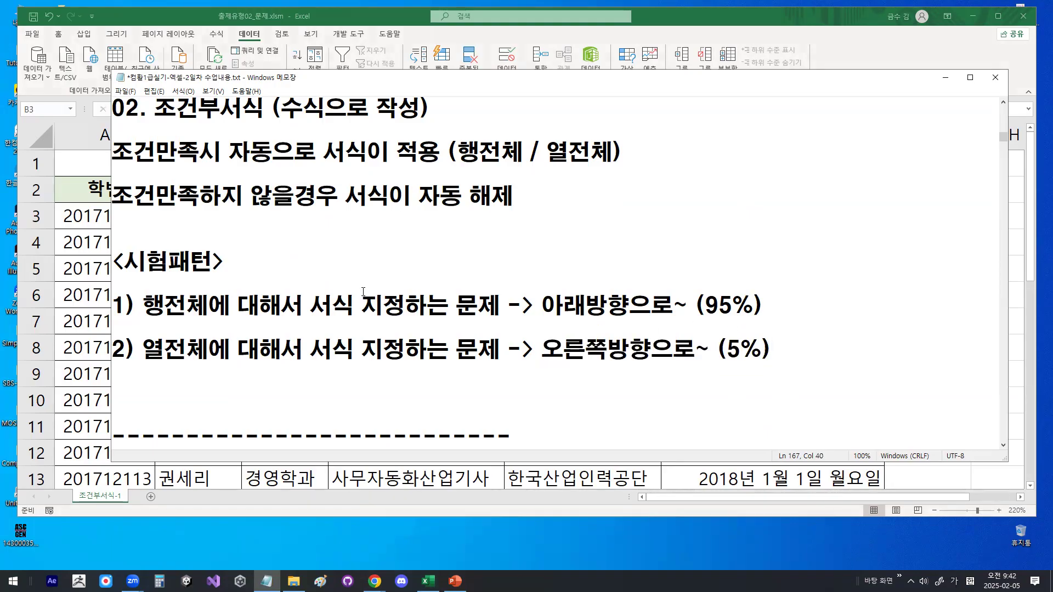
Move the Notepad window down after reviewing the 조건부서식 heading, and return to the Excel worksheet.
{"action": "scroll", "coordinate": [175, 164], "scroll_direction": "up", "scroll_amount": 1}
{"action": "left_click_drag", "start_coordinate": [165, 171], "coordinate": [249, 170]}
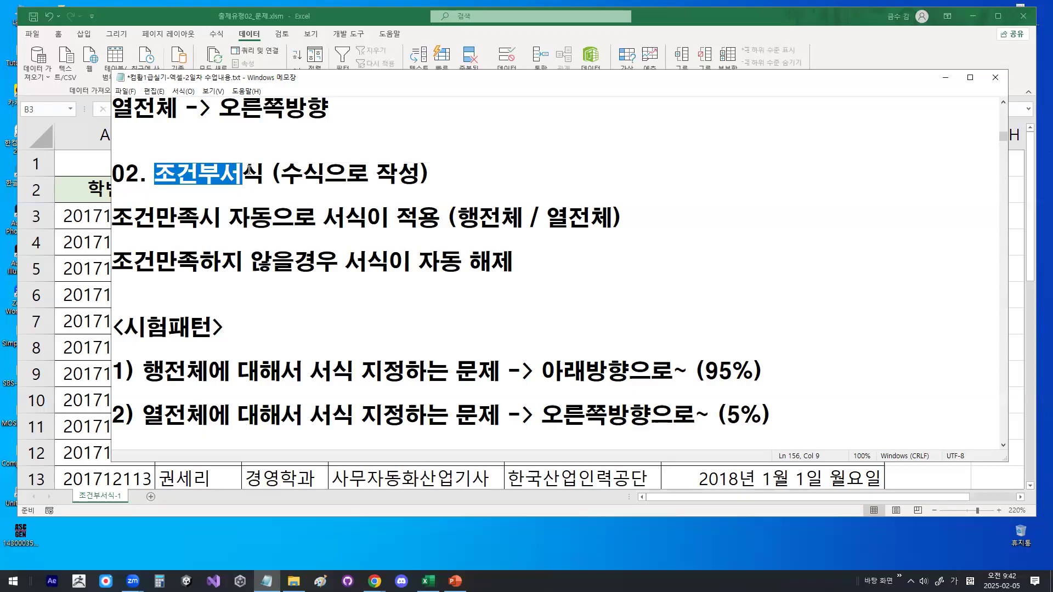
{"action": "left_click_drag", "start_coordinate": [587, 84], "coordinate": [602, 189]}
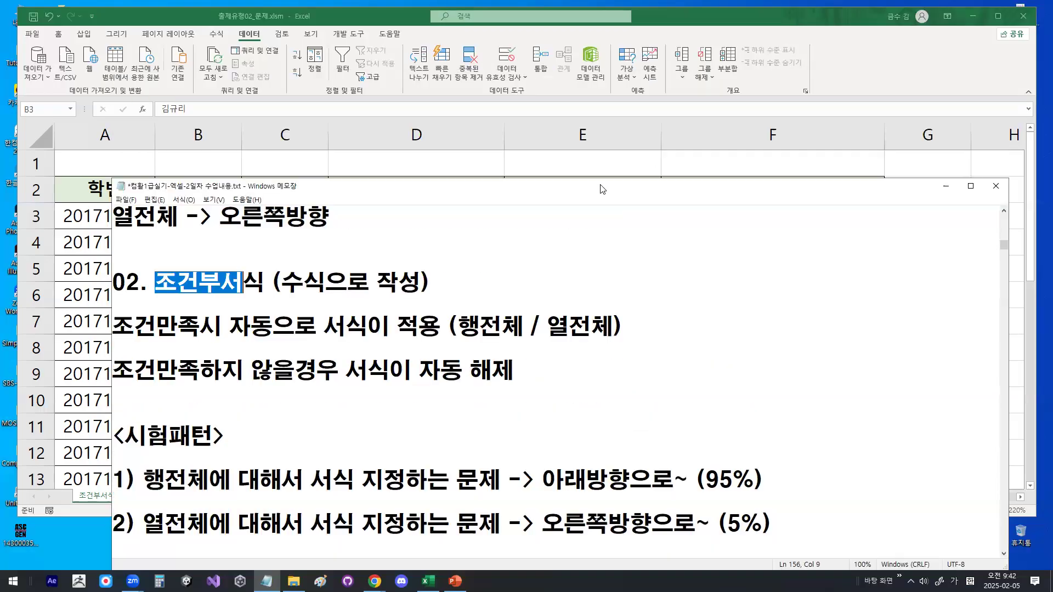
{"action": "left_click", "coordinate": [871, 93]}
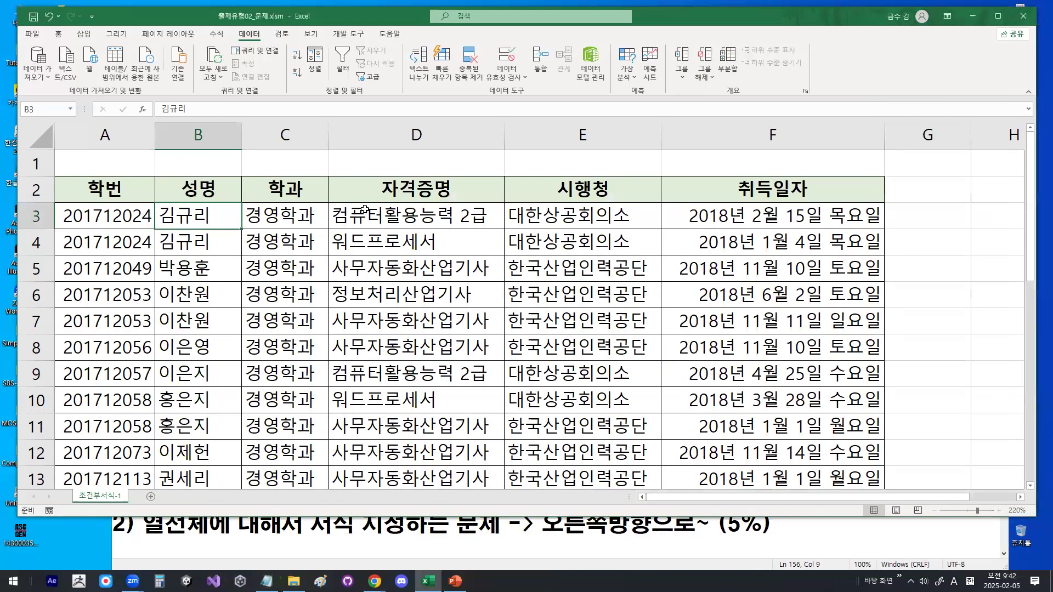
Increase the height of row 1 above the table headers and select cell C1.
{"action": "left_click", "coordinate": [290, 214]}
{"action": "left_click_drag", "start_coordinate": [34, 176], "coordinate": [34, 229]}
{"action": "left_click", "coordinate": [288, 187]}
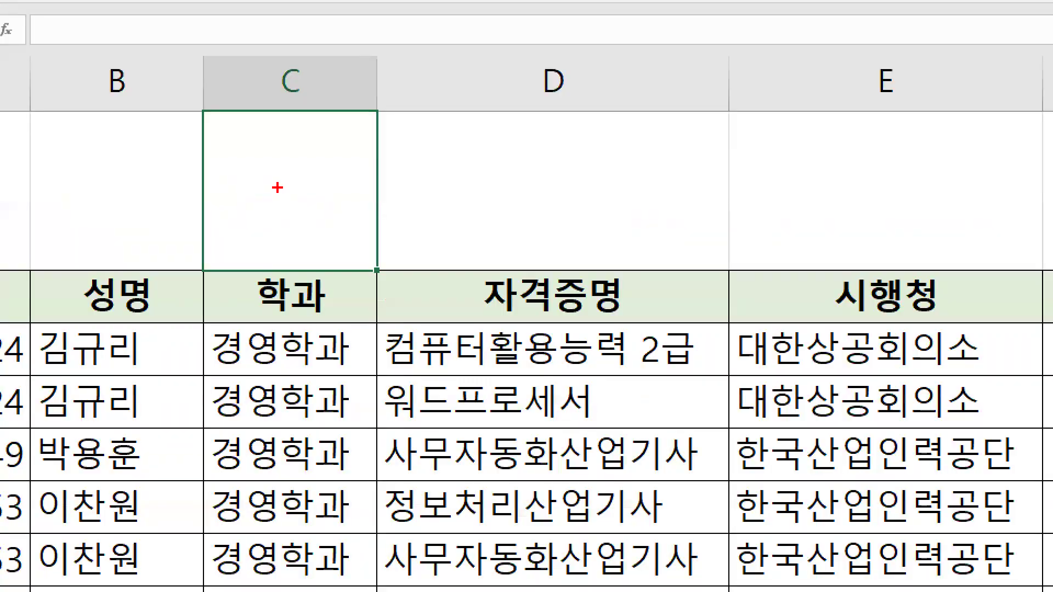
{"action": "mouse_move", "coordinate": [251, 137]}
{"action": "left_mouse_down"}
{"action": "mouse_move", "coordinate": [250, 209]}
{"action": "mouse_move", "coordinate": [975, 106]}
{"action": "mouse_move", "coordinate": [344, 95]}
{"action": "left_mouse_up"}
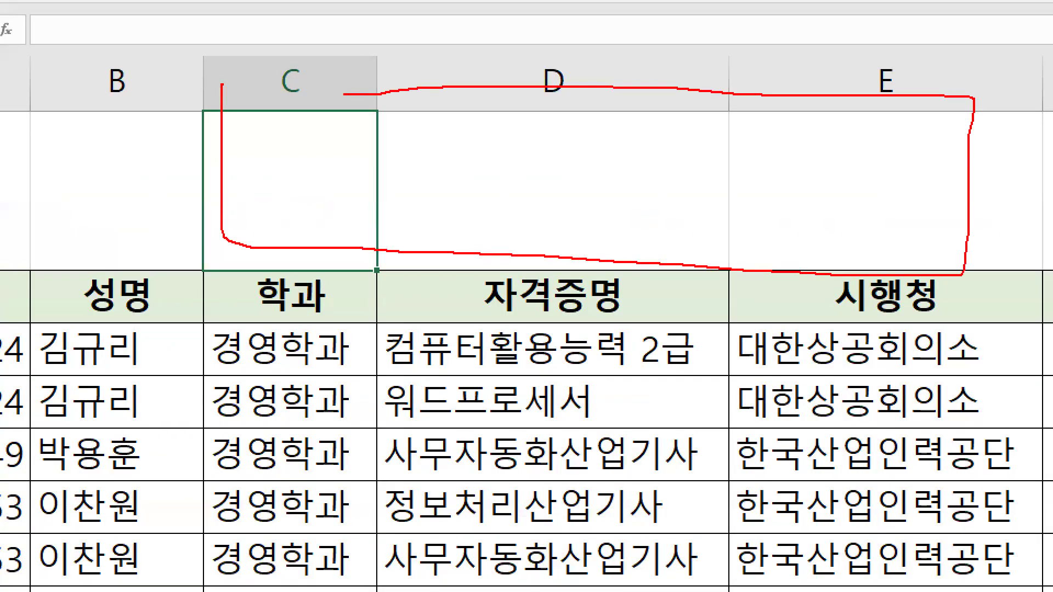
{"action": "key", "text": "Escape"}
{"action": "key", "text": "ctrl+1"}
{"action": "left_click", "coordinate": [280, 273]}
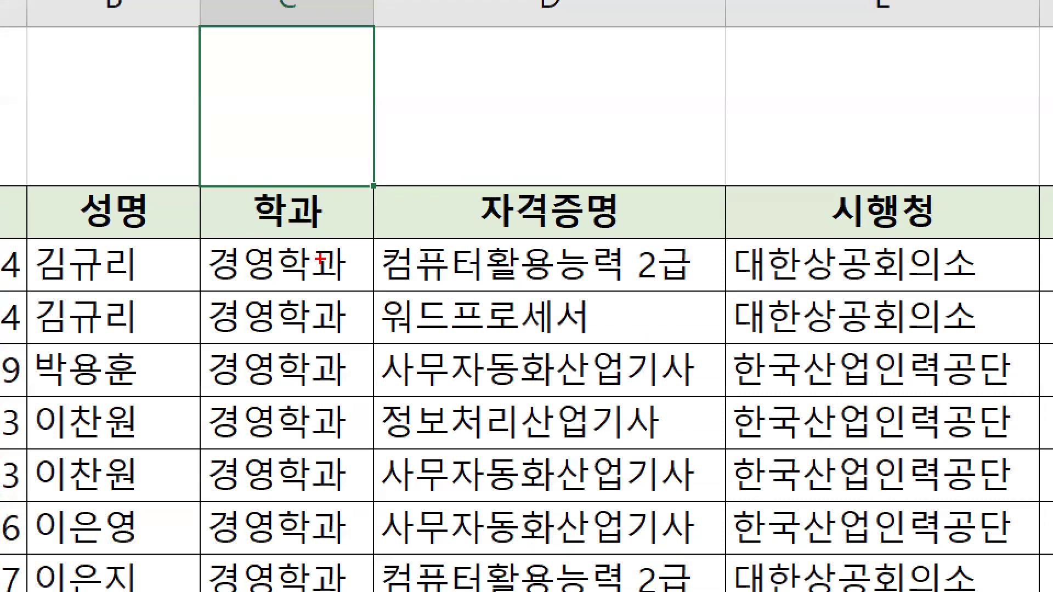
{"action": "key", "text": "Escape"}
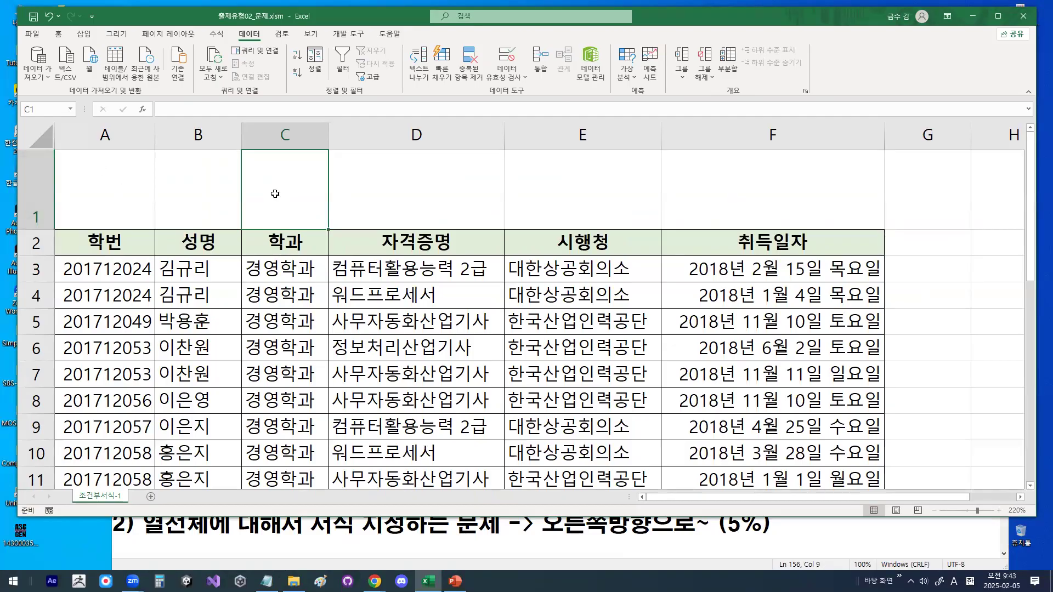
Start a trial formula in C1 that references cell C3 and make the reference fully absolute as $C$3.
{"action": "type", "text": "="}
{"action": "left_click", "coordinate": [293, 274]}
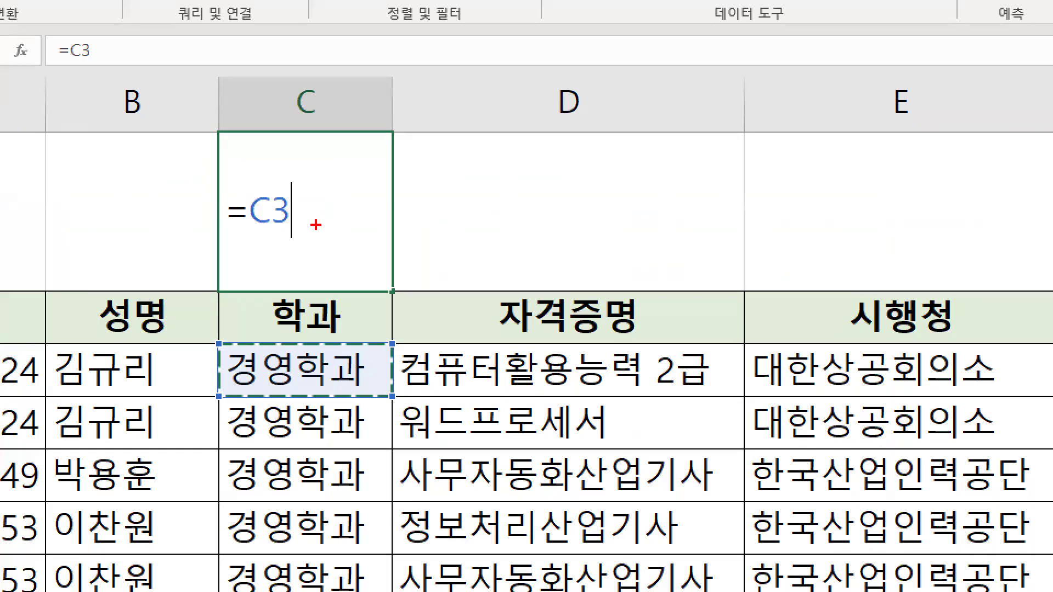
{"action": "mouse_move", "coordinate": [291, 196]}
{"action": "left_mouse_down"}
{"action": "mouse_move", "coordinate": [263, 202]}
{"action": "mouse_move", "coordinate": [260, 175]}
{"action": "mouse_move", "coordinate": [289, 206]}
{"action": "left_mouse_up"}
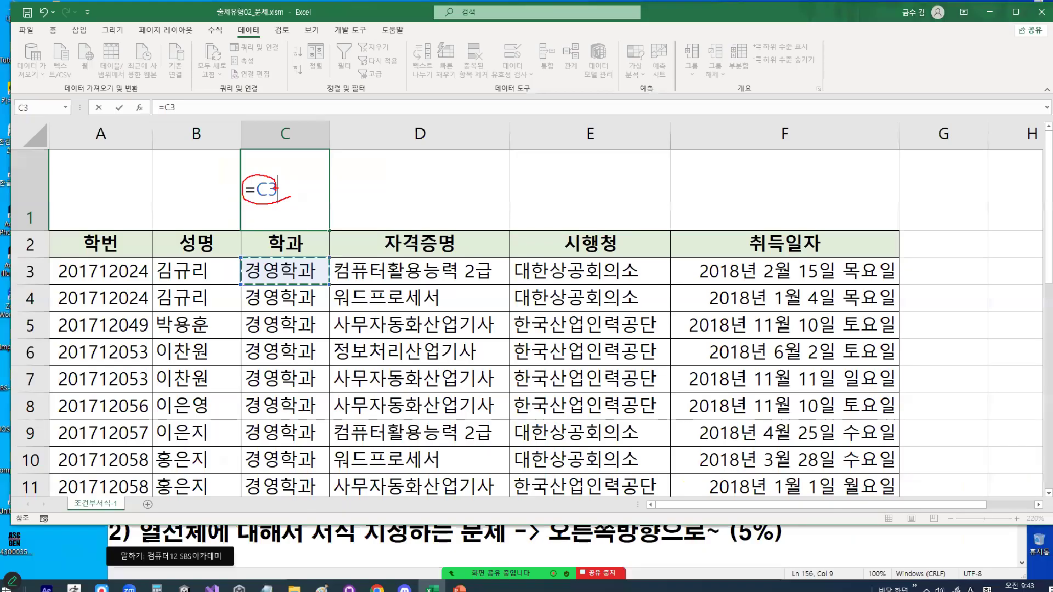
{"action": "key", "text": "Escape"}
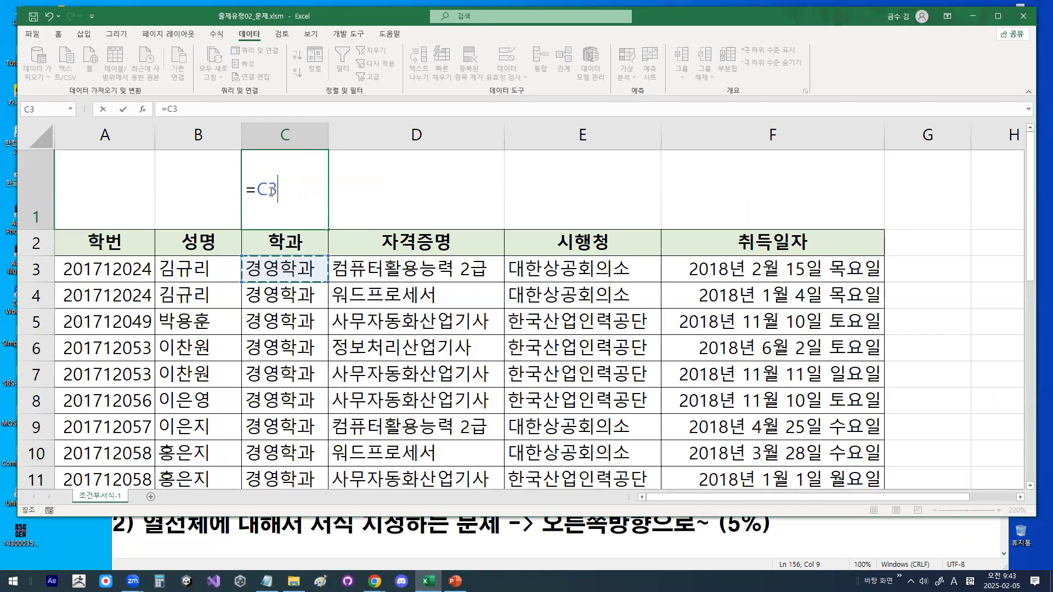
{"action": "key", "text": "F4"}
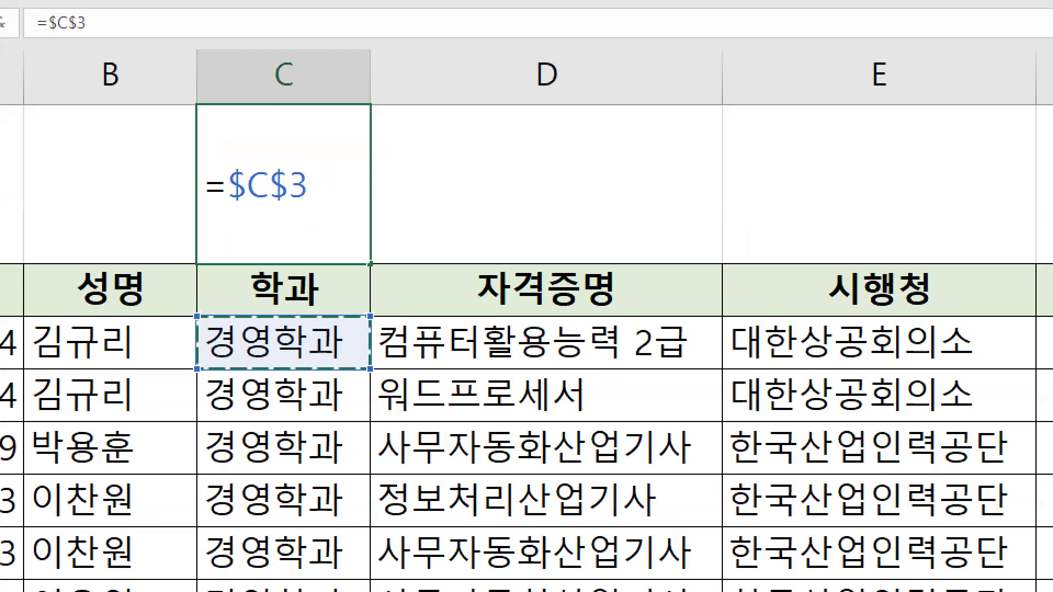
{"action": "mouse_move", "coordinate": [331, 192]}
{"action": "left_mouse_down"}
{"action": "mouse_move", "coordinate": [255, 146]}
{"action": "mouse_move", "coordinate": [321, 192]}
{"action": "left_mouse_up"}
{"action": "key", "text": "Escape"}
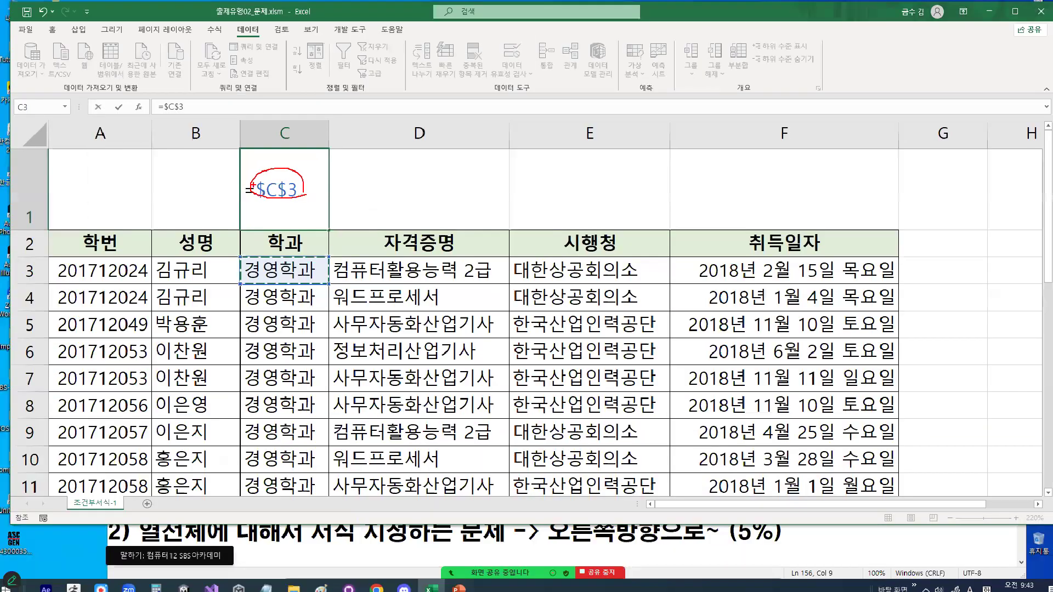
Examine how the absolute reference $C$3 relates to the 학과 cells below it, and cancel the trial formula in C1.
{"action": "mouse_move", "coordinate": [302, 189]}
{"action": "left_mouse_down"}
{"action": "mouse_move", "coordinate": [290, 207]}
{"action": "mouse_move", "coordinate": [252, 207]}
{"action": "mouse_move", "coordinate": [254, 178]}
{"action": "mouse_move", "coordinate": [301, 181]}
{"action": "mouse_move", "coordinate": [304, 193]}
{"action": "left_mouse_up"}
{"action": "left_click_drag", "start_coordinate": [304, 296], "coordinate": [304, 382]}
{"action": "left_click_drag", "start_coordinate": [329, 346], "coordinate": [305, 377]}
{"action": "left_click_drag", "start_coordinate": [237, 300], "coordinate": [314, 299]}
{"action": "left_click_drag", "start_coordinate": [255, 318], "coordinate": [341, 322]}
{"action": "left_click_drag", "start_coordinate": [267, 358], "coordinate": [325, 365]}
{"action": "left_click_drag", "start_coordinate": [275, 395], "coordinate": [321, 400]}
{"action": "left_click_drag", "start_coordinate": [254, 419], "coordinate": [285, 426]}
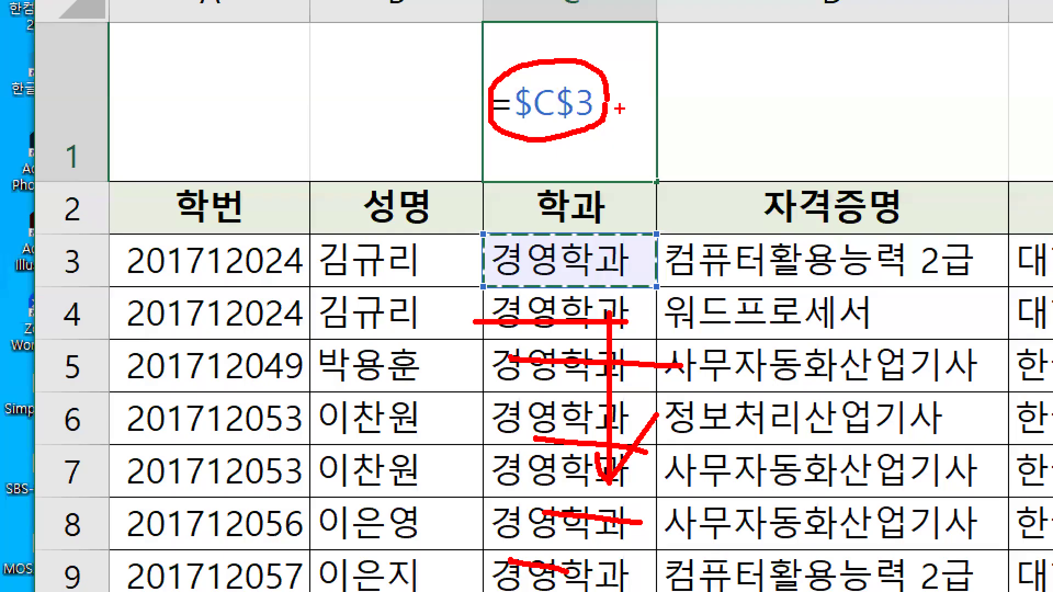
{"action": "mouse_move", "coordinate": [620, 109]}
{"action": "left_mouse_down"}
{"action": "mouse_move", "coordinate": [589, 130]}
{"action": "mouse_move", "coordinate": [611, 103]}
{"action": "left_mouse_up"}
{"action": "mouse_move", "coordinate": [101, 268]}
{"action": "left_mouse_down"}
{"action": "mouse_move", "coordinate": [44, 278]}
{"action": "mouse_move", "coordinate": [74, 227]}
{"action": "mouse_move", "coordinate": [102, 272]}
{"action": "left_mouse_up"}
{"action": "left_click_drag", "start_coordinate": [541, 248], "coordinate": [602, 187]}
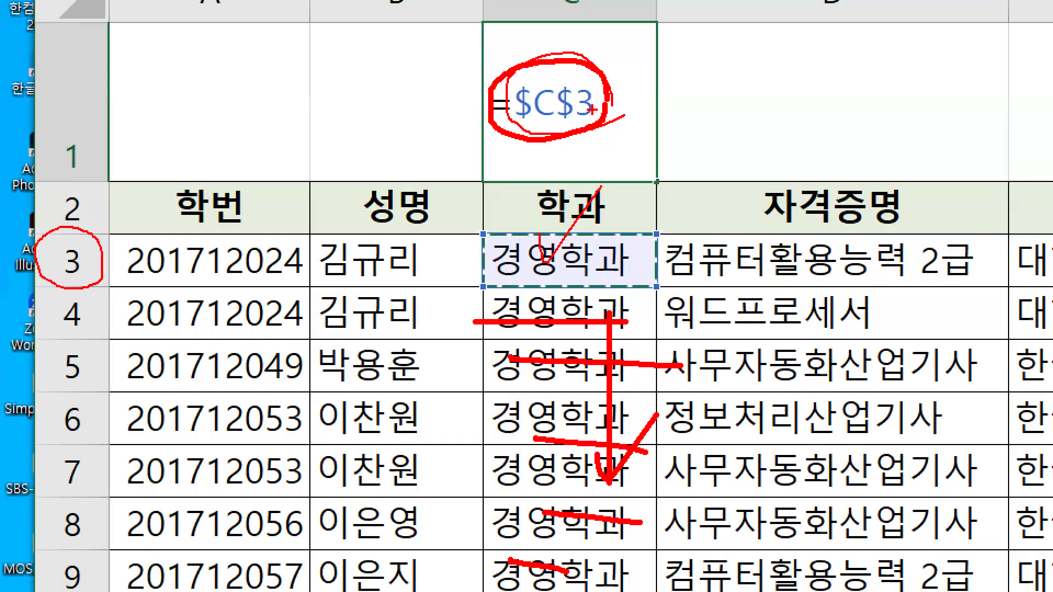
{"action": "mouse_move", "coordinate": [601, 115]}
{"action": "left_mouse_down"}
{"action": "mouse_move", "coordinate": [547, 117]}
{"action": "mouse_move", "coordinate": [594, 79]}
{"action": "left_mouse_up"}
{"action": "key", "text": "Escape"}
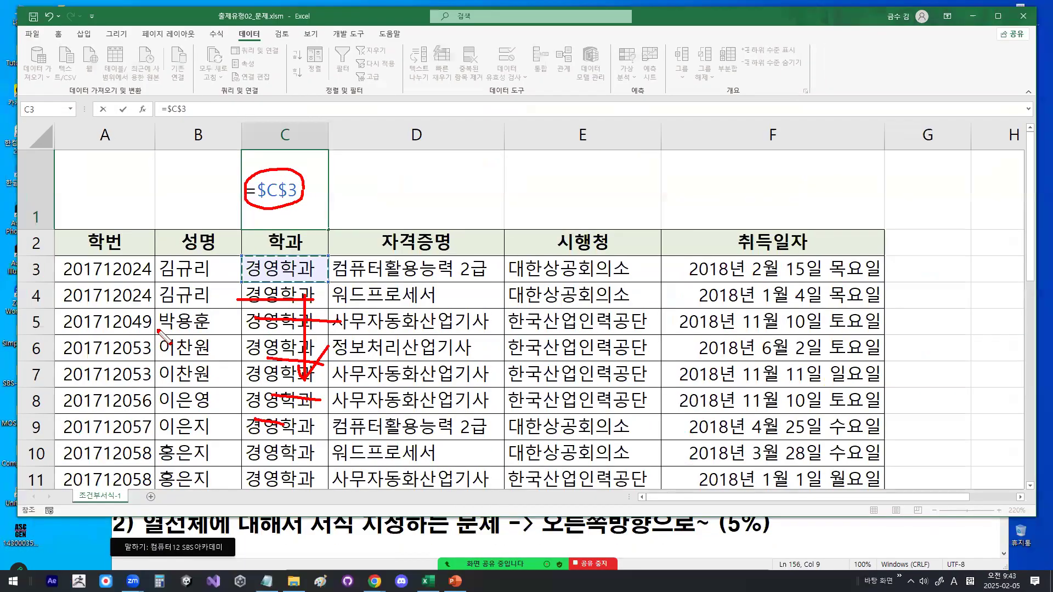
{"action": "key", "text": "ctrl+1"}
{"action": "left_click", "coordinate": [279, 256]}
{"action": "mouse_move", "coordinate": [294, 258]}
{"action": "left_mouse_down"}
{"action": "mouse_move", "coordinate": [290, 234]}
{"action": "mouse_move", "coordinate": [287, 276]}
{"action": "mouse_move", "coordinate": [325, 203]}
{"action": "left_mouse_up"}
{"action": "key", "text": "Escape"}
{"action": "key", "text": "ctrl+1"}
{"action": "left_click", "coordinate": [269, 282]}
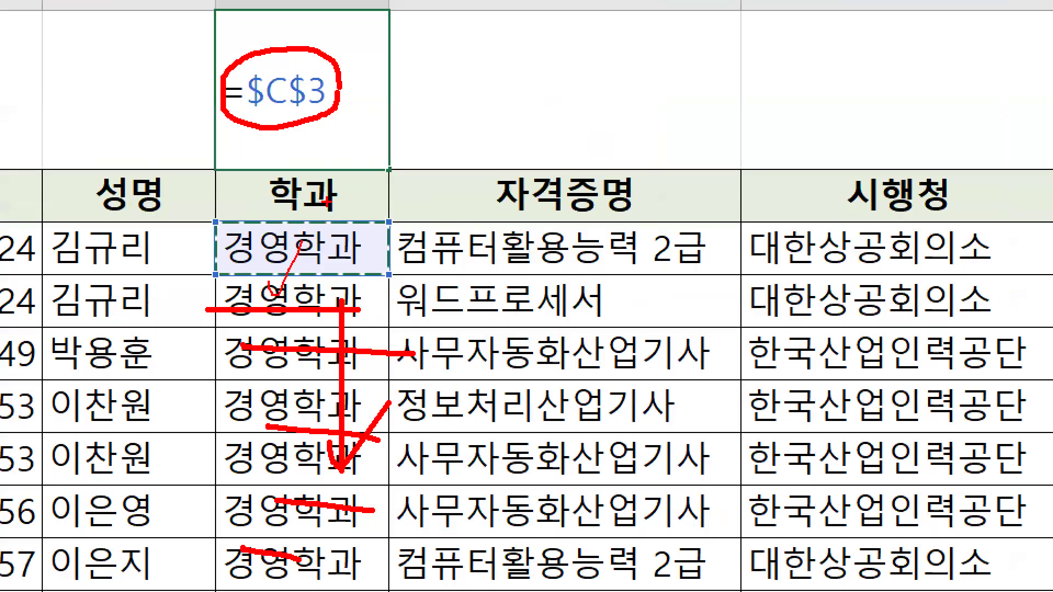
{"action": "key", "text": "Escape"}
{"action": "key", "text": "ctrl+1"}
{"action": "left_click_drag", "start_coordinate": [31, 275], "coordinate": [145, 274]}
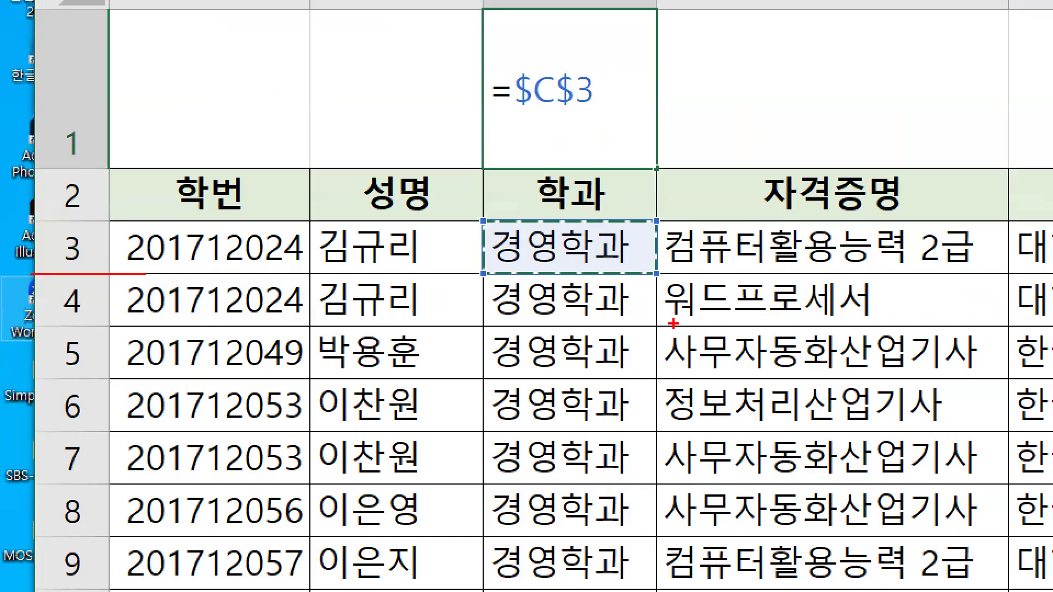
{"action": "mouse_move", "coordinate": [576, 178]}
{"action": "left_mouse_down"}
{"action": "mouse_move", "coordinate": [572, 264]}
{"action": "mouse_move", "coordinate": [587, 265]}
{"action": "left_mouse_up"}
{"action": "left_click_drag", "start_coordinate": [511, 283], "coordinate": [767, 280]}
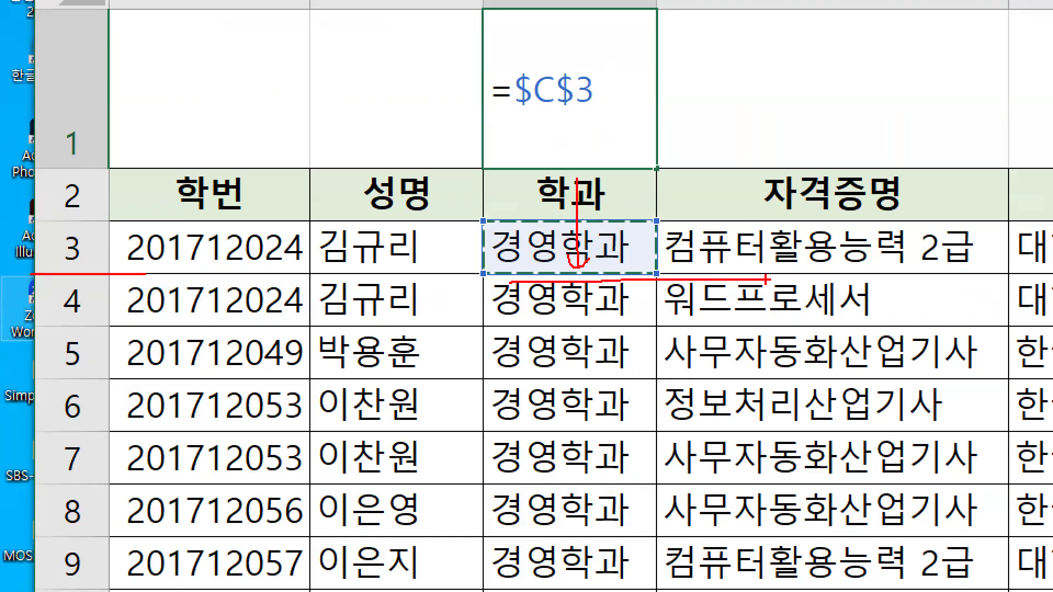
{"action": "mouse_move", "coordinate": [628, 243]}
{"action": "left_mouse_down"}
{"action": "mouse_move", "coordinate": [597, 270]}
{"action": "mouse_move", "coordinate": [575, 211]}
{"action": "mouse_move", "coordinate": [557, 271]}
{"action": "mouse_move", "coordinate": [589, 219]}
{"action": "mouse_move", "coordinate": [727, 107]}
{"action": "left_mouse_up"}
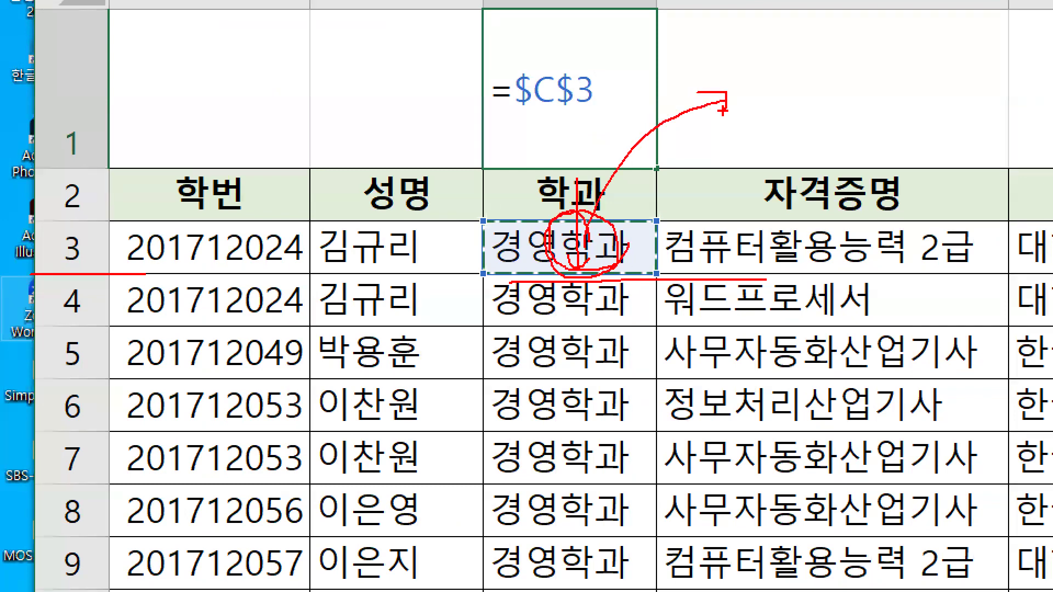
{"action": "left_click_drag", "start_coordinate": [542, 290], "coordinate": [570, 282]}
{"action": "left_click_drag", "start_coordinate": [554, 327], "coordinate": [573, 324]}
{"action": "left_click_drag", "start_coordinate": [554, 390], "coordinate": [574, 390]}
{"action": "left_click_drag", "start_coordinate": [550, 453], "coordinate": [592, 486]}
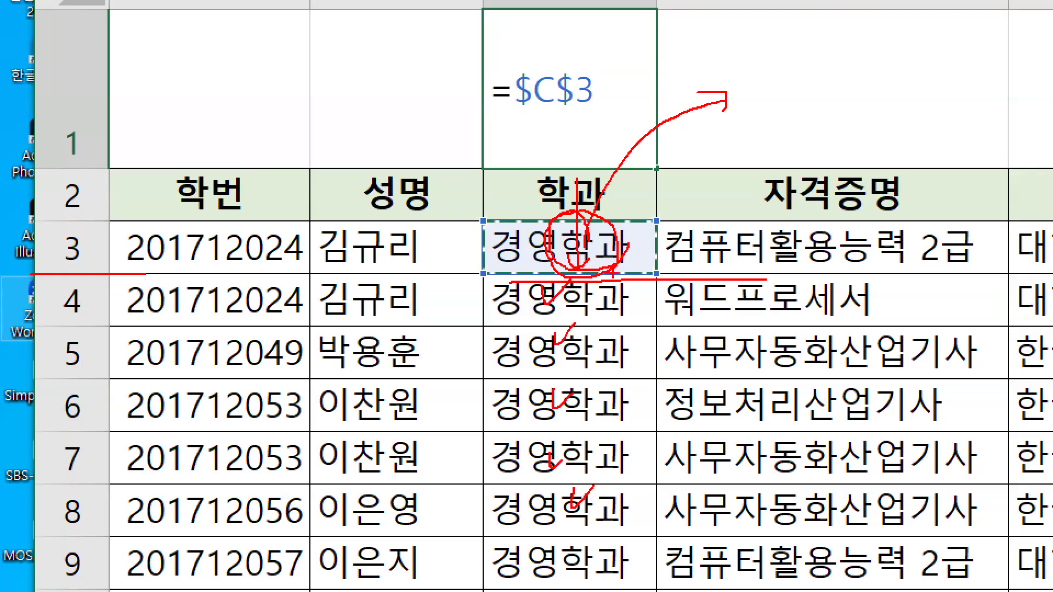
{"action": "left_click_drag", "start_coordinate": [551, 277], "coordinate": [603, 244]}
{"action": "left_click_drag", "start_coordinate": [427, 229], "coordinate": [493, 170]}
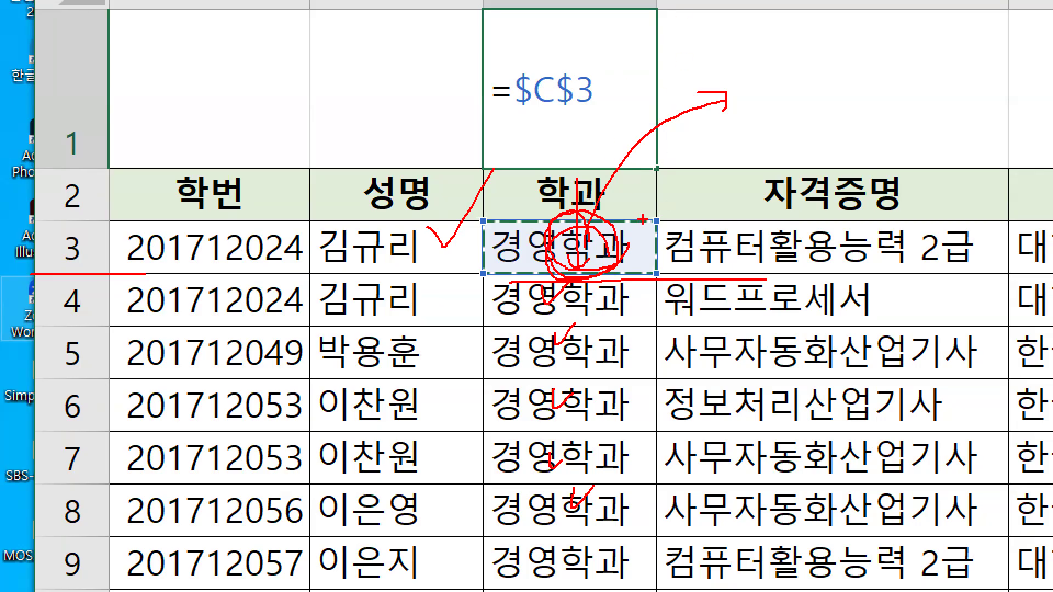
{"action": "left_click_drag", "start_coordinate": [607, 269], "coordinate": [546, 246]}
{"action": "mouse_move", "coordinate": [747, 129]}
{"action": "left_mouse_down"}
{"action": "mouse_move", "coordinate": [810, 129]}
{"action": "mouse_move", "coordinate": [787, 175]}
{"action": "left_mouse_up"}
{"action": "left_click_drag", "start_coordinate": [914, 121], "coordinate": [959, 121]}
{"action": "mouse_move", "coordinate": [935, 121]}
{"action": "left_mouse_down"}
{"action": "mouse_move", "coordinate": [935, 182]}
{"action": "mouse_move", "coordinate": [890, 216]}
{"action": "mouse_move", "coordinate": [918, 135]}
{"action": "left_mouse_up"}
{"action": "left_click_drag", "start_coordinate": [595, 285], "coordinate": [595, 489]}
{"action": "left_click_drag", "start_coordinate": [575, 453], "coordinate": [593, 486]}
{"action": "left_click_drag", "start_coordinate": [631, 396], "coordinate": [596, 473]}
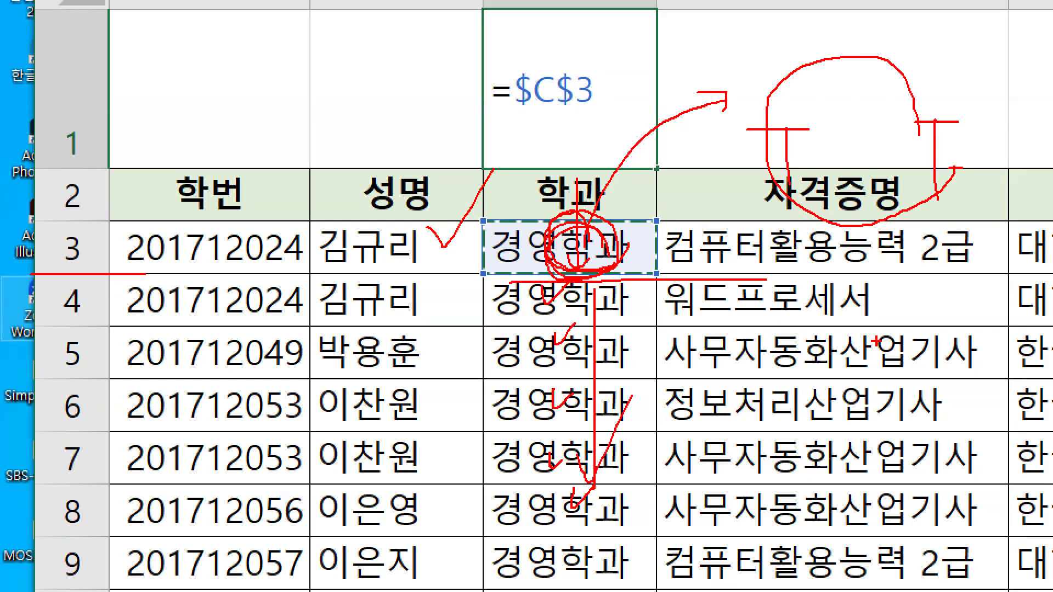
{"action": "key", "text": "Escape"}
{"action": "key", "text": "Escape"}
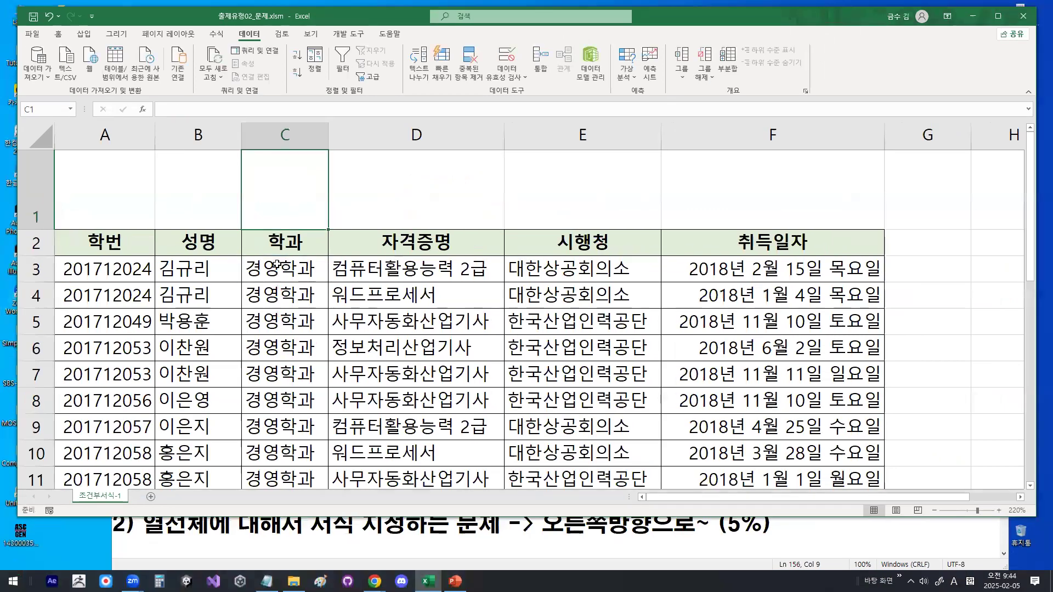
Reduce the height of row 1 and select the data range A3:F28 without the headers.
{"action": "left_click_drag", "start_coordinate": [37, 230], "coordinate": [36, 185]}
{"action": "left_click_drag", "start_coordinate": [110, 227], "coordinate": [710, 446]}
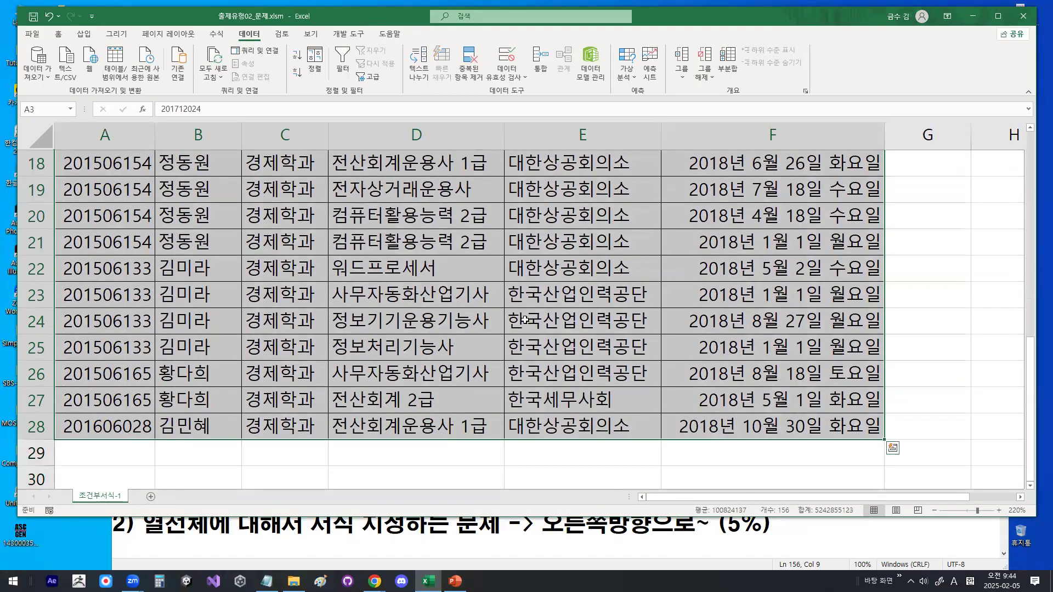
{"action": "scroll", "coordinate": [399, 363], "scroll_direction": "up", "scroll_amount": 3}
{"action": "scroll", "coordinate": [398, 362], "scroll_direction": "up", "scroll_amount": 3}
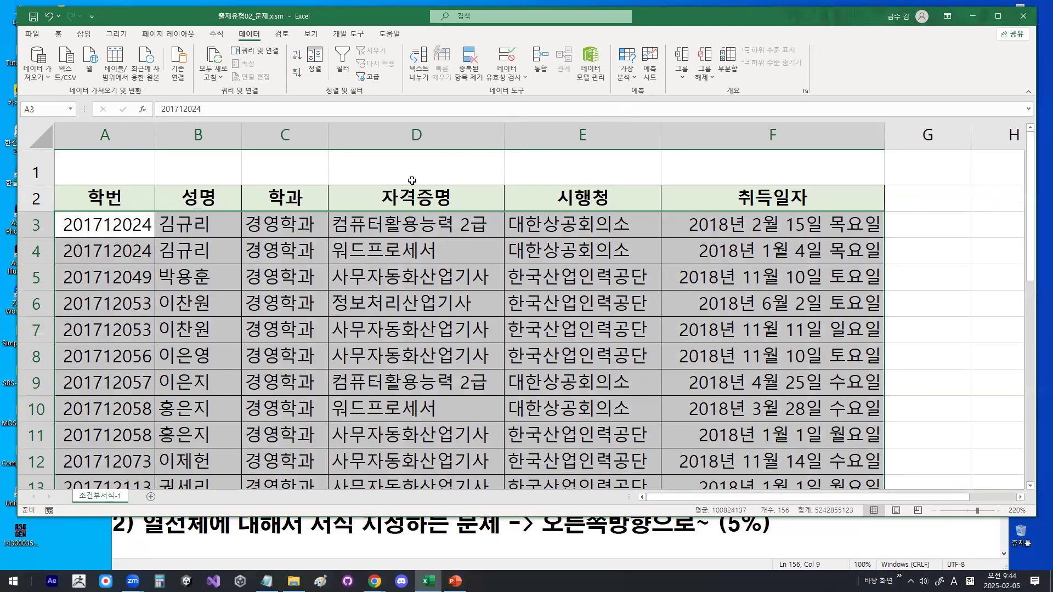
Start a new conditional formatting rule of the type 수식을 사용하여 서식을 지정할 셀 결정, moving its dialog clear of the 학과 column.
{"action": "left_click", "coordinate": [58, 34]}
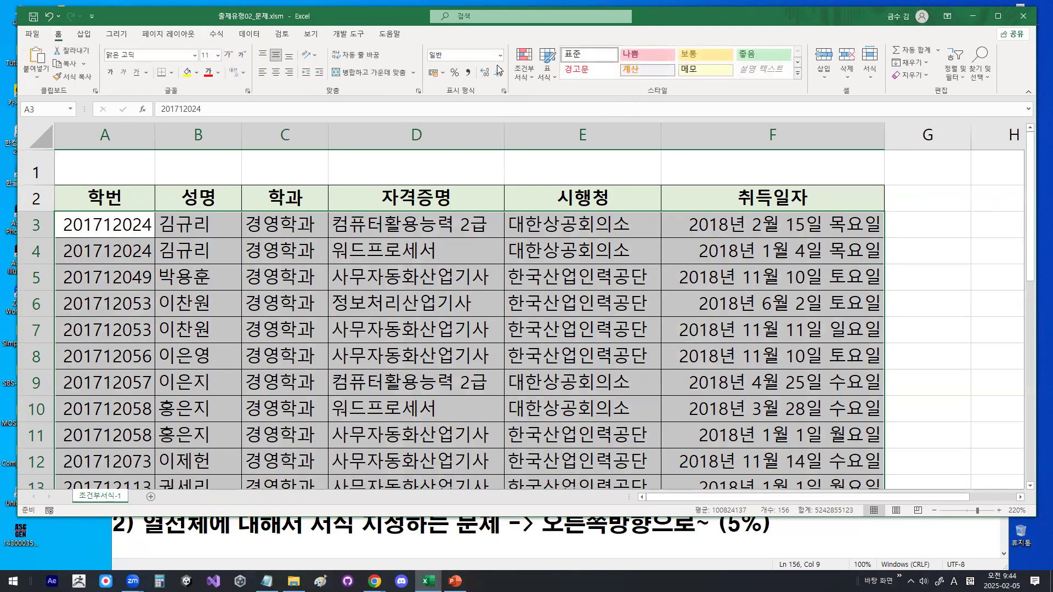
{"action": "left_click", "coordinate": [527, 74]}
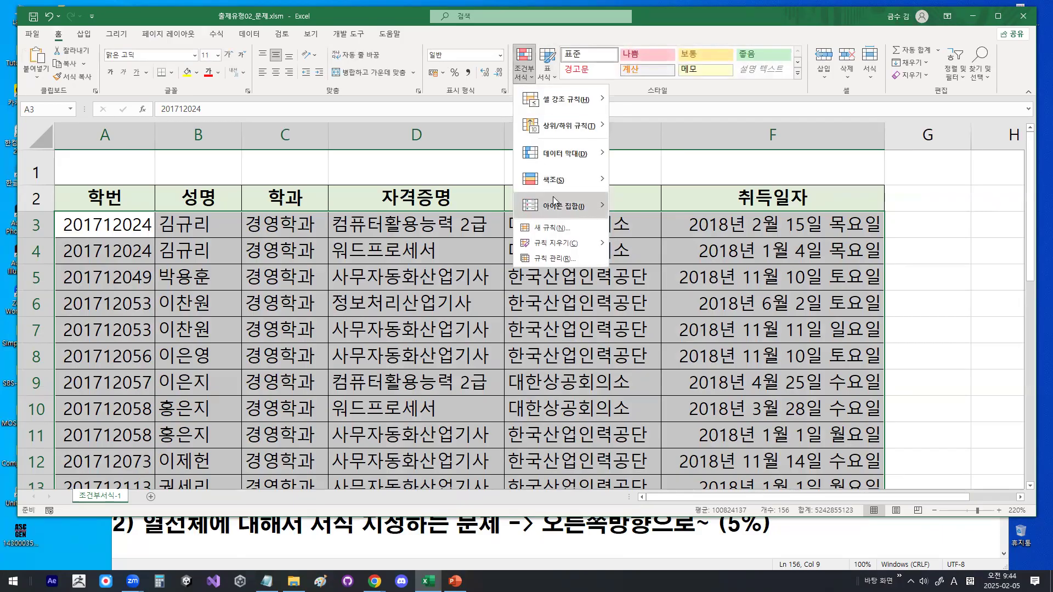
{"action": "left_click", "coordinate": [570, 229]}
{"action": "left_click", "coordinate": [466, 220]}
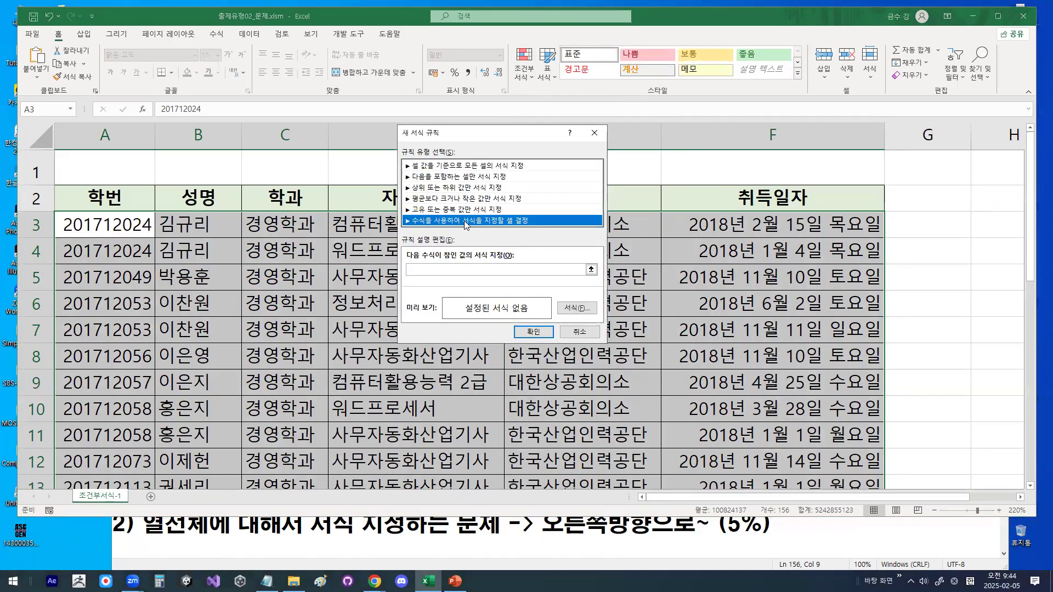
{"action": "left_click", "coordinate": [431, 273]}
{"action": "left_click_drag", "start_coordinate": [504, 133], "coordinate": [591, 125]}
Enter =$C$3="경영학과" as the rule's formula, referencing the first 학과 cell.
{"action": "left_click", "coordinate": [287, 222]}
{"action": "key", "text": "ctrl+1"}
{"action": "left_click", "coordinate": [288, 223]}
{"action": "mouse_move", "coordinate": [340, 229]}
{"action": "left_mouse_down"}
{"action": "mouse_move", "coordinate": [255, 253]}
{"action": "mouse_move", "coordinate": [264, 191]}
{"action": "mouse_move", "coordinate": [354, 224]}
{"action": "left_mouse_up"}
{"action": "key", "text": "Escape"}
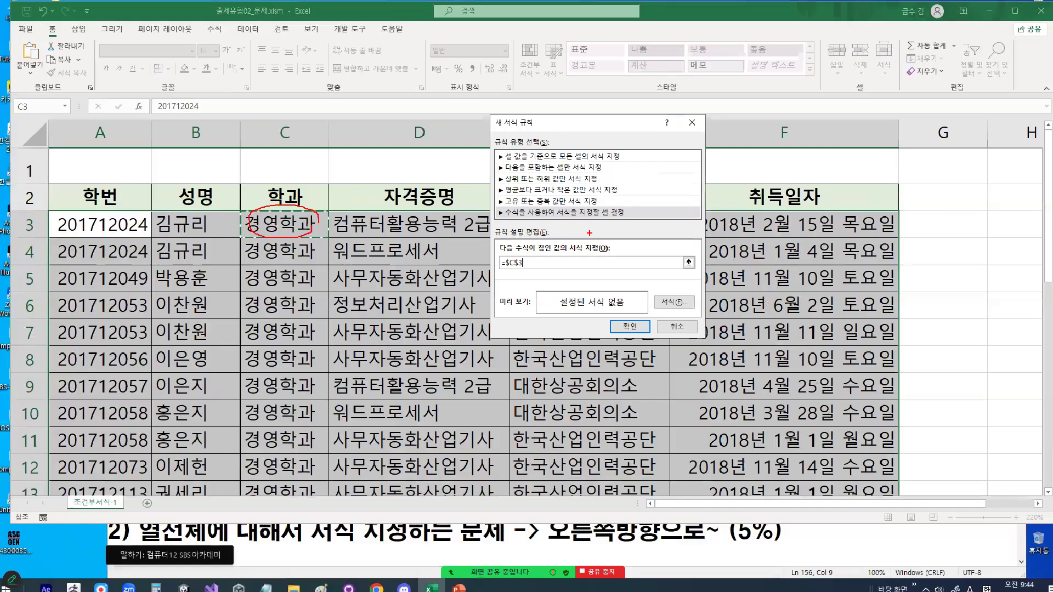
{"action": "key", "text": "ctrl+1"}
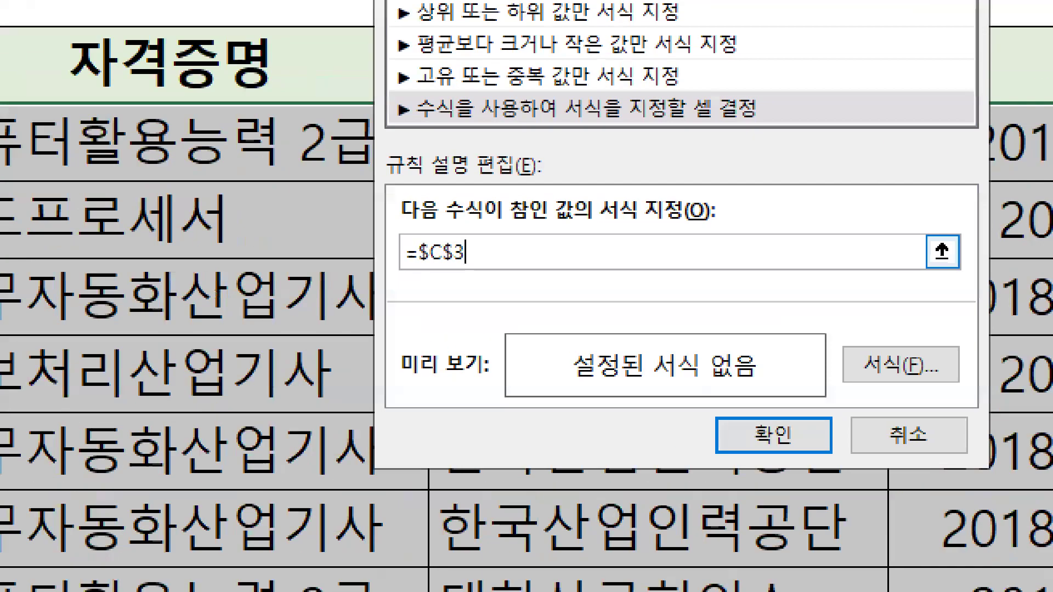
{"action": "left_click", "coordinate": [503, 271]}
{"action": "mouse_move", "coordinate": [358, 279]}
{"action": "left_mouse_down"}
{"action": "mouse_move", "coordinate": [447, 278]}
{"action": "mouse_move", "coordinate": [420, 277]}
{"action": "mouse_move", "coordinate": [445, 257]}
{"action": "mouse_move", "coordinate": [449, 274]}
{"action": "left_mouse_up"}
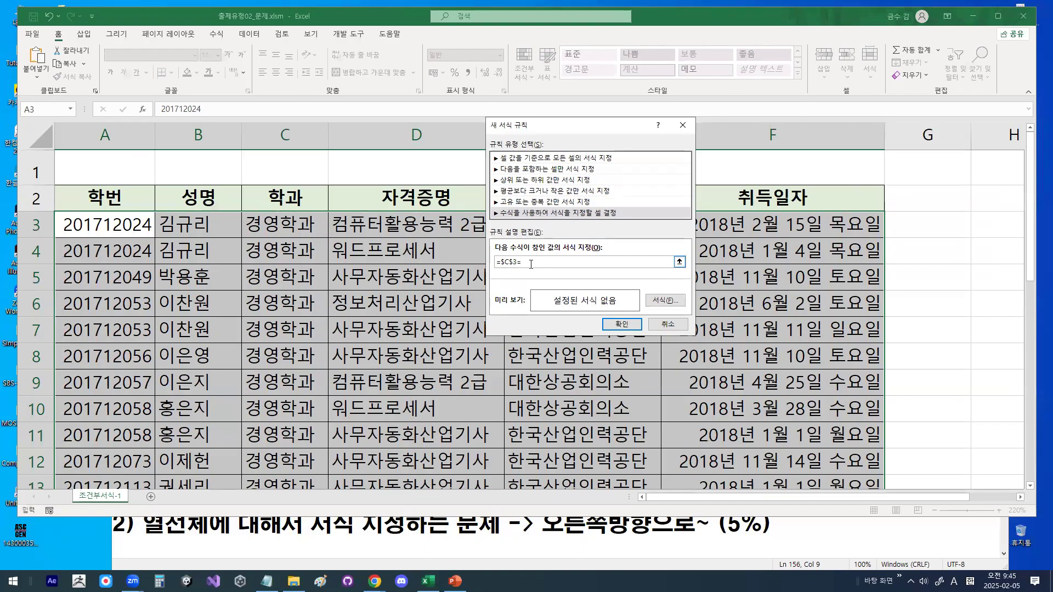
{"action": "type", "text": "\"경영학과"}
Examine the rule's absolute reference $C$3 and its condition against the rows of the selected table.
{"action": "key", "text": "ctrl+1"}
{"action": "left_click", "coordinate": [296, 221]}
{"action": "left_click_drag", "start_coordinate": [135, 224], "coordinate": [320, 225]}
{"action": "left_click_drag", "start_coordinate": [191, 272], "coordinate": [381, 271]}
{"action": "left_click_drag", "start_coordinate": [198, 324], "coordinate": [327, 336]}
{"action": "left_click_drag", "start_coordinate": [191, 385], "coordinate": [314, 403]}
{"action": "left_click_drag", "start_coordinate": [156, 447], "coordinate": [304, 455]}
{"action": "key", "text": "Escape"}
{"action": "key", "text": "ctrl+1"}
{"action": "left_click", "coordinate": [569, 249]}
{"action": "mouse_move", "coordinate": [463, 285]}
{"action": "left_mouse_down"}
{"action": "mouse_move", "coordinate": [447, 287]}
{"action": "mouse_move", "coordinate": [451, 261]}
{"action": "left_mouse_up"}
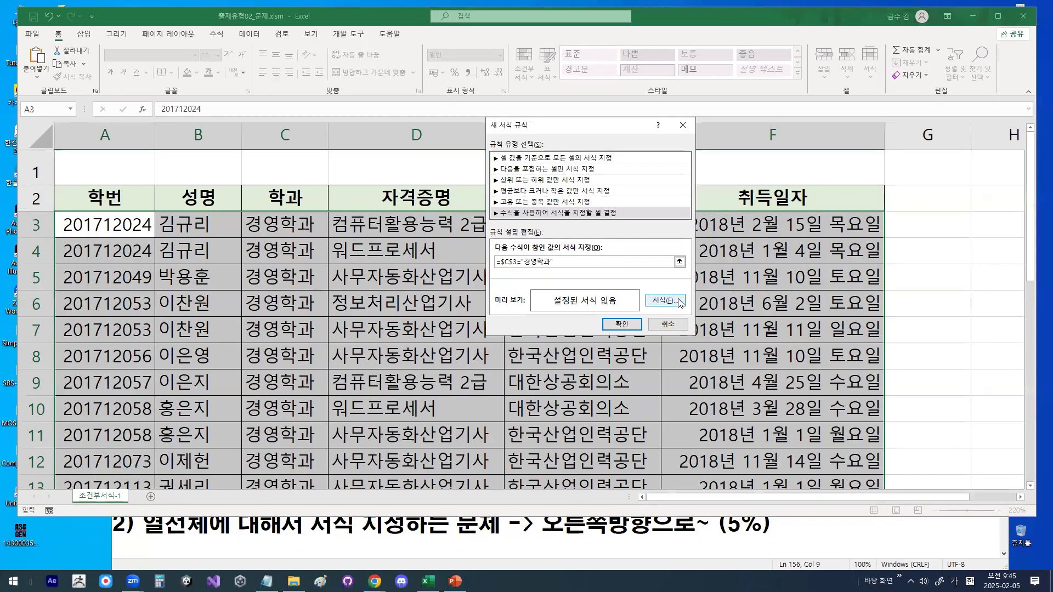
Set the rule's font to bold (굵게) in standard blue and apply the rule to the selected range.
{"action": "left_click", "coordinate": [666, 299]}
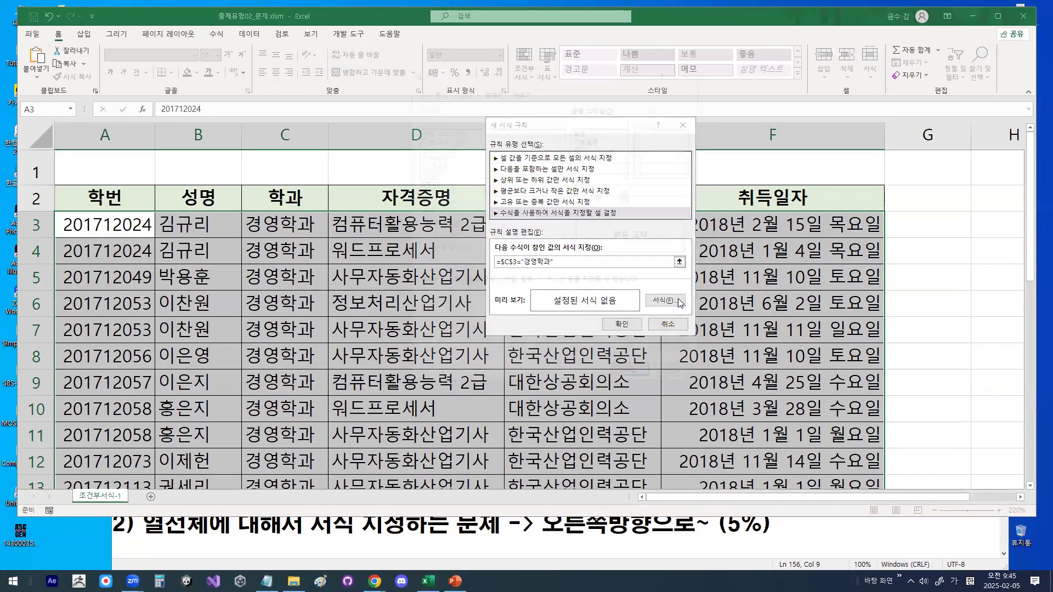
{"action": "left_click", "coordinate": [583, 146]}
{"action": "left_click", "coordinate": [626, 196]}
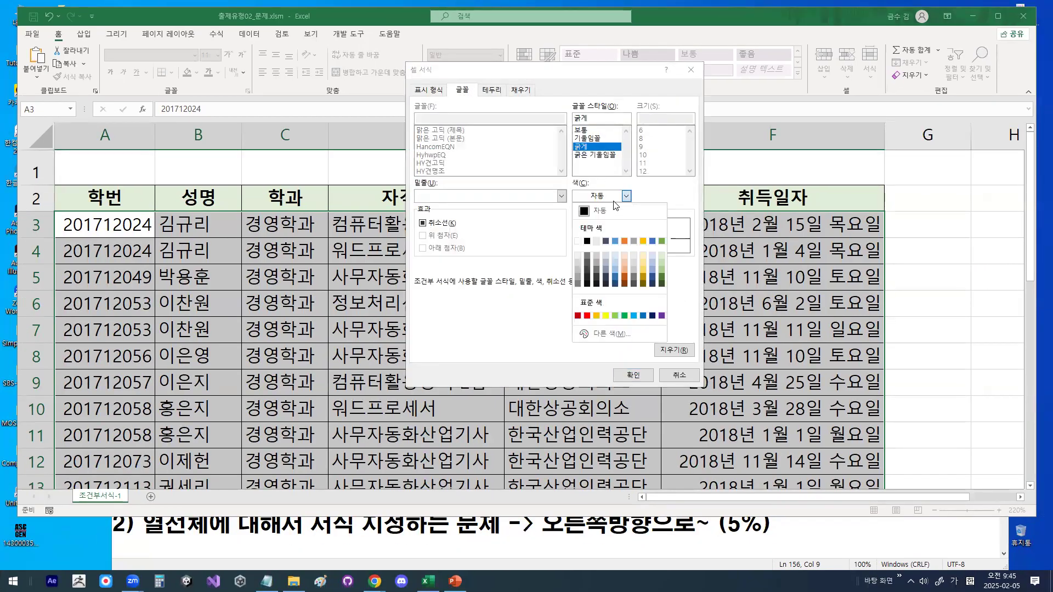
{"action": "left_click", "coordinate": [643, 316]}
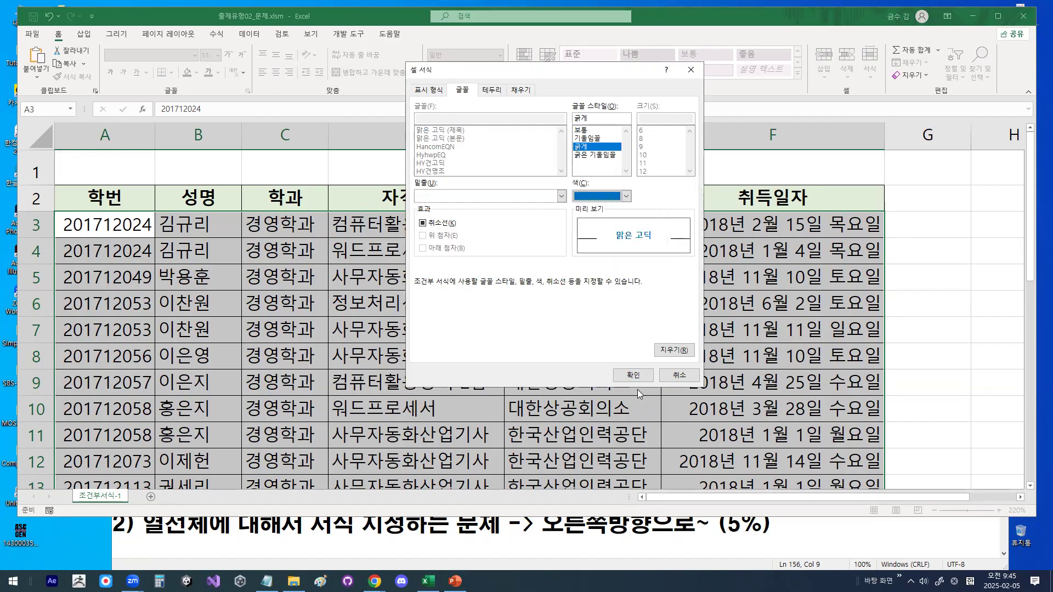
{"action": "left_click", "coordinate": [633, 378]}
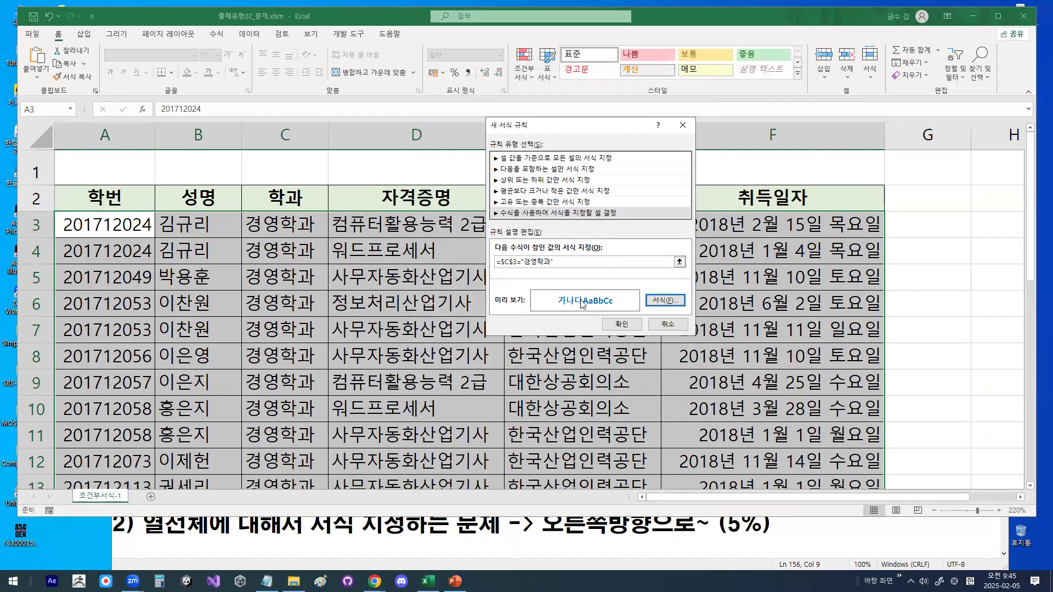
{"action": "left_click", "coordinate": [621, 324]}
Select the first four 경제학과 cells in the 학과 column to check how the rule formats them.
{"action": "left_click", "coordinate": [287, 320]}
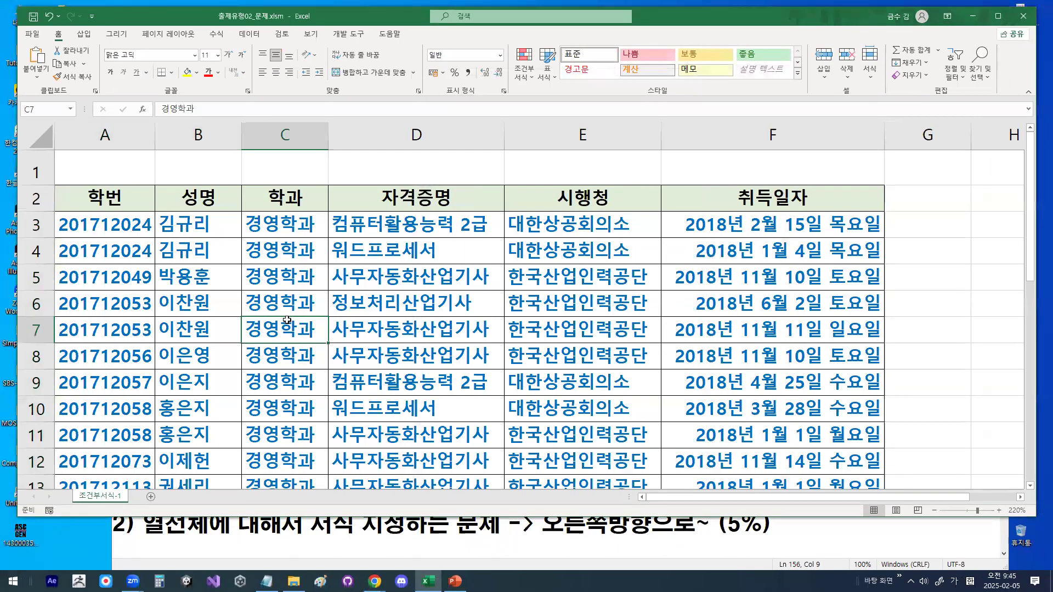
{"action": "scroll", "coordinate": [286, 320], "scroll_direction": "down", "scroll_amount": 3}
{"action": "left_click", "coordinate": [282, 295]}
{"action": "left_click_drag", "start_coordinate": [282, 295], "coordinate": [282, 374]}
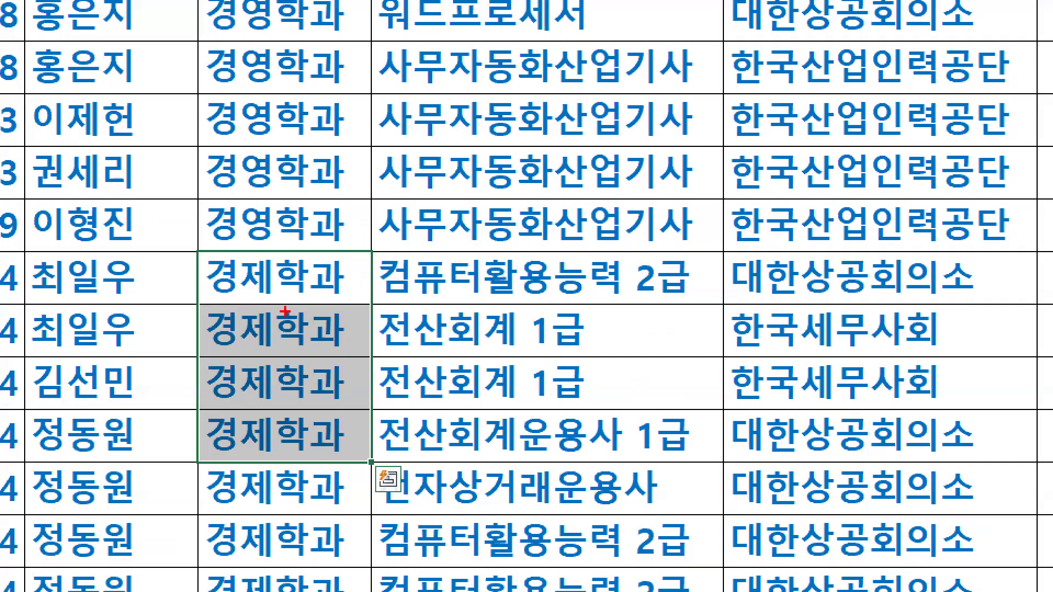
{"action": "left_click_drag", "start_coordinate": [320, 286], "coordinate": [215, 425]}
{"action": "left_click_drag", "start_coordinate": [228, 289], "coordinate": [326, 471]}
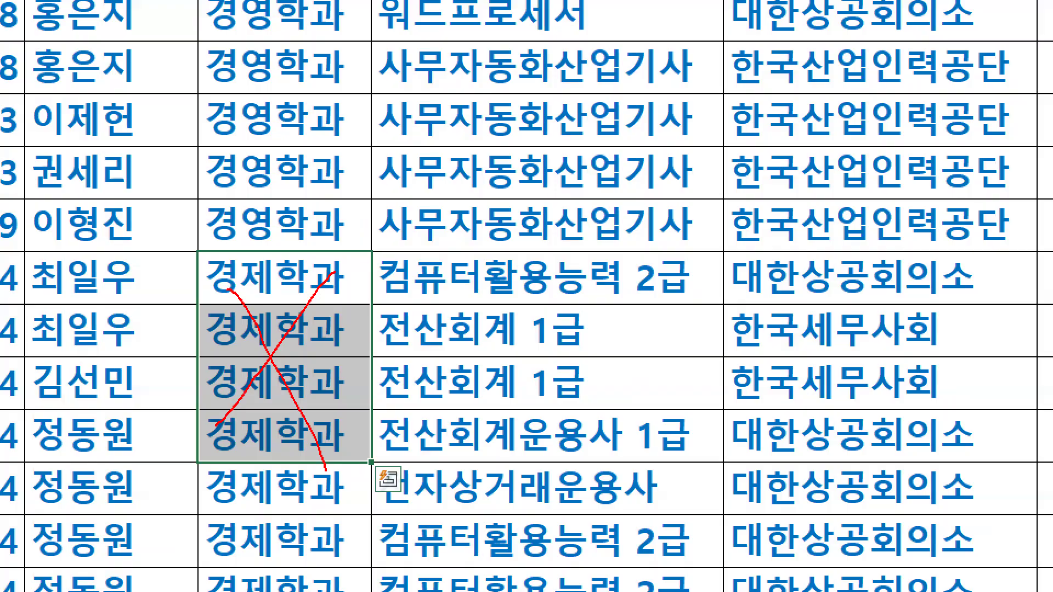
Select the first 학과 cell, C3, and examine how it relates to the 학과 cells in the rows below.
{"action": "scroll", "coordinate": [286, 318], "scroll_direction": "up", "scroll_amount": 3}
{"action": "left_click", "coordinate": [279, 222]}
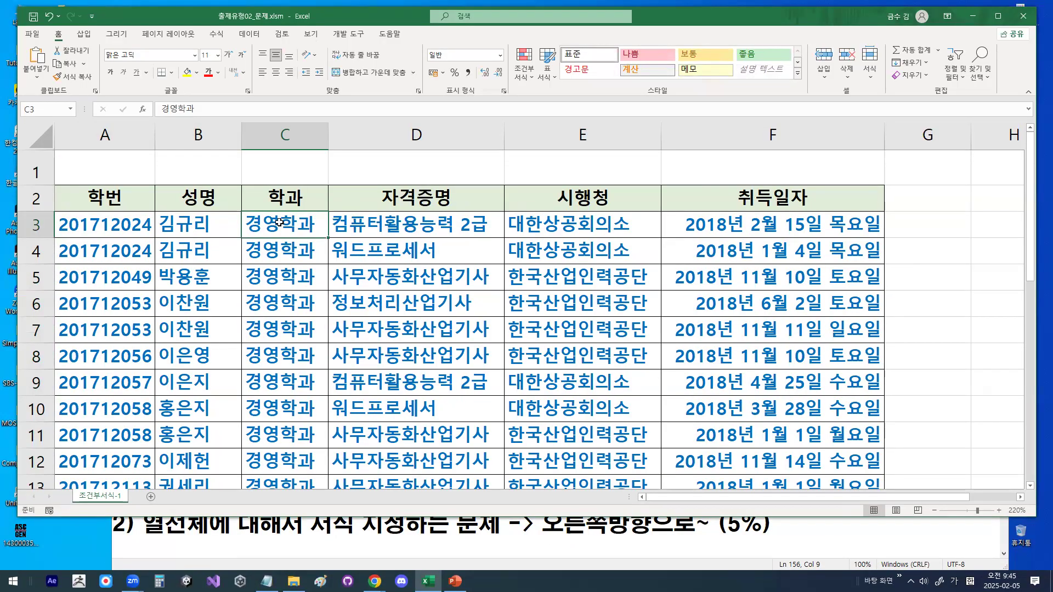
{"action": "mouse_move", "coordinate": [241, 239]}
{"action": "left_mouse_down"}
{"action": "mouse_move", "coordinate": [329, 239]}
{"action": "mouse_move", "coordinate": [298, 274]}
{"action": "mouse_move", "coordinate": [332, 233]}
{"action": "left_mouse_up"}
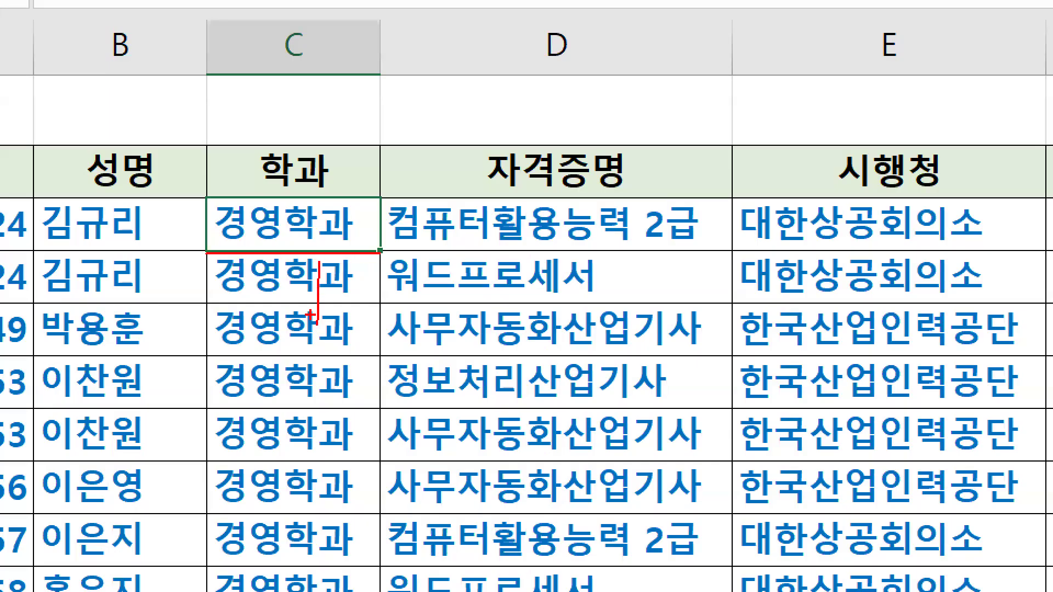
{"action": "mouse_move", "coordinate": [380, 83]}
{"action": "left_mouse_down"}
{"action": "mouse_move", "coordinate": [473, 90]}
{"action": "mouse_move", "coordinate": [428, 174]}
{"action": "left_mouse_up"}
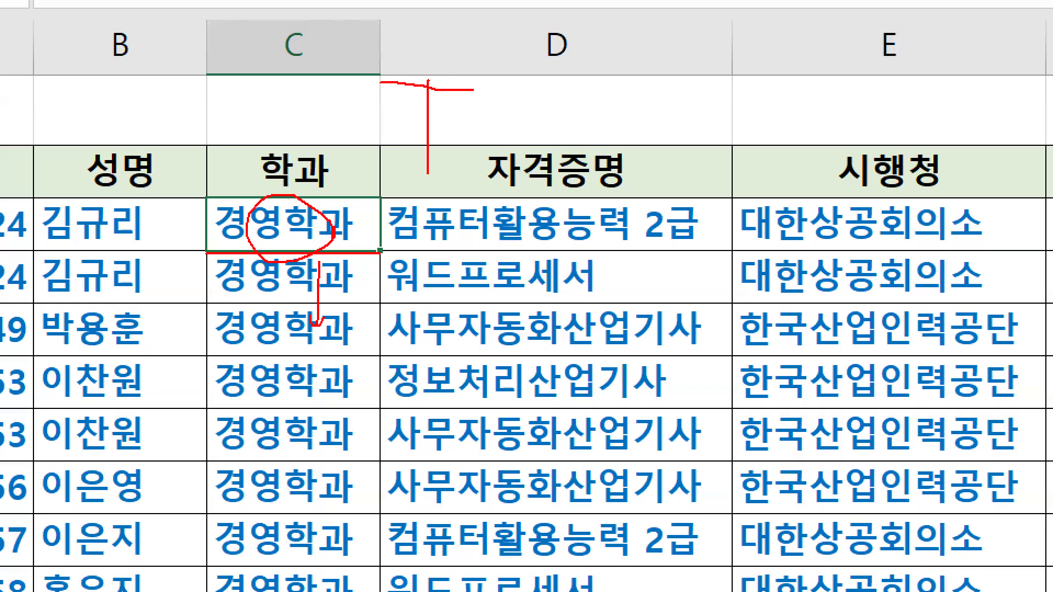
{"action": "left_click_drag", "start_coordinate": [122, 212], "coordinate": [475, 225]}
{"action": "left_click_drag", "start_coordinate": [202, 304], "coordinate": [383, 323]}
{"action": "left_click_drag", "start_coordinate": [216, 382], "coordinate": [307, 402]}
{"action": "key", "text": "Escape"}
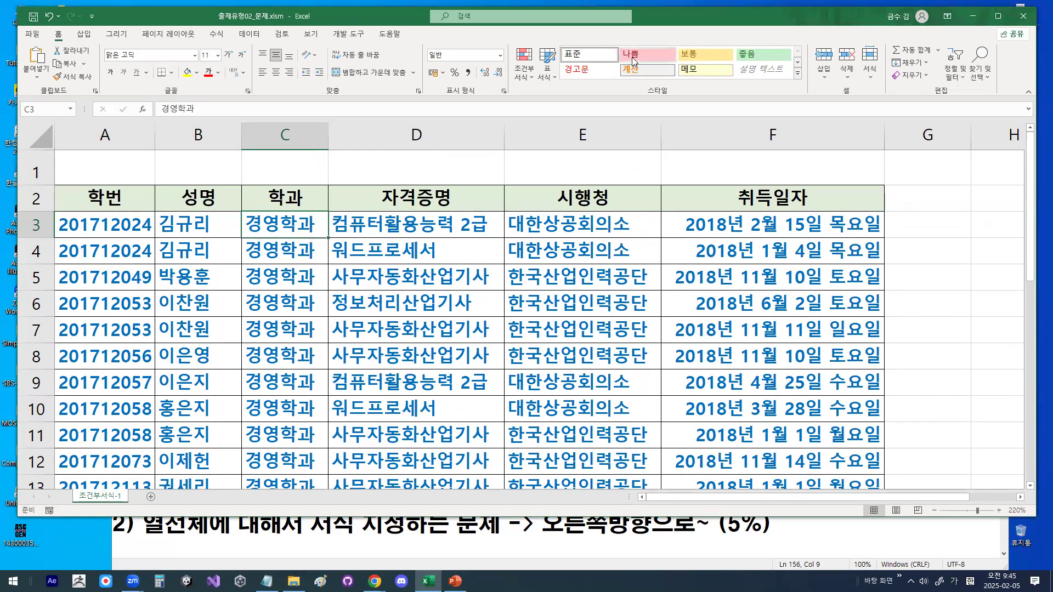
{"action": "left_click", "coordinate": [525, 82]}
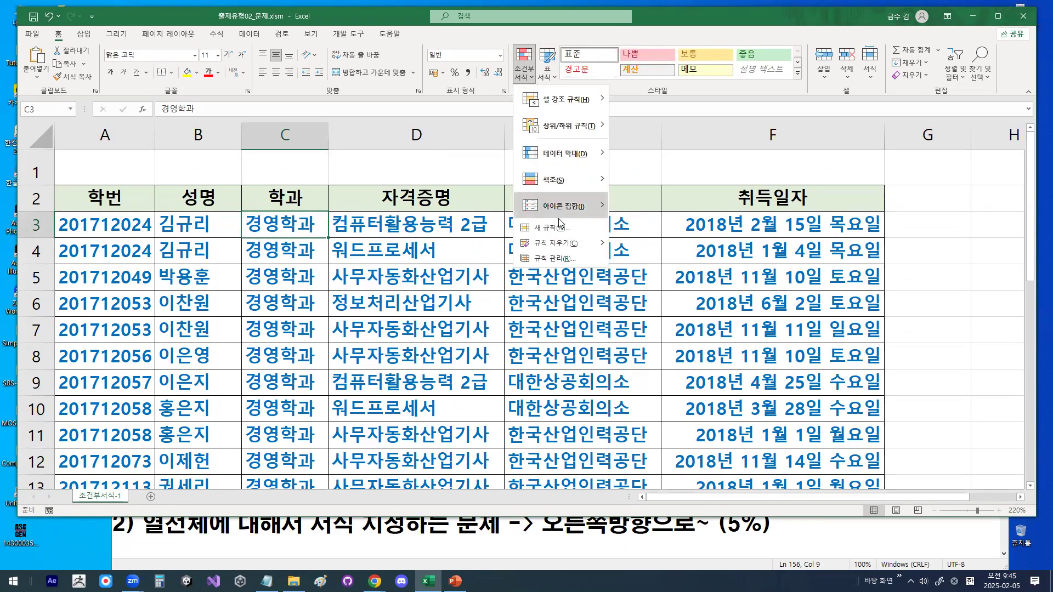
{"action": "key", "text": "Escape"}
Examine the row number 3 and column letter C that make up the first 학과 cell's address.
{"action": "left_click_drag", "start_coordinate": [280, 245], "coordinate": [278, 285]}
{"action": "left_click_drag", "start_coordinate": [279, 321], "coordinate": [325, 272]}
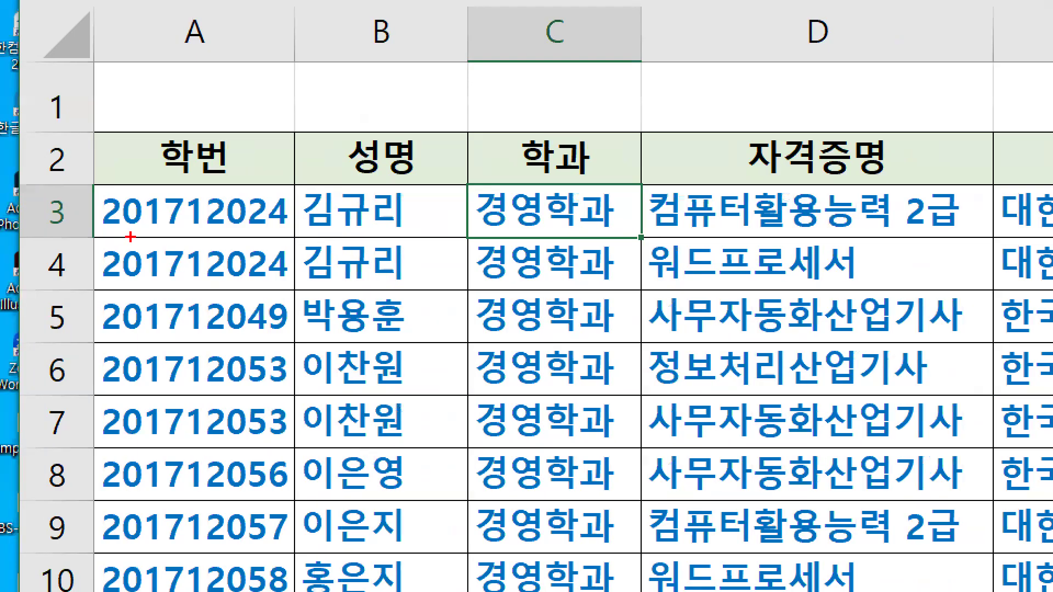
{"action": "mouse_move", "coordinate": [65, 234]}
{"action": "left_mouse_down"}
{"action": "mouse_move", "coordinate": [10, 234]}
{"action": "mouse_move", "coordinate": [32, 239]}
{"action": "left_mouse_up"}
{"action": "left_click_drag", "start_coordinate": [82, 189], "coordinate": [101, 207]}
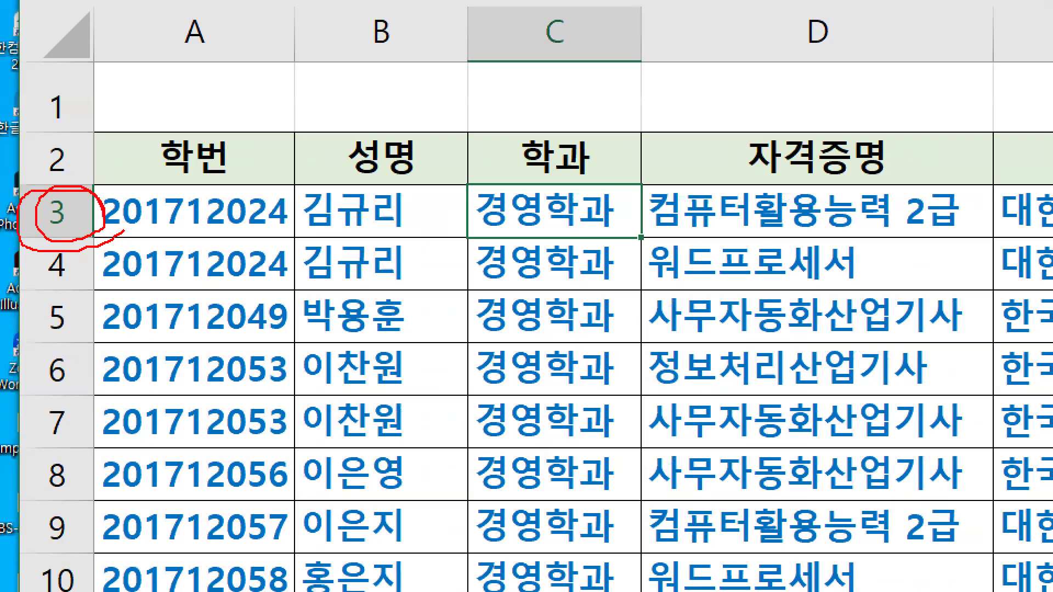
{"action": "key", "text": "Escape"}
{"action": "mouse_move", "coordinate": [310, 142]}
{"action": "left_mouse_down"}
{"action": "mouse_move", "coordinate": [275, 152]}
{"action": "mouse_move", "coordinate": [307, 137]}
{"action": "left_mouse_up"}
{"action": "left_click_drag", "start_coordinate": [307, 219], "coordinate": [489, 218]}
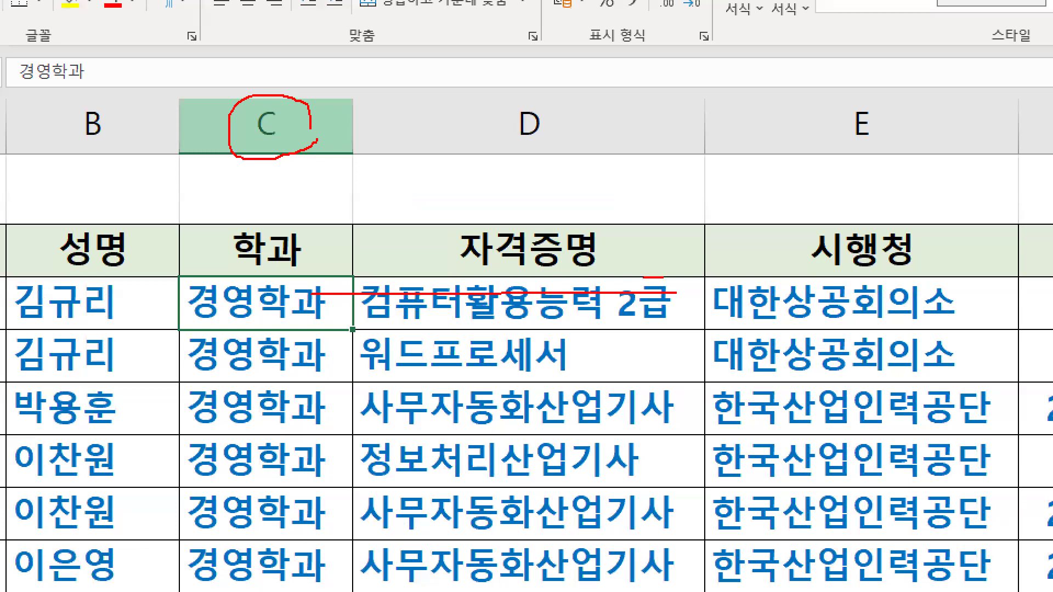
{"action": "left_click_drag", "start_coordinate": [663, 277], "coordinate": [664, 313]}
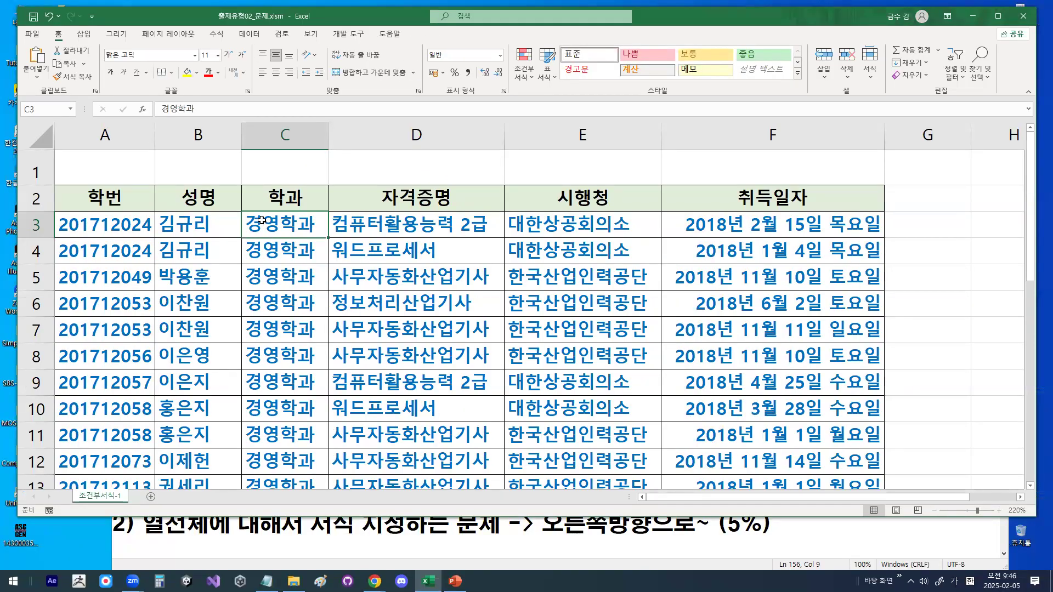
Follow column C down row by row to examine how the 경영학과 condition should be checked for each record.
{"action": "key", "text": "ctrl+1"}
{"action": "left_click", "coordinate": [285, 135]}
{"action": "mouse_move", "coordinate": [308, 130]}
{"action": "left_mouse_down"}
{"action": "mouse_move", "coordinate": [285, 144]}
{"action": "mouse_move", "coordinate": [310, 108]}
{"action": "mouse_move", "coordinate": [317, 136]}
{"action": "left_mouse_up"}
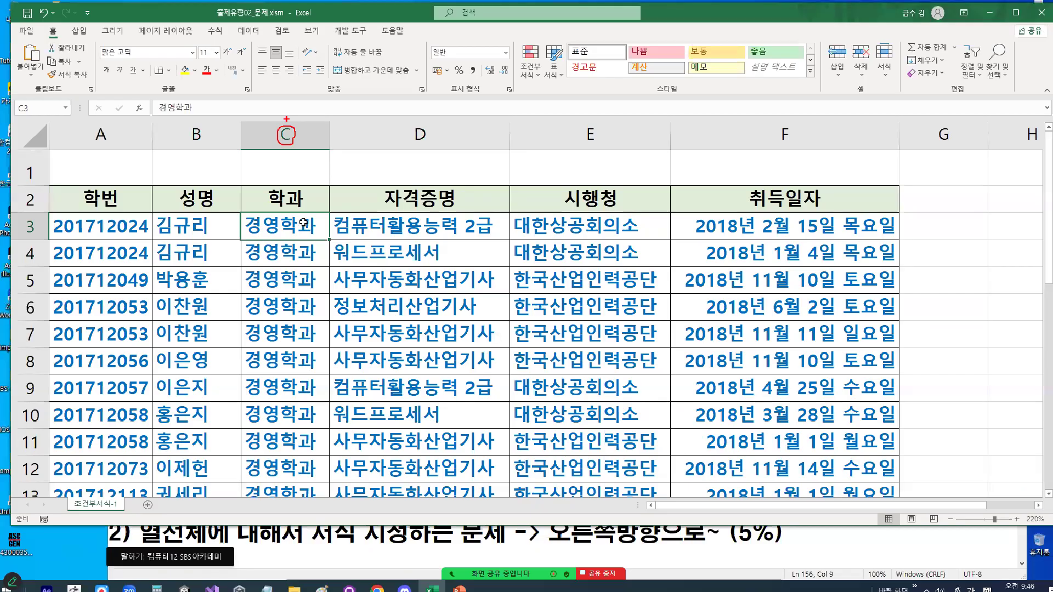
{"action": "key", "text": "ctrl+1"}
{"action": "left_click", "coordinate": [286, 237]}
{"action": "left_click_drag", "start_coordinate": [286, 233], "coordinate": [295, 277]}
{"action": "left_click_drag", "start_coordinate": [298, 359], "coordinate": [307, 363]}
{"action": "left_click_drag", "start_coordinate": [291, 394], "coordinate": [288, 457]}
{"action": "left_click_drag", "start_coordinate": [129, 451], "coordinate": [439, 447]}
{"action": "left_click_drag", "start_coordinate": [232, 499], "coordinate": [391, 490]}
{"action": "left_click_drag", "start_coordinate": [187, 539], "coordinate": [395, 542]}
{"action": "left_click_drag", "start_coordinate": [259, 568], "coordinate": [390, 574]}
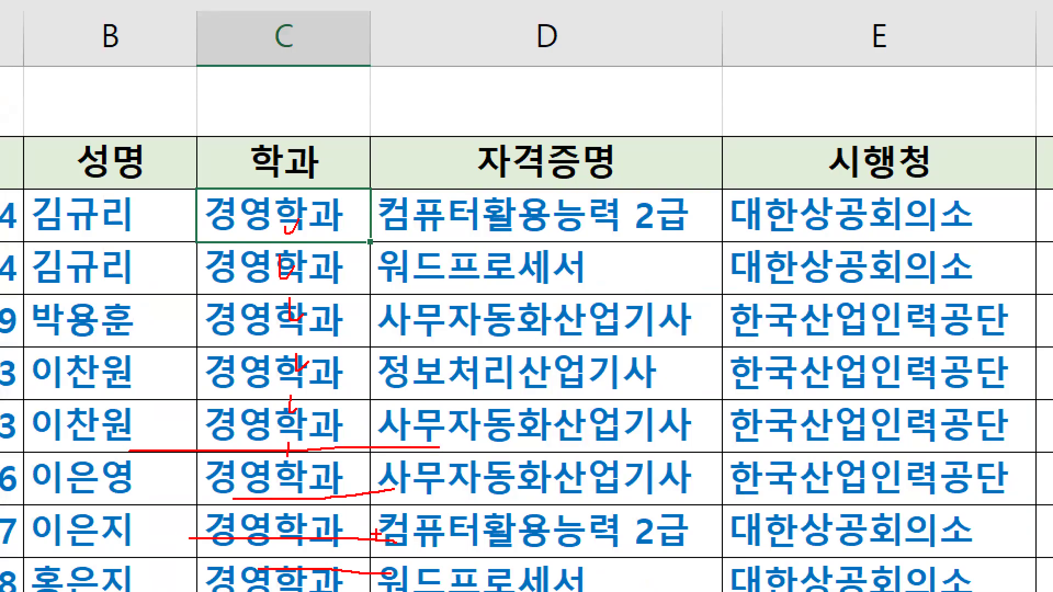
{"action": "key", "text": "Escape"}
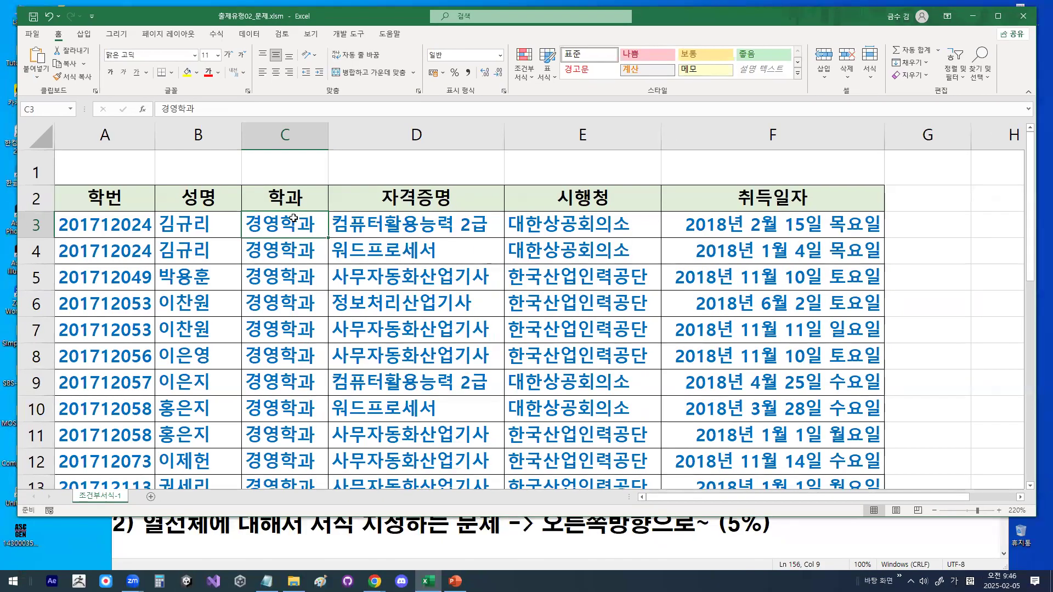
Edit the existing conditional formatting rule so its formula reads =$C3="경영학과", and apply the change to the table.
{"action": "left_click", "coordinate": [531, 80]}
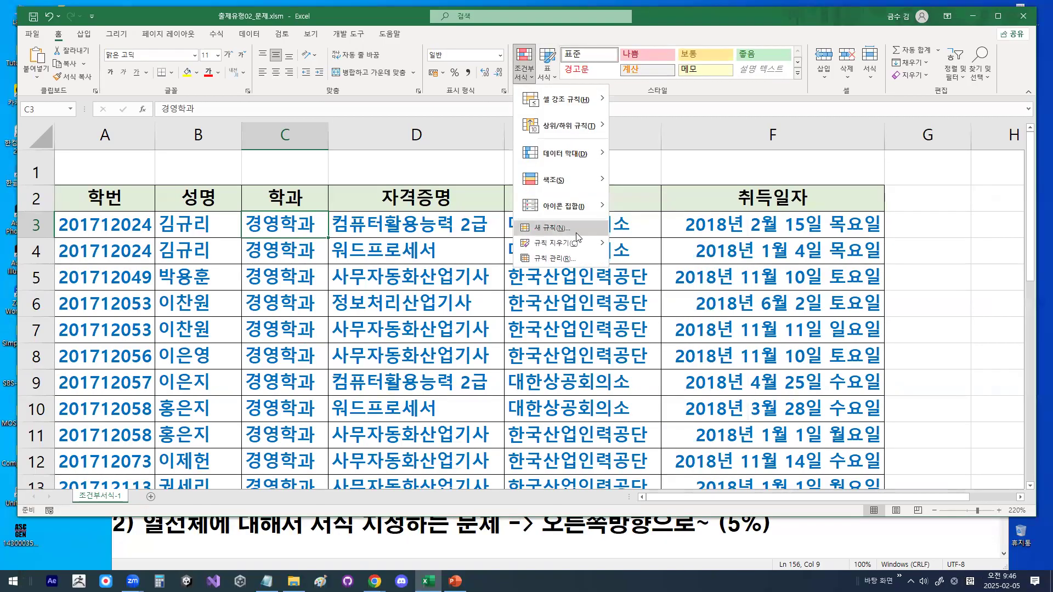
{"action": "left_click", "coordinate": [576, 259]}
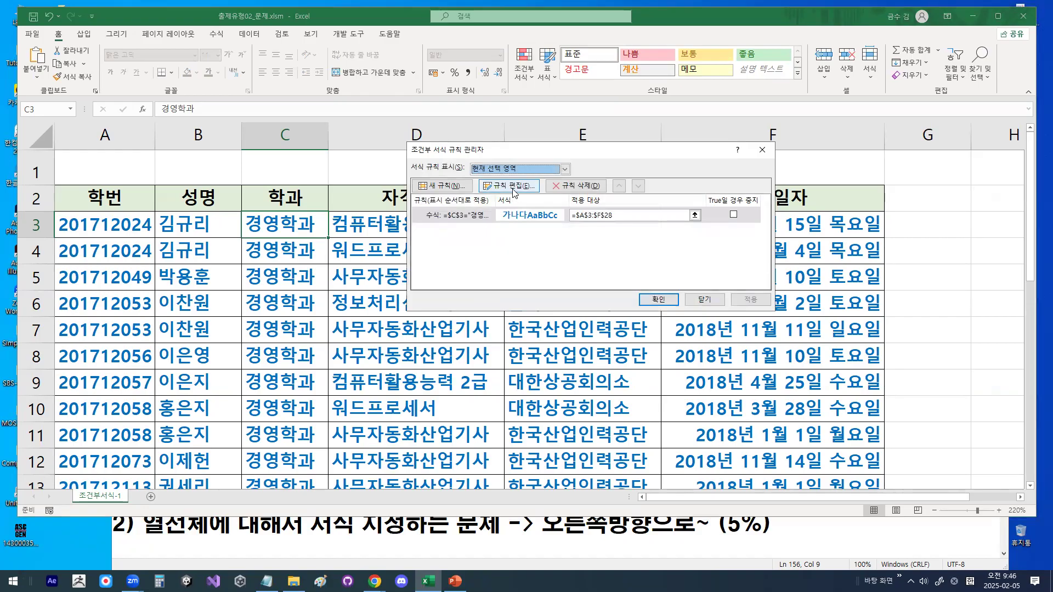
{"action": "left_click", "coordinate": [510, 186]}
{"action": "left_click", "coordinate": [509, 261]}
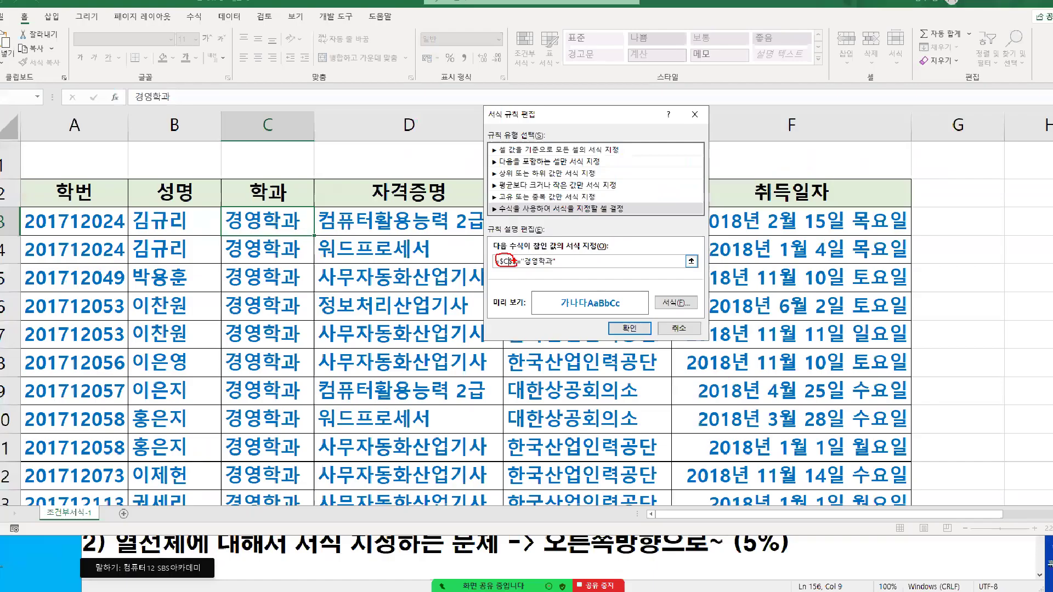
{"action": "key", "text": "F4"}
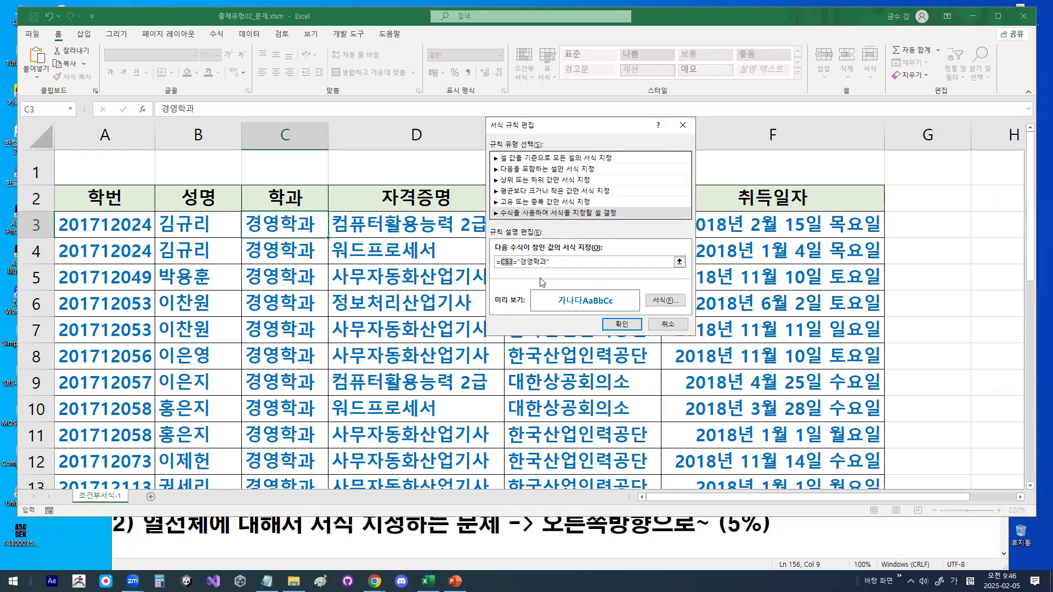
{"action": "key", "text": "F4"}
{"action": "left_click", "coordinate": [514, 265]}
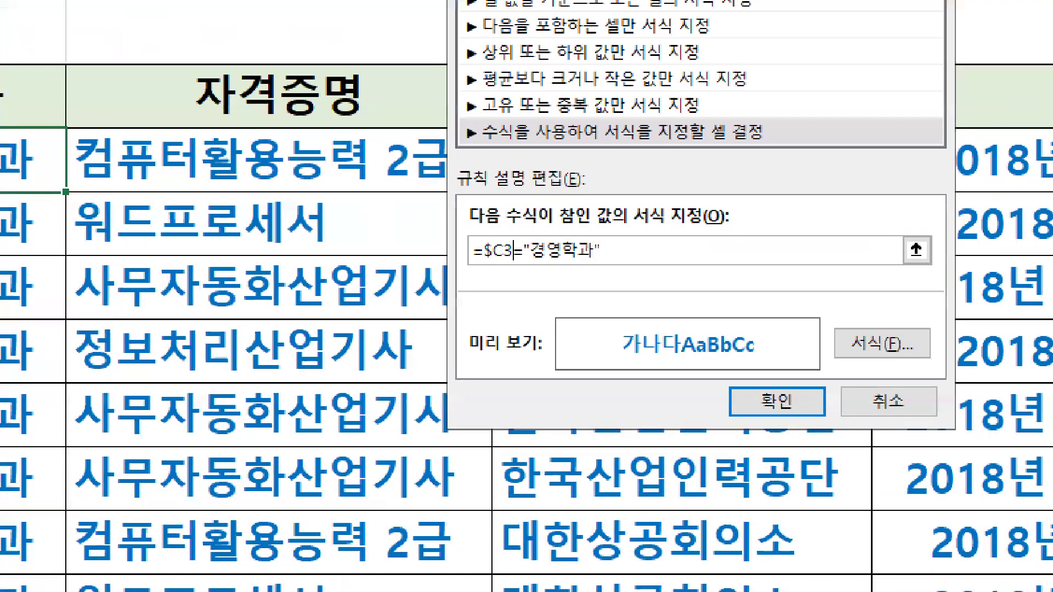
{"action": "mouse_move", "coordinate": [521, 253]}
{"action": "left_mouse_down"}
{"action": "mouse_move", "coordinate": [464, 264]}
{"action": "mouse_move", "coordinate": [486, 206]}
{"action": "mouse_move", "coordinate": [519, 235]}
{"action": "left_mouse_up"}
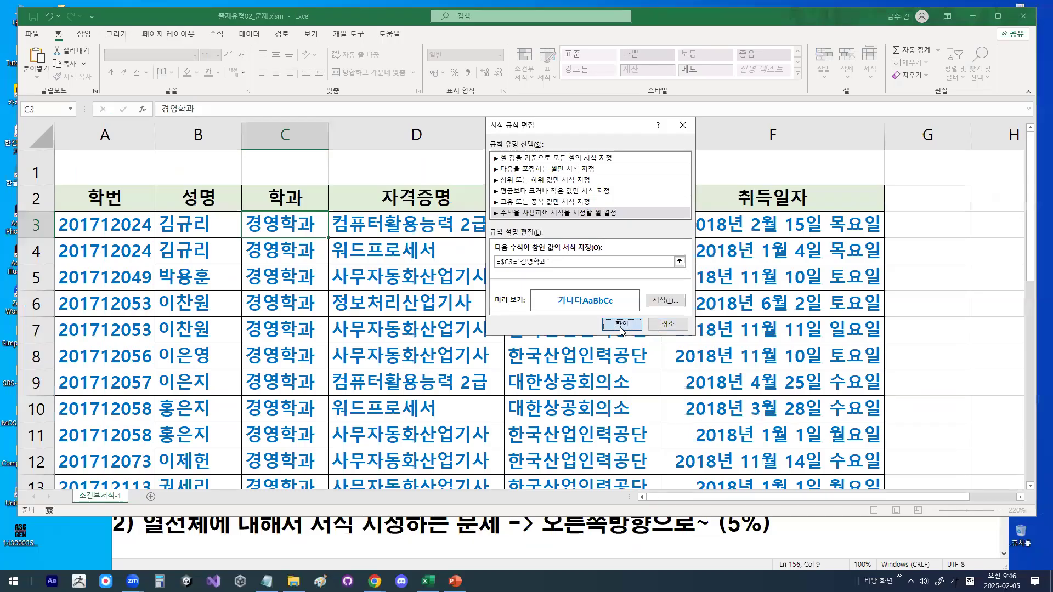
{"action": "left_click", "coordinate": [631, 324]}
{"action": "left_click", "coordinate": [658, 300]}
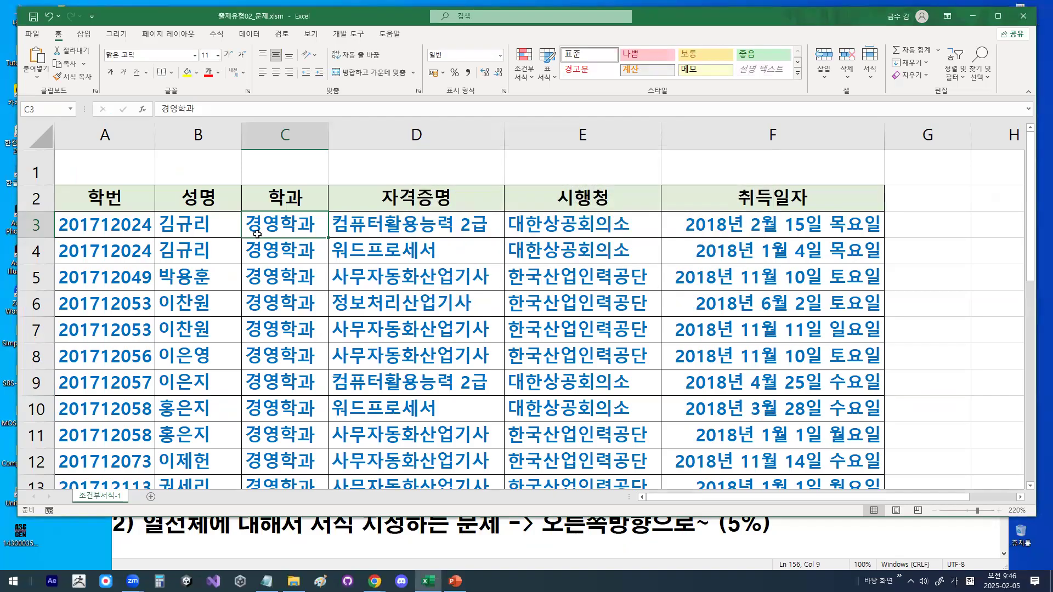
Check the 경영학과 and 경제학과 rows in the 학과 column against the edited rule's formatting.
{"action": "left_click_drag", "start_coordinate": [267, 223], "coordinate": [273, 406]}
{"action": "scroll", "coordinate": [272, 406], "scroll_direction": "down", "scroll_amount": 4}
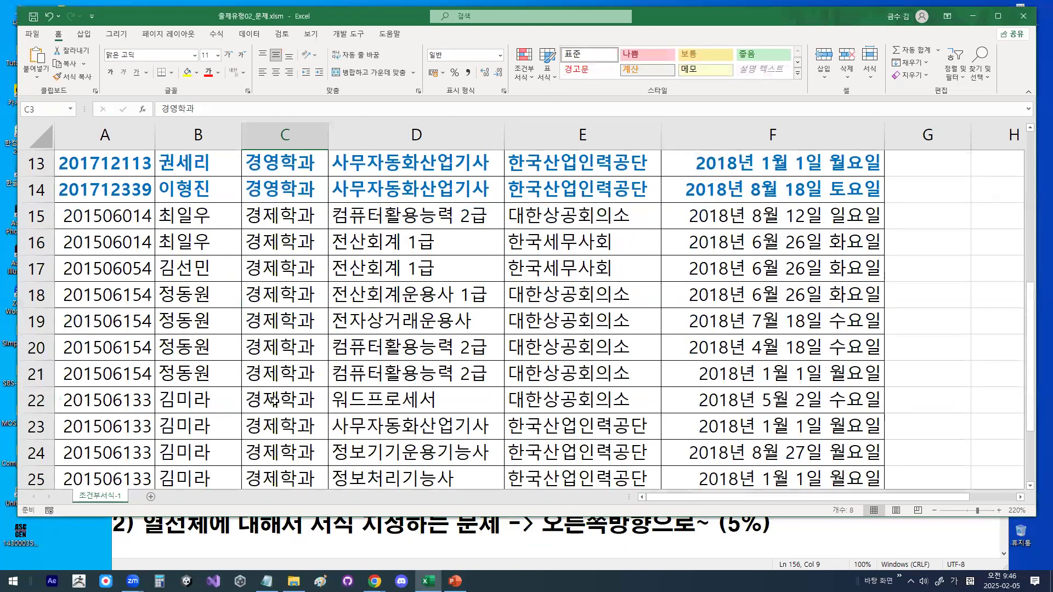
{"action": "left_click_drag", "start_coordinate": [304, 226], "coordinate": [334, 236]}
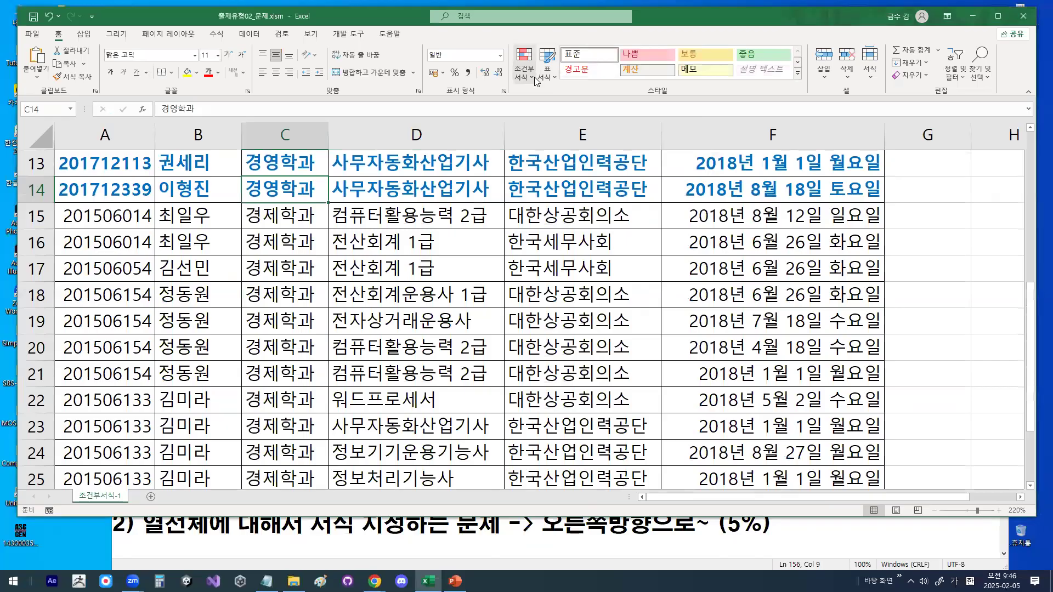
Clear the conditional formatting rules from the entire sheet.
{"action": "left_click", "coordinate": [535, 79]}
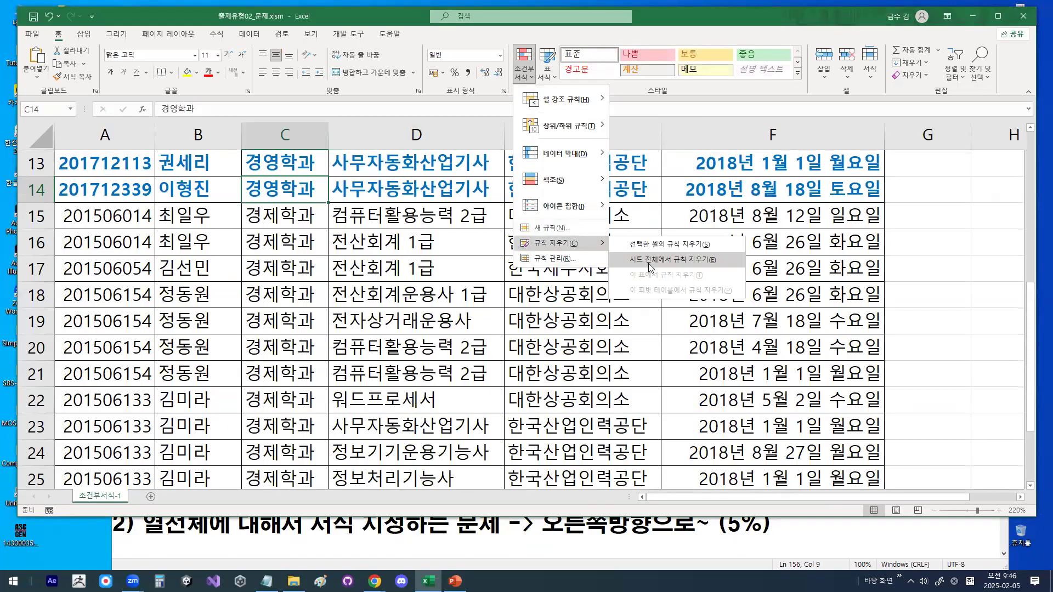
{"action": "left_click", "coordinate": [653, 258]}
{"action": "left_click", "coordinate": [417, 216]}
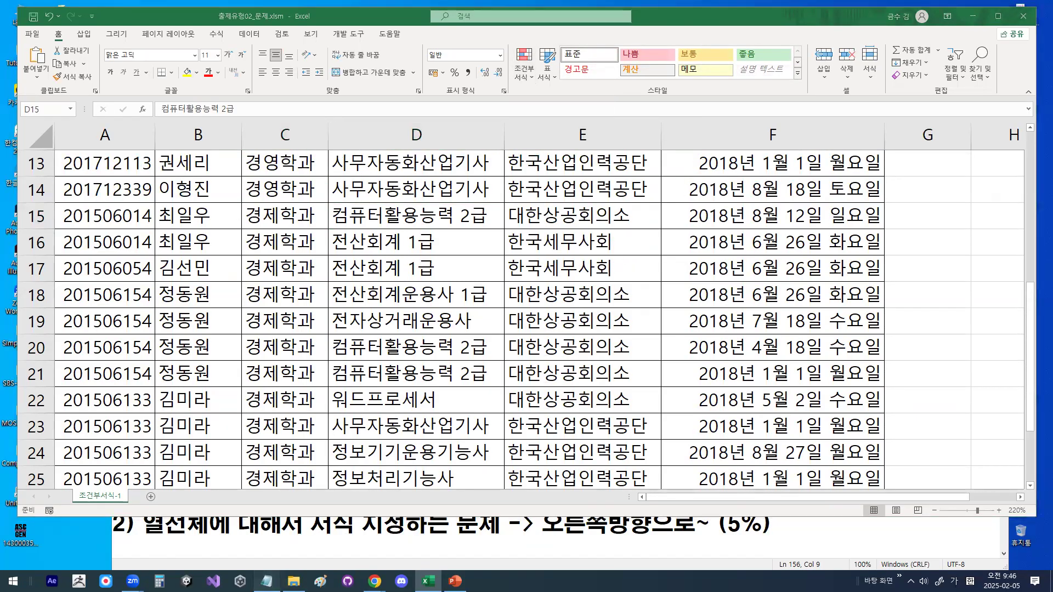
Switch to the Notepad class notes and review the two 시험패턴 entries on whole-row and whole-column formatting.
{"action": "left_click", "coordinate": [266, 582]}
{"action": "left_click_drag", "start_coordinate": [393, 189], "coordinate": [359, 29]}
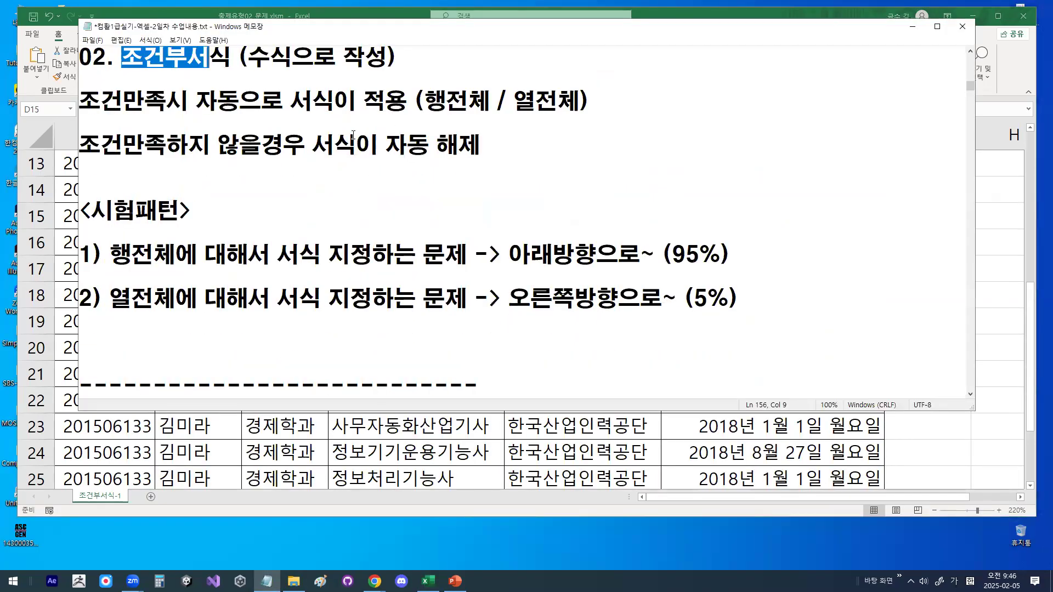
{"action": "left_click_drag", "start_coordinate": [118, 265], "coordinate": [196, 266]}
{"action": "left_click_drag", "start_coordinate": [287, 254], "coordinate": [327, 244]}
{"action": "left_click_drag", "start_coordinate": [110, 313], "coordinate": [260, 312]}
{"action": "mouse_move", "coordinate": [321, 287]}
{"action": "left_mouse_down"}
{"action": "mouse_move", "coordinate": [310, 308]}
{"action": "mouse_move", "coordinate": [327, 297]}
{"action": "left_mouse_up"}
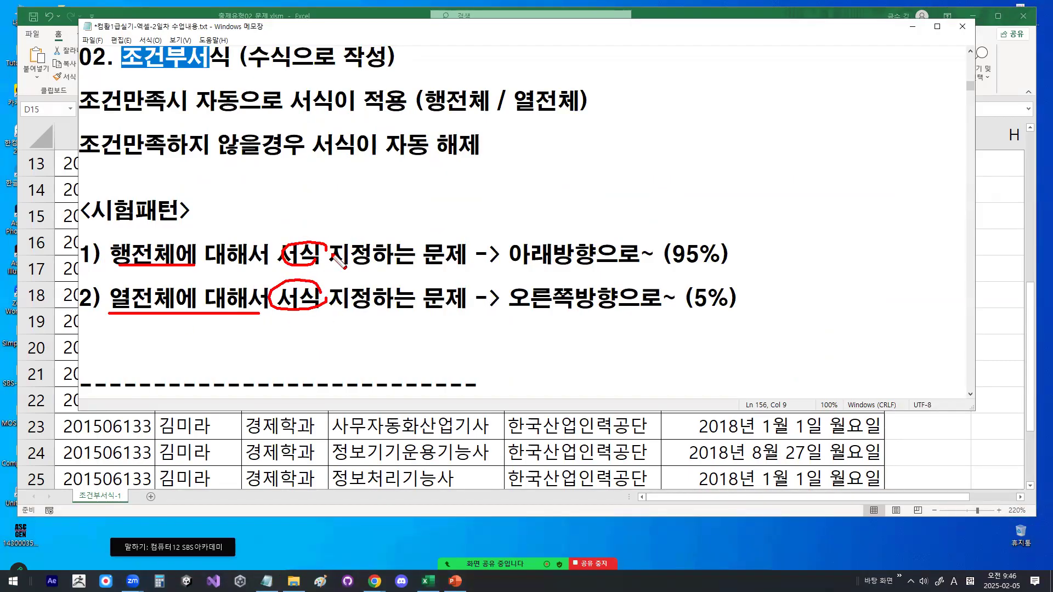
Read the notes on 절대참조 as the default cell address form and the heading on formatting whole rows.
{"action": "scroll", "coordinate": [333, 253], "scroll_direction": "down", "scroll_amount": 2}
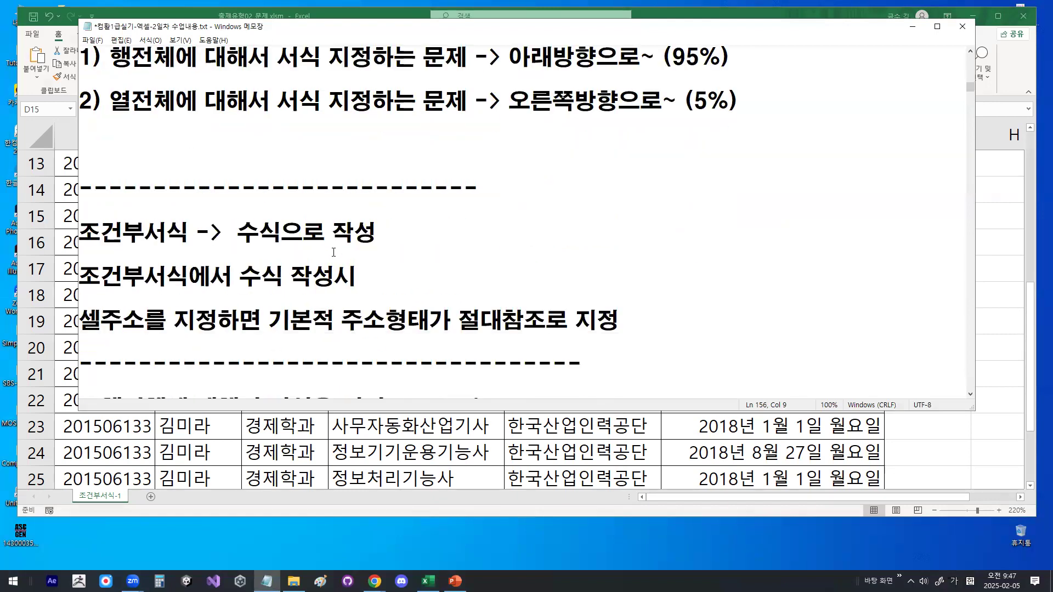
{"action": "left_click_drag", "start_coordinate": [458, 253], "coordinate": [525, 254]}
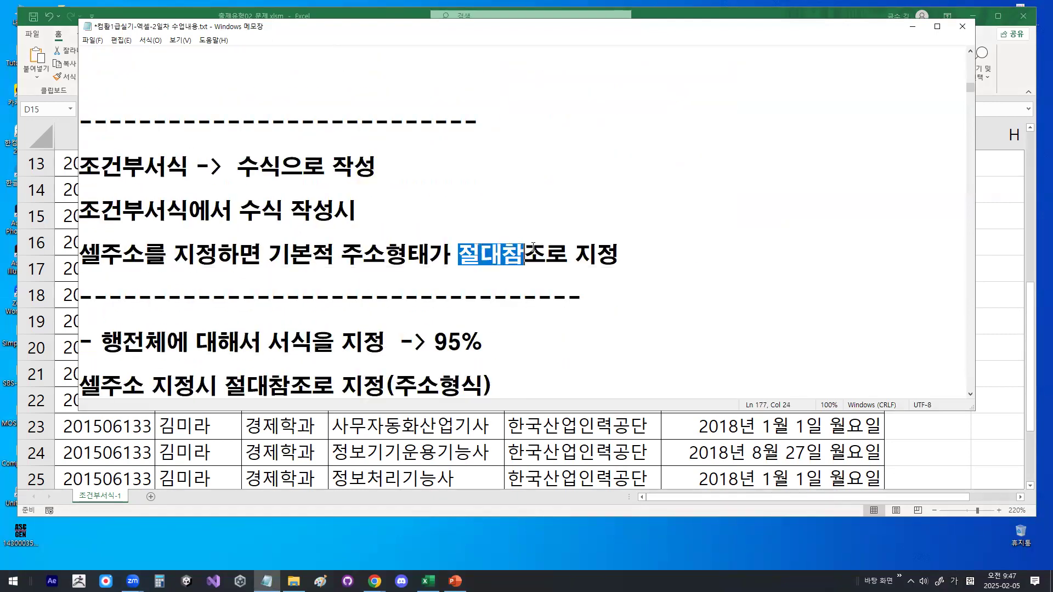
{"action": "scroll", "coordinate": [525, 254], "scroll_direction": "down", "scroll_amount": 1}
{"action": "left_click_drag", "start_coordinate": [106, 269], "coordinate": [150, 271]}
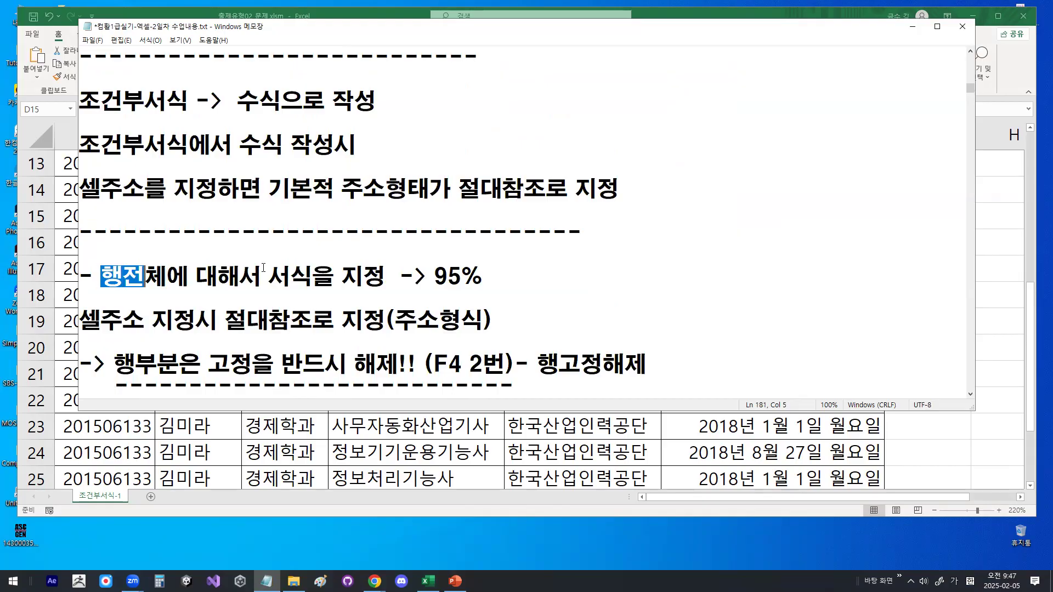
{"action": "left_click", "coordinate": [298, 269]}
{"action": "left_click_drag", "start_coordinate": [269, 276], "coordinate": [352, 278]}
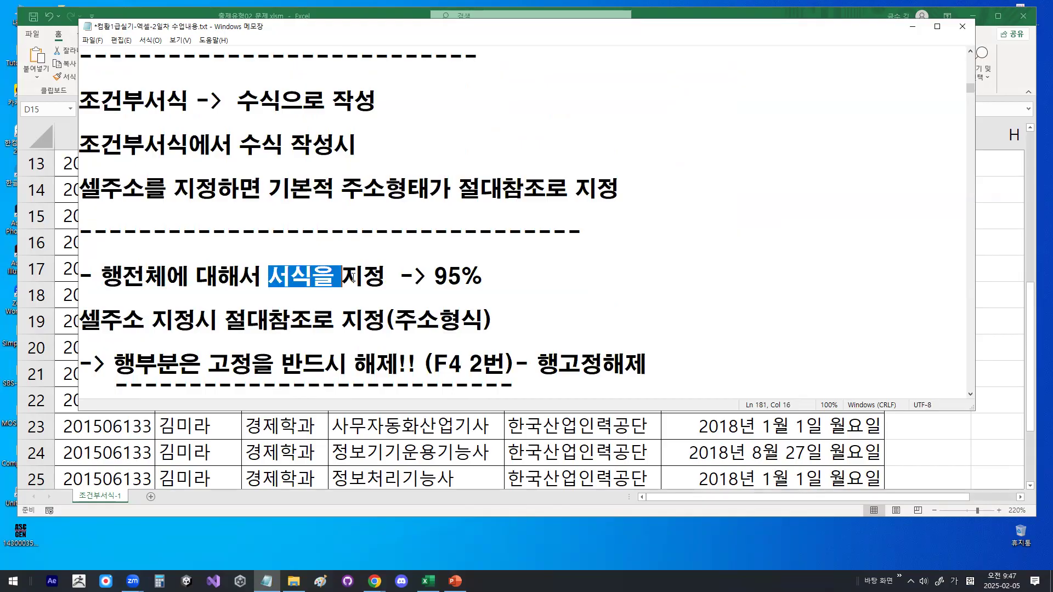
Review the 행고정해제 note for whole-row formatting and select the reason written below it.
{"action": "scroll", "coordinate": [352, 278], "scroll_direction": "down", "scroll_amount": 1}
{"action": "left_click_drag", "start_coordinate": [125, 307], "coordinate": [267, 310]}
{"action": "mouse_move", "coordinate": [403, 306]}
{"action": "left_mouse_down"}
{"action": "mouse_move", "coordinate": [362, 278]}
{"action": "mouse_move", "coordinate": [407, 292]}
{"action": "left_mouse_up"}
{"action": "mouse_move", "coordinate": [518, 313]}
{"action": "left_mouse_down"}
{"action": "mouse_move", "coordinate": [455, 274]}
{"action": "mouse_move", "coordinate": [505, 299]}
{"action": "mouse_move", "coordinate": [635, 307]}
{"action": "left_mouse_up"}
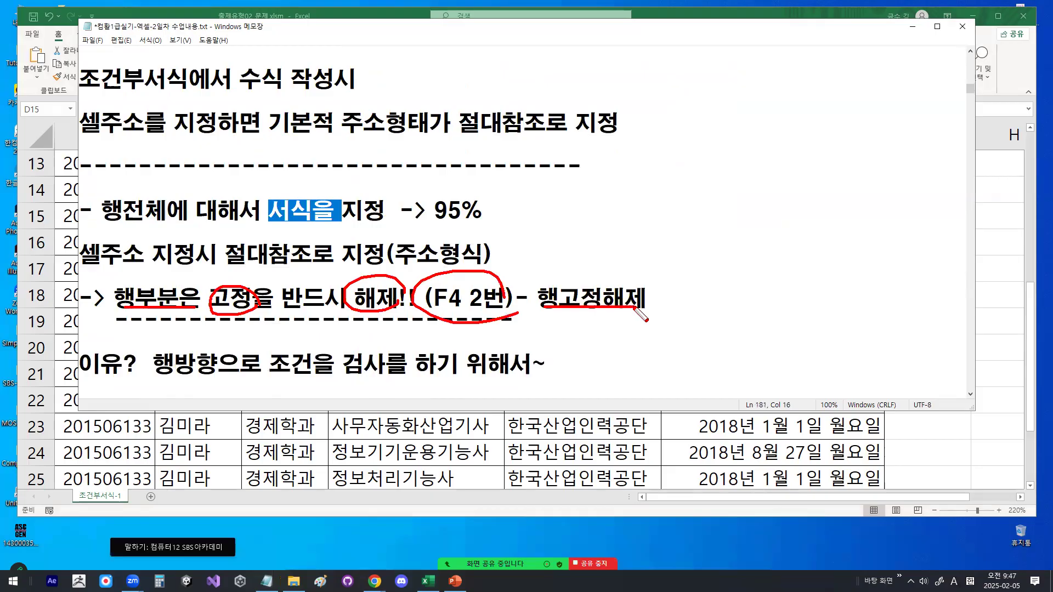
{"action": "scroll", "coordinate": [267, 336], "scroll_direction": "down", "scroll_amount": 1}
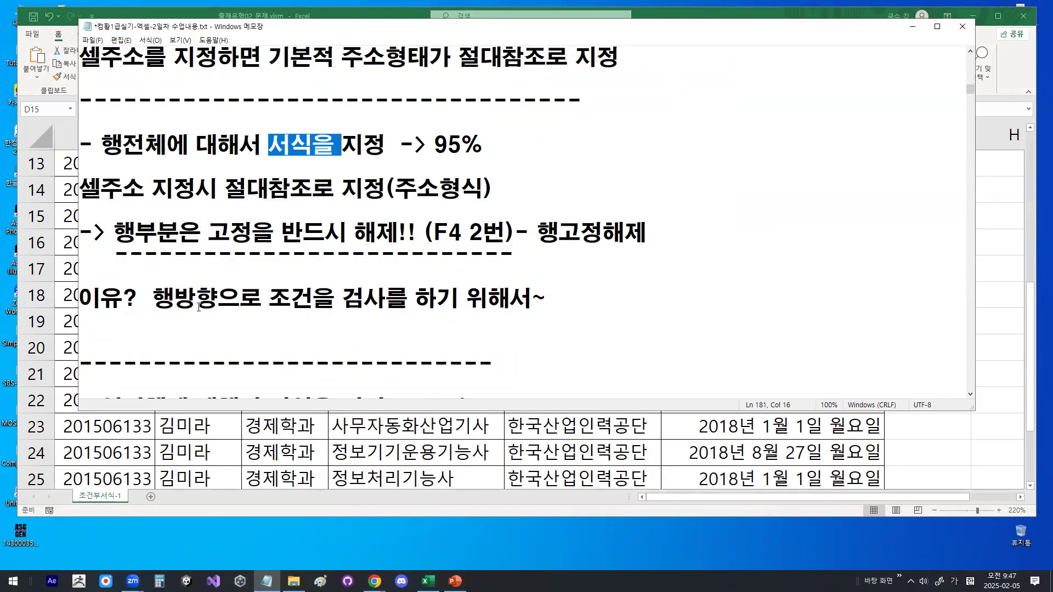
{"action": "left_click", "coordinate": [175, 300], "text": "shift"}
{"action": "left_click_drag", "start_coordinate": [161, 301], "coordinate": [544, 299]}
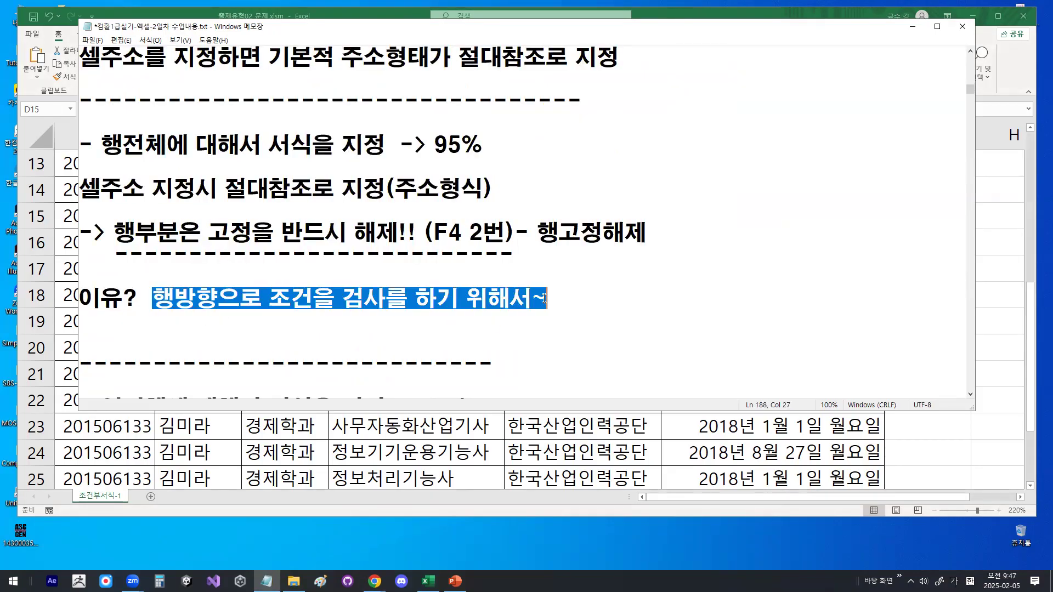
Review the 열고정해제 note for whole-column formatting and compare it with the 행고정해제 note.
{"action": "scroll", "coordinate": [537, 300], "scroll_direction": "down", "scroll_amount": 1}
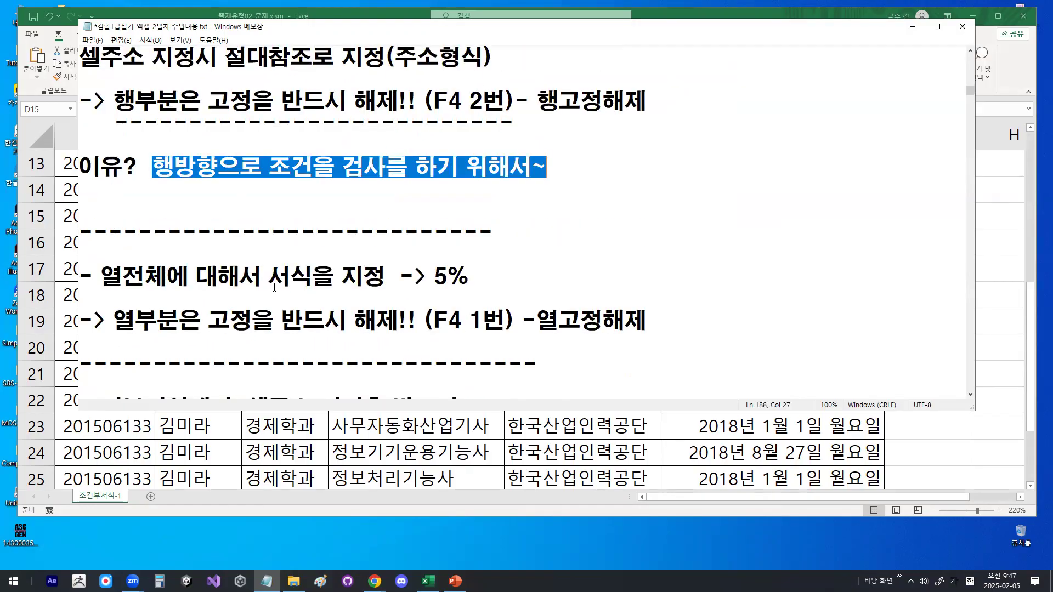
{"action": "mouse_move", "coordinate": [436, 208]}
{"action": "left_mouse_down"}
{"action": "mouse_move", "coordinate": [496, 209]}
{"action": "mouse_move", "coordinate": [484, 215]}
{"action": "left_mouse_up"}
{"action": "left_click_drag", "start_coordinate": [470, 281], "coordinate": [465, 288]}
{"action": "mouse_move", "coordinate": [141, 331]}
{"action": "left_mouse_down"}
{"action": "mouse_move", "coordinate": [108, 314]}
{"action": "mouse_move", "coordinate": [131, 310]}
{"action": "left_mouse_up"}
{"action": "mouse_move", "coordinate": [217, 318]}
{"action": "left_mouse_down"}
{"action": "mouse_move", "coordinate": [235, 308]}
{"action": "mouse_move", "coordinate": [248, 323]}
{"action": "left_mouse_up"}
{"action": "mouse_move", "coordinate": [384, 341]}
{"action": "left_mouse_down"}
{"action": "mouse_move", "coordinate": [403, 315]}
{"action": "mouse_move", "coordinate": [415, 335]}
{"action": "mouse_move", "coordinate": [500, 332]}
{"action": "left_mouse_up"}
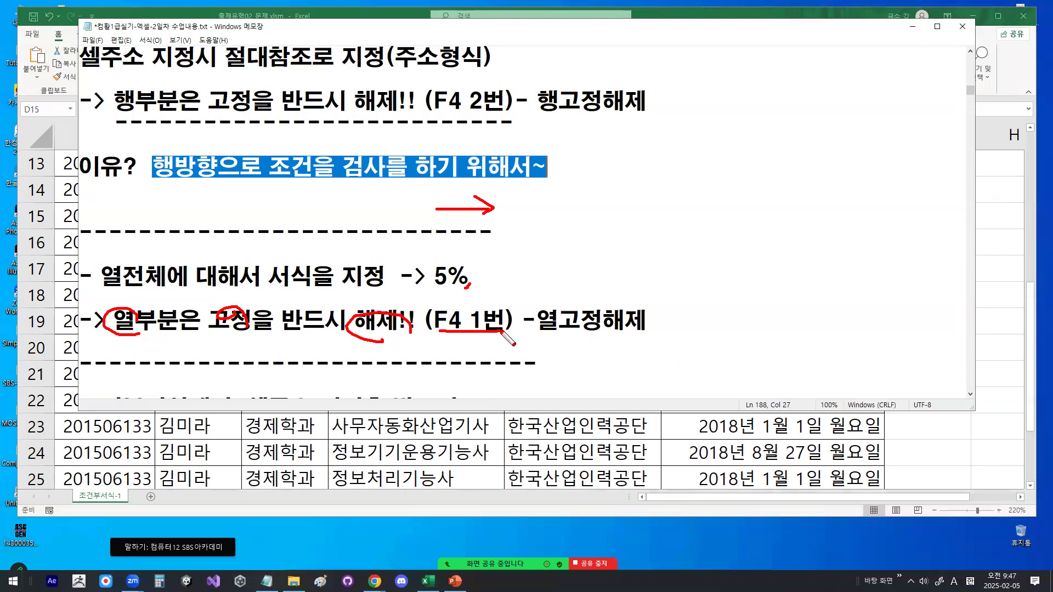
{"action": "mouse_move", "coordinate": [640, 76]}
{"action": "left_mouse_down"}
{"action": "mouse_move", "coordinate": [660, 76]}
{"action": "mouse_move", "coordinate": [680, 50]}
{"action": "left_mouse_up"}
{"action": "left_click_drag", "start_coordinate": [637, 288], "coordinate": [679, 243]}
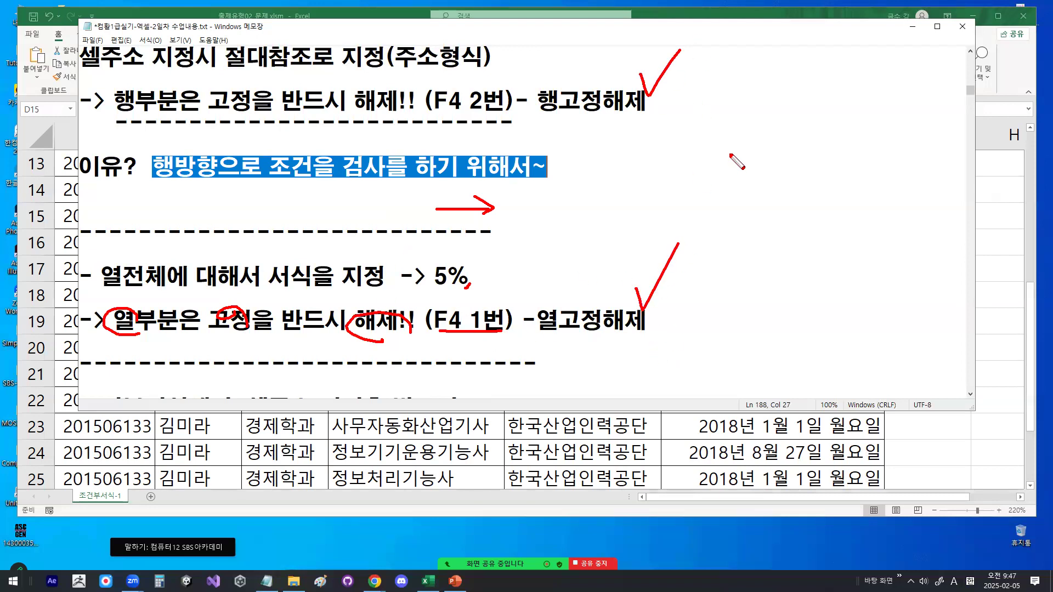
Reread the 행고정해제 note for whole-row formatting and focus on its F4 2번 instruction.
{"action": "key", "text": "Escape"}
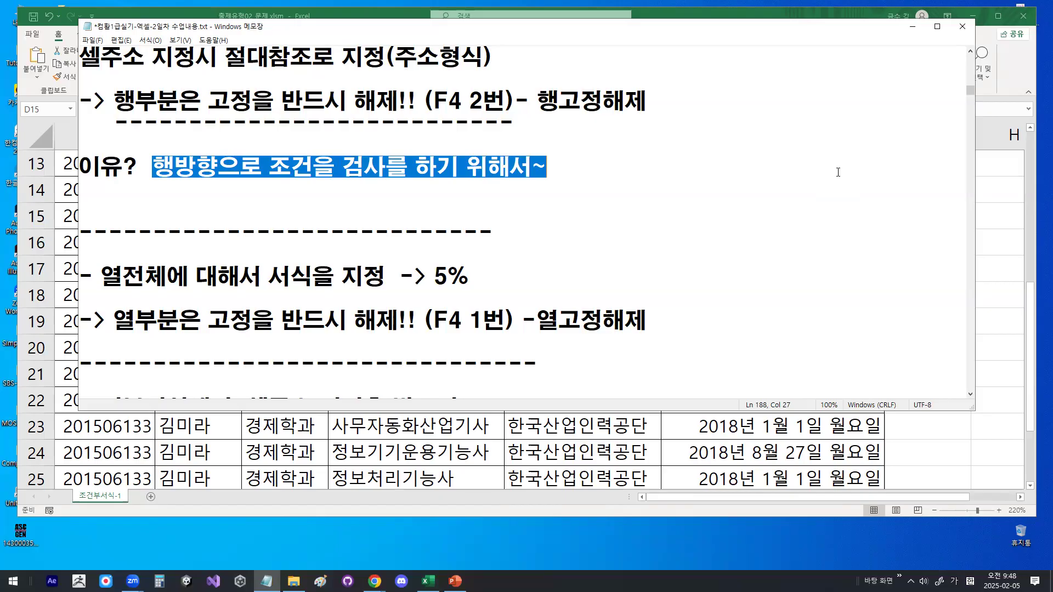
{"action": "left_click", "coordinate": [501, 162]}
{"action": "scroll", "coordinate": [501, 163], "scroll_direction": "up", "scroll_amount": 1}
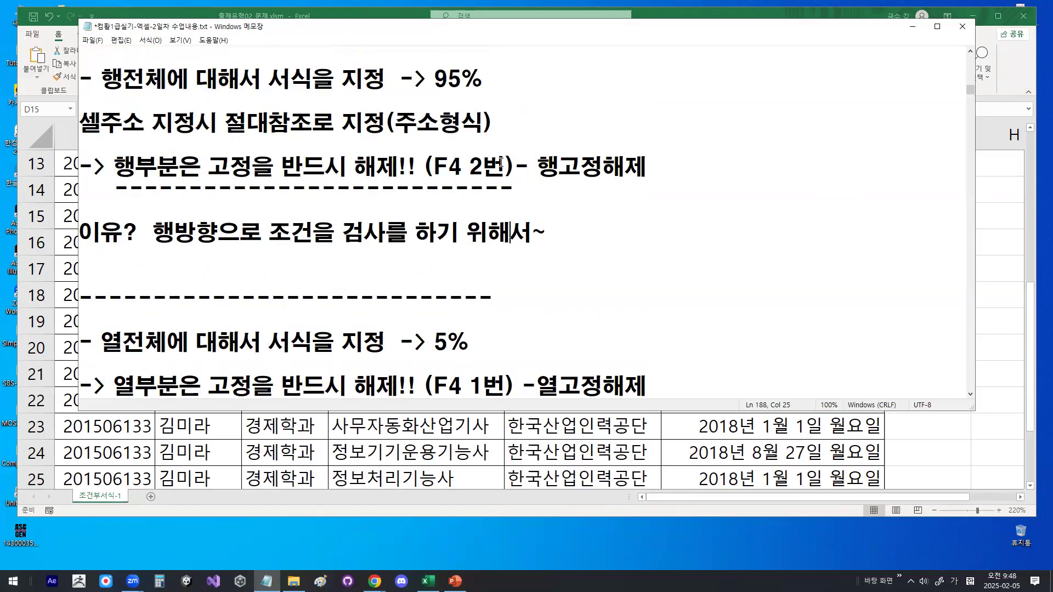
{"action": "mouse_move", "coordinate": [502, 176]}
{"action": "left_mouse_down"}
{"action": "mouse_move", "coordinate": [476, 189]}
{"action": "mouse_move", "coordinate": [430, 174]}
{"action": "mouse_move", "coordinate": [494, 154]}
{"action": "mouse_move", "coordinate": [505, 174]}
{"action": "left_mouse_up"}
{"action": "left_click_drag", "start_coordinate": [470, 127], "coordinate": [527, 206]}
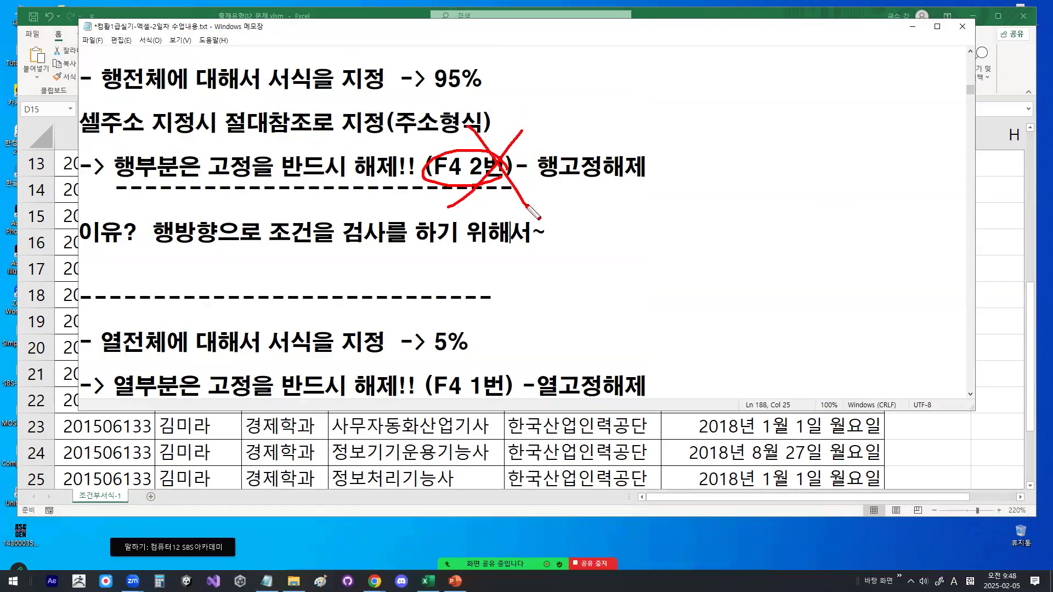
{"action": "left_click_drag", "start_coordinate": [469, 129], "coordinate": [496, 92]}
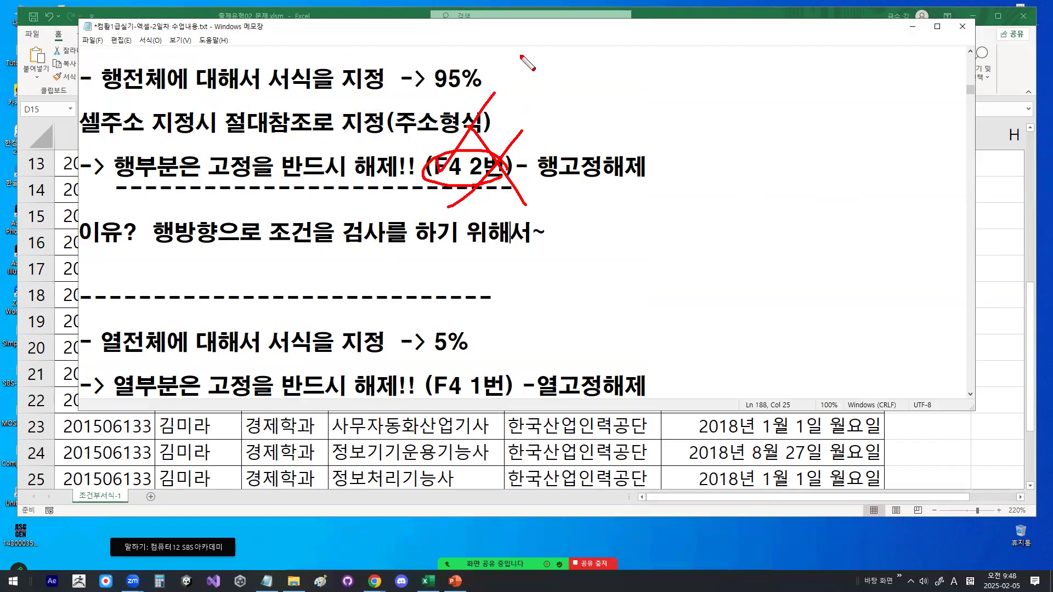
{"action": "key", "text": "Escape"}
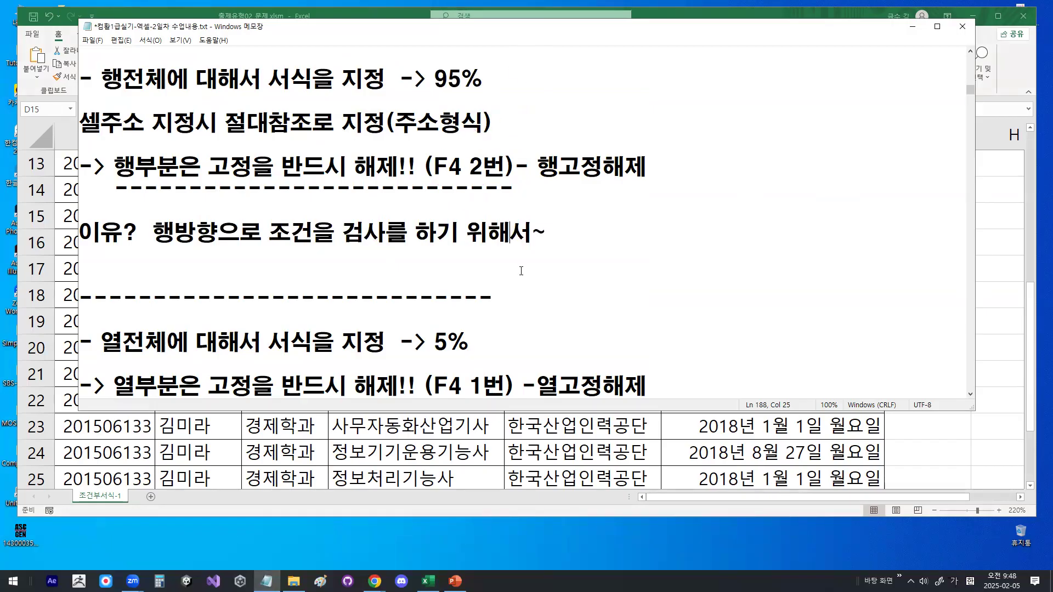
Find the <함수정리> section in the notes and read the WEEKDAY syntax, its cell address argument and its purpose.
{"action": "scroll", "coordinate": [521, 271], "scroll_direction": "down", "scroll_amount": 8}
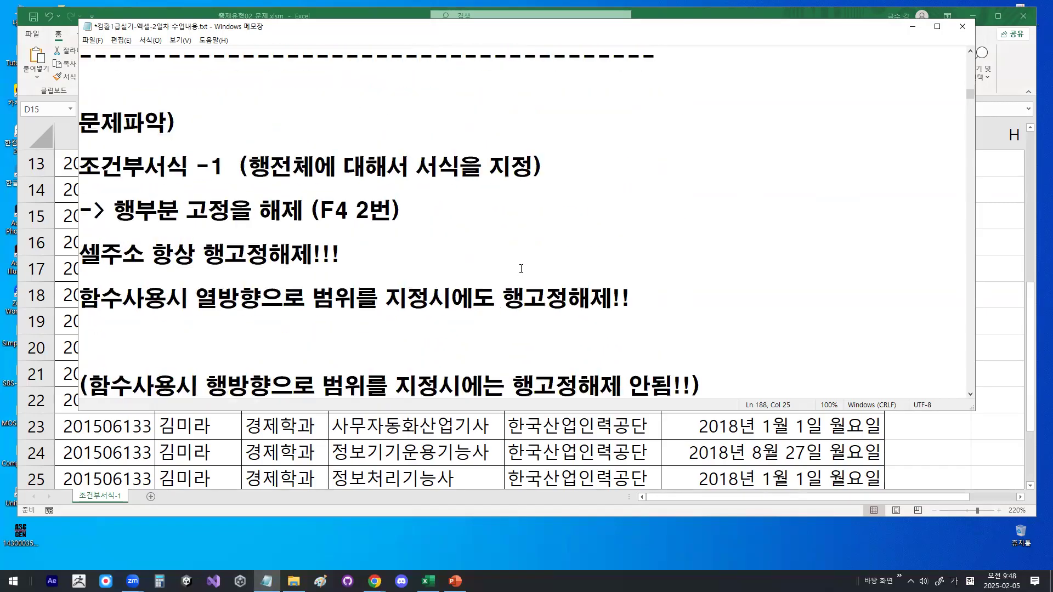
{"action": "scroll", "coordinate": [521, 269], "scroll_direction": "down", "scroll_amount": 2}
{"action": "scroll", "coordinate": [521, 268], "scroll_direction": "up", "scroll_amount": 1}
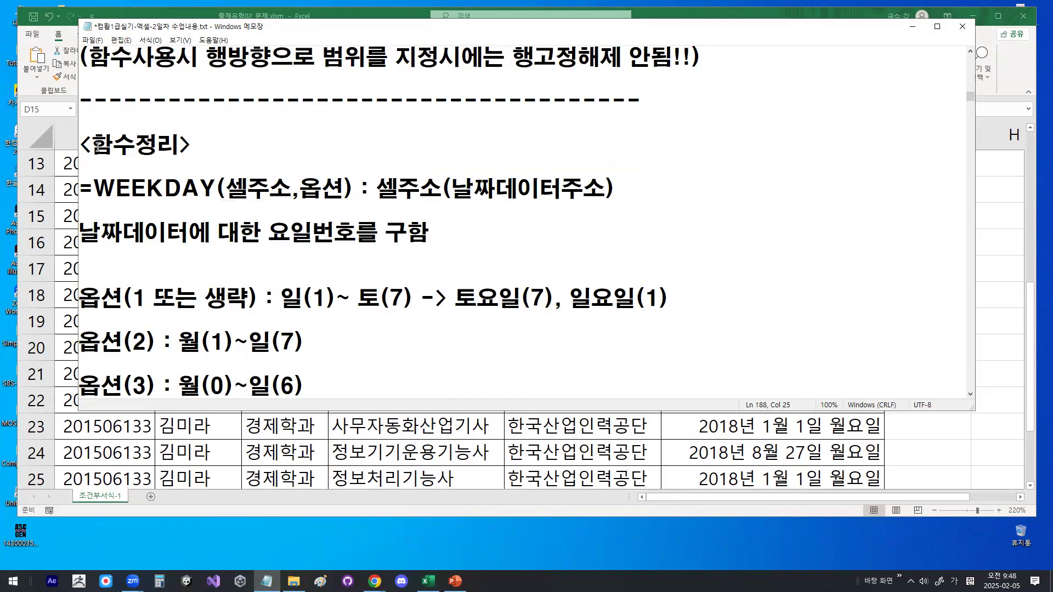
{"action": "left_click_drag", "start_coordinate": [97, 145], "coordinate": [158, 145]}
{"action": "left_click_drag", "start_coordinate": [93, 189], "coordinate": [326, 188]}
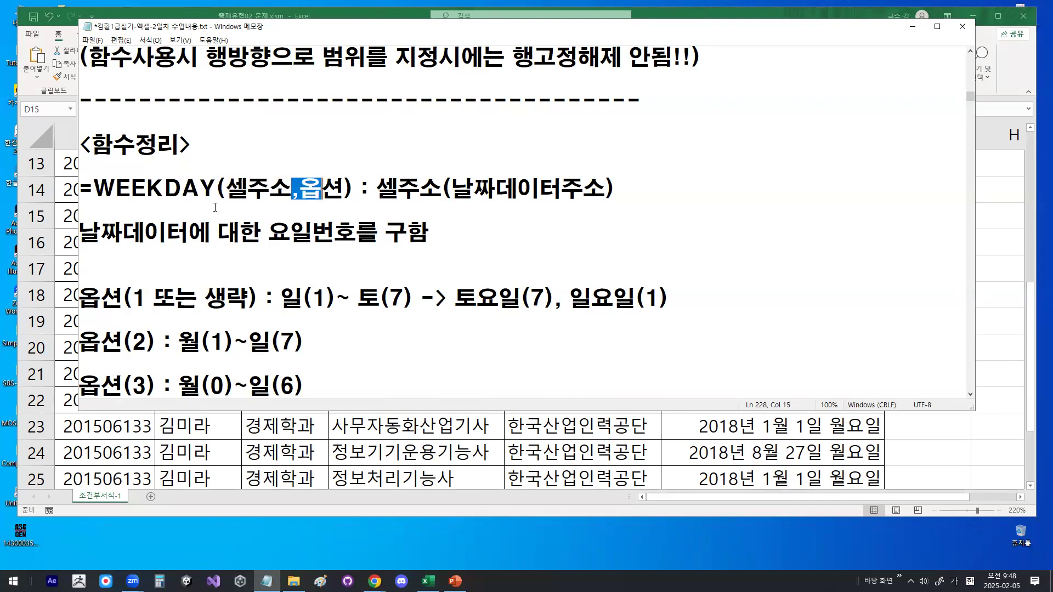
{"action": "left_click_drag", "start_coordinate": [225, 188], "coordinate": [291, 190]}
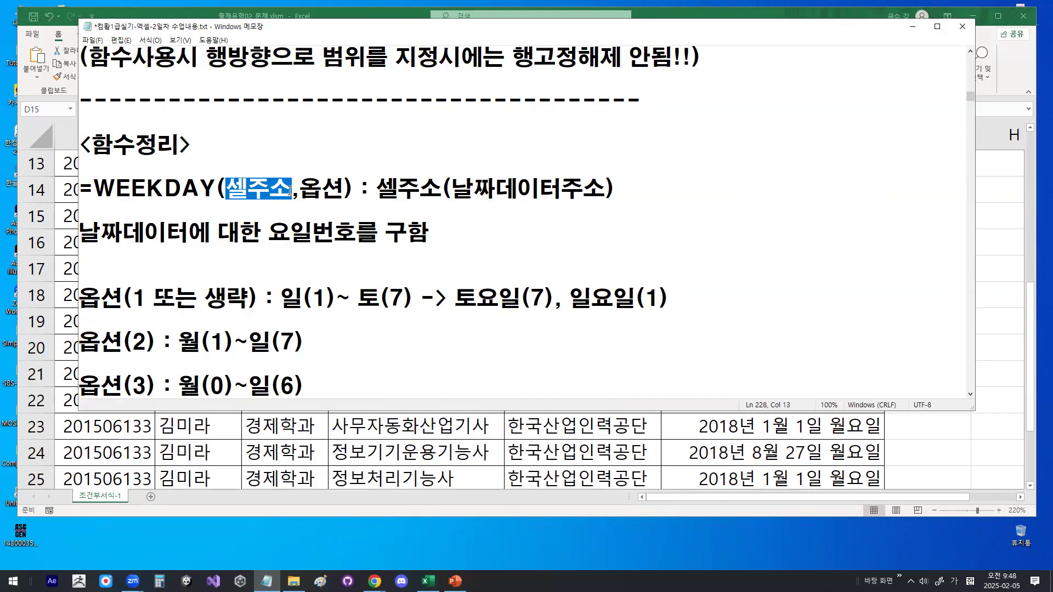
{"action": "left_click_drag", "start_coordinate": [80, 233], "coordinate": [439, 232]}
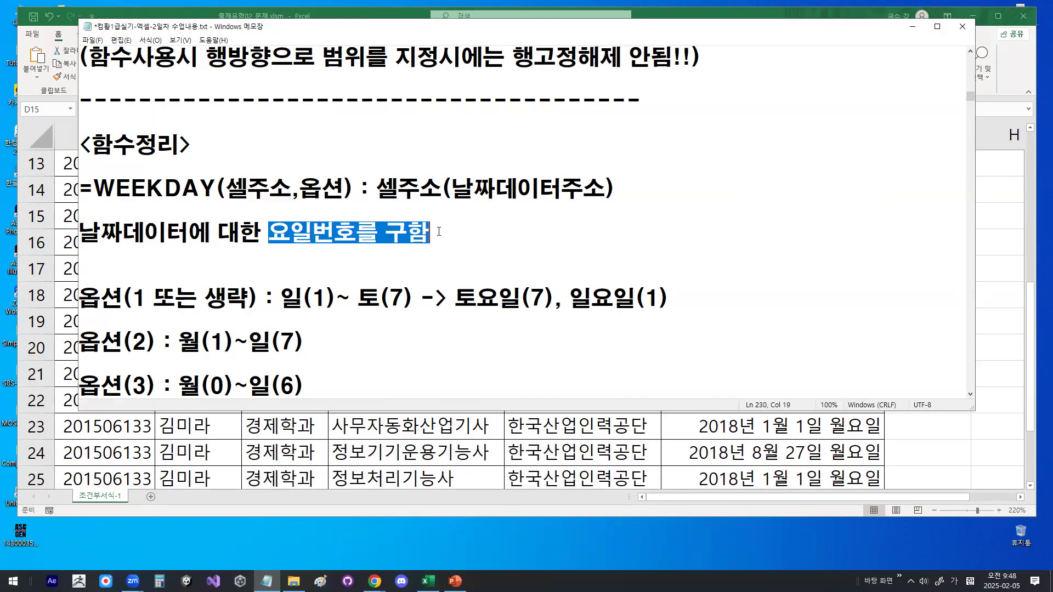
Read the WEEKDAY weekday numbering that applies when the option is 1 or omitted.
{"action": "left_click", "coordinate": [82, 301]}
{"action": "left_click_drag", "start_coordinate": [82, 301], "coordinate": [250, 299]}
{"action": "left_click_drag", "start_coordinate": [139, 296], "coordinate": [145, 298]}
{"action": "left_click_drag", "start_coordinate": [280, 298], "coordinate": [407, 293]}
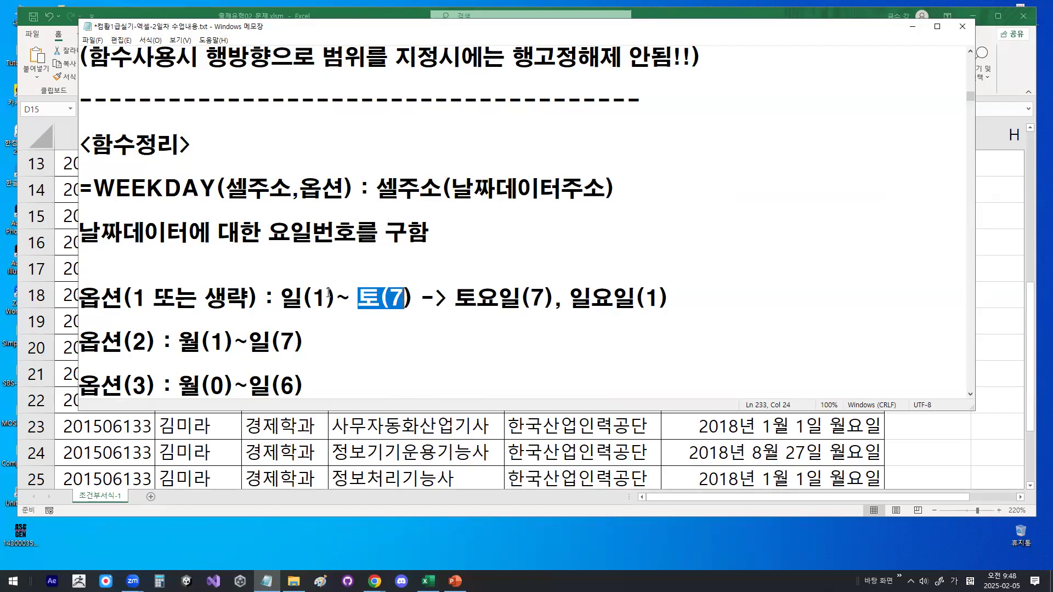
Read the WEEKDAY weekday numbering for option 2 and option 3.
{"action": "scroll", "coordinate": [179, 318], "scroll_direction": "down", "scroll_amount": 1}
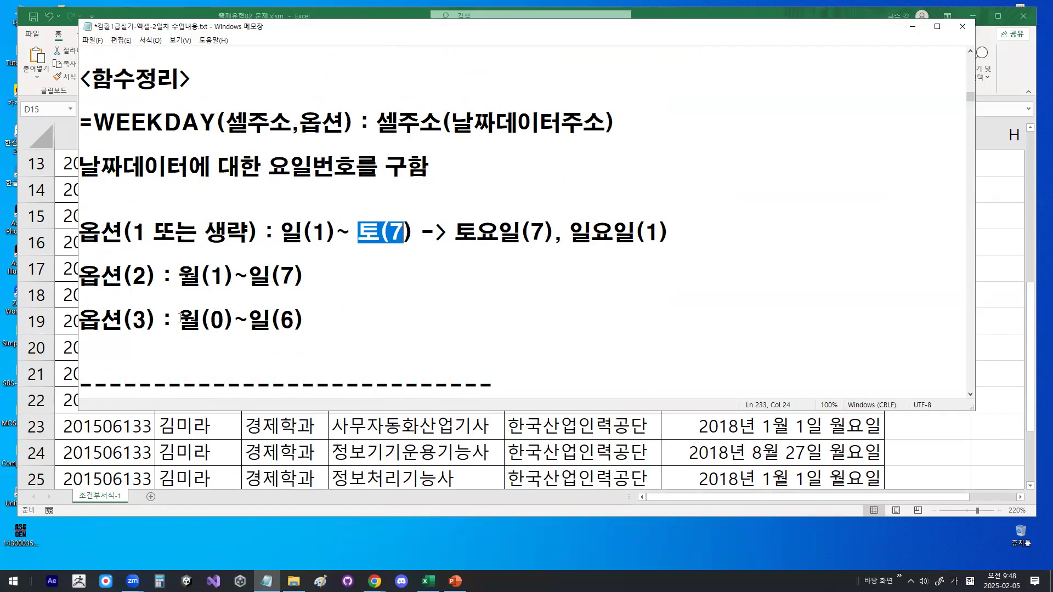
{"action": "double_click", "coordinate": [140, 276]}
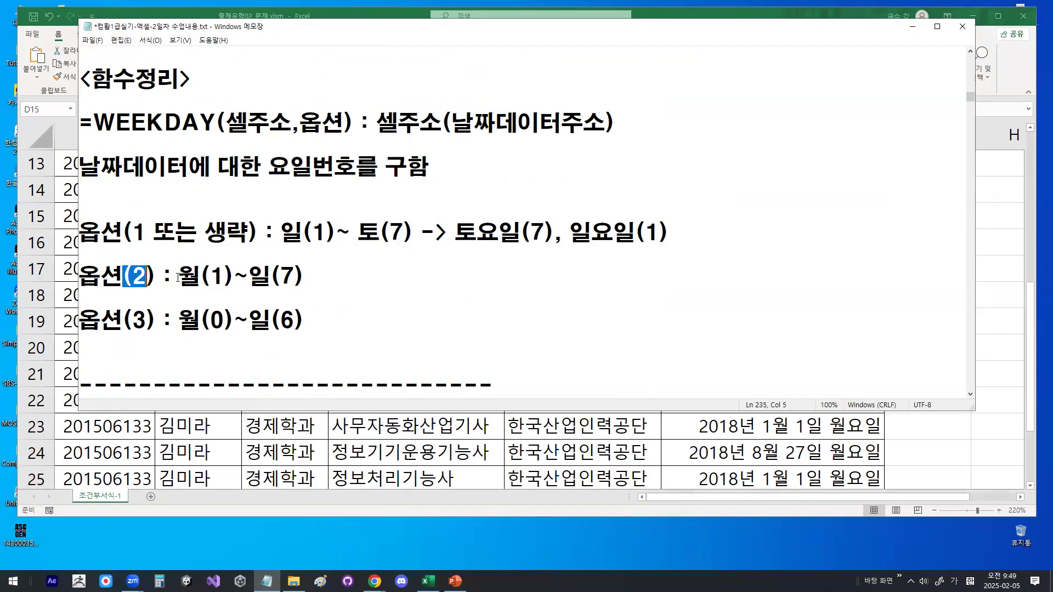
{"action": "left_click_drag", "start_coordinate": [178, 275], "coordinate": [233, 276]}
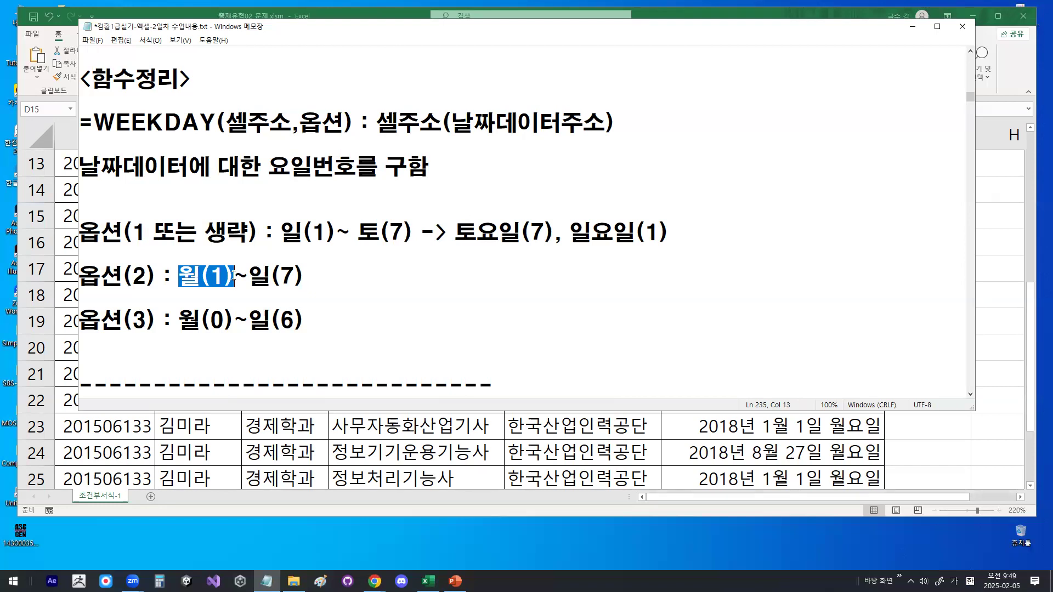
{"action": "left_click_drag", "start_coordinate": [249, 276], "coordinate": [304, 275]}
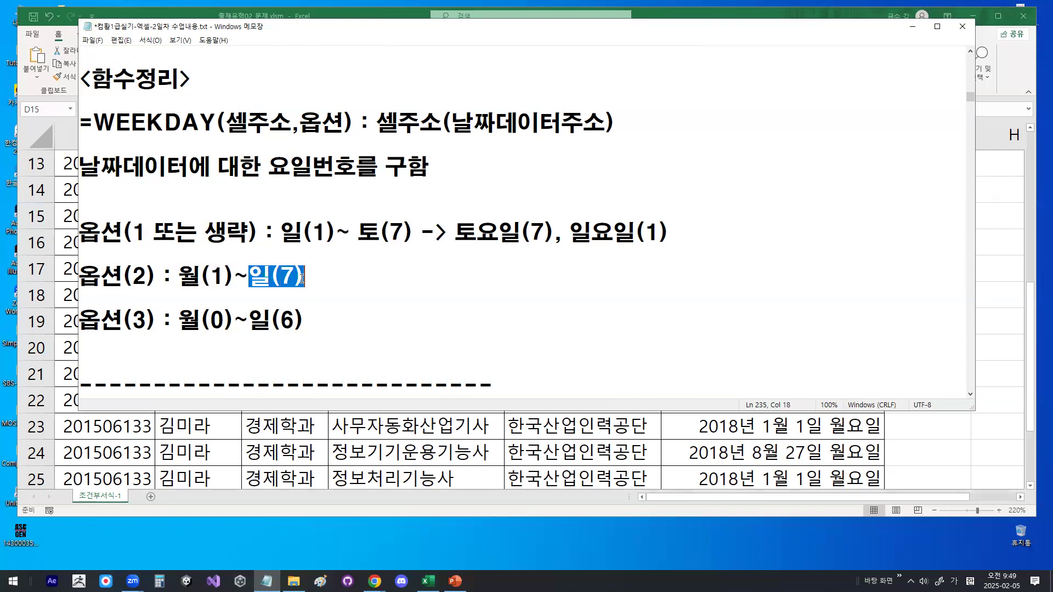
{"action": "left_click_drag", "start_coordinate": [133, 276], "coordinate": [235, 276]}
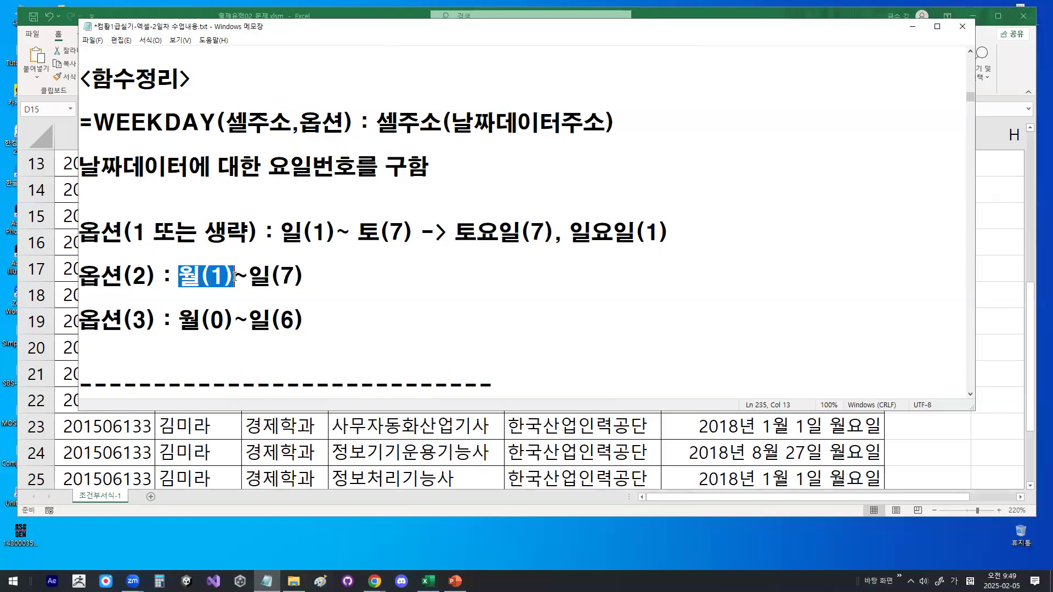
{"action": "left_click_drag", "start_coordinate": [80, 321], "coordinate": [305, 323]}
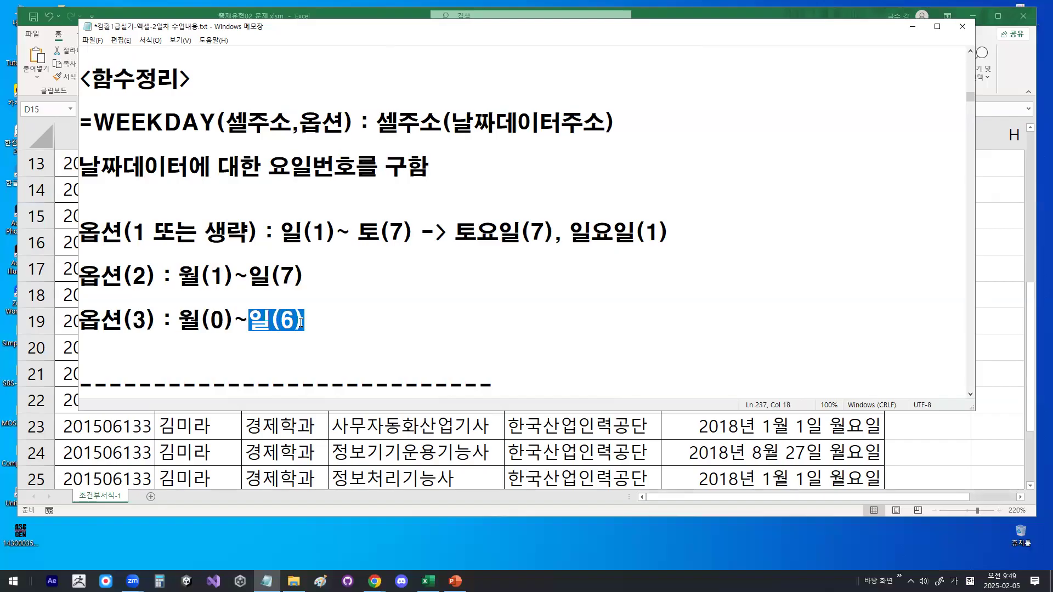
Compare the weekday numbering of WEEKDAY options 1, 2 and 3 with one another.
{"action": "left_click", "coordinate": [305, 323]}
{"action": "left_click_drag", "start_coordinate": [108, 235], "coordinate": [153, 235]}
{"action": "left_click_drag", "start_coordinate": [134, 278], "coordinate": [159, 279]}
{"action": "left_click_drag", "start_coordinate": [148, 321], "coordinate": [158, 321]}
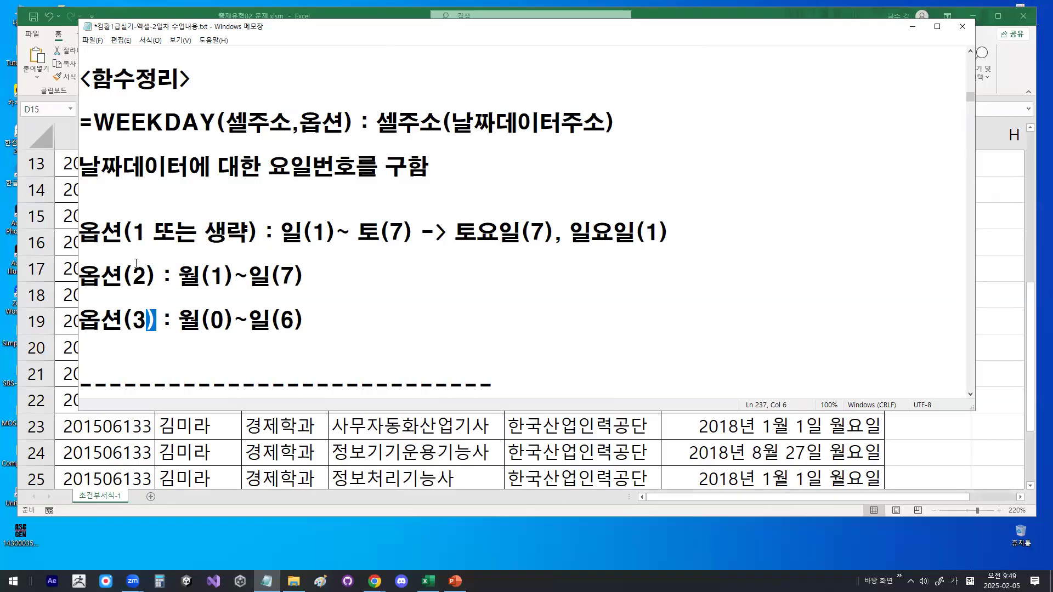
{"action": "left_click_drag", "start_coordinate": [133, 230], "coordinate": [149, 229]}
{"action": "left_click_drag", "start_coordinate": [133, 276], "coordinate": [148, 275]}
{"action": "left_click_drag", "start_coordinate": [133, 320], "coordinate": [149, 318]}
{"action": "left_click_drag", "start_coordinate": [280, 230], "coordinate": [346, 228]}
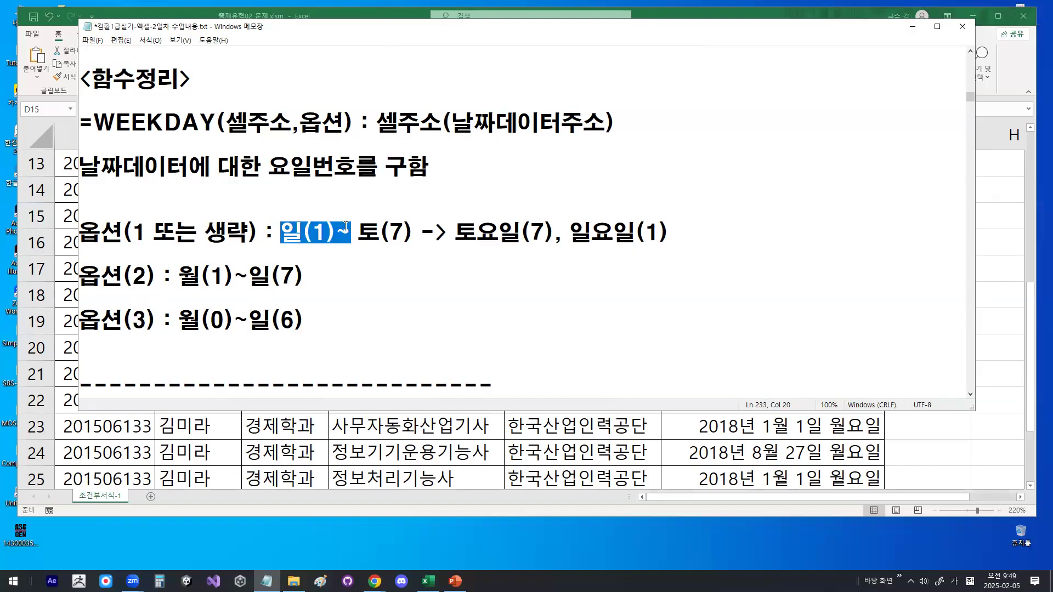
{"action": "left_click_drag", "start_coordinate": [122, 230], "coordinate": [143, 231]}
{"action": "left_click_drag", "start_coordinate": [271, 230], "coordinate": [337, 231]}
{"action": "left_click", "coordinate": [201, 276]}
{"action": "left_click_drag", "start_coordinate": [179, 320], "coordinate": [271, 320]}
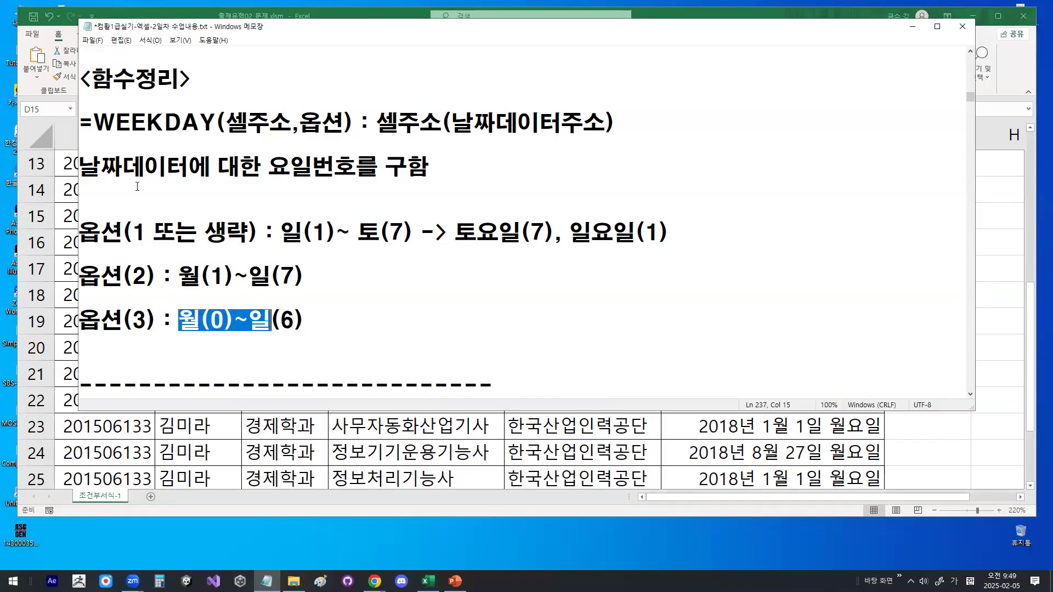
{"action": "left_click", "coordinate": [304, 257]}
Examine 조건1 on 취득일자 falling on 토요일, its WEEKDAY formula and the F4 2번 row-lock note.
{"action": "left_click_drag", "start_coordinate": [93, 121], "coordinate": [218, 125]}
{"action": "scroll", "coordinate": [218, 126], "scroll_direction": "down", "scroll_amount": 2}
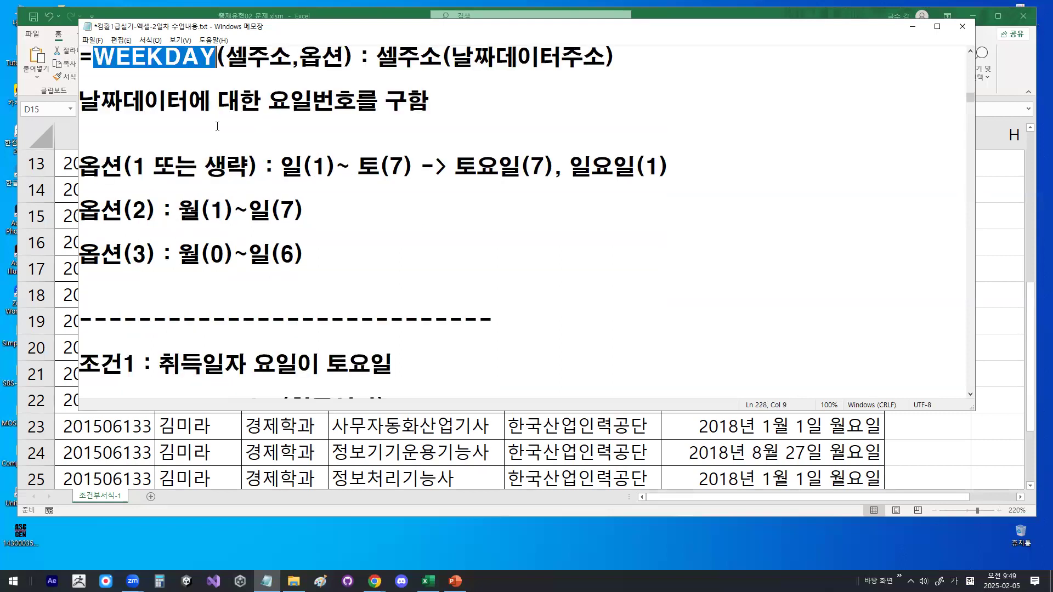
{"action": "left_click_drag", "start_coordinate": [168, 170], "coordinate": [398, 165]}
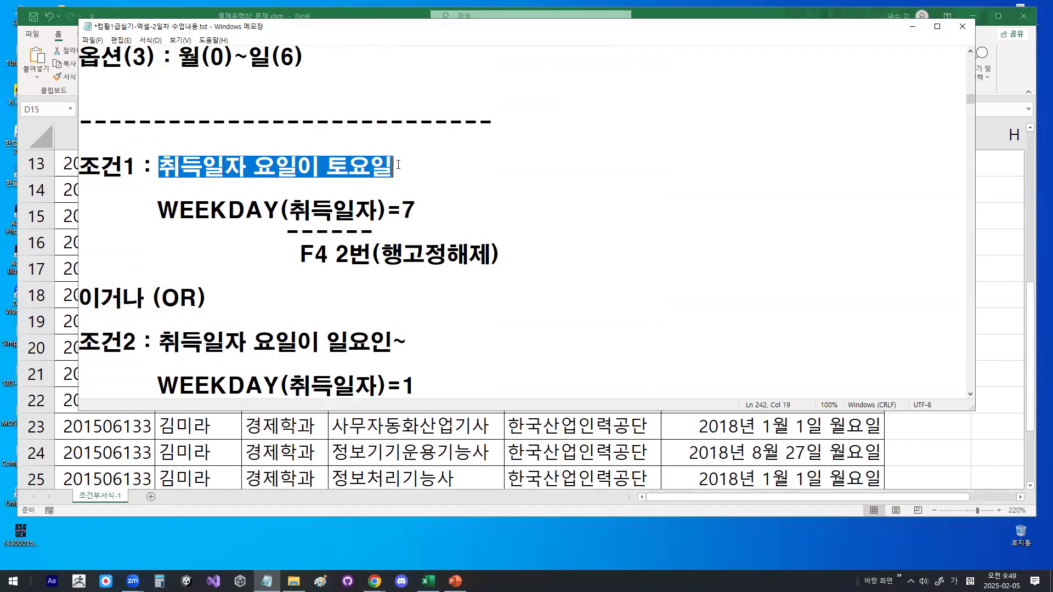
{"action": "left_click_drag", "start_coordinate": [158, 211], "coordinate": [376, 207]}
{"action": "left_click", "coordinate": [292, 208]}
{"action": "left_click_drag", "start_coordinate": [290, 208], "coordinate": [375, 212]}
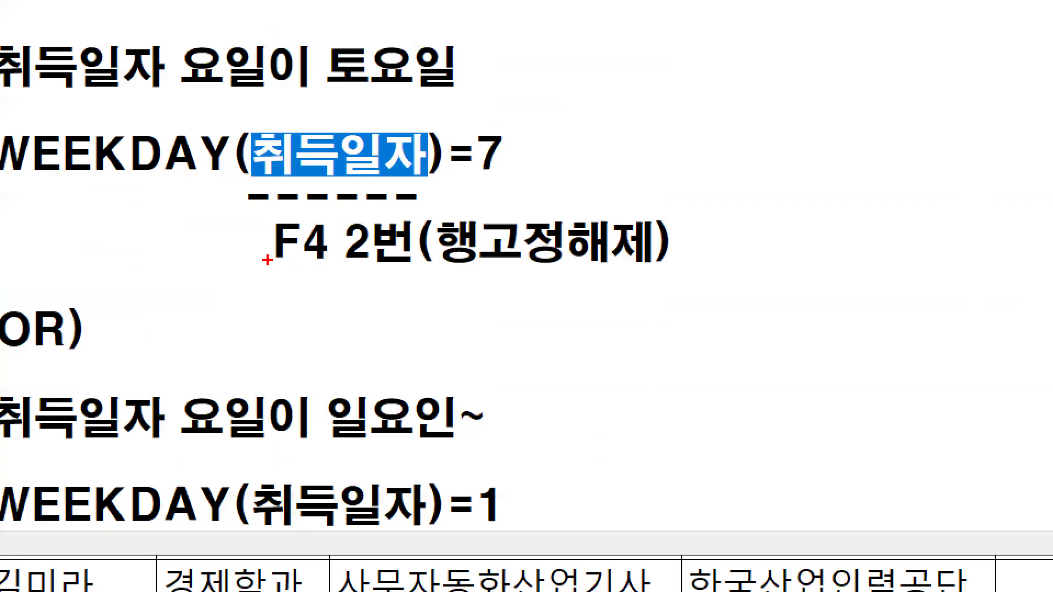
{"action": "mouse_move", "coordinate": [298, 263]}
{"action": "left_mouse_down"}
{"action": "mouse_move", "coordinate": [409, 263]}
{"action": "mouse_move", "coordinate": [358, 277]}
{"action": "mouse_move", "coordinate": [405, 215]}
{"action": "mouse_move", "coordinate": [344, 250]}
{"action": "mouse_move", "coordinate": [396, 259]}
{"action": "left_mouse_up"}
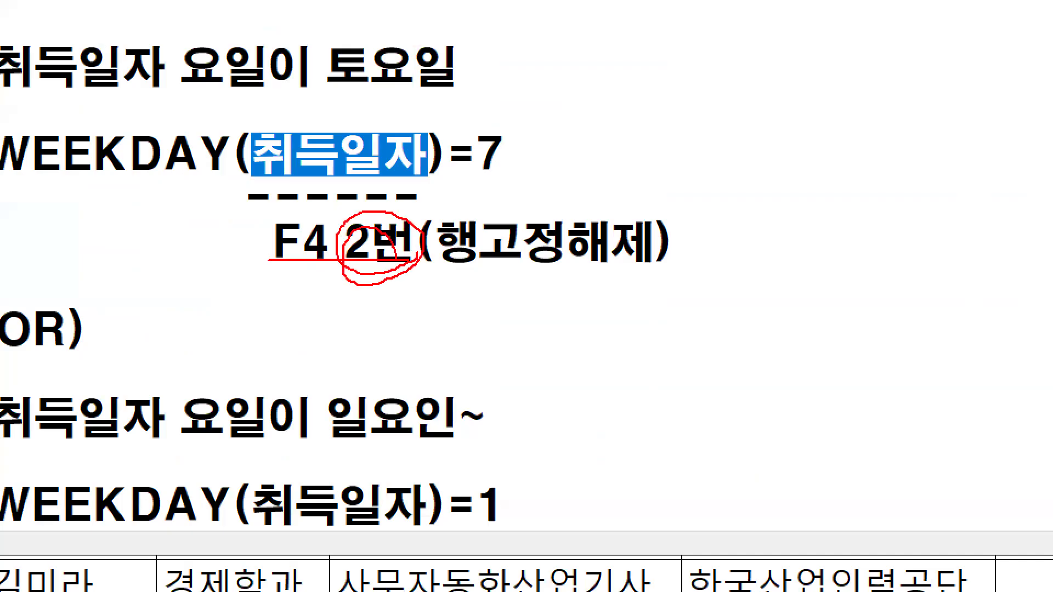
{"action": "key", "text": "Escape"}
{"action": "left_click_drag", "start_coordinate": [378, 208], "coordinate": [385, 207]}
{"action": "left_click", "coordinate": [360, 173]}
Check the option 1 weekday numbering against the =7 comparison in the 조건1 formula.
{"action": "scroll", "coordinate": [169, 130], "scroll_direction": "up", "scroll_amount": 1}
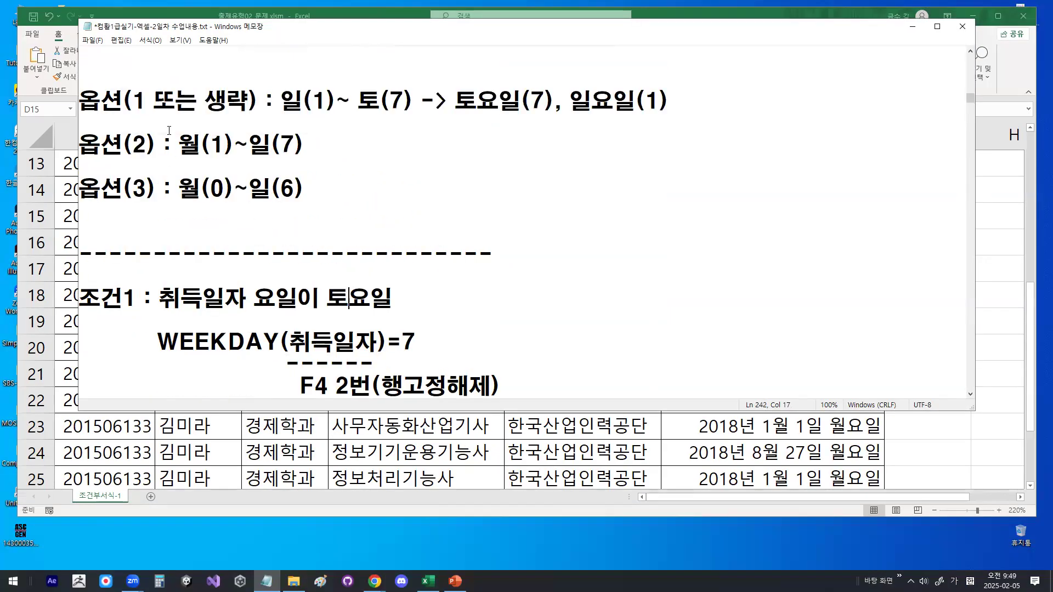
{"action": "double_click", "coordinate": [138, 101]}
{"action": "left_click_drag", "start_coordinate": [477, 100], "coordinate": [545, 101]}
{"action": "left_click_drag", "start_coordinate": [280, 100], "coordinate": [339, 100]}
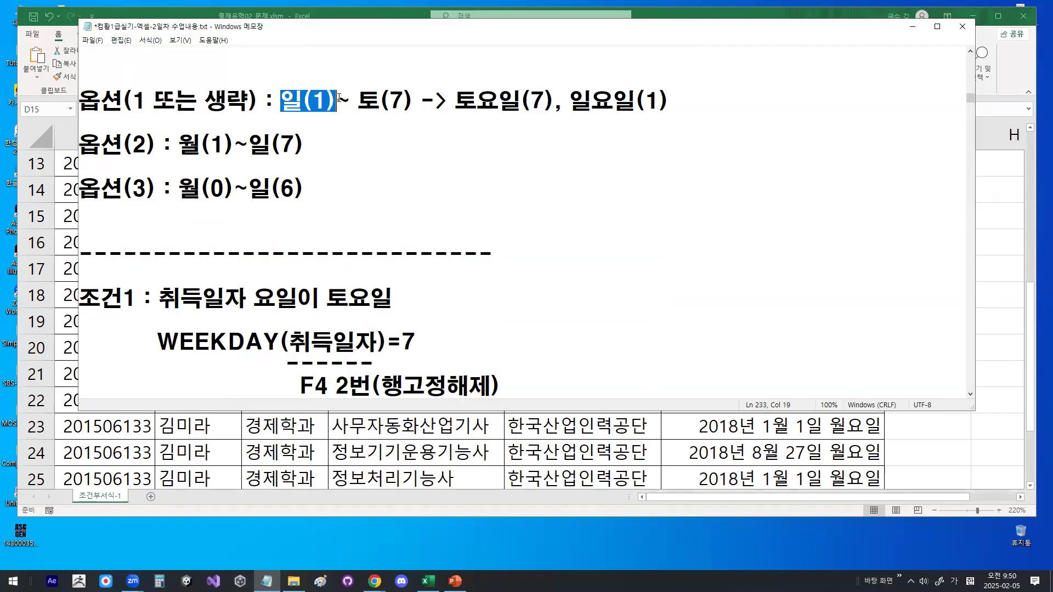
{"action": "scroll", "coordinate": [396, 224], "scroll_direction": "down", "scroll_amount": 1}
{"action": "mouse_move", "coordinate": [387, 277]}
{"action": "left_mouse_down"}
{"action": "mouse_move", "coordinate": [417, 276]}
{"action": "mouse_move", "coordinate": [401, 283]}
{"action": "mouse_move", "coordinate": [428, 264]}
{"action": "mouse_move", "coordinate": [426, 285]}
{"action": "left_mouse_up"}
{"action": "key", "text": "Escape"}
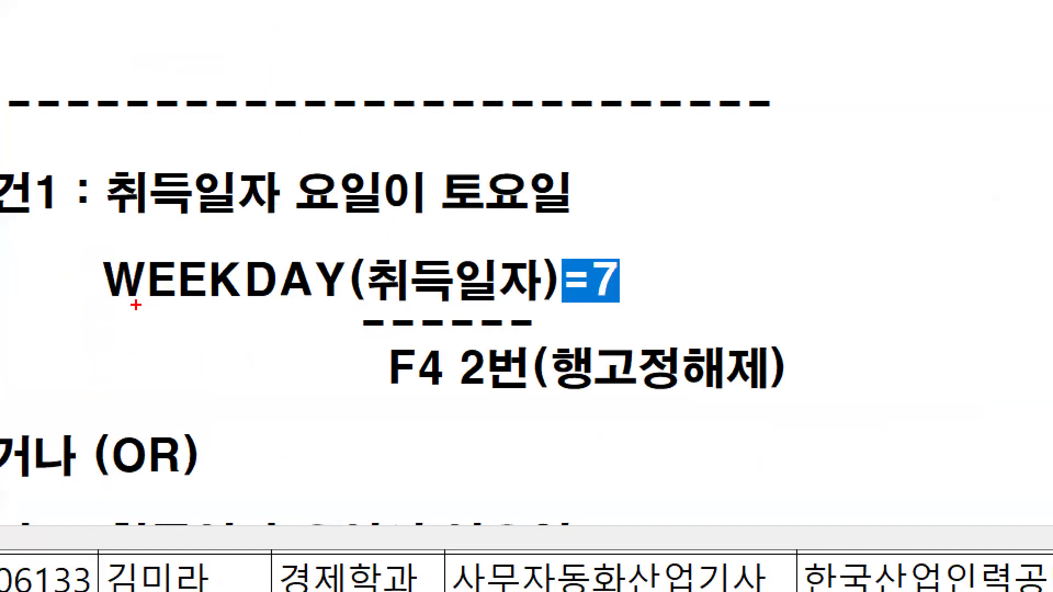
Study how the 조건1 WEEKDAY formula tests 취득일자 for Saturday and look over the matching 조건2 formula.
{"action": "left_click_drag", "start_coordinate": [168, 289], "coordinate": [363, 288]}
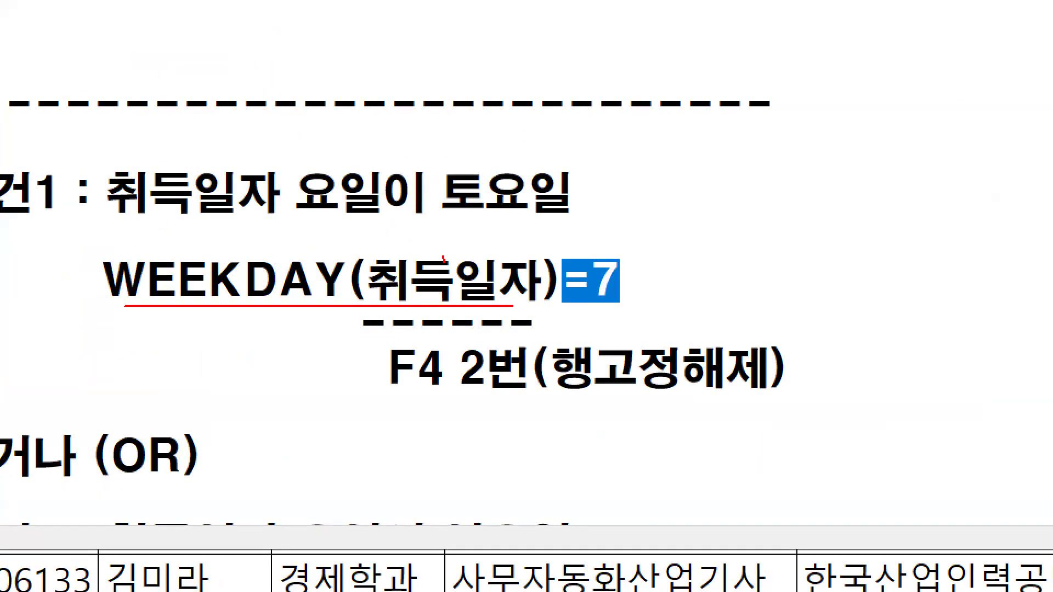
{"action": "left_click_drag", "start_coordinate": [447, 271], "coordinate": [513, 169]}
{"action": "mouse_move", "coordinate": [609, 301]}
{"action": "left_mouse_down"}
{"action": "mouse_move", "coordinate": [608, 249]}
{"action": "mouse_move", "coordinate": [634, 293]}
{"action": "left_mouse_up"}
{"action": "left_click_drag", "start_coordinate": [484, 258], "coordinate": [536, 191]}
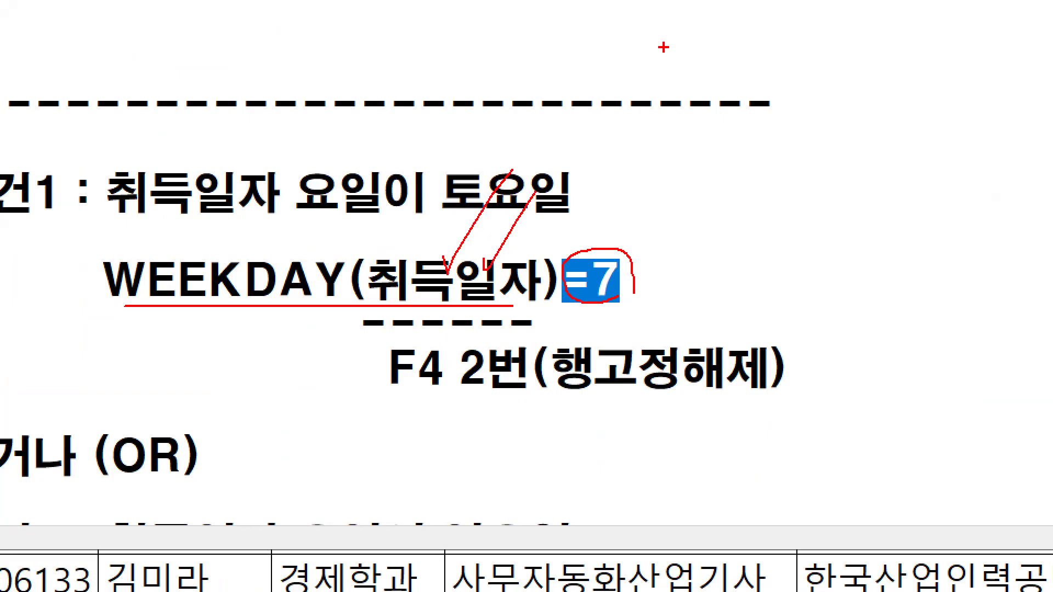
{"action": "scroll", "coordinate": [170, 213], "scroll_direction": "down", "scroll_amount": 2}
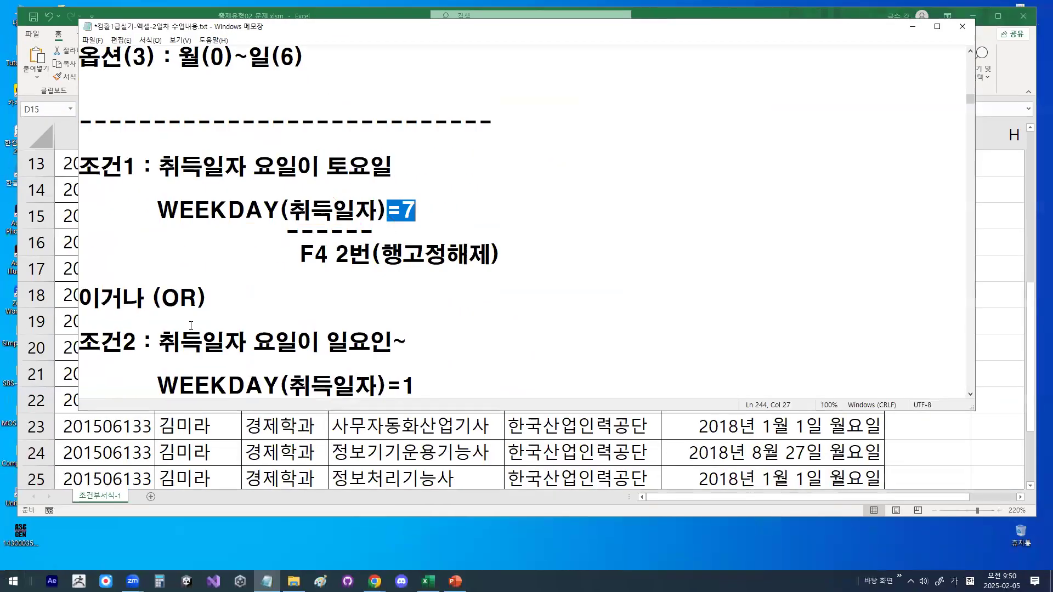
{"action": "left_click_drag", "start_coordinate": [160, 212], "coordinate": [409, 215]}
{"action": "left_click_drag", "start_coordinate": [154, 258], "coordinate": [264, 255]}
Try adding the option ,1 after 취득일자 in the 조건1 WEEKDAY formula and remove it again.
{"action": "scroll", "coordinate": [349, 244], "scroll_direction": "up", "scroll_amount": 1}
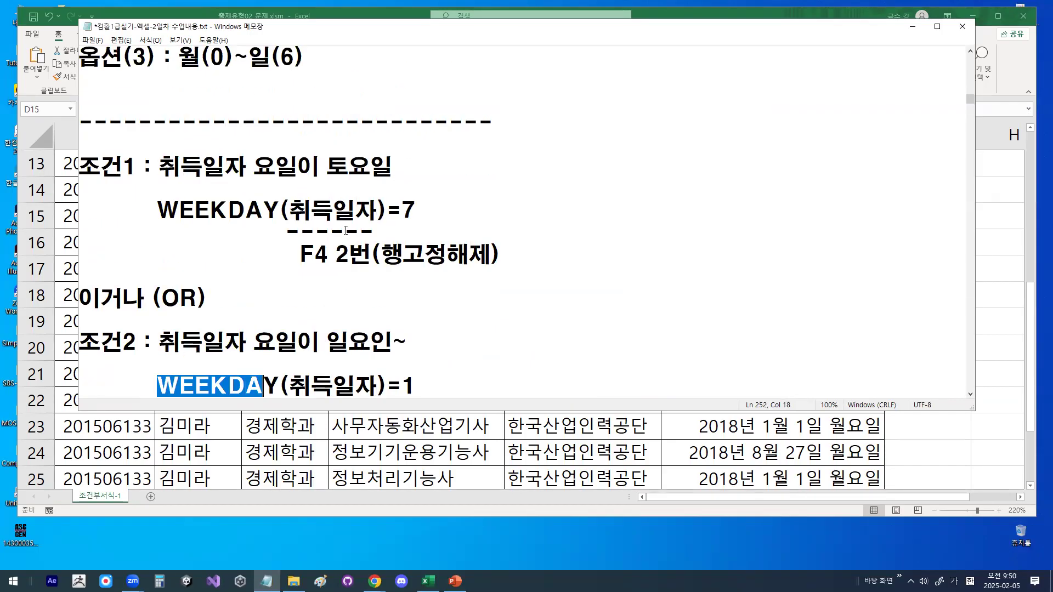
{"action": "left_click", "coordinate": [378, 210]}
{"action": "type", "text": ","}
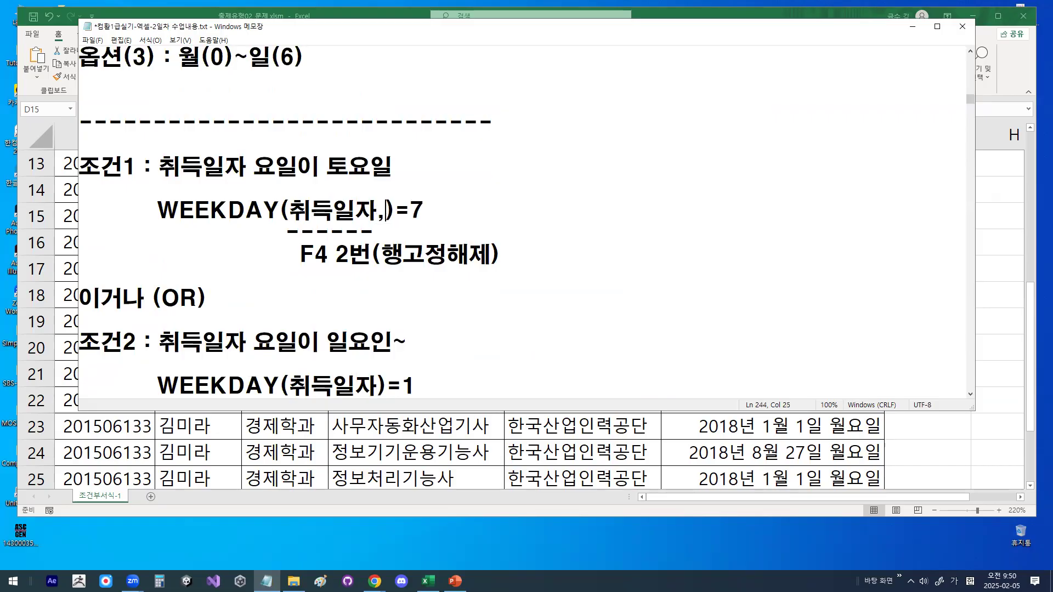
{"action": "type", "text": "1"}
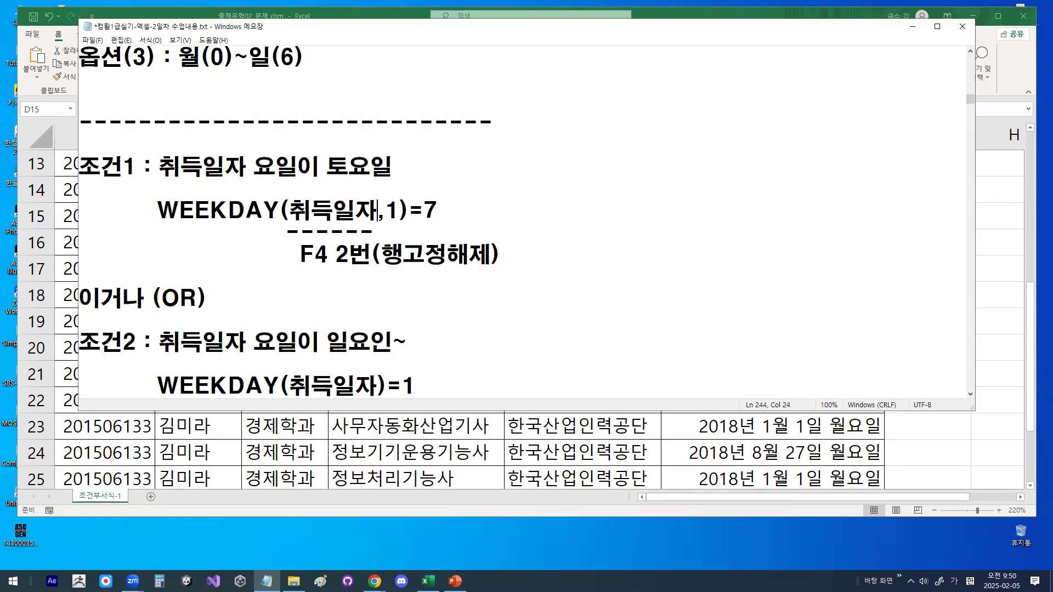
{"action": "key", "text": "BackSpace"}
{"action": "key", "text": "BackSpace"}
Examine the =1 comparison and the 취득일자 argument in the 조건2 WEEKDAY formula.
{"action": "scroll", "coordinate": [407, 302], "scroll_direction": "down", "scroll_amount": 1}
{"action": "left_click_drag", "start_coordinate": [391, 321], "coordinate": [414, 320]}
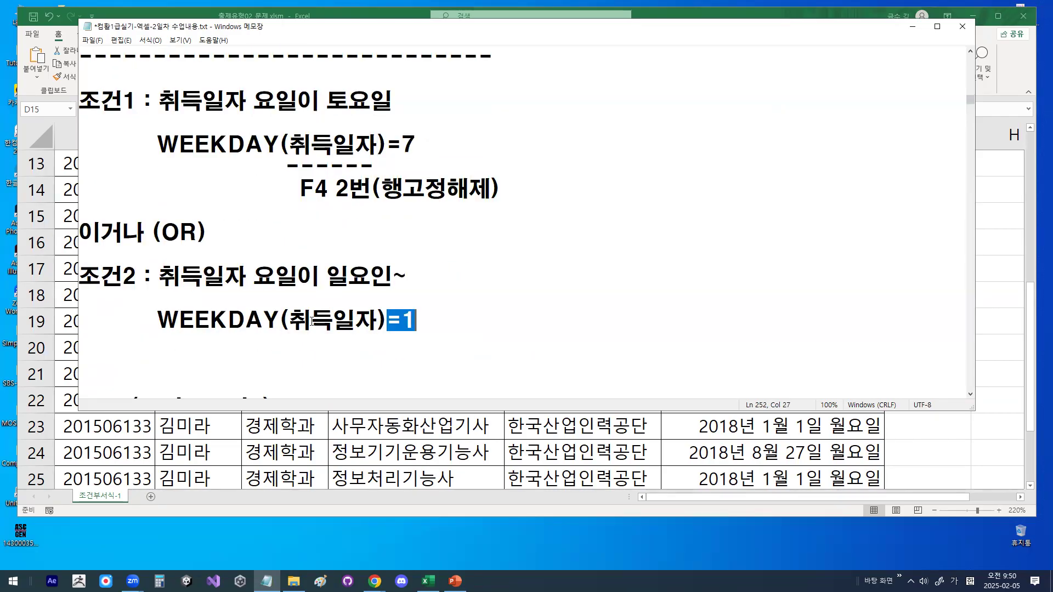
{"action": "double_click", "coordinate": [376, 320]}
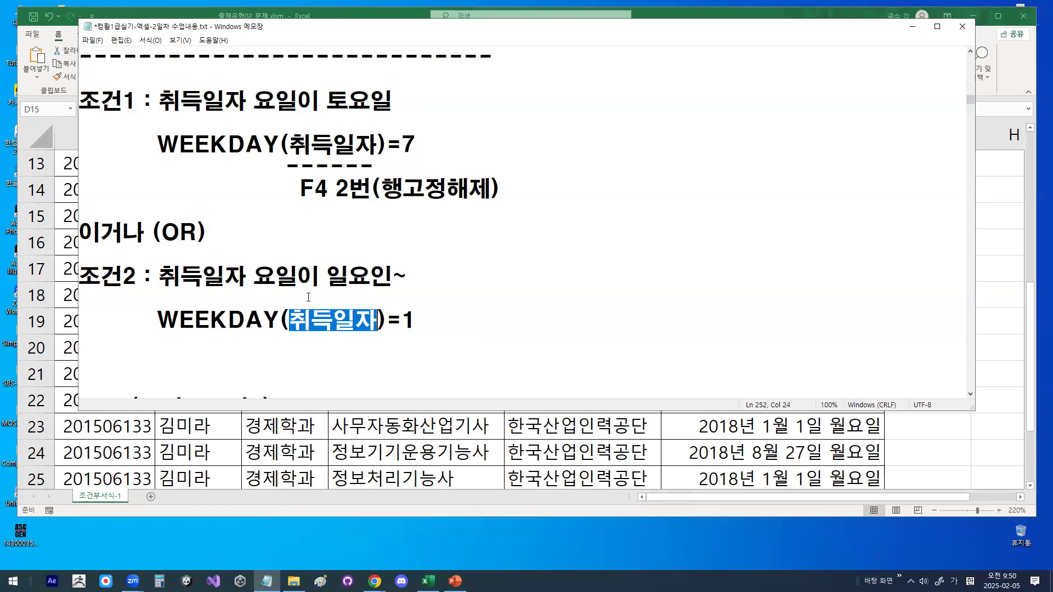
Compare the 조건1 and 조건2 WEEKDAY formulas and the OR that joins them in the notes.
{"action": "left_click", "coordinate": [327, 326]}
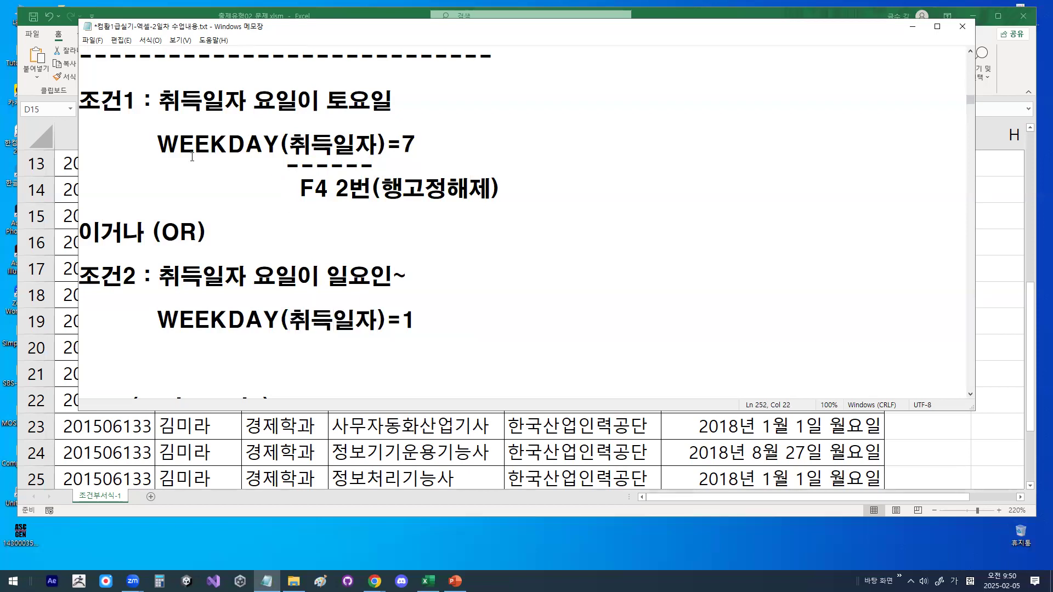
{"action": "left_click_drag", "start_coordinate": [158, 144], "coordinate": [485, 143]}
{"action": "left_click_drag", "start_coordinate": [158, 320], "coordinate": [480, 316]}
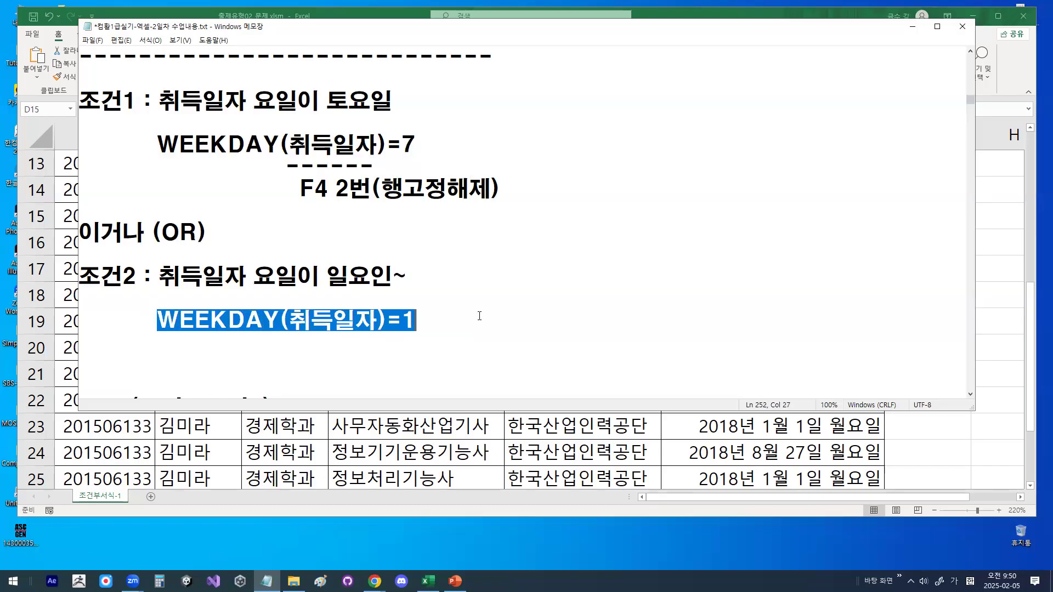
{"action": "left_click_drag", "start_coordinate": [152, 232], "coordinate": [207, 231]}
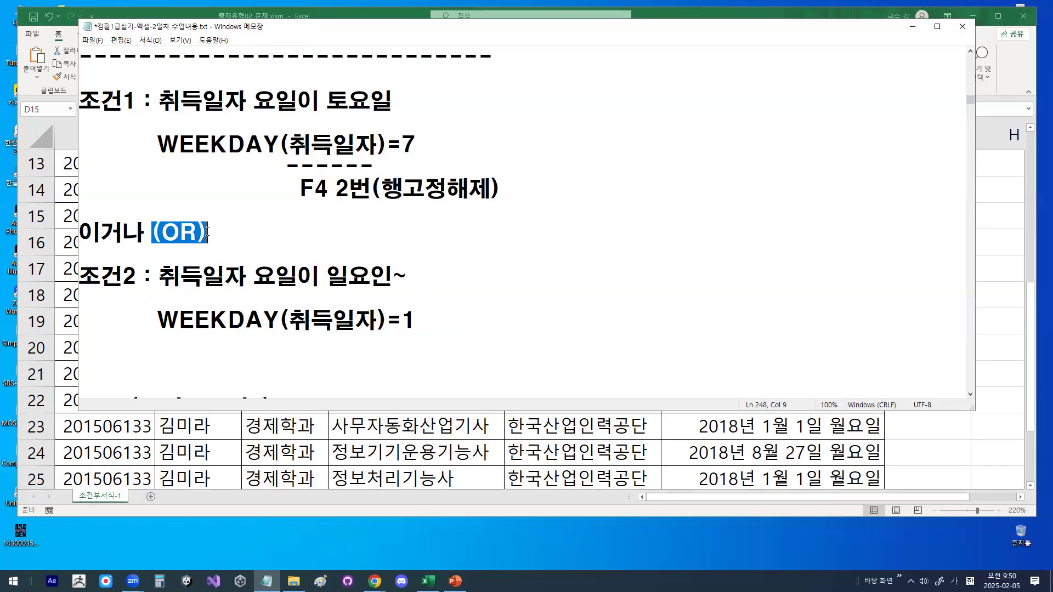
{"action": "left_click", "coordinate": [209, 231]}
Mark 취득일자 and the 행고정해제 note under 조건1 with the screen pen, clear the marks and revisit the 조건2 lines.
{"action": "key", "text": "ctrl+2"}
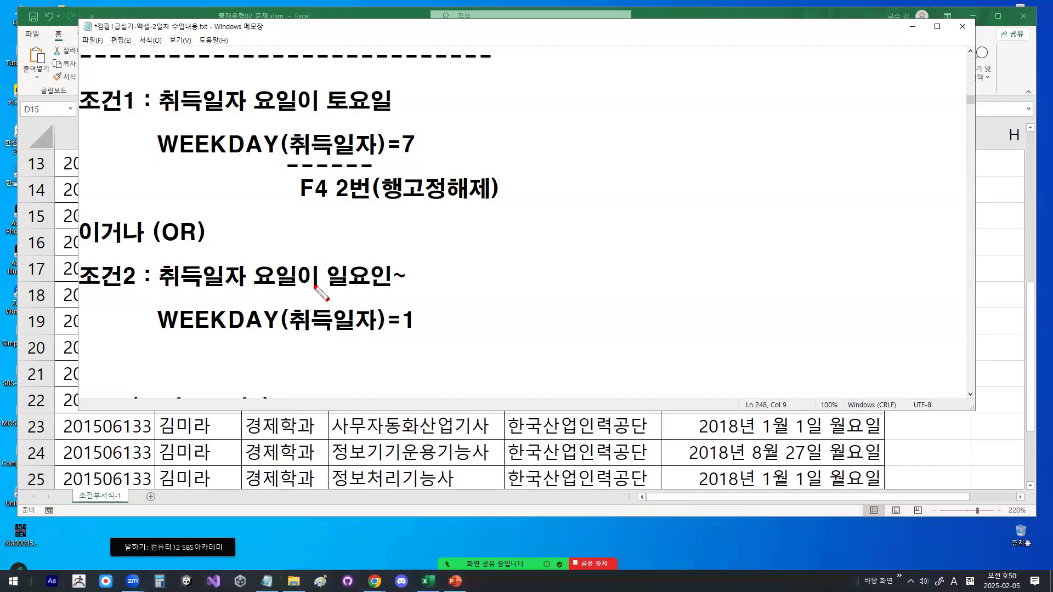
{"action": "mouse_move", "coordinate": [372, 157]}
{"action": "left_mouse_down"}
{"action": "mouse_move", "coordinate": [299, 155]}
{"action": "mouse_move", "coordinate": [345, 122]}
{"action": "mouse_move", "coordinate": [367, 145]}
{"action": "left_mouse_up"}
{"action": "left_click_drag", "start_coordinate": [385, 208], "coordinate": [478, 208]}
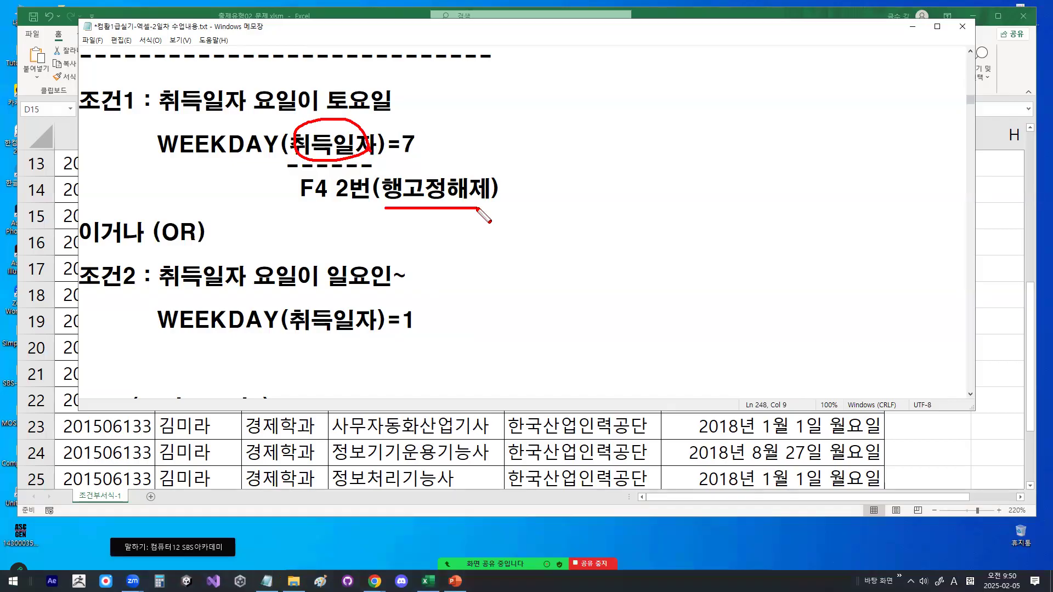
{"action": "key", "text": "Escape"}
{"action": "left_click", "coordinate": [371, 276]}
{"action": "left_click", "coordinate": [408, 276]}
{"action": "left_click", "coordinate": [425, 321]}
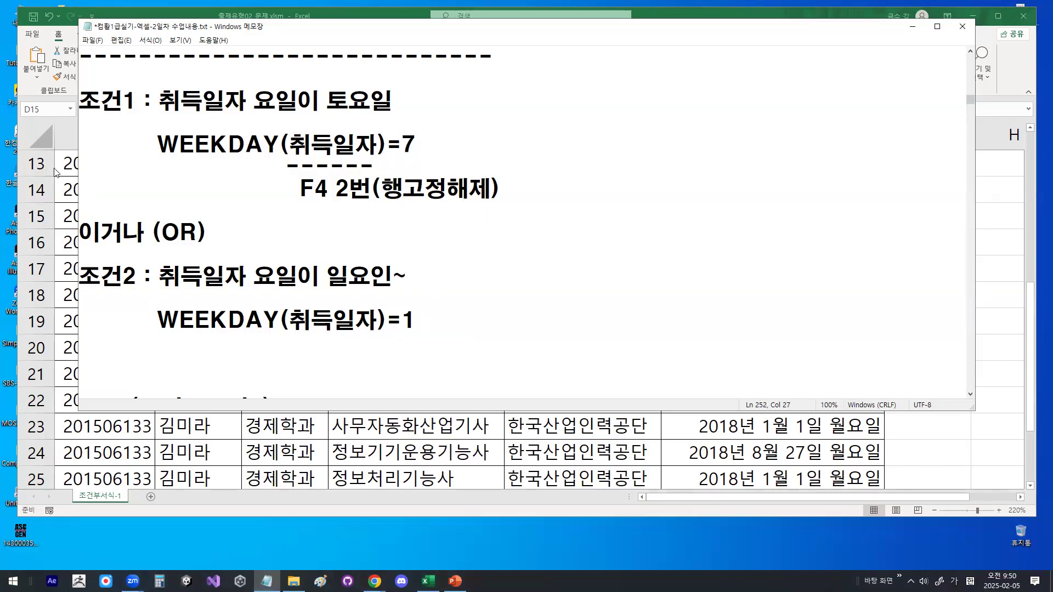
{"action": "left_click", "coordinate": [458, 295]}
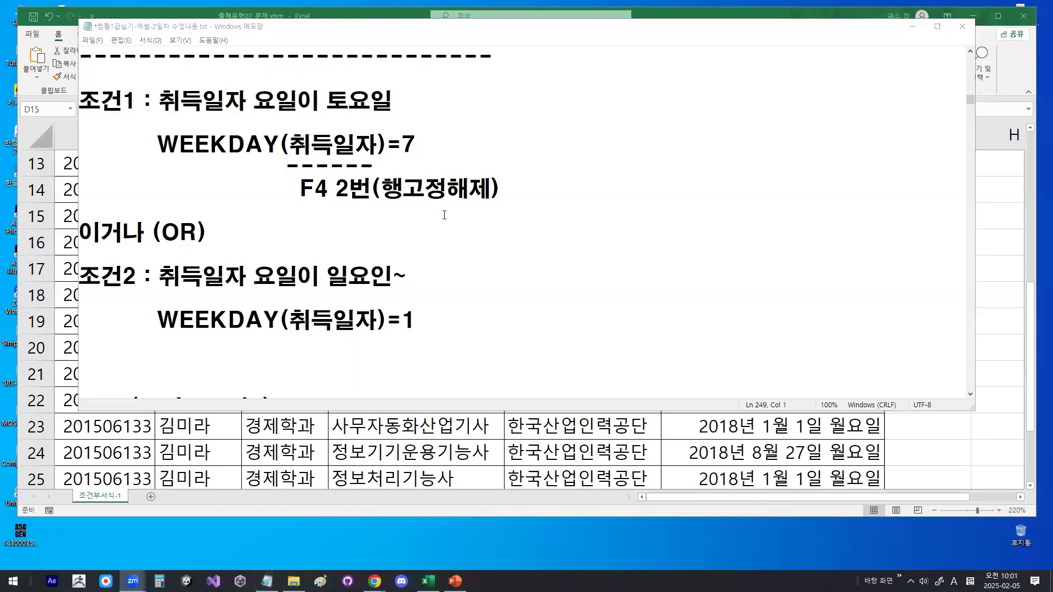
{"action": "left_click", "coordinate": [444, 215]}
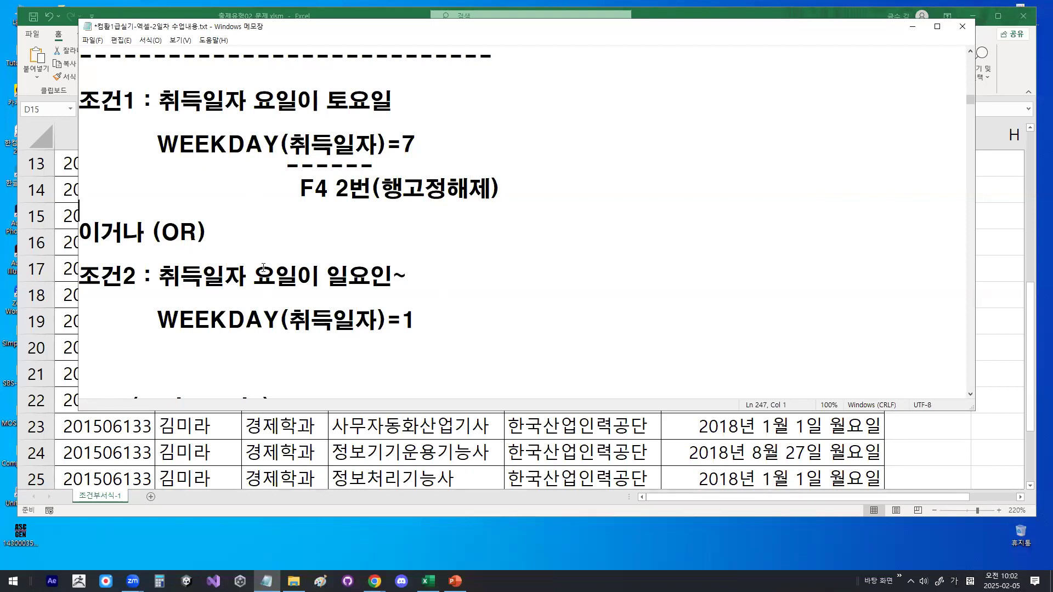
{"action": "left_click", "coordinate": [435, 317]}
Review item 1 of the 조건부서식 작업순서 notes, temporarily marking 데이터범위를 전체지정 and 범위가 제시 with the screen pen.
{"action": "scroll", "coordinate": [203, 347], "scroll_direction": "down", "scroll_amount": 4}
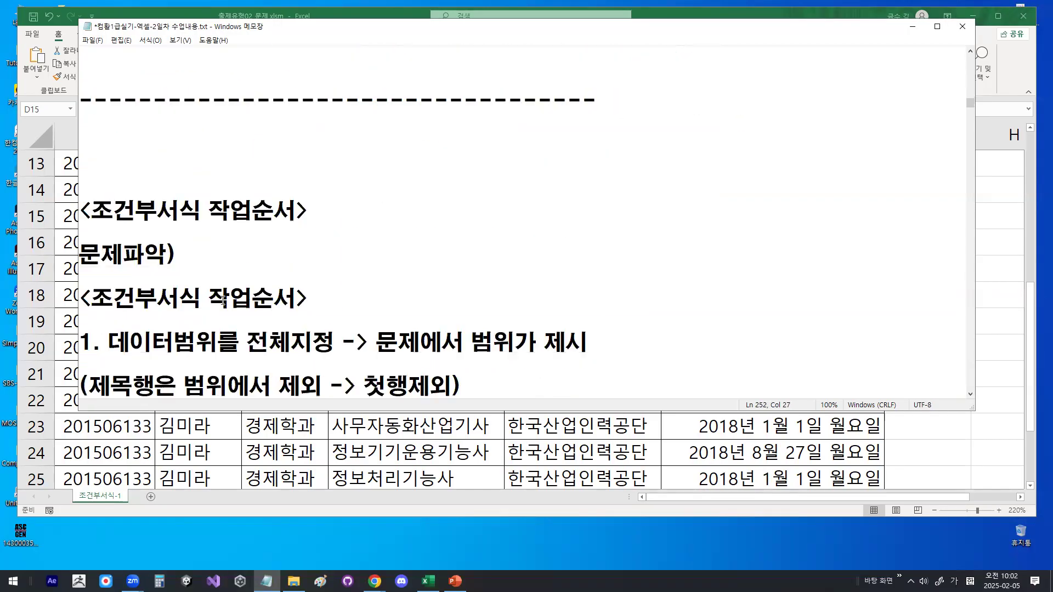
{"action": "scroll", "coordinate": [224, 300], "scroll_direction": "down", "scroll_amount": 1}
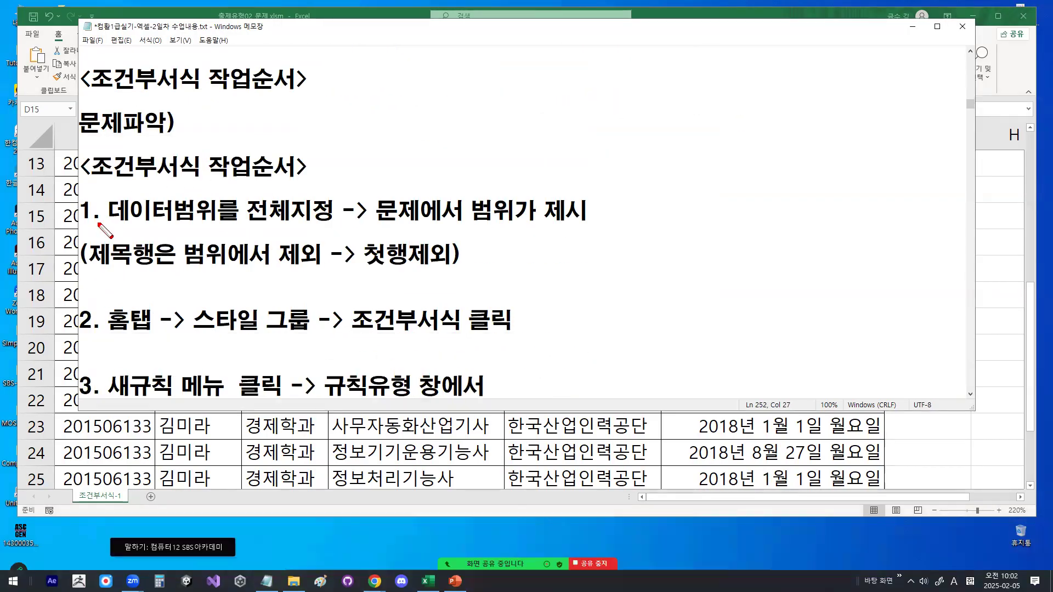
{"action": "left_click_drag", "start_coordinate": [86, 224], "coordinate": [340, 225]}
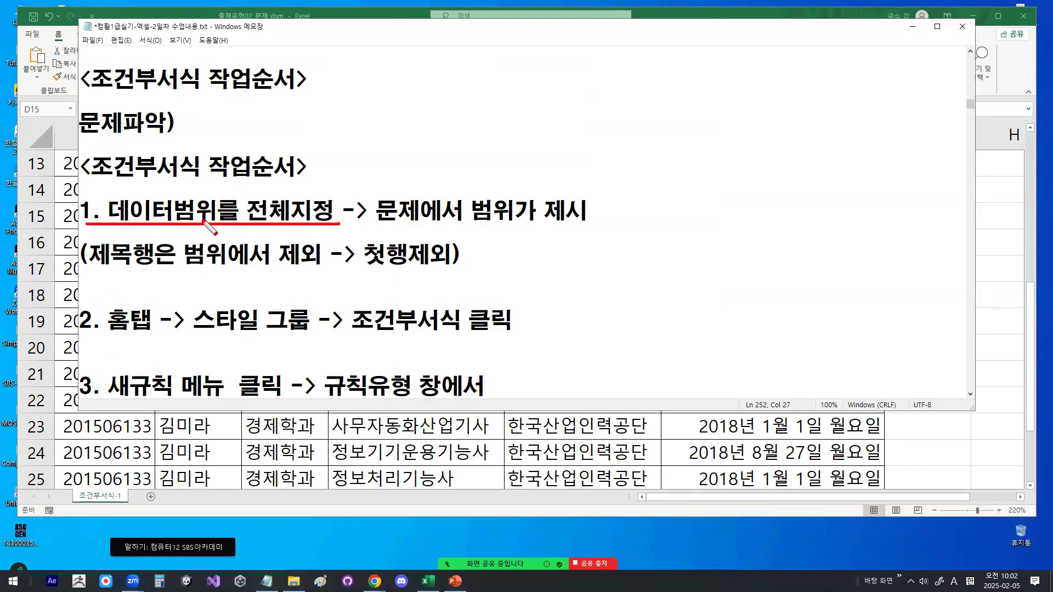
{"action": "mouse_move", "coordinate": [223, 220]}
{"action": "left_mouse_down"}
{"action": "mouse_move", "coordinate": [107, 226]}
{"action": "mouse_move", "coordinate": [223, 202]}
{"action": "mouse_move", "coordinate": [222, 220]}
{"action": "mouse_move", "coordinate": [334, 220]}
{"action": "left_mouse_up"}
{"action": "left_click_drag", "start_coordinate": [477, 224], "coordinate": [578, 223]}
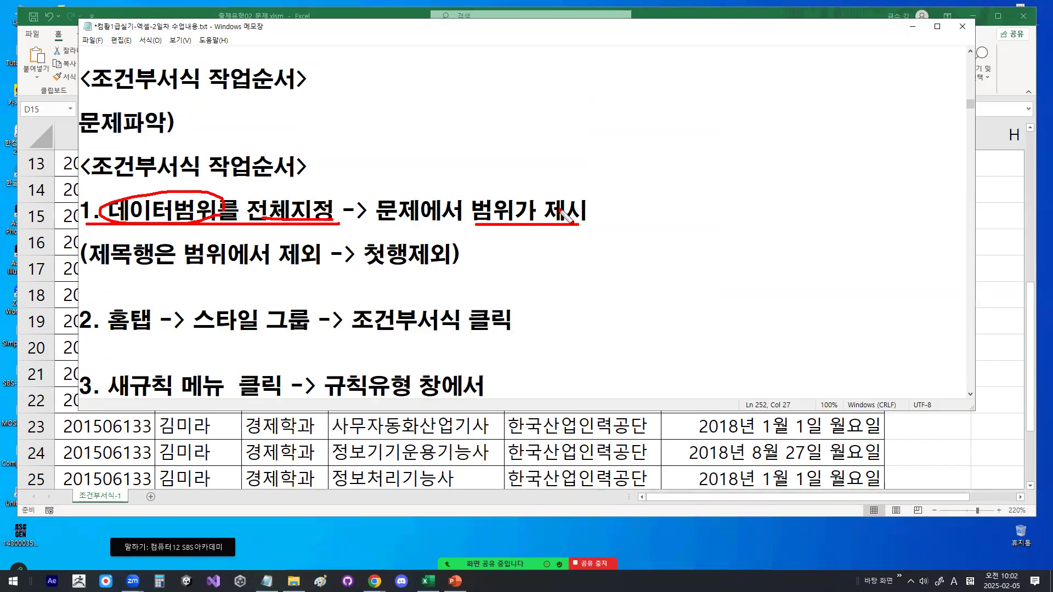
{"action": "key", "text": "Escape"}
Switch to the Excel workbook and examine the 학번 header cell and the first record beneath it.
{"action": "left_click", "coordinate": [912, 27]}
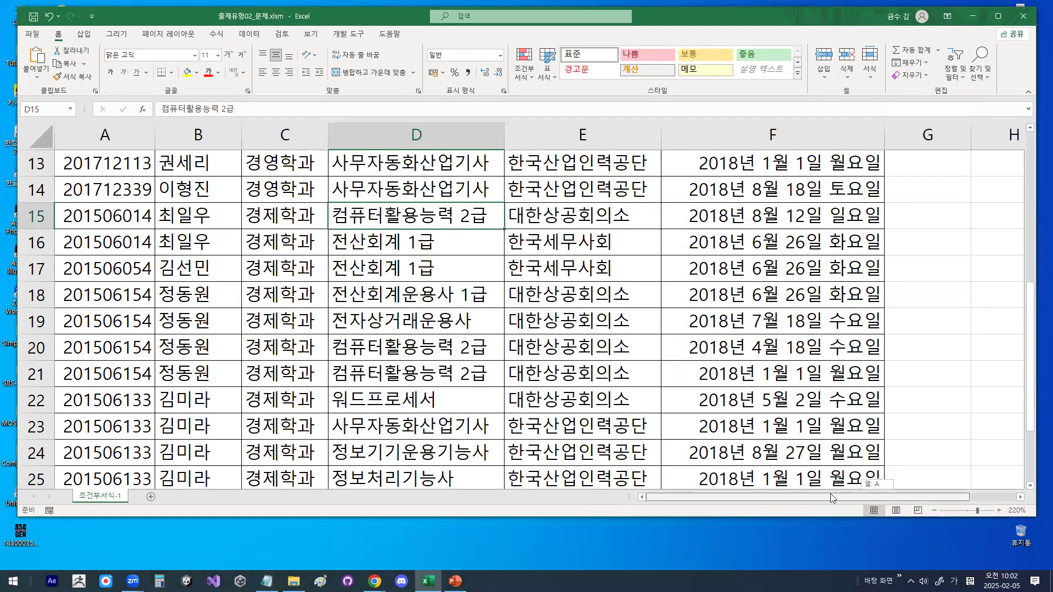
{"action": "scroll", "coordinate": [333, 333], "scroll_direction": "up", "scroll_amount": 4}
{"action": "left_click", "coordinate": [86, 199]}
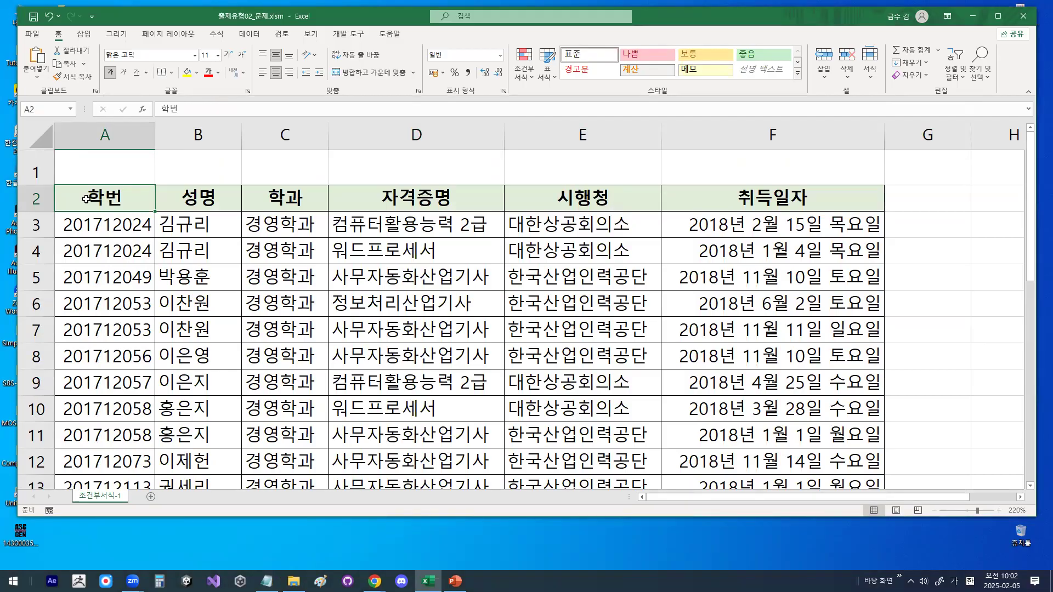
{"action": "left_click", "coordinate": [119, 235]}
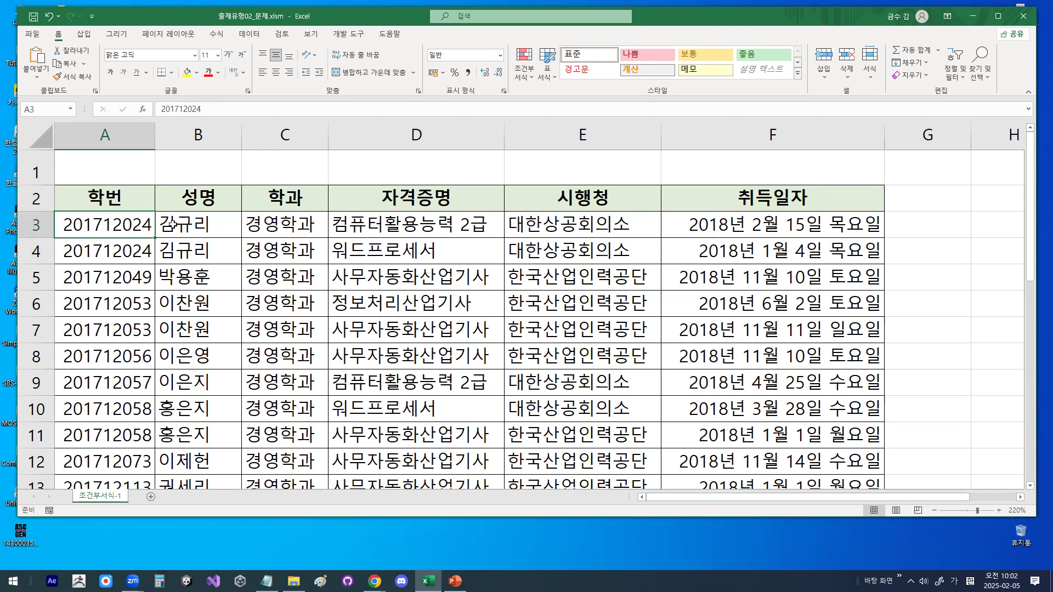
{"action": "left_click", "coordinate": [206, 227]}
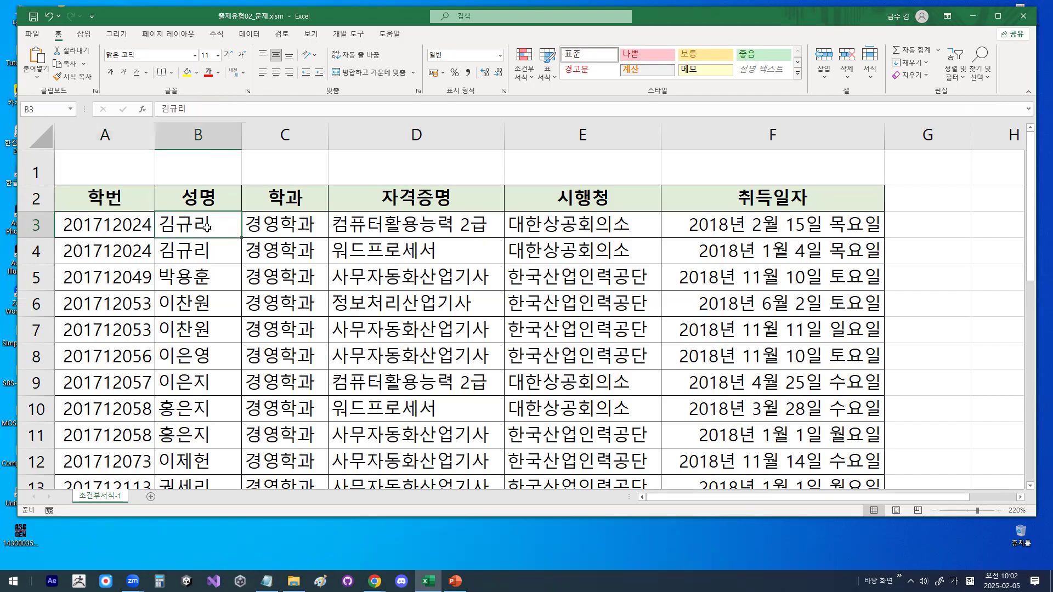
Open the Advanced Filter for the table, examine how its list range starts at the 학번 header, and close it without filtering.
{"action": "left_click", "coordinate": [248, 34]}
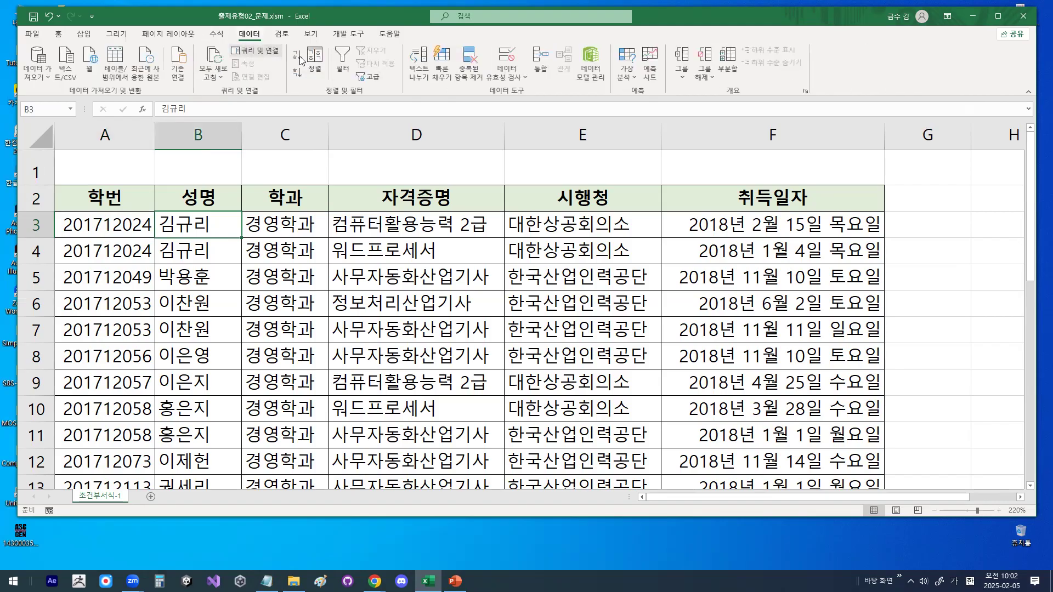
{"action": "left_click", "coordinate": [372, 77]}
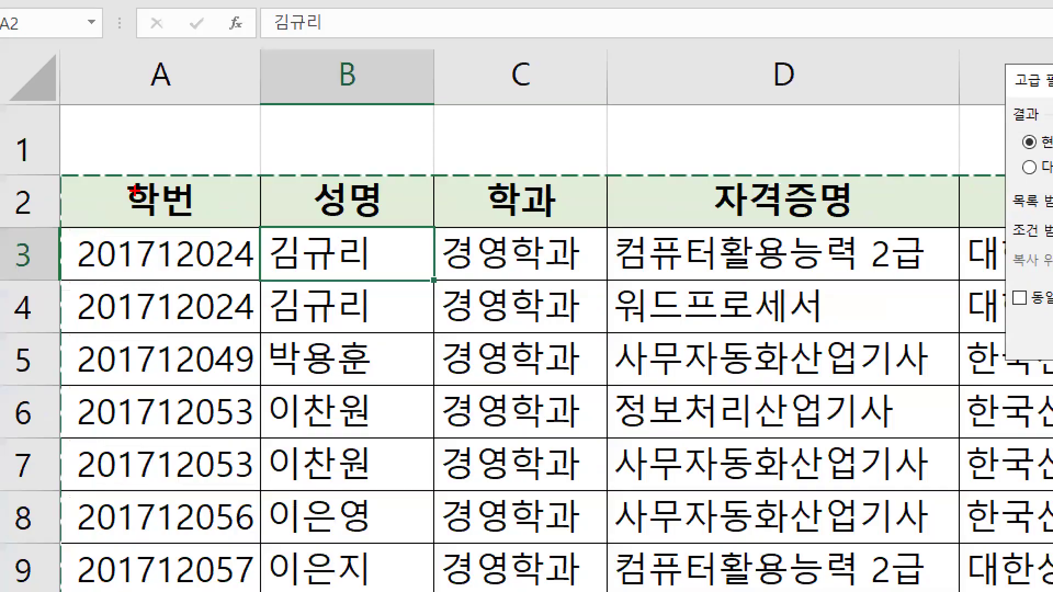
{"action": "mouse_move", "coordinate": [191, 175]}
{"action": "left_mouse_down"}
{"action": "mouse_move", "coordinate": [149, 204]}
{"action": "mouse_move", "coordinate": [126, 159]}
{"action": "mouse_move", "coordinate": [192, 171]}
{"action": "left_mouse_up"}
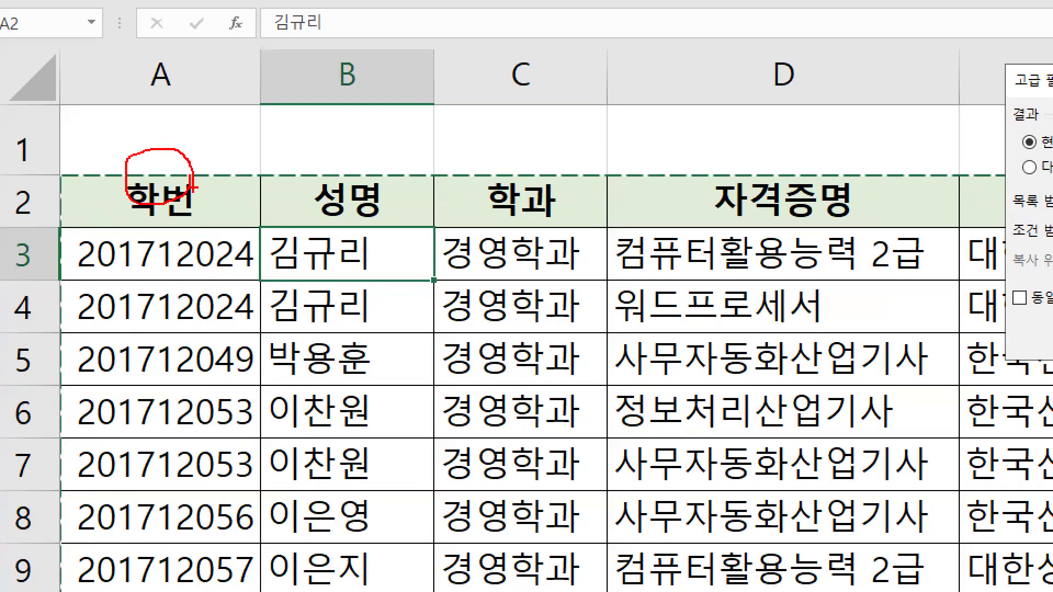
{"action": "left_click_drag", "start_coordinate": [202, 130], "coordinate": [273, 102]}
{"action": "mouse_move", "coordinate": [214, 204]}
{"action": "left_mouse_down"}
{"action": "mouse_move", "coordinate": [204, 158]}
{"action": "mouse_move", "coordinate": [138, 165]}
{"action": "left_mouse_up"}
{"action": "left_click_drag", "start_coordinate": [202, 181], "coordinate": [201, 189]}
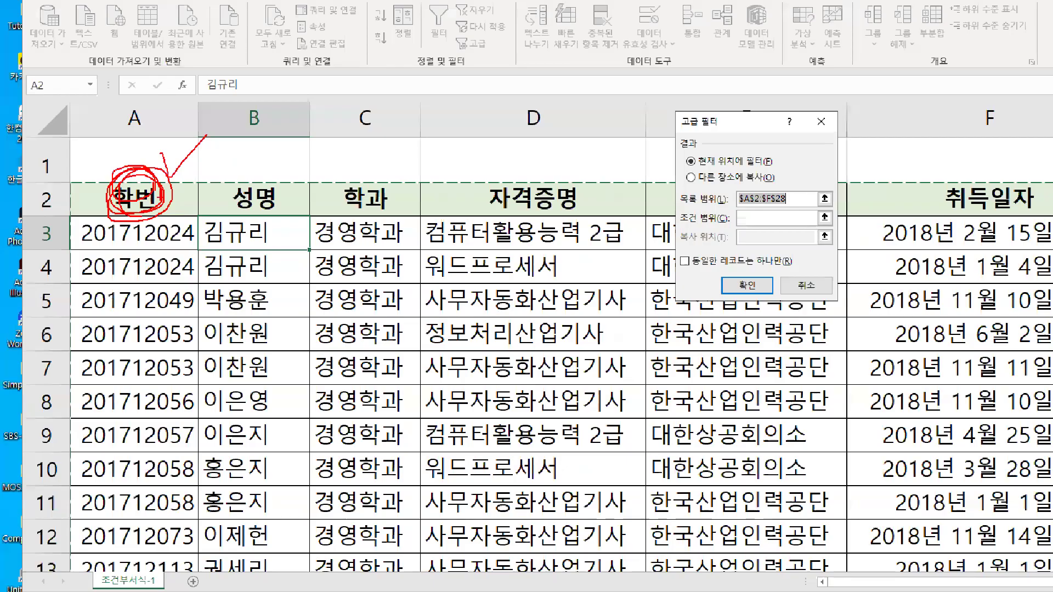
{"action": "key", "text": "Escape"}
Select A2:F10 including the header, select only the header row A2:F2, and temporarily mark the 학번 cell with the screen pen.
{"action": "left_click_drag", "start_coordinate": [121, 206], "coordinate": [747, 415]}
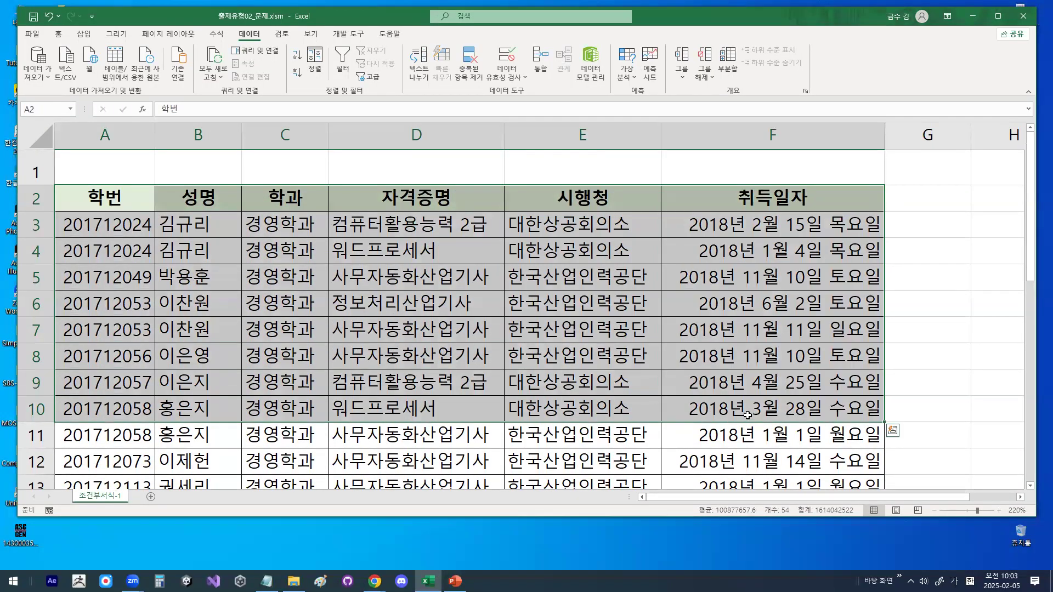
{"action": "left_click", "coordinate": [263, 304]}
{"action": "left_click_drag", "start_coordinate": [137, 208], "coordinate": [770, 195]}
{"action": "key", "text": "ctrl+1"}
{"action": "left_click", "coordinate": [132, 197]}
{"action": "mouse_move", "coordinate": [140, 165]}
{"action": "left_mouse_down"}
{"action": "mouse_move", "coordinate": [149, 174]}
{"action": "mouse_move", "coordinate": [209, 115]}
{"action": "left_mouse_up"}
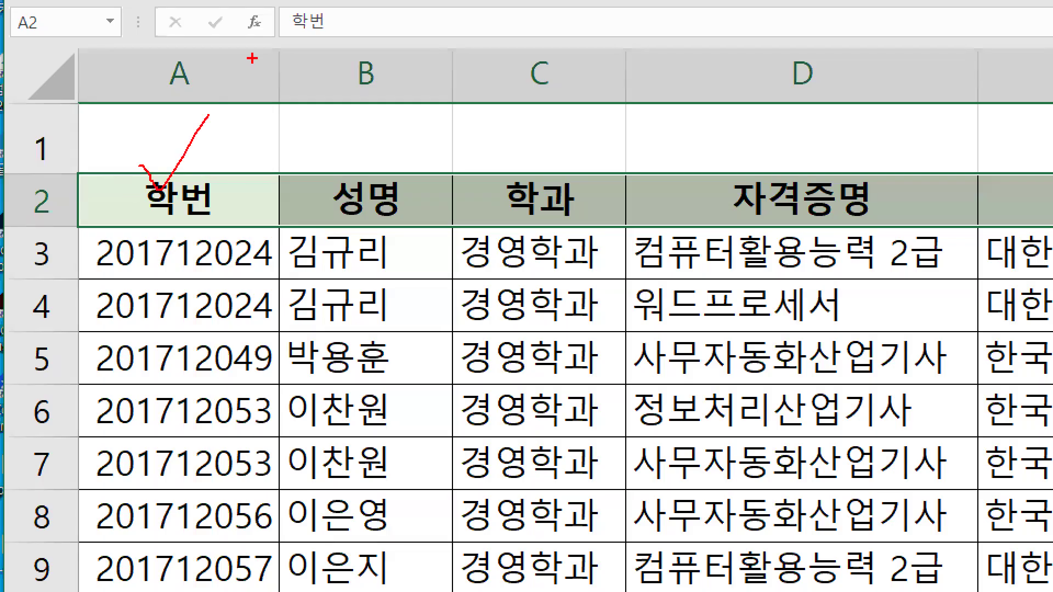
{"action": "key", "text": "Escape"}
Select the first record A3:F3, and select all the data rows A3:F28 without the header row.
{"action": "left_click", "coordinate": [89, 224]}
{"action": "left_click", "coordinate": [88, 224]}
{"action": "left_click_drag", "start_coordinate": [88, 225], "coordinate": [798, 227]}
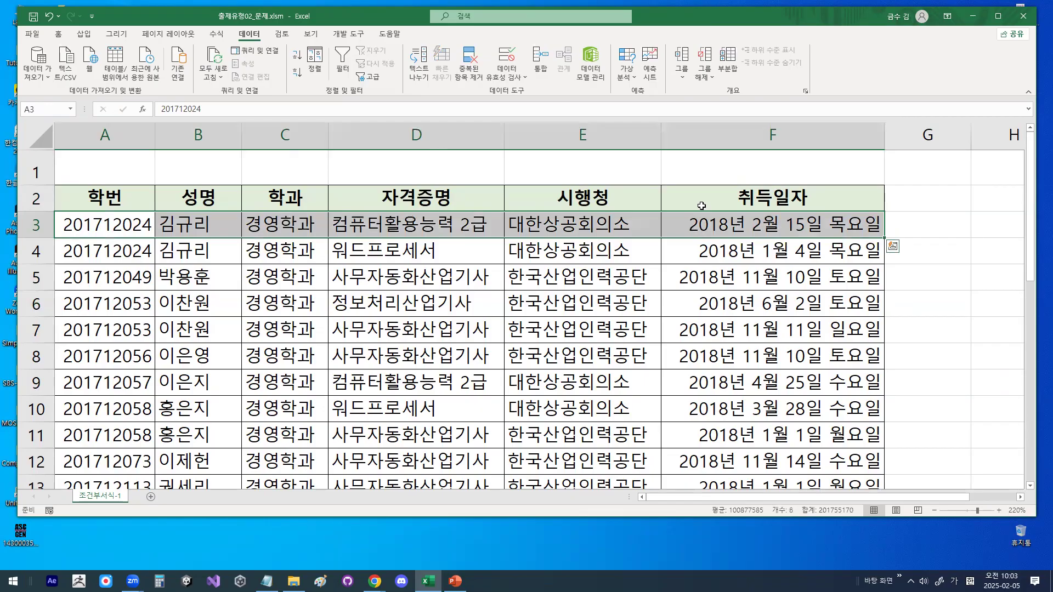
{"action": "left_click_drag", "start_coordinate": [139, 225], "coordinate": [763, 434]}
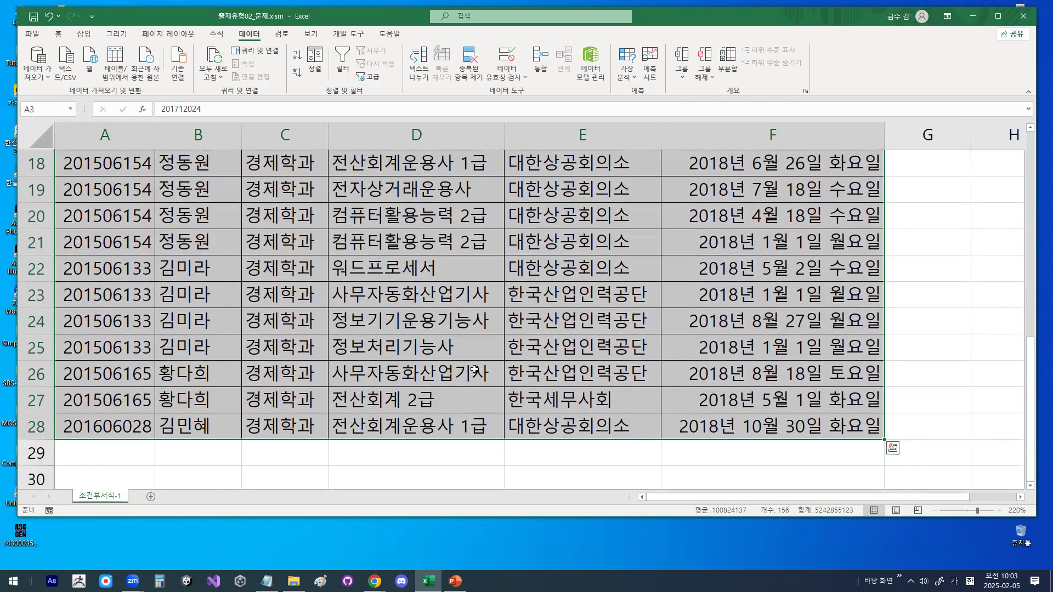
{"action": "scroll", "coordinate": [474, 369], "scroll_direction": "up", "scroll_amount": 6}
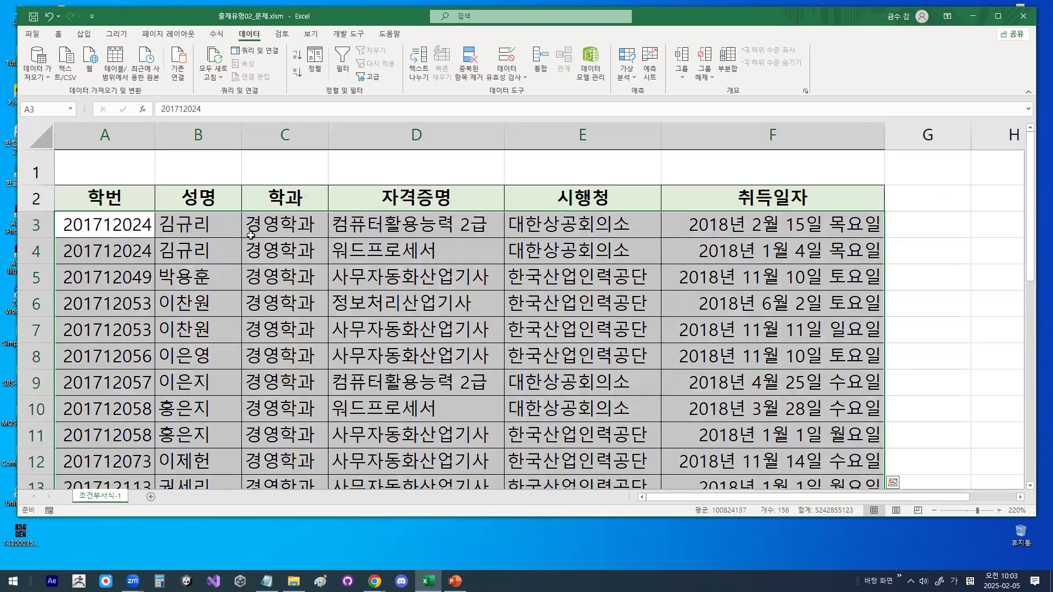
Clear the full-range selection and select only the first record, A3:F3.
{"action": "left_click", "coordinate": [363, 250]}
{"action": "left_click", "coordinate": [95, 223]}
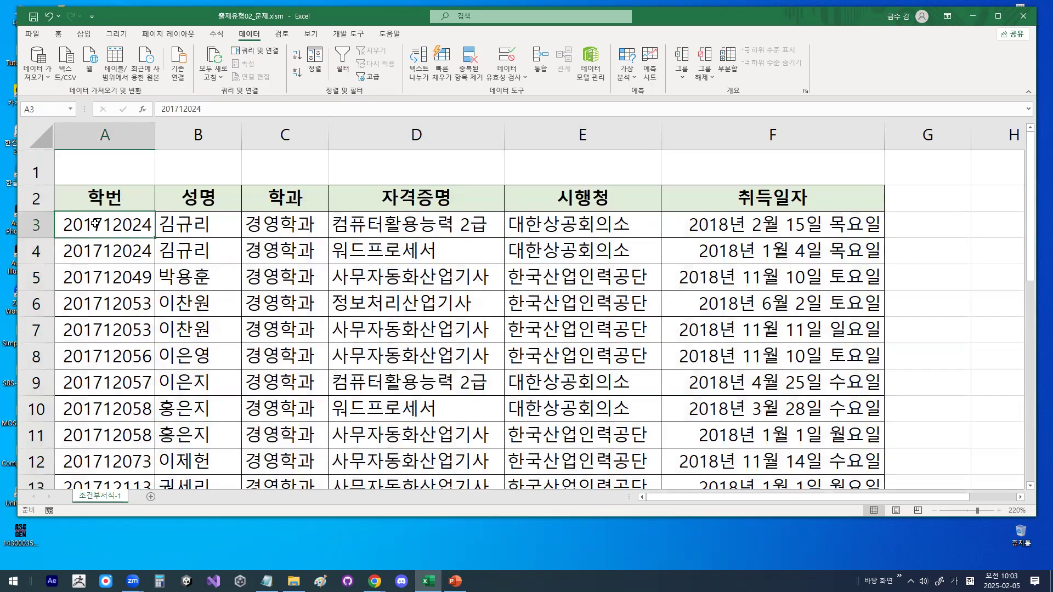
{"action": "left_click_drag", "start_coordinate": [96, 223], "coordinate": [808, 227]}
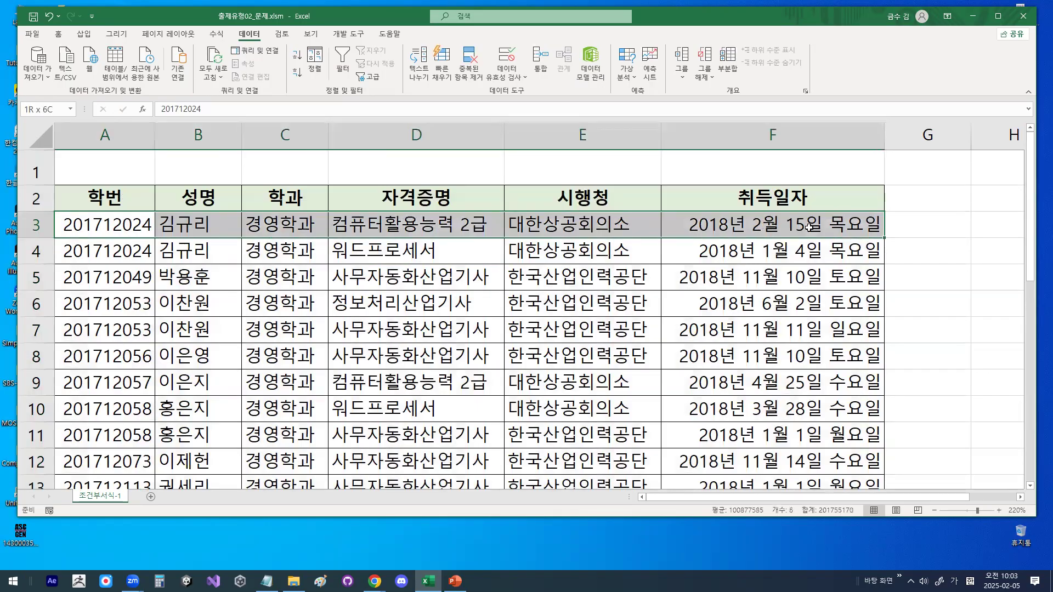
Write "C + S +" and a downward arrow over the sheet with the screen pen, and erase the drawing.
{"action": "mouse_move", "coordinate": [443, 283]}
{"action": "left_mouse_down"}
{"action": "mouse_move", "coordinate": [433, 267]}
{"action": "mouse_move", "coordinate": [424, 366]}
{"action": "mouse_move", "coordinate": [440, 360]}
{"action": "left_mouse_up"}
{"action": "left_click_drag", "start_coordinate": [476, 308], "coordinate": [573, 309]}
{"action": "left_click_drag", "start_coordinate": [527, 267], "coordinate": [540, 388]}
{"action": "mouse_move", "coordinate": [682, 290]}
{"action": "left_mouse_down"}
{"action": "mouse_move", "coordinate": [610, 322]}
{"action": "mouse_move", "coordinate": [668, 361]}
{"action": "mouse_move", "coordinate": [600, 355]}
{"action": "left_mouse_up"}
{"action": "left_click_drag", "start_coordinate": [727, 310], "coordinate": [812, 310]}
{"action": "left_click_drag", "start_coordinate": [749, 261], "coordinate": [750, 384]}
{"action": "mouse_move", "coordinate": [923, 245]}
{"action": "left_mouse_down"}
{"action": "mouse_move", "coordinate": [923, 370]}
{"action": "mouse_move", "coordinate": [910, 355]}
{"action": "mouse_move", "coordinate": [958, 323]}
{"action": "left_mouse_up"}
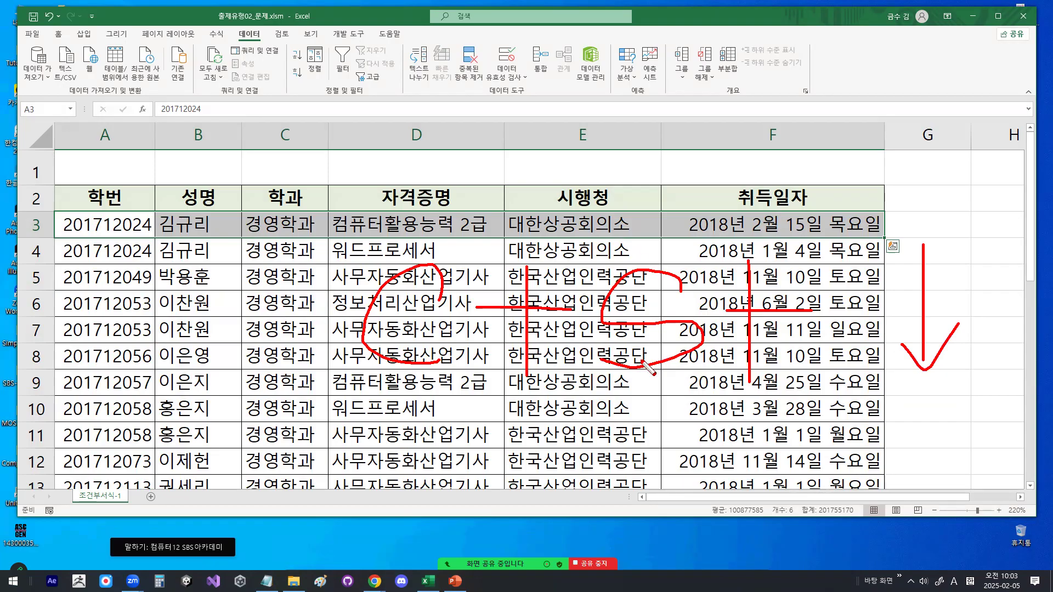
{"action": "key", "text": "Escape"}
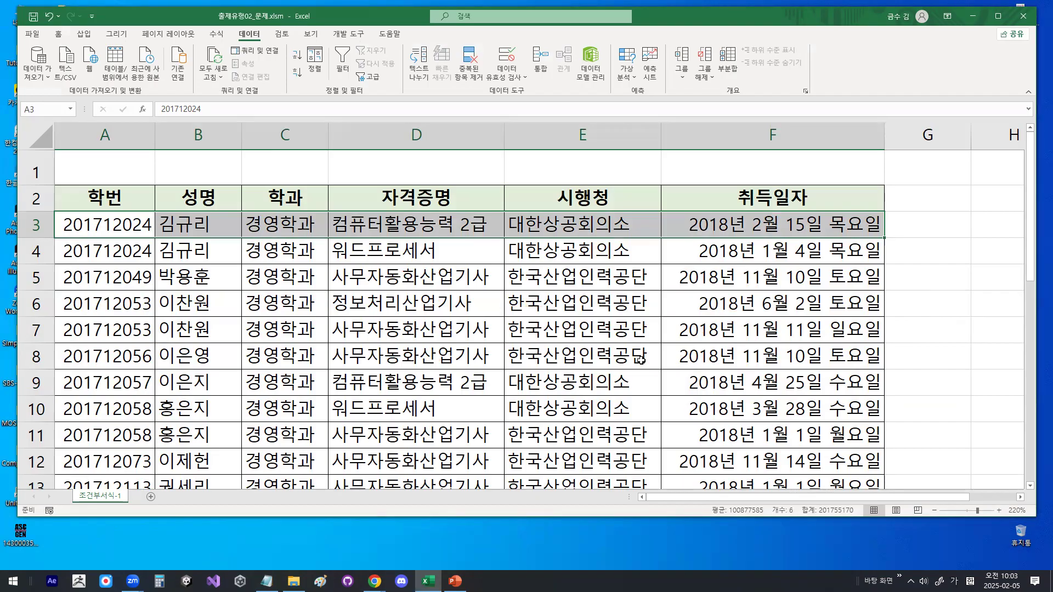
Extend the selection down to the last record, and reselect the whole data range A3:F28 without the header row.
{"action": "key", "text": "ctrl+shift+Down"}
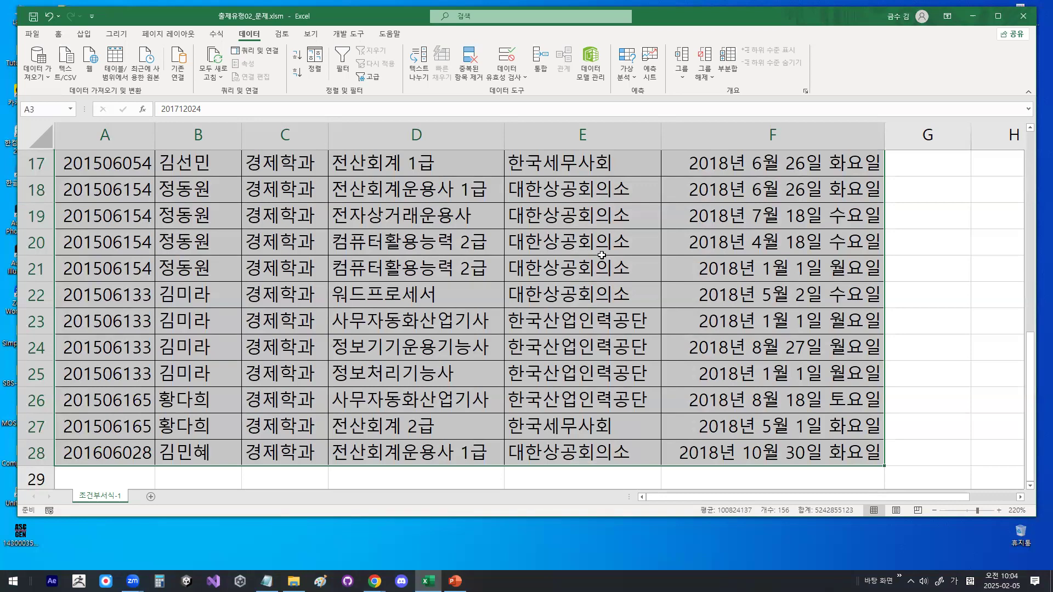
{"action": "scroll", "coordinate": [165, 236], "scroll_direction": "up", "scroll_amount": 5}
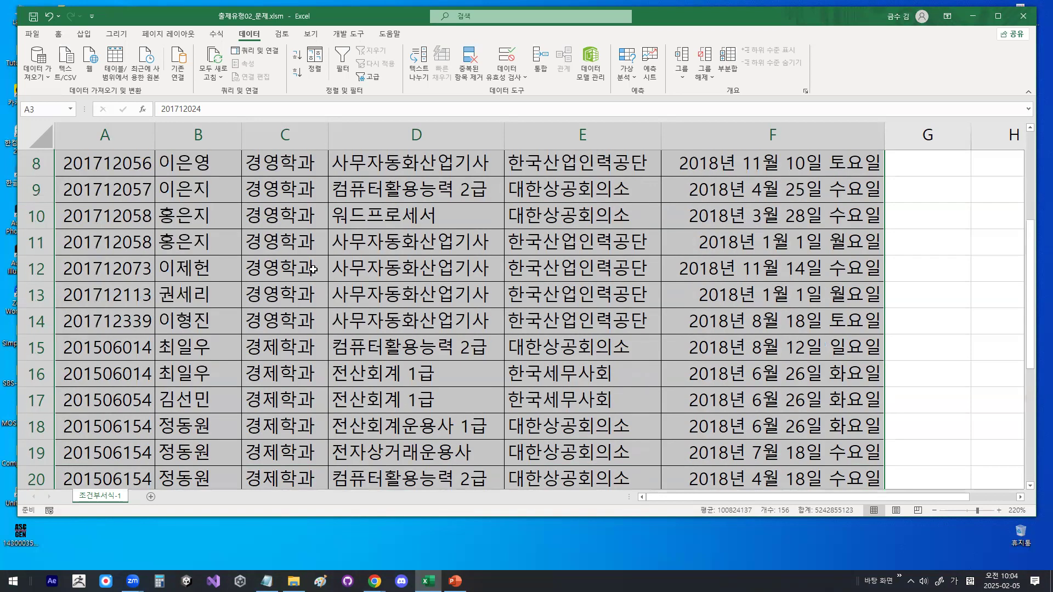
{"action": "left_click_drag", "start_coordinate": [124, 222], "coordinate": [827, 426]}
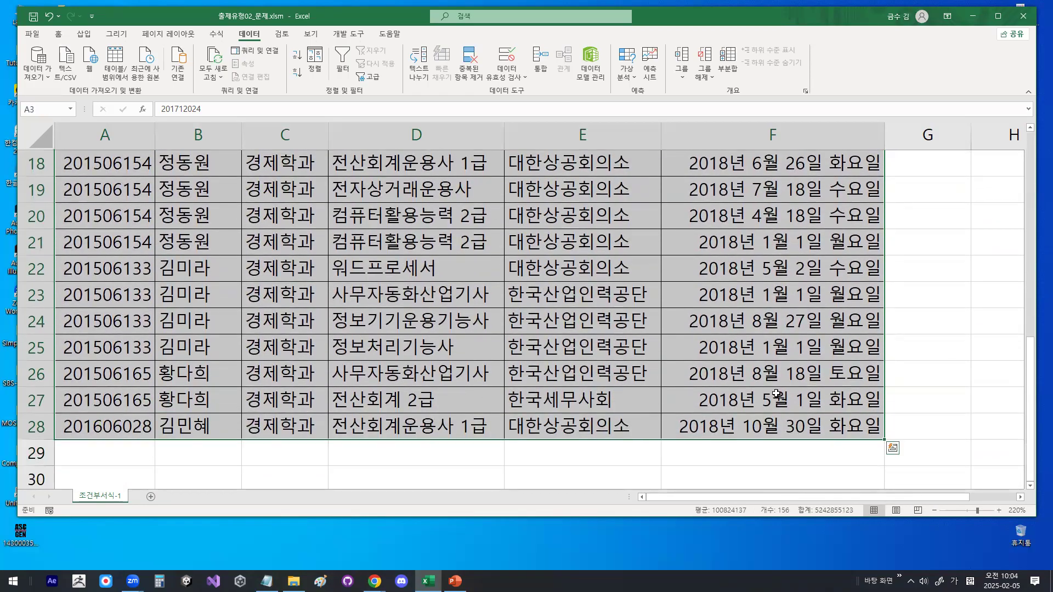
{"action": "scroll", "coordinate": [776, 393], "scroll_direction": "up", "scroll_amount": 6}
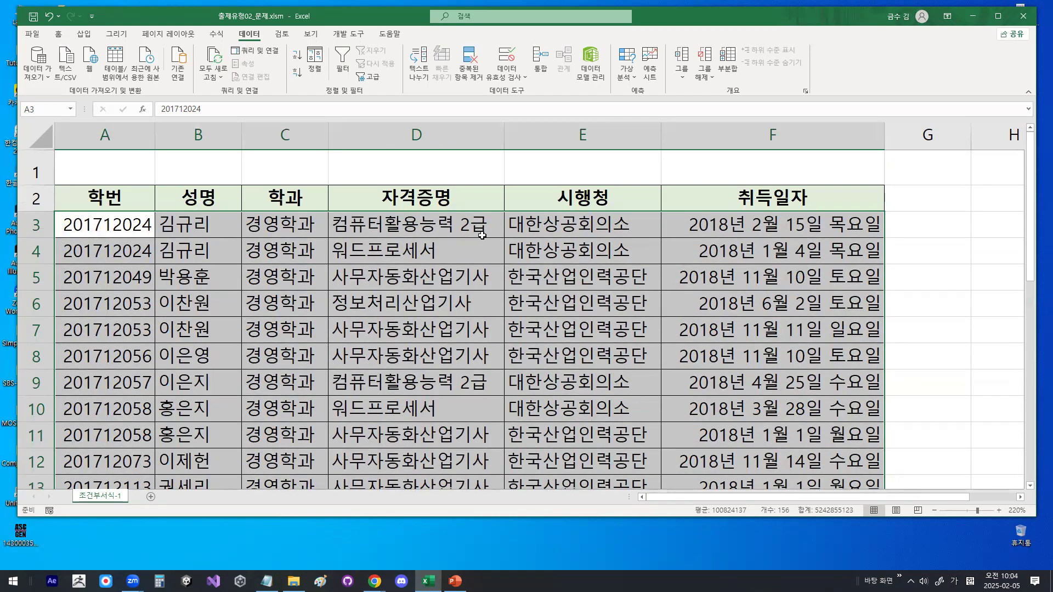
Switch to the Notepad notes and review 스타일 그룹 and 조건부서식 in item 2 of the work order.
{"action": "left_click", "coordinate": [267, 581]}
{"action": "left_click_drag", "start_coordinate": [101, 320], "coordinate": [311, 320]}
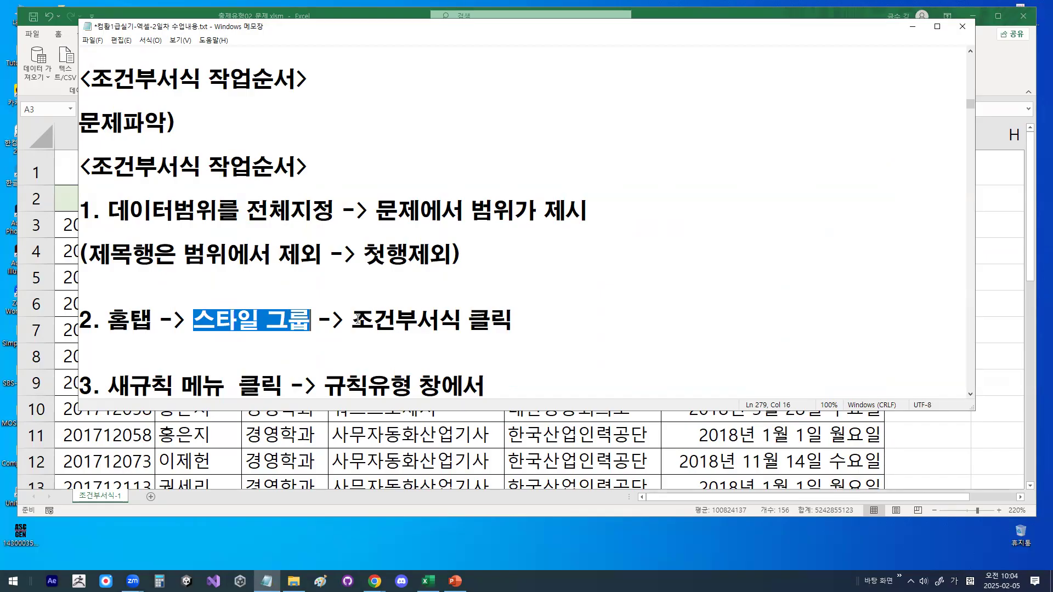
{"action": "double_click", "coordinate": [357, 320]}
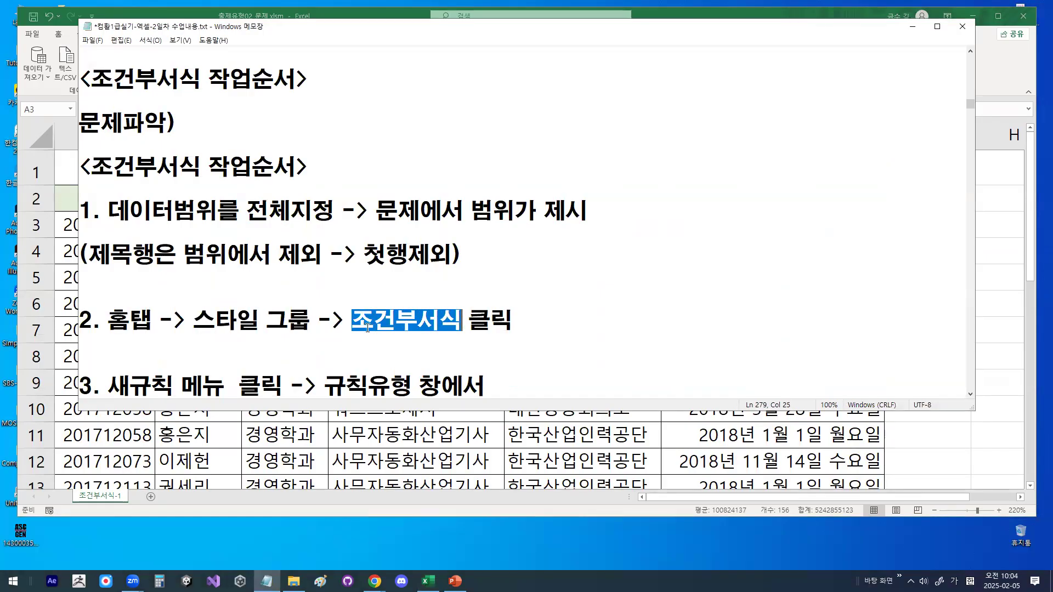
Review items 2 and 3 of the notes, highlighting 조건부서식 클릭, 새규칙 메뉴 클릭 and the rule type 수식을 사용하여 서식을 지정할 셀 결정.
{"action": "left_click_drag", "start_coordinate": [367, 328], "coordinate": [512, 320]}
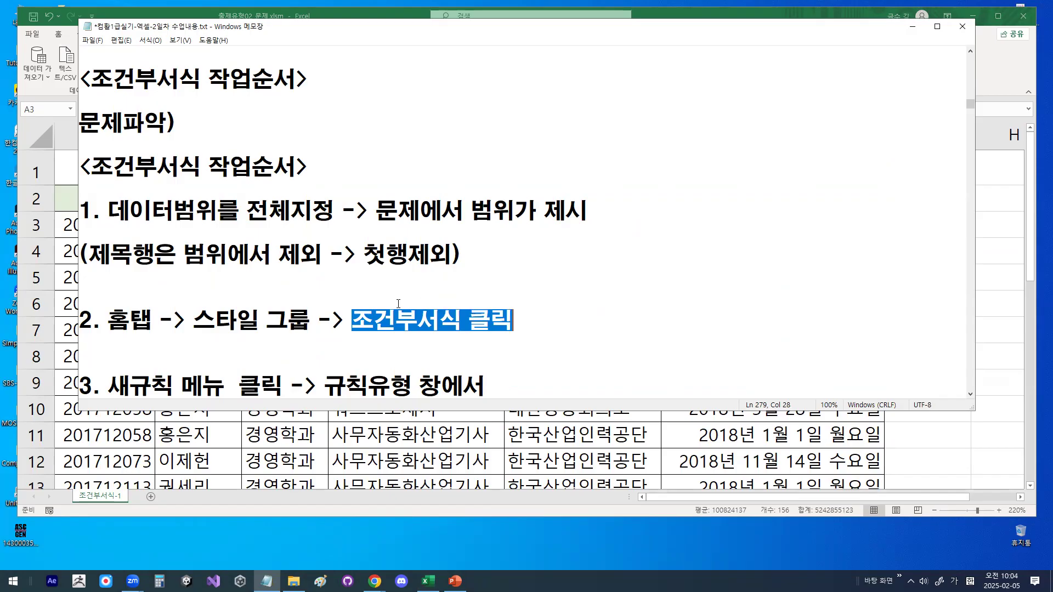
{"action": "scroll", "coordinate": [399, 303], "scroll_direction": "down", "scroll_amount": 1}
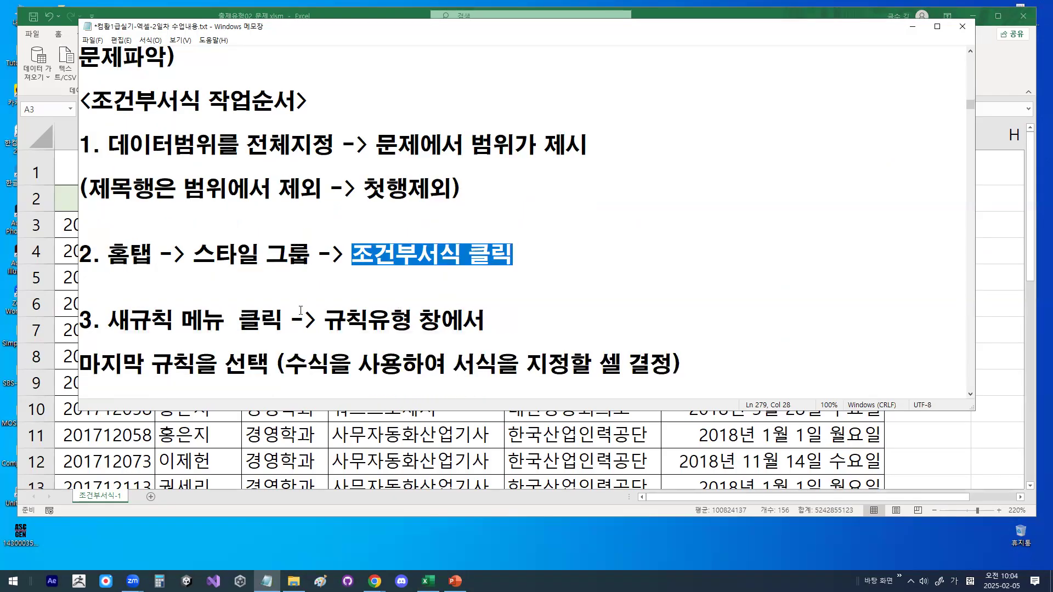
{"action": "left_click_drag", "start_coordinate": [109, 318], "coordinate": [289, 317]}
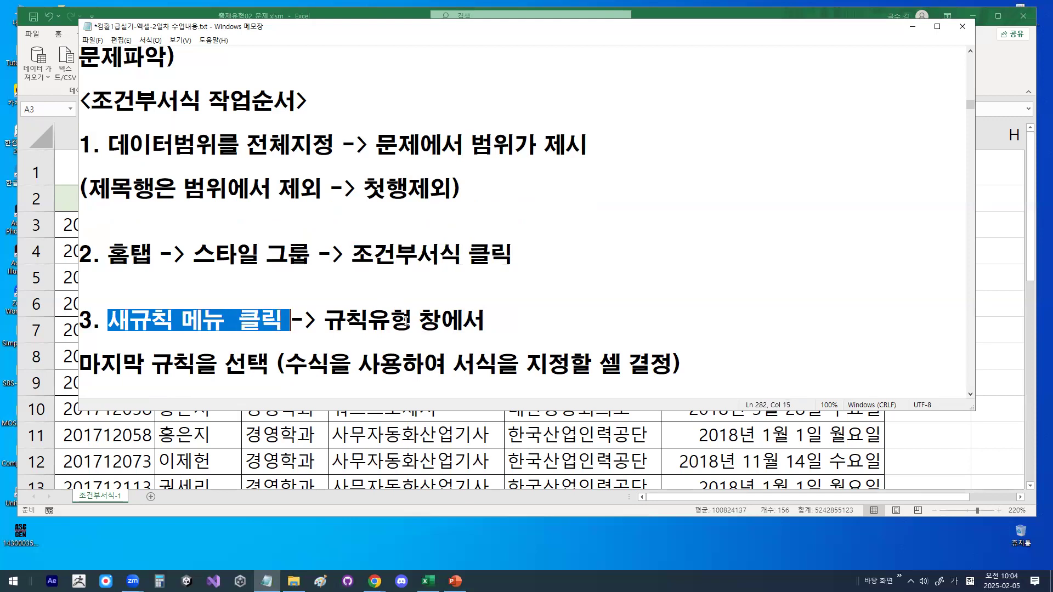
{"action": "left_click_drag", "start_coordinate": [285, 365], "coordinate": [393, 366]}
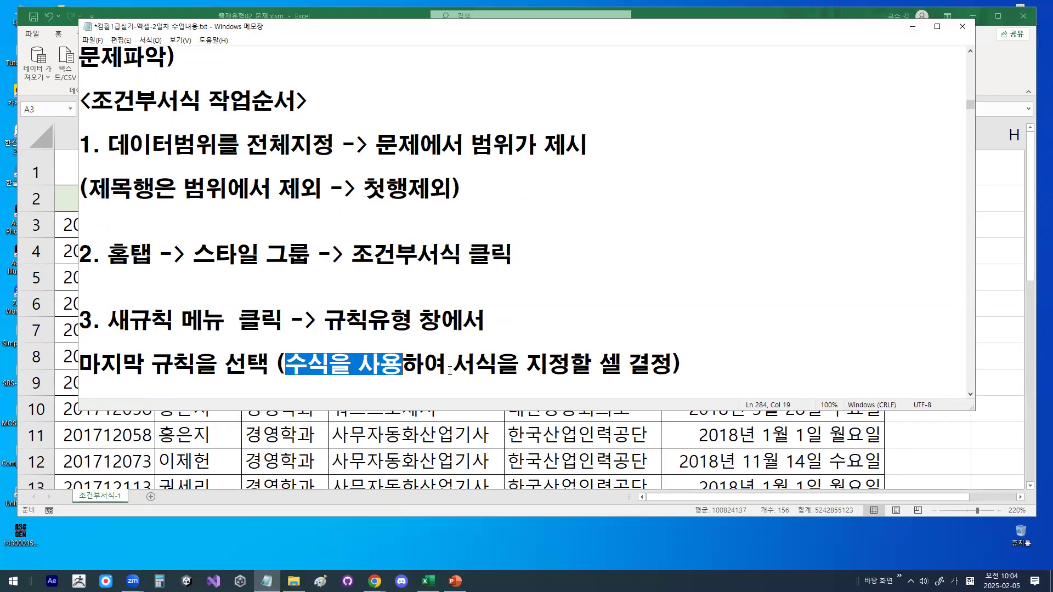
{"action": "left_click_drag", "start_coordinate": [286, 366], "coordinate": [581, 371]}
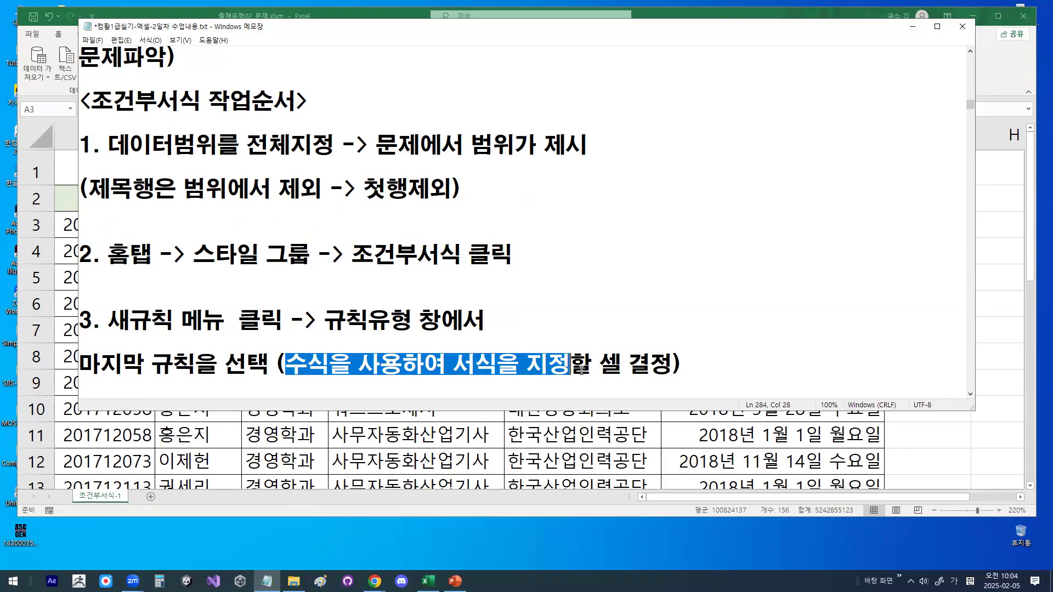
{"action": "left_click_drag", "start_coordinate": [276, 365], "coordinate": [409, 364]}
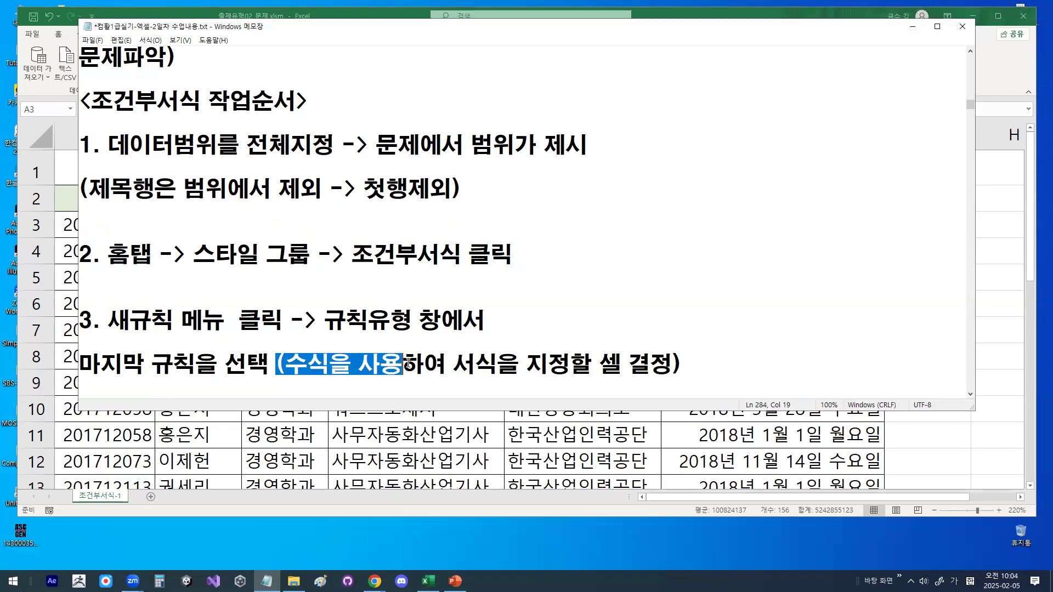
{"action": "left_click_drag", "start_coordinate": [286, 365], "coordinate": [686, 386]}
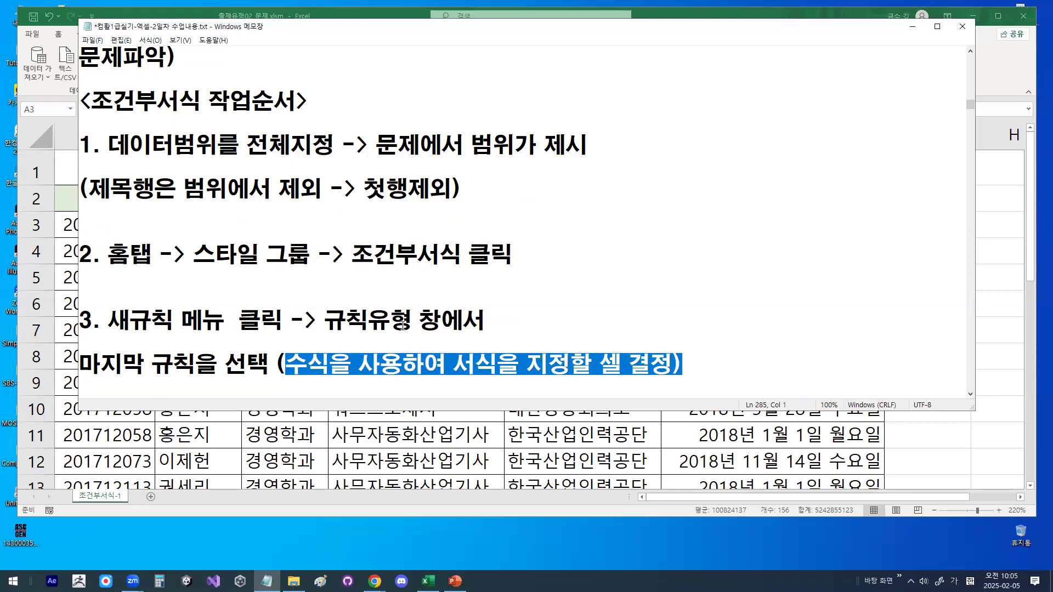
Highlight 수식을 입력 in item 4 of the notes, and minimize the notes to return to the Excel worksheet.
{"action": "scroll", "coordinate": [403, 326], "scroll_direction": "down", "scroll_amount": 1}
{"action": "left_click_drag", "start_coordinate": [108, 363], "coordinate": [375, 367]}
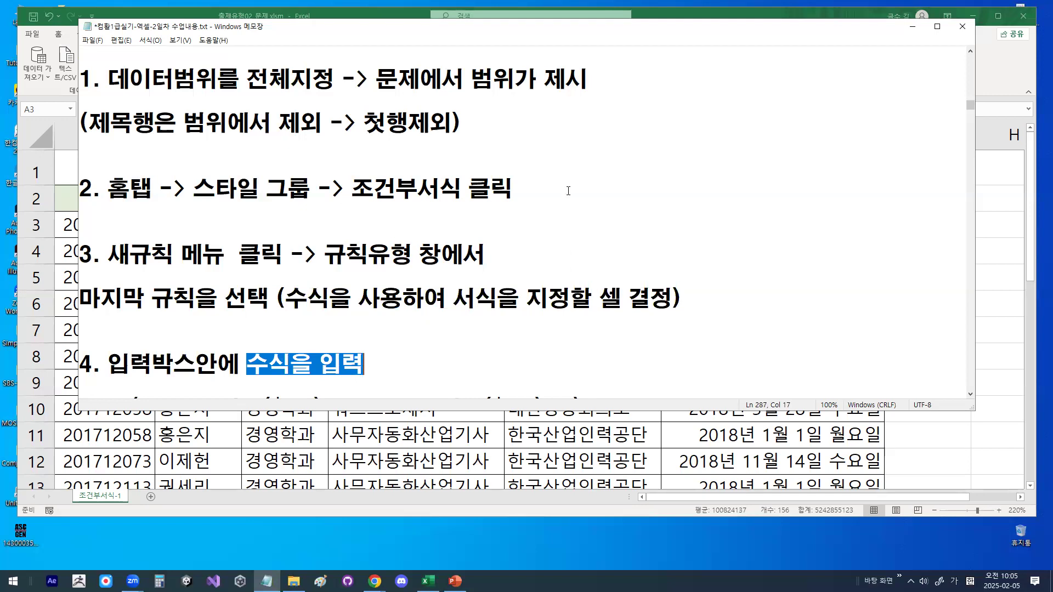
{"action": "left_click_drag", "start_coordinate": [109, 362], "coordinate": [130, 362]}
{"action": "left_click_drag", "start_coordinate": [314, 357], "coordinate": [378, 357]}
{"action": "left_click", "coordinate": [444, 244]}
{"action": "left_click", "coordinate": [916, 31]}
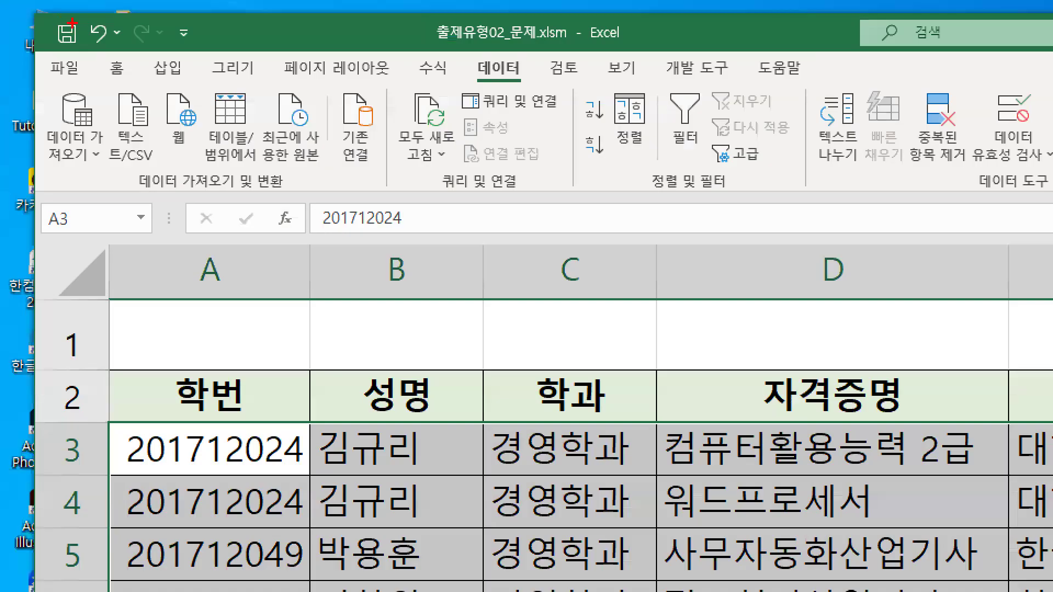
Open a new conditional formatting rule for the selected data range, and reposition the rule dialog.
{"action": "left_click", "coordinate": [117, 69]}
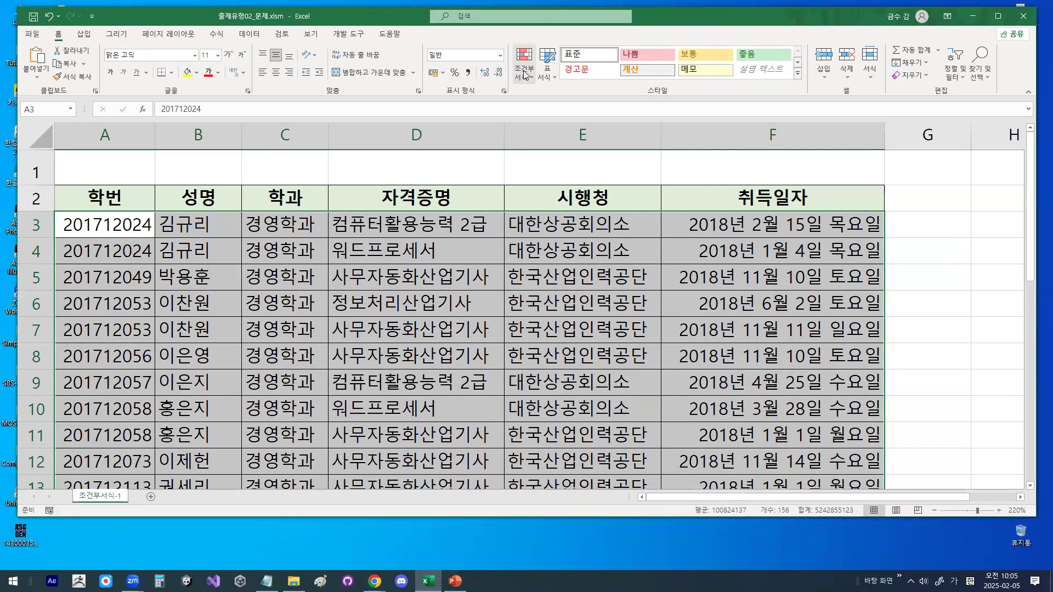
{"action": "left_click", "coordinate": [475, 159]}
{"action": "left_click", "coordinate": [532, 81]}
{"action": "left_click", "coordinate": [548, 228]}
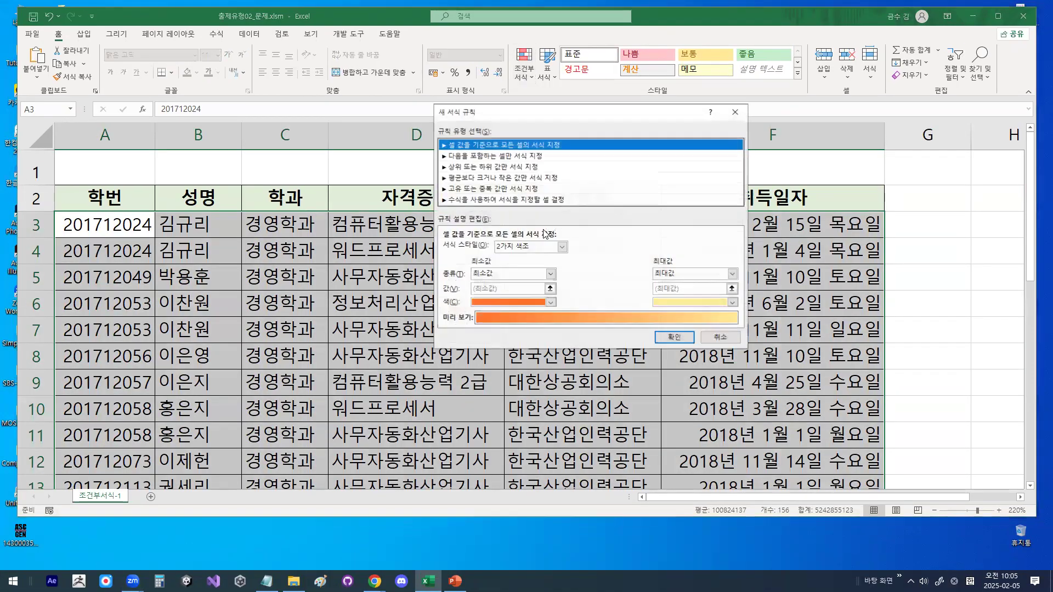
{"action": "left_click_drag", "start_coordinate": [507, 121], "coordinate": [491, 144]}
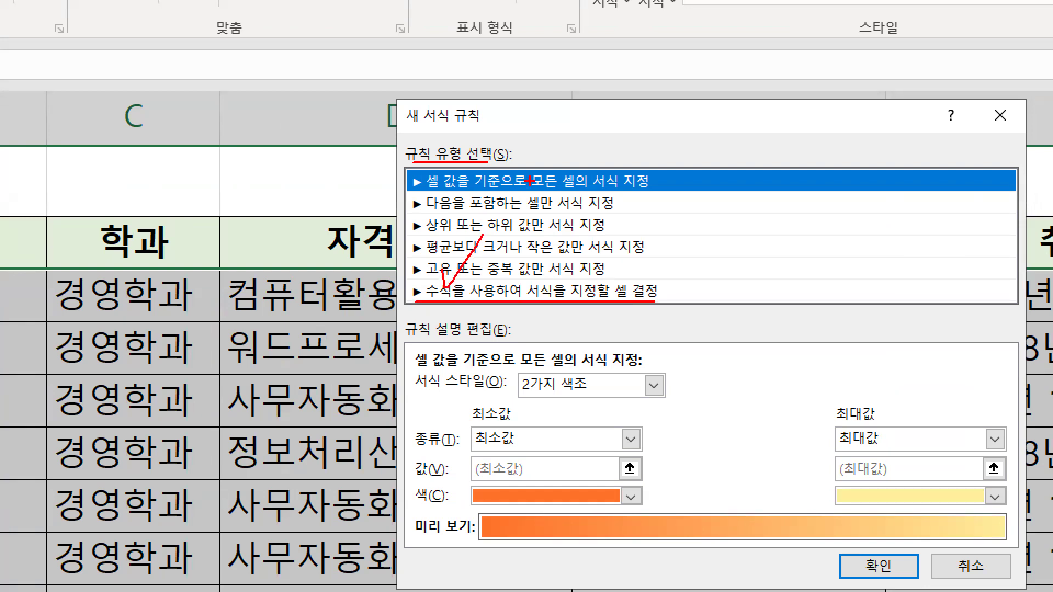
Cross out the default rule settings with the screen pen, erase the marks, and choose the rule type 수식을 사용하여 서식을 지정할 셀 결정.
{"action": "left_click_drag", "start_coordinate": [694, 345], "coordinate": [509, 535]}
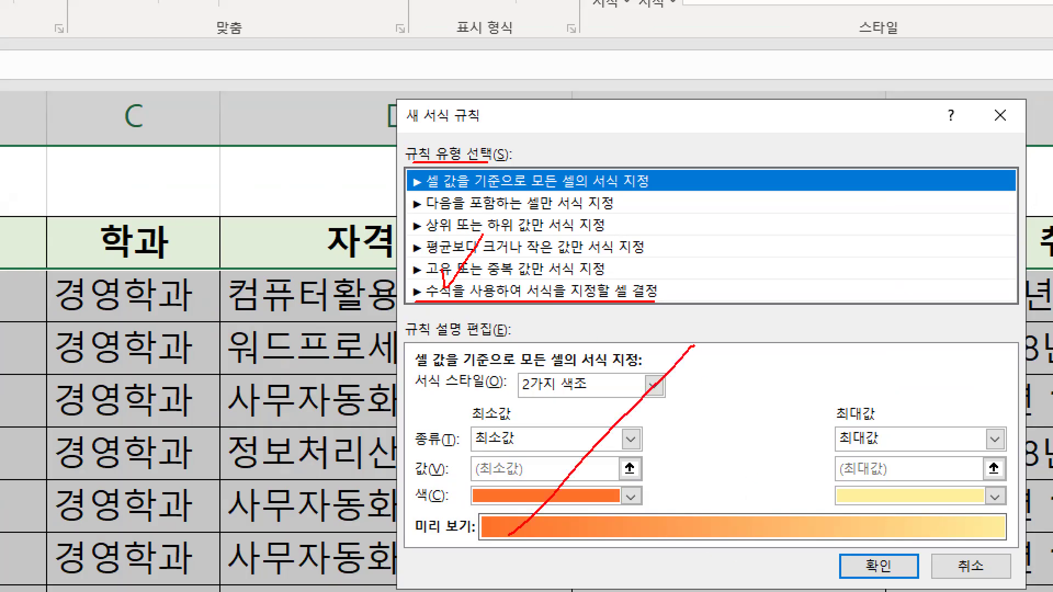
{"action": "left_click_drag", "start_coordinate": [528, 357], "coordinate": [741, 546]}
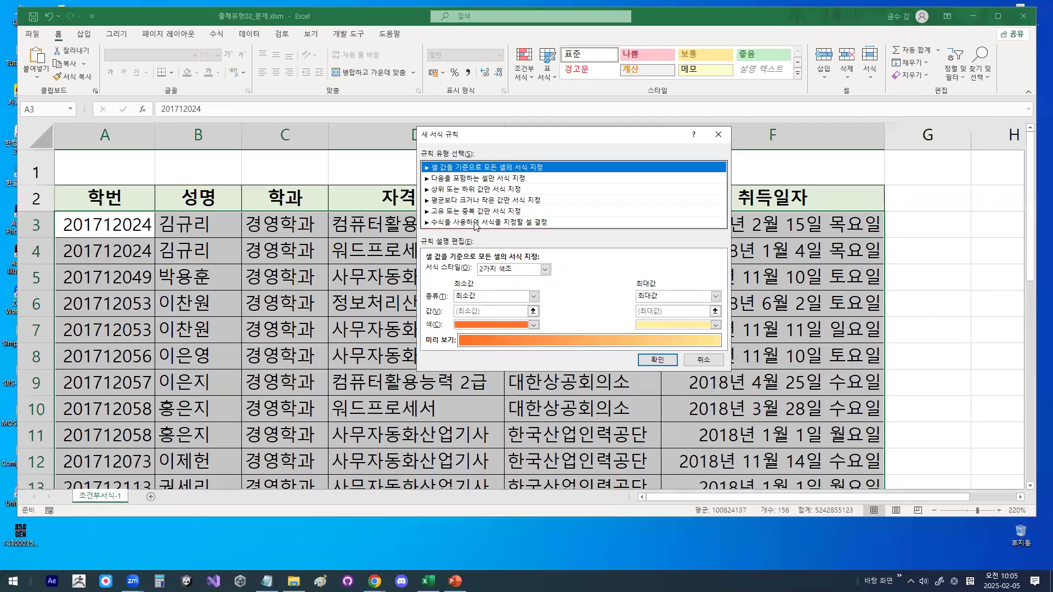
{"action": "left_click", "coordinate": [513, 288]}
Circle and tick the empty formula box with the screen pen, and begin the rule formula with =OR(WEEKDAY(.
{"action": "mouse_move", "coordinate": [440, 279]}
{"action": "left_mouse_down"}
{"action": "mouse_move", "coordinate": [425, 266]}
{"action": "mouse_move", "coordinate": [436, 261]}
{"action": "mouse_move", "coordinate": [439, 285]}
{"action": "left_mouse_up"}
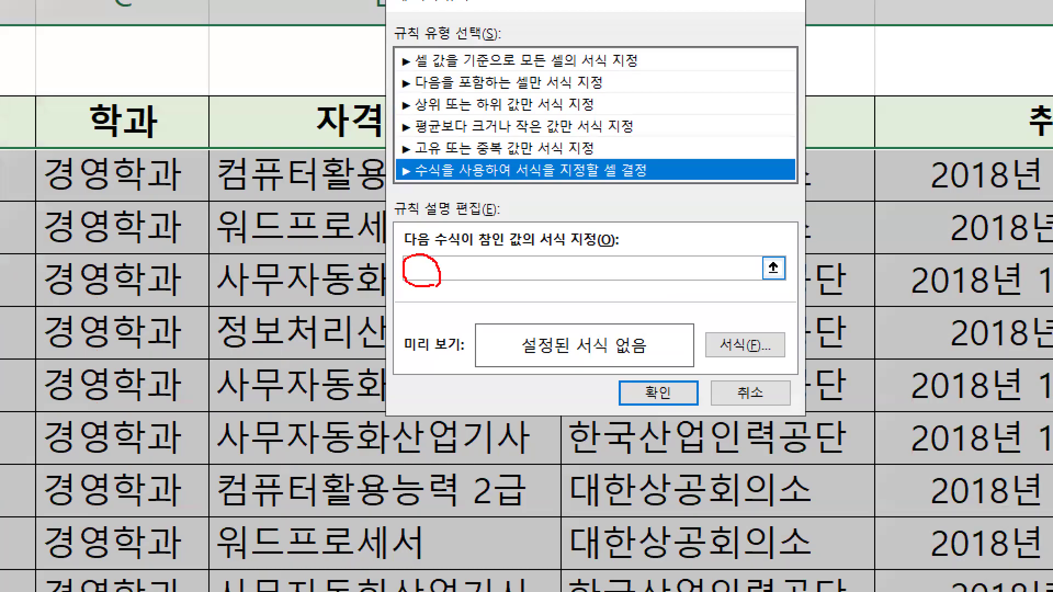
{"action": "left_click_drag", "start_coordinate": [396, 252], "coordinate": [444, 213]}
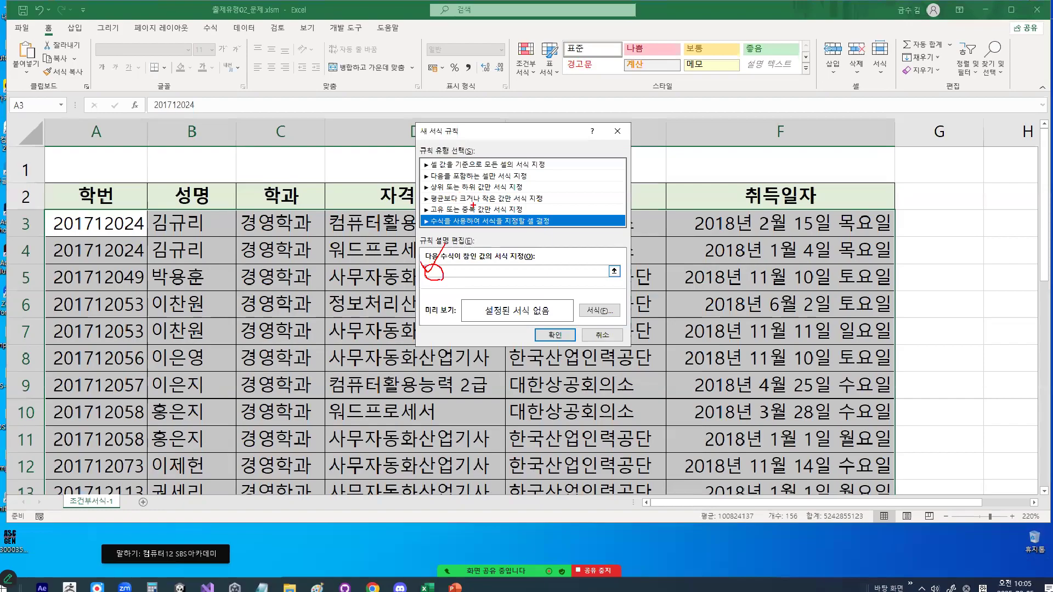
{"action": "left_click", "coordinate": [450, 274]}
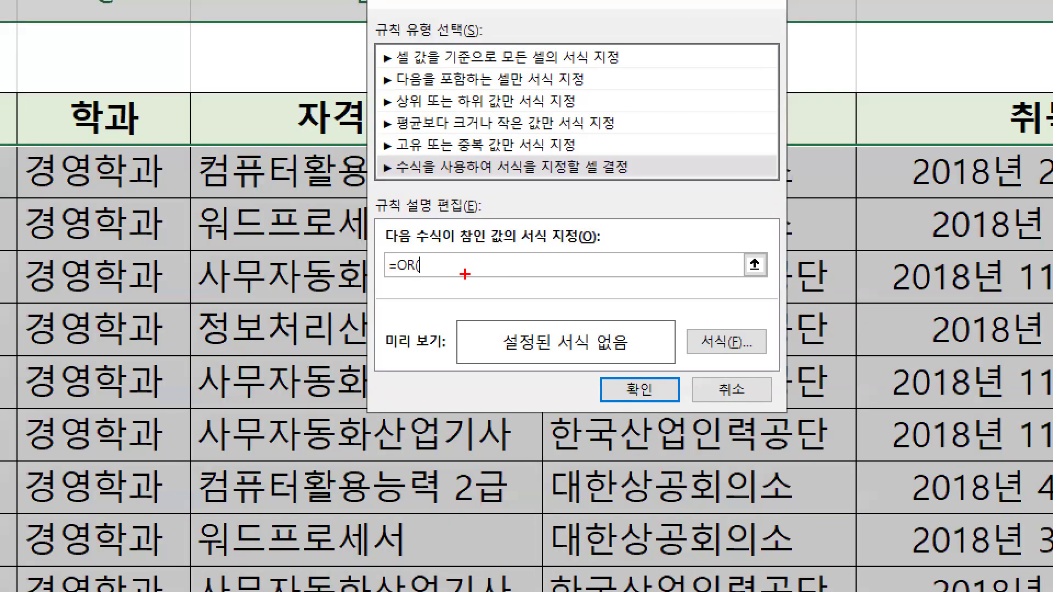
{"action": "mouse_move", "coordinate": [465, 273]}
{"action": "left_mouse_down"}
{"action": "mouse_move", "coordinate": [431, 276]}
{"action": "mouse_move", "coordinate": [476, 247]}
{"action": "mouse_move", "coordinate": [477, 267]}
{"action": "left_mouse_up"}
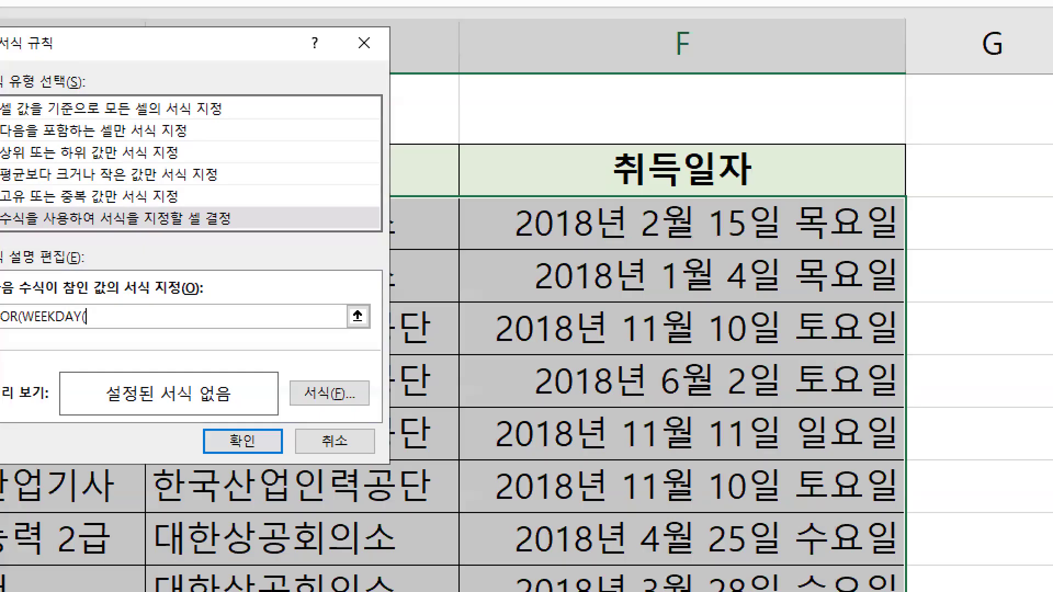
Circle the day in the first 취득일자 date with the screen pen, erase it, and insert cell F3 as the WEEKDAY argument.
{"action": "mouse_move", "coordinate": [779, 217]}
{"action": "left_mouse_down"}
{"action": "mouse_move", "coordinate": [792, 220]}
{"action": "mouse_move", "coordinate": [805, 203]}
{"action": "mouse_move", "coordinate": [677, 230]}
{"action": "mouse_move", "coordinate": [753, 233]}
{"action": "mouse_move", "coordinate": [746, 245]}
{"action": "mouse_move", "coordinate": [708, 233]}
{"action": "left_mouse_up"}
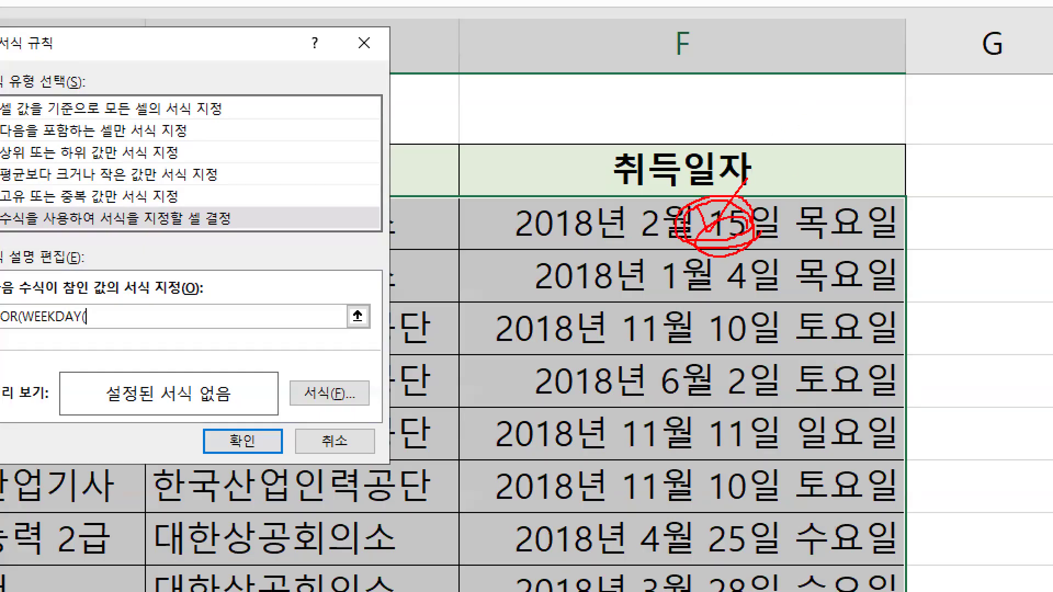
{"action": "key", "text": "Escape"}
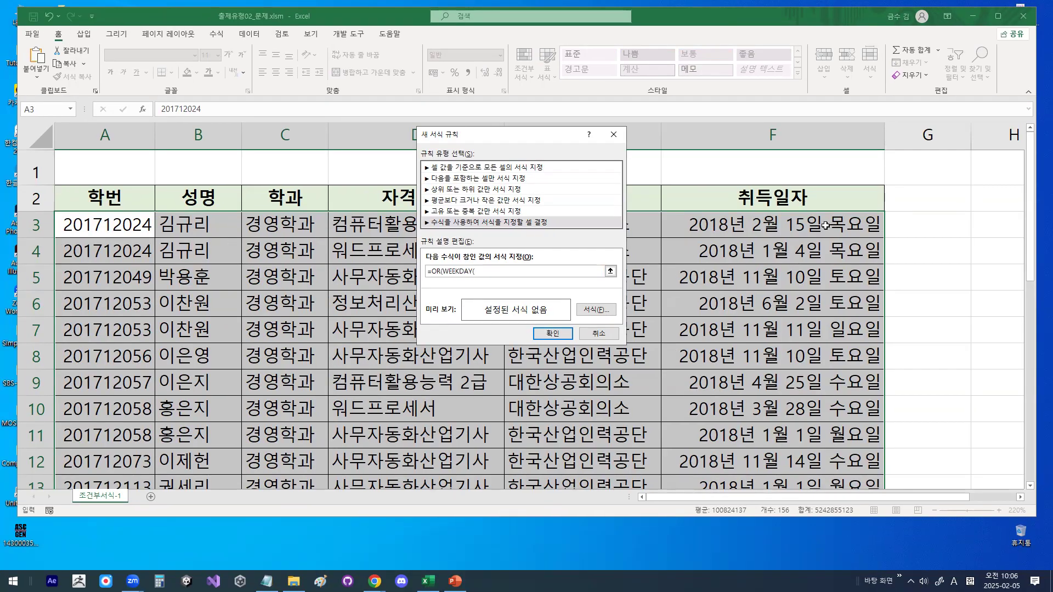
{"action": "left_click", "coordinate": [804, 223]}
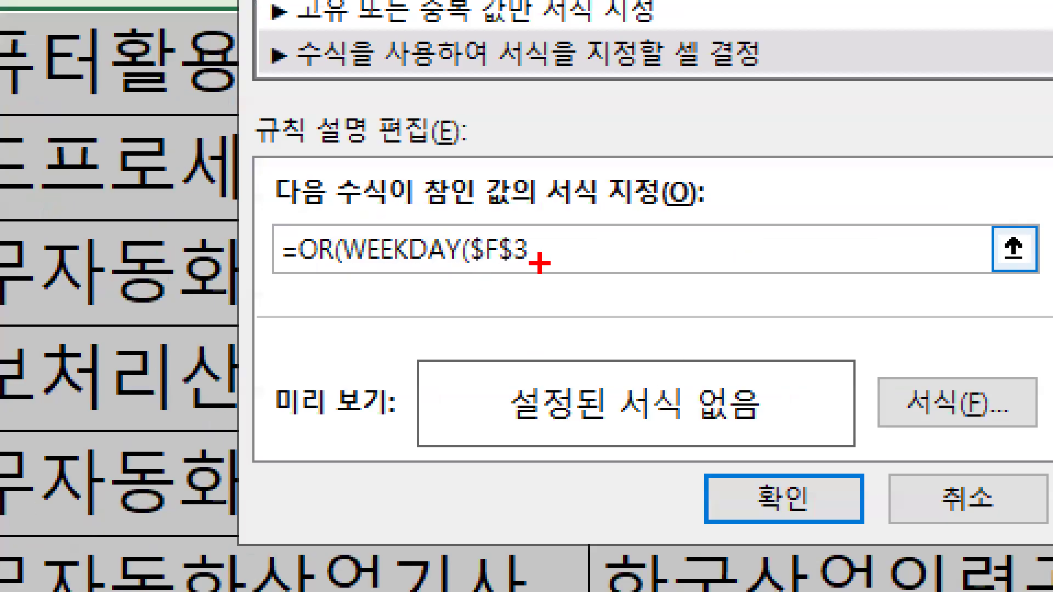
Circle the $F$3 reference and draw a downward arrow with the screen pen, and erase the drawing.
{"action": "left_click_drag", "start_coordinate": [476, 272], "coordinate": [491, 275]}
{"action": "left_click_drag", "start_coordinate": [497, 215], "coordinate": [527, 250]}
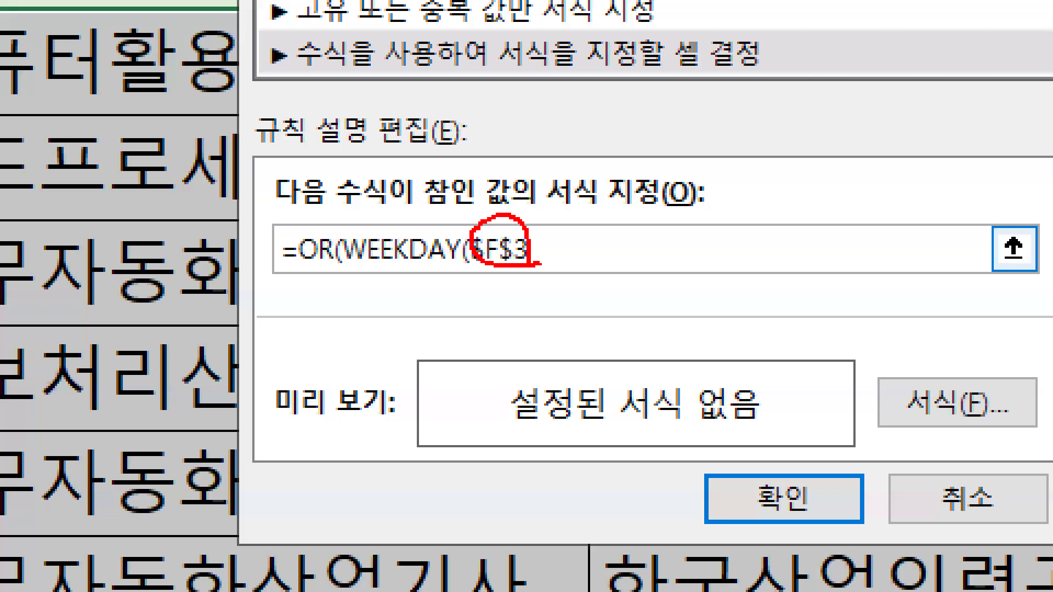
{"action": "left_click_drag", "start_coordinate": [735, 193], "coordinate": [736, 337]}
{"action": "mouse_move", "coordinate": [719, 300]}
{"action": "left_mouse_down"}
{"action": "mouse_move", "coordinate": [738, 339]}
{"action": "mouse_move", "coordinate": [821, 245]}
{"action": "left_mouse_up"}
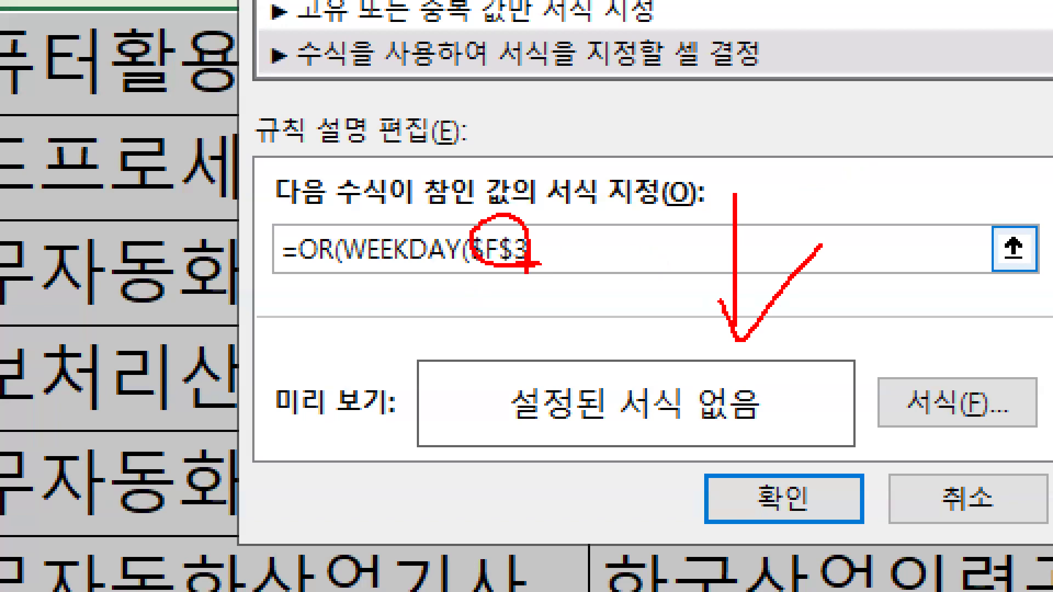
{"action": "key", "text": "Escape"}
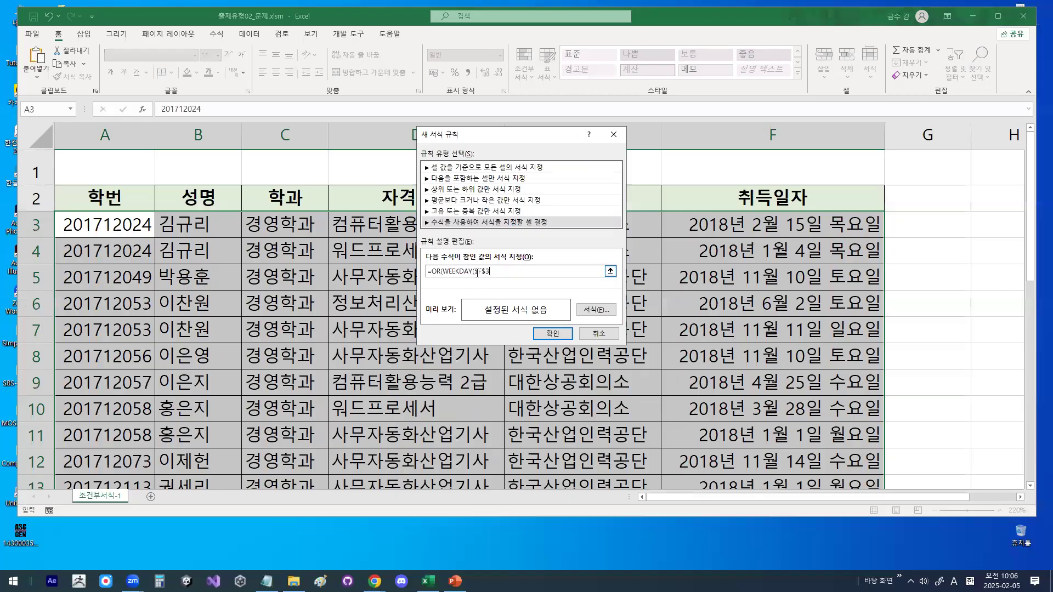
Change the reference to the column-locked $F3 and complete the first condition as WEEKDAY($F3)=7.
{"action": "key", "text": "F4"}
{"action": "key", "text": "F4"}
{"action": "key", "text": "ctrl+1"}
{"action": "scroll", "coordinate": [500, 269], "scroll_direction": "up", "scroll_amount": 1}
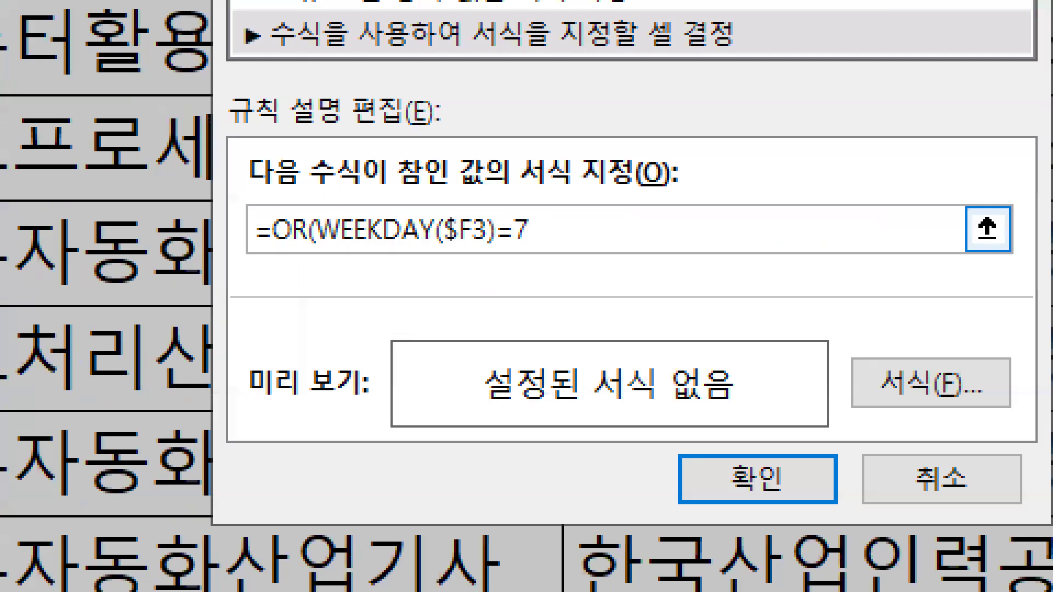
Underline and tick the first WEEKDAY condition with the screen pen, erase the marks, and add a comma after the condition.
{"action": "left_click_drag", "start_coordinate": [497, 231], "coordinate": [514, 217]}
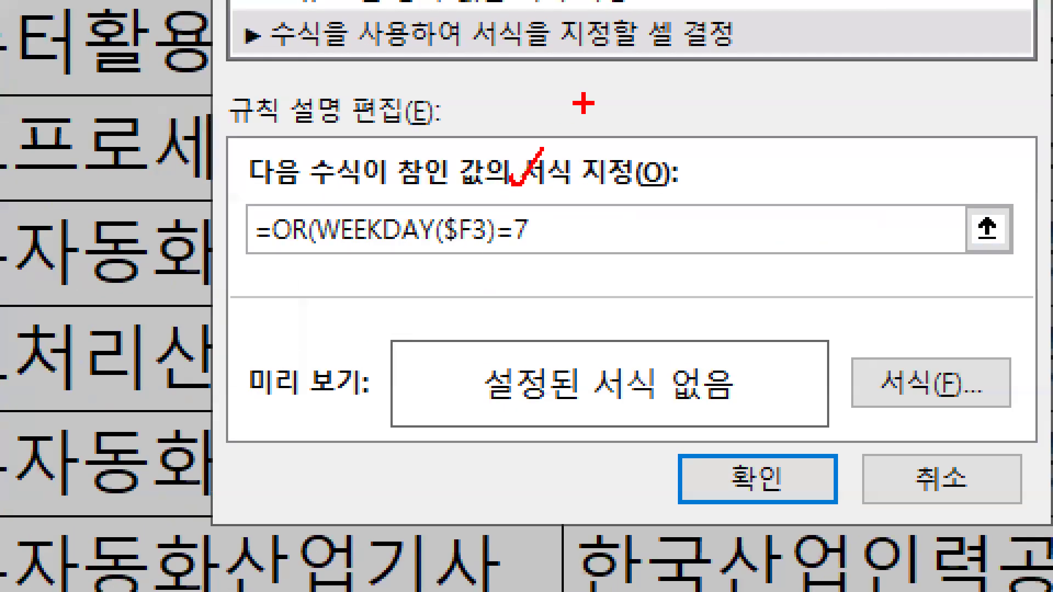
{"action": "left_click_drag", "start_coordinate": [324, 254], "coordinate": [494, 254]}
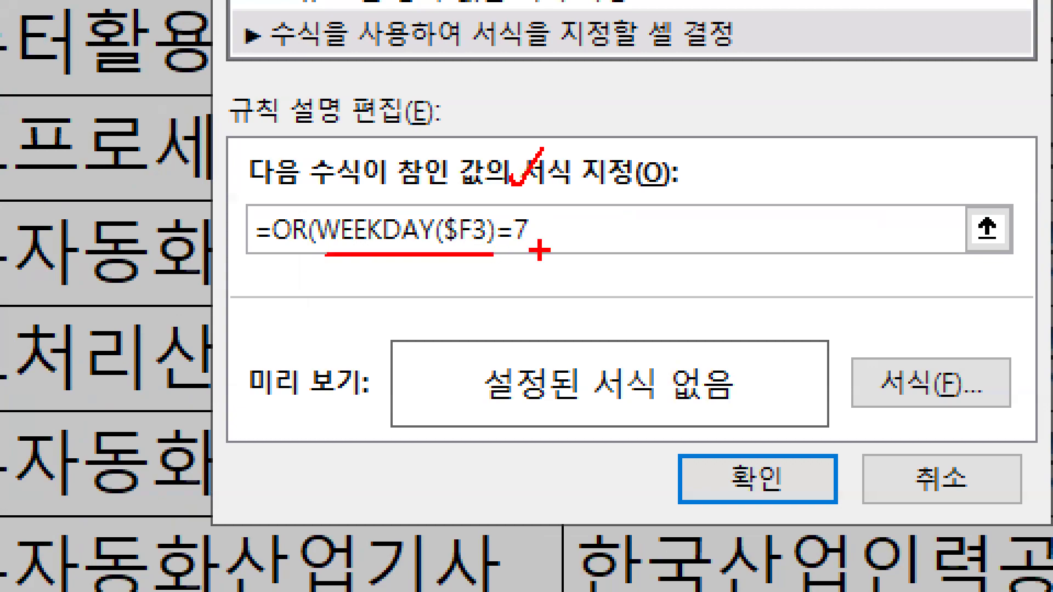
{"action": "key", "text": "Escape"}
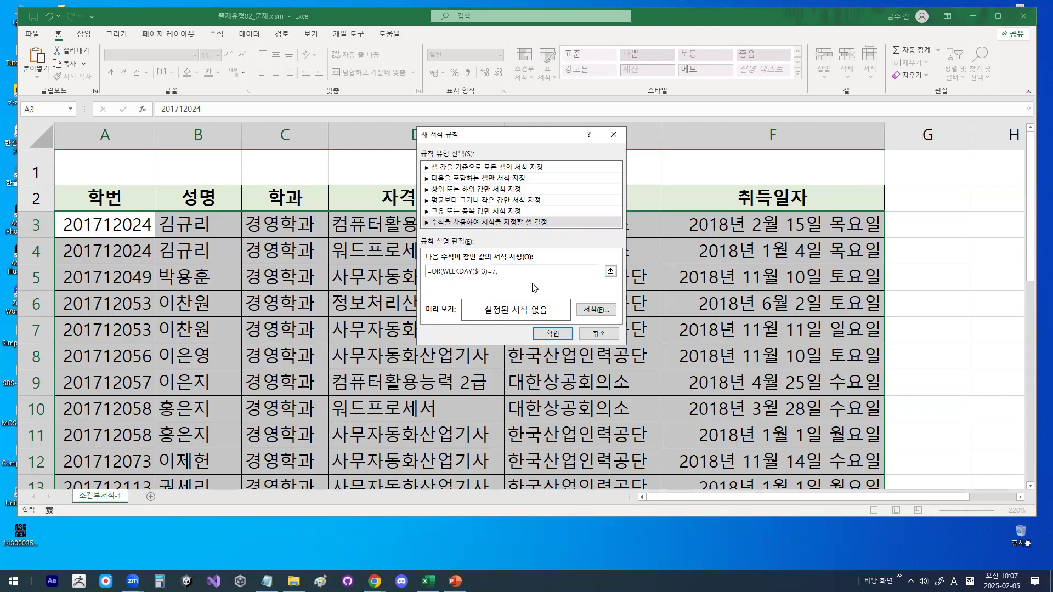
{"action": "key", "text": "ctrl+1"}
{"action": "left_click", "coordinate": [470, 278]}
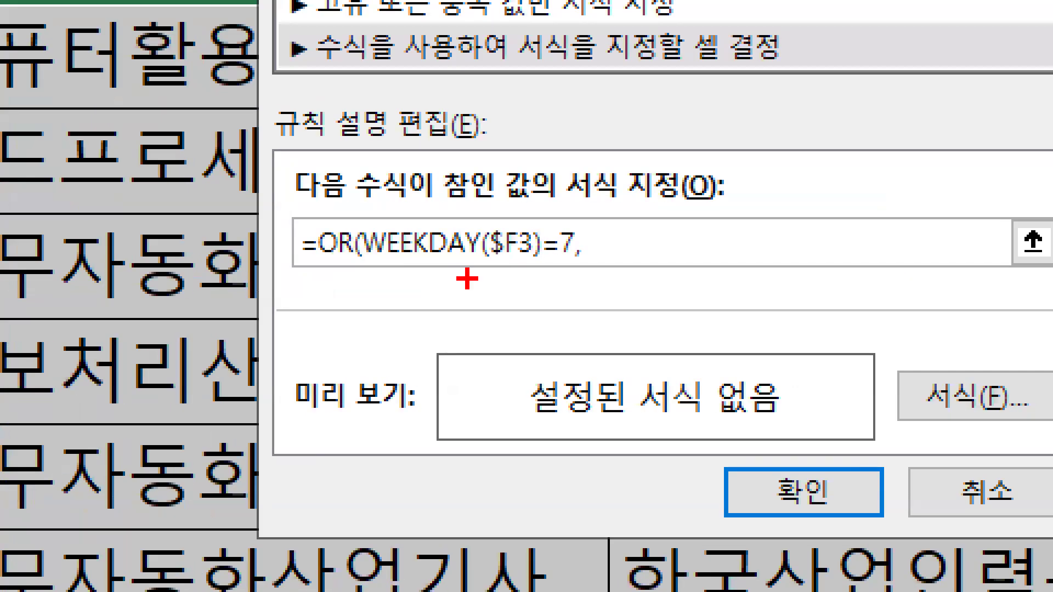
{"action": "left_click_drag", "start_coordinate": [423, 268], "coordinate": [549, 257]}
{"action": "mouse_move", "coordinate": [562, 187]}
{"action": "left_mouse_down"}
{"action": "mouse_move", "coordinate": [562, 197]}
{"action": "mouse_move", "coordinate": [626, 140]}
{"action": "left_mouse_up"}
{"action": "key", "text": "Escape"}
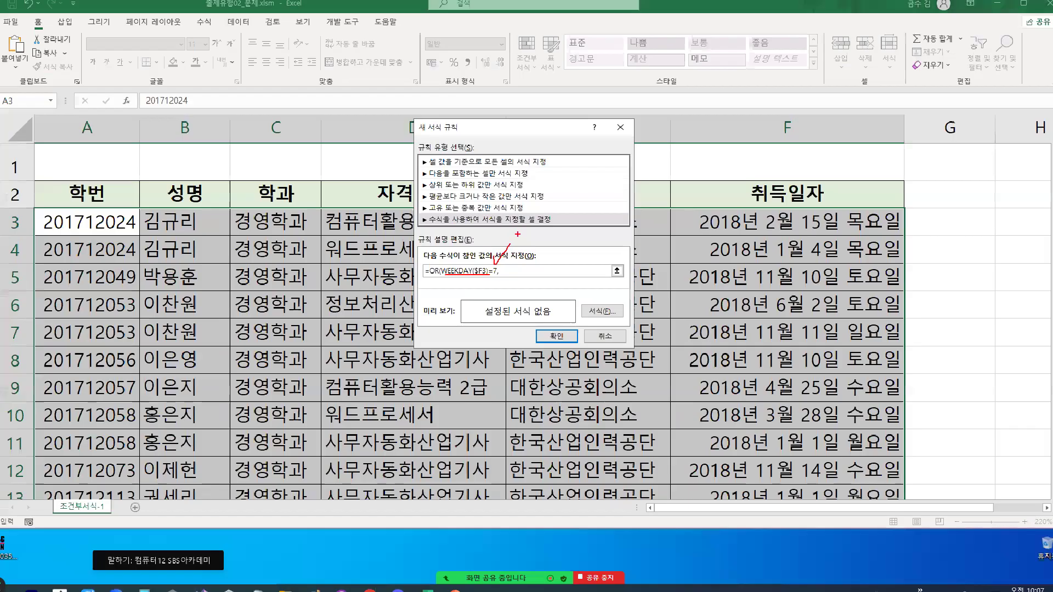
Duplicate the condition WEEKDAY($F3)=7 as the second OR argument, and delete the extra opening parenthesis before it.
{"action": "left_click_drag", "start_coordinate": [442, 271], "coordinate": [496, 270]}
{"action": "type", "text": ","}
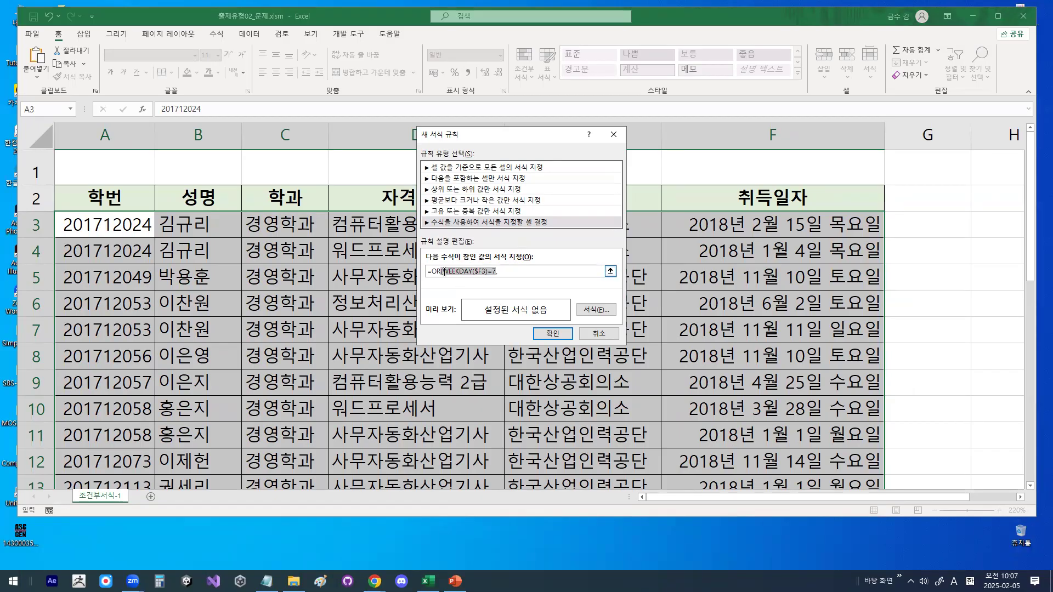
{"action": "left_click_drag", "start_coordinate": [442, 271], "coordinate": [498, 270]}
{"action": "left_click", "coordinate": [522, 273]}
{"action": "key", "text": "ctrl+v"}
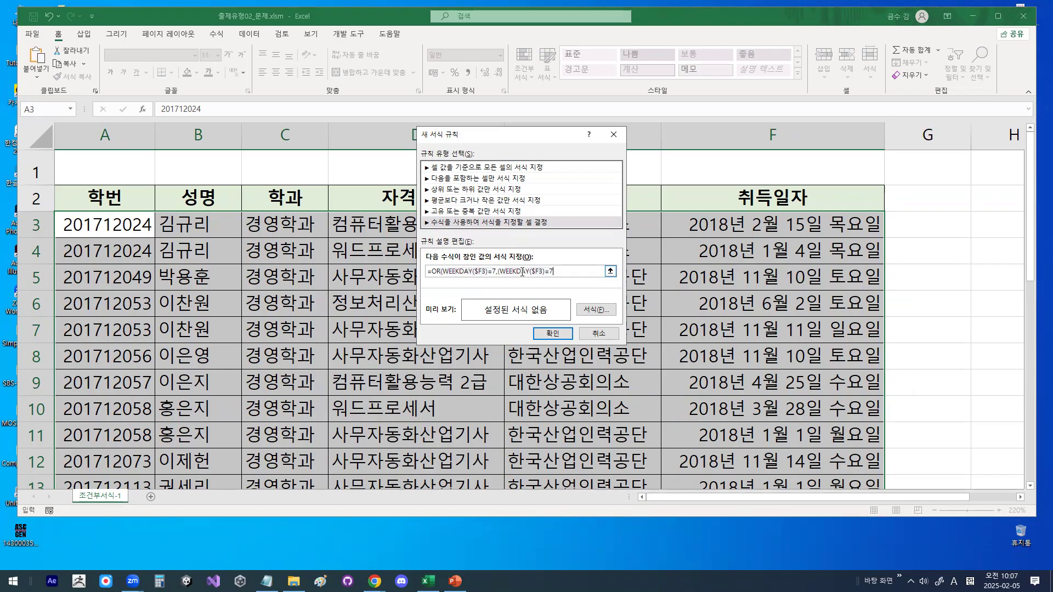
{"action": "left_click", "coordinate": [500, 271]}
{"action": "key", "text": "BackSpace"}
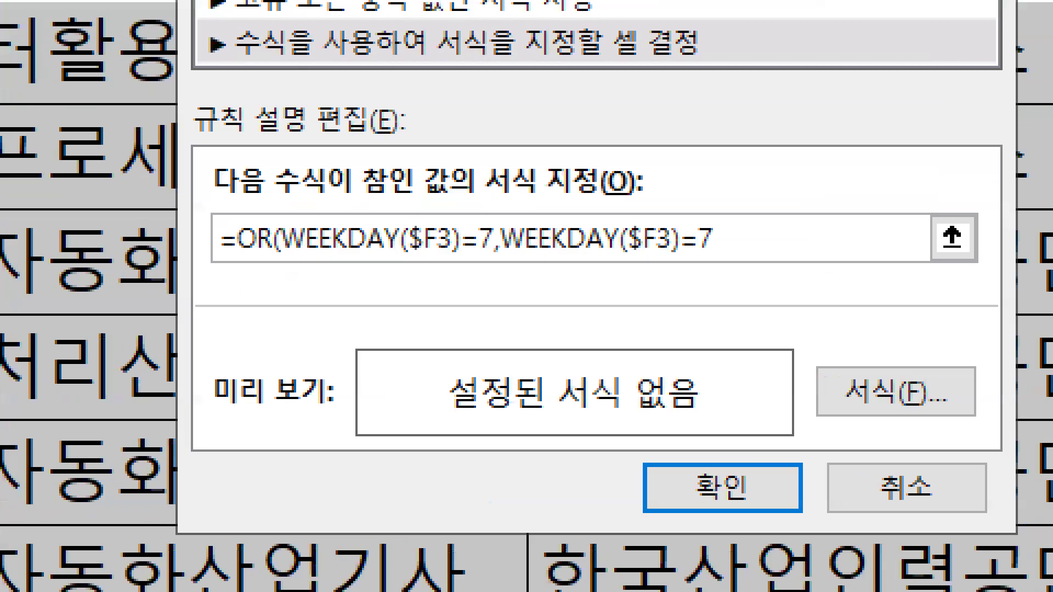
Mark the OR function, the separating comma and the second WEEKDAY condition with the screen pen, and erase the marks.
{"action": "left_click", "coordinate": [408, 276]}
{"action": "mouse_move", "coordinate": [357, 262]}
{"action": "left_mouse_down"}
{"action": "mouse_move", "coordinate": [344, 264]}
{"action": "mouse_move", "coordinate": [301, 222]}
{"action": "mouse_move", "coordinate": [339, 249]}
{"action": "left_mouse_up"}
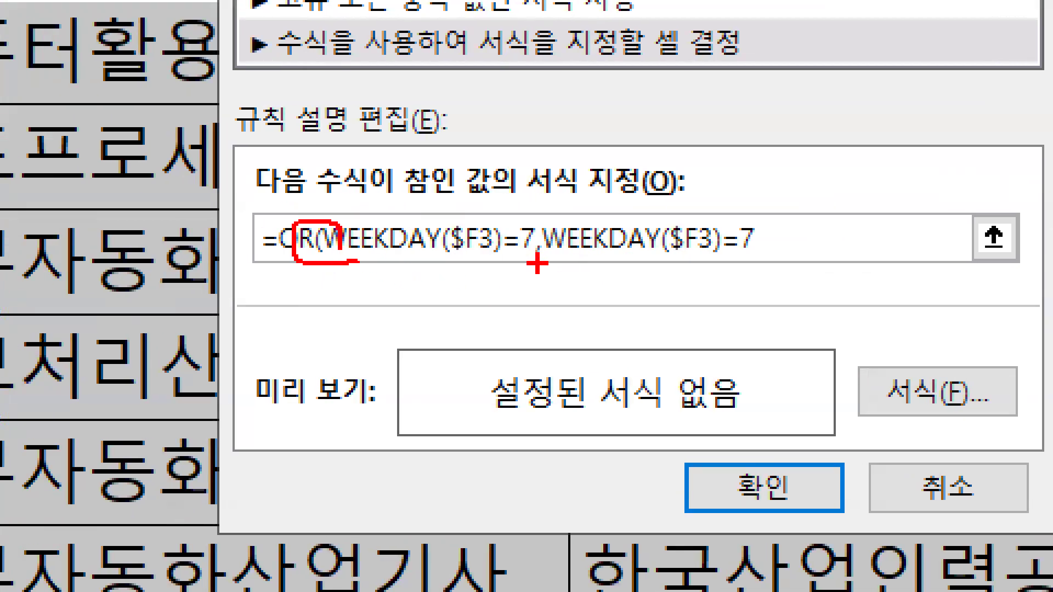
{"action": "left_click_drag", "start_coordinate": [555, 255], "coordinate": [762, 255]}
{"action": "mouse_move", "coordinate": [753, 201]}
{"action": "left_mouse_down"}
{"action": "mouse_move", "coordinate": [753, 213]}
{"action": "mouse_move", "coordinate": [796, 177]}
{"action": "left_mouse_up"}
{"action": "mouse_move", "coordinate": [535, 255]}
{"action": "left_mouse_down"}
{"action": "mouse_move", "coordinate": [396, 267]}
{"action": "mouse_move", "coordinate": [530, 253]}
{"action": "left_mouse_up"}
{"action": "key", "text": "Escape"}
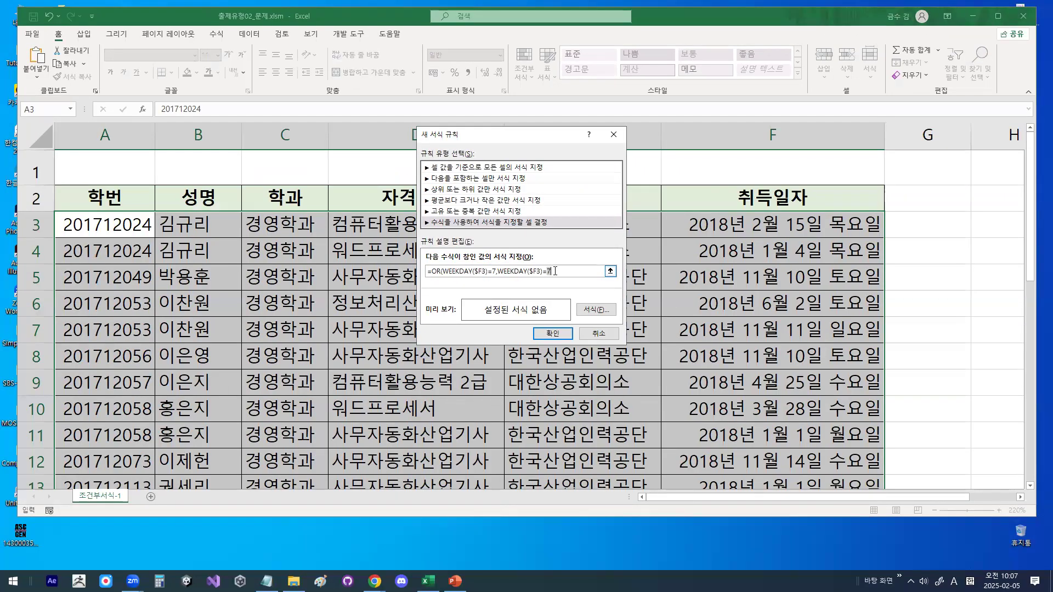
Change the second WEEKDAY condition to =1, tick it with the screen pen, erase the mark, and close the OR function's parenthesis.
{"action": "key", "text": "ctrl+1"}
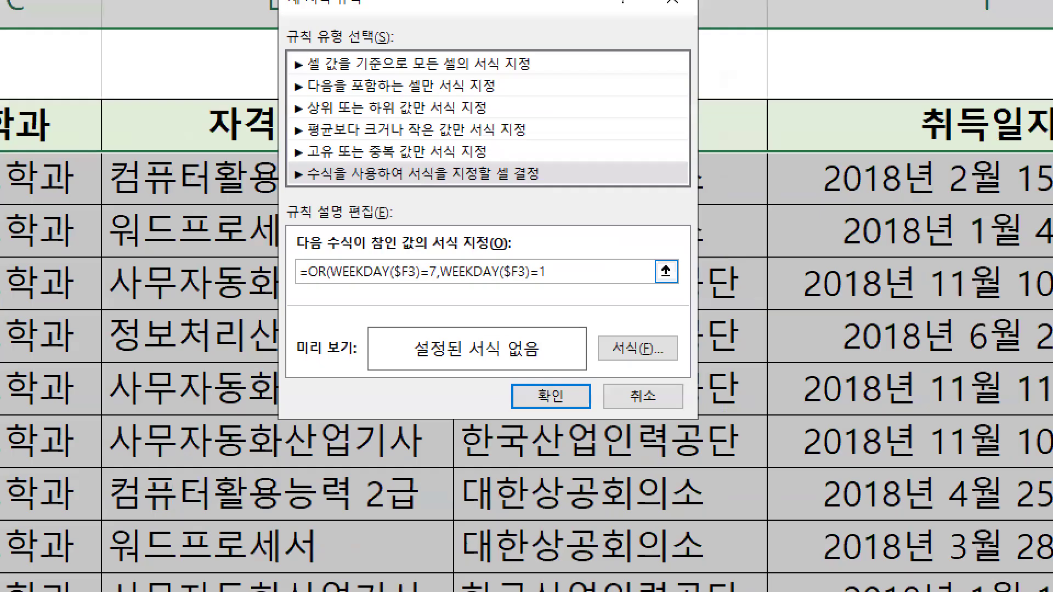
{"action": "scroll", "coordinate": [544, 274], "scroll_direction": "up", "scroll_amount": 2}
{"action": "left_click", "coordinate": [543, 274]}
{"action": "left_click_drag", "start_coordinate": [543, 256], "coordinate": [562, 232]}
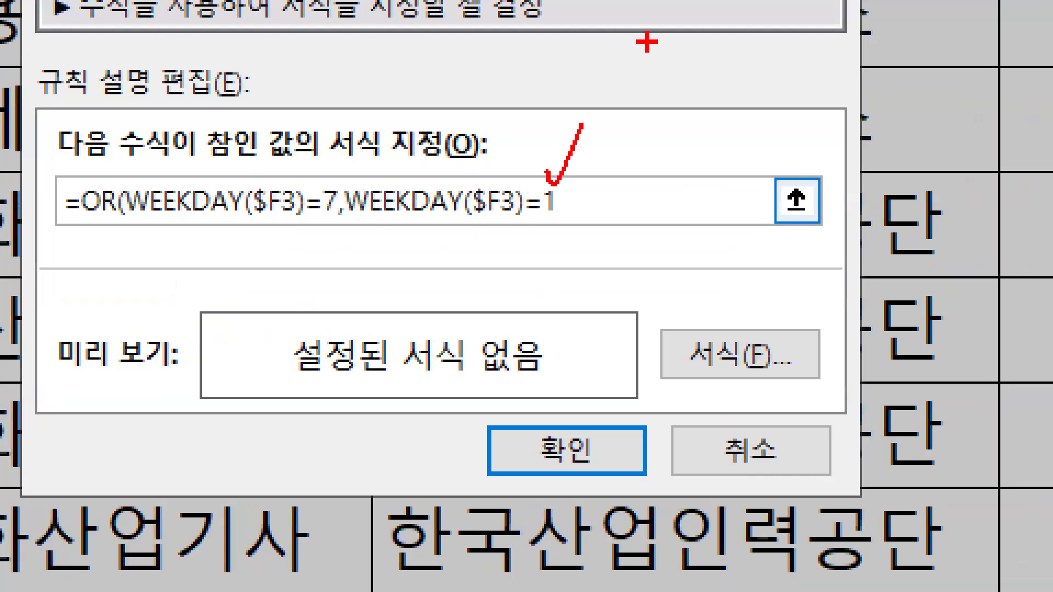
{"action": "key", "text": "Escape"}
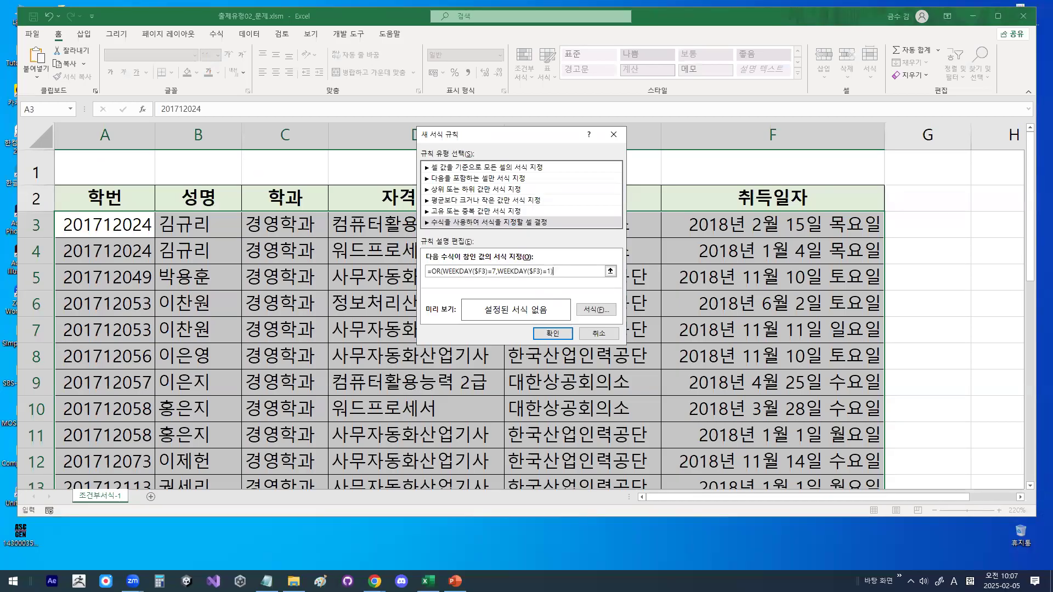
Review the OR formula in step 4 and the formatting instructions in step 5 of the Notepad lesson notes, and minimize them.
{"action": "left_click", "coordinate": [266, 581]}
{"action": "scroll", "coordinate": [215, 246], "scroll_direction": "down", "scroll_amount": 2}
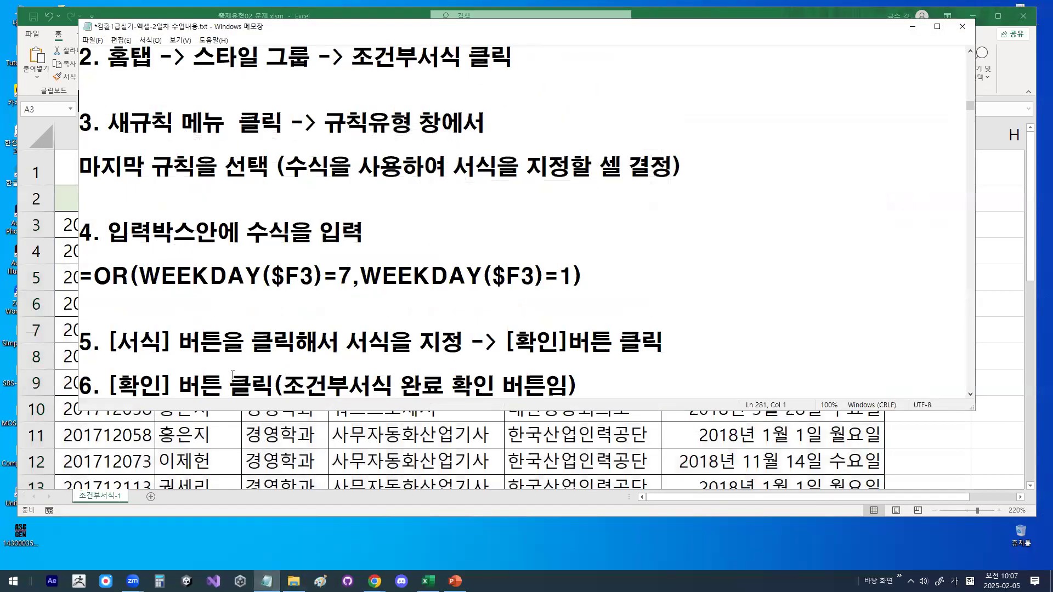
{"action": "left_click_drag", "start_coordinate": [93, 210], "coordinate": [583, 210]}
{"action": "left_click_drag", "start_coordinate": [108, 276], "coordinate": [457, 276]}
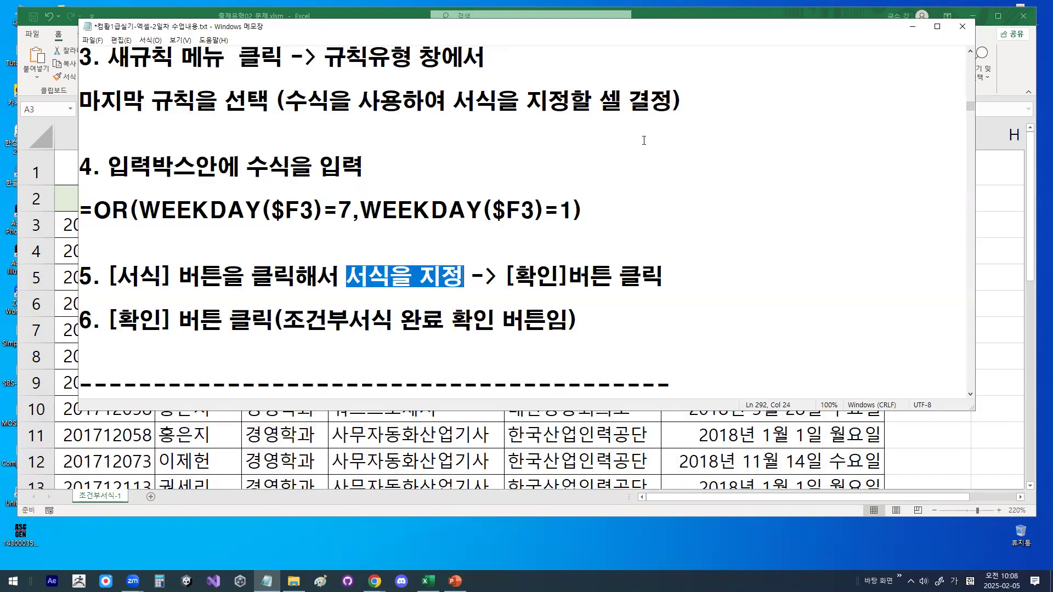
{"action": "left_click", "coordinate": [913, 26]}
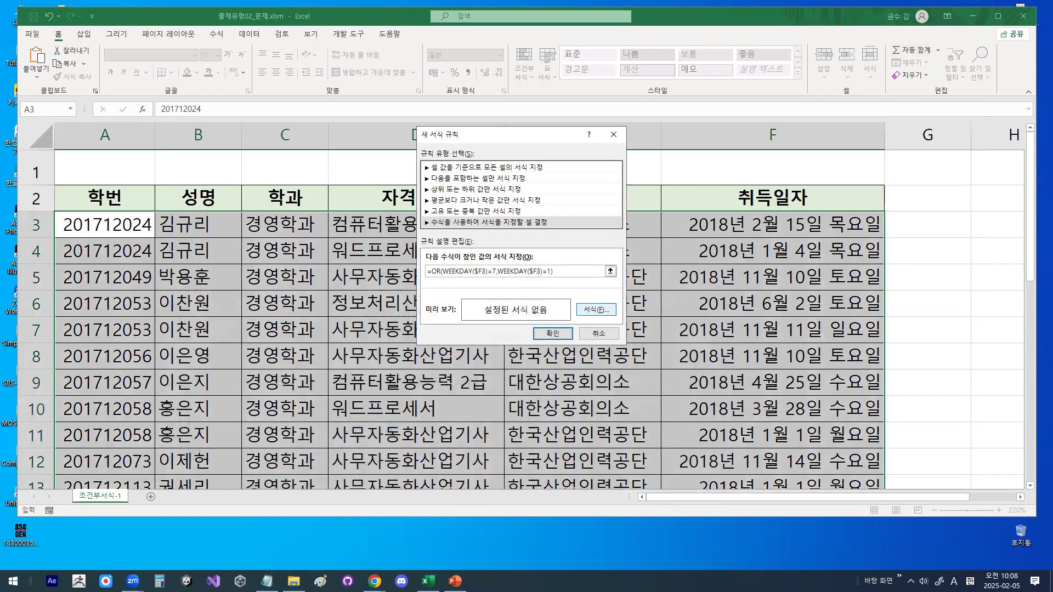
Open the rule's format settings, set the font style to 굵은 기울임꼴, and circle the style and colour settings with the screen pen.
{"action": "mouse_move", "coordinate": [644, 315]}
{"action": "left_mouse_down"}
{"action": "mouse_move", "coordinate": [558, 311]}
{"action": "mouse_move", "coordinate": [624, 318]}
{"action": "left_mouse_up"}
{"action": "key", "text": "Escape"}
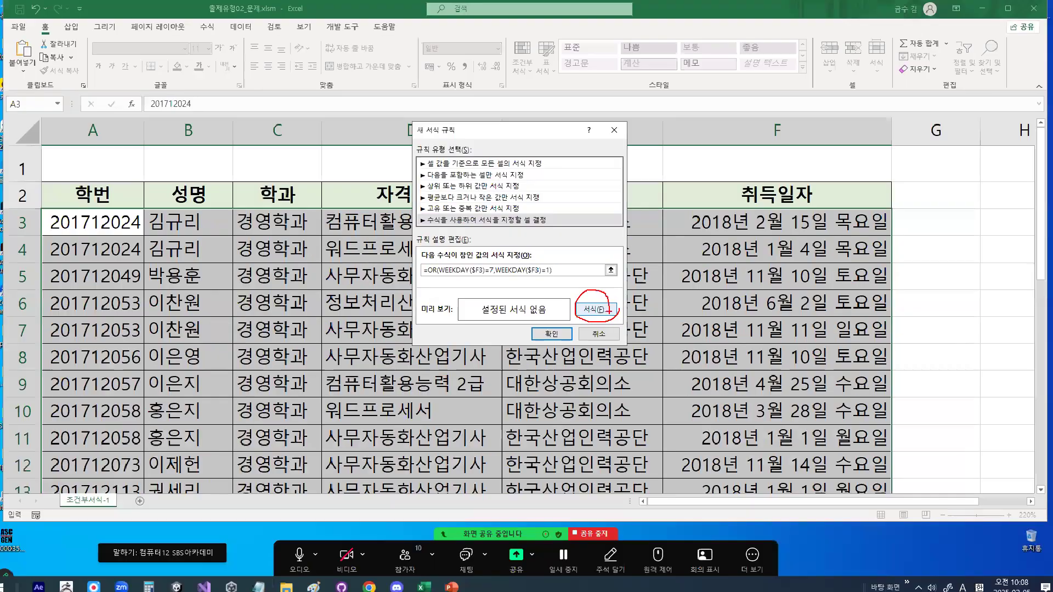
{"action": "left_click", "coordinate": [595, 310]}
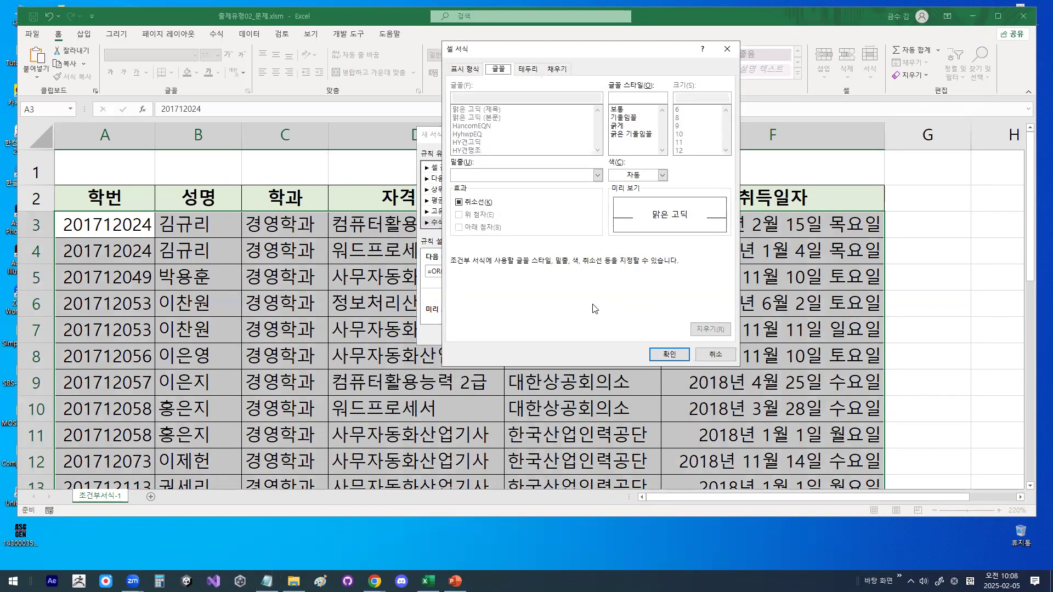
{"action": "left_click", "coordinate": [631, 134]}
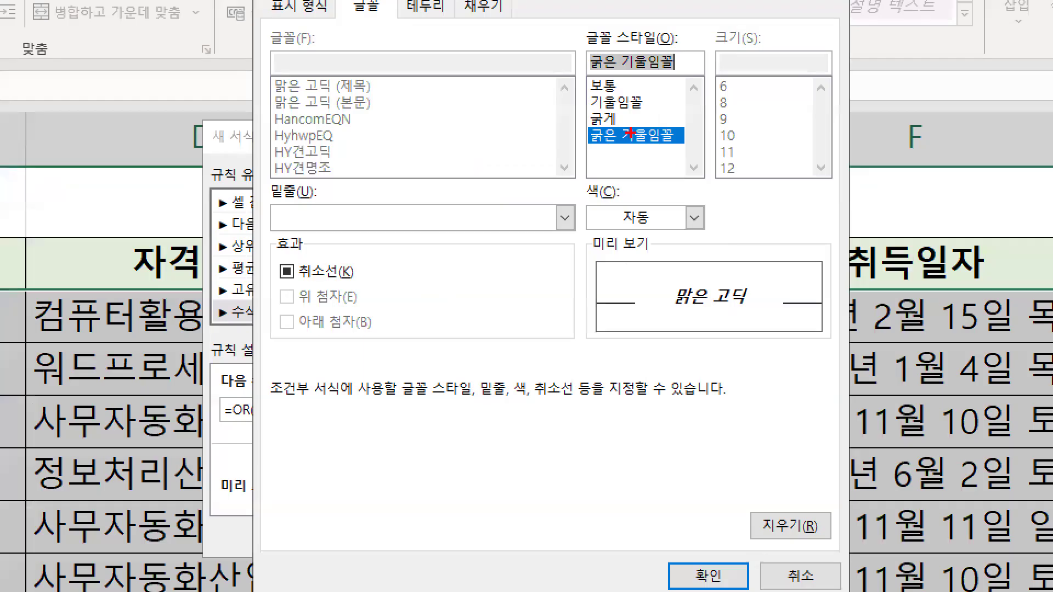
{"action": "mouse_move", "coordinate": [683, 132]}
{"action": "left_mouse_down"}
{"action": "mouse_move", "coordinate": [592, 118]}
{"action": "mouse_move", "coordinate": [658, 112]}
{"action": "left_mouse_up"}
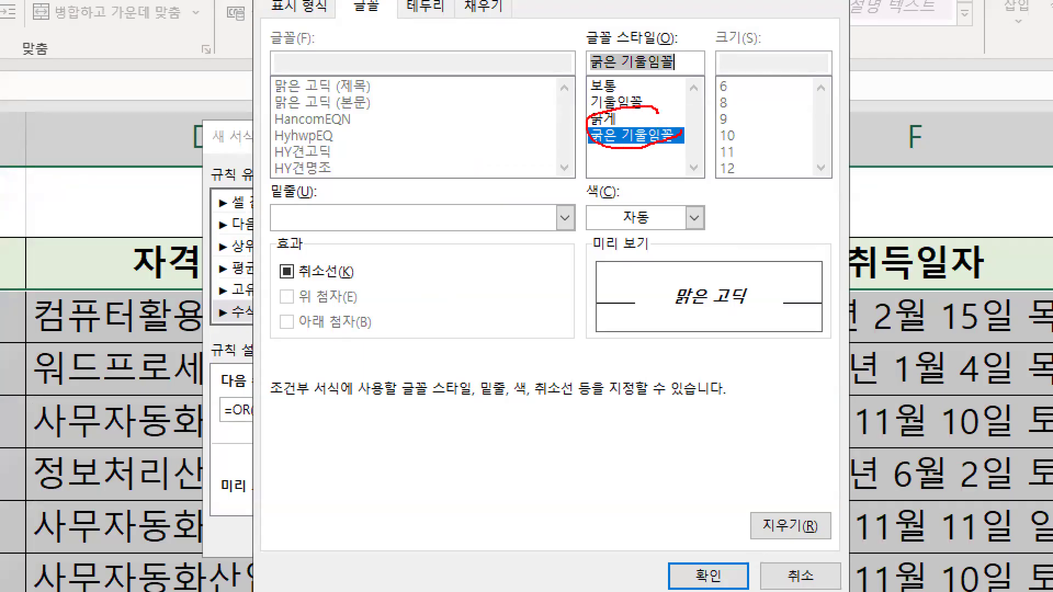
{"action": "mouse_move", "coordinate": [697, 213]}
{"action": "left_mouse_down"}
{"action": "mouse_move", "coordinate": [567, 226]}
{"action": "mouse_move", "coordinate": [652, 182]}
{"action": "mouse_move", "coordinate": [676, 208]}
{"action": "left_mouse_up"}
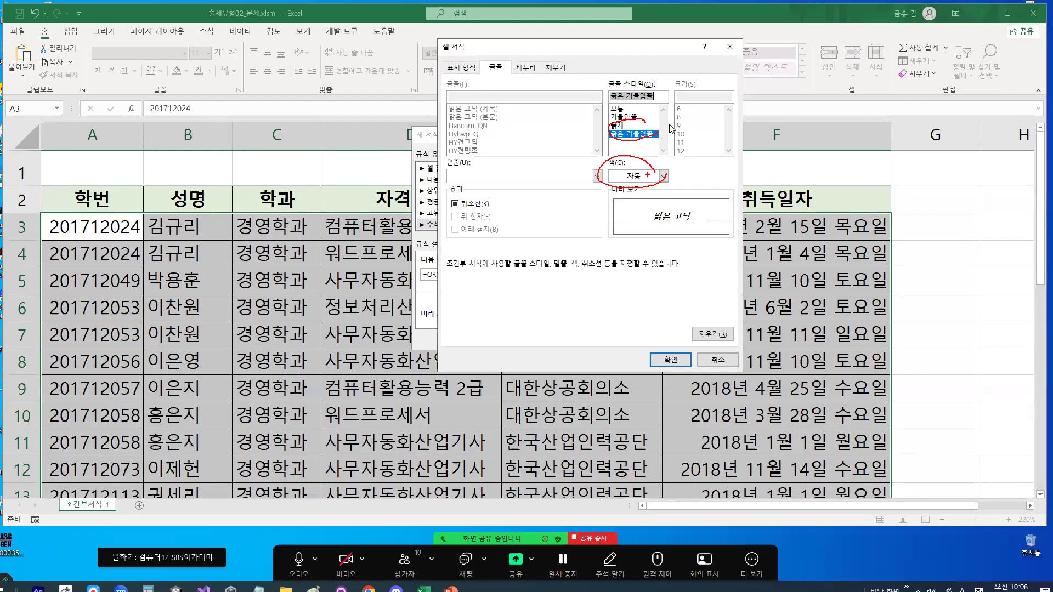
Mark the standard red swatch with the screen pen, erase the marks, and set the rule's font colour to that red.
{"action": "left_click", "coordinate": [695, 218]}
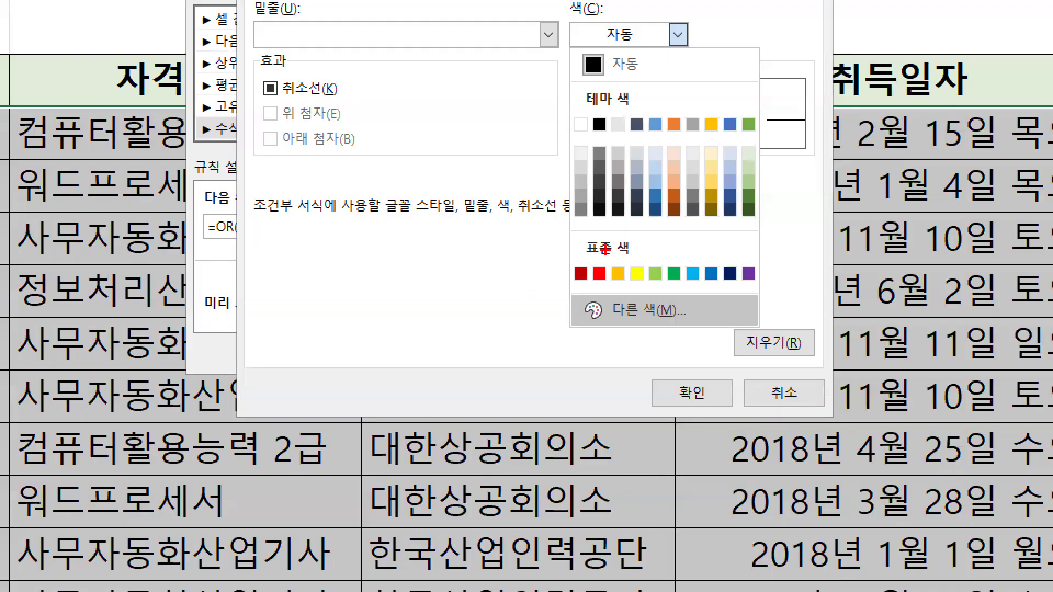
{"action": "left_click_drag", "start_coordinate": [623, 274], "coordinate": [638, 261]}
{"action": "left_click_drag", "start_coordinate": [517, 253], "coordinate": [544, 222]}
{"action": "mouse_move", "coordinate": [613, 264]}
{"action": "left_mouse_down"}
{"action": "mouse_move", "coordinate": [585, 285]}
{"action": "mouse_move", "coordinate": [610, 258]}
{"action": "left_mouse_up"}
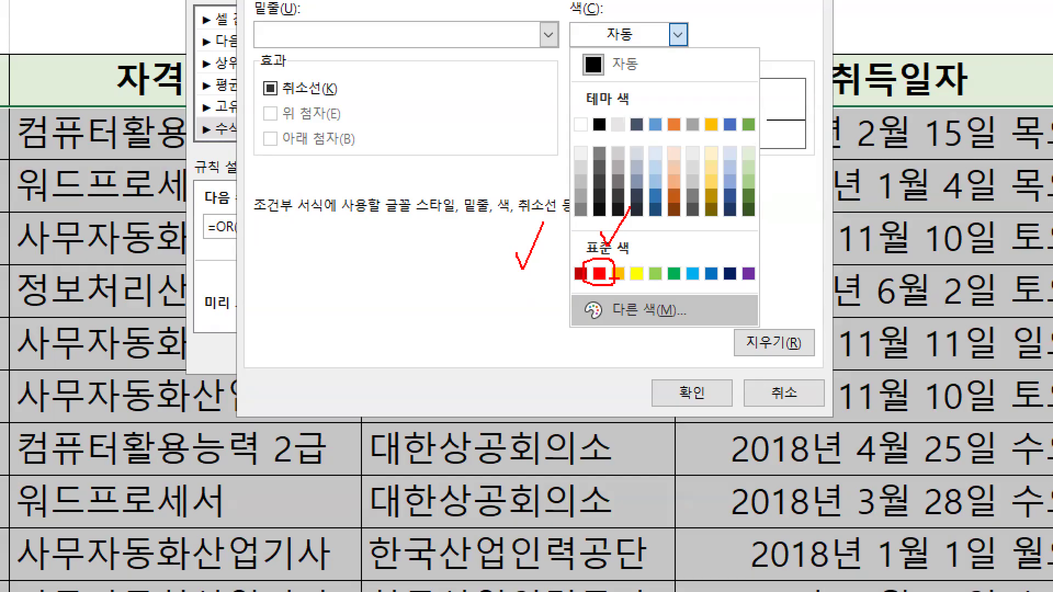
{"action": "key", "text": "Escape"}
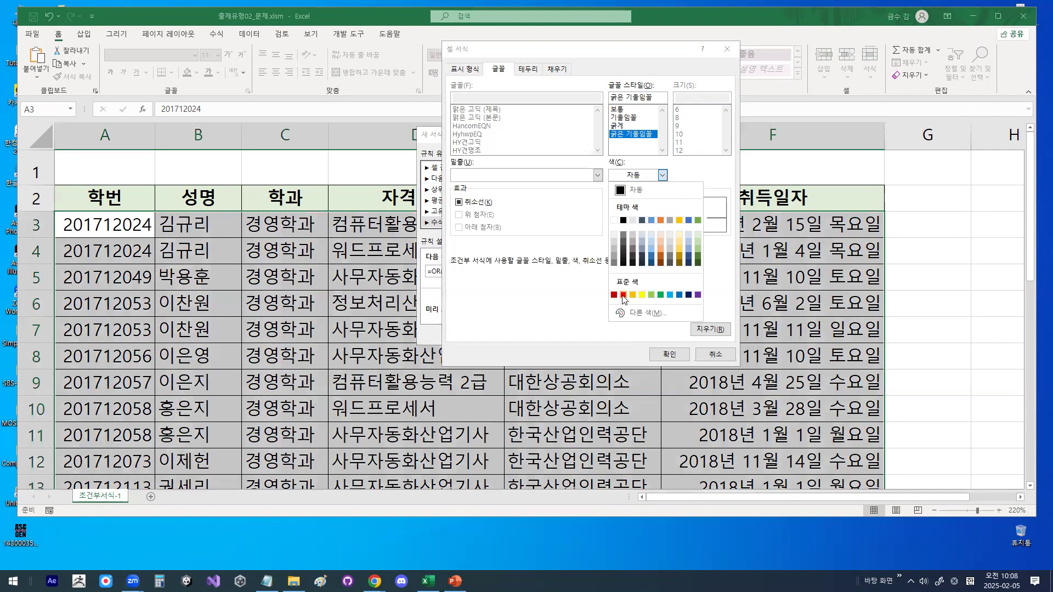
{"action": "left_click", "coordinate": [624, 300]}
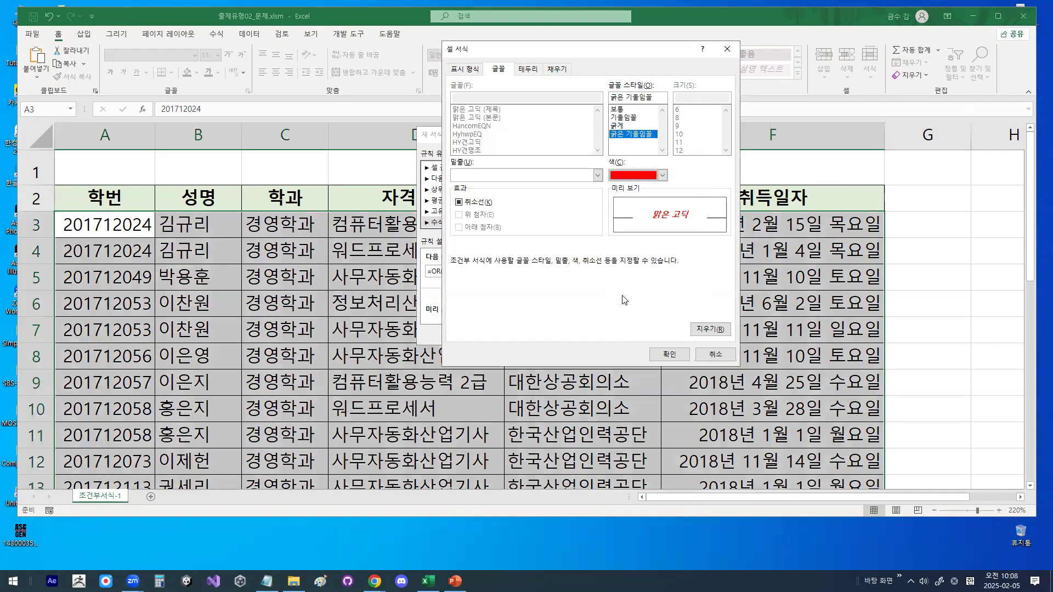
Accept the font format and apply the new formatting rule to A3:F28, marking the preview and confirmation with the screen pen.
{"action": "mouse_move", "coordinate": [688, 210]}
{"action": "left_mouse_down"}
{"action": "mouse_move", "coordinate": [651, 223]}
{"action": "mouse_move", "coordinate": [698, 208]}
{"action": "left_mouse_up"}
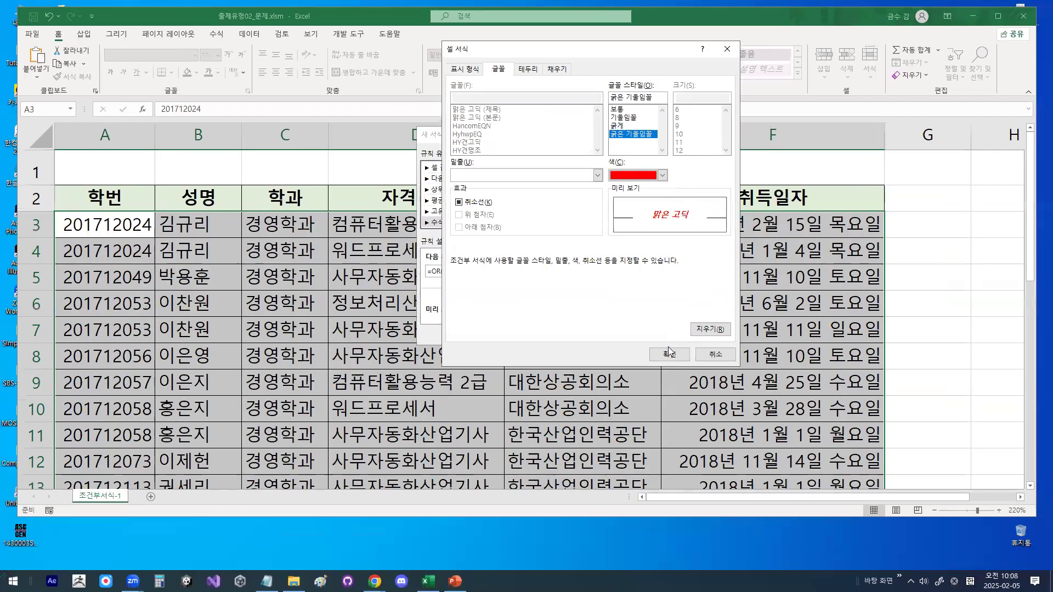
{"action": "left_click", "coordinate": [670, 496]}
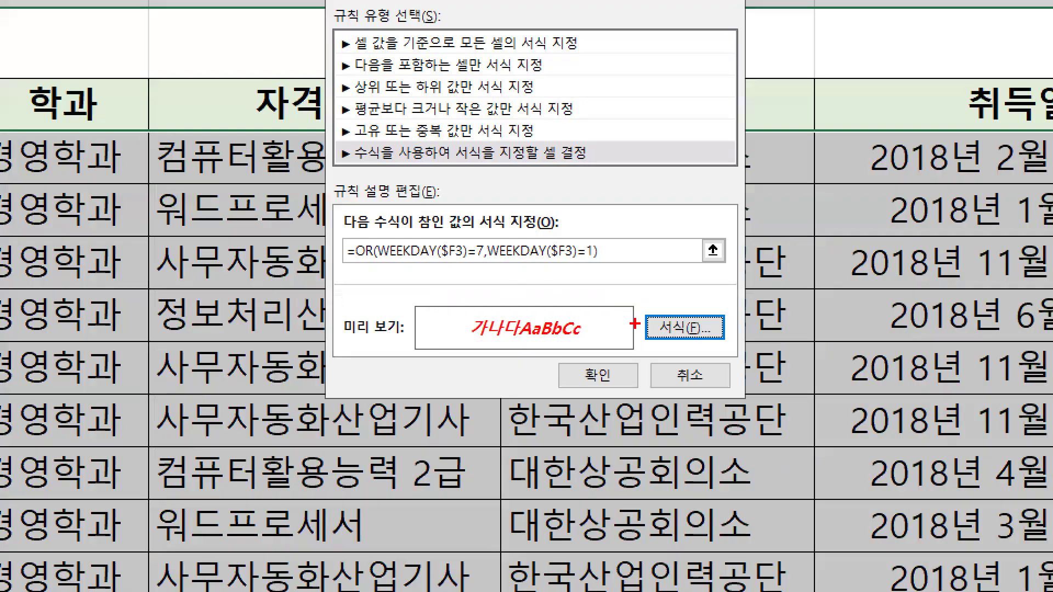
{"action": "left_click_drag", "start_coordinate": [573, 317], "coordinate": [537, 319]}
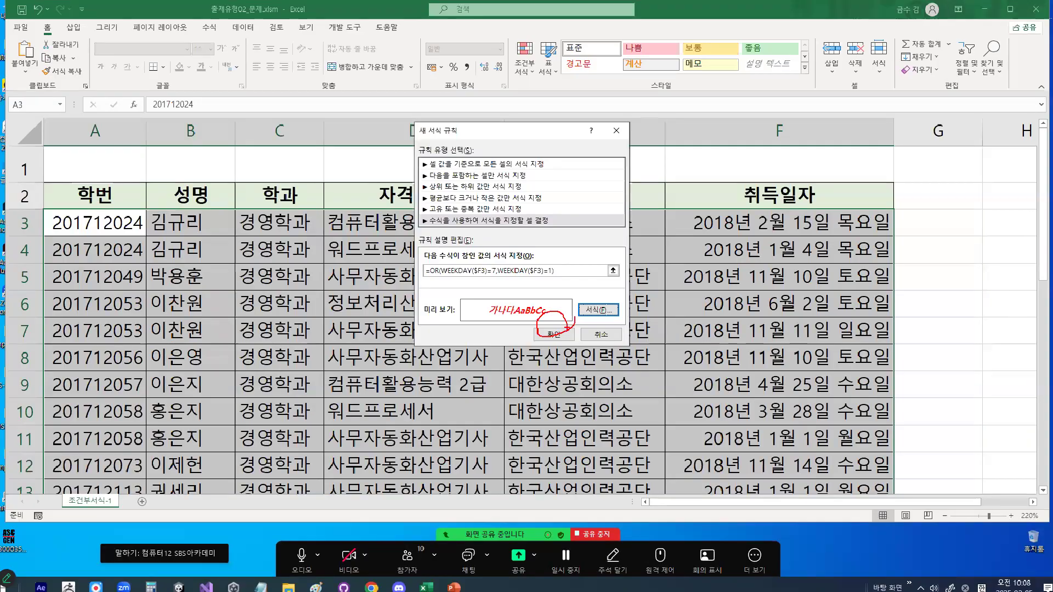
{"action": "left_click", "coordinate": [598, 375]}
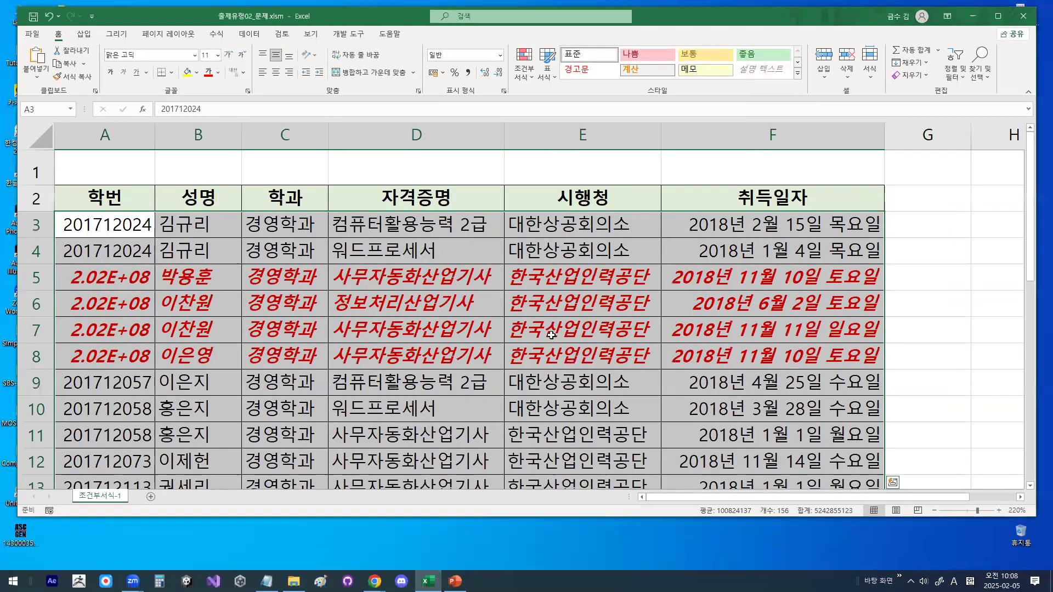
Select the weekend dates in F5:F8 and widen column A to fit the complete student numbers.
{"action": "left_click", "coordinate": [551, 334]}
{"action": "left_click_drag", "start_coordinate": [714, 277], "coordinate": [710, 344]}
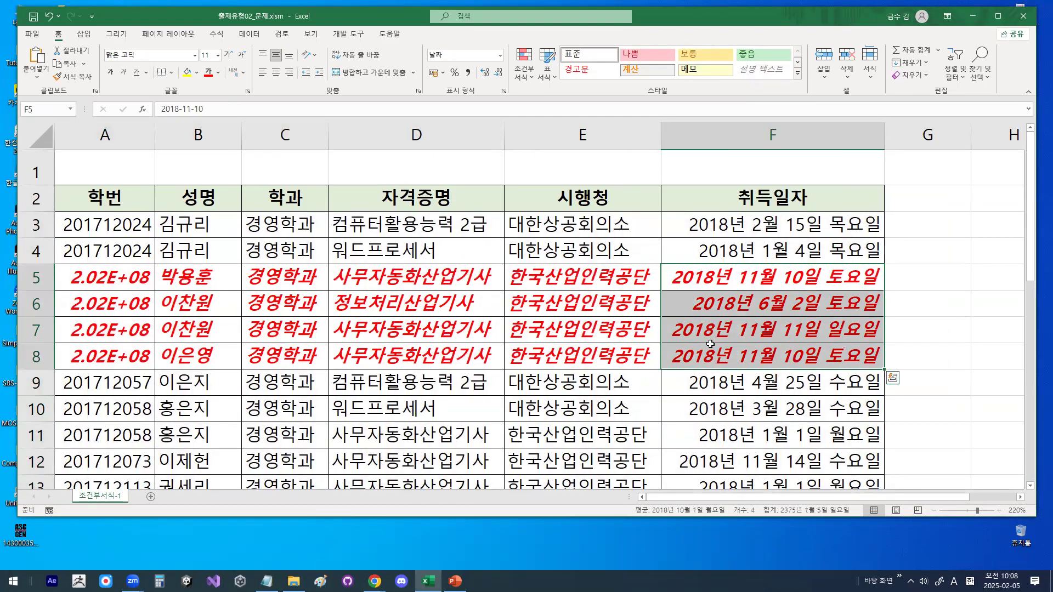
{"action": "left_click_drag", "start_coordinate": [157, 137], "coordinate": [181, 137]}
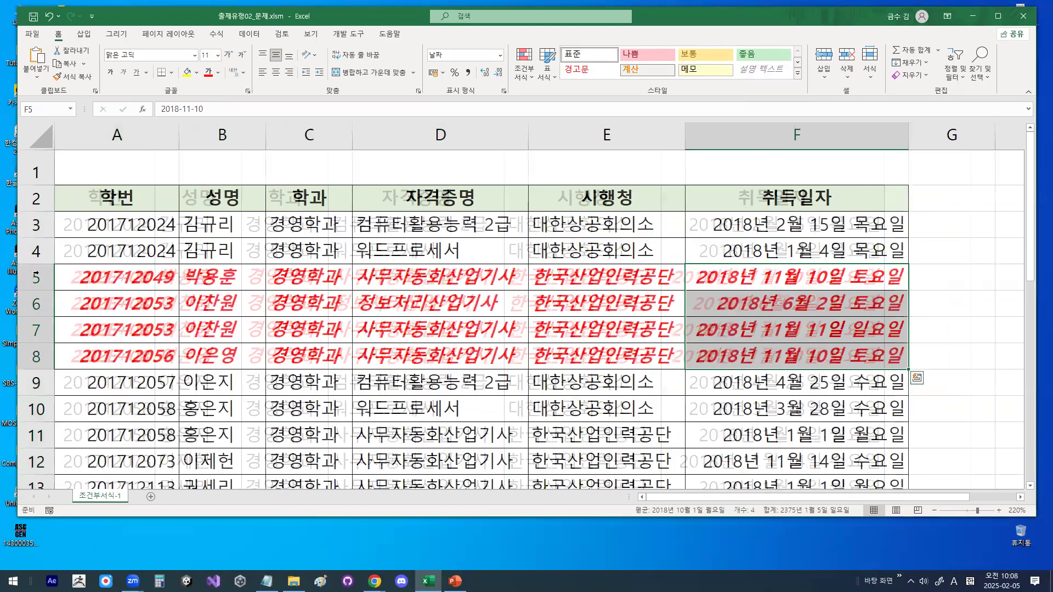
Examine the conditionally formatted rows through the end of the table, selecting rows 5 to 8, 14, 15 and 26 in turn.
{"action": "left_click", "coordinate": [35, 277]}
{"action": "left_click", "coordinate": [35, 304]}
{"action": "left_click", "coordinate": [37, 330]}
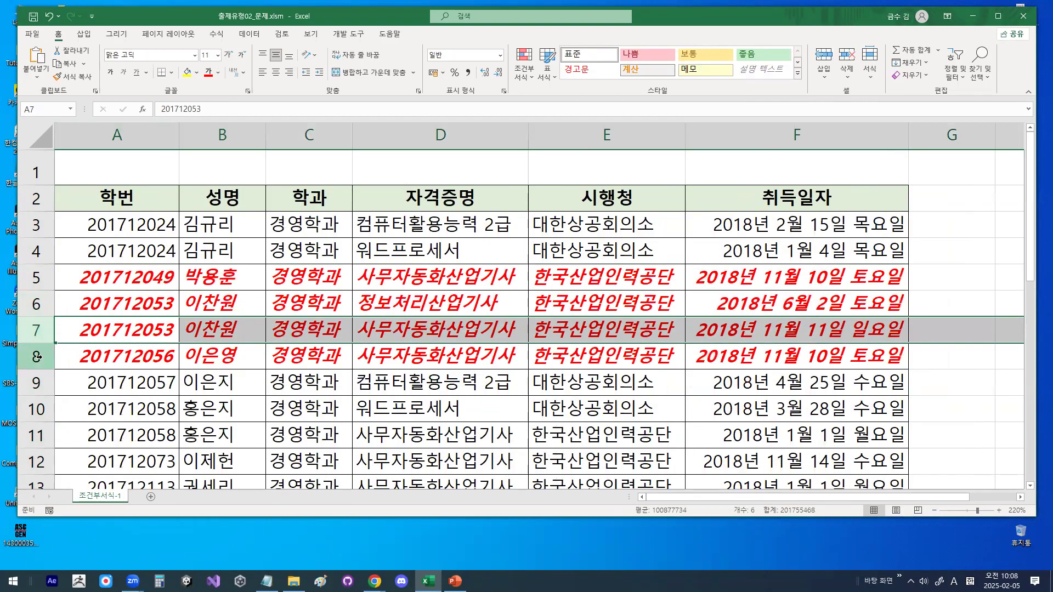
{"action": "left_click", "coordinate": [37, 356]}
{"action": "scroll", "coordinate": [38, 355], "scroll_direction": "down", "scroll_amount": 2}
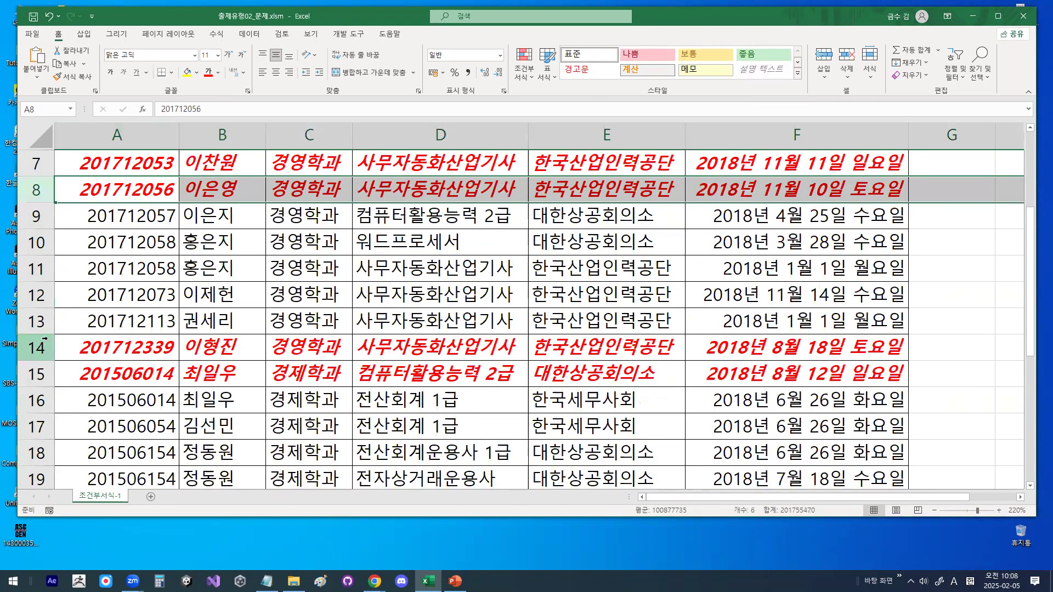
{"action": "left_click", "coordinate": [44, 345]}
{"action": "left_click", "coordinate": [42, 373]}
{"action": "scroll", "coordinate": [48, 357], "scroll_direction": "down", "scroll_amount": 2}
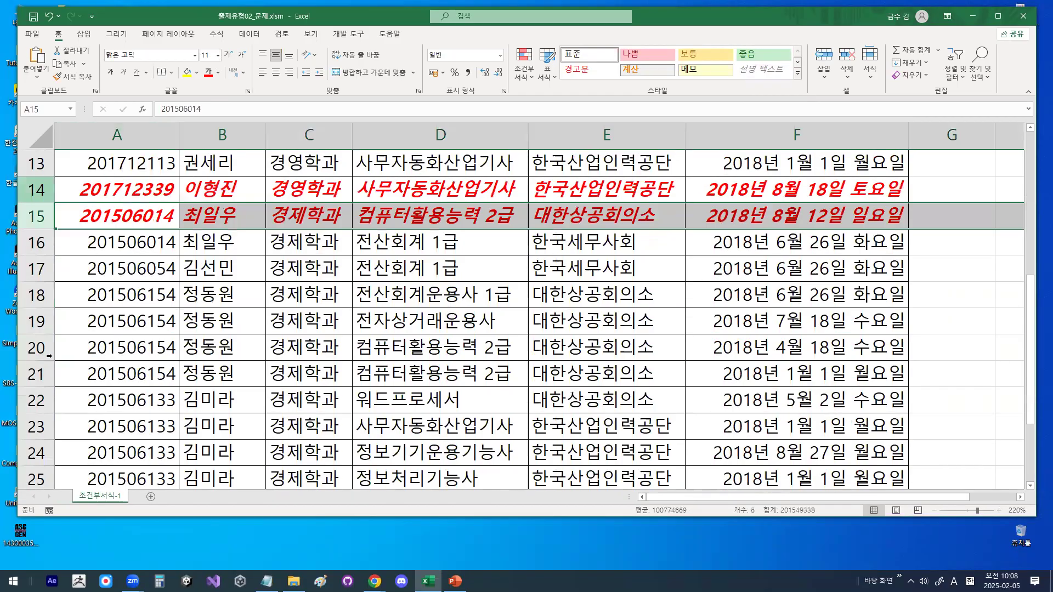
{"action": "scroll", "coordinate": [48, 357], "scroll_direction": "down", "scroll_amount": 1}
{"action": "left_click", "coordinate": [36, 428]}
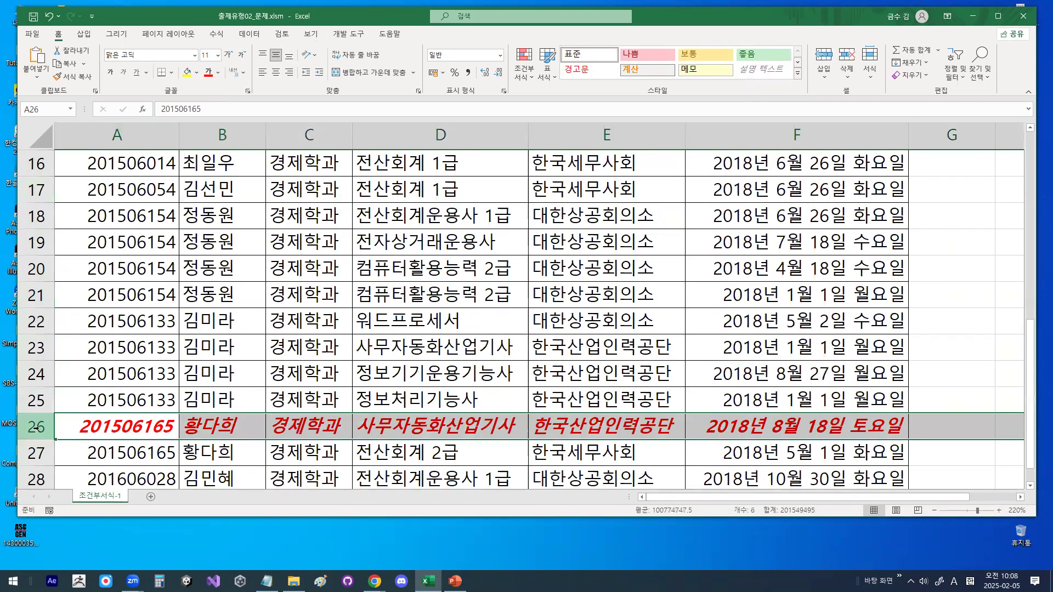
{"action": "scroll", "coordinate": [36, 428], "scroll_direction": "down", "scroll_amount": 1}
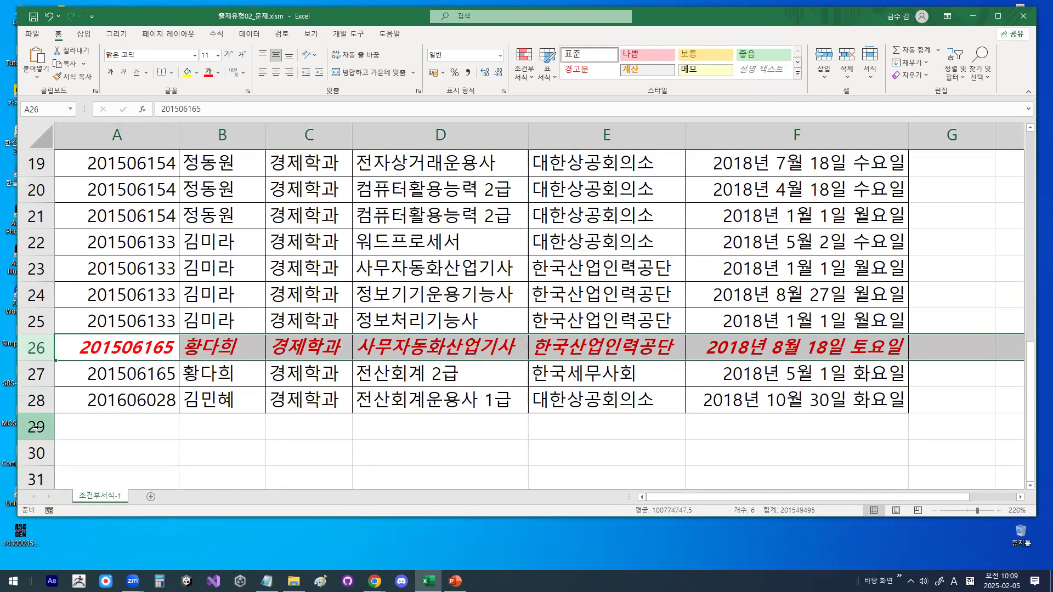
{"action": "scroll", "coordinate": [162, 371], "scroll_direction": "up", "scroll_amount": 6}
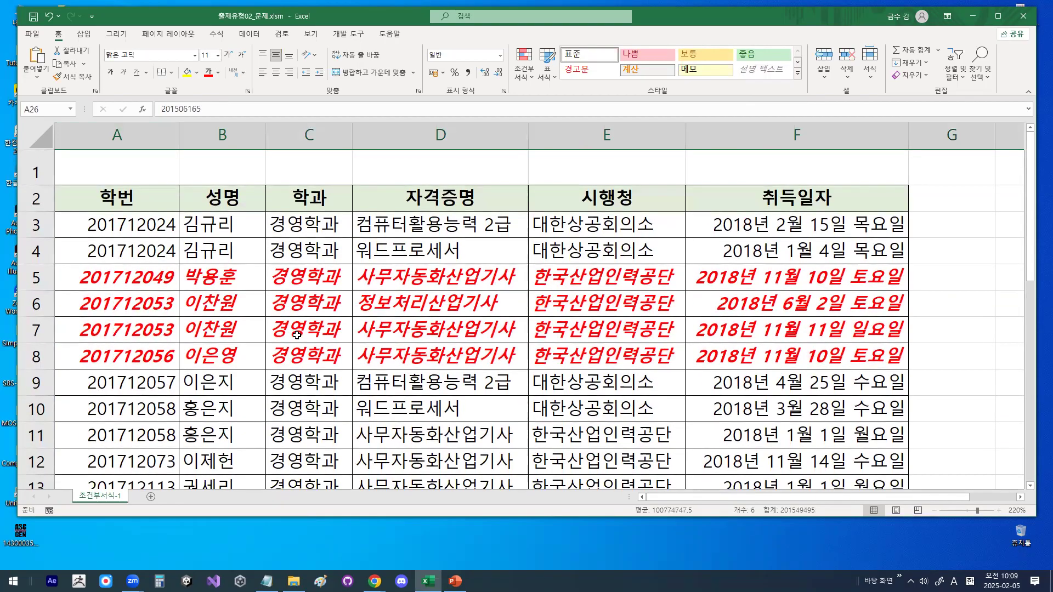
{"action": "left_click", "coordinate": [319, 256]}
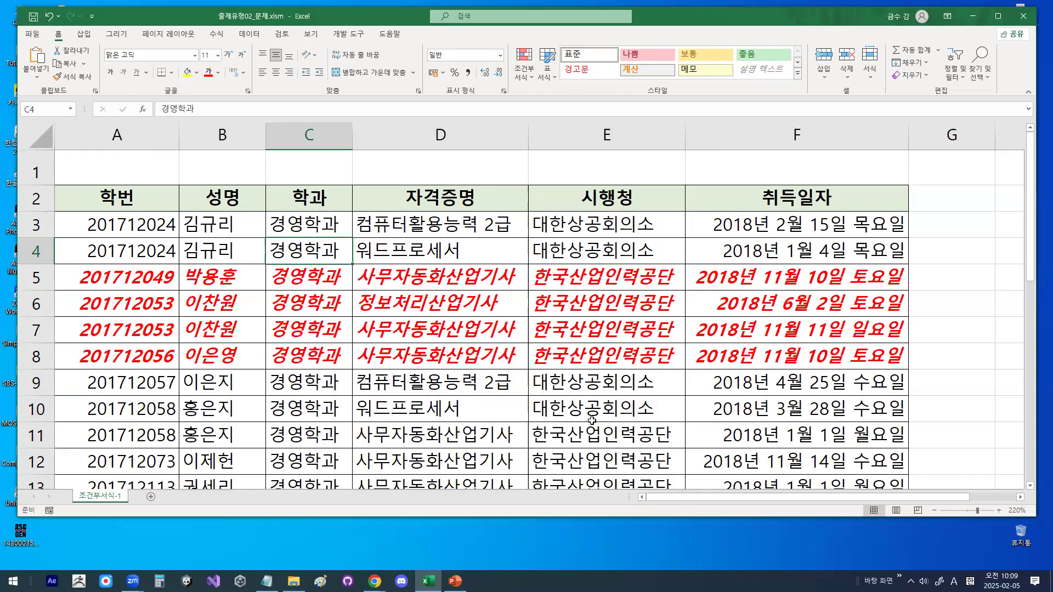
Switch to the Notepad lesson notes and cut the section from <조건부서식 실패> to the end of the range-correction note.
{"action": "scroll", "coordinate": [278, 365], "scroll_direction": "down", "scroll_amount": 1}
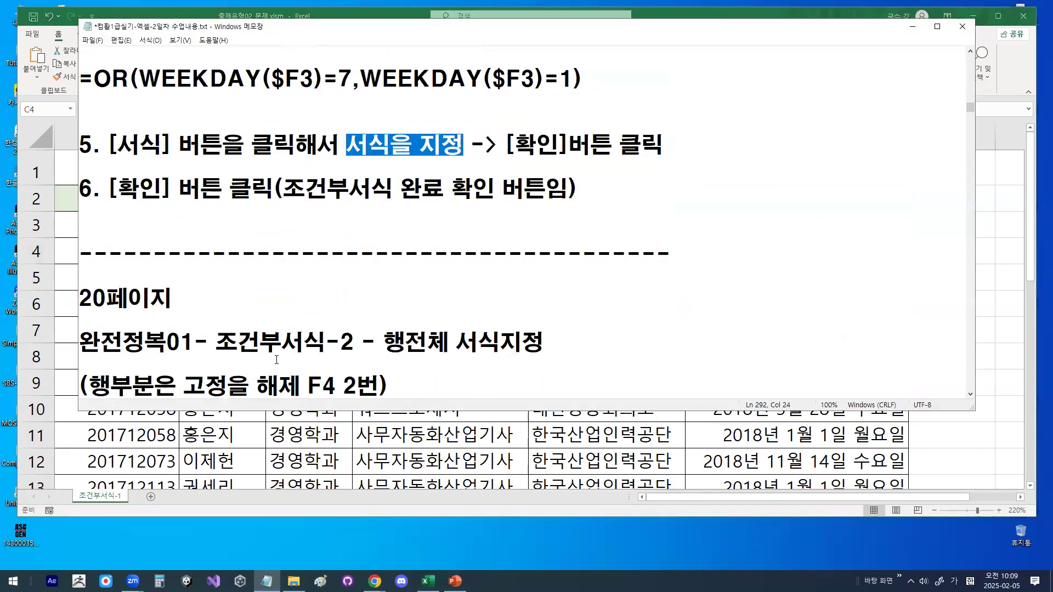
{"action": "left_click", "coordinate": [196, 273]}
{"action": "scroll", "coordinate": [200, 318], "scroll_direction": "down", "scroll_amount": 12}
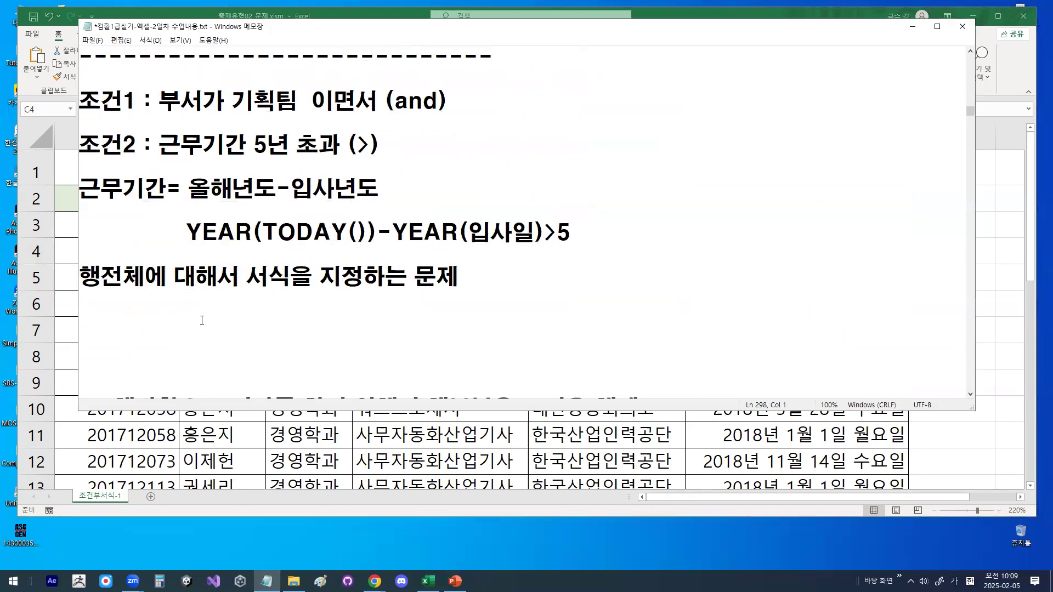
{"action": "scroll", "coordinate": [202, 320], "scroll_direction": "down", "scroll_amount": 3}
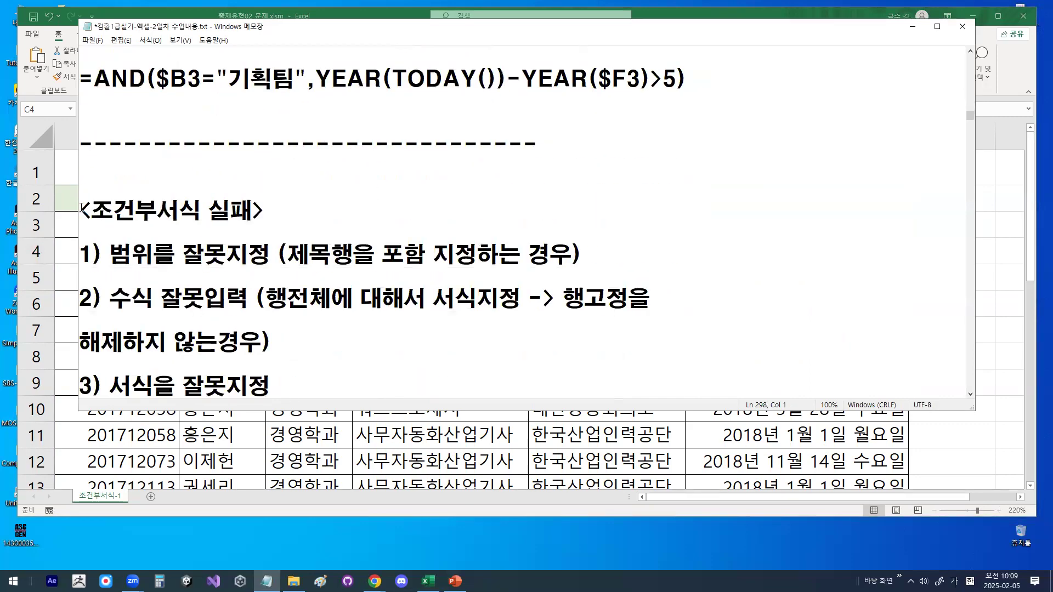
{"action": "left_click", "coordinate": [81, 209]}
{"action": "scroll", "coordinate": [81, 208], "scroll_direction": "down", "scroll_amount": 4}
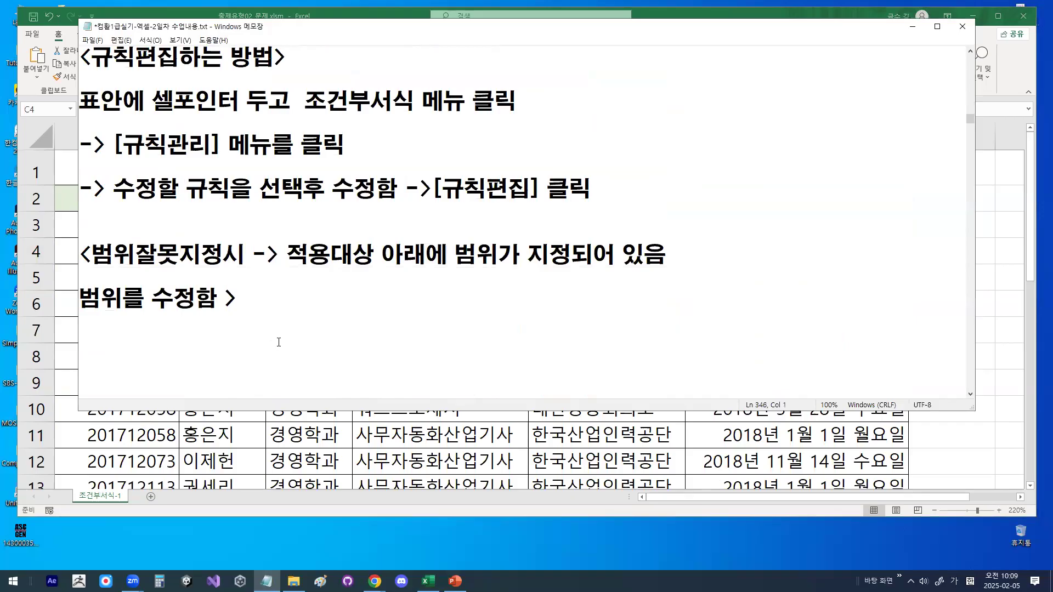
{"action": "left_click", "coordinate": [282, 322], "text": "shift"}
{"action": "key", "text": "ctrl+x"}
Insert ten blank lines above the 20페이지 heading and paste the cut <조건부서식 실패> section there.
{"action": "scroll", "coordinate": [282, 322], "scroll_direction": "up", "scroll_amount": 13}
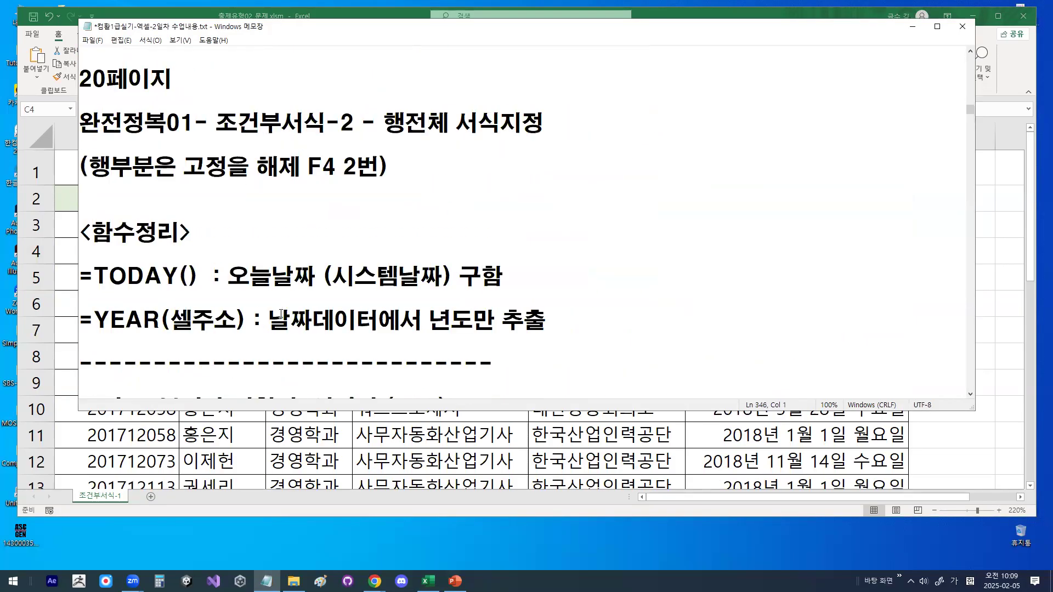
{"action": "scroll", "coordinate": [281, 314], "scroll_direction": "up", "scroll_amount": 2}
{"action": "left_click", "coordinate": [211, 313]}
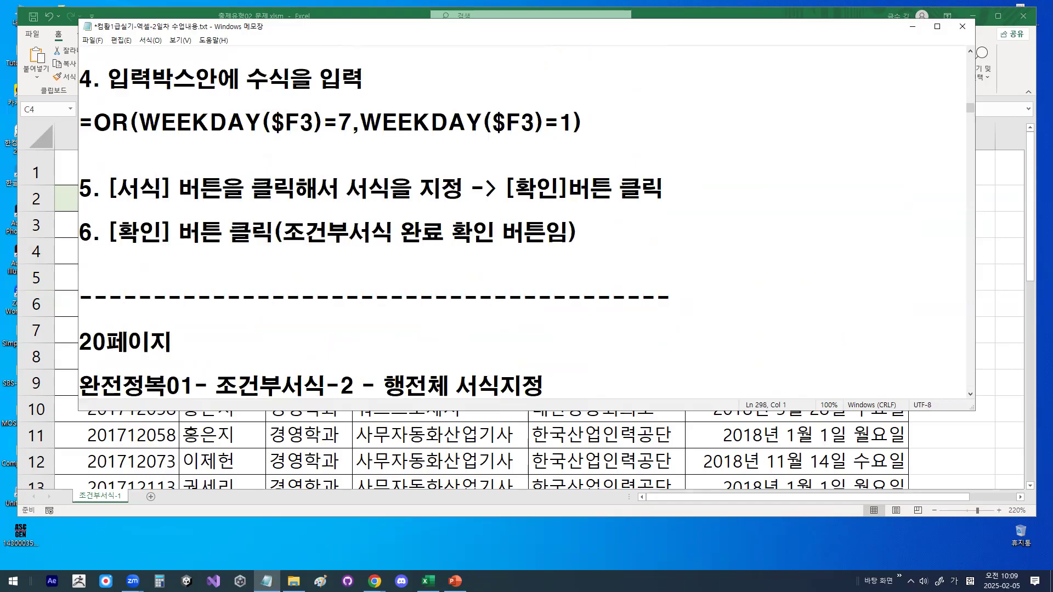
{"action": "key", "text": "Return"}
{"action": "key", "text": "Return"}
{"action": "key", "text": "Return"}
{"action": "key", "text": "Return"}
{"action": "key", "text": "Return"}
{"action": "key", "text": "Return"}
{"action": "key", "text": "Return"}
{"action": "key", "text": "Return"}
{"action": "key", "text": "Return"}
{"action": "key", "text": "Return"}
{"action": "key", "text": "Up"}
{"action": "key", "text": "Up"}
{"action": "key", "text": "Up"}
{"action": "key", "text": "Up"}
{"action": "key", "text": "Up"}
{"action": "key", "text": "Up"}
{"action": "key", "text": "Up"}
{"action": "key", "text": "Up"}
{"action": "key", "text": "Up"}
{"action": "key", "text": "ctrl+v"}
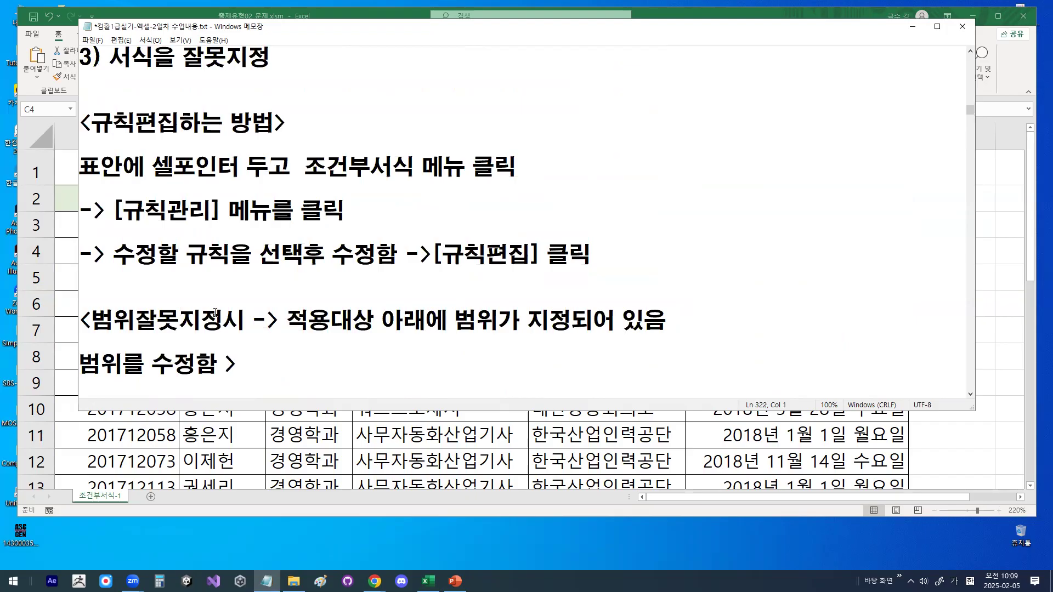
Join the split text of item 2 under <조건부서식 실패> into a single line and review the three failure causes.
{"action": "scroll", "coordinate": [219, 310], "scroll_direction": "up", "scroll_amount": 3}
{"action": "scroll", "coordinate": [240, 271], "scroll_direction": "down", "scroll_amount": 1}
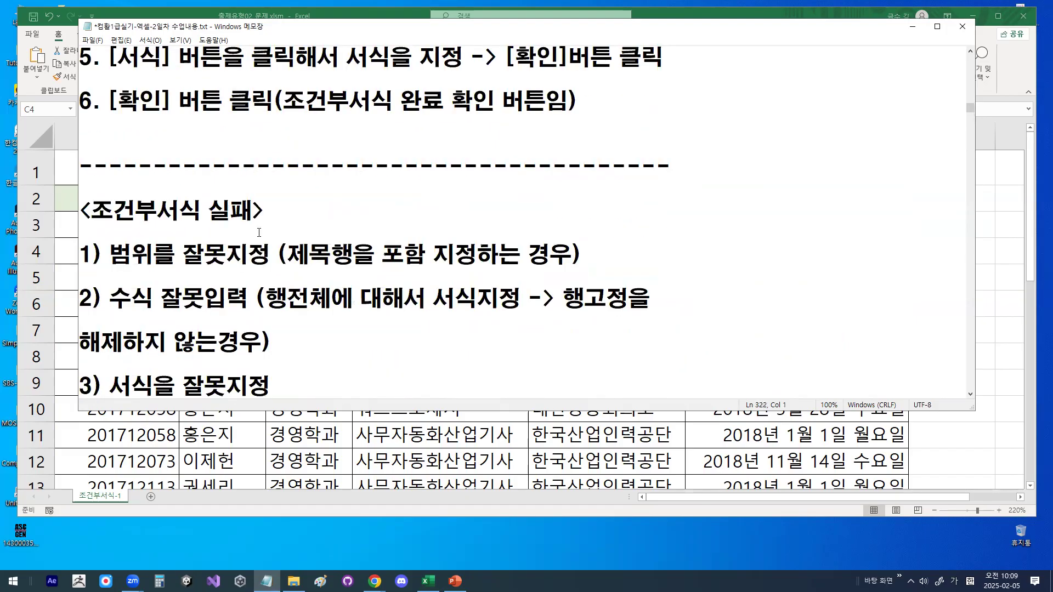
{"action": "left_click_drag", "start_coordinate": [116, 248], "coordinate": [418, 258]}
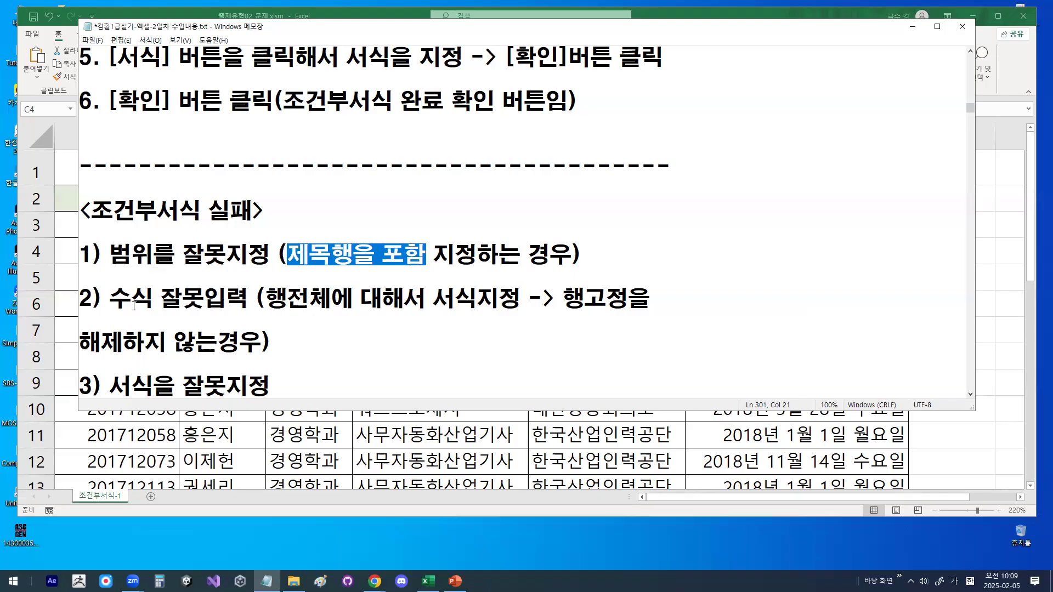
{"action": "left_click_drag", "start_coordinate": [115, 300], "coordinate": [227, 301]}
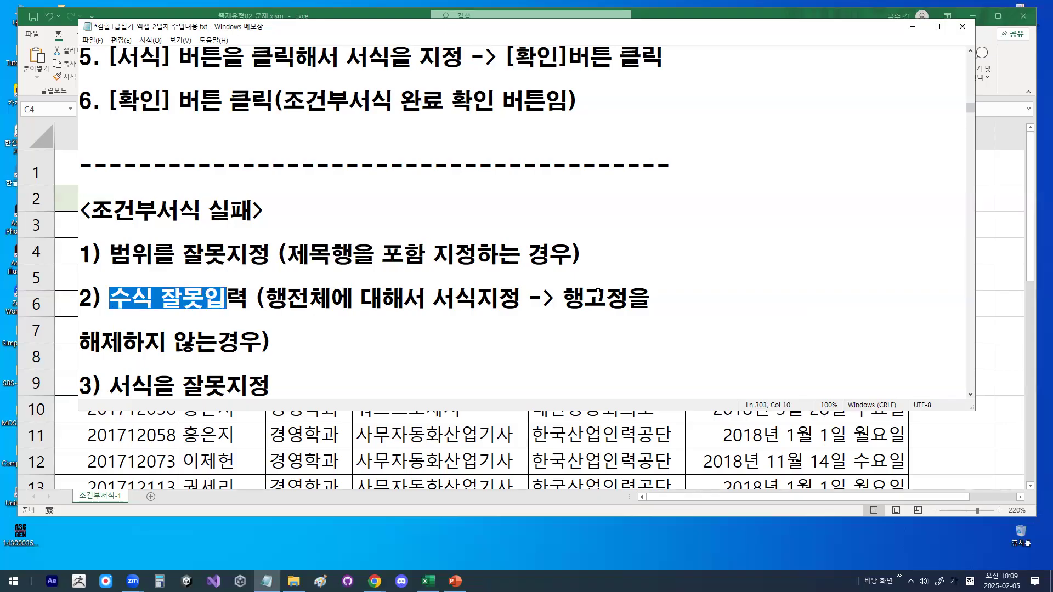
{"action": "left_click", "coordinate": [663, 291]}
{"action": "key", "text": "Delete"}
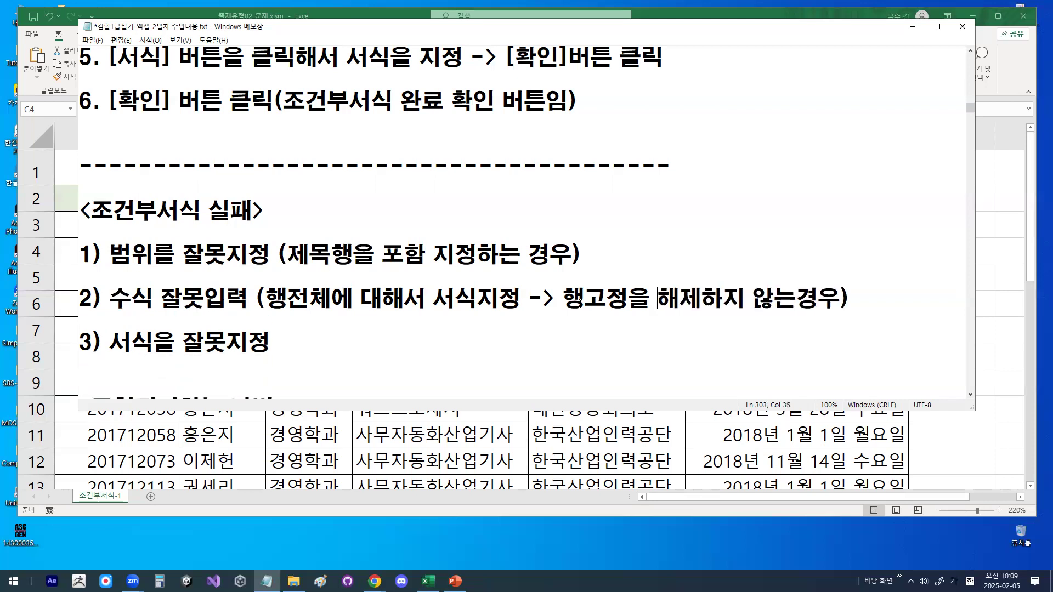
{"action": "left_click_drag", "start_coordinate": [563, 301], "coordinate": [630, 299]}
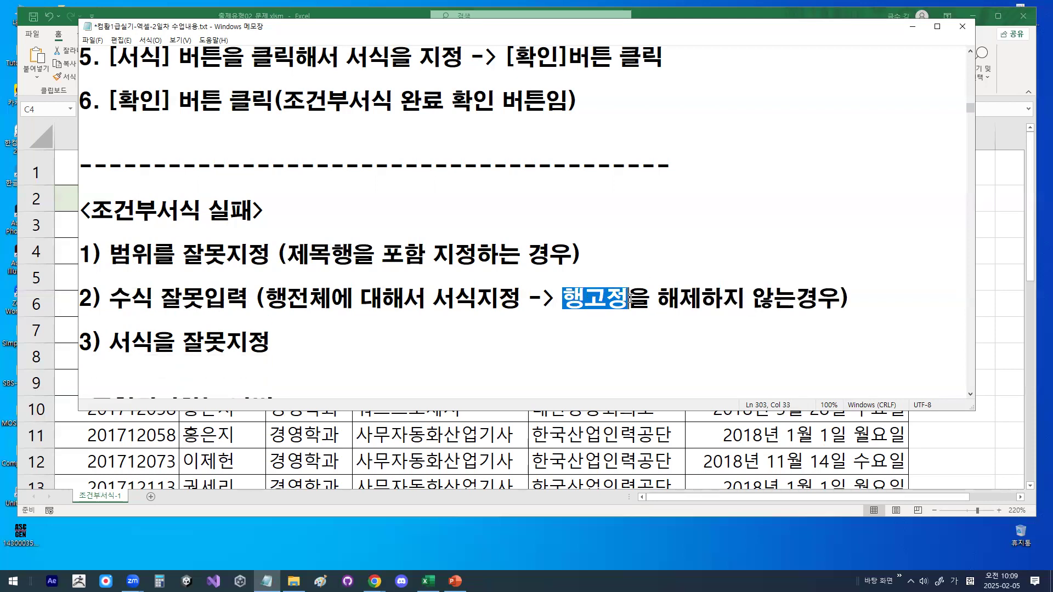
{"action": "left_click_drag", "start_coordinate": [109, 343], "coordinate": [271, 340]}
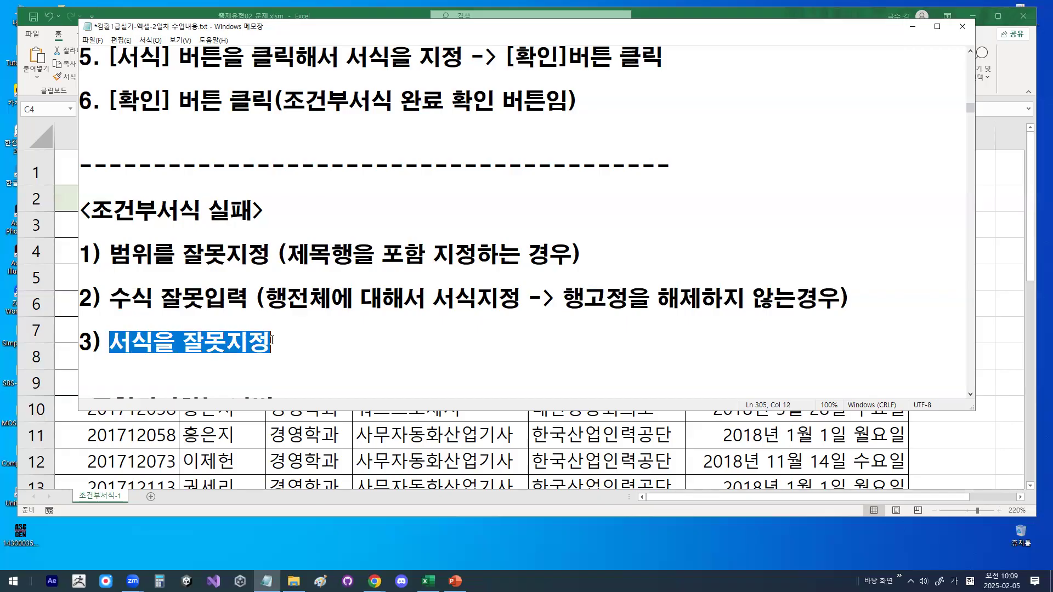
{"action": "left_click", "coordinate": [251, 261]}
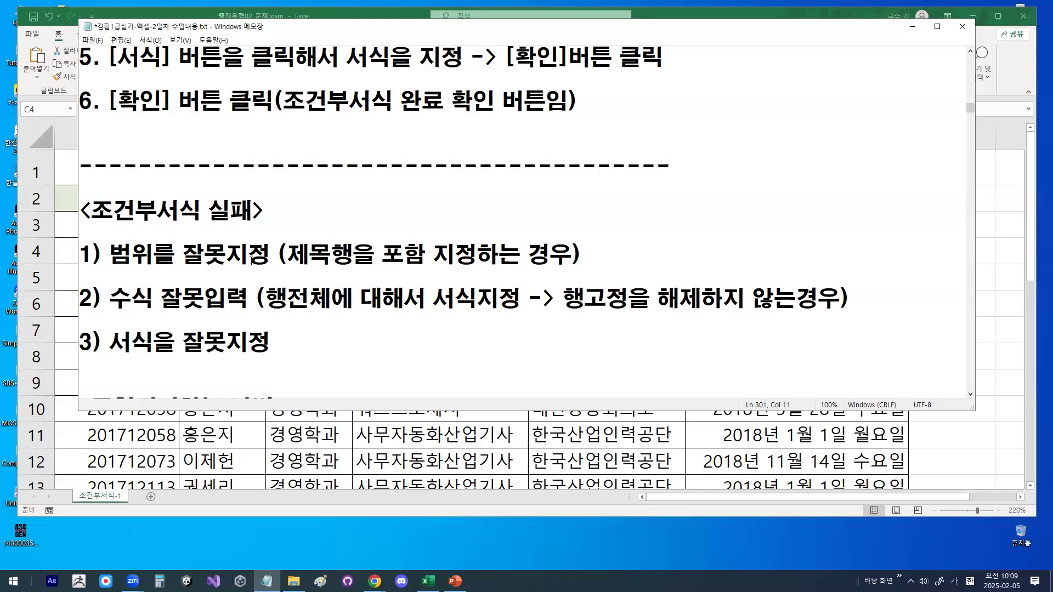
Add a space in 표안에 under <규칙편집하는 방법> so it reads 표 안에, and select the [규칙관리] text.
{"action": "scroll", "coordinate": [261, 290], "scroll_direction": "down", "scroll_amount": 2}
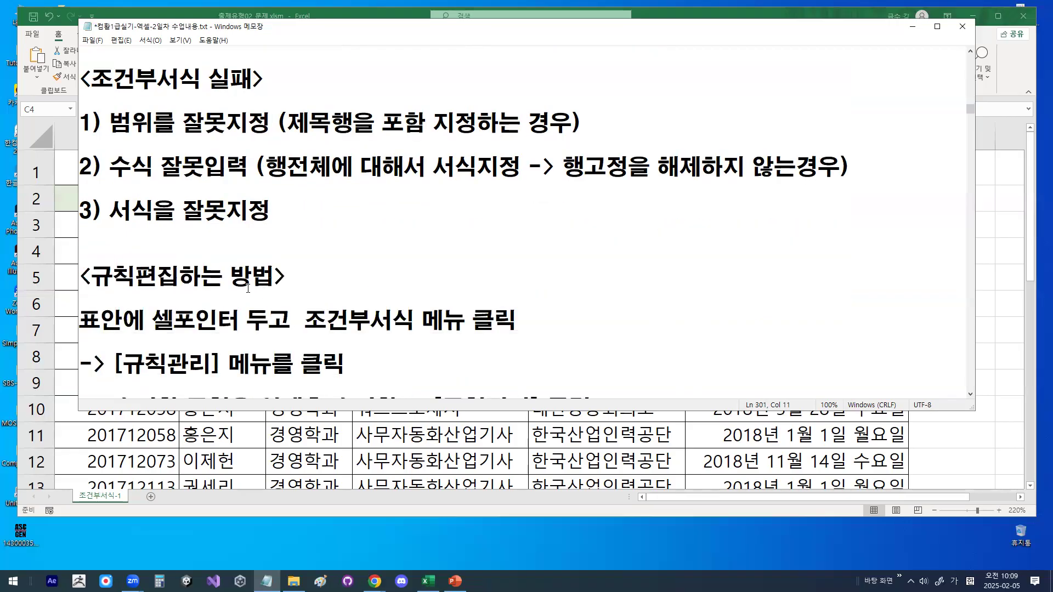
{"action": "left_click", "coordinate": [100, 319]}
{"action": "left_click_drag", "start_coordinate": [151, 320], "coordinate": [525, 322]}
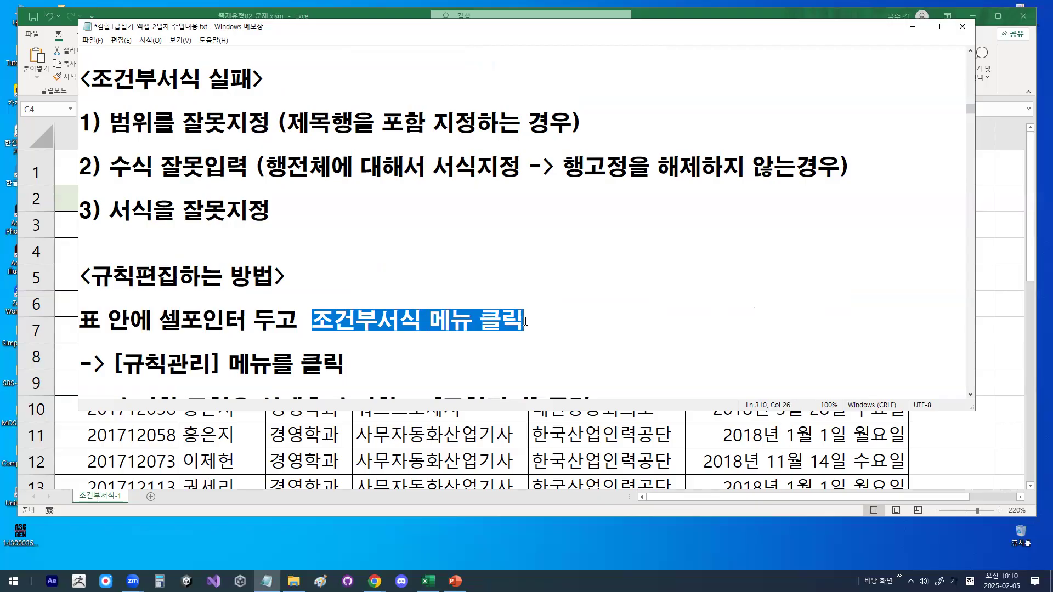
{"action": "left_click_drag", "start_coordinate": [117, 364], "coordinate": [216, 363]}
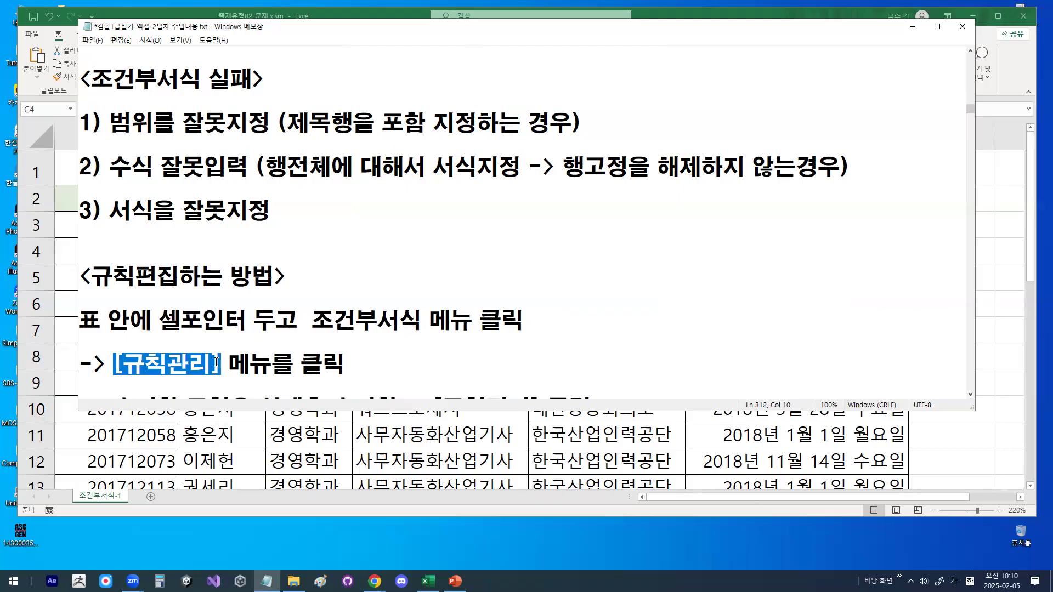
Switch to the Excel workbook, select cell E4 inside the table, and find the 규칙 관리 command among the conditional formatting options.
{"action": "left_click", "coordinate": [913, 26]}
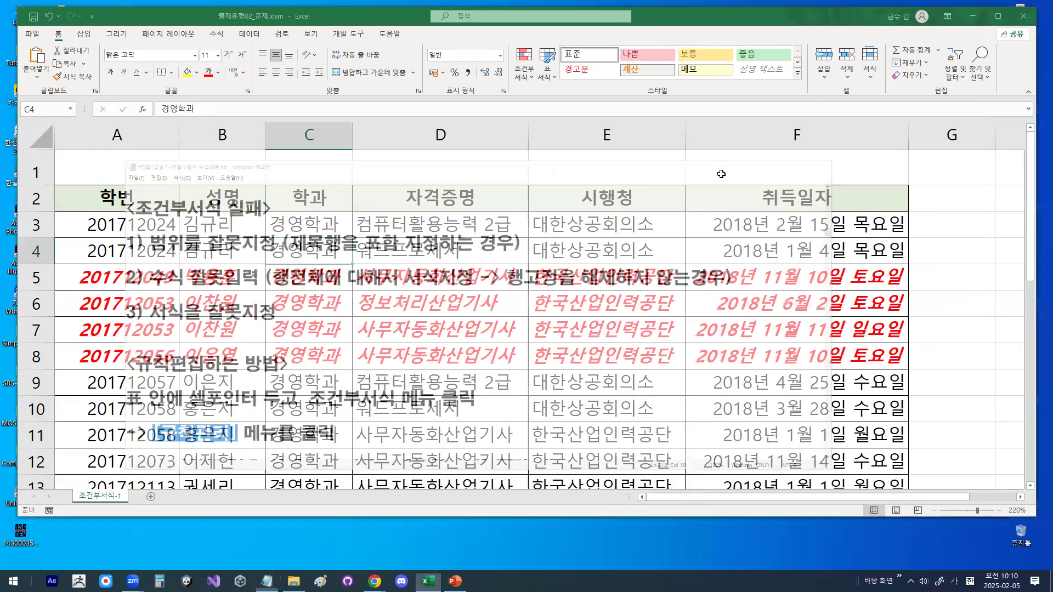
{"action": "left_click", "coordinate": [558, 249]}
{"action": "key", "text": "ctrl+1"}
{"action": "left_click", "coordinate": [559, 250]}
{"action": "mouse_move", "coordinate": [558, 234]}
{"action": "left_mouse_down"}
{"action": "mouse_move", "coordinate": [558, 245]}
{"action": "mouse_move", "coordinate": [602, 163]}
{"action": "left_mouse_up"}
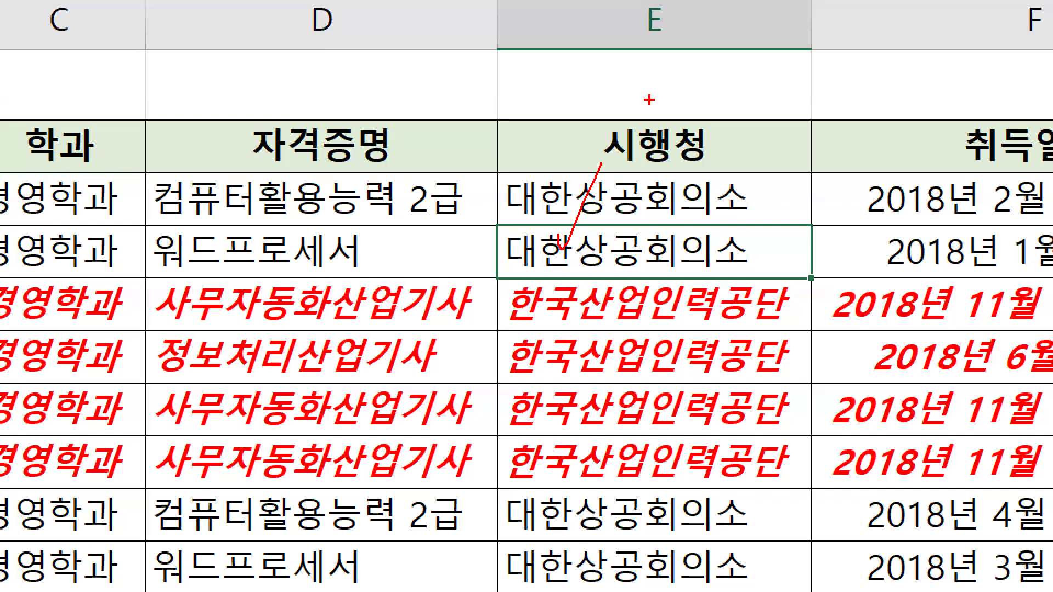
{"action": "key", "text": "Escape"}
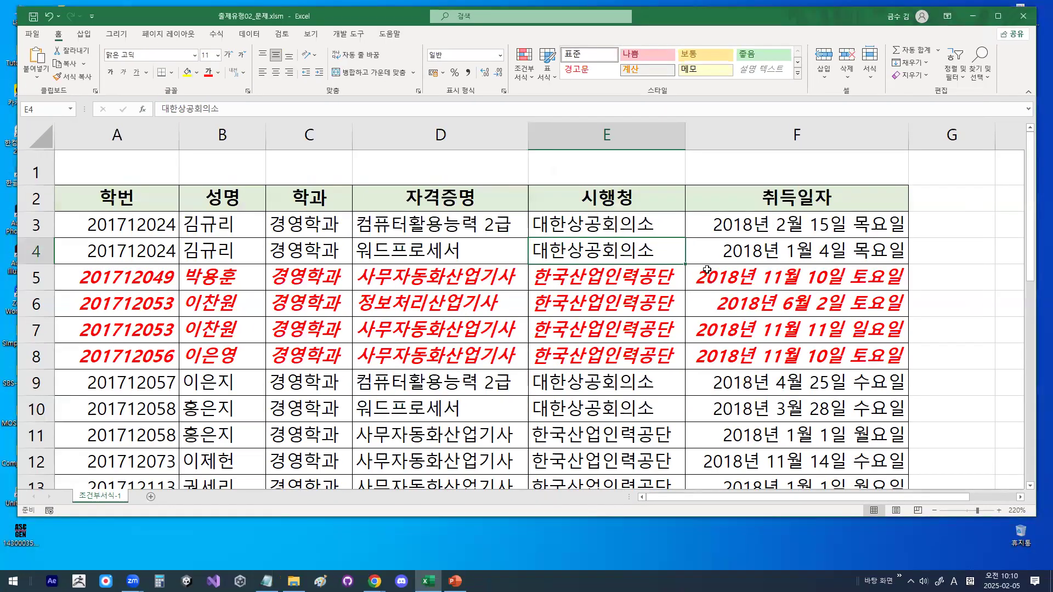
{"action": "left_click", "coordinate": [528, 80]}
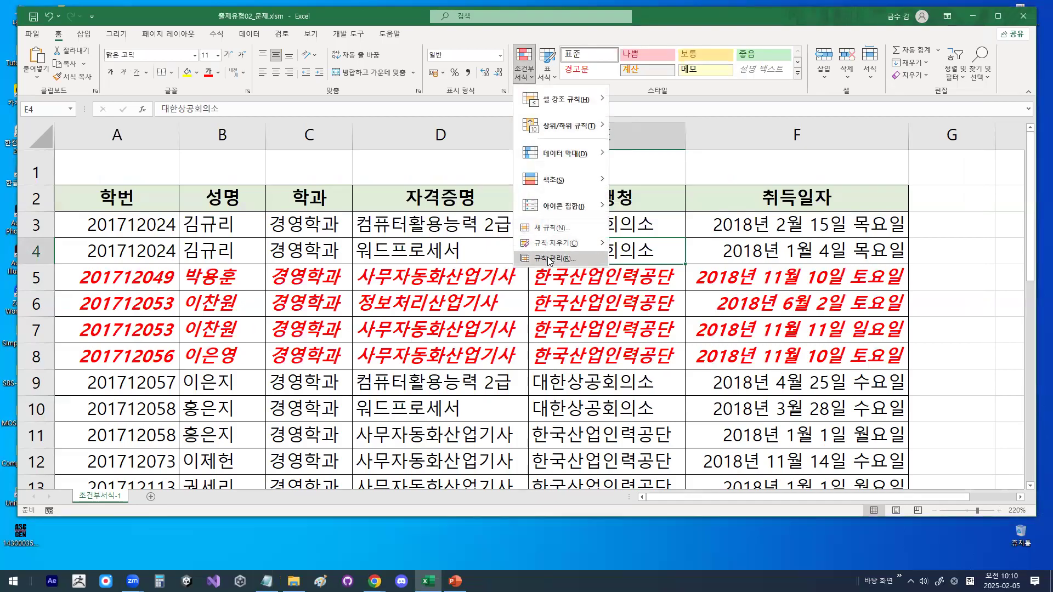
{"action": "key", "text": "ctrl+1"}
{"action": "mouse_move", "coordinate": [570, 258]}
{"action": "left_mouse_down"}
{"action": "mouse_move", "coordinate": [548, 267]}
{"action": "mouse_move", "coordinate": [529, 255]}
{"action": "mouse_move", "coordinate": [567, 253]}
{"action": "left_mouse_up"}
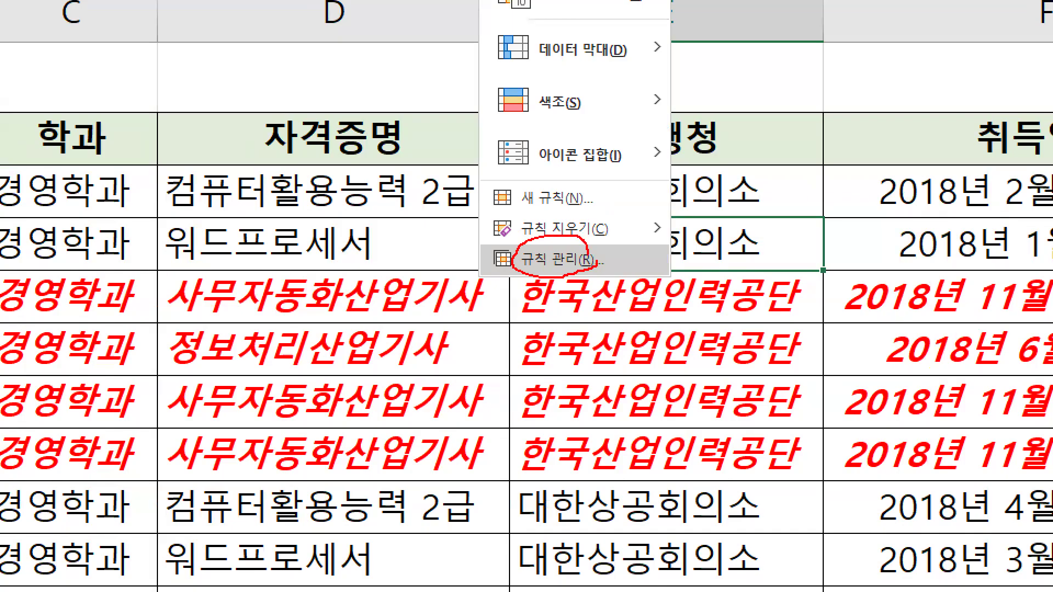
{"action": "key", "text": "Escape"}
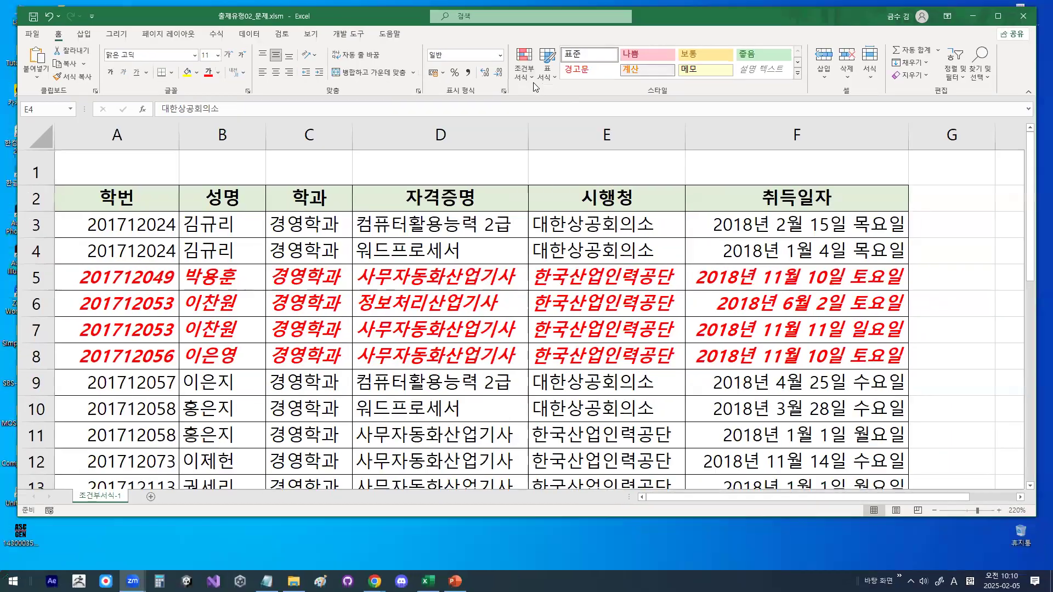
Open the conditional formatting rules manager, examine the weekend rule's applied range, and close the manager.
{"action": "left_click", "coordinate": [528, 79]}
{"action": "left_click", "coordinate": [553, 259]}
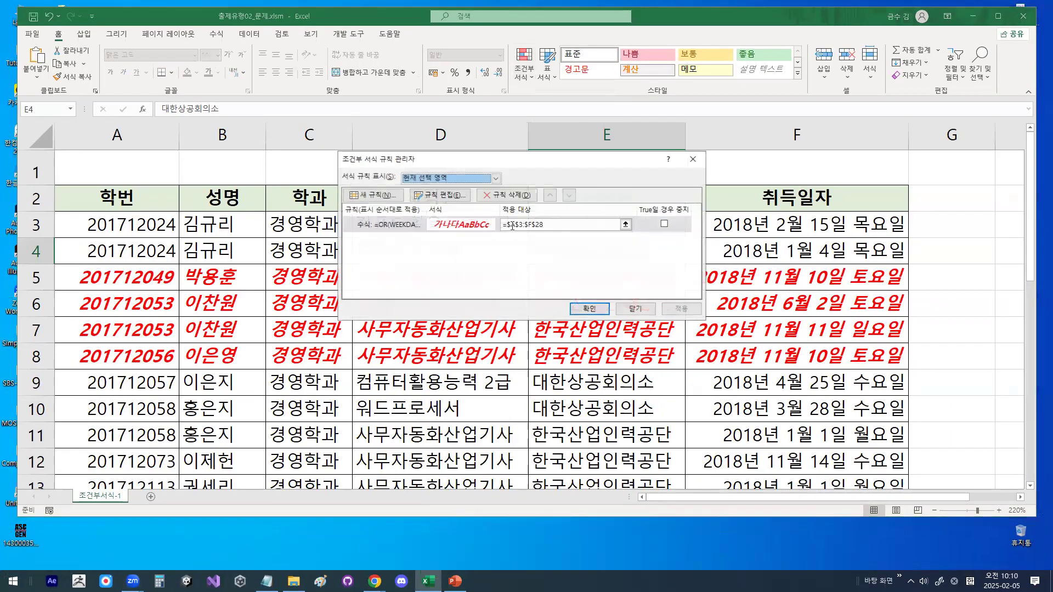
{"action": "key", "text": "ctrl+1"}
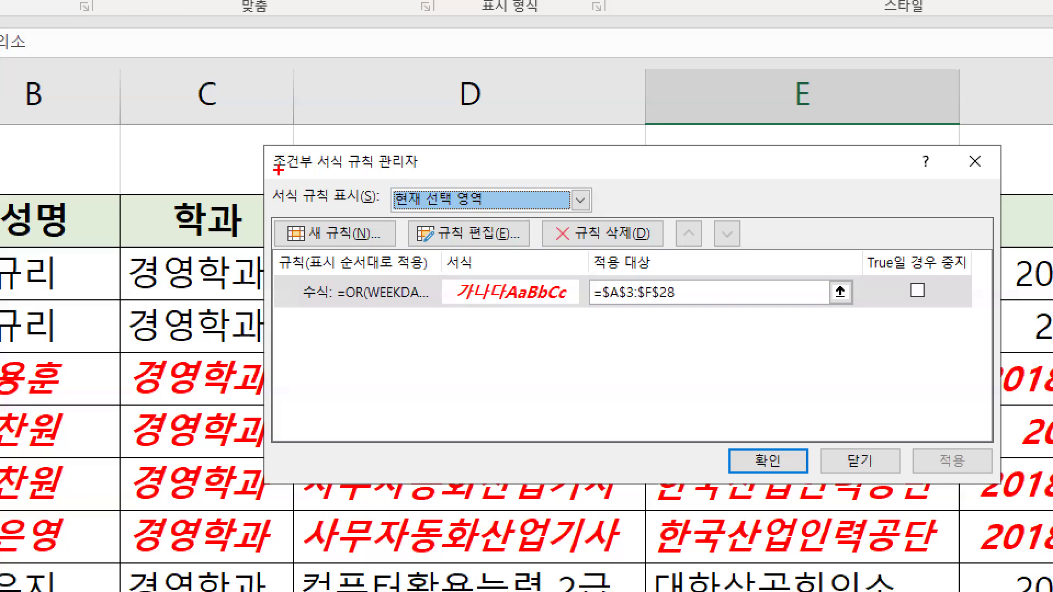
{"action": "left_click_drag", "start_coordinate": [291, 170], "coordinate": [410, 170]}
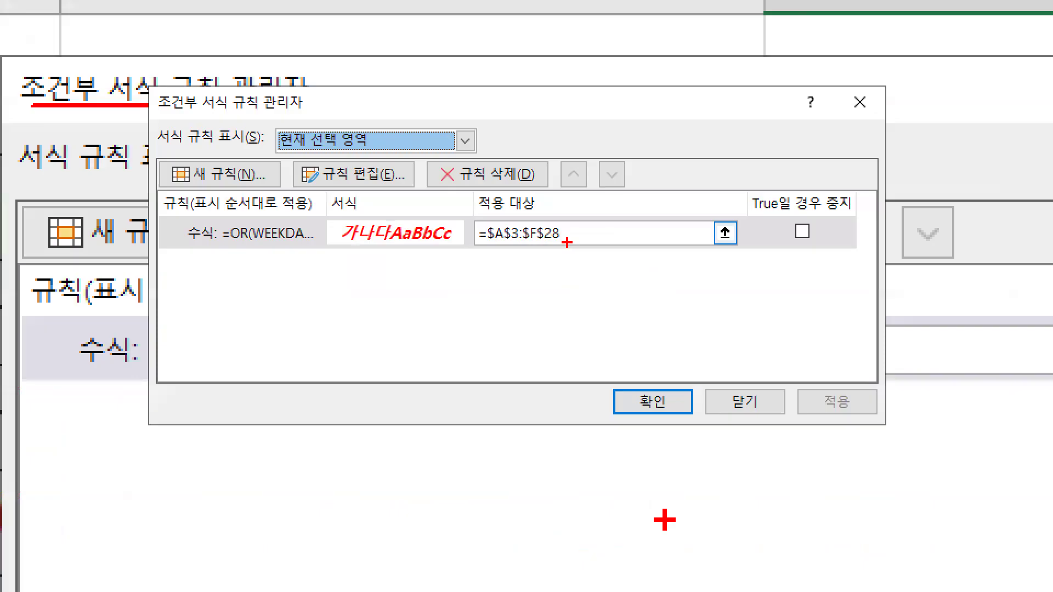
{"action": "mouse_move", "coordinate": [548, 240]}
{"action": "left_mouse_down"}
{"action": "mouse_move", "coordinate": [505, 245]}
{"action": "mouse_move", "coordinate": [556, 229]}
{"action": "mouse_move", "coordinate": [567, 240]}
{"action": "left_mouse_up"}
{"action": "key", "text": "Escape"}
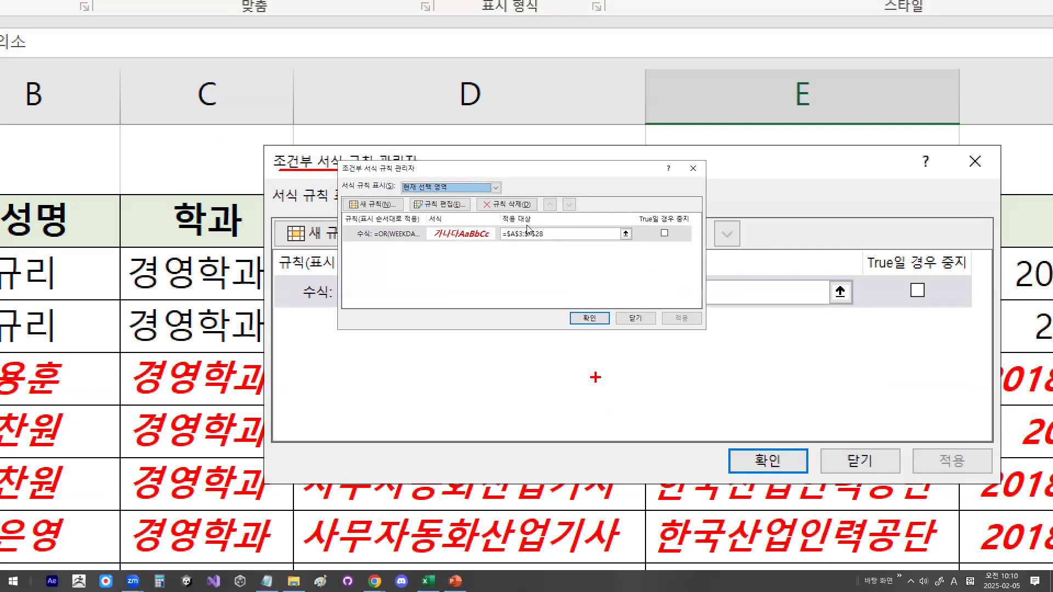
{"action": "key", "text": "Escape"}
{"action": "key", "text": "Escape"}
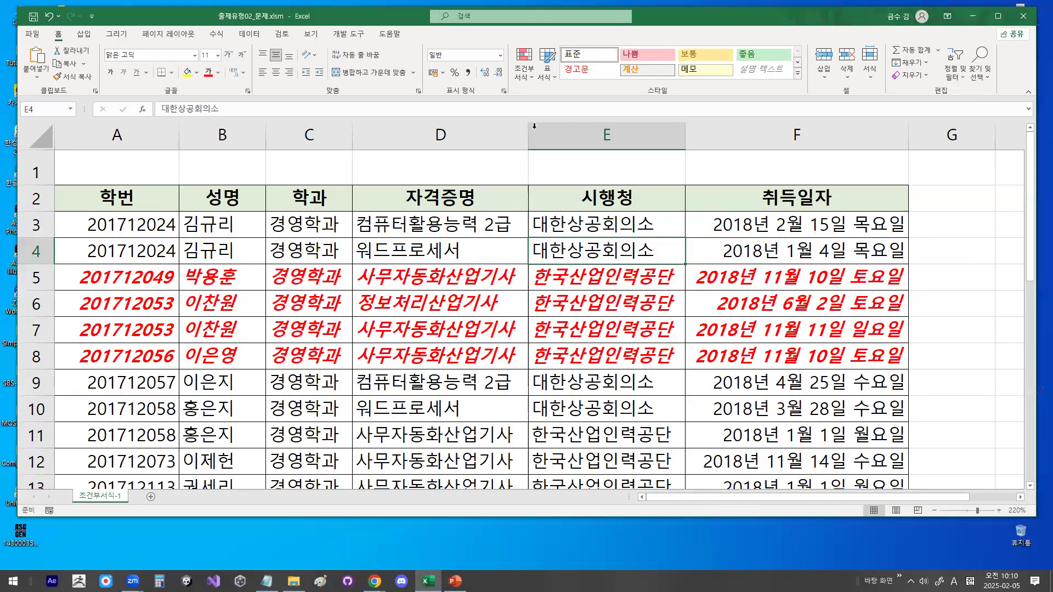
Select cell D5, reopen the conditional formatting rules manager, and move it clear of the table's upper rows.
{"action": "left_click", "coordinate": [487, 201]}
{"action": "left_click", "coordinate": [497, 275]}
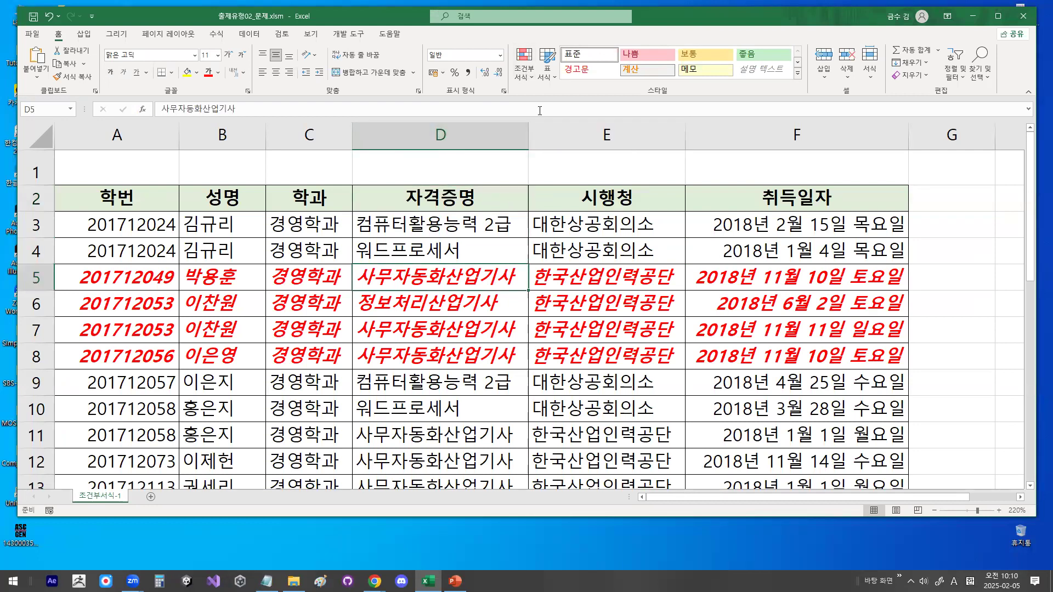
{"action": "left_click", "coordinate": [526, 81]}
{"action": "left_click", "coordinate": [549, 266]}
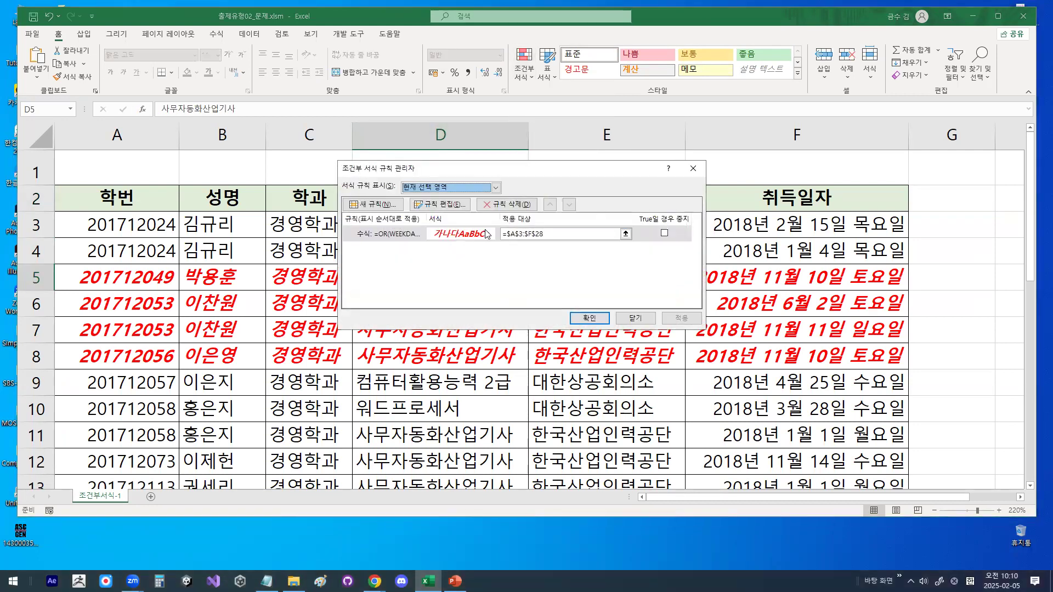
{"action": "left_click", "coordinate": [524, 235]}
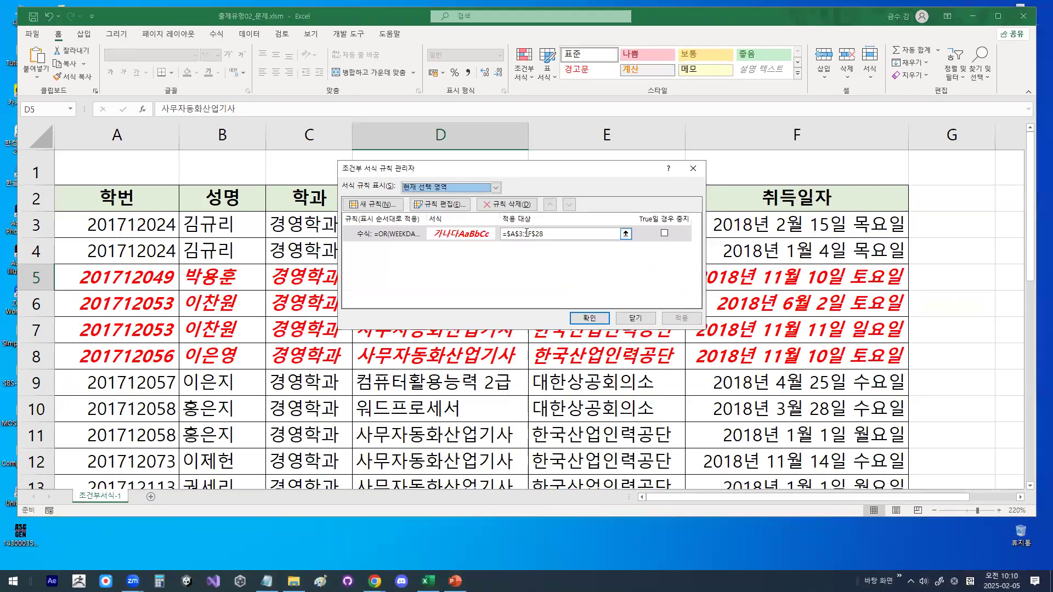
{"action": "left_click_drag", "start_coordinate": [530, 170], "coordinate": [640, 305]}
{"action": "scroll", "coordinate": [351, 241], "scroll_direction": "up", "scroll_amount": 1}
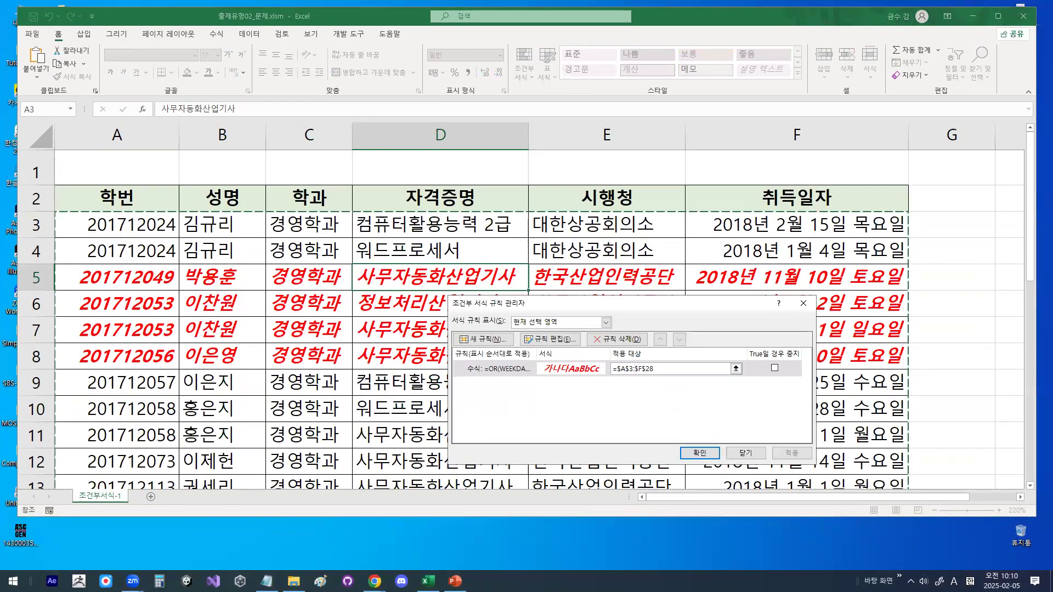
Examine where the rule's outlined range starts on the sheet relative to the header row and first data row.
{"action": "key", "text": "ctrl+1"}
{"action": "left_click", "coordinate": [161, 212]}
{"action": "left_click_drag", "start_coordinate": [229, 195], "coordinate": [235, 250]}
{"action": "key", "text": "Escape"}
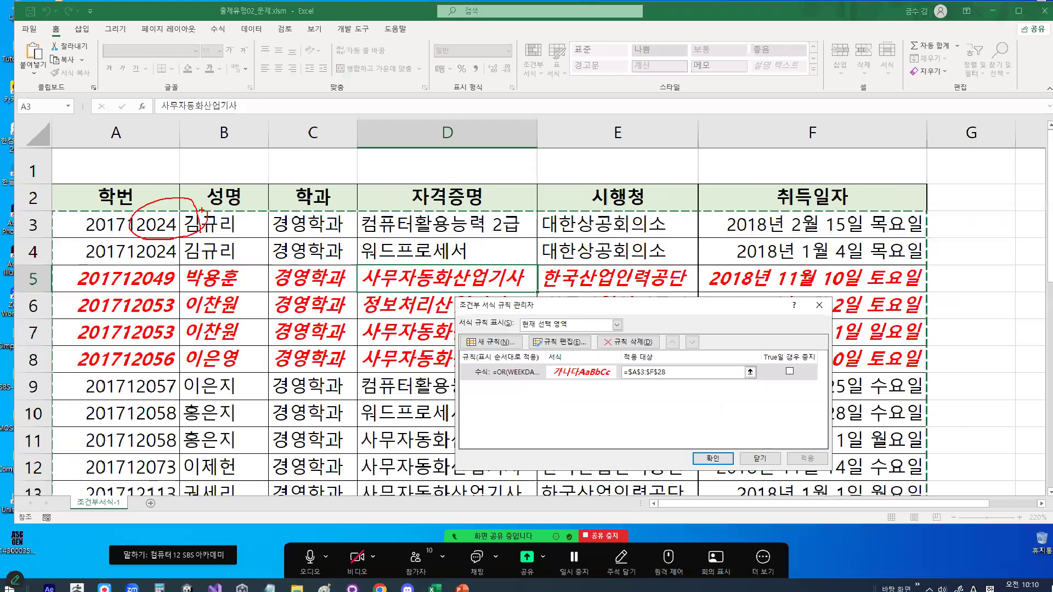
{"action": "key", "text": "ctrl+1"}
{"action": "key", "text": "Escape"}
{"action": "scroll", "coordinate": [90, 176], "scroll_direction": "up", "scroll_amount": 1}
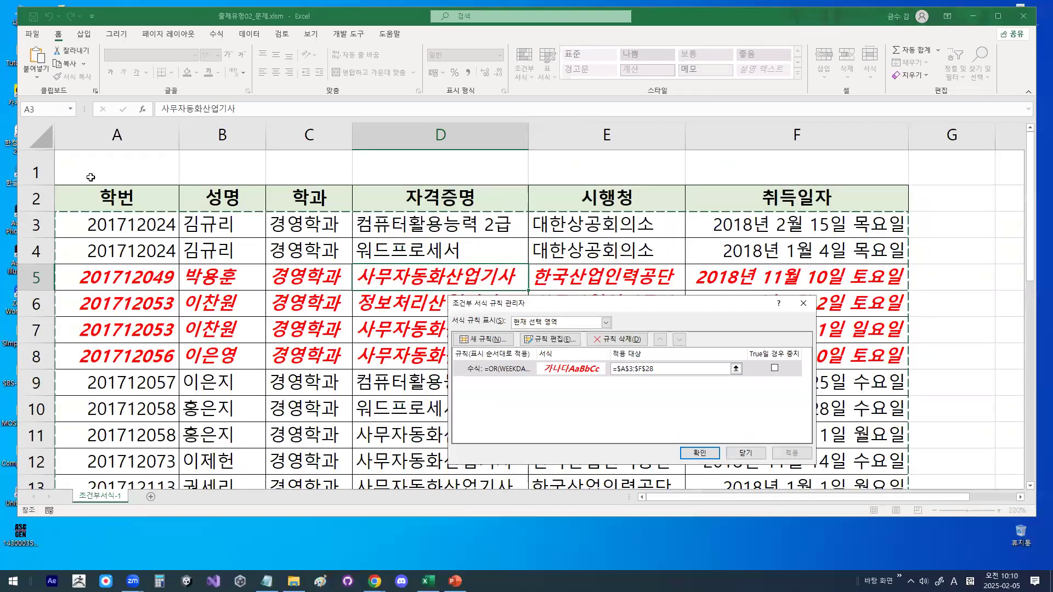
{"action": "key", "text": "ctrl+1"}
{"action": "left_click", "coordinate": [131, 176]}
{"action": "left_click_drag", "start_coordinate": [132, 176], "coordinate": [174, 141]}
{"action": "key", "text": "Escape"}
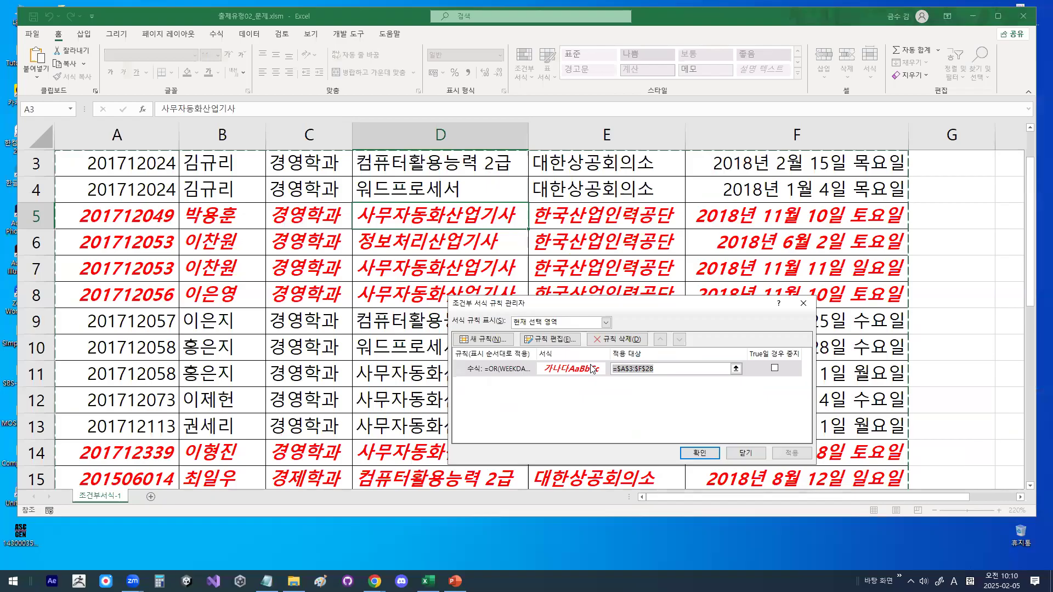
Clear the rule's applied range and reselect the data rows as =$A$3:$F$28.
{"action": "key", "text": "BackSpace"}
{"action": "scroll", "coordinate": [188, 209], "scroll_direction": "up", "scroll_amount": 1}
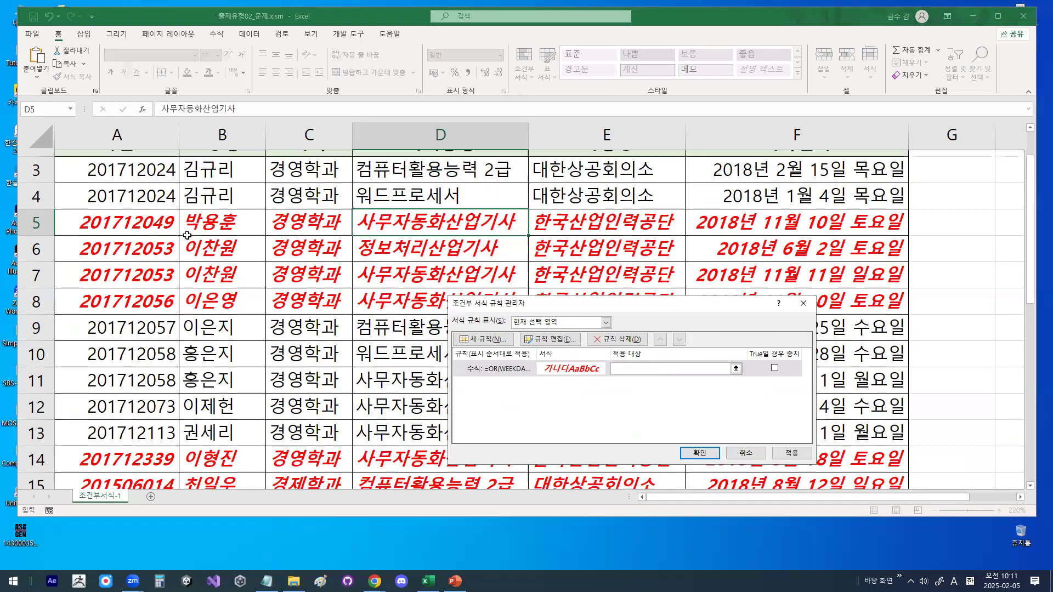
{"action": "left_click", "coordinate": [150, 227]}
{"action": "left_click_drag", "start_coordinate": [150, 227], "coordinate": [800, 426]}
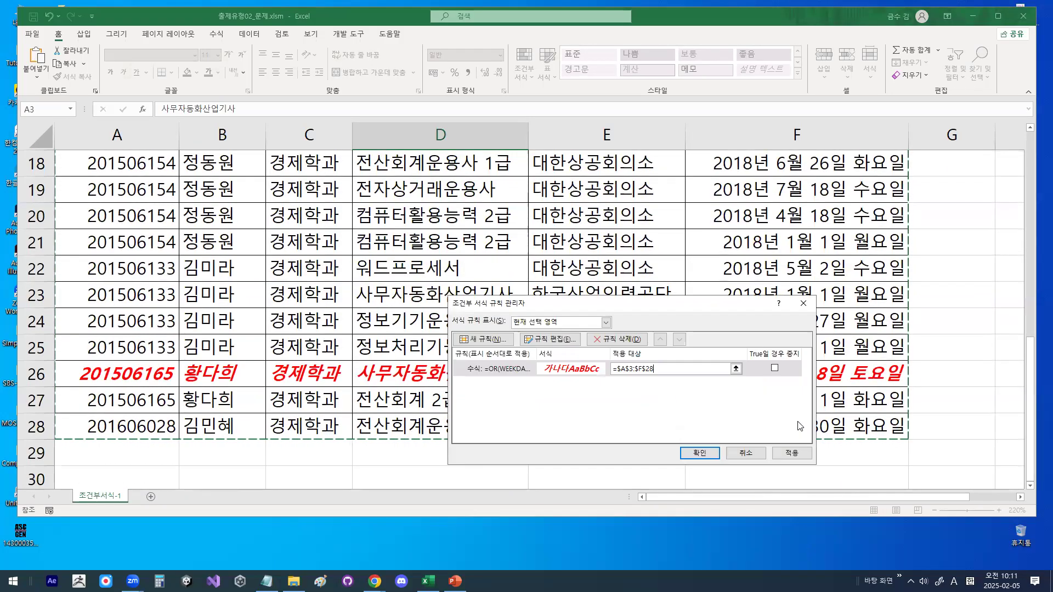
{"action": "left_click", "coordinate": [658, 368]}
{"action": "key", "text": "ctrl+1"}
{"action": "mouse_move", "coordinate": [691, 375]}
{"action": "left_mouse_down"}
{"action": "mouse_move", "coordinate": [641, 397]}
{"action": "mouse_move", "coordinate": [694, 381]}
{"action": "left_mouse_up"}
{"action": "key", "text": "Escape"}
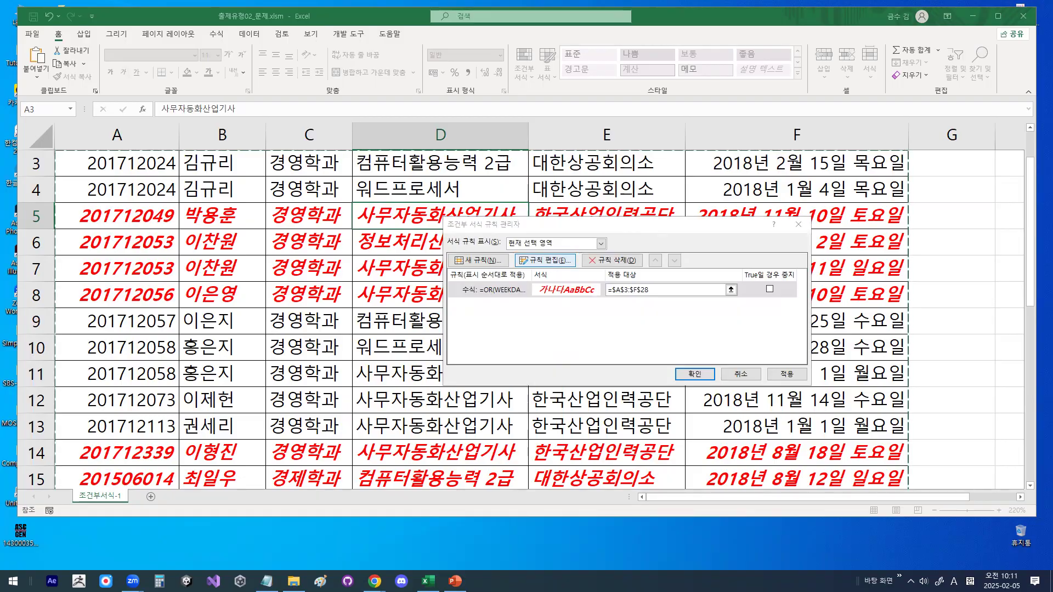
Open the weekend rule for editing from the rules manager and examine its OR/WEEKDAY formula.
{"action": "key", "text": "ctrl+1"}
{"action": "mouse_move", "coordinate": [570, 253]}
{"action": "left_mouse_down"}
{"action": "mouse_move", "coordinate": [549, 219]}
{"action": "mouse_move", "coordinate": [591, 238]}
{"action": "left_mouse_up"}
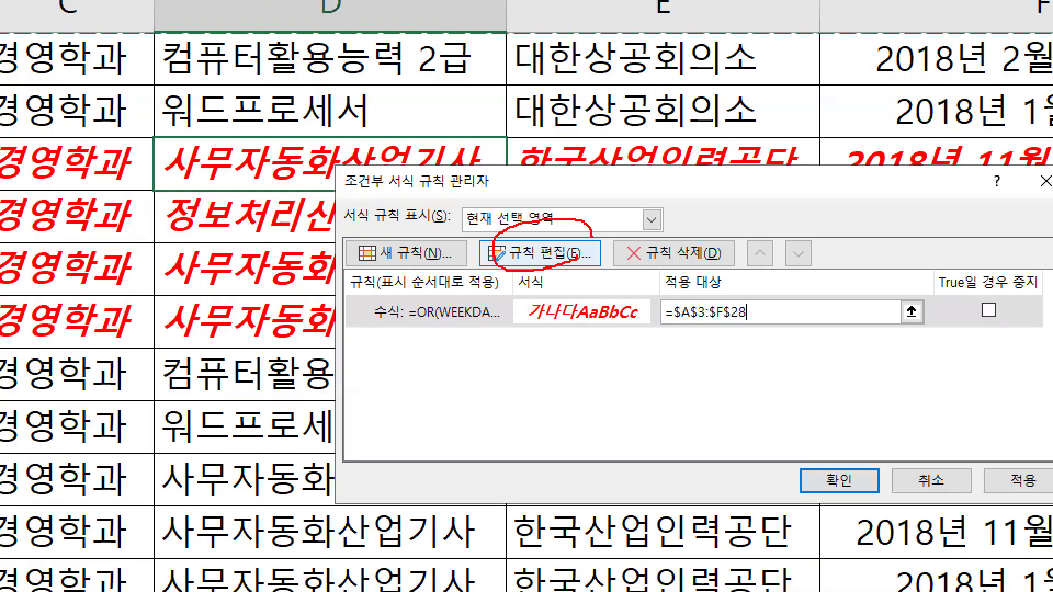
{"action": "key", "text": "Escape"}
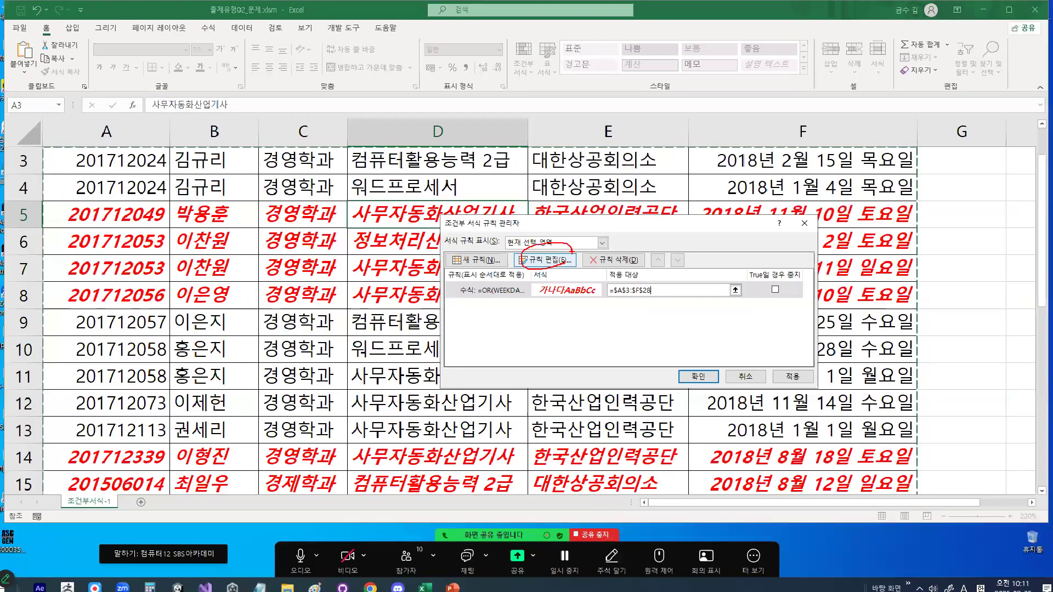
{"action": "left_click", "coordinate": [541, 254]}
{"action": "key", "text": "ctrl+1"}
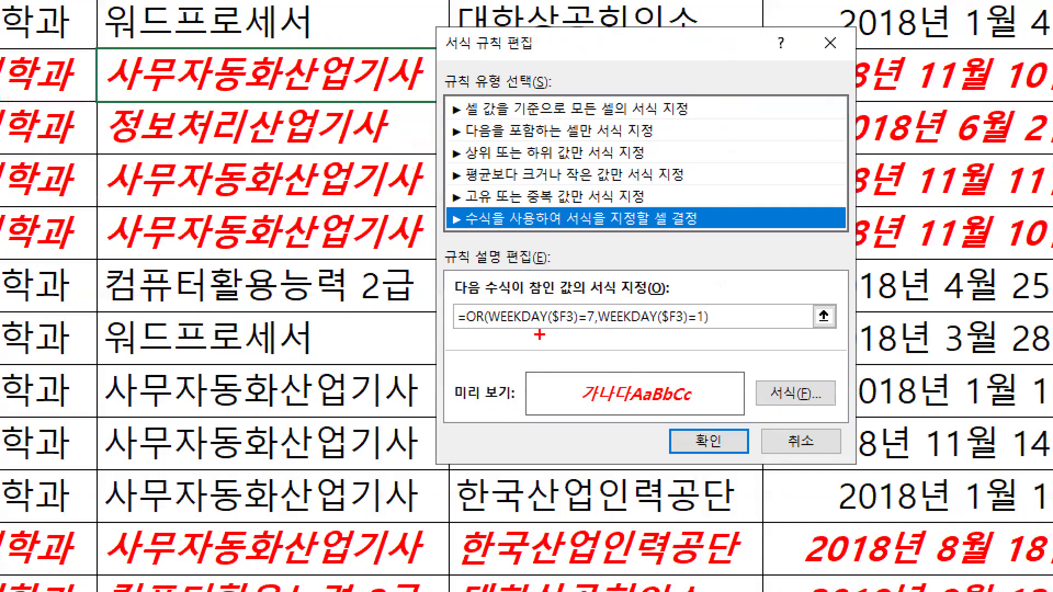
{"action": "mouse_move", "coordinate": [536, 341]}
{"action": "left_mouse_down"}
{"action": "mouse_move", "coordinate": [663, 342]}
{"action": "mouse_move", "coordinate": [721, 326]}
{"action": "left_mouse_up"}
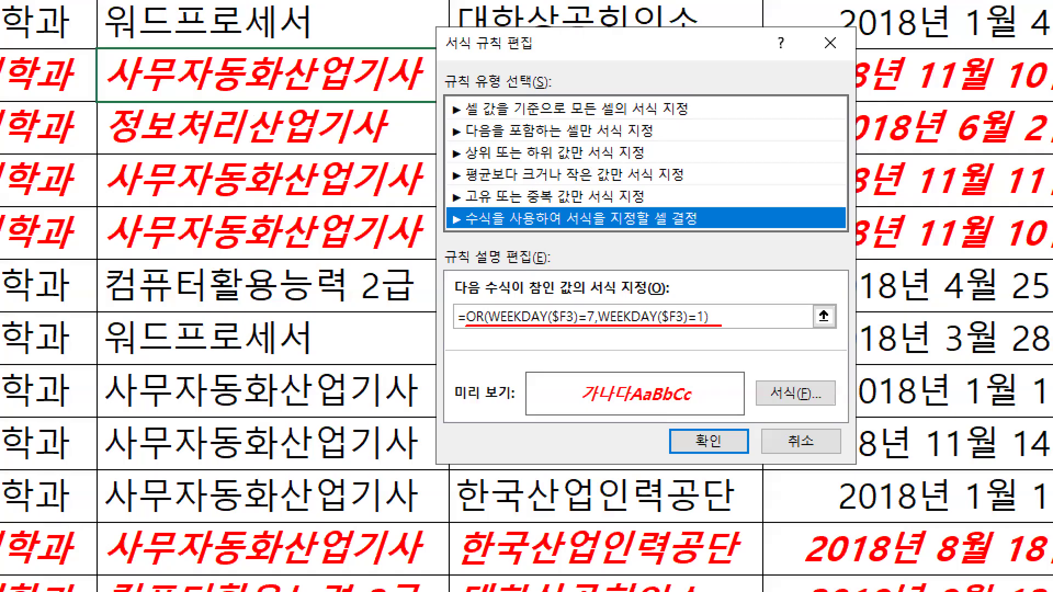
Review the weekend rule's bold italic red font settings, accept the rule, and close the rules manager.
{"action": "mouse_move", "coordinate": [839, 376]}
{"action": "left_mouse_down"}
{"action": "mouse_move", "coordinate": [840, 403]}
{"action": "mouse_move", "coordinate": [765, 367]}
{"action": "mouse_move", "coordinate": [849, 402]}
{"action": "left_mouse_up"}
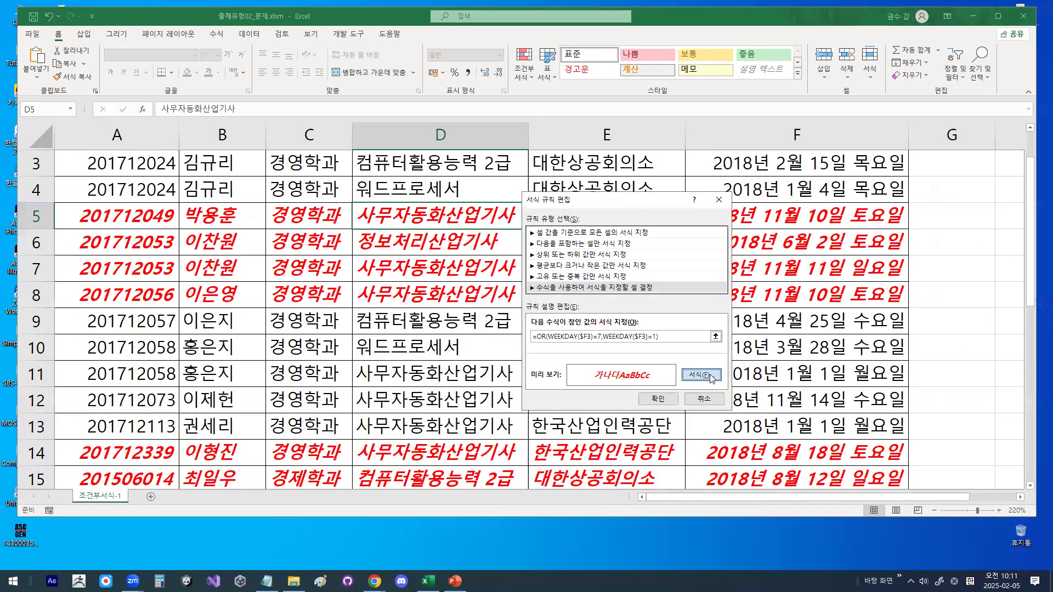
{"action": "left_click", "coordinate": [697, 379]}
{"action": "key", "text": "ctrl+1"}
{"action": "left_click_drag", "start_coordinate": [721, 214], "coordinate": [711, 240]}
{"action": "mouse_move", "coordinate": [753, 285]}
{"action": "left_mouse_down"}
{"action": "mouse_move", "coordinate": [684, 86]}
{"action": "mouse_move", "coordinate": [754, 307]}
{"action": "left_mouse_up"}
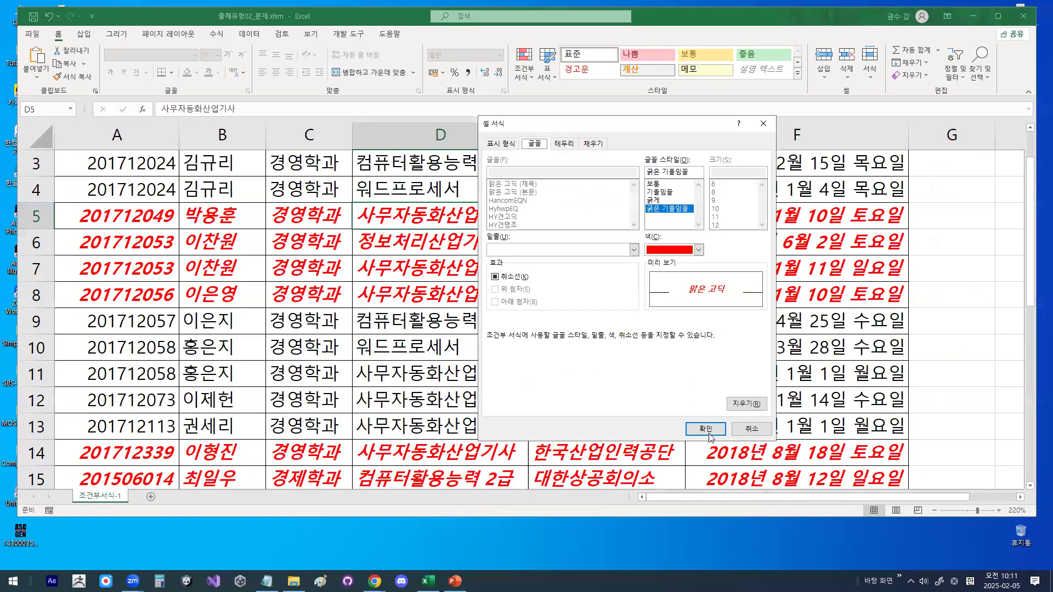
{"action": "left_click", "coordinate": [709, 433]}
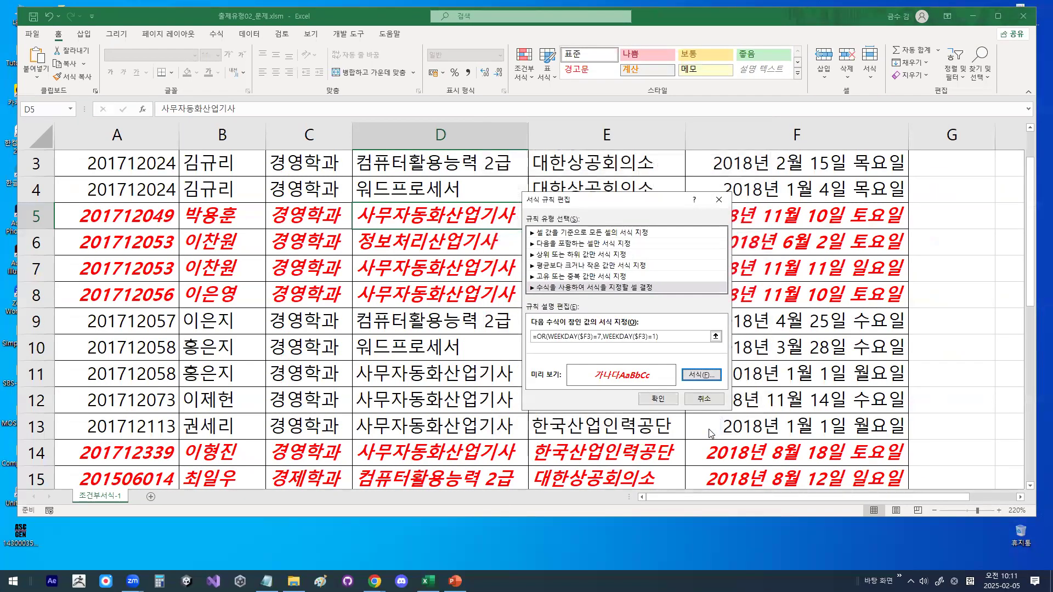
{"action": "left_click", "coordinate": [663, 400]}
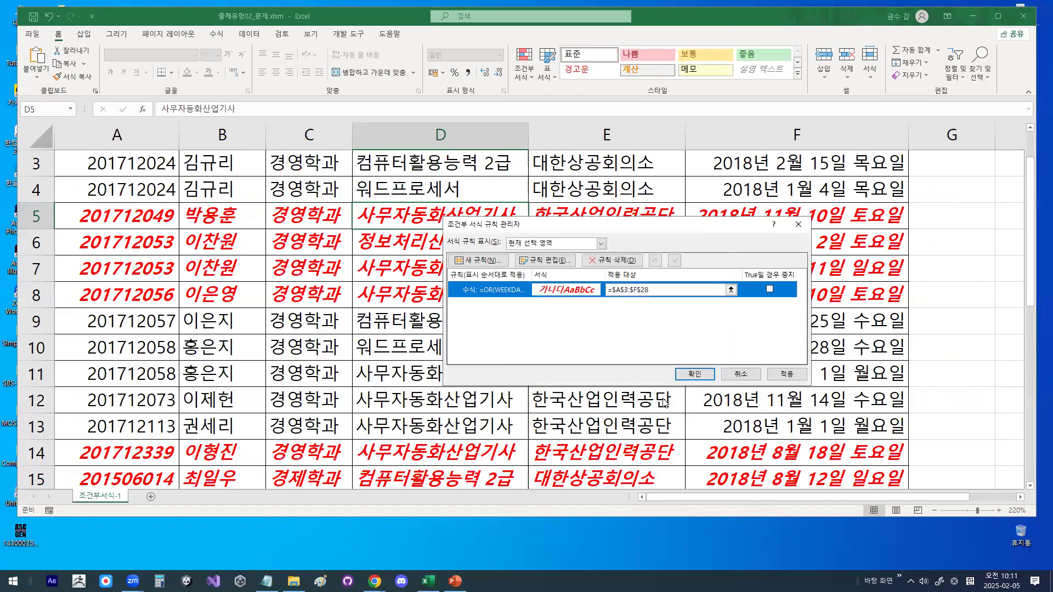
{"action": "left_click", "coordinate": [695, 373]}
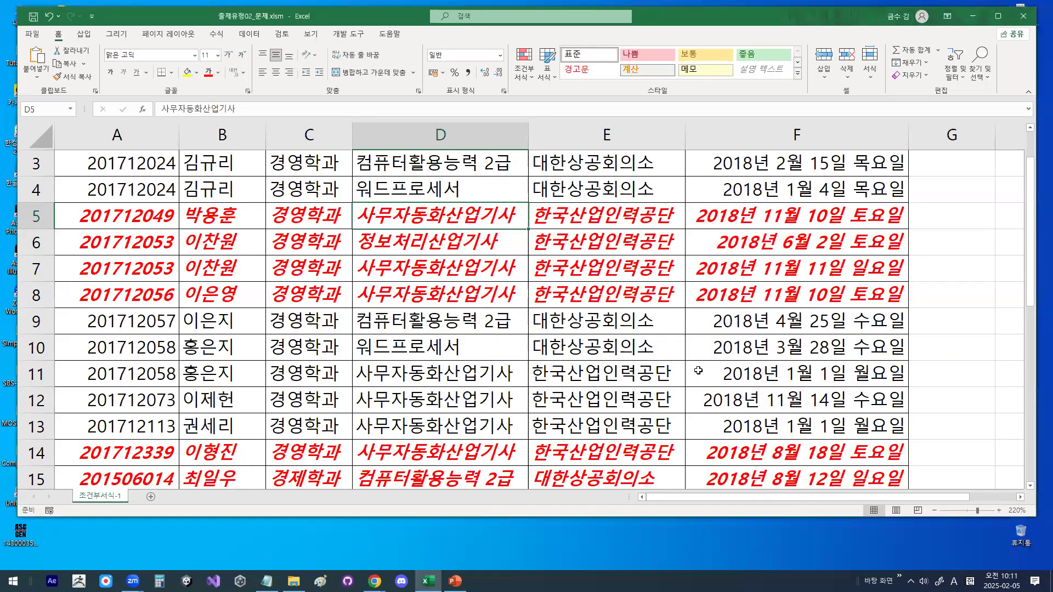
{"action": "key", "text": "Down"}
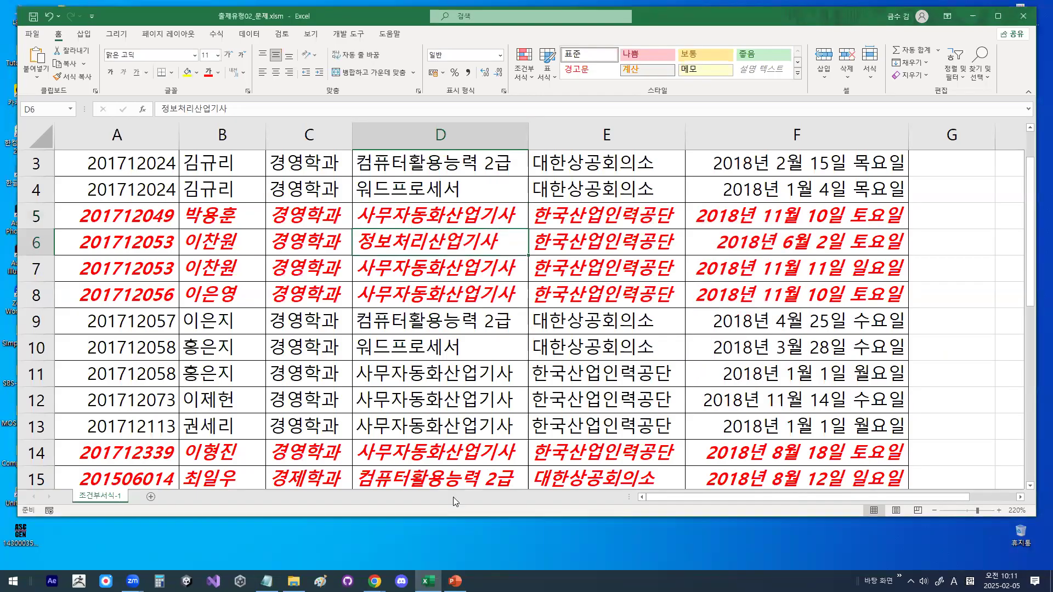
Switch to the Notepad lesson notes and cut the whole <규칙 삭제> section, including both 유형 cases and their dashed separator lines.
{"action": "left_click", "coordinate": [266, 582]}
{"action": "scroll", "coordinate": [237, 334], "scroll_direction": "down", "scroll_amount": 4}
{"action": "scroll", "coordinate": [237, 334], "scroll_direction": "down", "scroll_amount": 3}
{"action": "scroll", "coordinate": [253, 338], "scroll_direction": "up", "scroll_amount": 3}
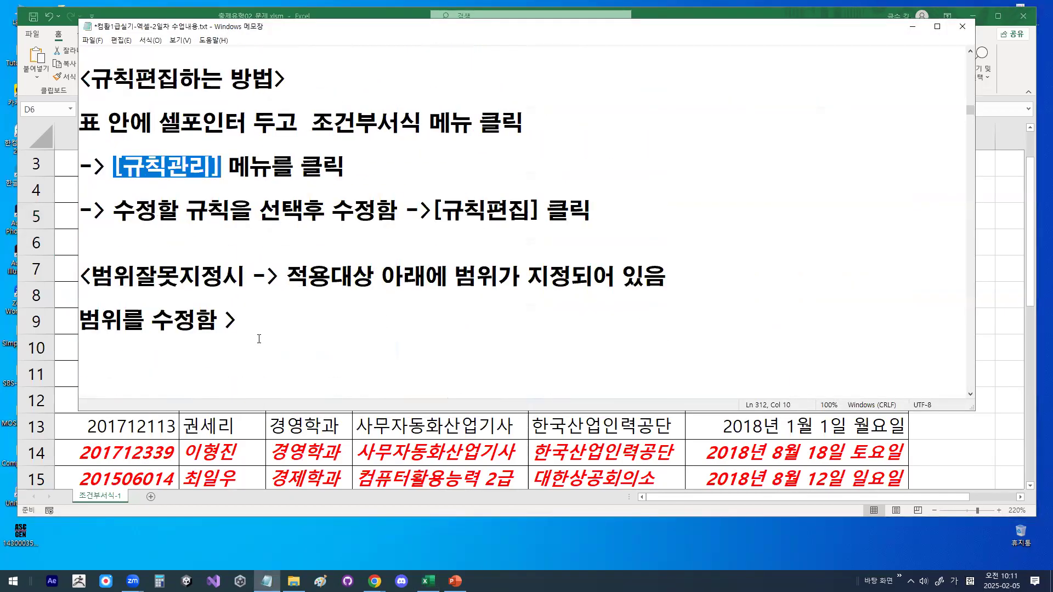
{"action": "scroll", "coordinate": [258, 338], "scroll_direction": "down", "scroll_amount": 12}
{"action": "scroll", "coordinate": [157, 250], "scroll_direction": "up", "scroll_amount": 2}
{"action": "left_click", "coordinate": [92, 214]}
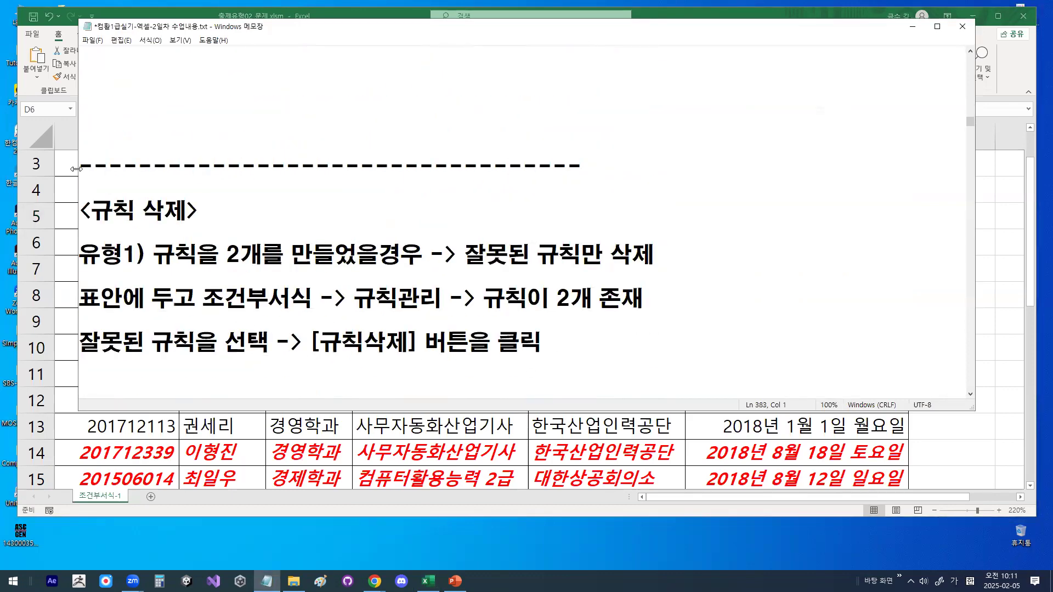
{"action": "scroll", "coordinate": [161, 281], "scroll_direction": "down", "scroll_amount": 2}
{"action": "scroll", "coordinate": [181, 289], "scroll_direction": "down", "scroll_amount": 1}
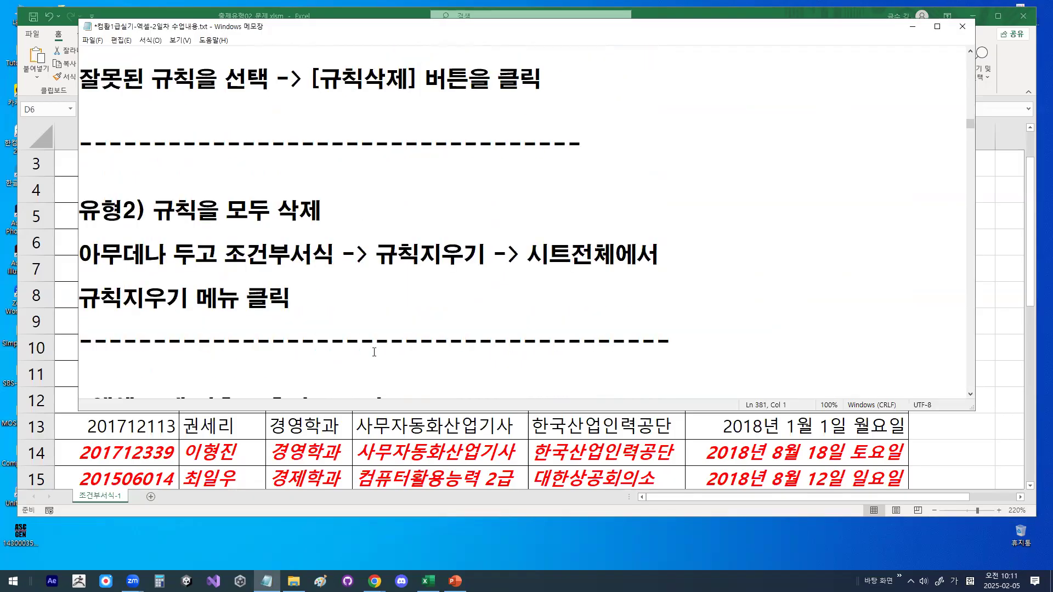
{"action": "scroll", "coordinate": [374, 352], "scroll_direction": "down", "scroll_amount": 1}
{"action": "left_click", "coordinate": [699, 283], "text": "shift"}
{"action": "key", "text": "ctrl+x"}
Paste the cut <규칙 삭제> section into the notes below the line 범위를 수정함 >.
{"action": "scroll", "coordinate": [545, 264], "scroll_direction": "up", "scroll_amount": 14}
{"action": "scroll", "coordinate": [539, 251], "scroll_direction": "up", "scroll_amount": 5}
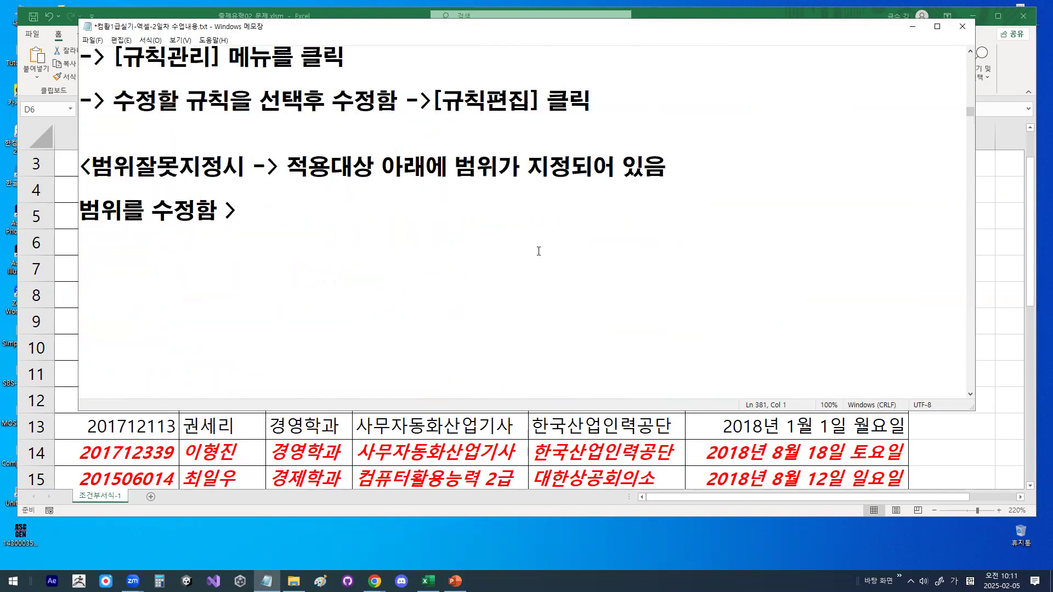
{"action": "left_click", "coordinate": [280, 319]}
{"action": "key", "text": "ctrl+v"}
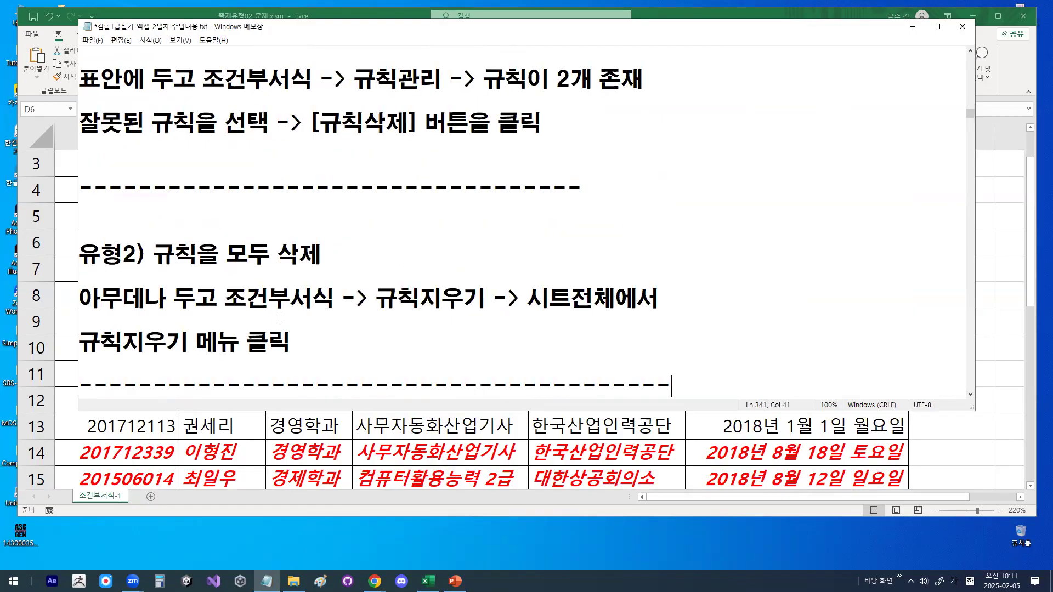
Highlight the <규칙 삭제> heading and the 유형1 text about having made two rules, and minimize the notes.
{"action": "scroll", "coordinate": [280, 320], "scroll_direction": "up", "scroll_amount": 2}
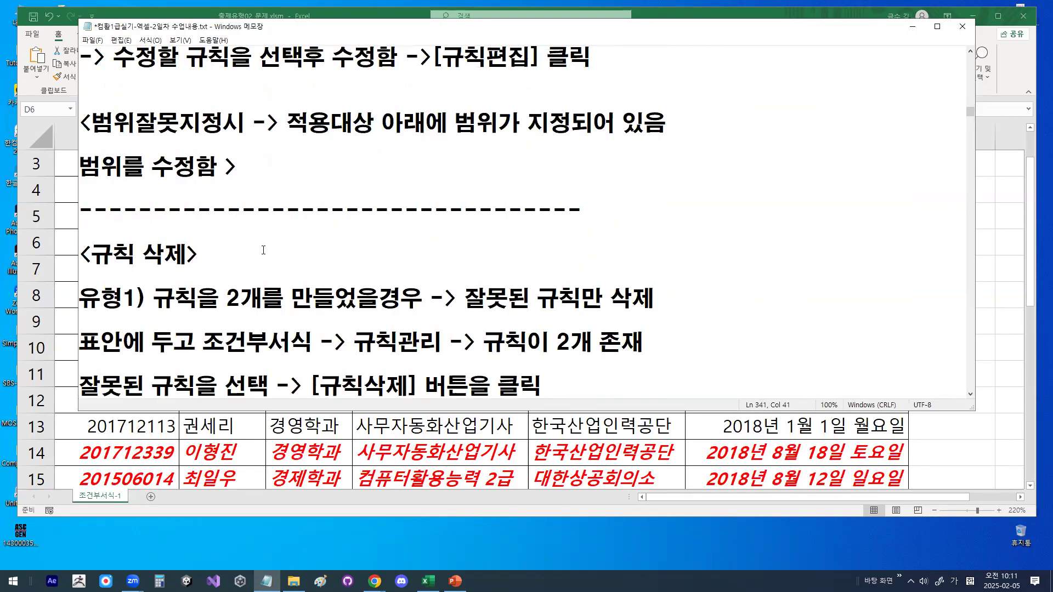
{"action": "left_click_drag", "start_coordinate": [92, 254], "coordinate": [183, 254]}
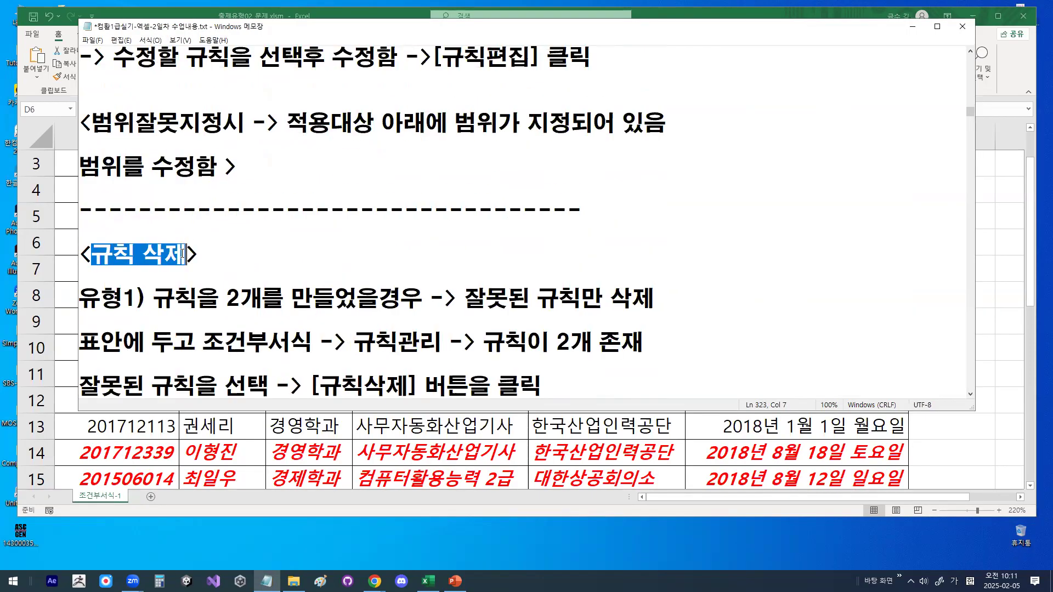
{"action": "left_click", "coordinate": [236, 252]}
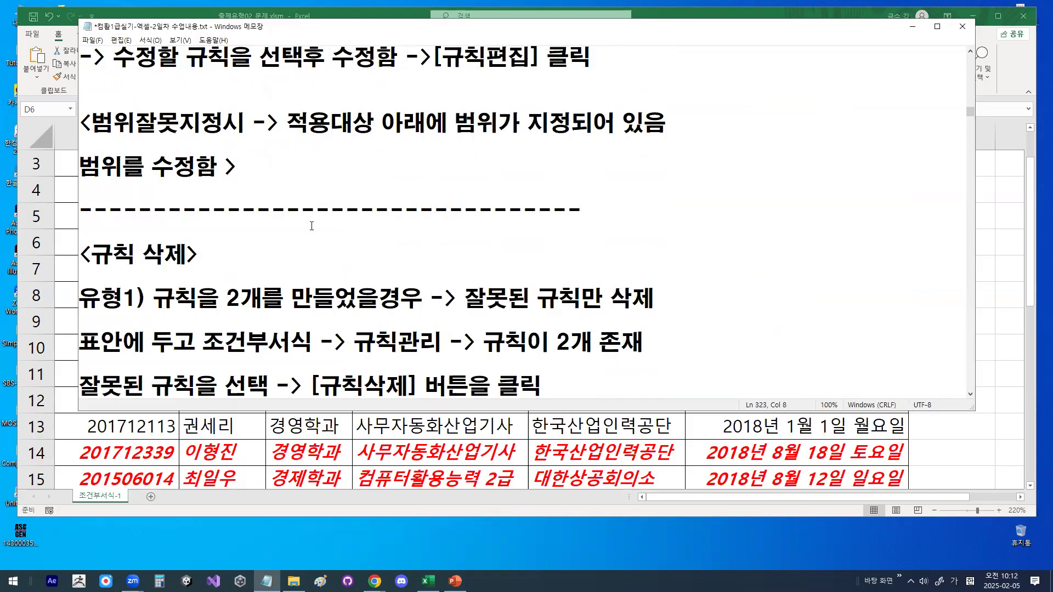
{"action": "scroll", "coordinate": [306, 262], "scroll_direction": "down", "scroll_amount": 1}
{"action": "left_click_drag", "start_coordinate": [154, 232], "coordinate": [375, 213]}
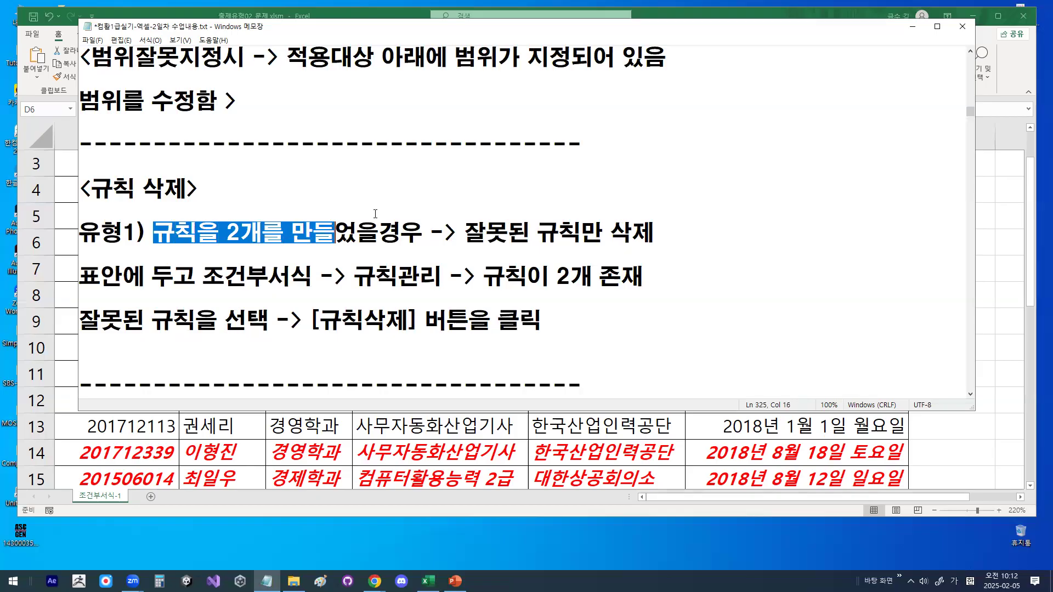
{"action": "left_click", "coordinate": [911, 32]}
Select A3:F28 and start a new formula-based conditional formatting rule with the formula =$C$3=1.
{"action": "left_click", "coordinate": [437, 209]}
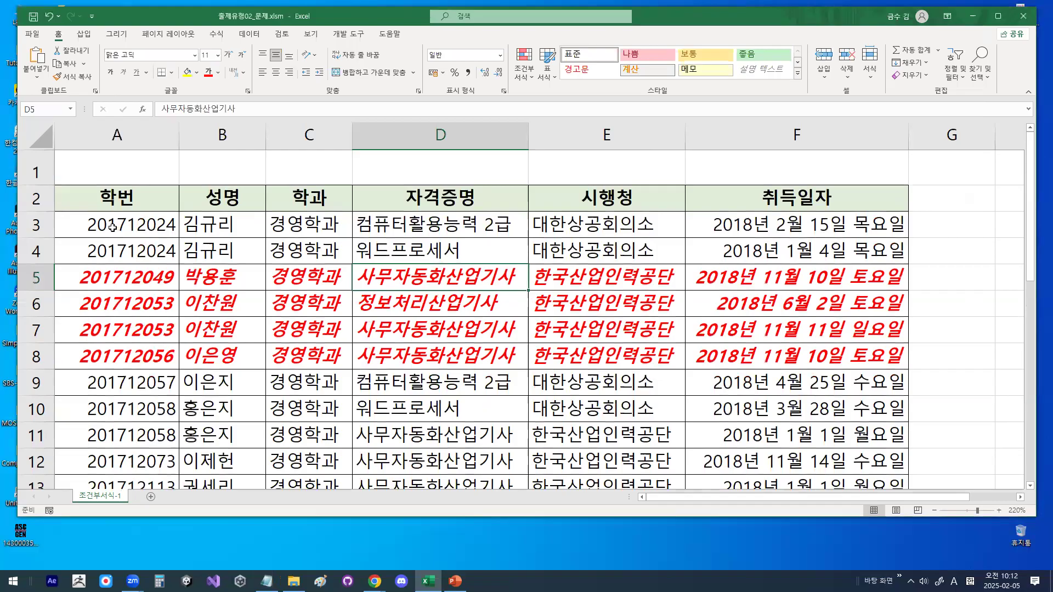
{"action": "left_click_drag", "start_coordinate": [118, 225], "coordinate": [790, 453]}
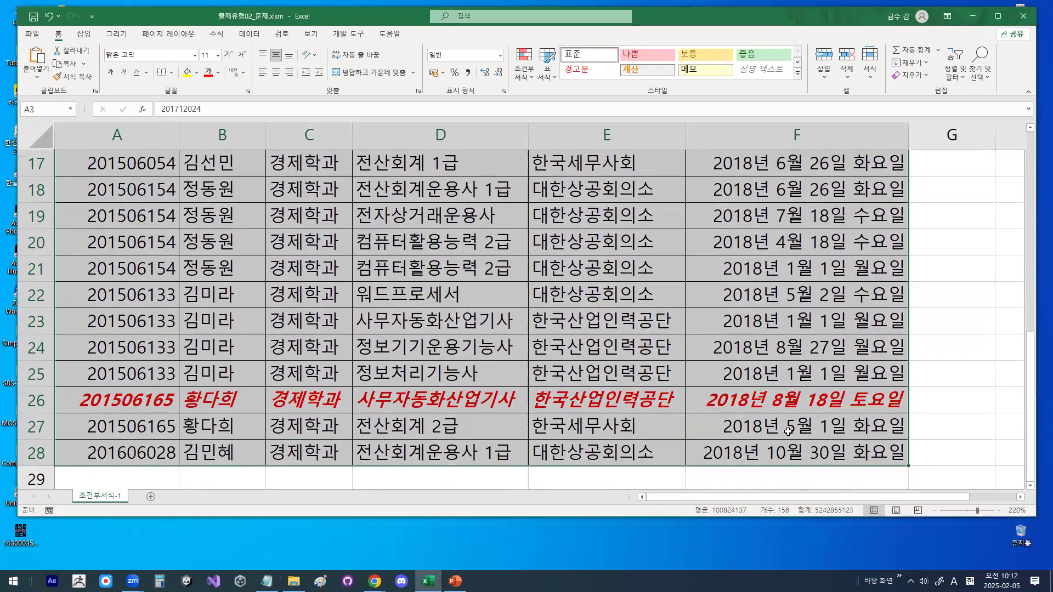
{"action": "left_click", "coordinate": [527, 83]}
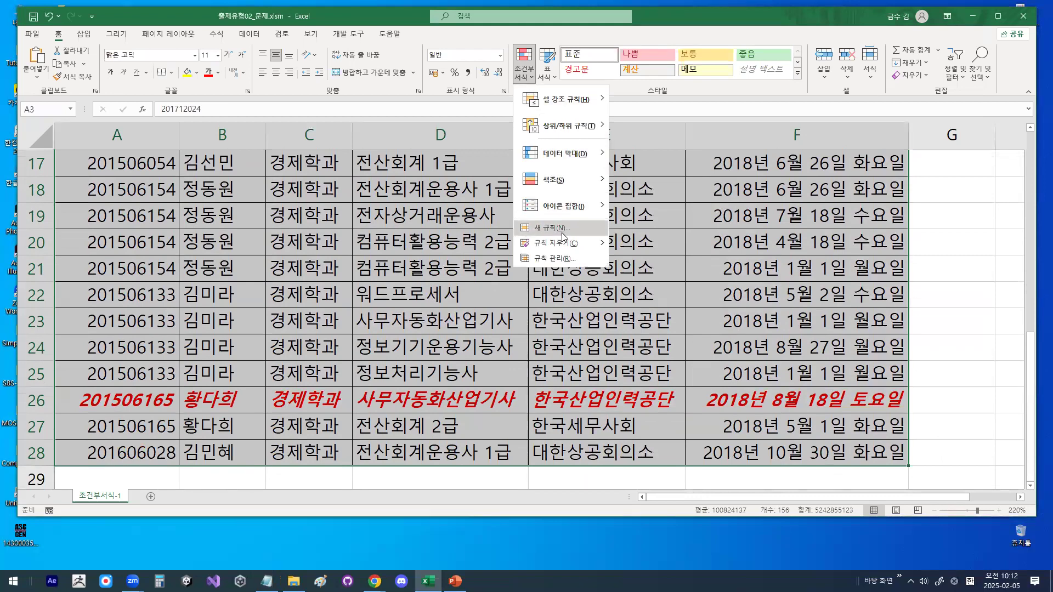
{"action": "left_click", "coordinate": [563, 227]}
{"action": "left_click", "coordinate": [531, 274]}
{"action": "left_click", "coordinate": [509, 326]}
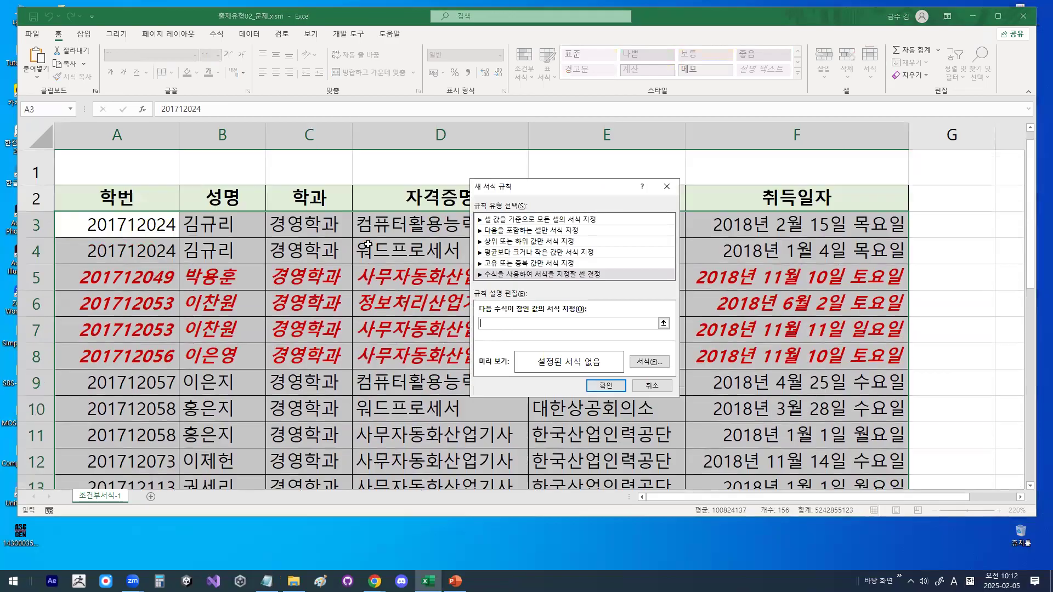
{"action": "left_click", "coordinate": [301, 222]}
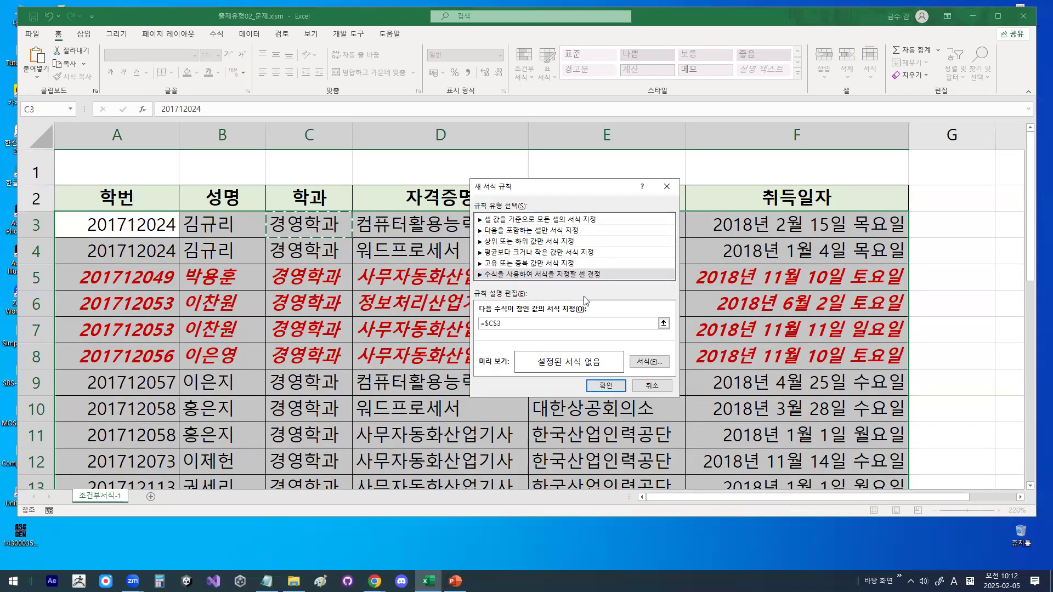
{"action": "type", "text": "=1"}
Set the new rule's font colour to standard blue and confirm the rule.
{"action": "left_click", "coordinate": [652, 362]}
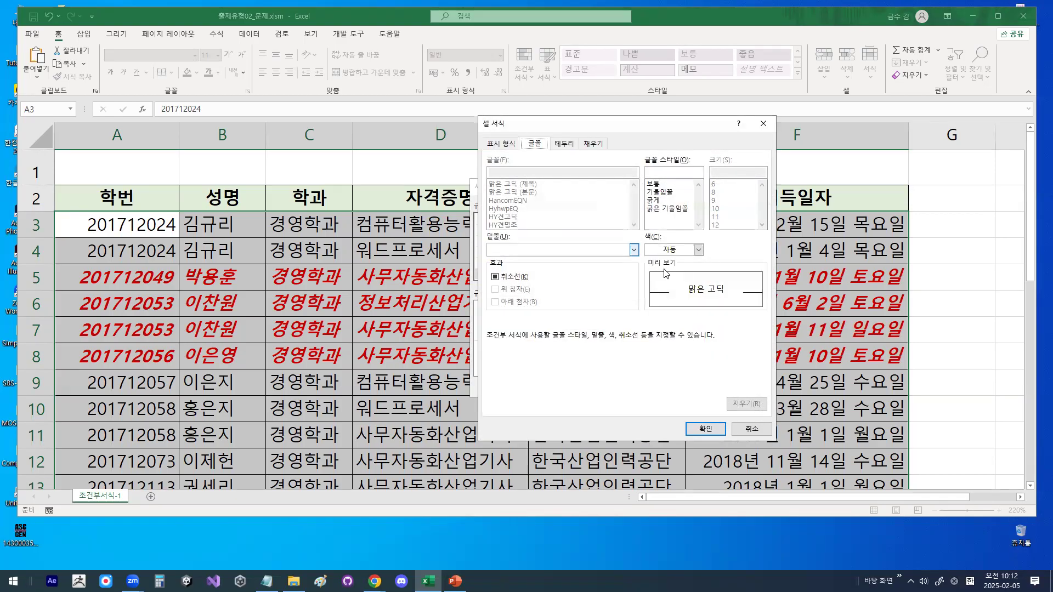
{"action": "left_click", "coordinate": [680, 250]}
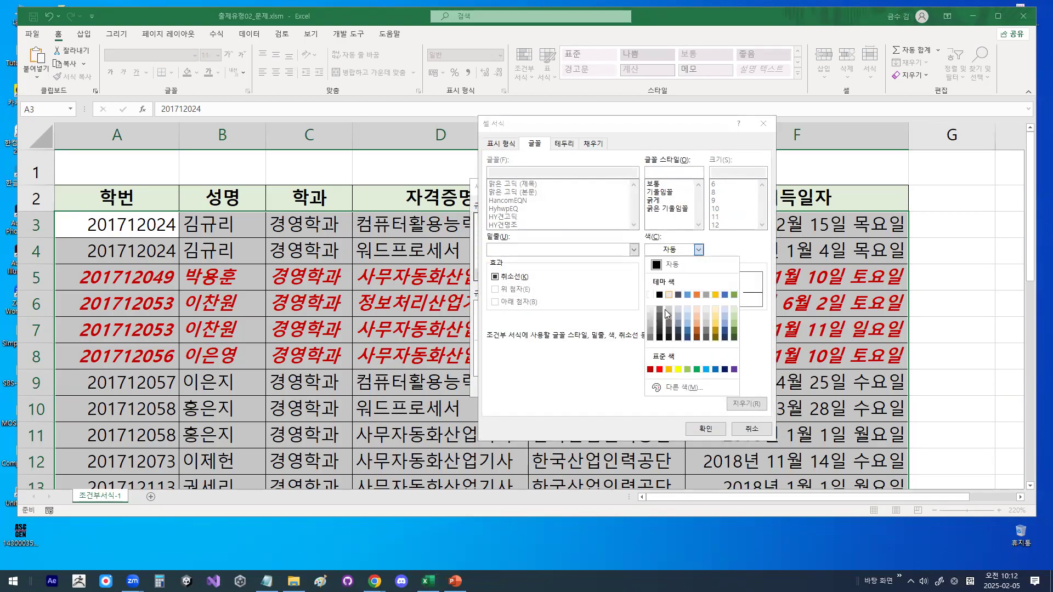
{"action": "left_click", "coordinate": [715, 371]}
{"action": "left_click", "coordinate": [715, 430]}
{"action": "left_click", "coordinate": [615, 384]}
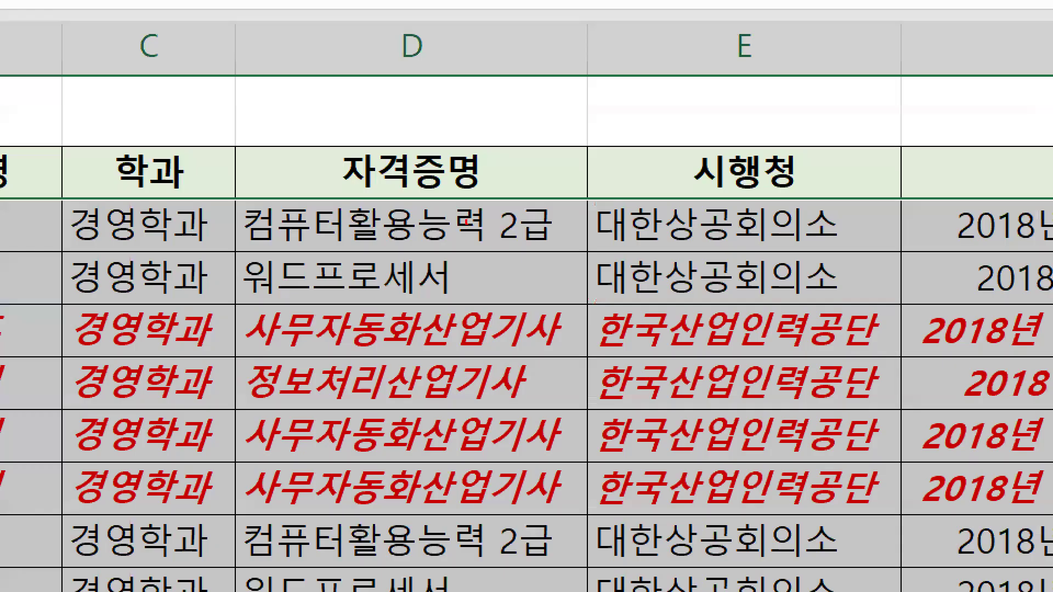
{"action": "left_click_drag", "start_coordinate": [468, 222], "coordinate": [535, 249]}
{"action": "left_click_drag", "start_coordinate": [547, 144], "coordinate": [455, 277]}
{"action": "left_click_drag", "start_coordinate": [464, 172], "coordinate": [557, 278]}
{"action": "mouse_move", "coordinate": [624, 188]}
{"action": "left_mouse_down"}
{"action": "mouse_move", "coordinate": [617, 234]}
{"action": "mouse_move", "coordinate": [661, 222]}
{"action": "left_mouse_up"}
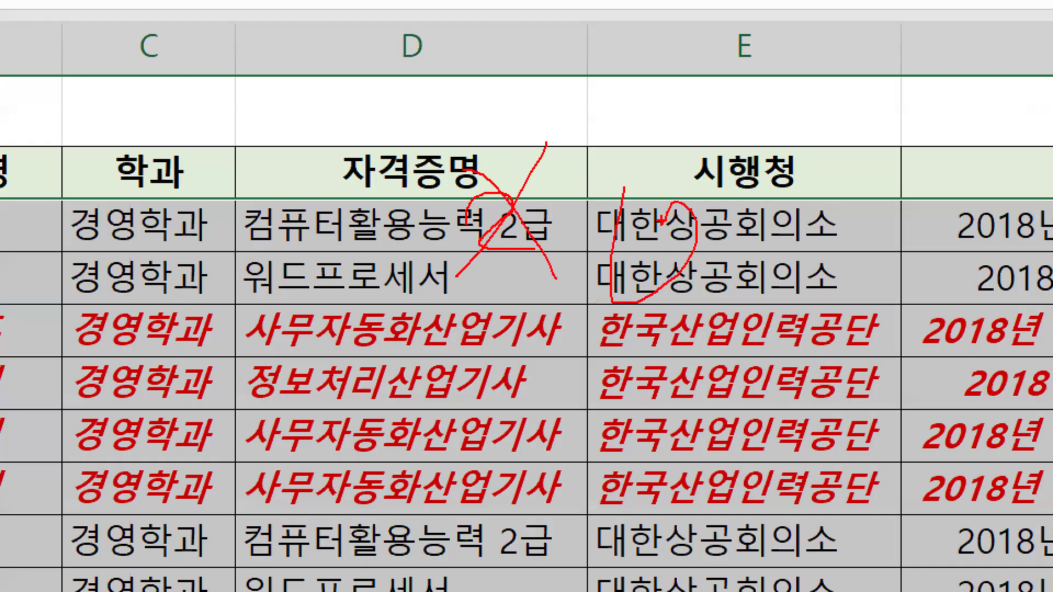
{"action": "key", "text": "Escape"}
Select cell E4 inside the table and switch back to the <규칙 삭제> notes in Notepad.
{"action": "left_click_drag", "start_coordinate": [137, 276], "coordinate": [510, 321]}
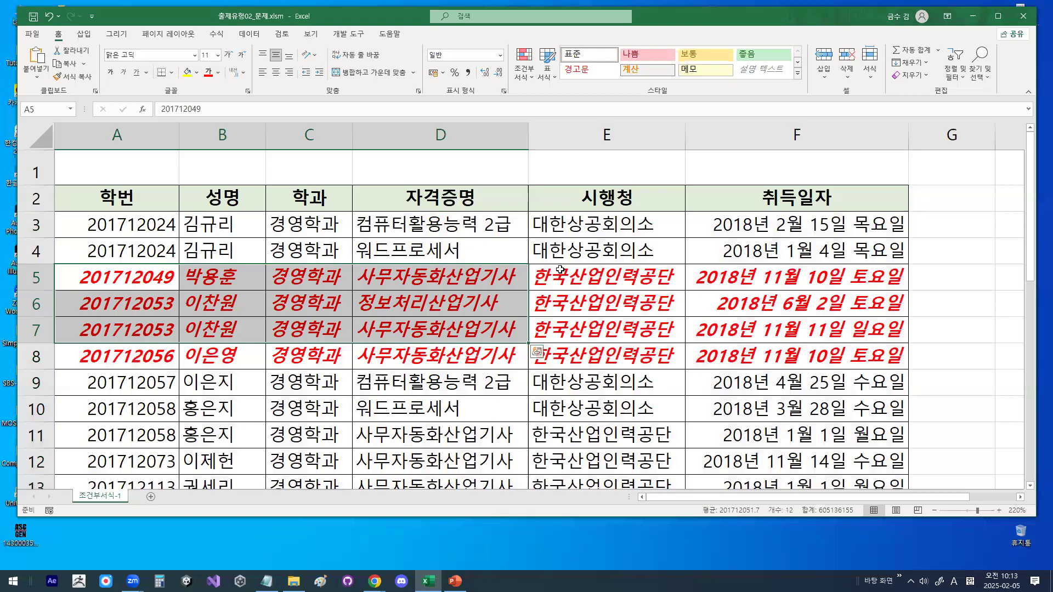
{"action": "left_click", "coordinate": [607, 256]}
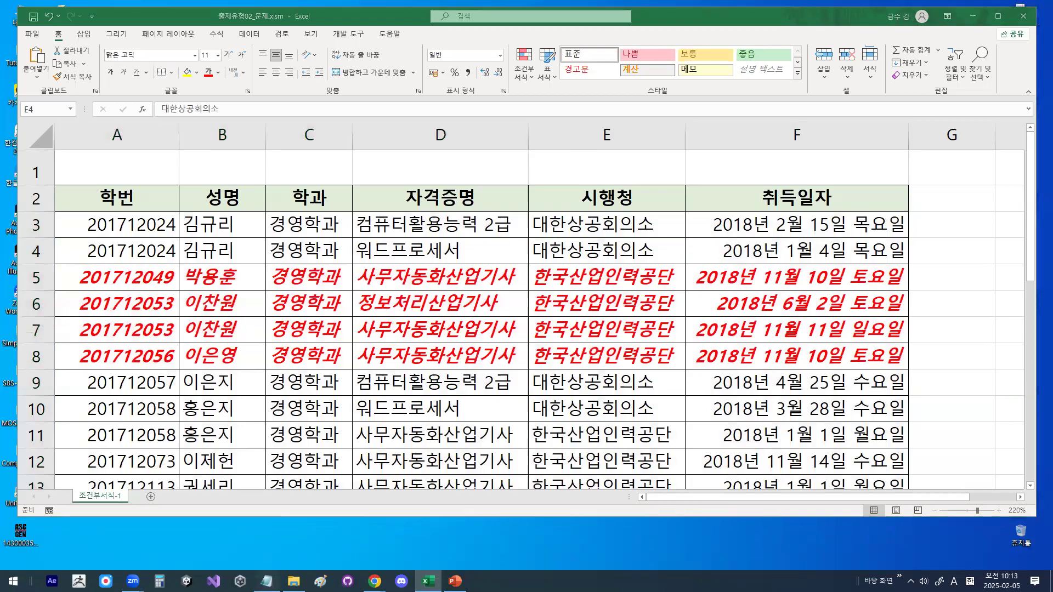
{"action": "key", "text": "alt+Tab"}
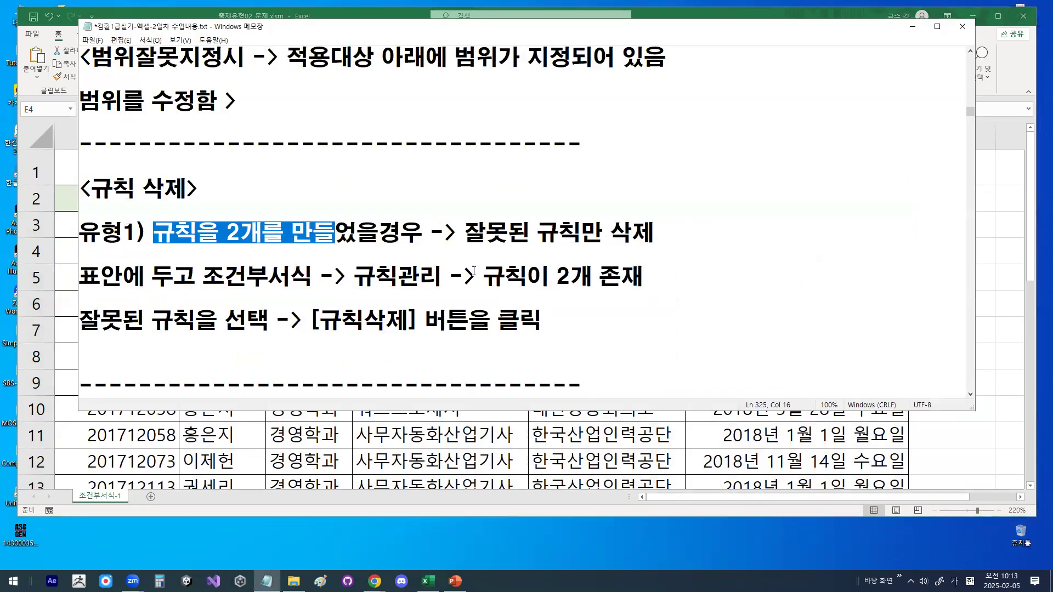
Enclose 규칙관리 in square brackets in the 유형1 line of the <규칙 삭제> notes.
{"action": "left_click", "coordinate": [355, 276]}
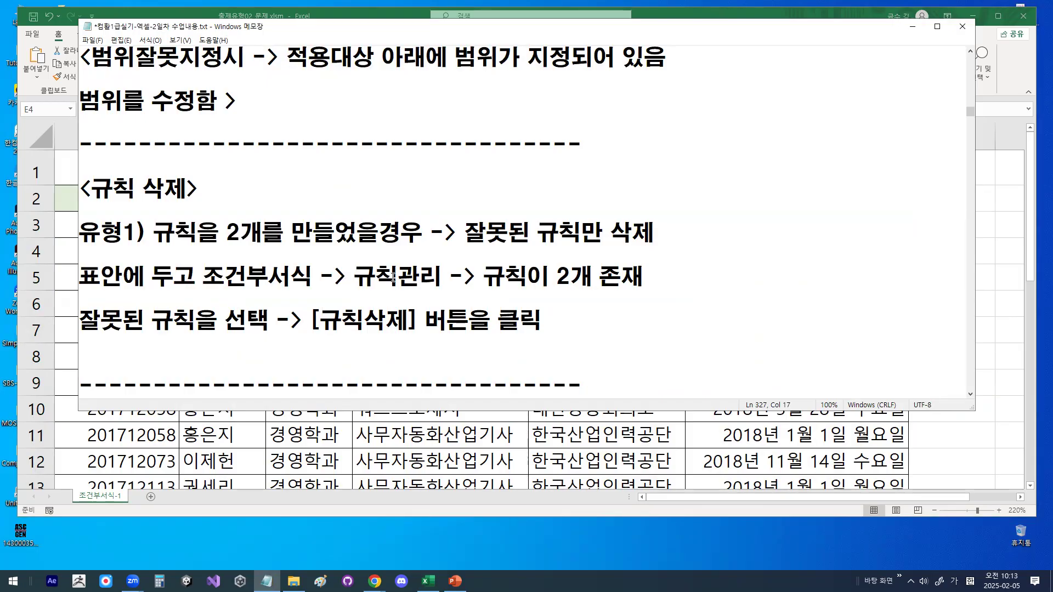
{"action": "type", "text": "["}
{"action": "key", "text": "Right"}
{"action": "key", "text": "Right"}
{"action": "key", "text": "Right"}
{"action": "key", "text": "Right"}
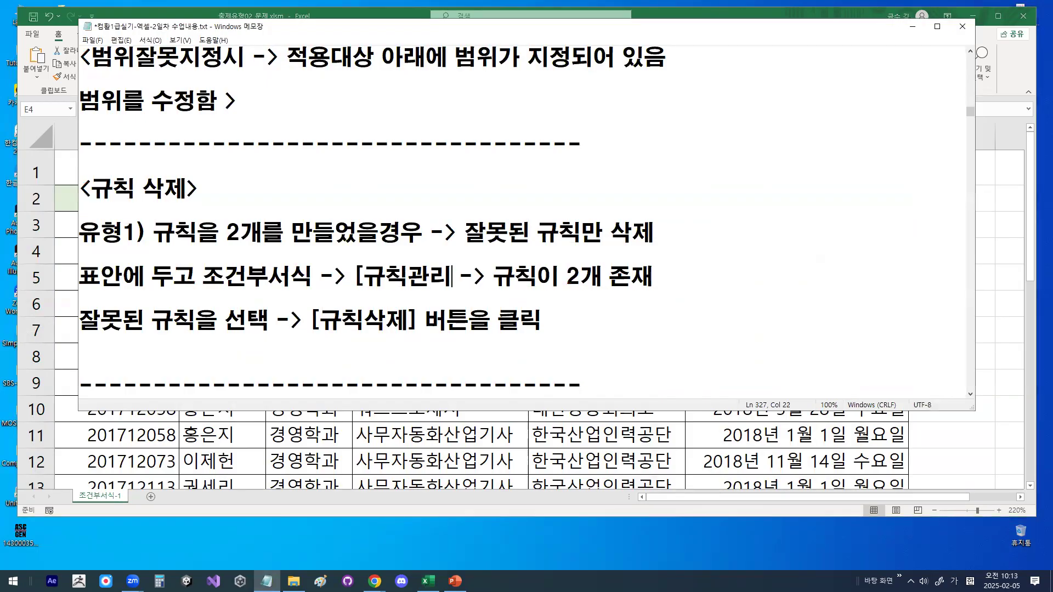
{"action": "type", "text": "]"}
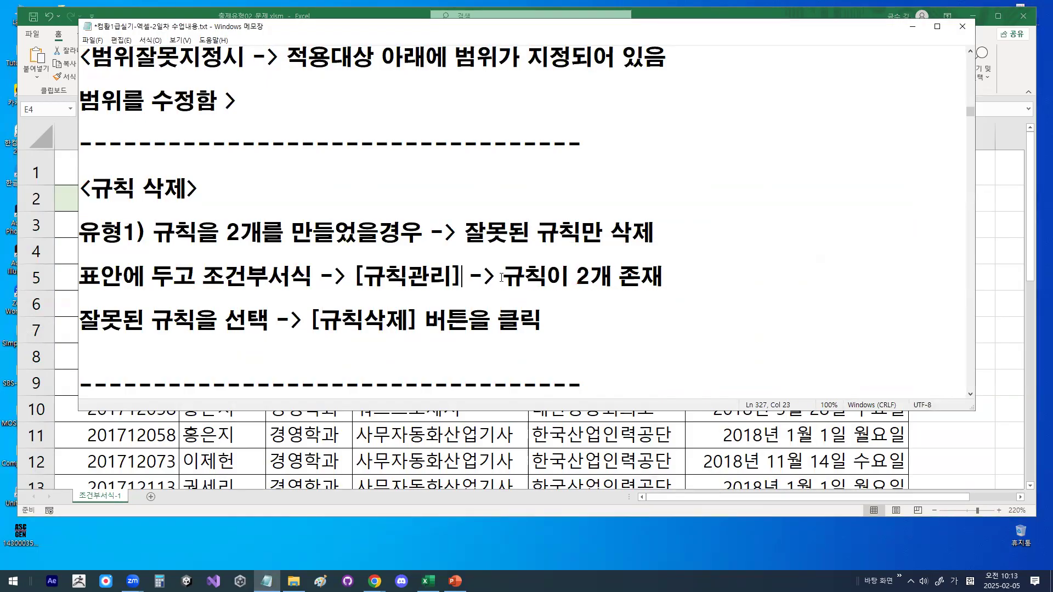
{"action": "left_click_drag", "start_coordinate": [504, 276], "coordinate": [686, 279]}
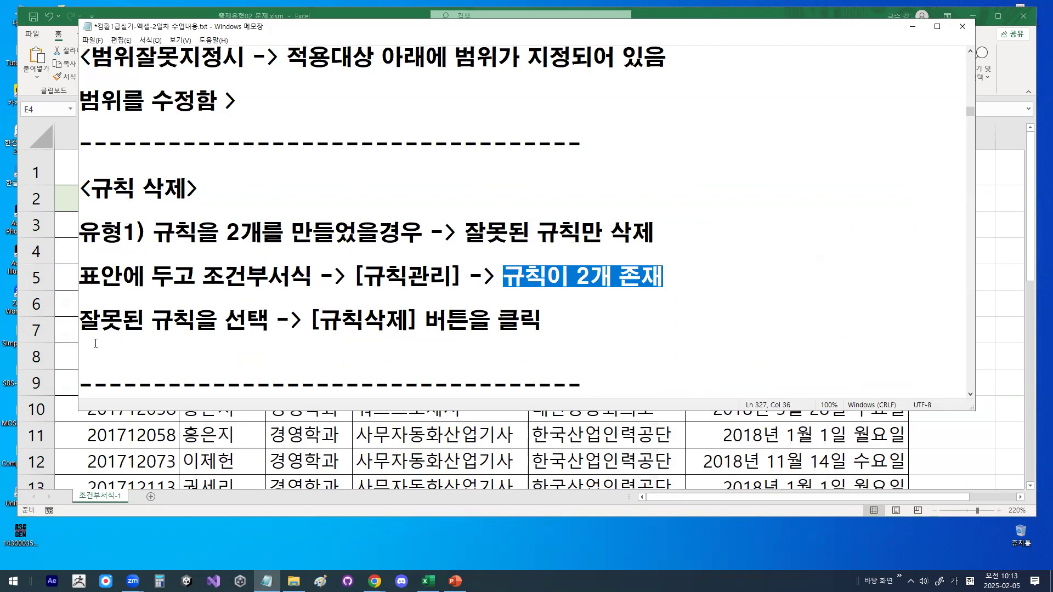
{"action": "left_click_drag", "start_coordinate": [86, 322], "coordinate": [415, 318]}
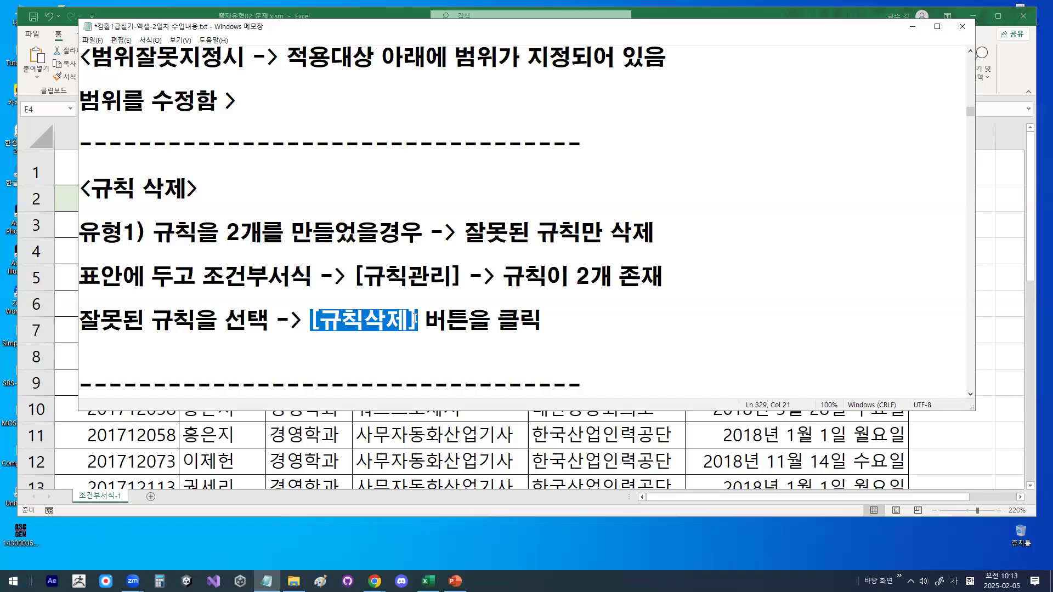
{"action": "left_click", "coordinate": [409, 241]}
Switch to the Excel workbook and delete the conditional formatting rule =$C$3=1 that applies to $A$3:$F$28.
{"action": "left_click", "coordinate": [912, 27]}
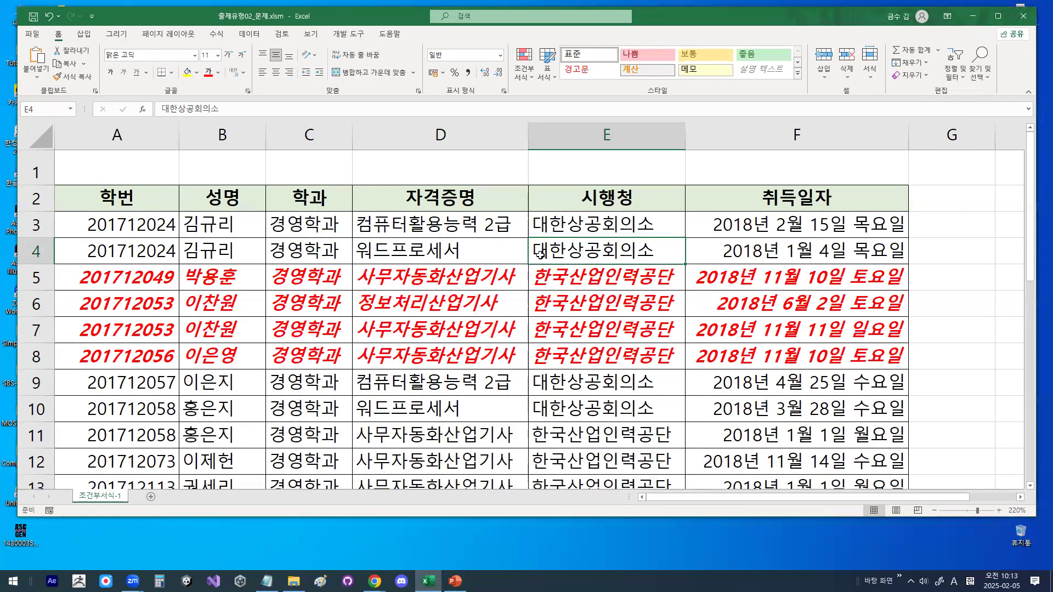
{"action": "left_click", "coordinate": [524, 79]}
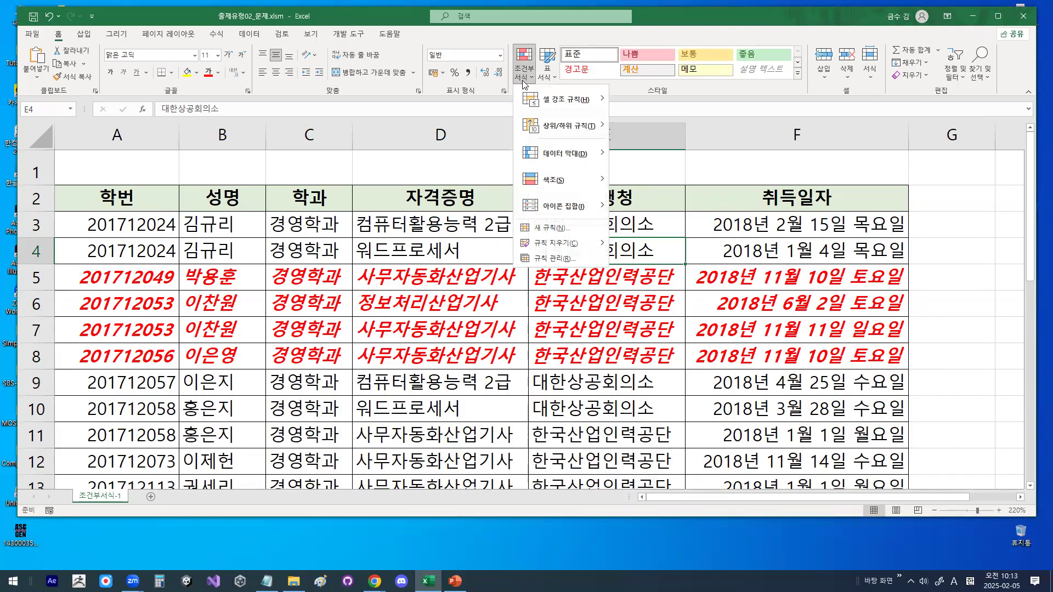
{"action": "left_click", "coordinate": [561, 259]}
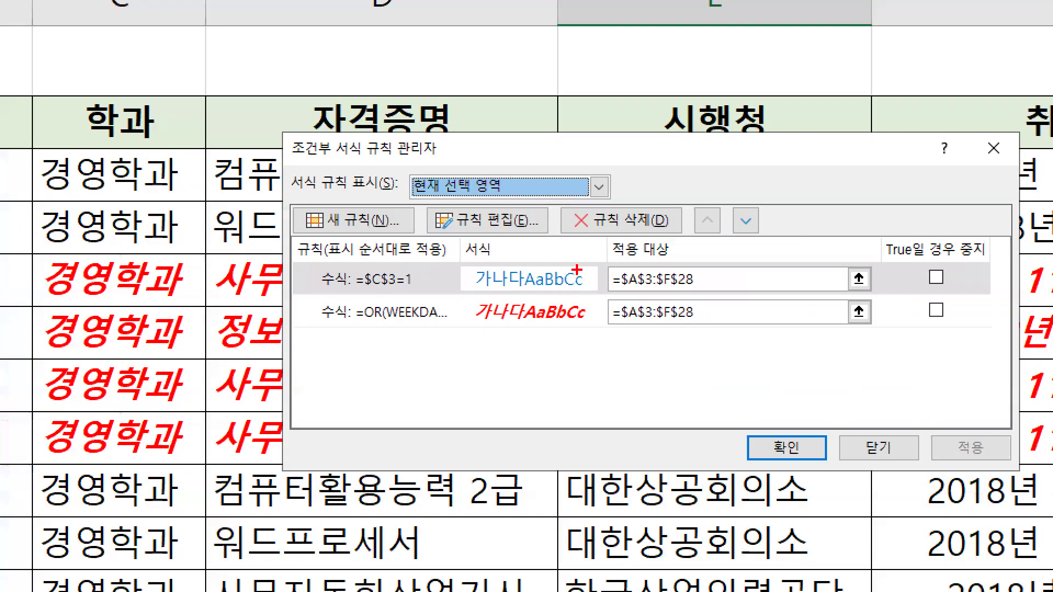
{"action": "mouse_move", "coordinate": [576, 268]}
{"action": "left_mouse_down"}
{"action": "mouse_move", "coordinate": [521, 263]}
{"action": "mouse_move", "coordinate": [580, 268]}
{"action": "left_mouse_up"}
{"action": "left_click_drag", "start_coordinate": [464, 251], "coordinate": [595, 143]}
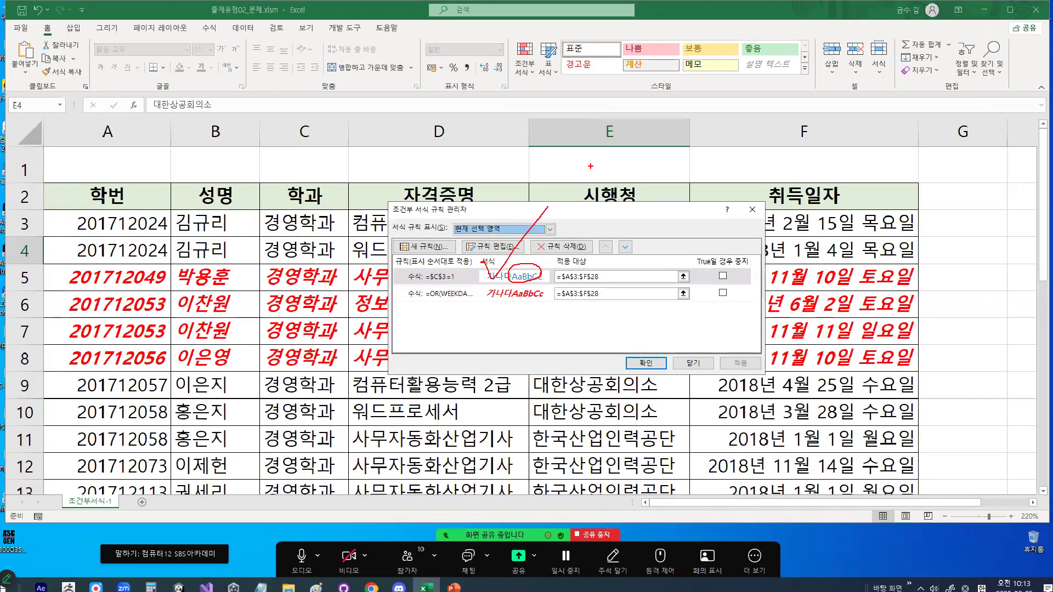
{"action": "left_click", "coordinate": [543, 279]}
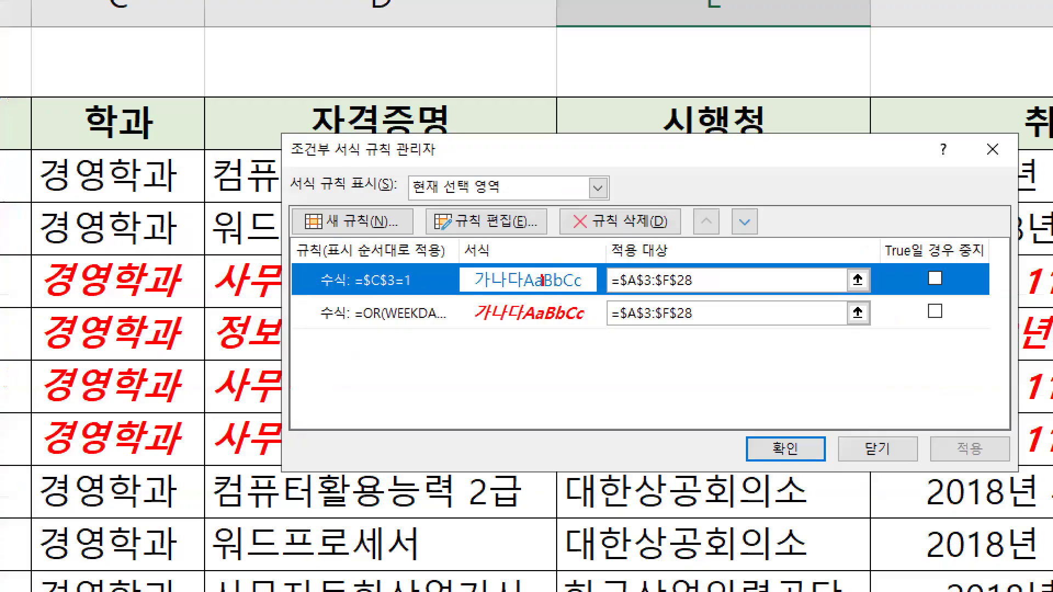
{"action": "mouse_move", "coordinate": [544, 281]}
{"action": "left_mouse_down"}
{"action": "mouse_move", "coordinate": [476, 263]}
{"action": "mouse_move", "coordinate": [525, 273]}
{"action": "left_mouse_up"}
{"action": "mouse_move", "coordinate": [660, 236]}
{"action": "left_mouse_down"}
{"action": "mouse_move", "coordinate": [581, 224]}
{"action": "mouse_move", "coordinate": [652, 192]}
{"action": "mouse_move", "coordinate": [665, 229]}
{"action": "left_mouse_up"}
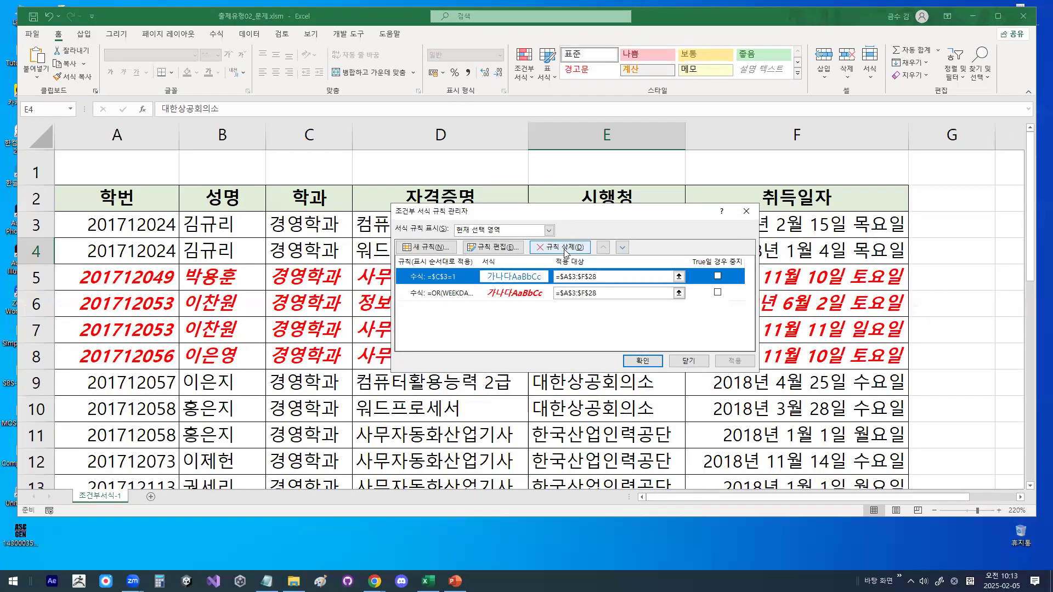
{"action": "left_click", "coordinate": [631, 225]}
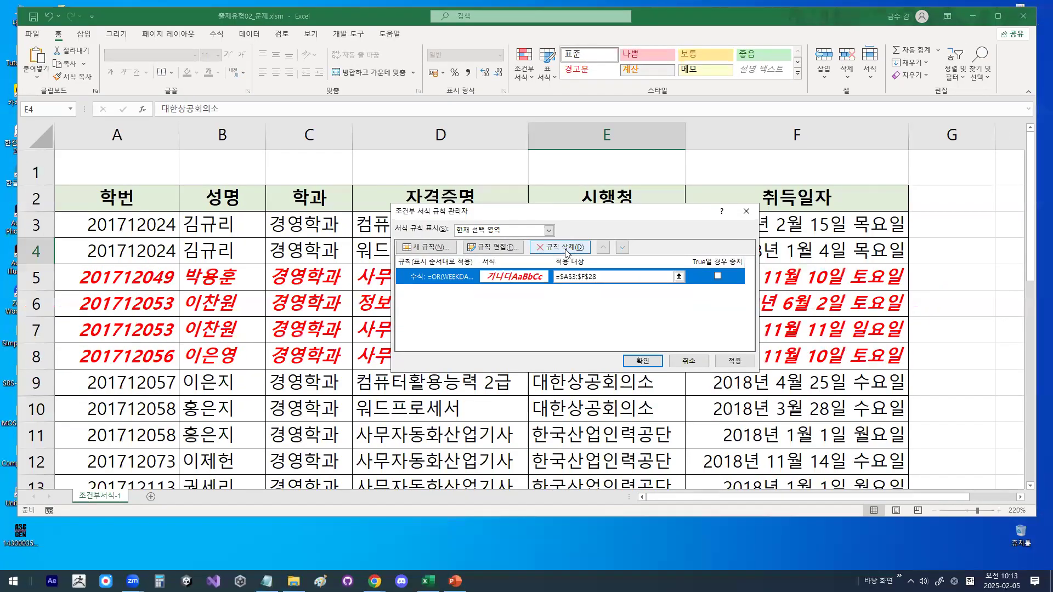
{"action": "left_click", "coordinate": [643, 360]}
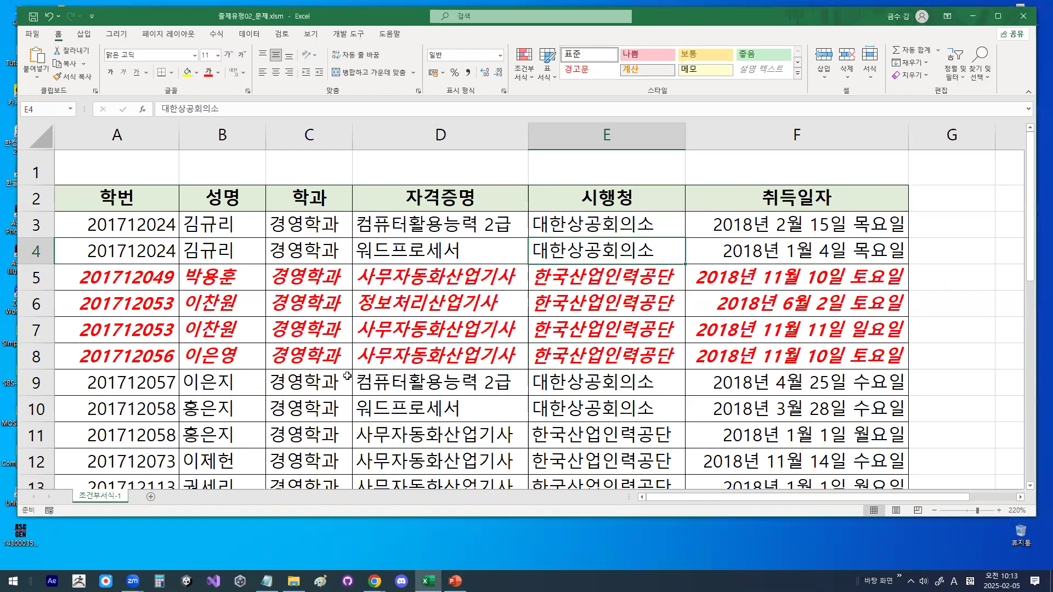
Switch to the Notepad lesson notes and review the 유형2 instructions for deleting all rules.
{"action": "left_click", "coordinate": [273, 574]}
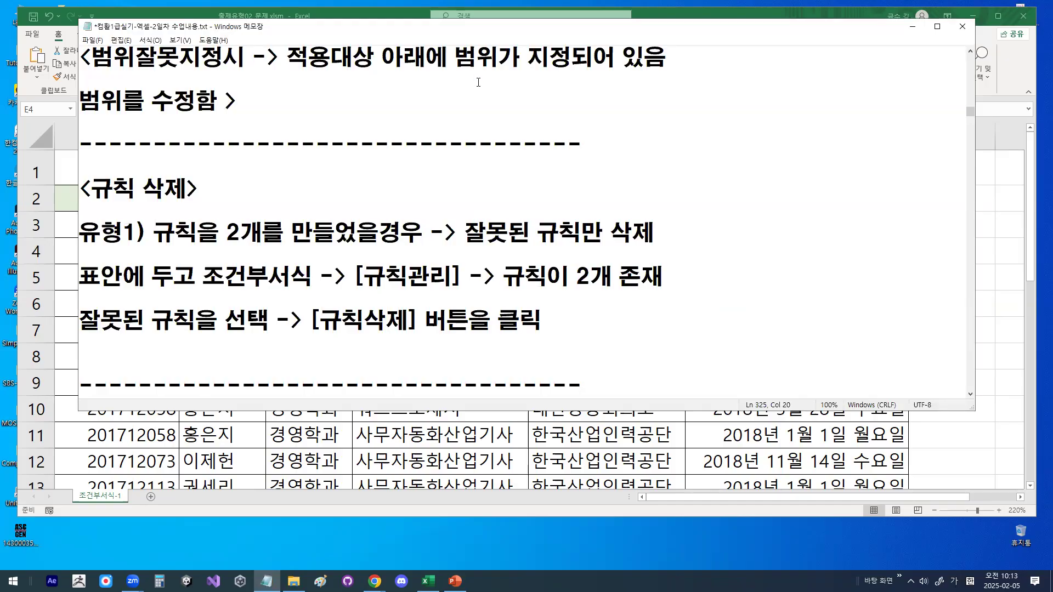
{"action": "scroll", "coordinate": [478, 80], "scroll_direction": "down", "scroll_amount": 1}
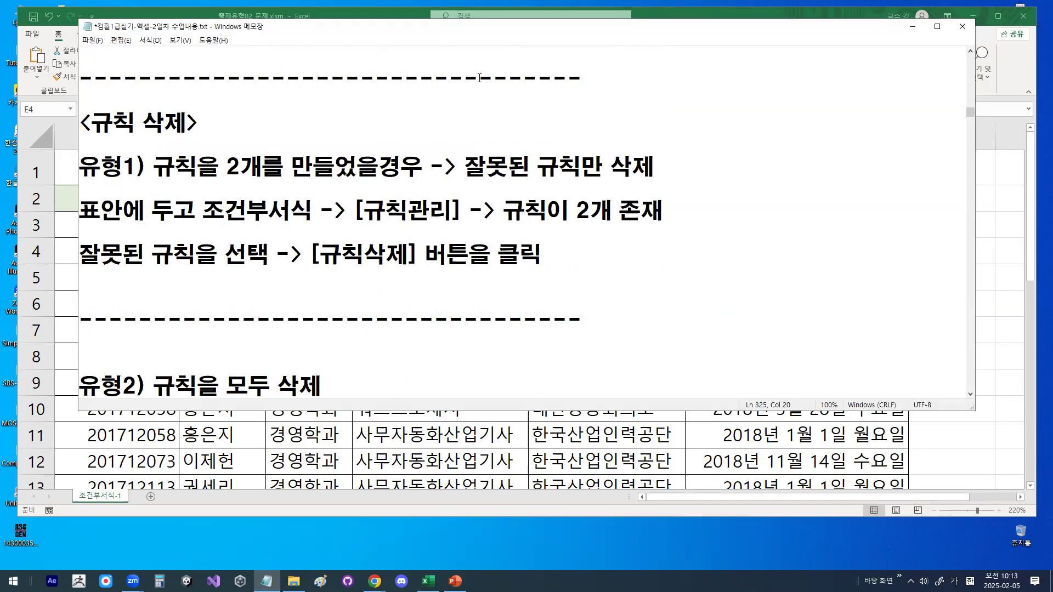
{"action": "scroll", "coordinate": [410, 68], "scroll_direction": "down", "scroll_amount": 2}
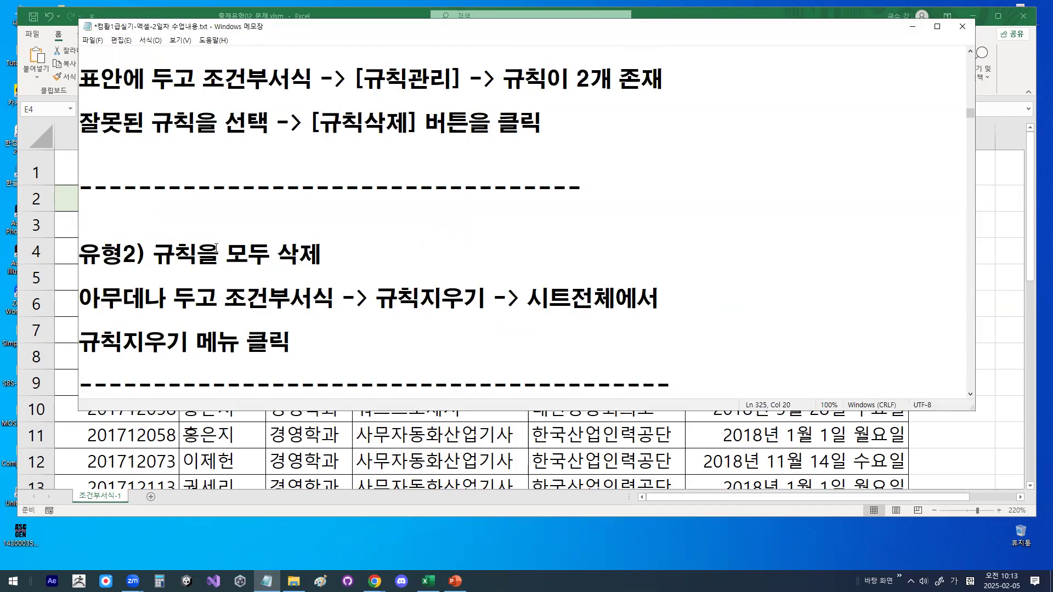
{"action": "left_click_drag", "start_coordinate": [81, 299], "coordinate": [485, 300]}
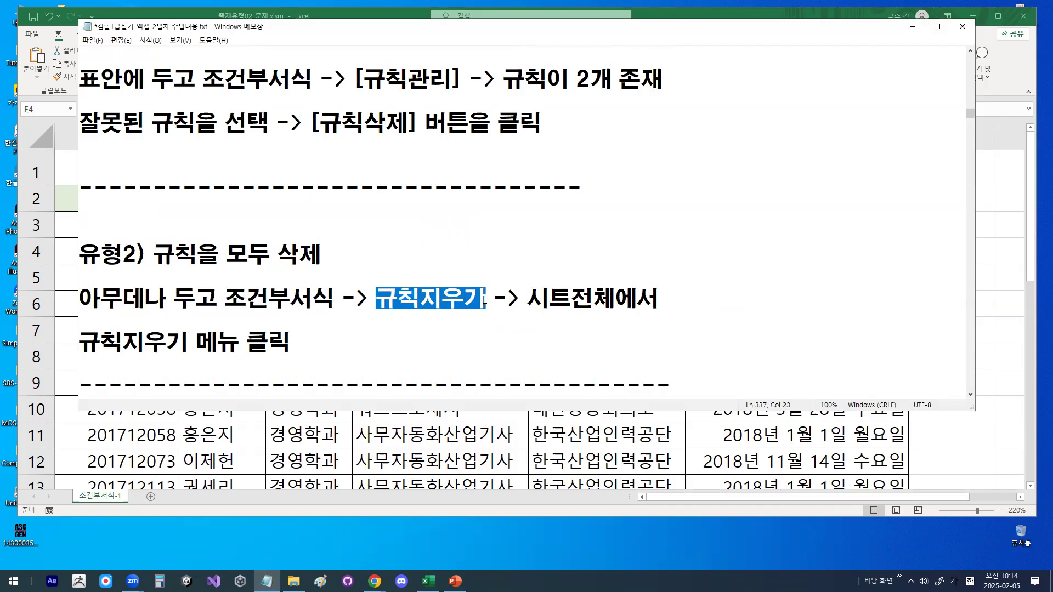
{"action": "left_click_drag", "start_coordinate": [528, 300], "coordinate": [611, 299]}
{"action": "left_click_drag", "start_coordinate": [528, 300], "coordinate": [670, 297]}
{"action": "left_click_drag", "start_coordinate": [101, 342], "coordinate": [249, 338]}
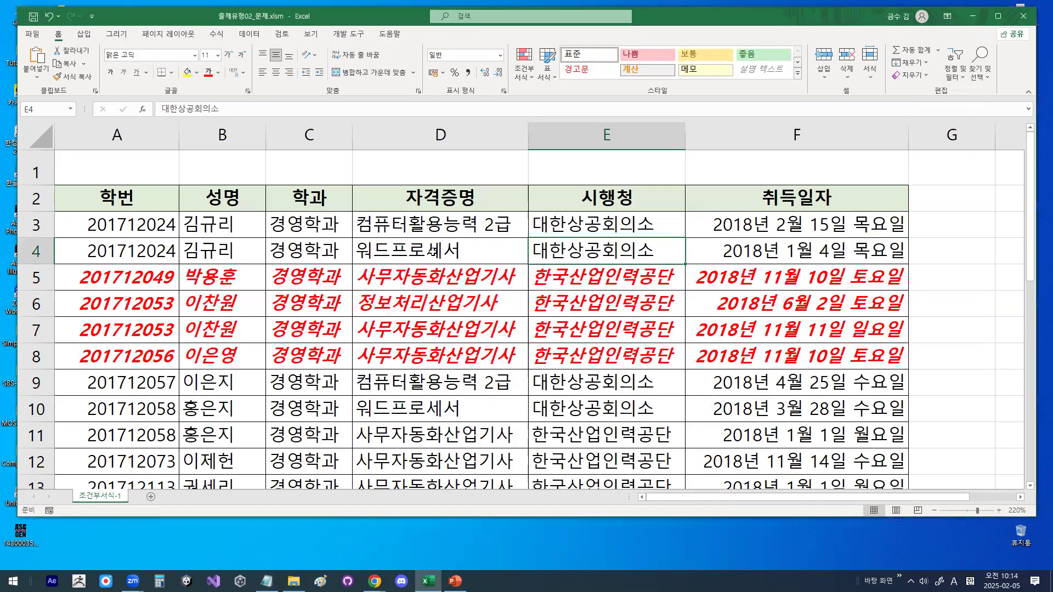
Return to the Excel workbook and clear all conditional formatting rules from the entire sheet.
{"action": "left_click", "coordinate": [913, 27]}
{"action": "left_click", "coordinate": [433, 251]}
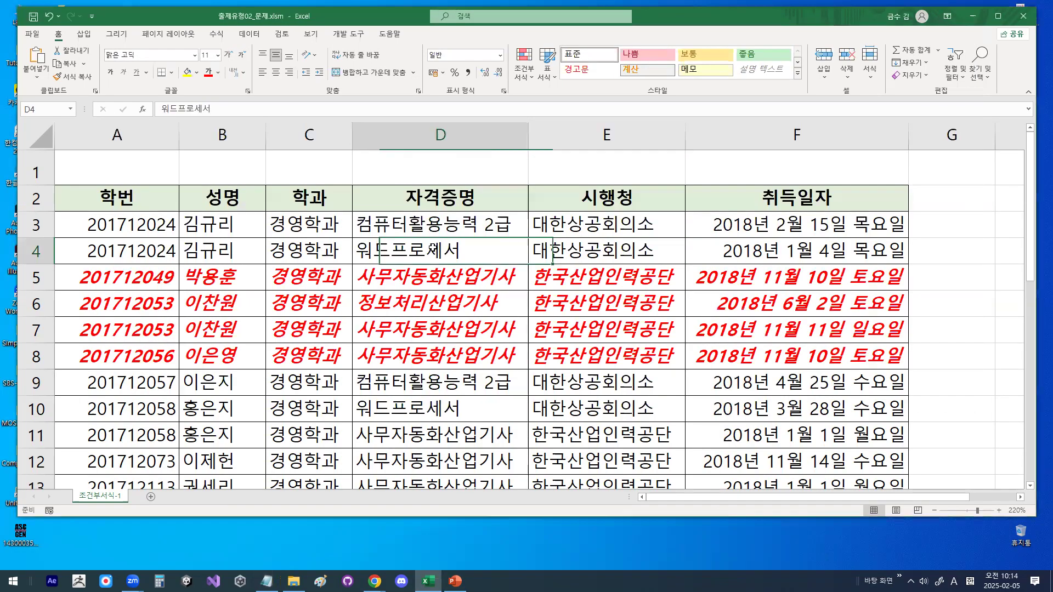
{"action": "left_click", "coordinate": [528, 80]}
{"action": "mouse_move", "coordinate": [568, 244]}
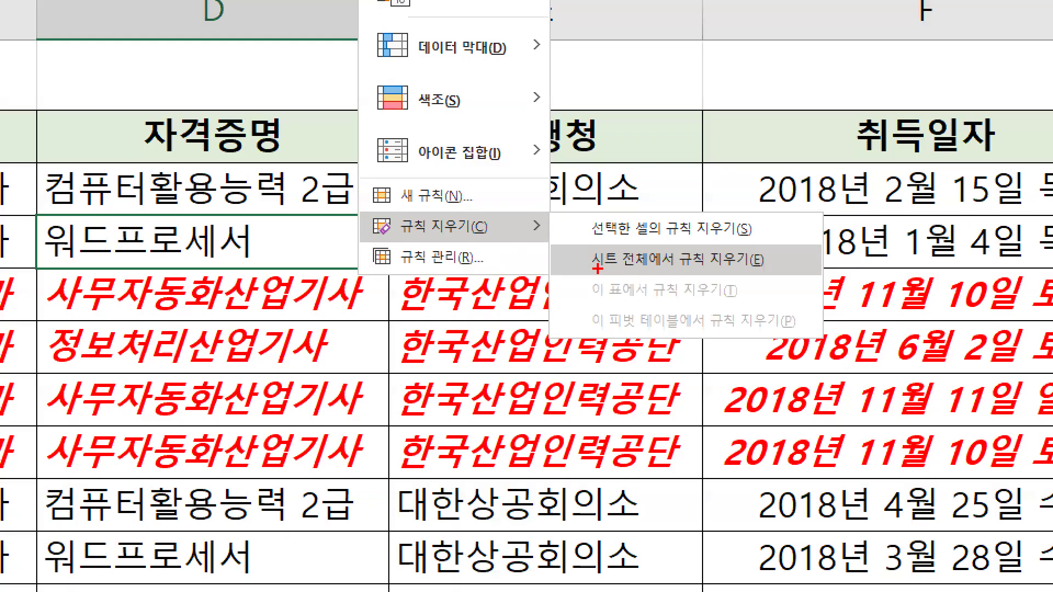
{"action": "left_click_drag", "start_coordinate": [632, 265], "coordinate": [755, 269]}
{"action": "key", "text": "Escape"}
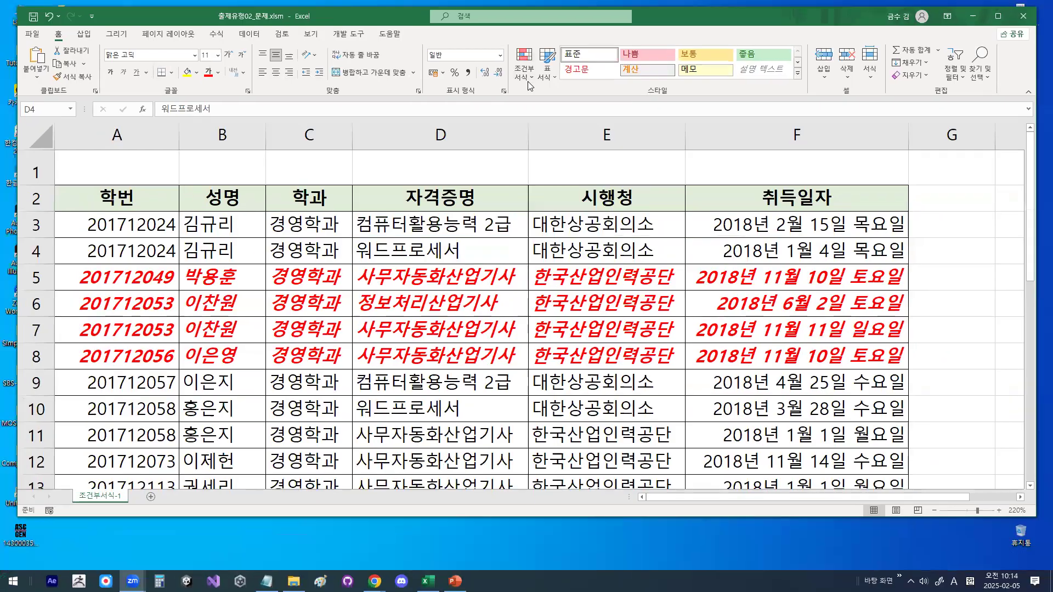
{"action": "left_click", "coordinate": [527, 79]}
{"action": "mouse_move", "coordinate": [566, 246]}
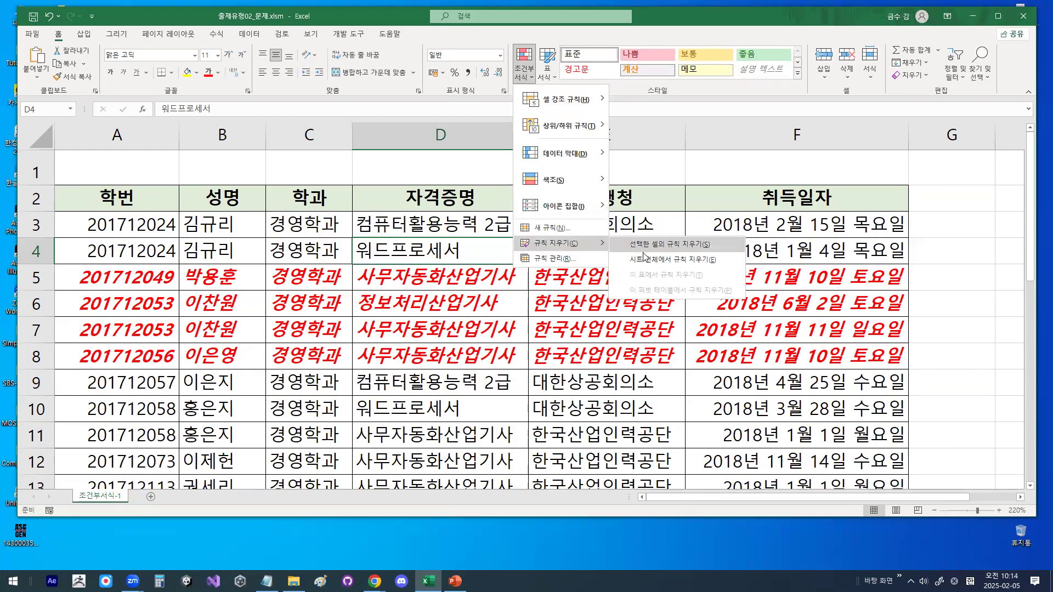
{"action": "left_click", "coordinate": [644, 258]}
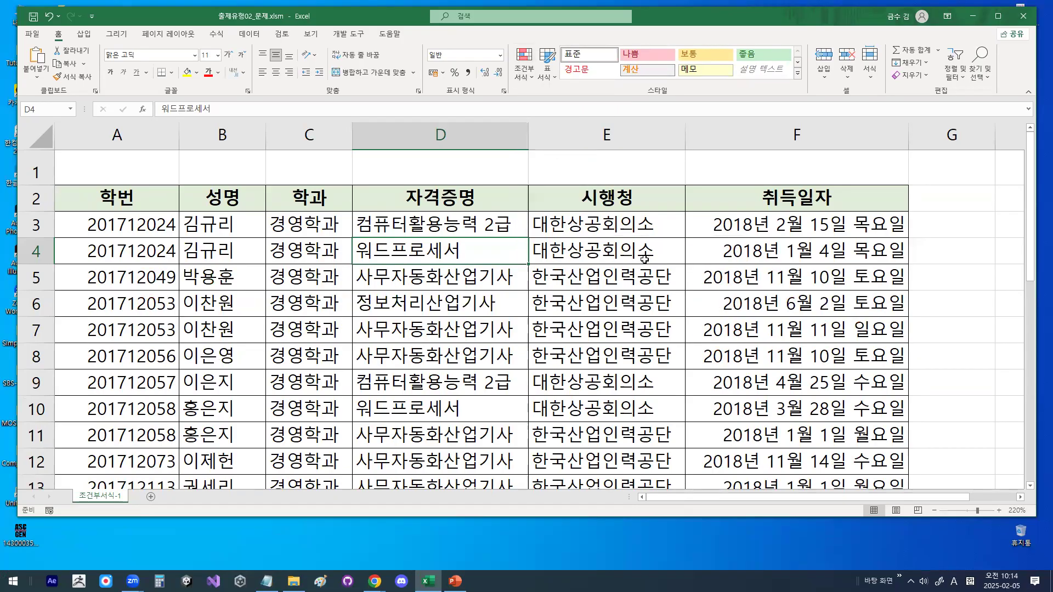
{"action": "left_click", "coordinate": [645, 258]}
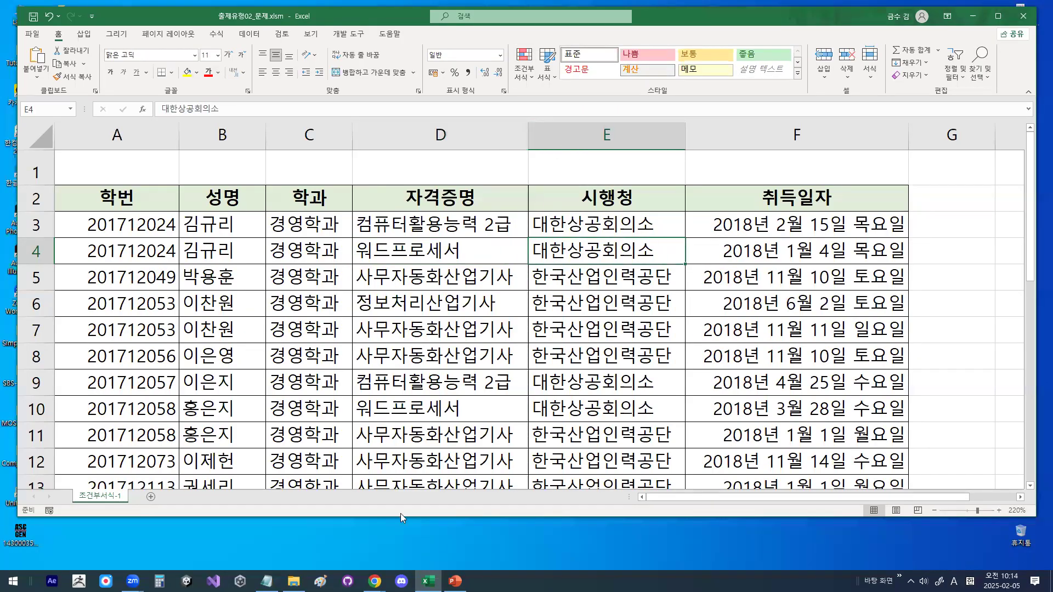
Switch to the Notepad notes and reread the sections on editing and deleting rules.
{"action": "left_click", "coordinate": [266, 581]}
{"action": "scroll", "coordinate": [209, 261], "scroll_direction": "up", "scroll_amount": 5}
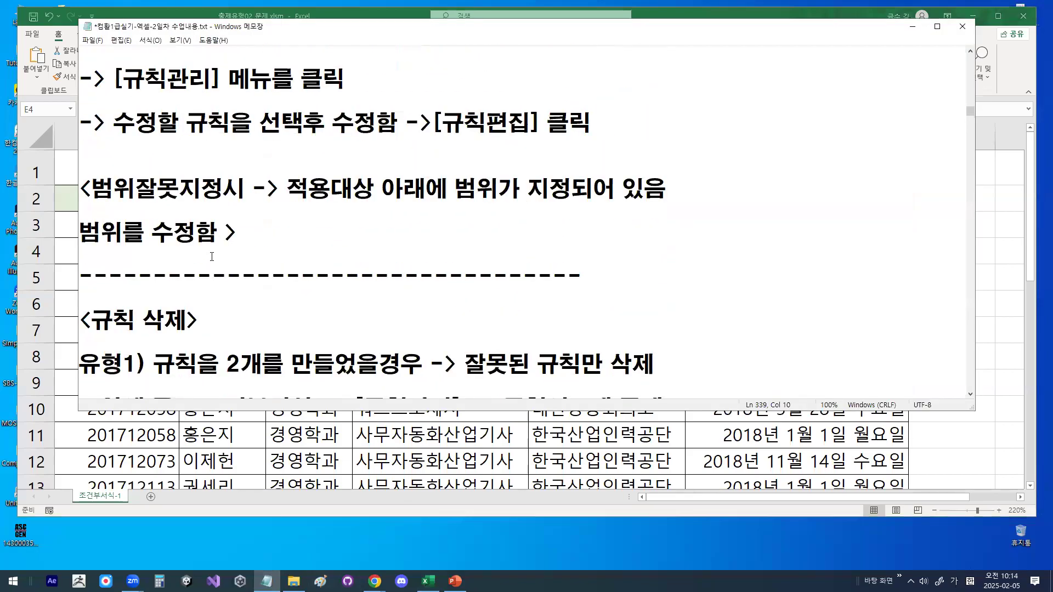
{"action": "scroll", "coordinate": [397, 218], "scroll_direction": "down", "scroll_amount": 2}
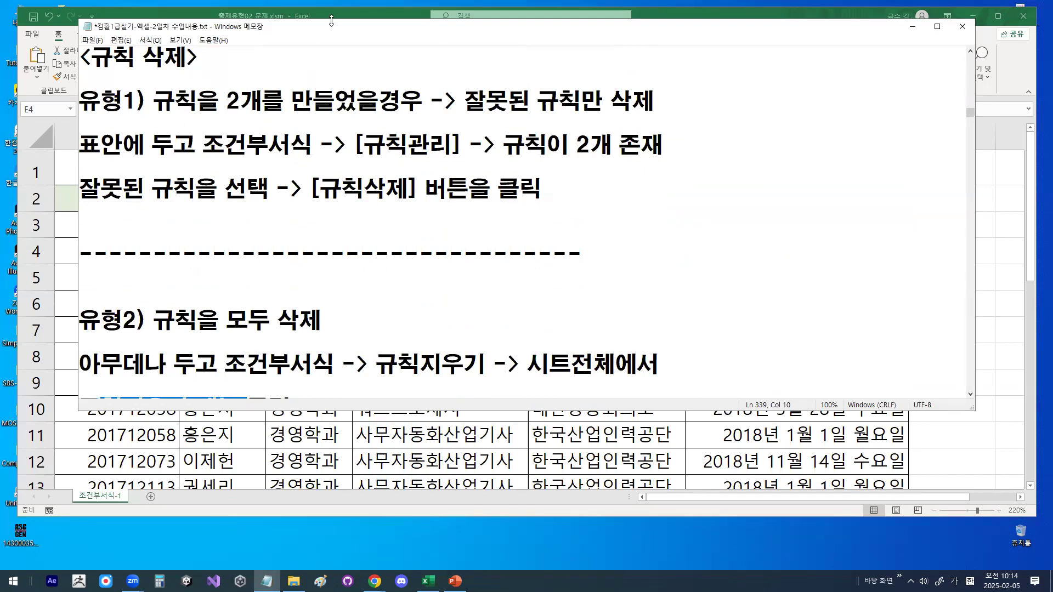
Switch to Excel and close the workbook 출제유형02_문제.xlsm, leaving Excel open.
{"action": "left_click", "coordinate": [429, 581]}
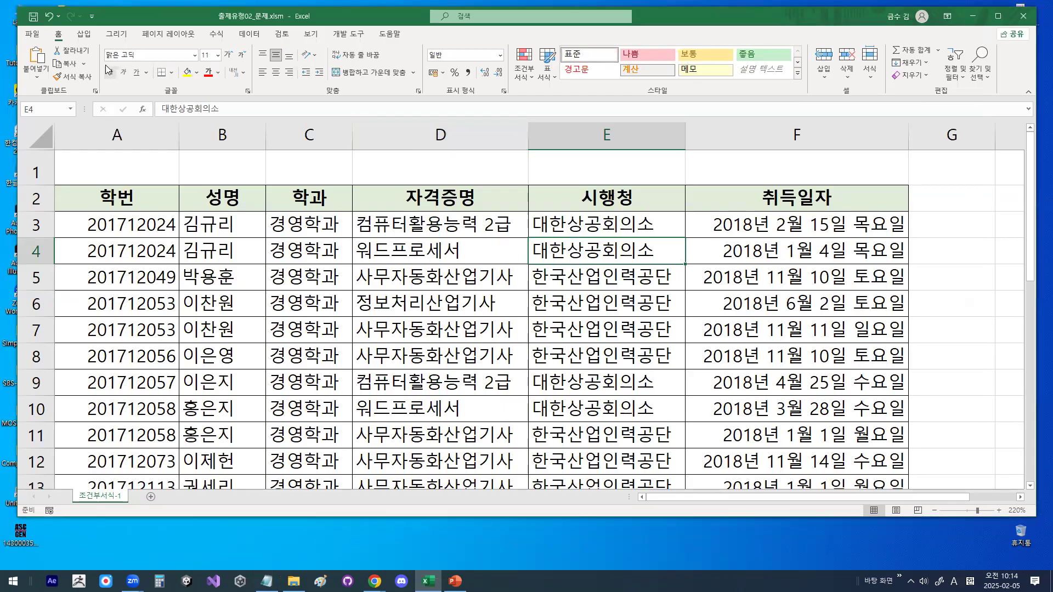
{"action": "left_click", "coordinate": [32, 36]}
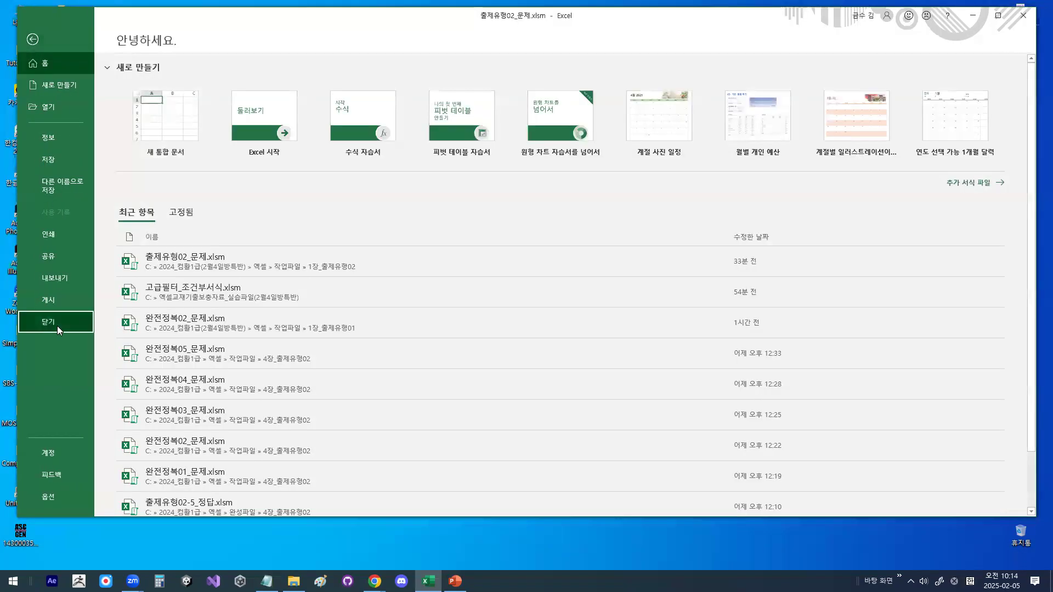
{"action": "left_click", "coordinate": [52, 323]}
{"action": "left_click", "coordinate": [530, 314]}
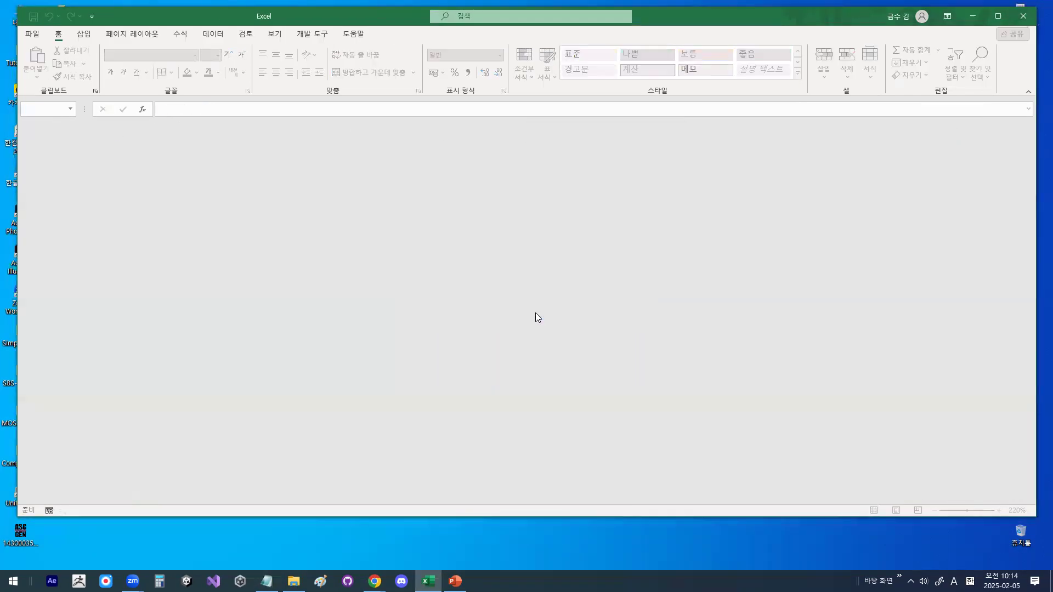
Open the workbook 완전정복01_문제.xlsm from the 1장_출제유형02 folder.
{"action": "left_click", "coordinate": [32, 34]}
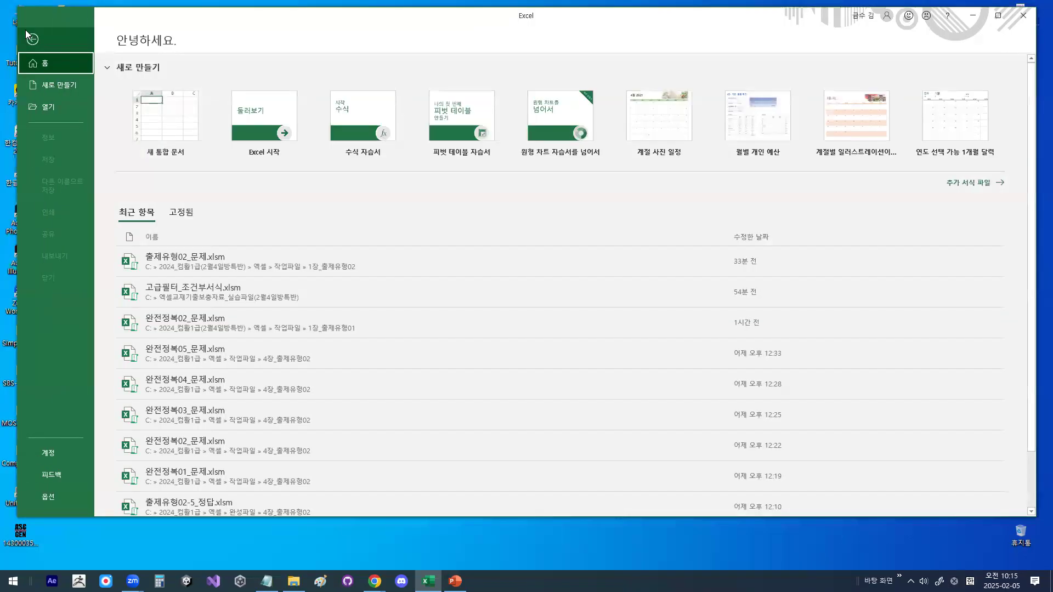
{"action": "left_click", "coordinate": [49, 107]}
{"action": "left_click", "coordinate": [159, 225]}
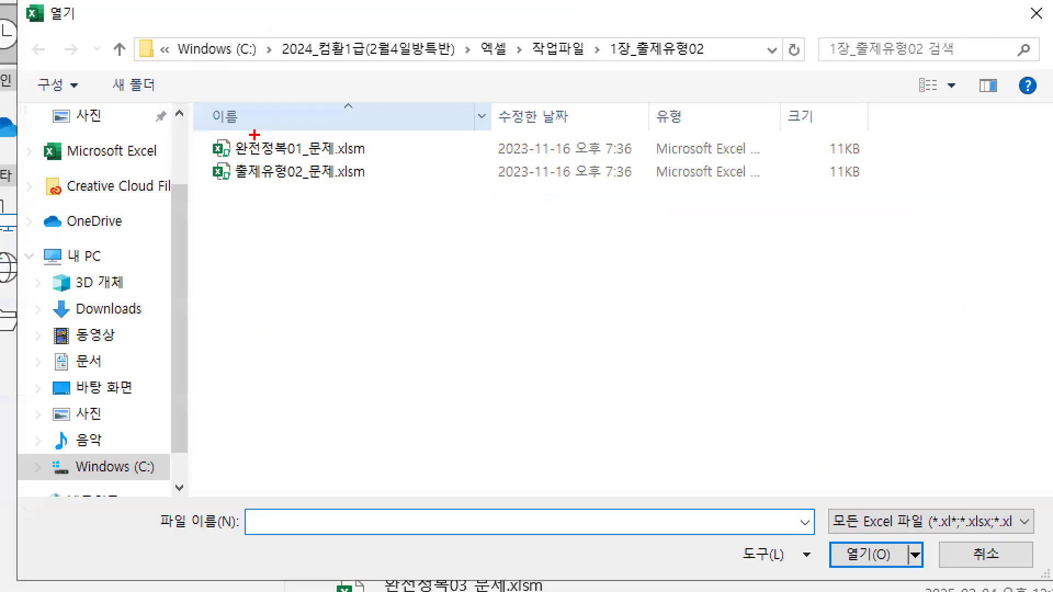
{"action": "left_click_drag", "start_coordinate": [240, 159], "coordinate": [354, 159]}
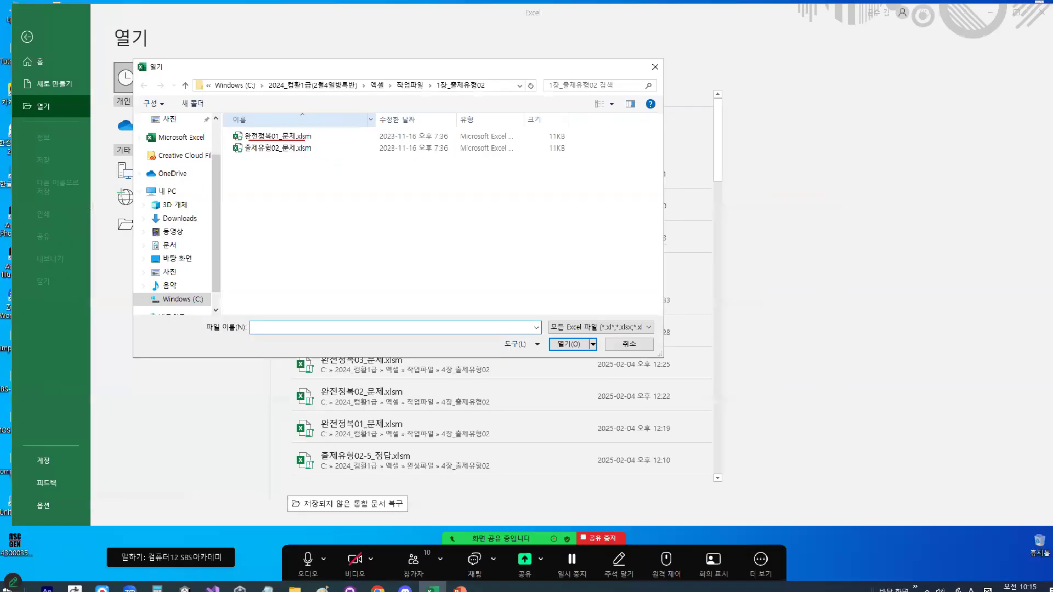
{"action": "double_click", "coordinate": [284, 139]}
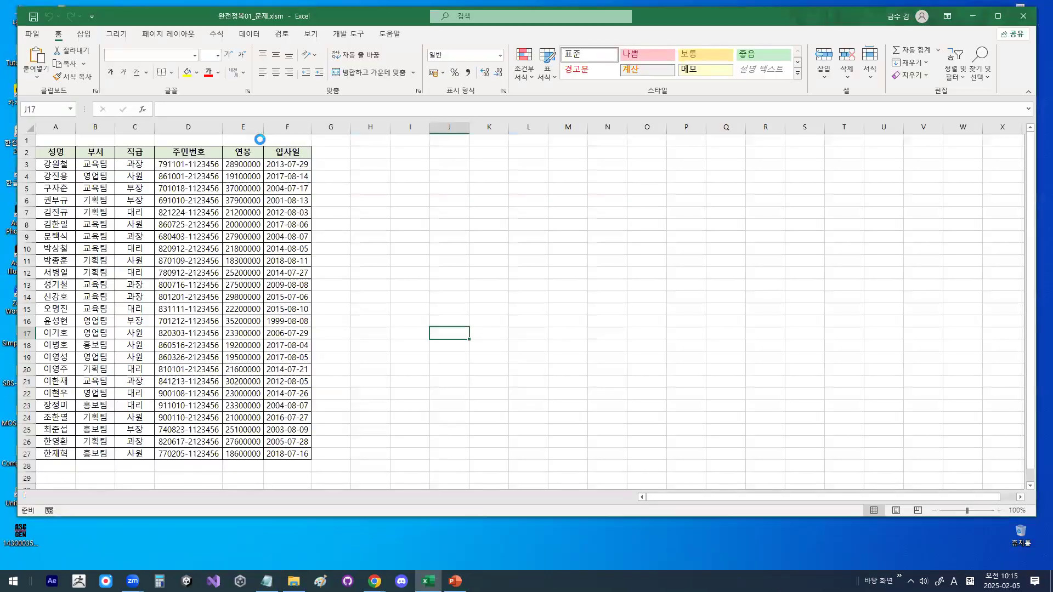
{"action": "scroll", "coordinate": [134, 259], "scroll_direction": "up", "scroll_amount": 4, "text": "ctrl"}
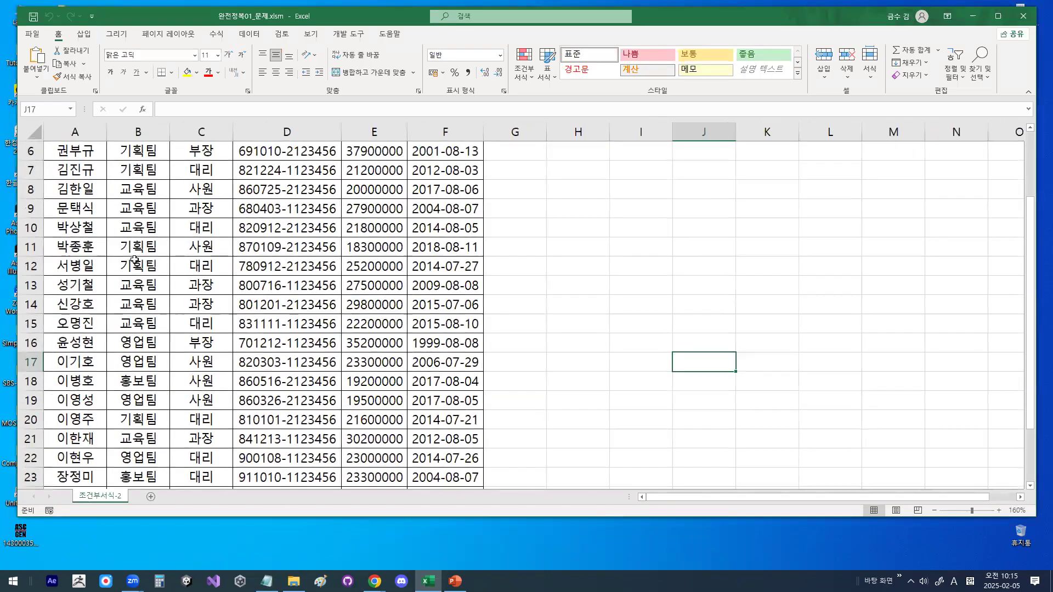
{"action": "scroll", "coordinate": [134, 259], "scroll_direction": "up", "scroll_amount": 2, "text": "ctrl"}
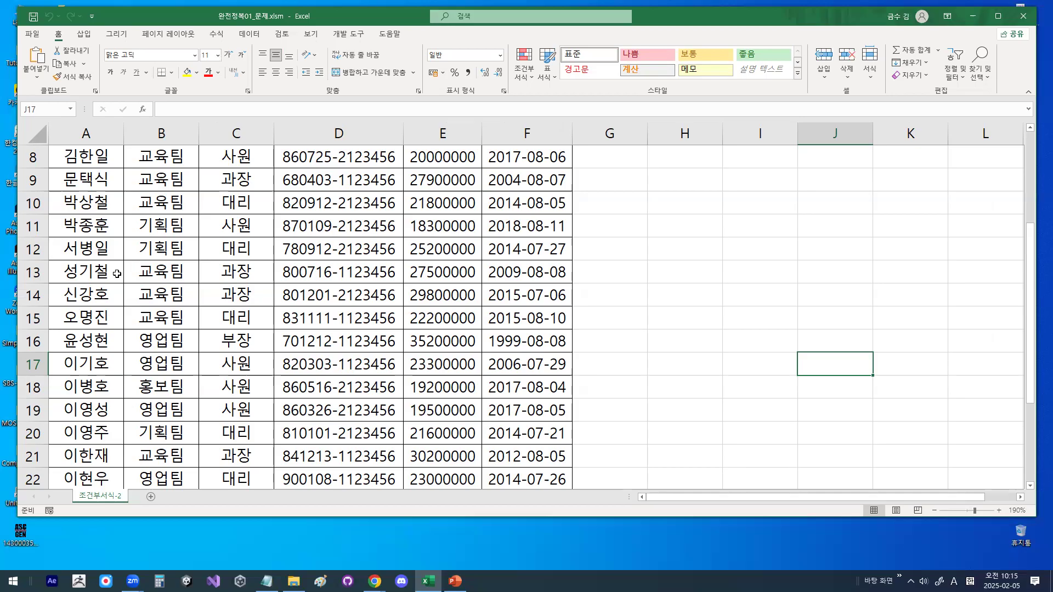
Examine the first employee record in row 3 and how its fields continue down the 주민번호 column.
{"action": "scroll", "coordinate": [161, 294], "scroll_direction": "up", "scroll_amount": 3}
{"action": "left_click_drag", "start_coordinate": [92, 204], "coordinate": [526, 204]}
{"action": "key", "text": "ctrl+1"}
{"action": "mouse_move", "coordinate": [194, 204]}
{"action": "left_mouse_down"}
{"action": "mouse_move", "coordinate": [164, 220]}
{"action": "mouse_move", "coordinate": [179, 214]}
{"action": "left_mouse_up"}
{"action": "mouse_move", "coordinate": [319, 207]}
{"action": "left_mouse_down"}
{"action": "mouse_move", "coordinate": [295, 223]}
{"action": "mouse_move", "coordinate": [318, 204]}
{"action": "left_mouse_up"}
{"action": "mouse_move", "coordinate": [469, 220]}
{"action": "left_mouse_down"}
{"action": "mouse_move", "coordinate": [383, 215]}
{"action": "mouse_move", "coordinate": [476, 186]}
{"action": "left_mouse_up"}
{"action": "key", "text": "Escape"}
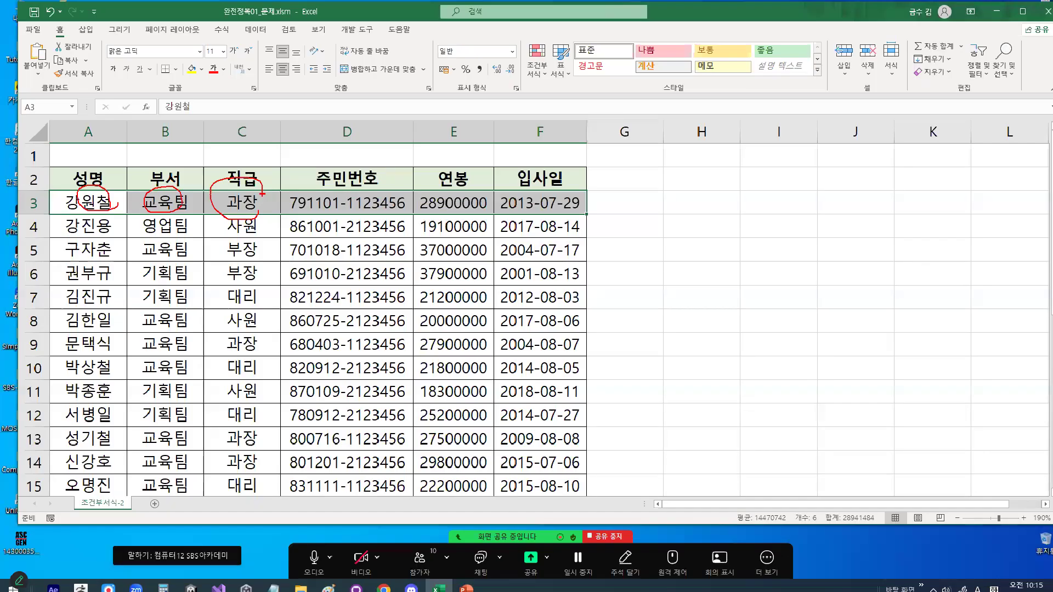
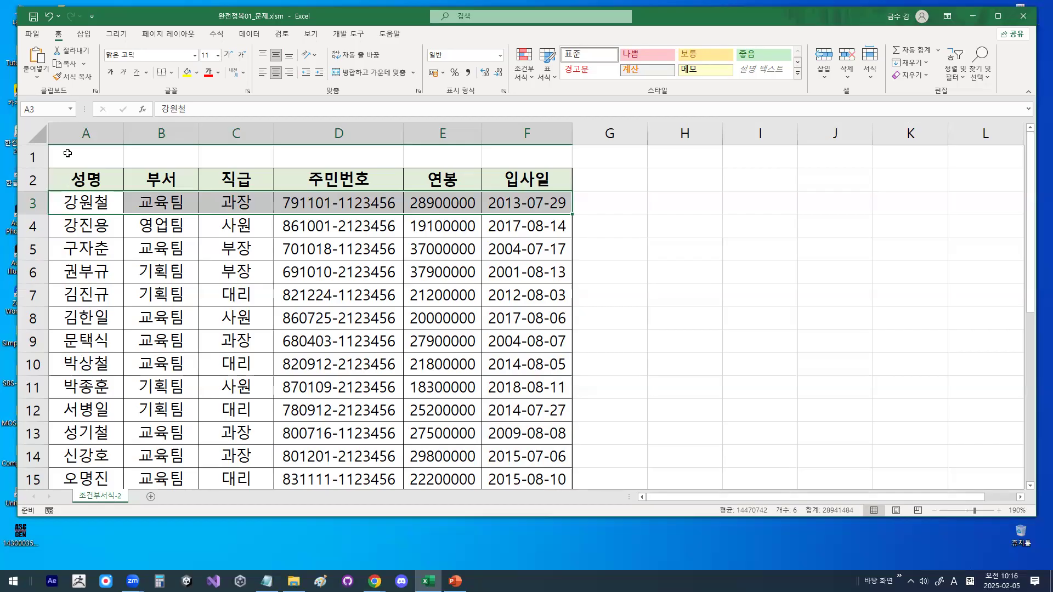
{"action": "mouse_move", "coordinate": [323, 215]}
{"action": "left_mouse_down"}
{"action": "mouse_move", "coordinate": [320, 377]}
{"action": "mouse_move", "coordinate": [362, 319]}
{"action": "left_mouse_up"}
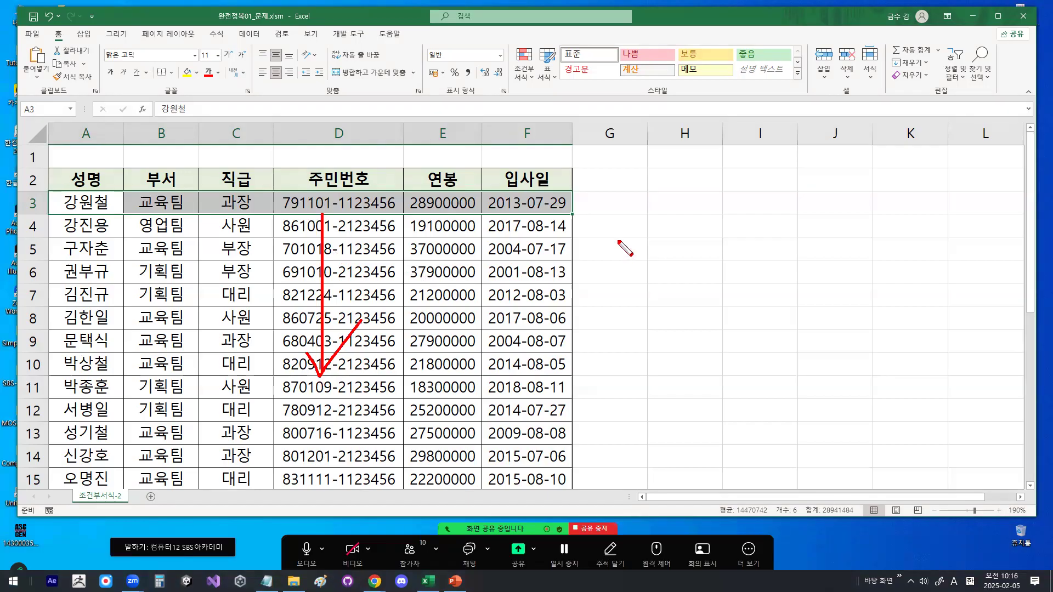
{"action": "left_click", "coordinate": [634, 231]}
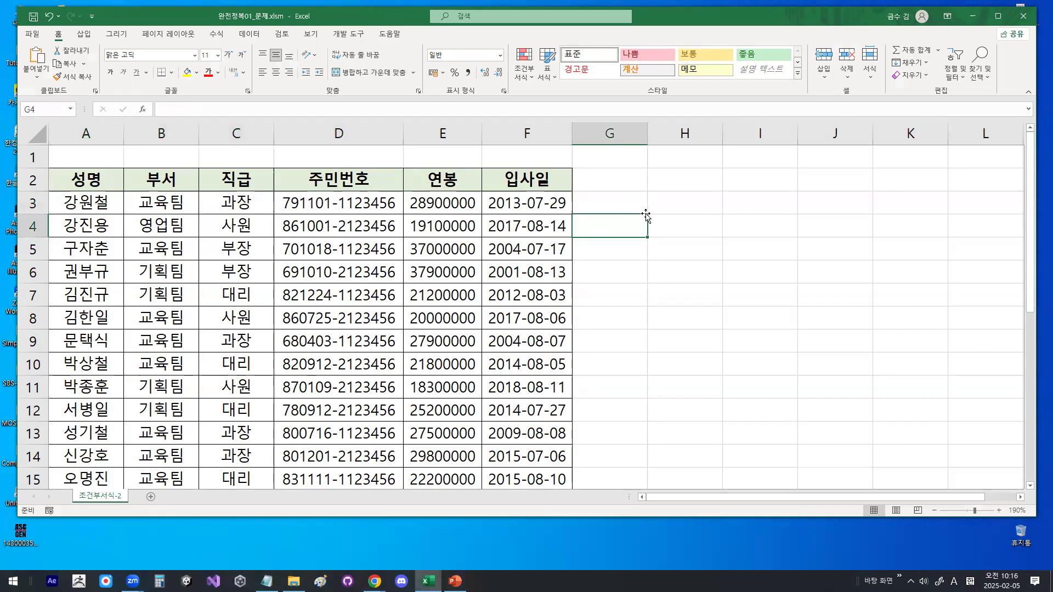
Switch to the Notepad notes and read the page 20 summary of the TODAY and YEAR functions.
{"action": "left_click", "coordinate": [267, 581]}
{"action": "scroll", "coordinate": [268, 362], "scroll_direction": "down", "scroll_amount": 4}
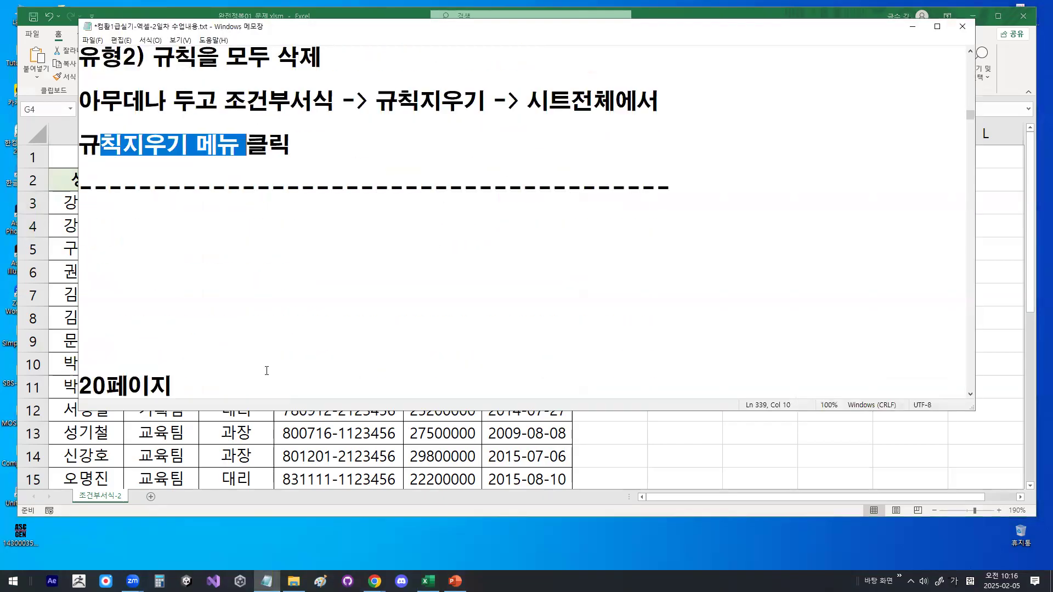
{"action": "scroll", "coordinate": [268, 362], "scroll_direction": "down", "scroll_amount": 3}
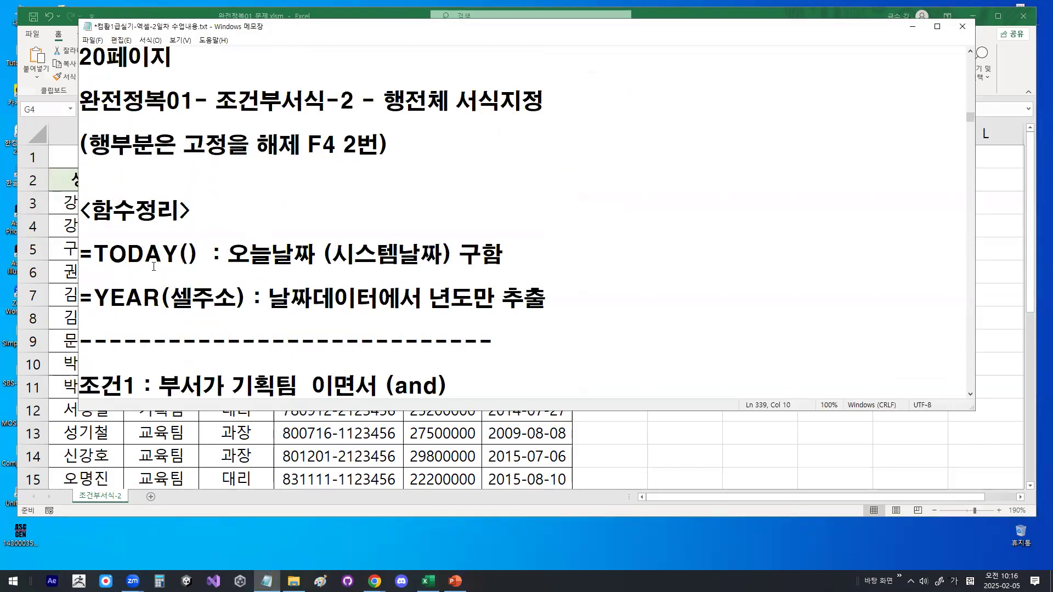
{"action": "left_click_drag", "start_coordinate": [93, 254], "coordinate": [533, 252]}
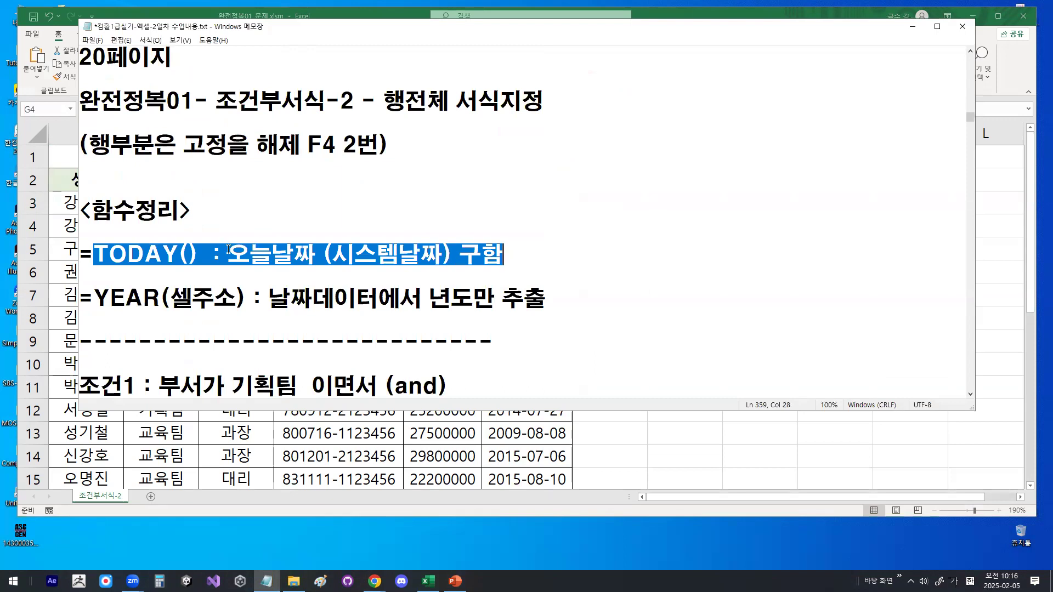
{"action": "left_click_drag", "start_coordinate": [178, 254], "coordinate": [198, 254]}
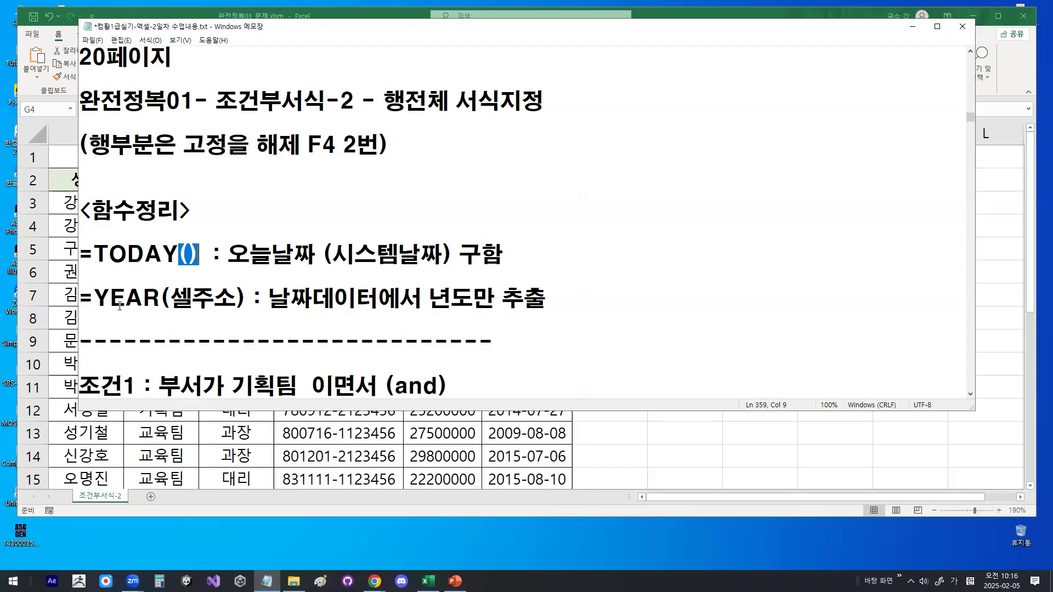
{"action": "left_click_drag", "start_coordinate": [94, 298], "coordinate": [563, 299]}
{"action": "left_click", "coordinate": [563, 299]}
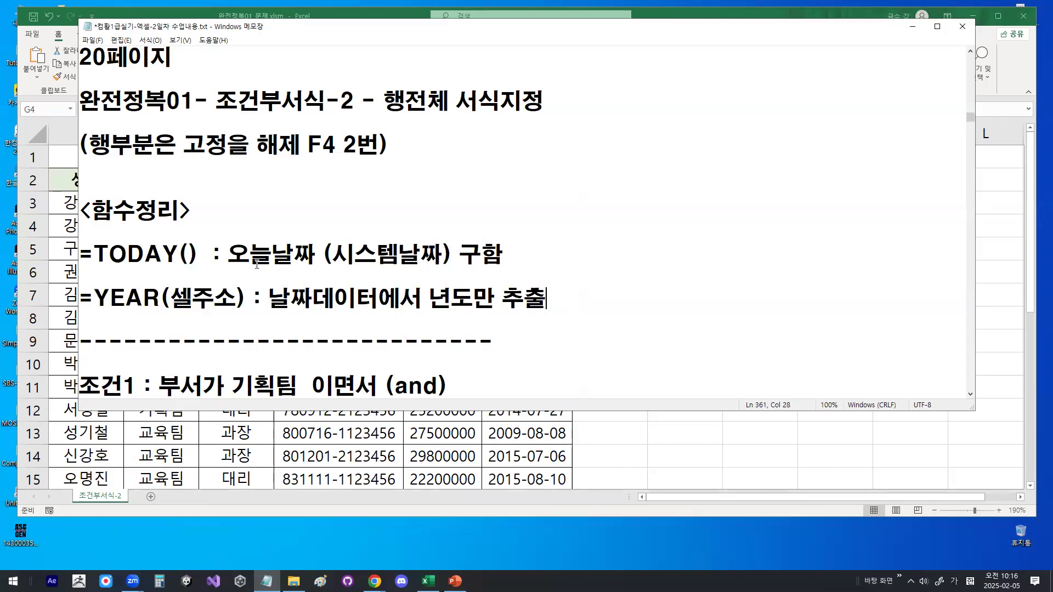
{"action": "left_click", "coordinate": [214, 298]}
{"action": "scroll", "coordinate": [213, 292], "scroll_direction": "down", "scroll_amount": 2}
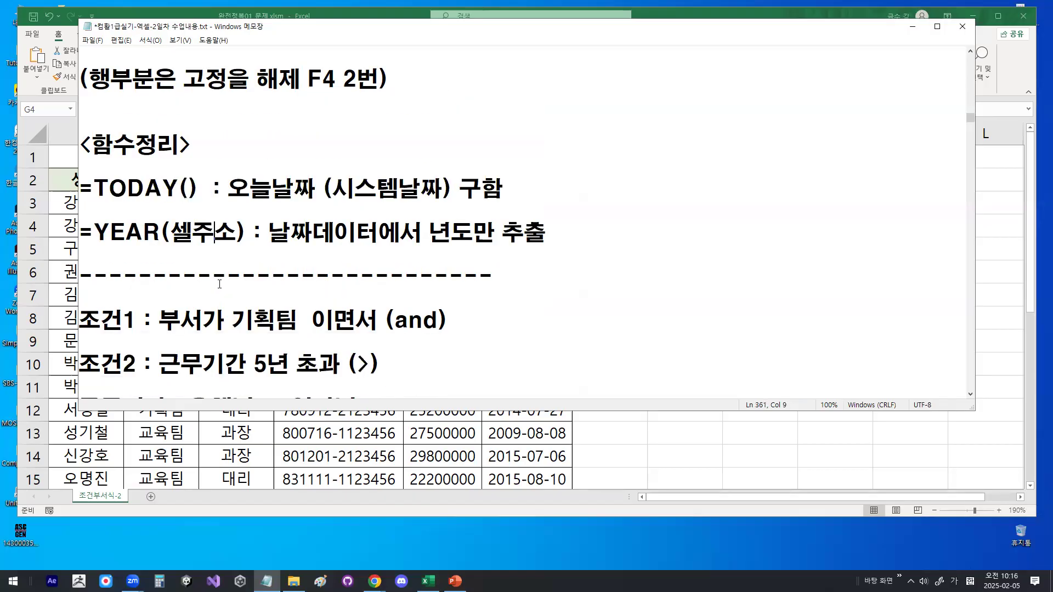
Read the notes on the 기획팀 department condition and the over-5-year service formula built with YEAR and TODAY.
{"action": "scroll", "coordinate": [162, 262], "scroll_direction": "down", "scroll_amount": 1}
{"action": "left_click_drag", "start_coordinate": [159, 188], "coordinate": [303, 188]}
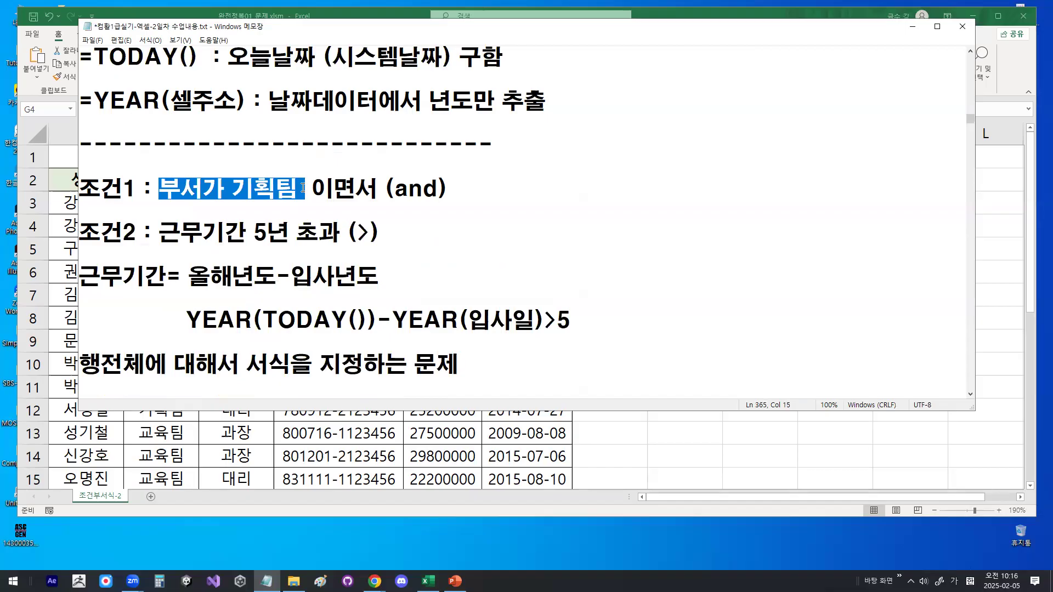
{"action": "left_click_drag", "start_coordinate": [159, 188], "coordinate": [292, 188]}
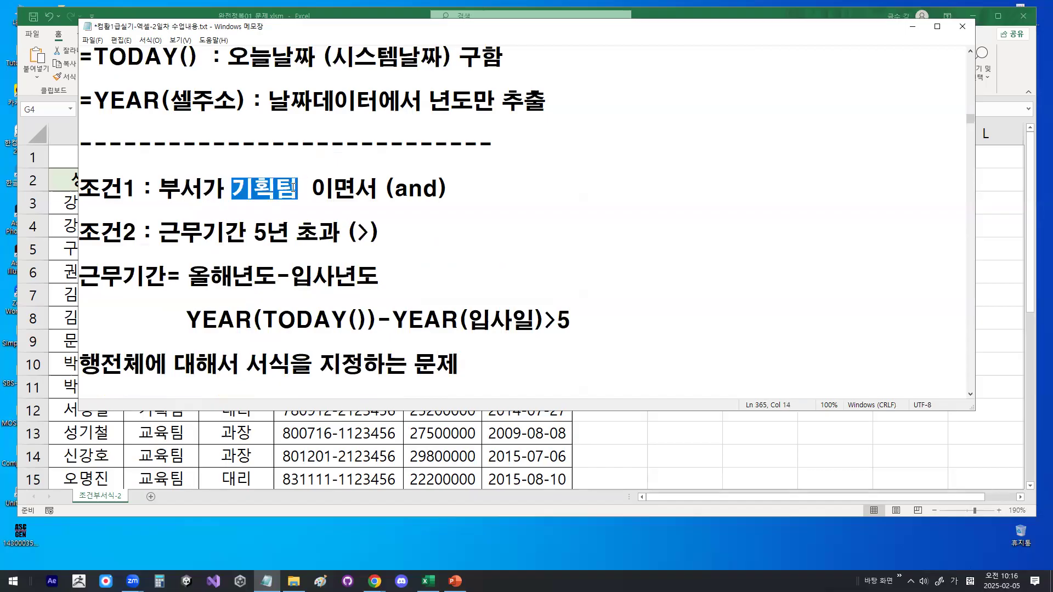
{"action": "left_click_drag", "start_coordinate": [160, 232], "coordinate": [245, 234]}
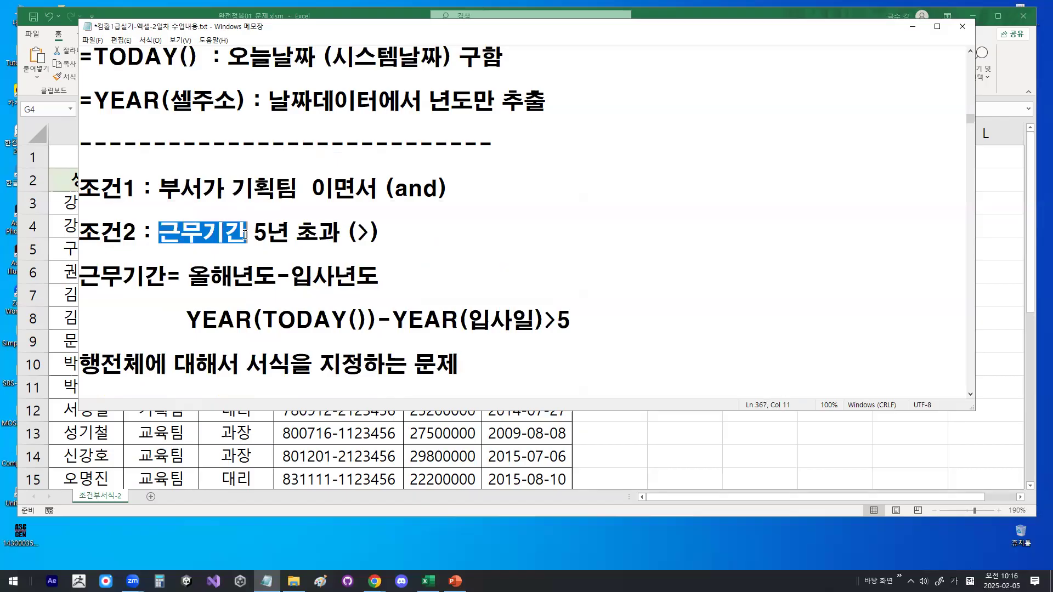
{"action": "left_click_drag", "start_coordinate": [186, 320], "coordinate": [367, 321]}
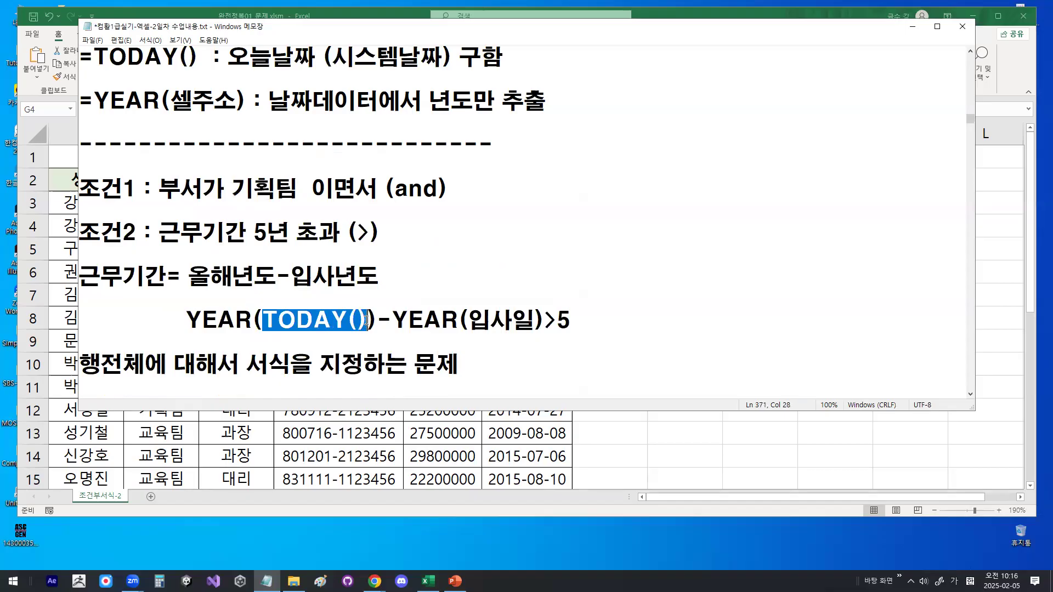
{"action": "left_click_drag", "start_coordinate": [377, 321], "coordinate": [392, 320]}
Switch to the Excel workbook and examine the year part of the hire date in cell F3.
{"action": "left_click", "coordinate": [317, 477]}
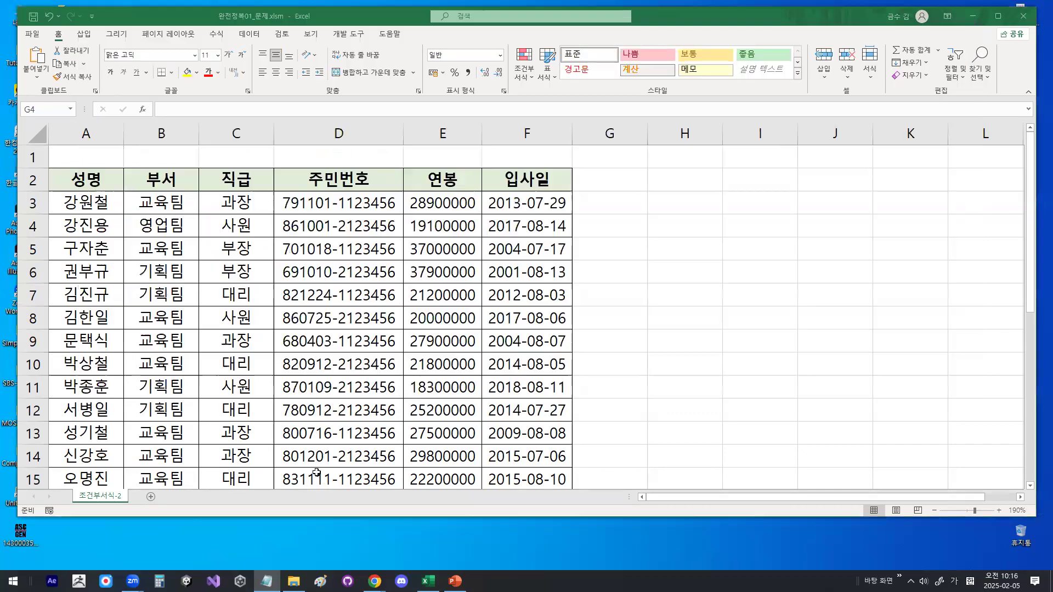
{"action": "left_click", "coordinate": [523, 203]}
{"action": "left_click", "coordinate": [523, 205]}
{"action": "mouse_move", "coordinate": [525, 209]}
{"action": "left_mouse_down"}
{"action": "mouse_move", "coordinate": [454, 186]}
{"action": "mouse_move", "coordinate": [512, 198]}
{"action": "left_mouse_up"}
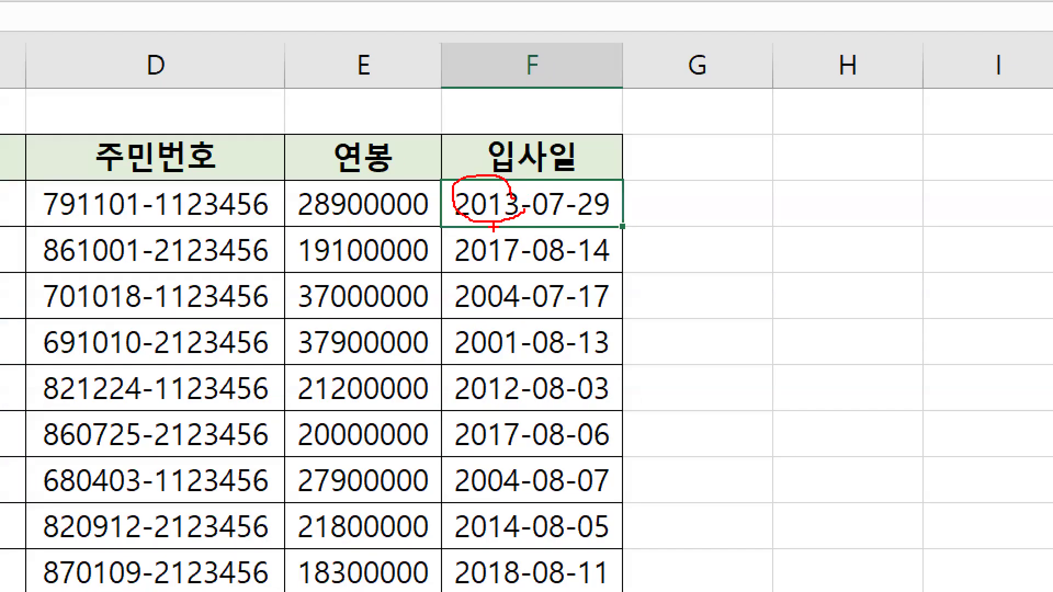
{"action": "key", "text": "Escape"}
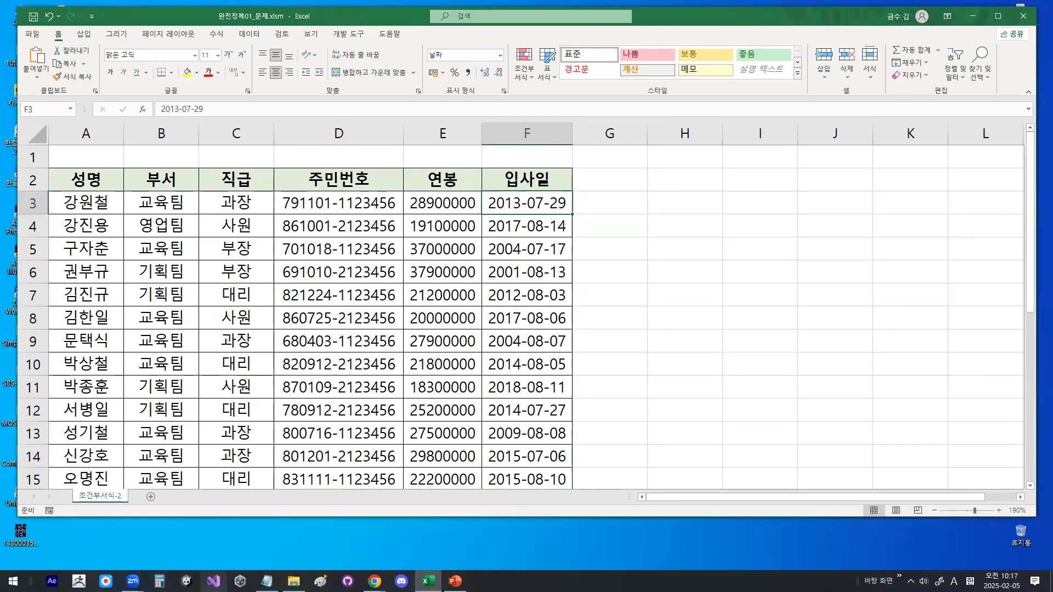
Switch back to the Notepad notes and reread the service-period formula, both conditions and the whole-row formatting remark.
{"action": "left_click", "coordinate": [267, 581]}
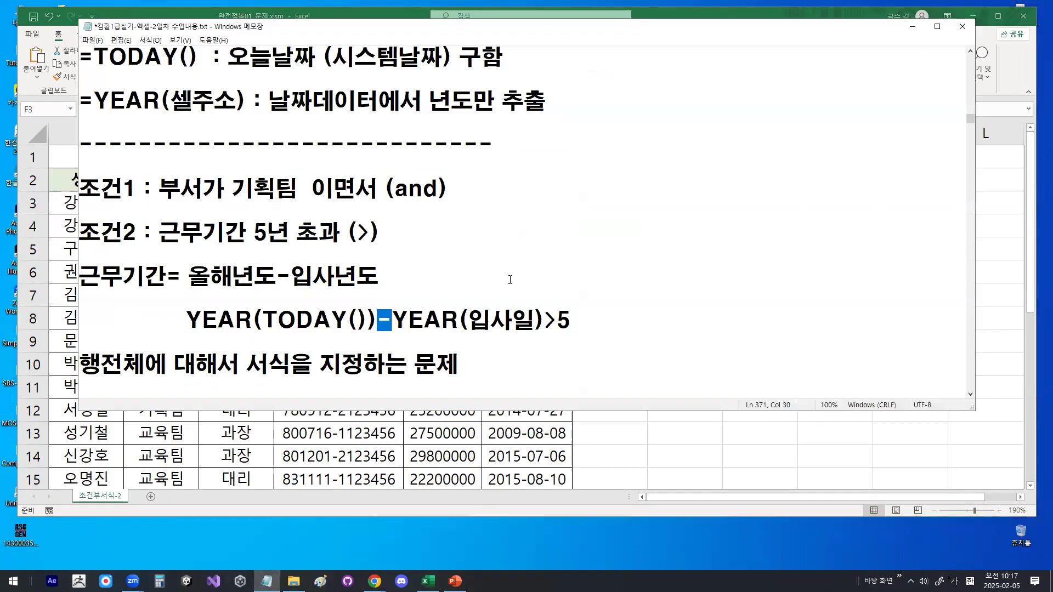
{"action": "left_click_drag", "start_coordinate": [544, 320], "coordinate": [568, 320]}
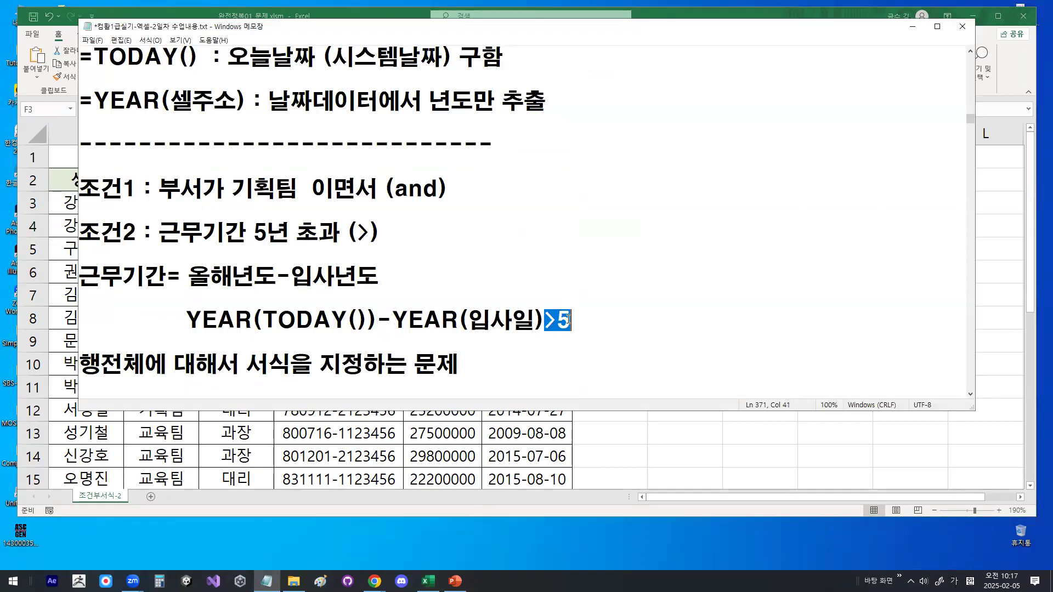
{"action": "left_click_drag", "start_coordinate": [187, 321], "coordinate": [614, 325]}
{"action": "left_click", "coordinate": [614, 325]}
{"action": "left_click", "coordinate": [166, 231]}
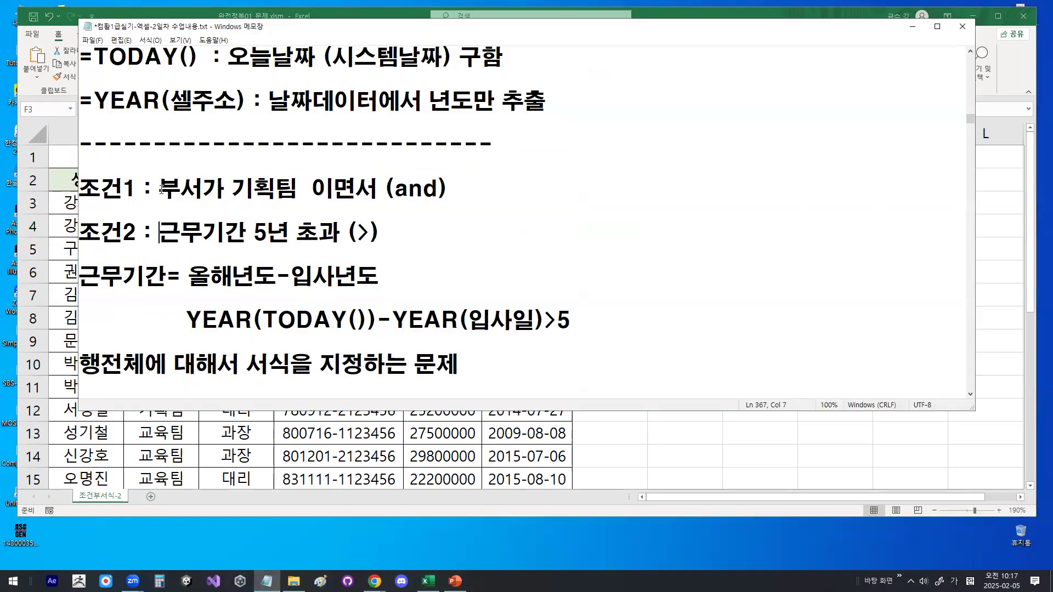
{"action": "left_click_drag", "start_coordinate": [159, 188], "coordinate": [204, 188]}
{"action": "left_click_drag", "start_coordinate": [489, 321], "coordinate": [525, 324]}
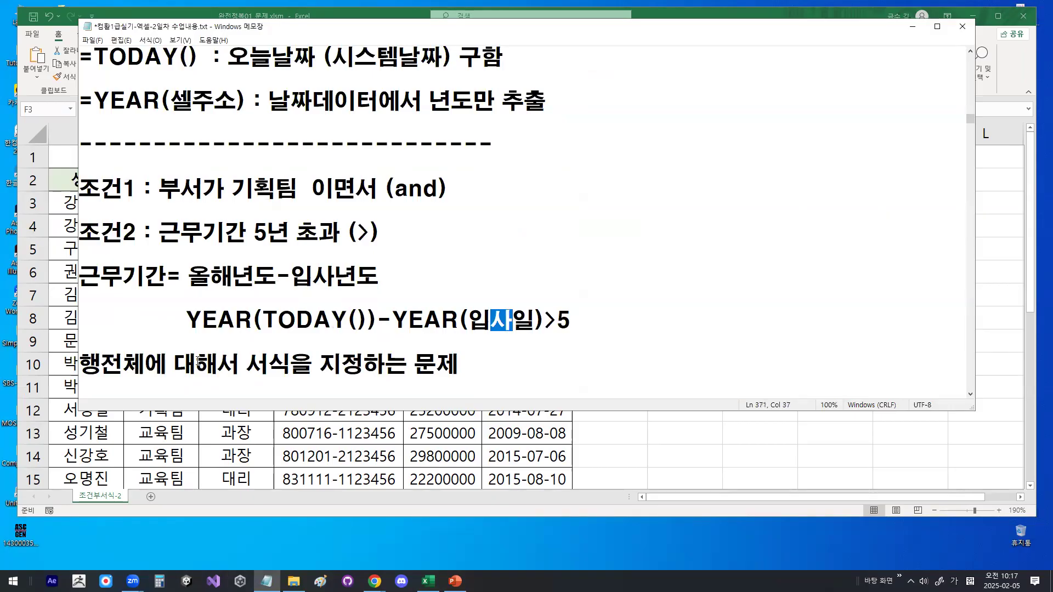
{"action": "scroll", "coordinate": [199, 359], "scroll_direction": "down", "scroll_amount": 1}
{"action": "scroll", "coordinate": [204, 347], "scroll_direction": "down", "scroll_amount": 1}
{"action": "scroll", "coordinate": [368, 291], "scroll_direction": "up", "scroll_amount": 1}
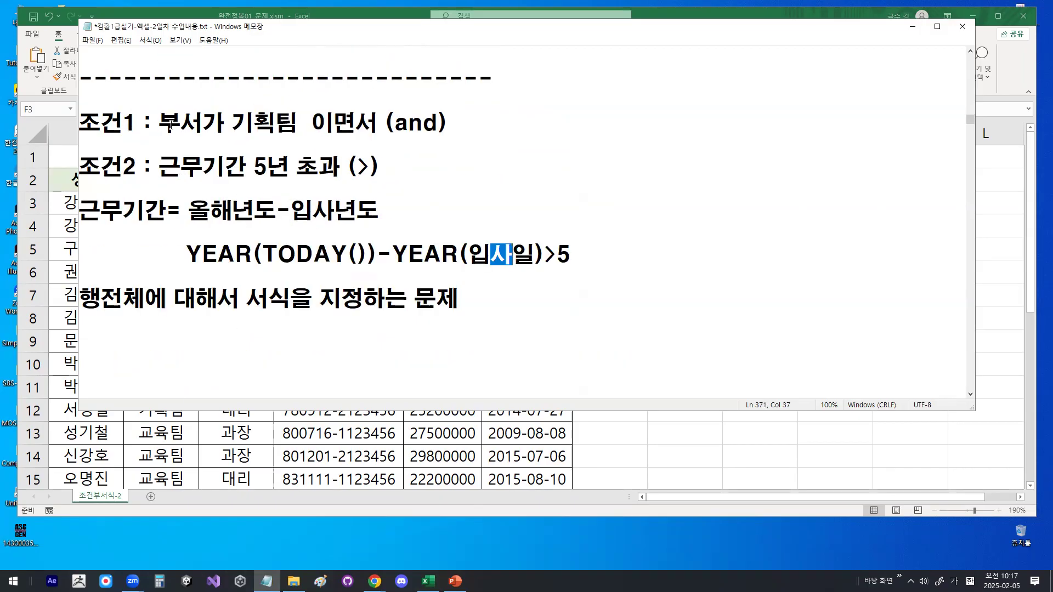
{"action": "left_click_drag", "start_coordinate": [159, 123], "coordinate": [203, 123]}
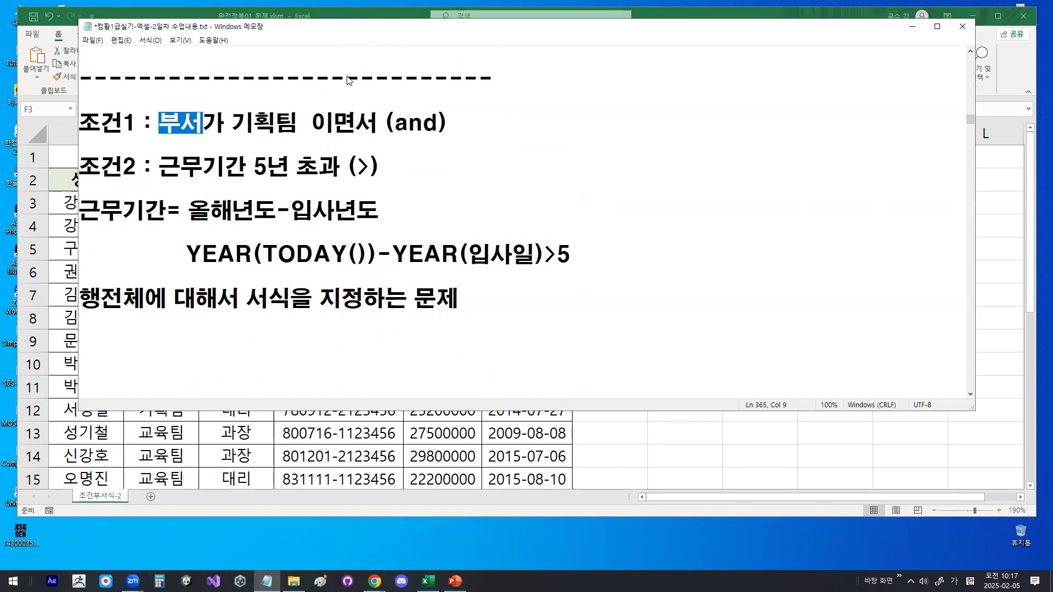
Add the line "부서셀주소,입사일 셀주소 지정후에는 반드시 행고정해제함!!(F4 2번)" below the whole-row formatting note.
{"action": "left_click_drag", "start_coordinate": [341, 41], "coordinate": [356, 64]}
{"action": "left_click", "coordinate": [211, 369]}
{"action": "type", "text": "ㅂ부서셀ㅈ"}
{"action": "type", "text": "주소,"}
{"action": "type", "text": "입사일 셀주소"}
{"action": "type", "text": " 지정후에는 바"}
{"action": "type", "text": "반드시 행고정"}
{"action": "type", "text": "해제함"}
{"action": "type", "text": "!!("}
{"action": "key", "text": "Hangul"}
{"action": "type", "text": "F4 2"}
{"action": "key", "text": "Hangul"}
{"action": "type", "text": "번)"}
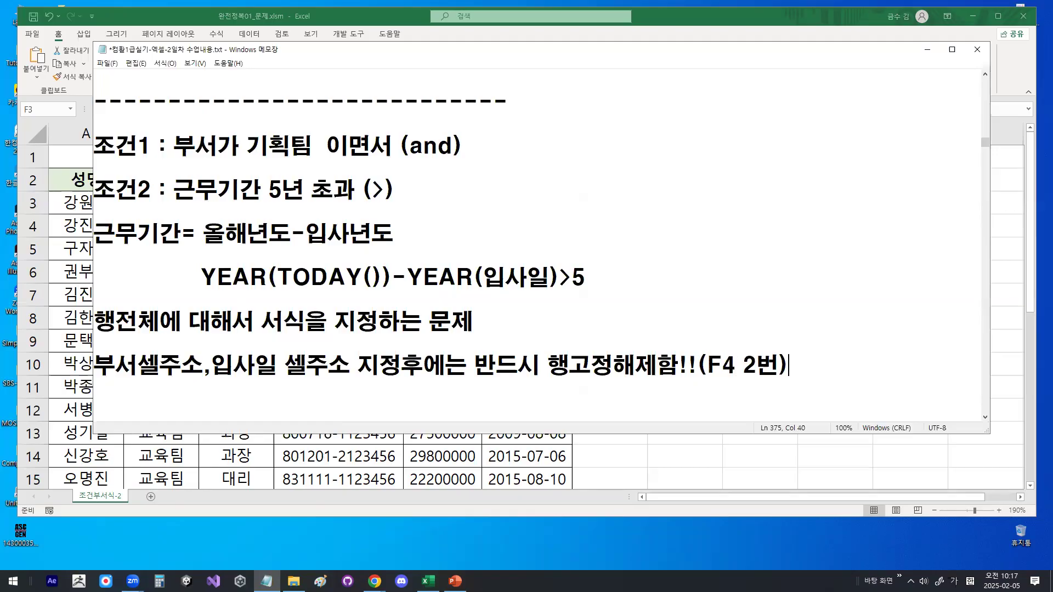
{"action": "key", "text": "Return"}
{"action": "key", "text": "Return"}
Review the "이면서 (and)" condition, then return to the Excel workbook and select the employee records in A3:F27.
{"action": "left_click_drag", "start_coordinate": [332, 146], "coordinate": [459, 144]}
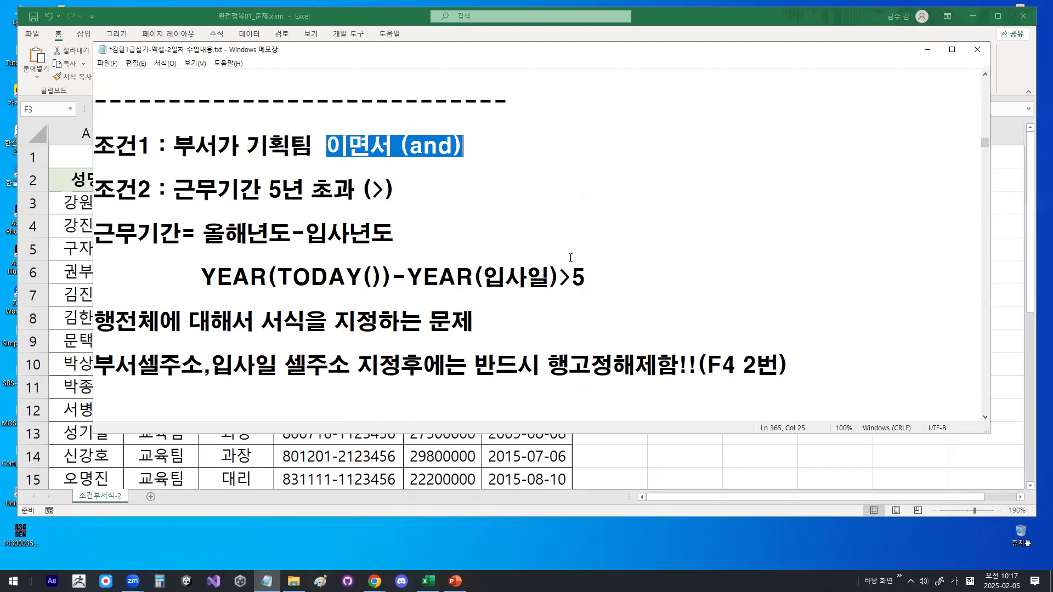
{"action": "left_click", "coordinate": [925, 50]}
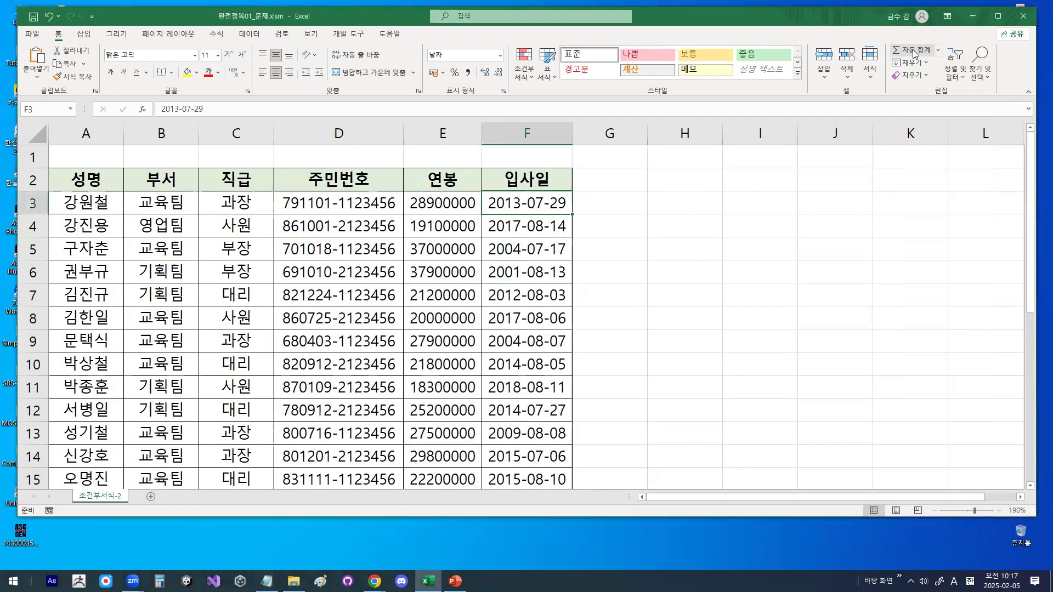
{"action": "left_click", "coordinate": [79, 202]}
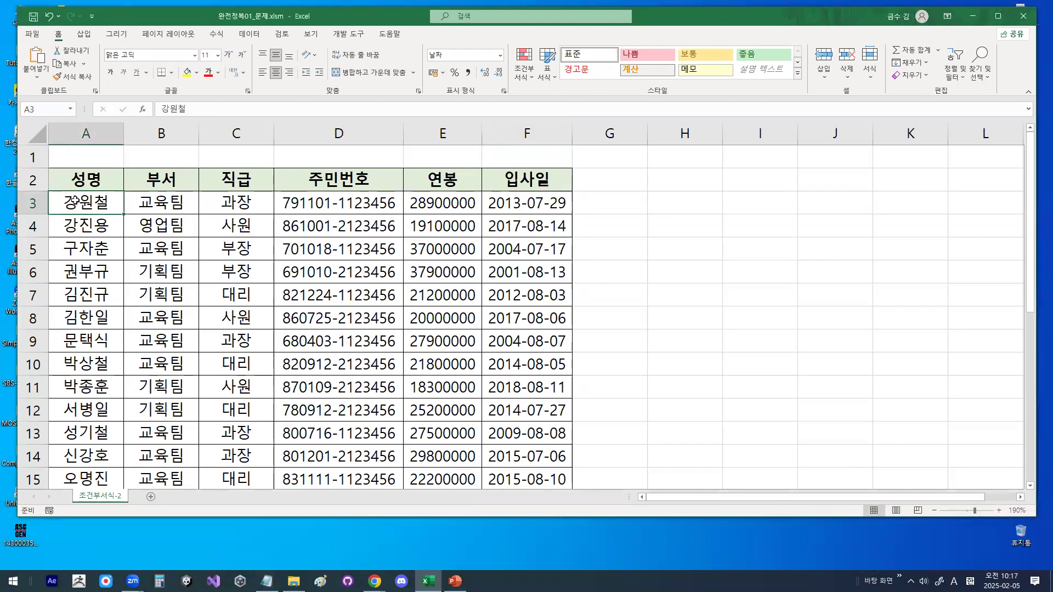
{"action": "left_click_drag", "start_coordinate": [75, 201], "coordinate": [518, 206]}
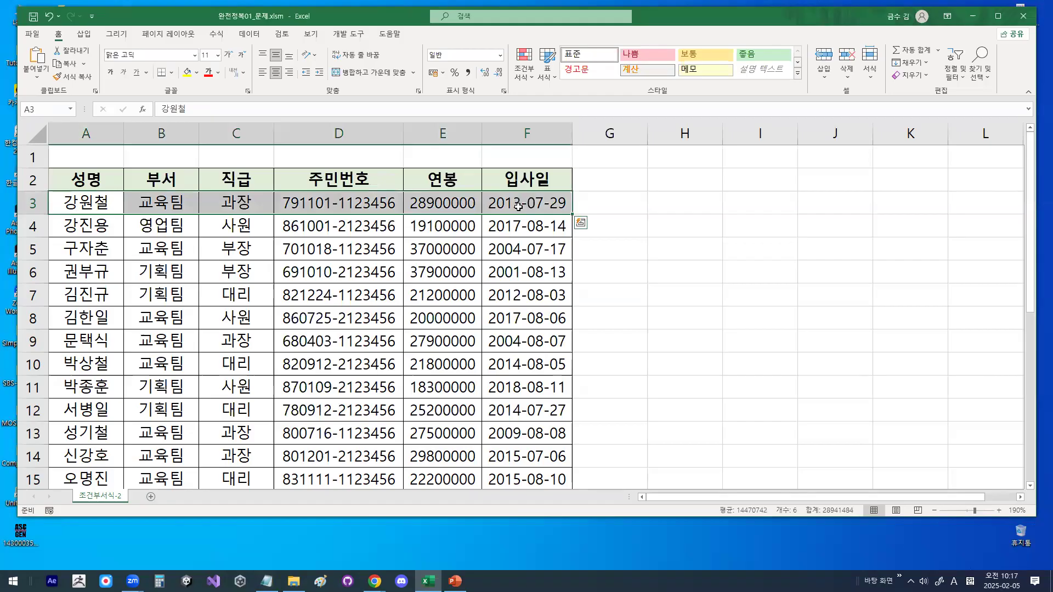
{"action": "key", "text": "ctrl+shift+Down"}
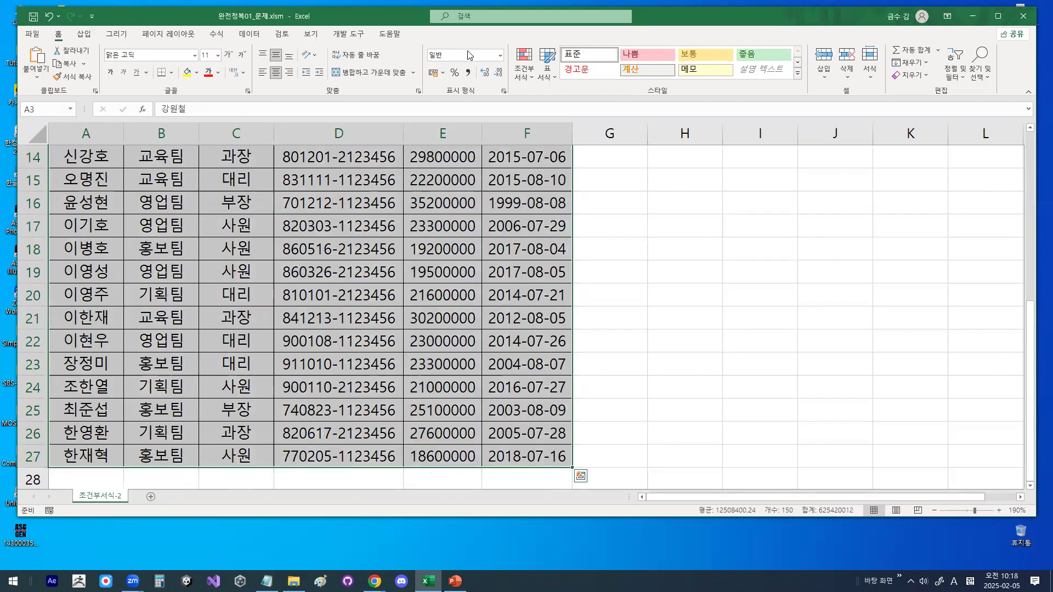
Create a new conditional formatting rule of the type that uses a formula to determine which cells to format.
{"action": "left_click", "coordinate": [521, 79]}
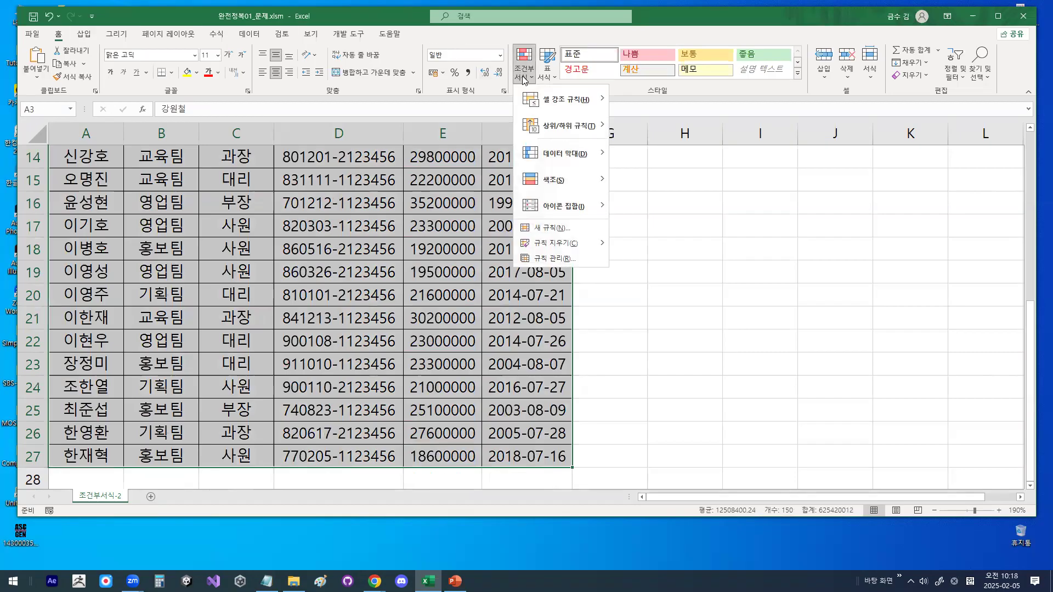
{"action": "left_click", "coordinate": [566, 232]}
{"action": "left_click", "coordinate": [482, 261]}
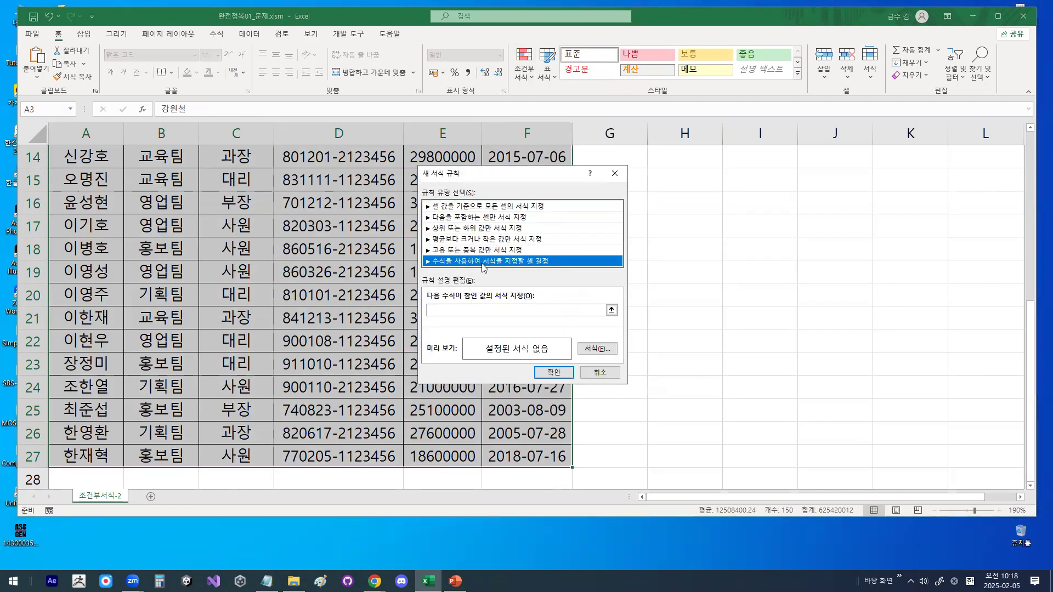
{"action": "left_click", "coordinate": [447, 311]}
Begin the rule formula with =AND($B3, referencing the first department cell with only its column fixed.
{"action": "type", "text": "=AN"}
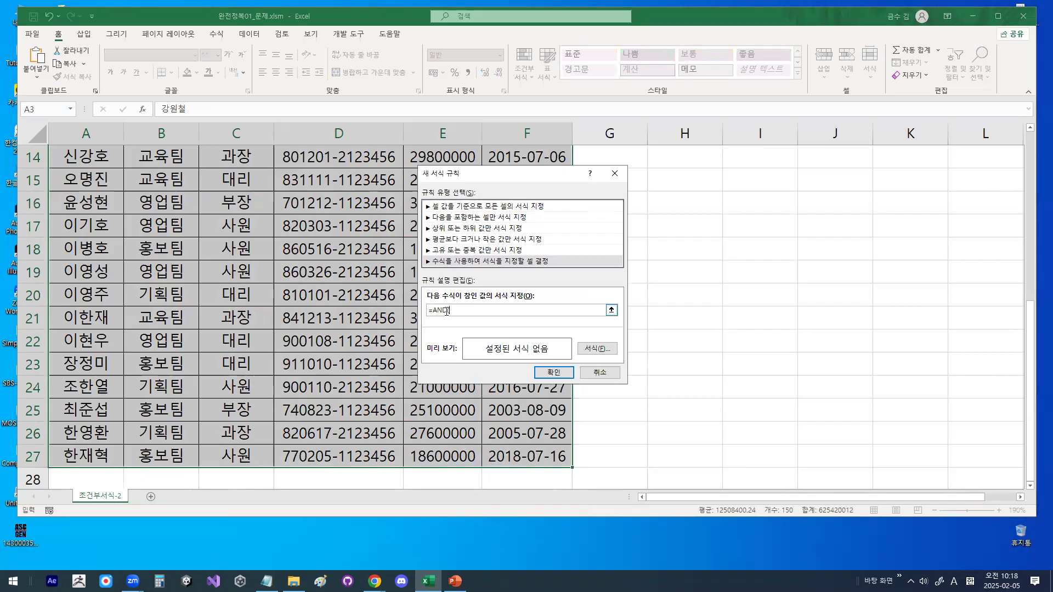
{"action": "type", "text": "D("}
{"action": "scroll", "coordinate": [130, 218], "scroll_direction": "up", "scroll_amount": 5}
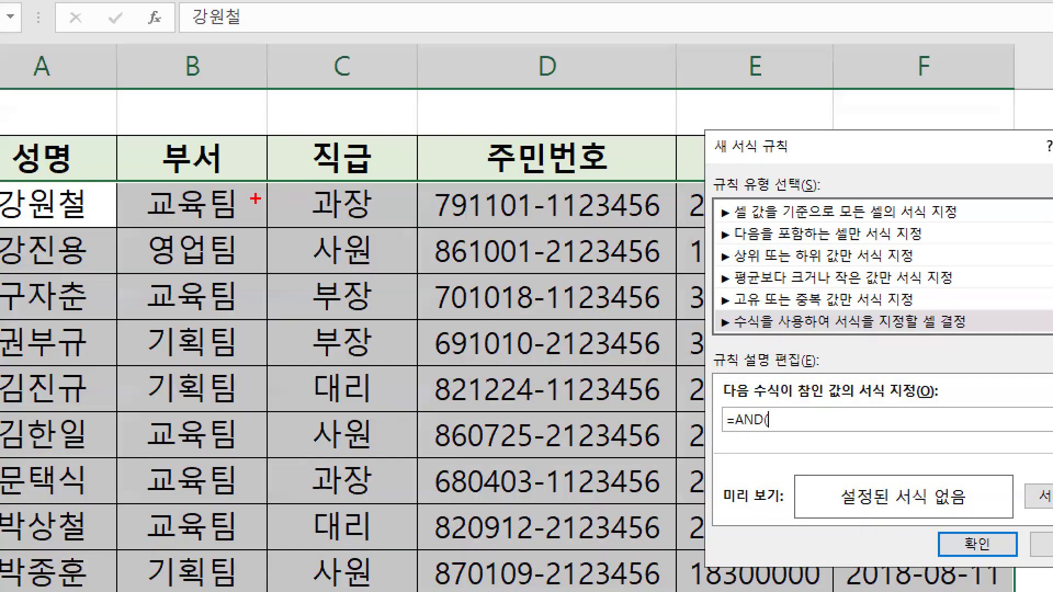
{"action": "mouse_move", "coordinate": [192, 201]}
{"action": "left_mouse_down"}
{"action": "mouse_move", "coordinate": [140, 212]}
{"action": "mouse_move", "coordinate": [194, 202]}
{"action": "mouse_move", "coordinate": [242, 153]}
{"action": "left_mouse_up"}
{"action": "key", "text": "Escape"}
{"action": "left_click", "coordinate": [146, 201]}
{"action": "left_click_drag", "start_coordinate": [486, 310], "coordinate": [471, 300]}
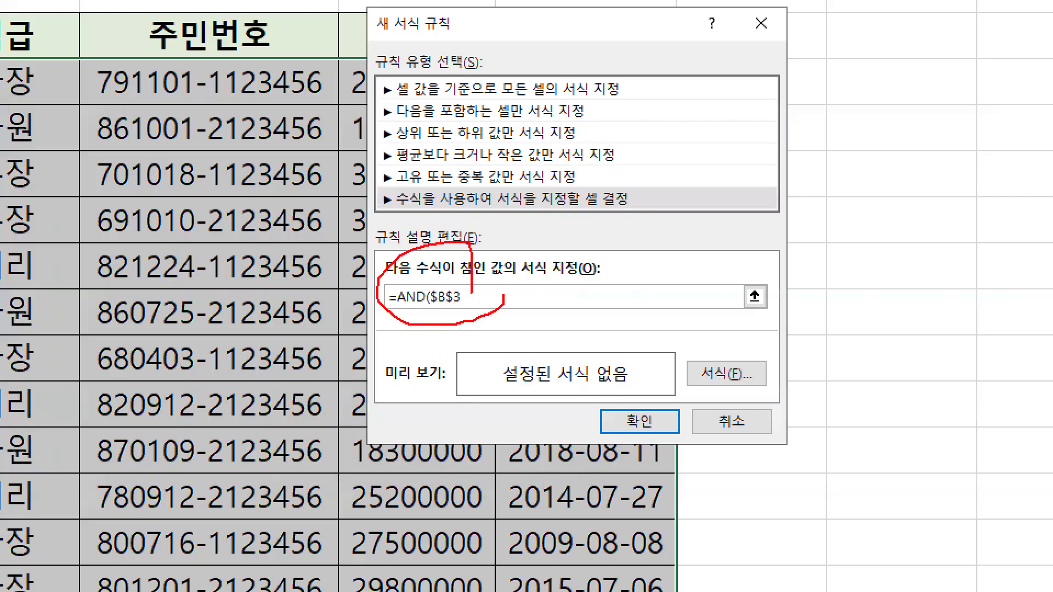
{"action": "key", "text": "Escape"}
{"action": "key", "text": "F4"}
{"action": "key", "text": "F4"}
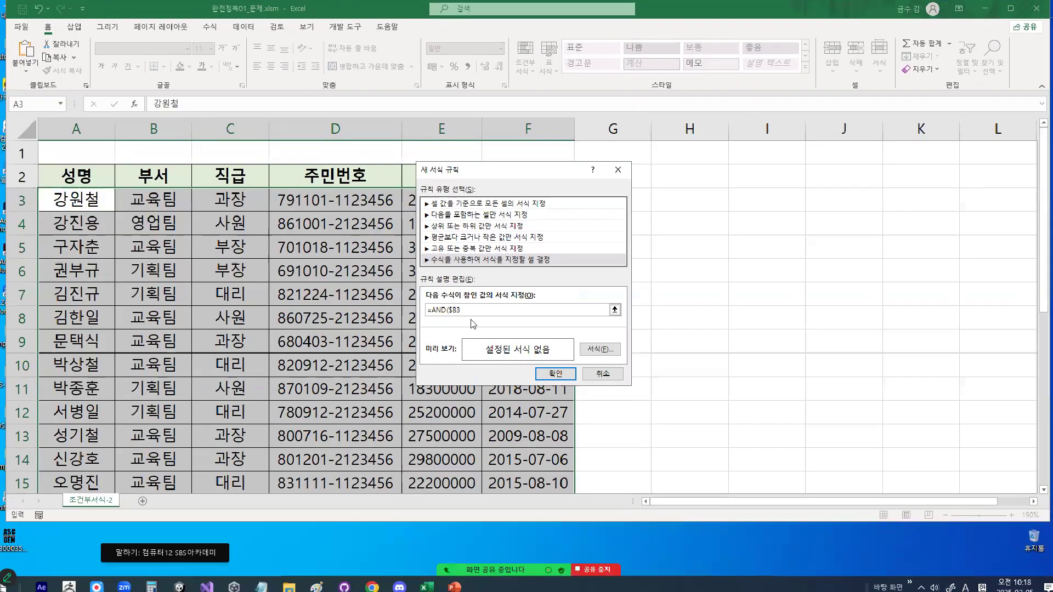
Complete the department condition as $B3="기획팀" and start the second condition with YEAR(TODAY()).
{"action": "type", "text": "="}
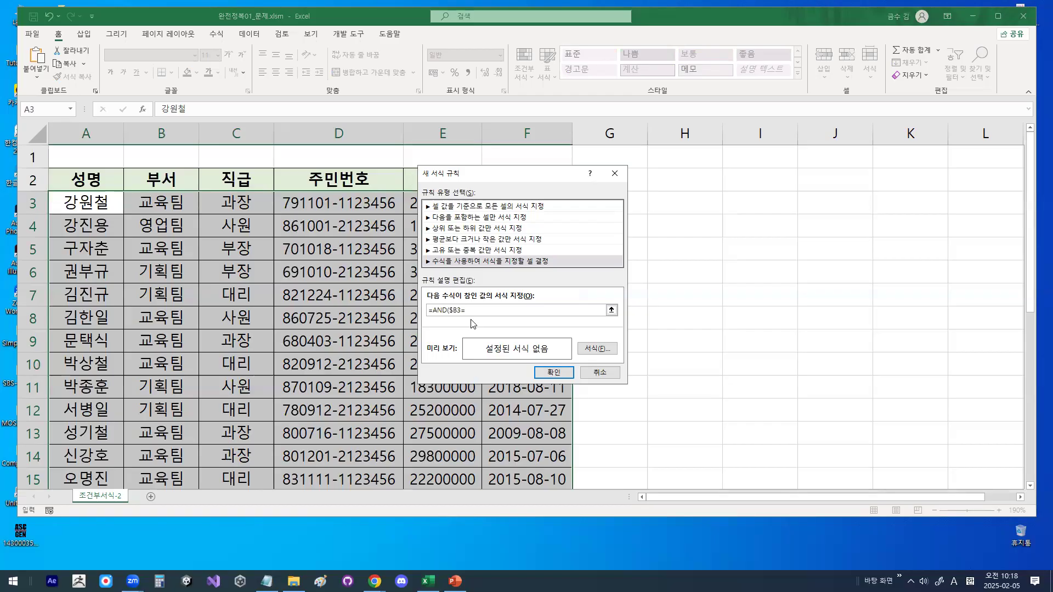
{"action": "type", "text": "\"RL"}
{"action": "key", "text": "BackSpace"}
{"action": "key", "text": "BackSpace"}
{"action": "key", "text": "Hangul"}
{"action": "type", "text": "기획"}
{"action": "type", "text": "팀"}
{"action": "type", "text": "\",ㅛ"}
{"action": "key", "text": "Hangul"}
{"action": "type", "text": "YEAR(TODAY()"}
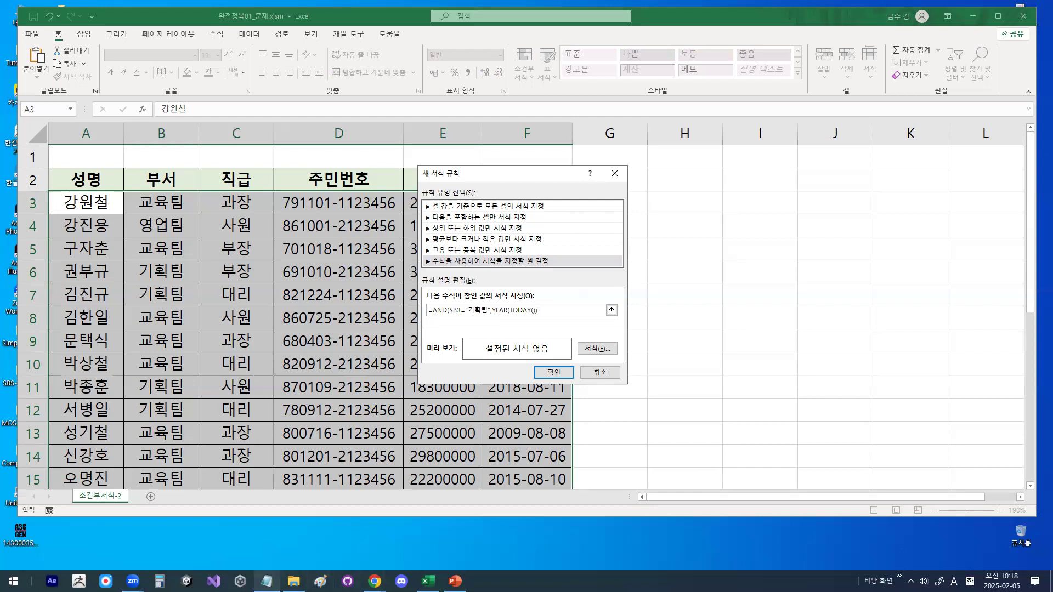
Switch to the Notepad notes and review the service-period formula YEAR(TODAY())-YEAR(입사일)>5.
{"action": "left_click", "coordinate": [267, 581]}
{"action": "left_click_drag", "start_coordinate": [200, 277], "coordinate": [550, 277]}
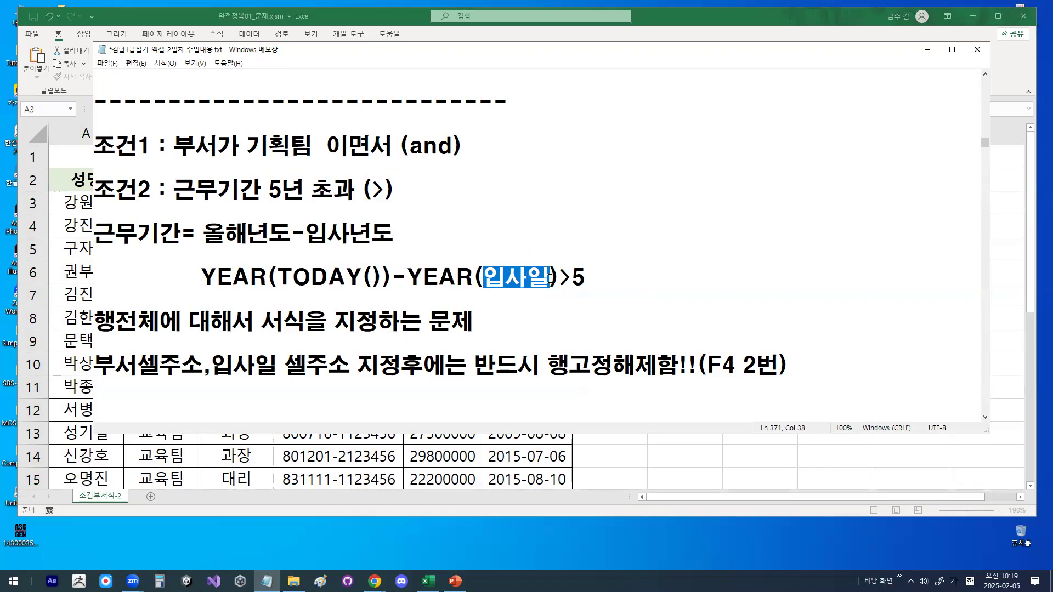
{"action": "left_click_drag", "start_coordinate": [392, 277], "coordinate": [587, 279]}
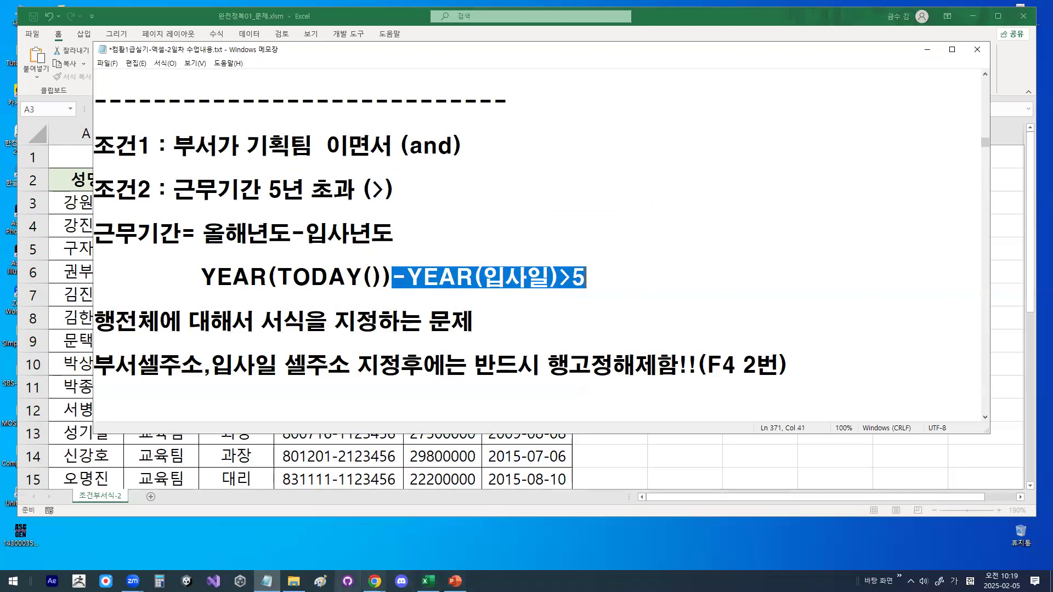
{"action": "left_click", "coordinate": [541, 317]}
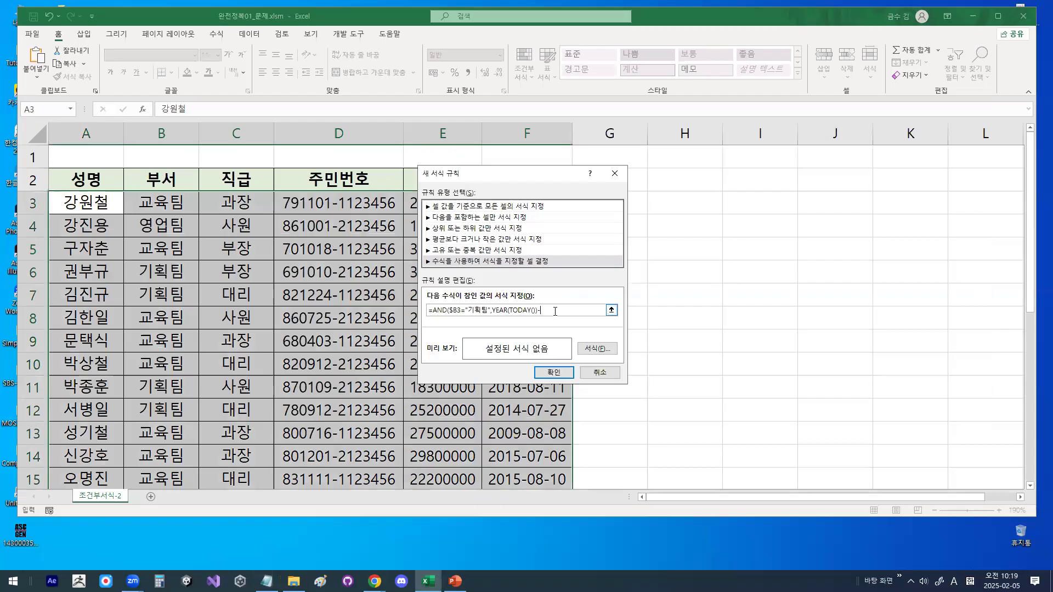
Return to the Excel rule and finish its formula with -YEAR($F3)>5), keeping only the hire-date column fixed.
{"action": "type", "text": "AR("}
{"action": "left_click_drag", "start_coordinate": [547, 176], "coordinate": [806, 190]}
{"action": "mouse_move", "coordinate": [519, 206]}
{"action": "left_mouse_down"}
{"action": "mouse_move", "coordinate": [492, 212]}
{"action": "mouse_move", "coordinate": [509, 192]}
{"action": "mouse_move", "coordinate": [504, 212]}
{"action": "left_mouse_up"}
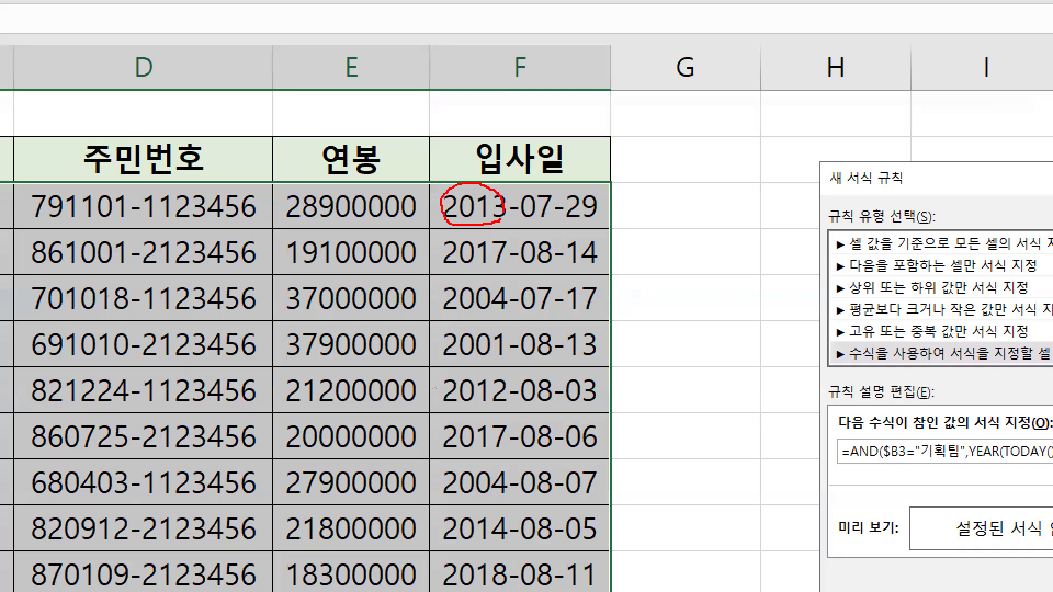
{"action": "key", "text": "Escape"}
{"action": "left_click", "coordinate": [544, 204]}
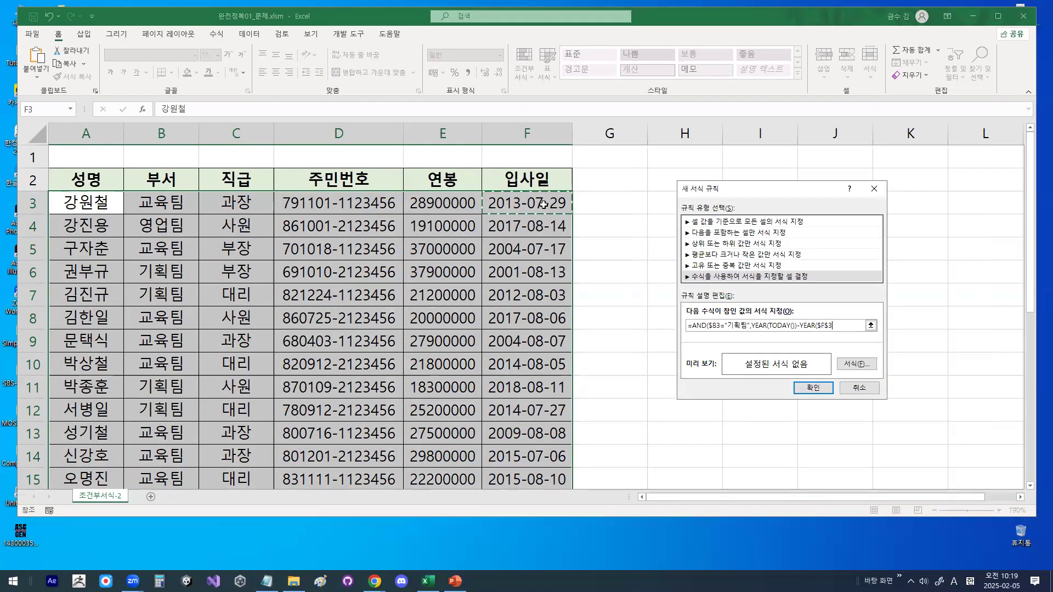
{"action": "key", "text": "F4"}
{"action": "key", "text": "F4"}
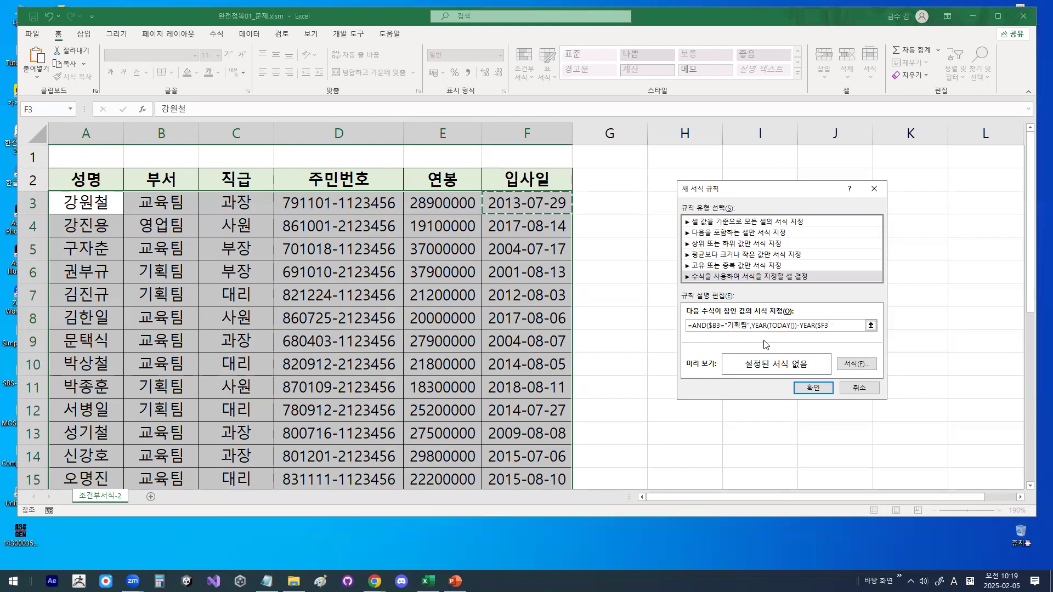
{"action": "type", "text": ")"}
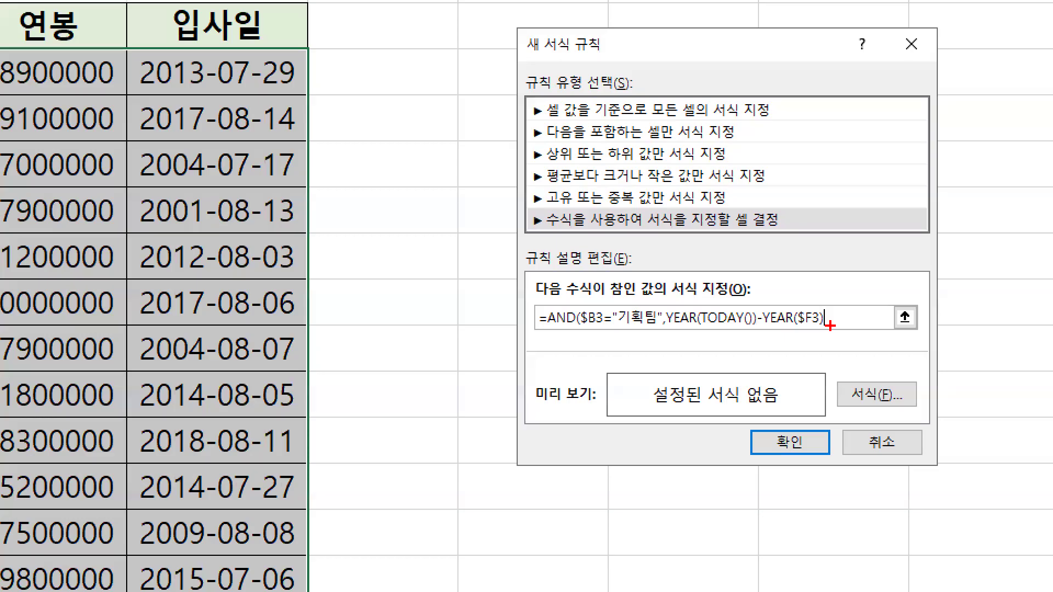
{"action": "mouse_move", "coordinate": [835, 331]}
{"action": "left_mouse_down"}
{"action": "mouse_move", "coordinate": [712, 322]}
{"action": "mouse_move", "coordinate": [843, 320]}
{"action": "left_mouse_up"}
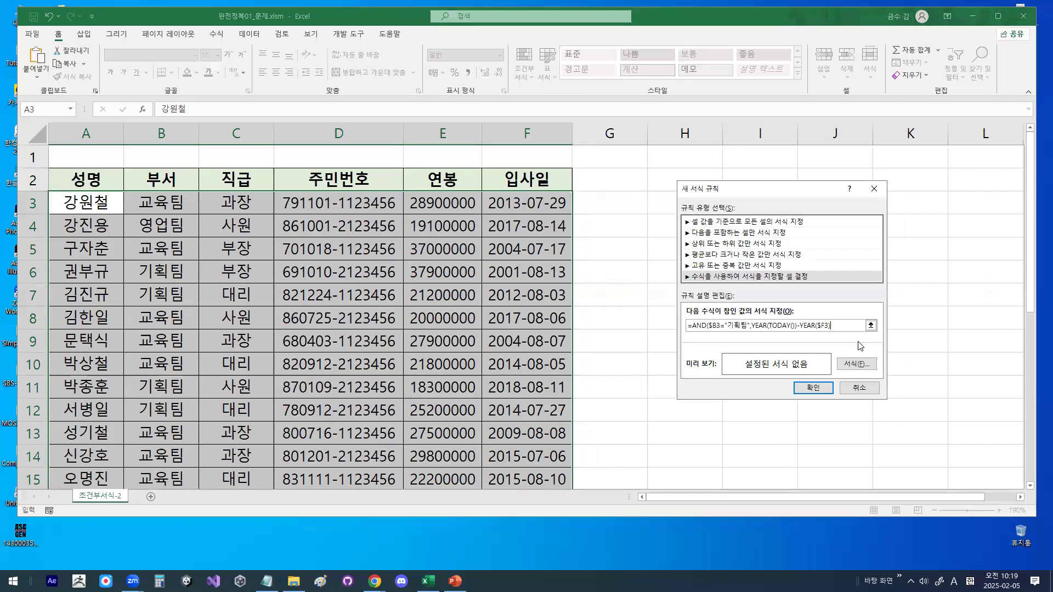
{"action": "type", "text": "5)"}
Switch to the Notepad notes and delete the extra blank lines below the remark about releasing the row lock.
{"action": "left_click", "coordinate": [267, 581]}
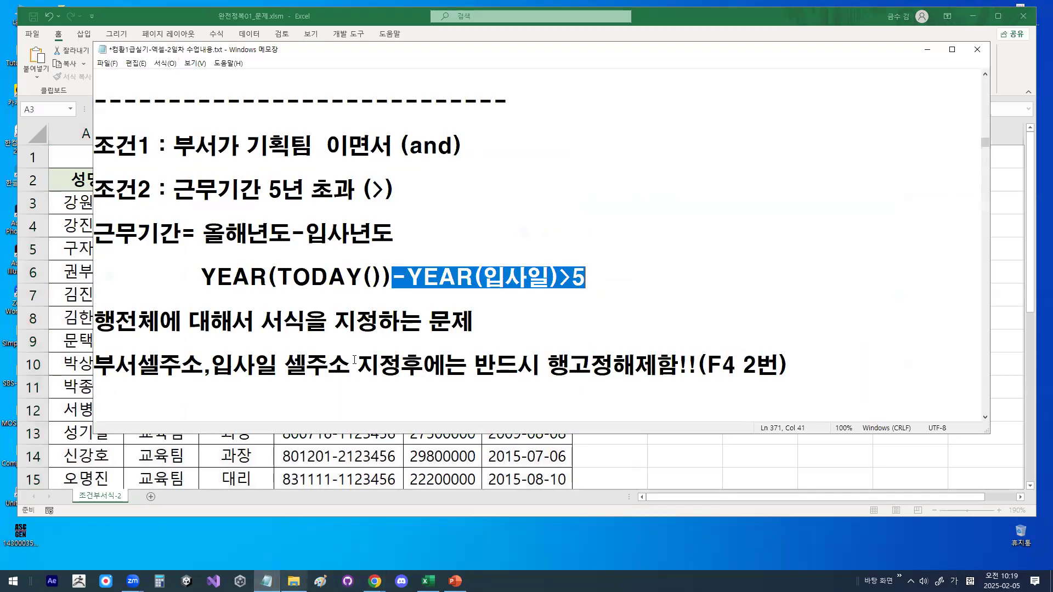
{"action": "left_click", "coordinate": [321, 284]}
{"action": "scroll", "coordinate": [322, 321], "scroll_direction": "down", "scroll_amount": 2}
{"action": "left_click", "coordinate": [306, 278]}
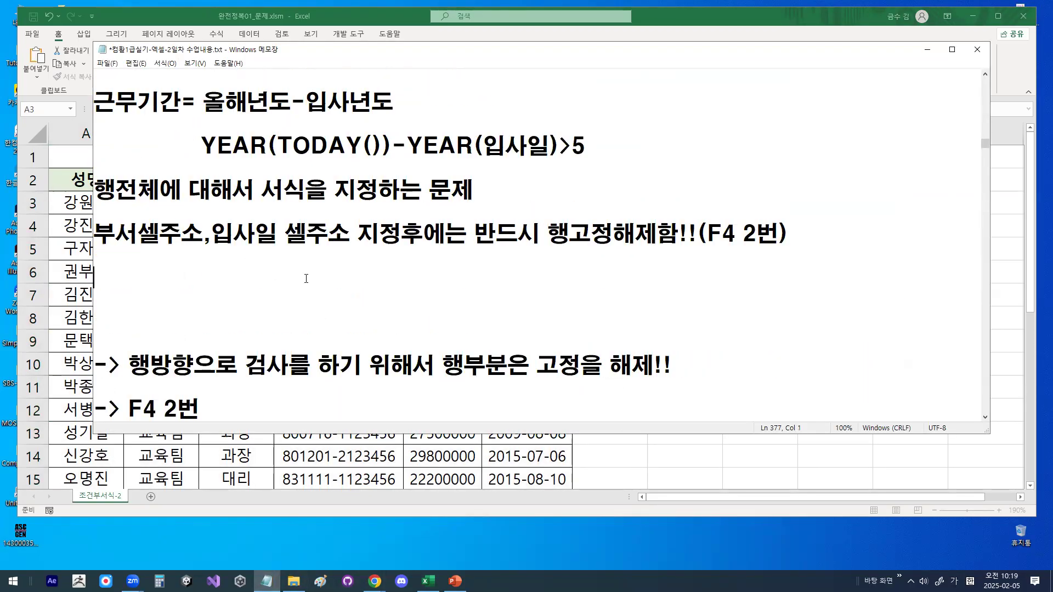
{"action": "key", "text": "Delete"}
{"action": "key", "text": "Delete"}
{"action": "key", "text": "Delete"}
Examine the completed AND formula in the notes, comparing its department and service-period conditions.
{"action": "key", "text": "Down"}
{"action": "key", "text": "Down"}
{"action": "key", "text": "Down"}
{"action": "key", "text": "Down"}
{"action": "key", "text": "Down"}
{"action": "key", "text": "Down"}
{"action": "key", "text": "Down"}
{"action": "key", "text": "Down"}
{"action": "key", "text": "Down"}
{"action": "key", "text": "Down"}
{"action": "key", "text": "Down"}
{"action": "key", "text": "Down"}
{"action": "key", "text": "Down"}
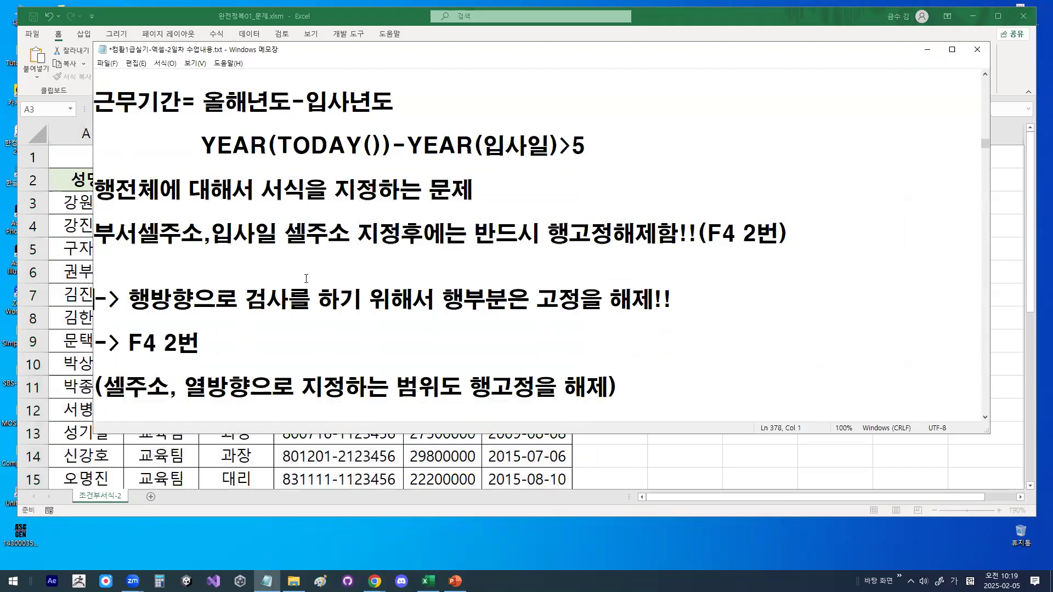
{"action": "key", "text": "Down"}
{"action": "key", "text": "Down"}
{"action": "key", "text": "Down"}
{"action": "key", "text": "Down"}
{"action": "key", "text": "Down"}
{"action": "key", "text": "Down"}
{"action": "key", "text": "Down"}
{"action": "key", "text": "Down"}
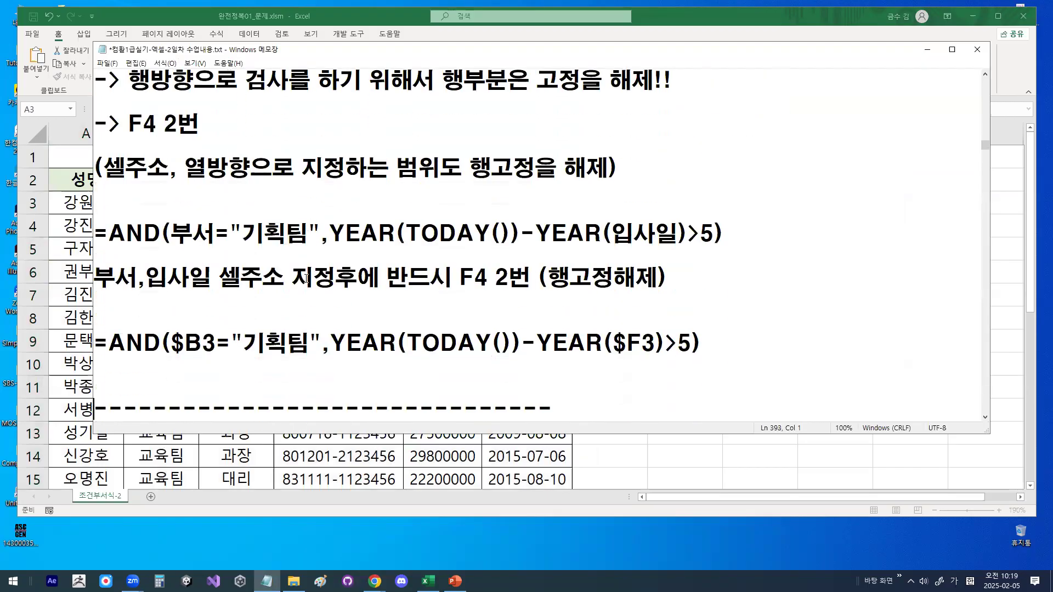
{"action": "key", "text": "Down"}
{"action": "key", "text": "Up"}
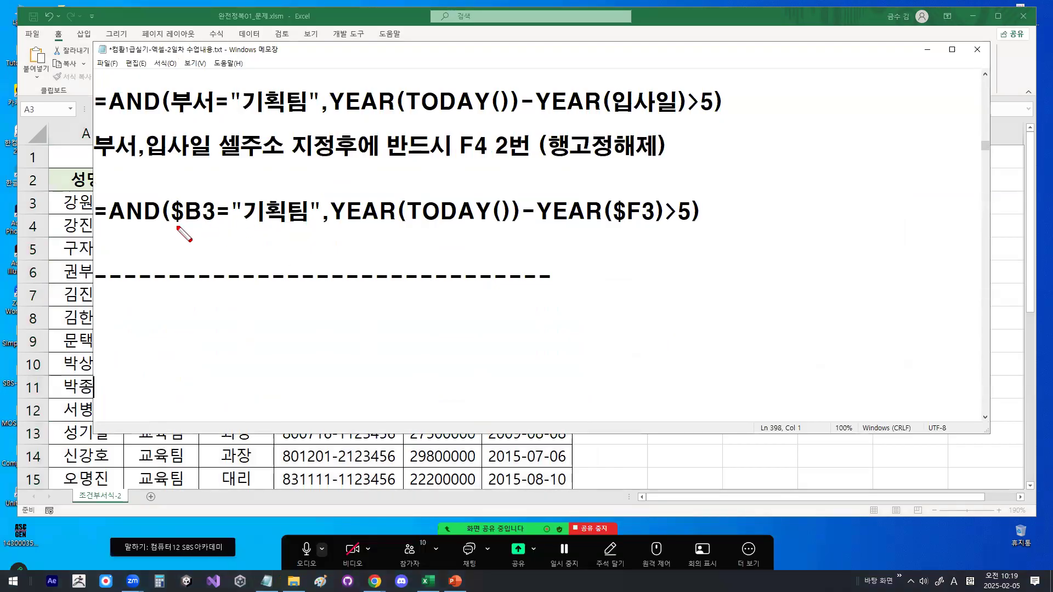
{"action": "left_click_drag", "start_coordinate": [170, 226], "coordinate": [694, 229]}
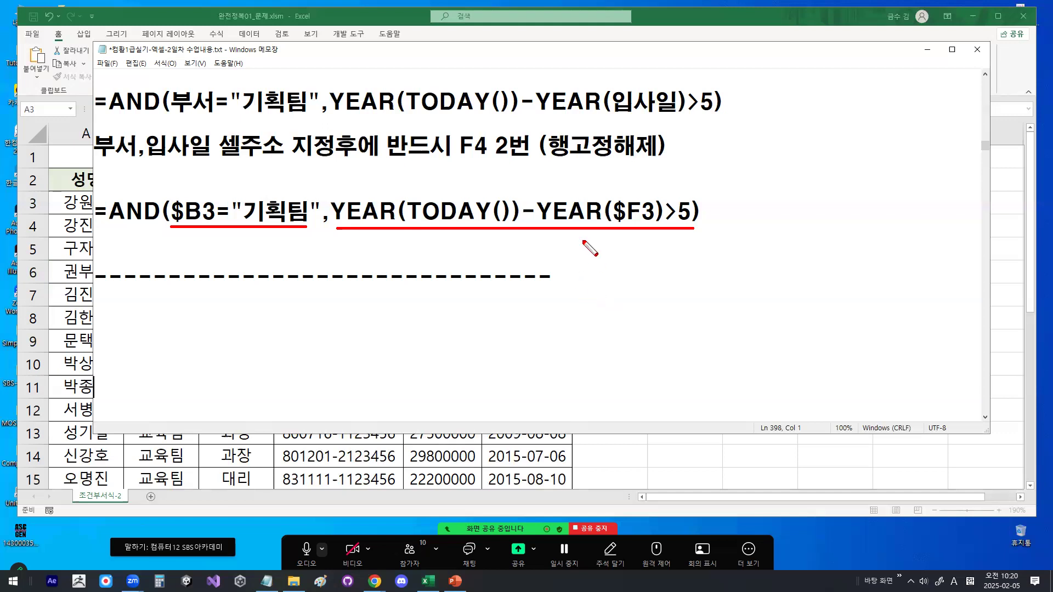
{"action": "key", "text": "Escape"}
{"action": "left_click", "coordinate": [439, 221]}
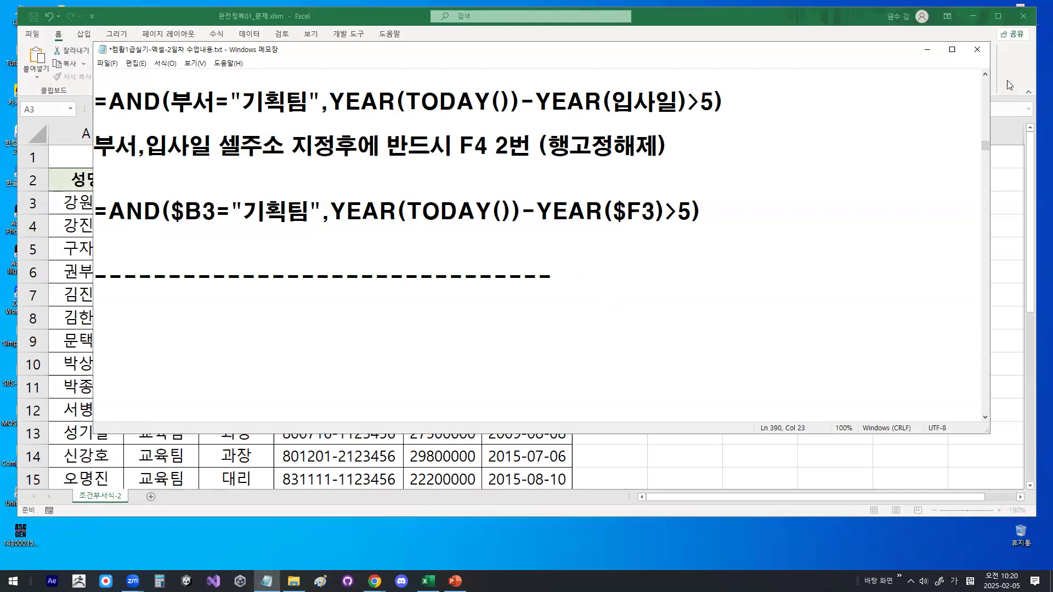
Return to the Excel rule and set its font style to bold italic (굵은 기울임꼴).
{"action": "left_click", "coordinate": [927, 49]}
{"action": "left_click", "coordinate": [859, 365]}
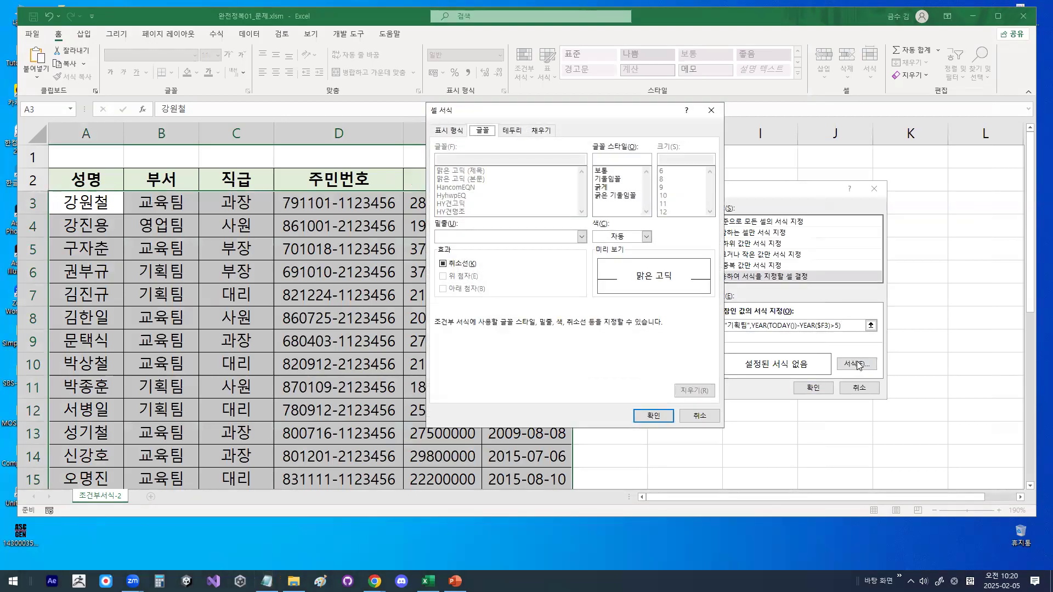
{"action": "left_click", "coordinate": [617, 195]}
{"action": "left_click", "coordinate": [647, 197]}
{"action": "mouse_move", "coordinate": [659, 205]}
{"action": "left_mouse_down"}
{"action": "mouse_move", "coordinate": [648, 212]}
{"action": "mouse_move", "coordinate": [645, 182]}
{"action": "mouse_move", "coordinate": [649, 192]}
{"action": "left_mouse_up"}
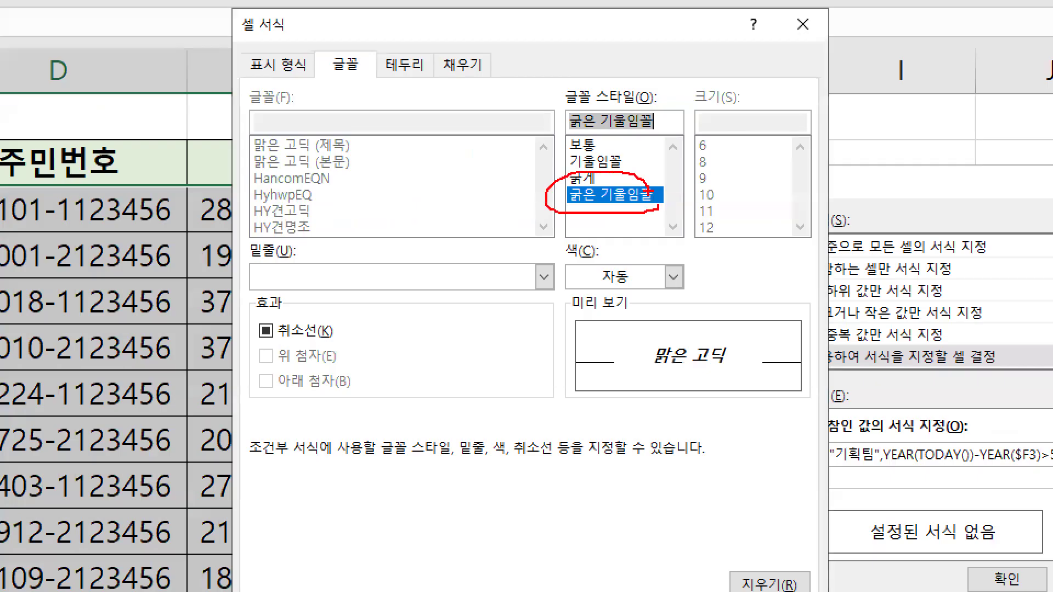
{"action": "key", "text": "Escape"}
Set the rule's font colour to the standard blue and confirm the cell format.
{"action": "key", "text": "ctrl+1"}
{"action": "left_click", "coordinate": [651, 231]}
{"action": "left_click_drag", "start_coordinate": [651, 231], "coordinate": [625, 248]}
{"action": "left_click", "coordinate": [666, 236]}
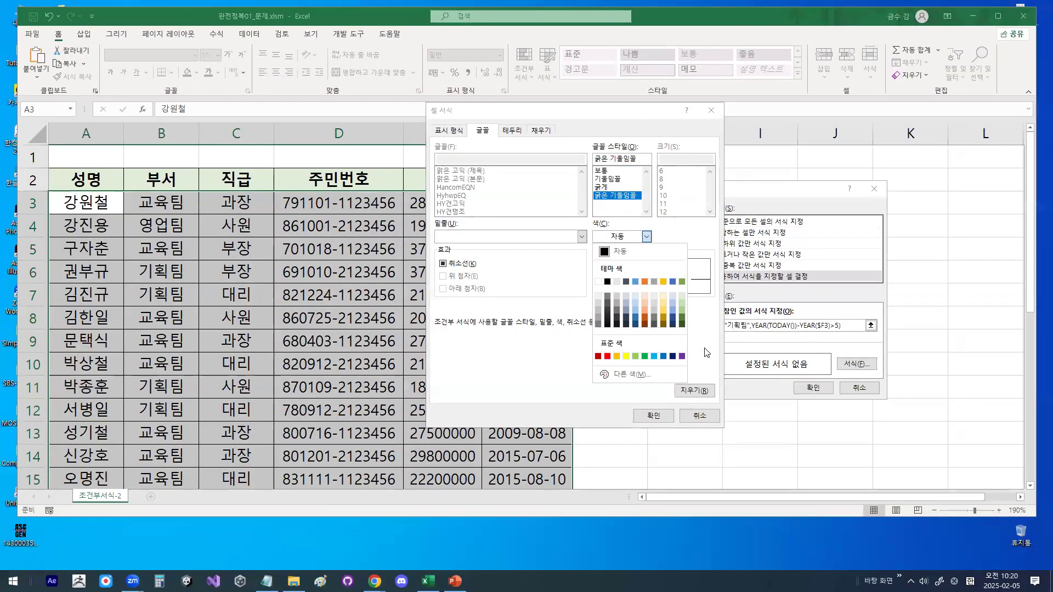
{"action": "left_click_drag", "start_coordinate": [696, 342], "coordinate": [752, 299]}
{"action": "mouse_move", "coordinate": [627, 376]}
{"action": "left_mouse_down"}
{"action": "mouse_move", "coordinate": [604, 359]}
{"action": "mouse_move", "coordinate": [636, 351]}
{"action": "mouse_move", "coordinate": [631, 378]}
{"action": "left_mouse_up"}
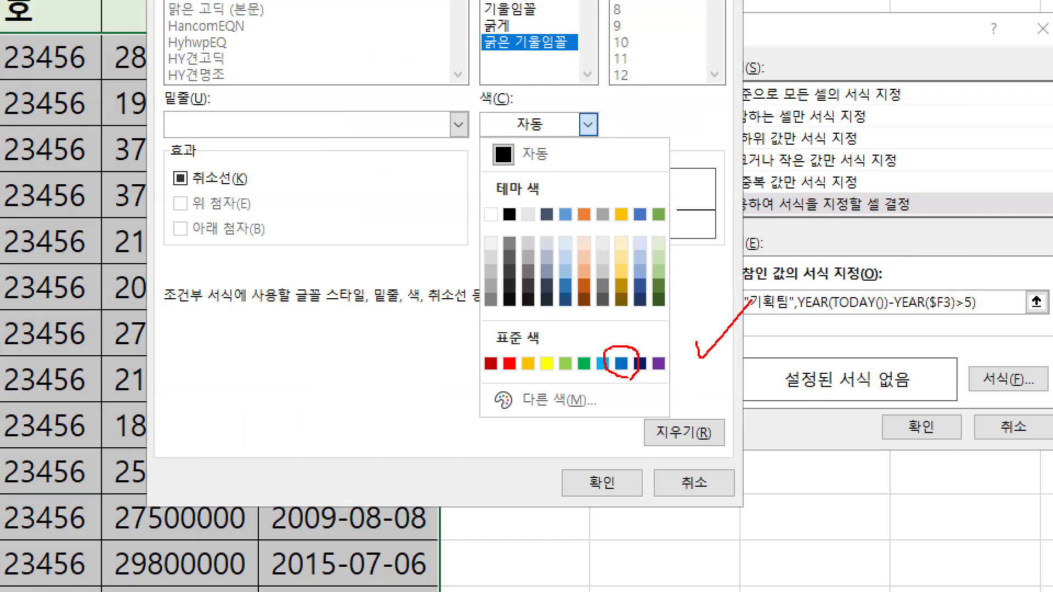
{"action": "key", "text": "Escape"}
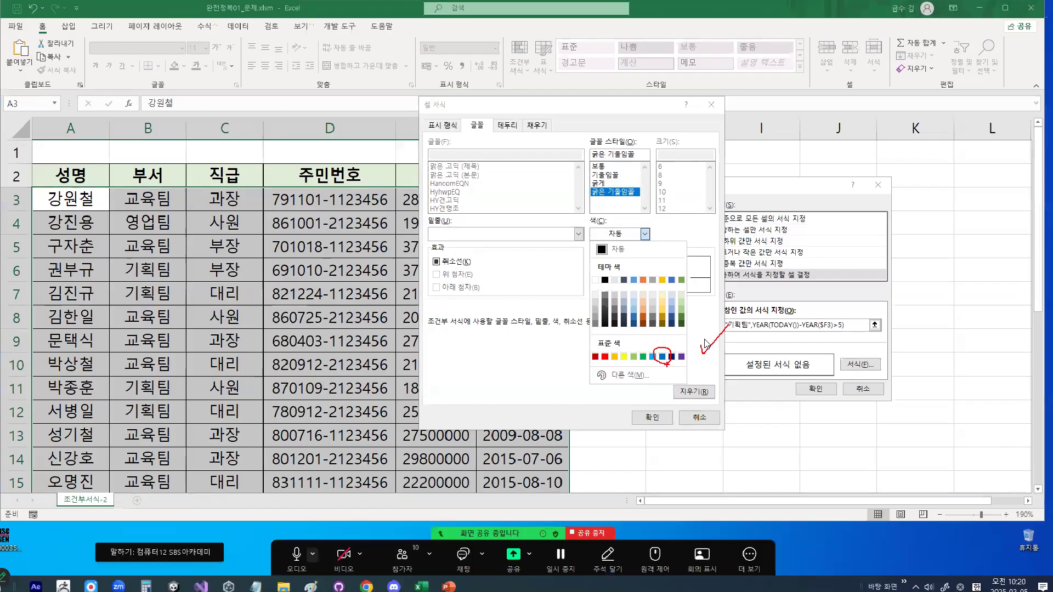
{"action": "left_click", "coordinate": [648, 240]}
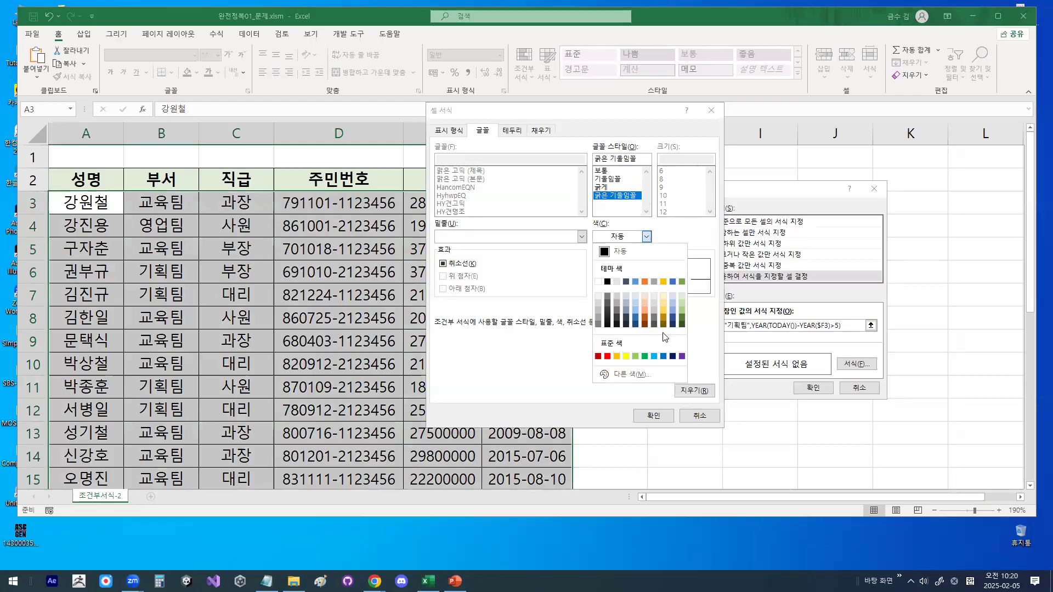
{"action": "left_click", "coordinate": [664, 356]}
{"action": "mouse_move", "coordinate": [719, 282]}
{"action": "left_mouse_down"}
{"action": "mouse_move", "coordinate": [709, 266]}
{"action": "mouse_move", "coordinate": [710, 279]}
{"action": "left_mouse_up"}
{"action": "key", "text": "Escape"}
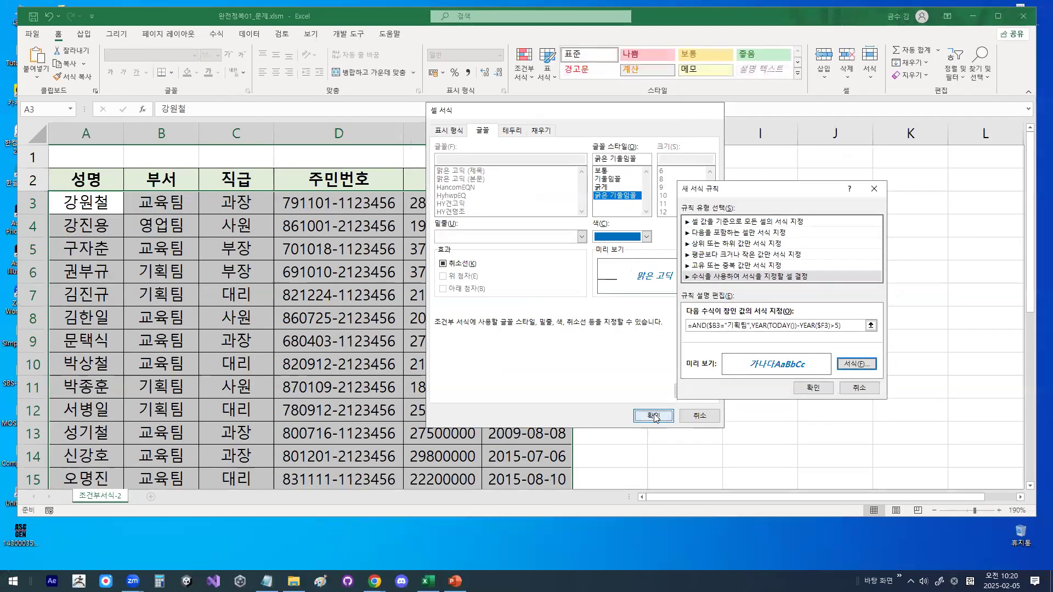
{"action": "left_click", "coordinate": [654, 416]}
Apply the new rule to the employee records and widen column F slightly.
{"action": "left_click", "coordinate": [814, 388]}
{"action": "left_click_drag", "start_coordinate": [572, 134], "coordinate": [593, 133]}
{"action": "left_click", "coordinate": [216, 276]}
Check the formatted 기획팀 records row by row, including rows 6, 7, 11, 12, 20 and 24.
{"action": "left_click", "coordinate": [35, 276]}
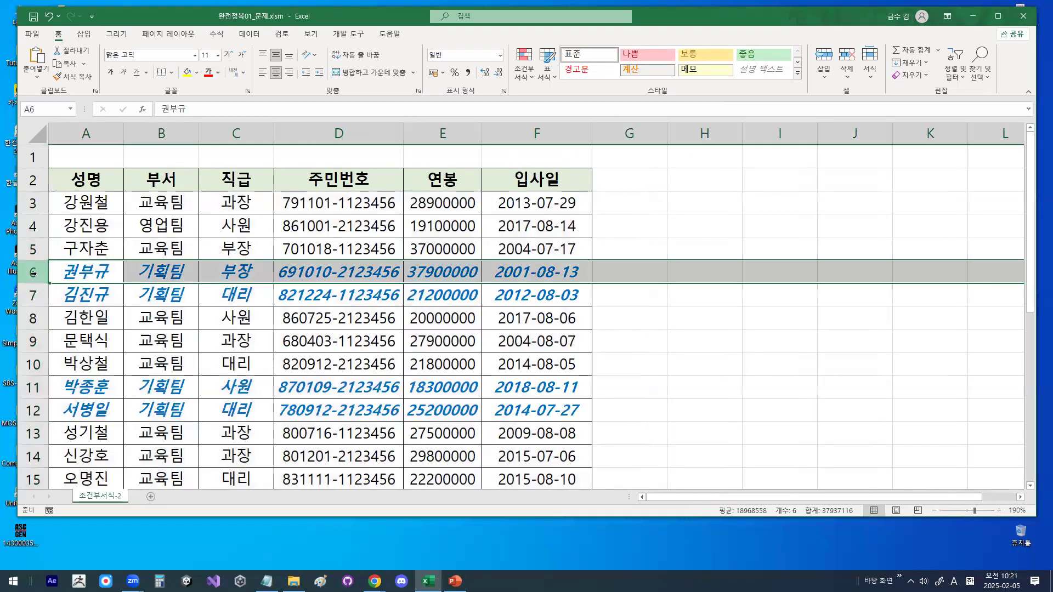
{"action": "left_click", "coordinate": [34, 295]}
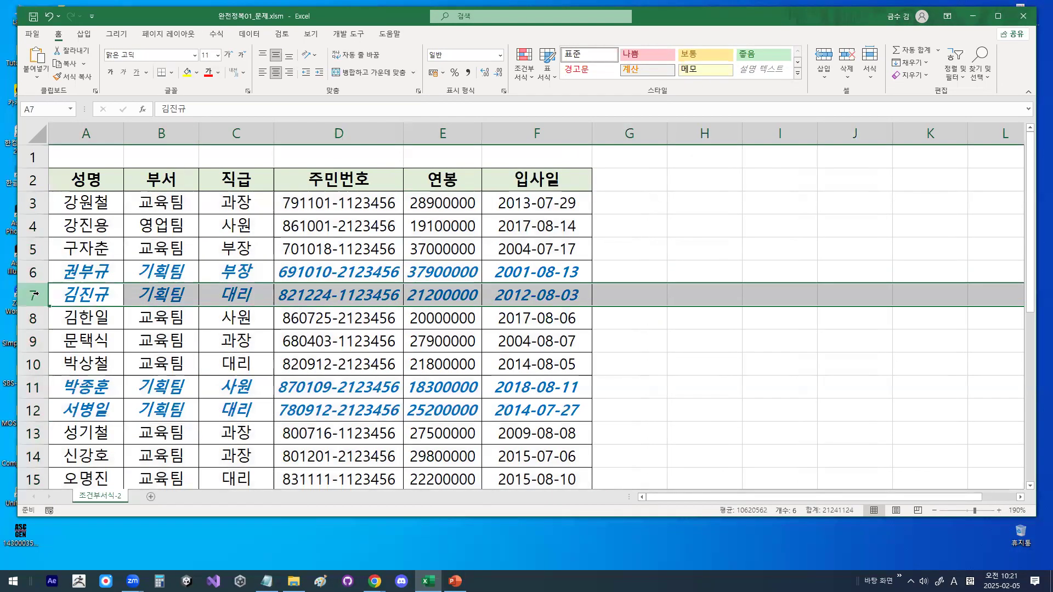
{"action": "scroll", "coordinate": [35, 299], "scroll_direction": "down", "scroll_amount": 2}
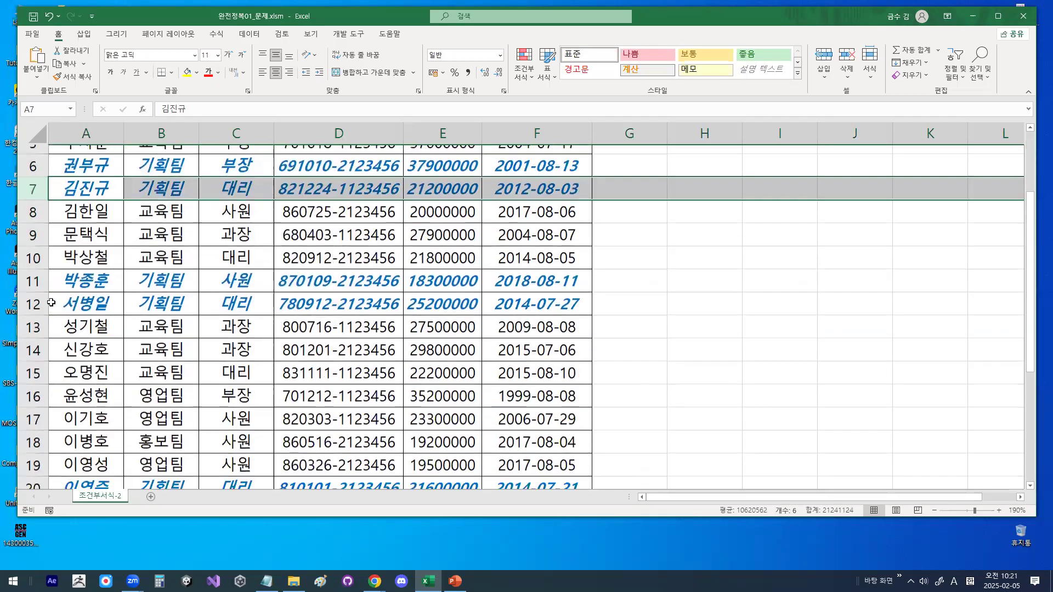
{"action": "left_click", "coordinate": [38, 252]}
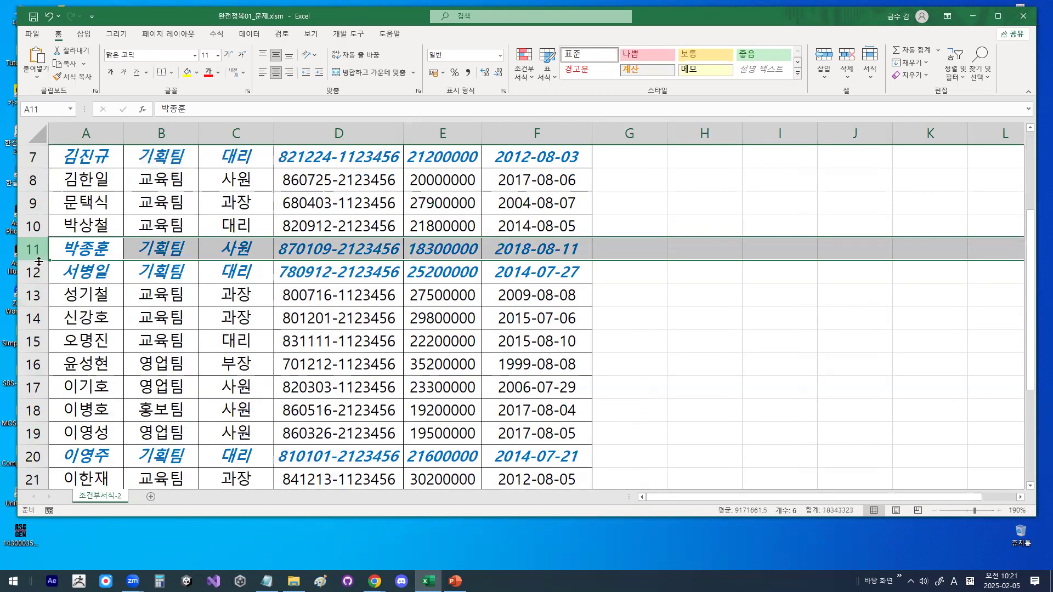
{"action": "left_click", "coordinate": [34, 272]}
{"action": "scroll", "coordinate": [33, 272], "scroll_direction": "down", "scroll_amount": 2}
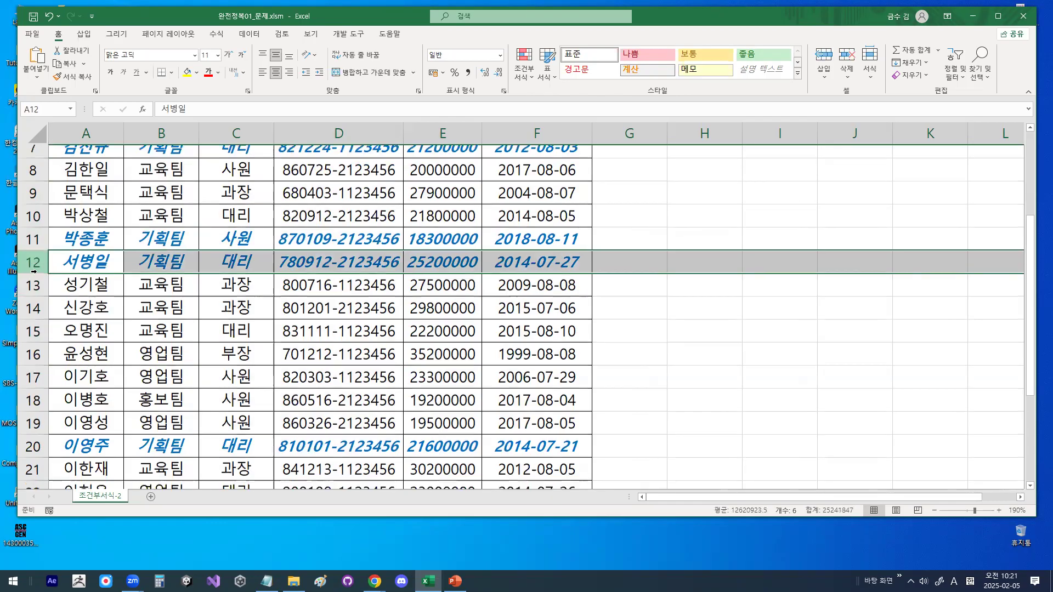
{"action": "left_click", "coordinate": [31, 318]}
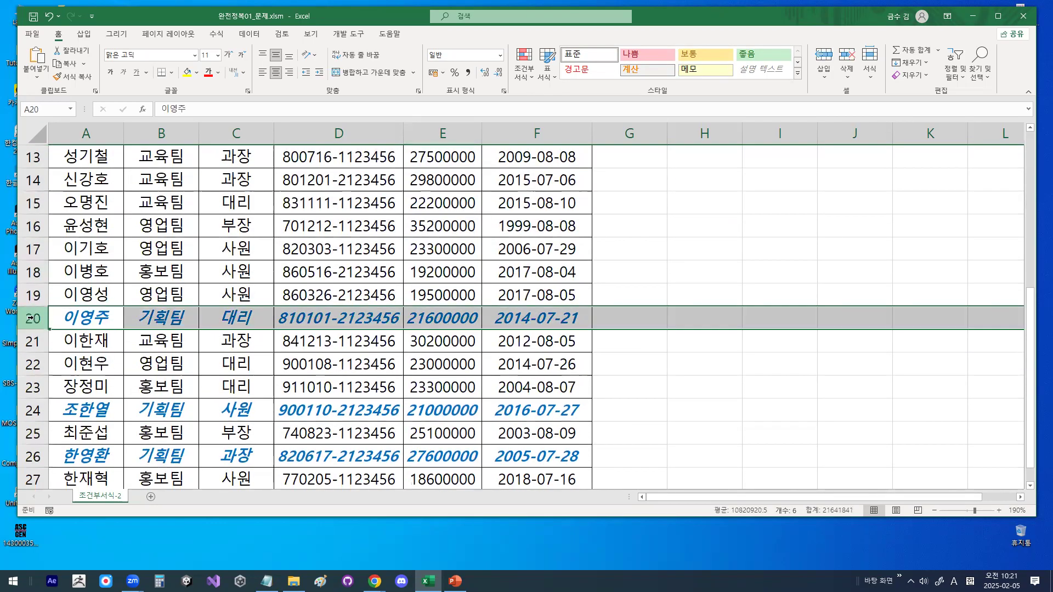
{"action": "scroll", "coordinate": [30, 318], "scroll_direction": "down", "scroll_amount": 1}
{"action": "left_click", "coordinate": [28, 341]}
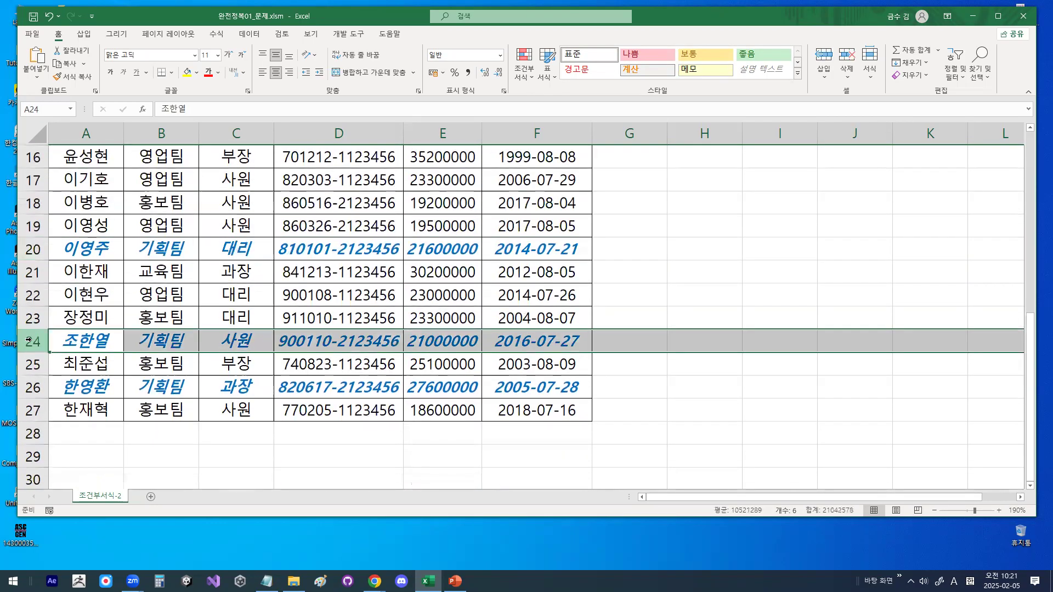
Recheck the formatted 기획팀 records in rows 26, 7 and 11.
{"action": "left_click", "coordinate": [31, 387]}
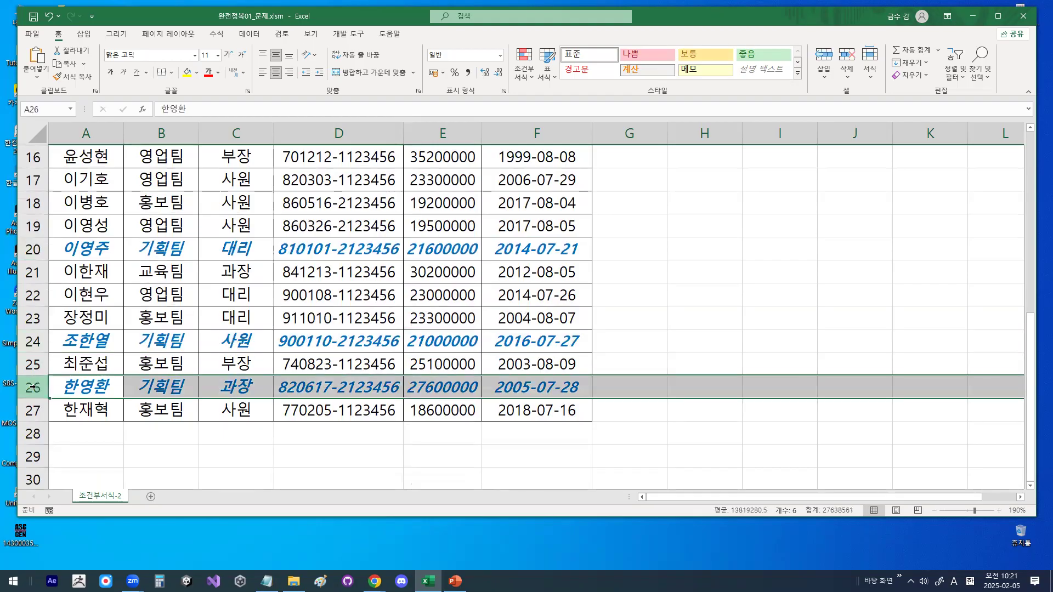
{"action": "scroll", "coordinate": [195, 337], "scroll_direction": "up", "scroll_amount": 5}
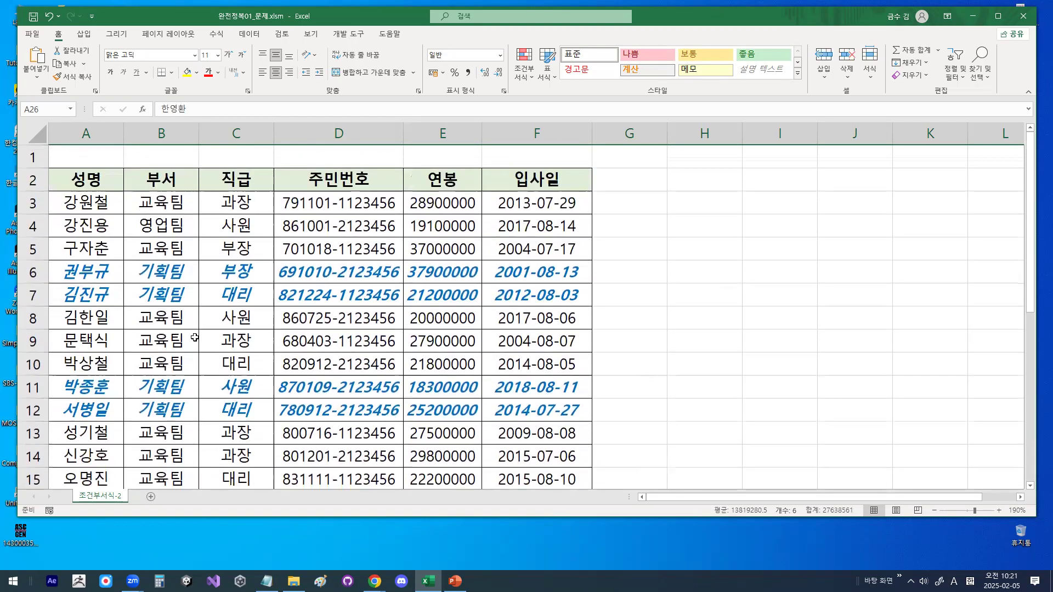
{"action": "left_click", "coordinate": [33, 296]}
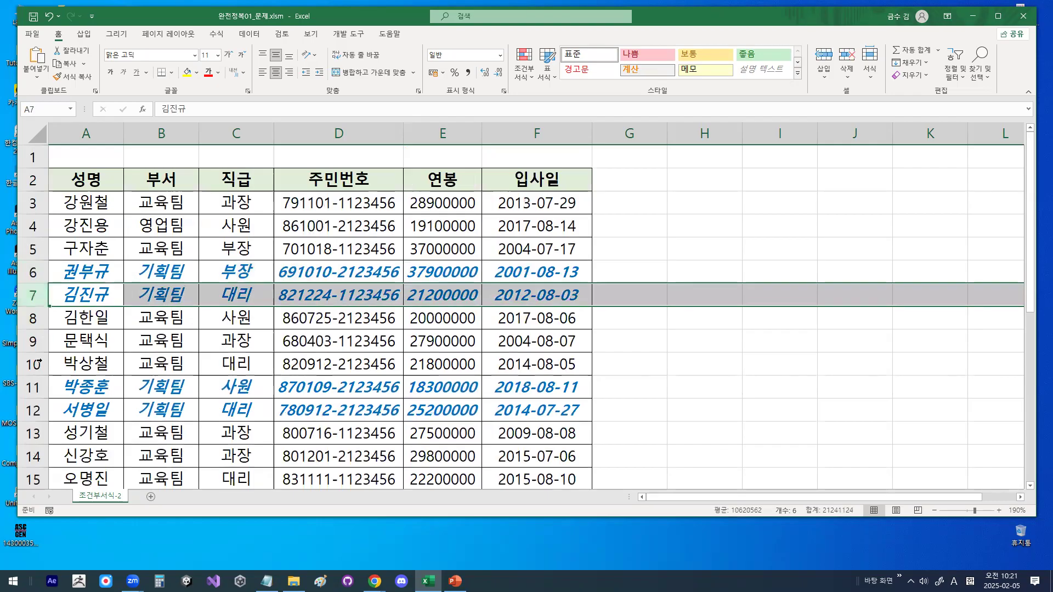
{"action": "left_click", "coordinate": [34, 387]}
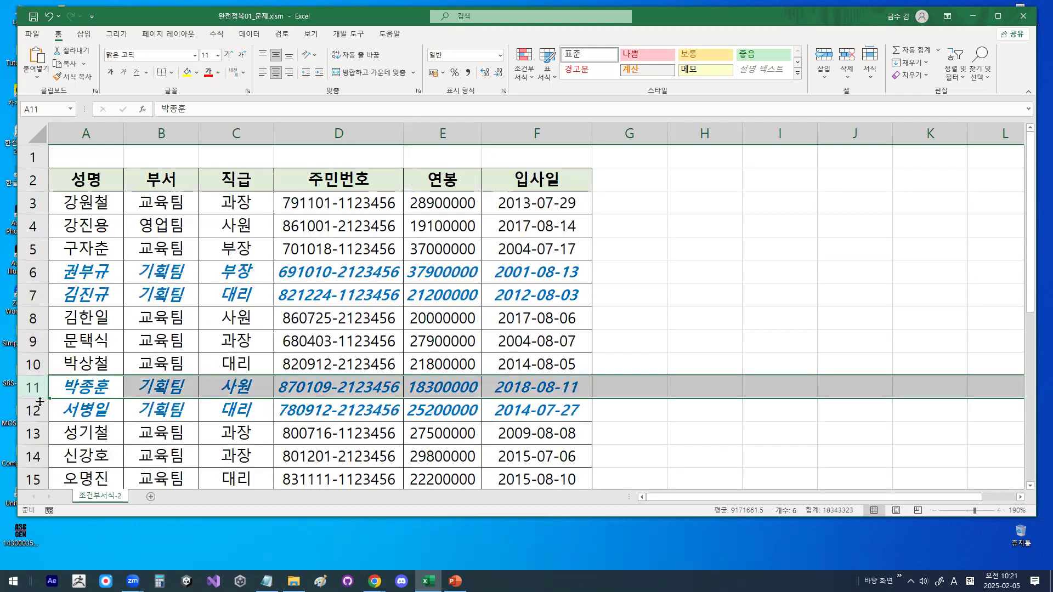
{"action": "left_click", "coordinate": [244, 276]}
{"action": "left_click", "coordinate": [325, 243]}
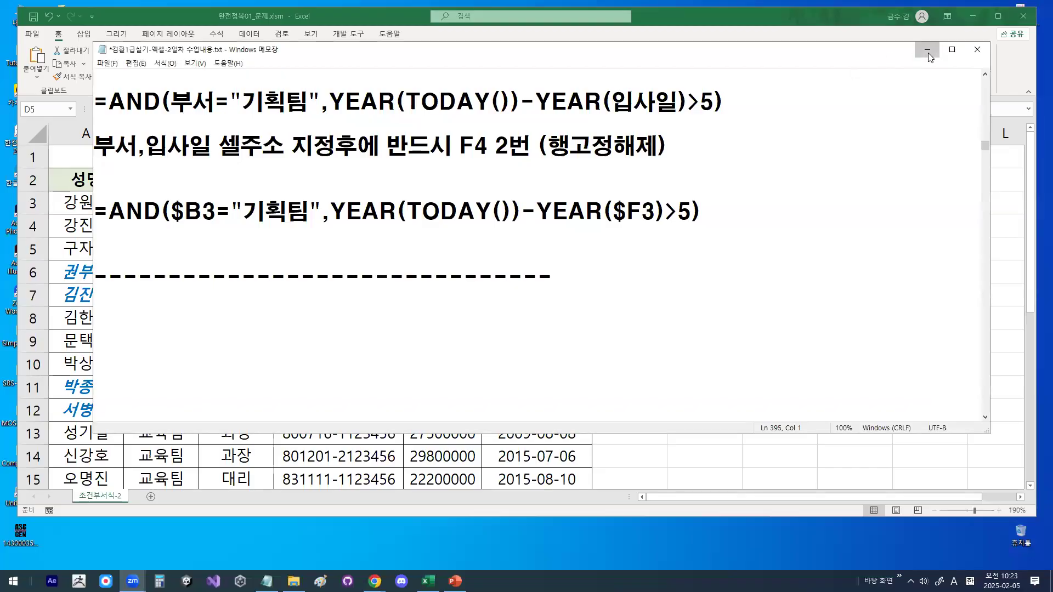
Minimize the notes window and close 완전정복01_문제.xlsm without saving the changes.
{"action": "left_click", "coordinate": [928, 53]}
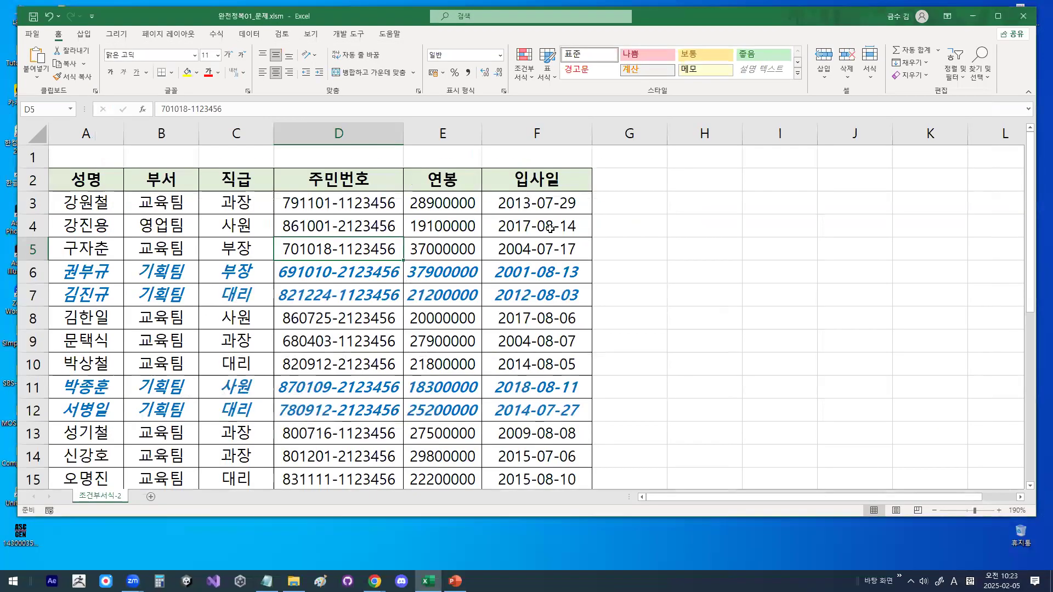
{"action": "left_click", "coordinate": [538, 177]}
{"action": "left_click", "coordinate": [33, 33]}
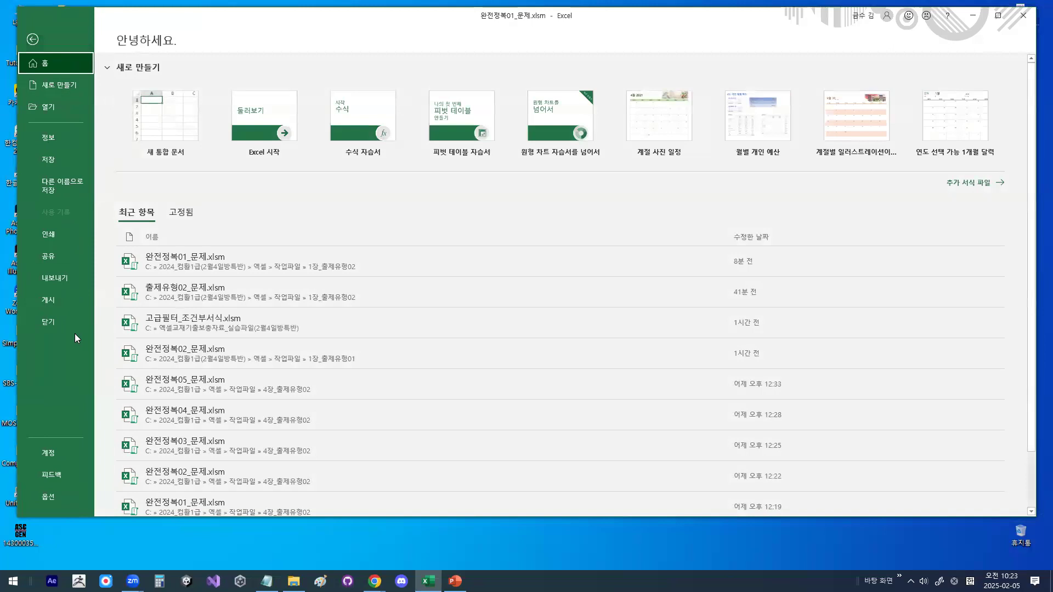
{"action": "left_click", "coordinate": [70, 329]}
{"action": "left_click", "coordinate": [525, 307]}
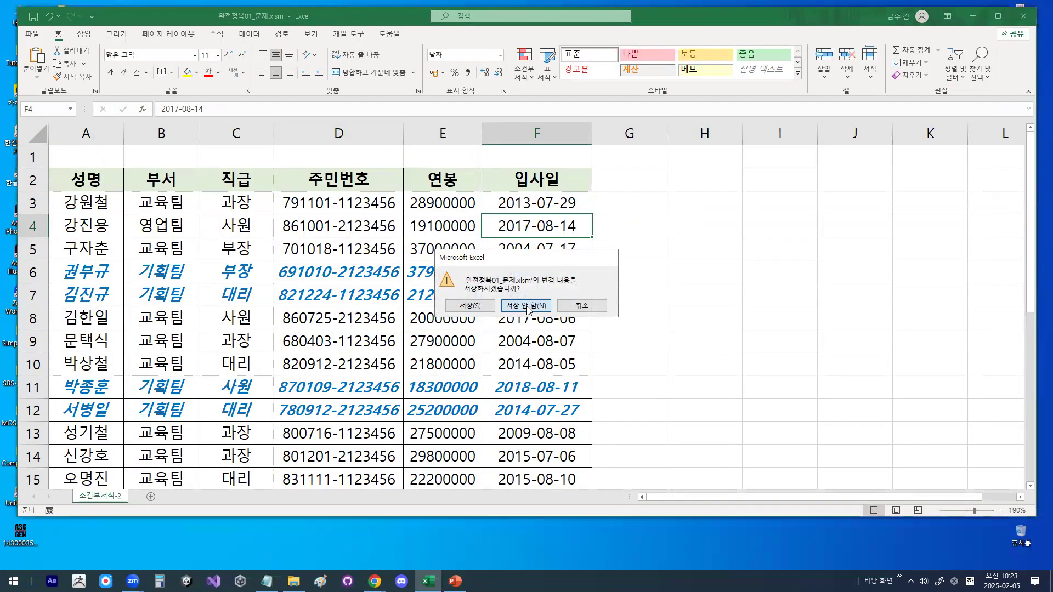
Open 고급필터_조건부서식.xlsm from the C: drive folder 엑셀교재기출보충자료_실습파일(2월4일방특반).
{"action": "left_click", "coordinate": [35, 31]}
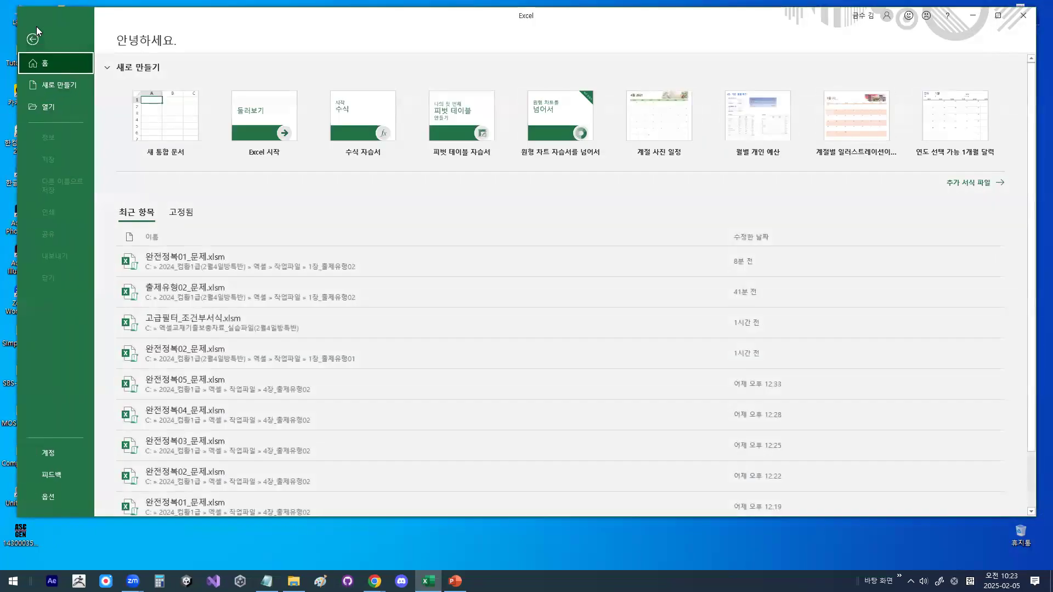
{"action": "left_click", "coordinate": [47, 107]}
{"action": "left_click", "coordinate": [166, 227]}
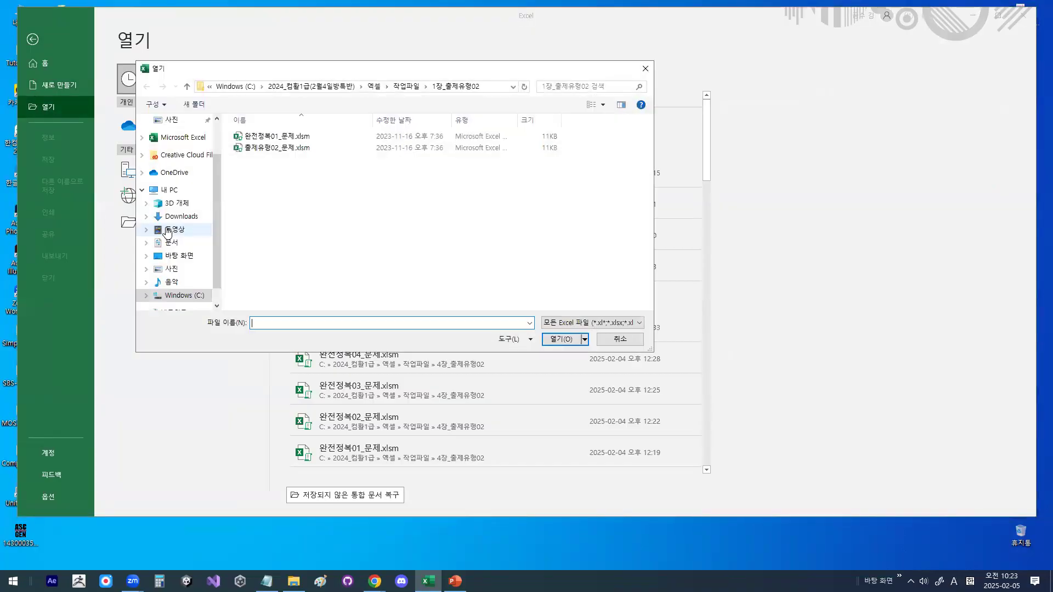
{"action": "left_click", "coordinate": [184, 296]}
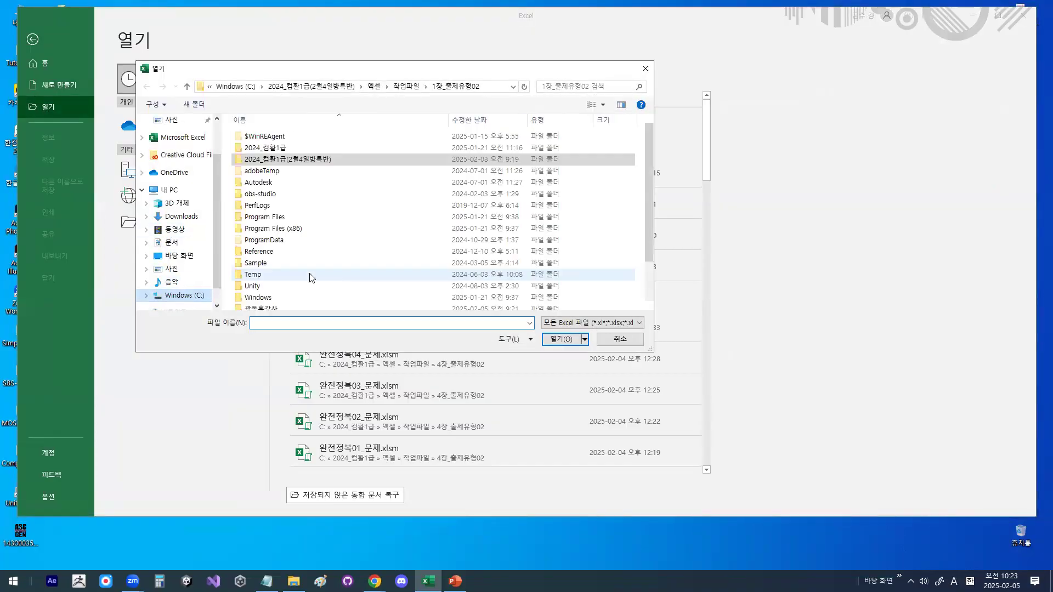
{"action": "left_click_drag", "start_coordinate": [651, 243], "coordinate": [651, 287]}
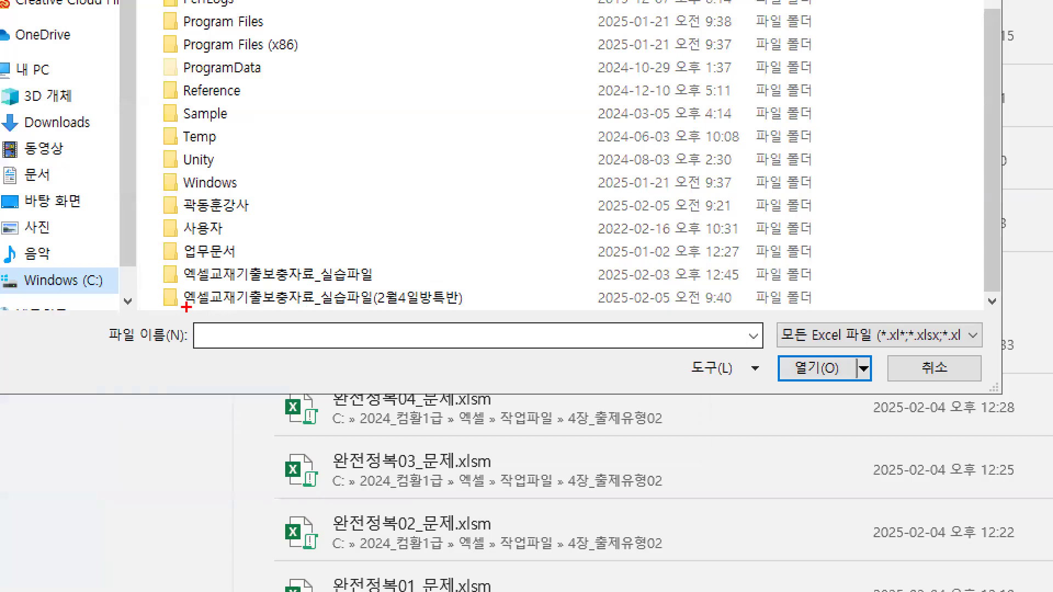
{"action": "left_click_drag", "start_coordinate": [247, 309], "coordinate": [294, 308]}
{"action": "mouse_move", "coordinate": [473, 308]}
{"action": "left_mouse_down"}
{"action": "mouse_move", "coordinate": [361, 295]}
{"action": "mouse_move", "coordinate": [474, 303]}
{"action": "left_mouse_up"}
{"action": "left_click", "coordinate": [293, 304]}
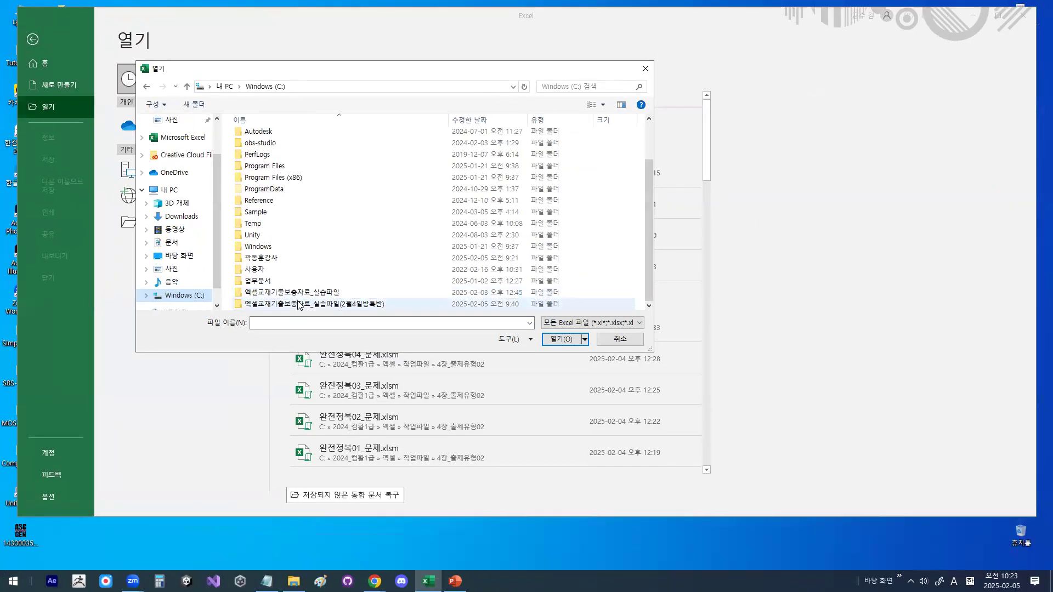
{"action": "double_click", "coordinate": [299, 305]}
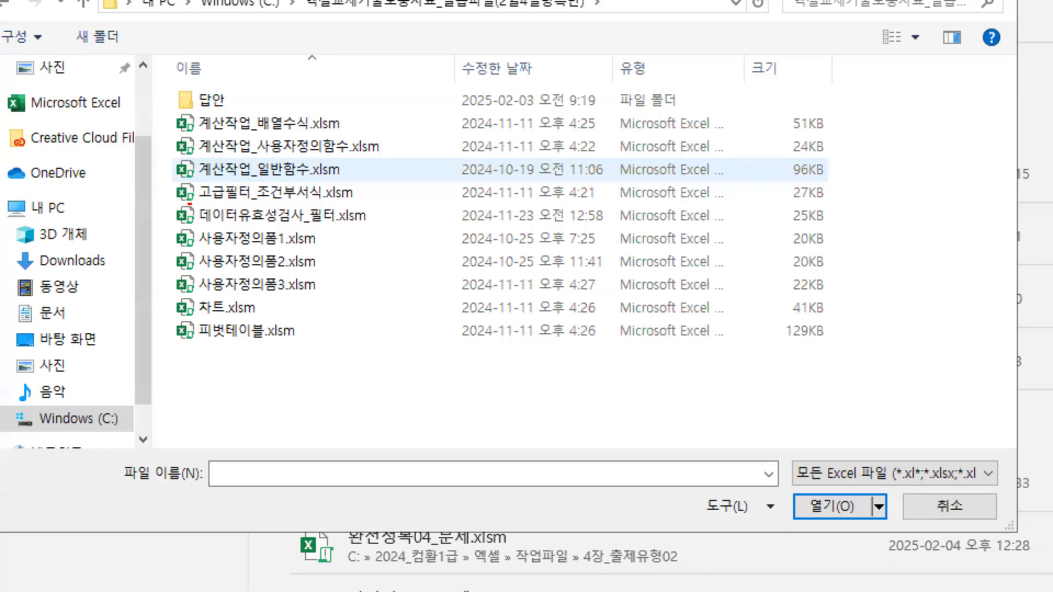
{"action": "left_click_drag", "start_coordinate": [240, 188], "coordinate": [358, 204]}
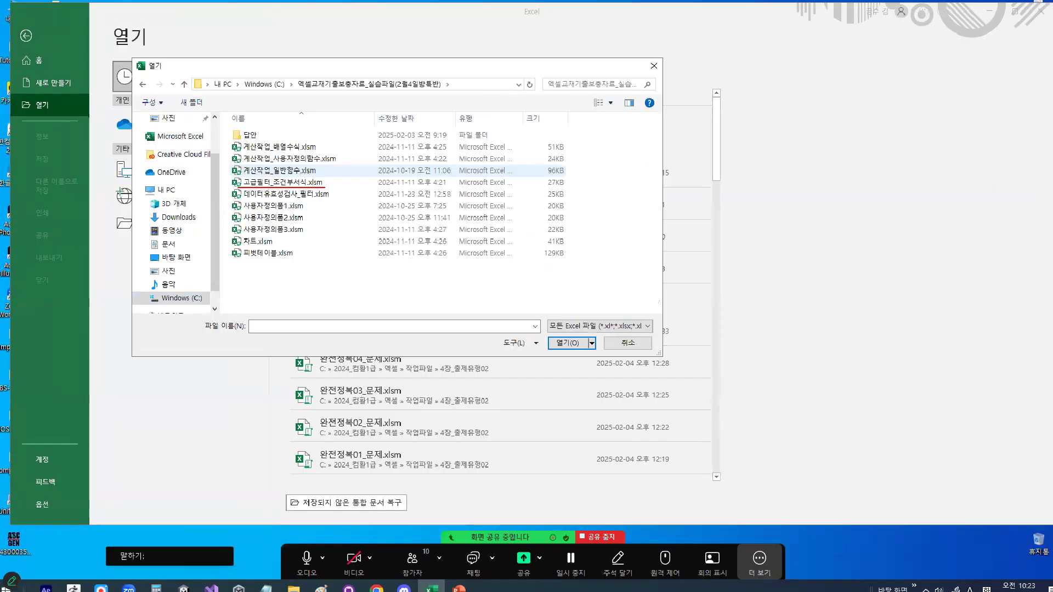
{"action": "double_click", "coordinate": [285, 183]}
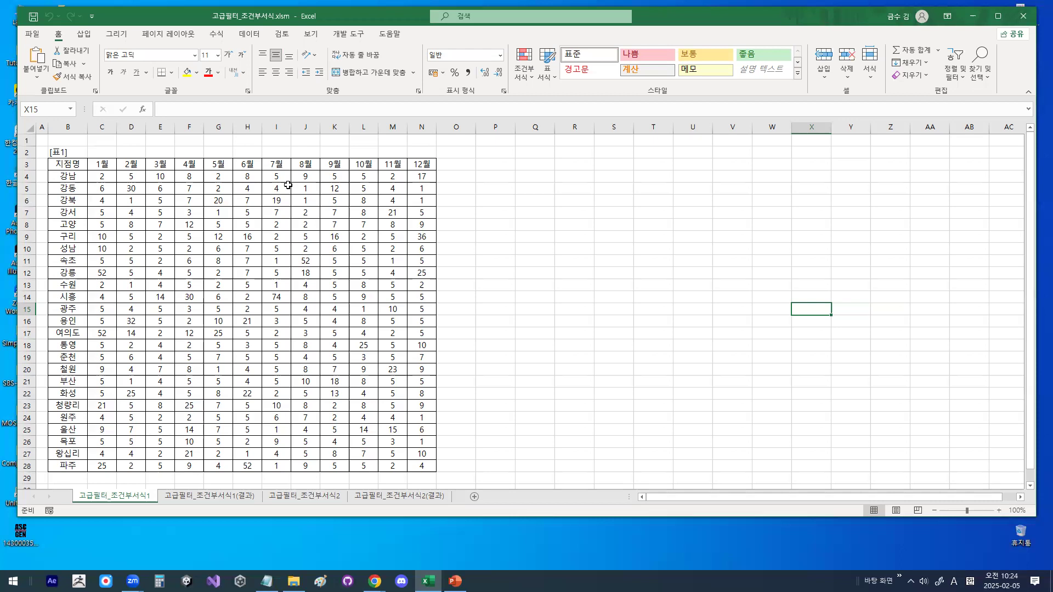
Enlarge the 고급필터_조건부서식1 sheet and examine the 8월 values in J4:J28 as a column-direction range.
{"action": "scroll", "coordinate": [272, 288], "scroll_direction": "up", "scroll_amount": 3, "text": "ctrl"}
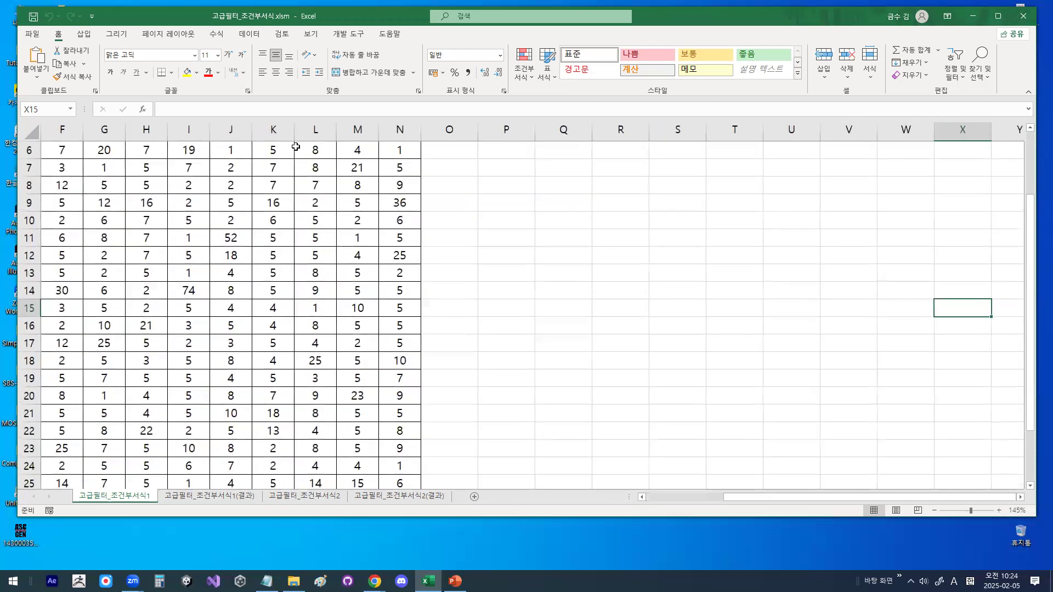
{"action": "scroll", "coordinate": [289, 175], "scroll_direction": "up", "scroll_amount": 2}
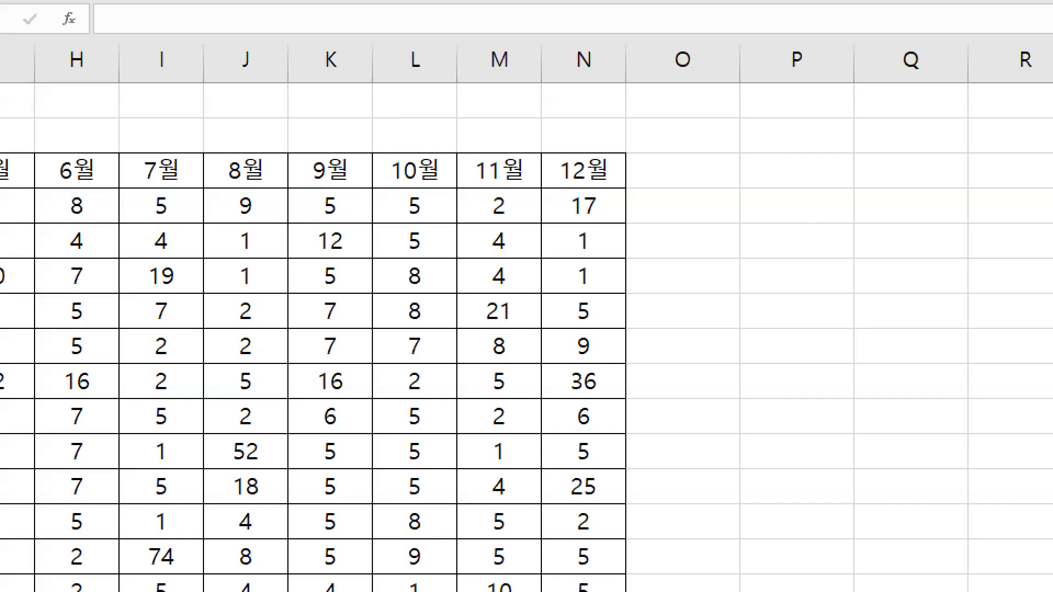
{"action": "mouse_move", "coordinate": [273, 214]}
{"action": "left_mouse_down"}
{"action": "mouse_move", "coordinate": [242, 182]}
{"action": "mouse_move", "coordinate": [261, 204]}
{"action": "mouse_move", "coordinate": [309, 111]}
{"action": "left_mouse_up"}
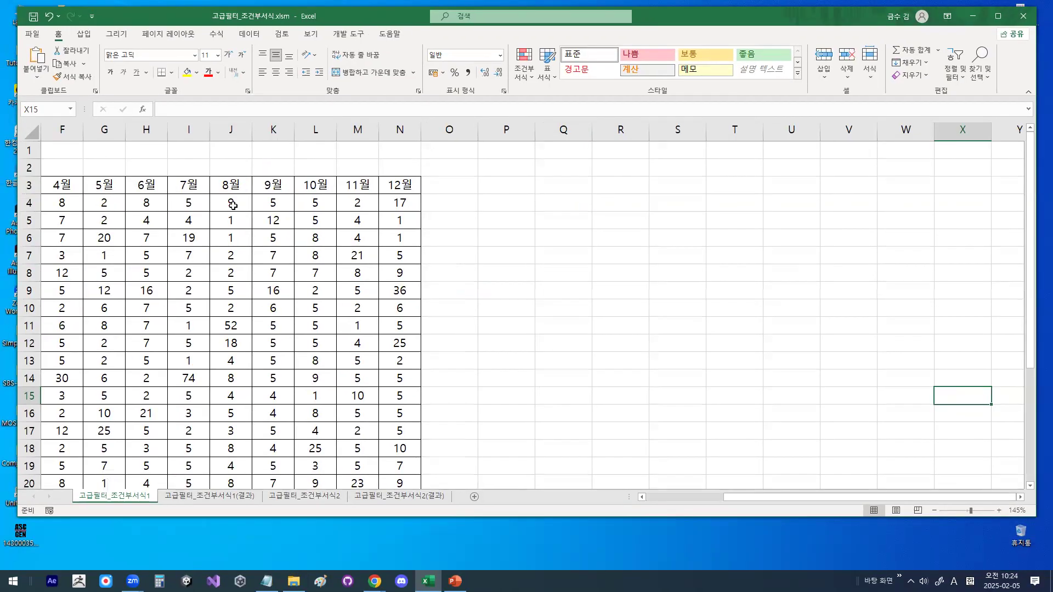
{"action": "left_click_drag", "start_coordinate": [272, 188], "coordinate": [258, 452]}
{"action": "left_click_drag", "start_coordinate": [228, 336], "coordinate": [233, 447]}
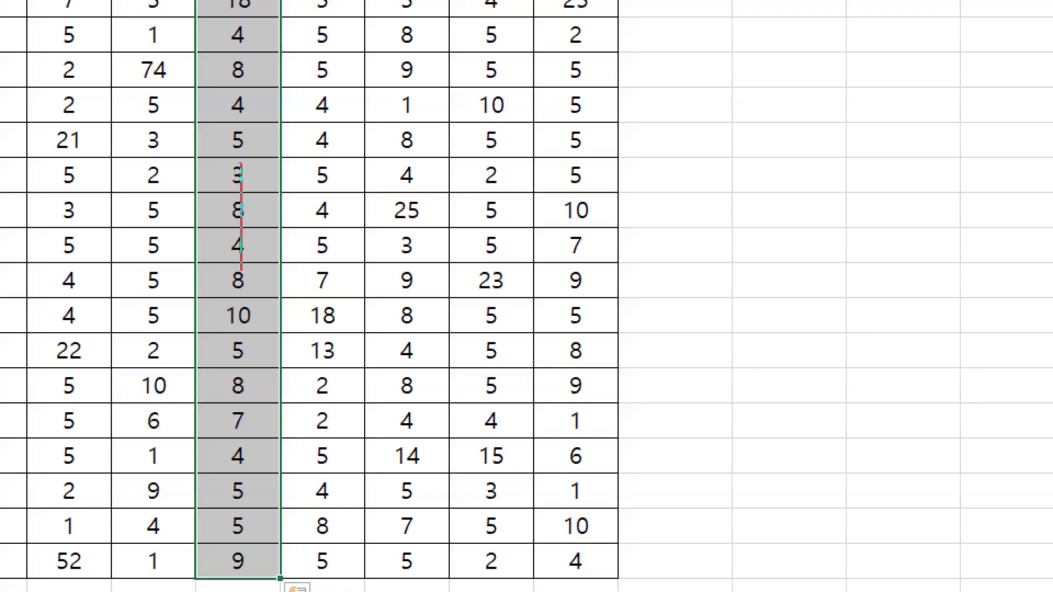
{"action": "mouse_move", "coordinate": [240, 271]}
{"action": "left_mouse_down"}
{"action": "mouse_move", "coordinate": [240, 313]}
{"action": "mouse_move", "coordinate": [265, 256]}
{"action": "left_mouse_up"}
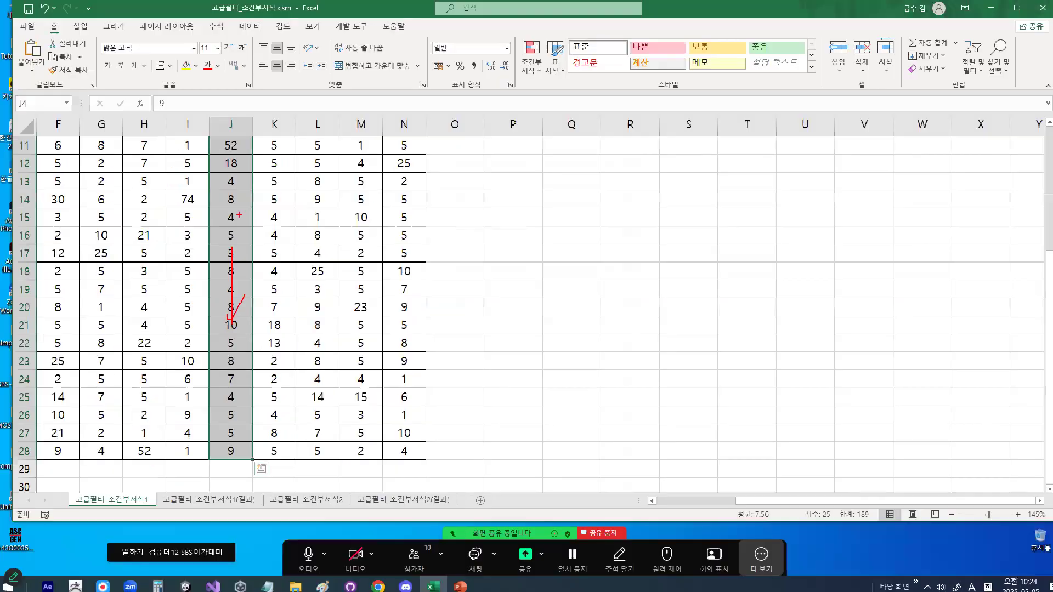
{"action": "scroll", "coordinate": [349, 107], "scroll_direction": "up", "scroll_amount": 2}
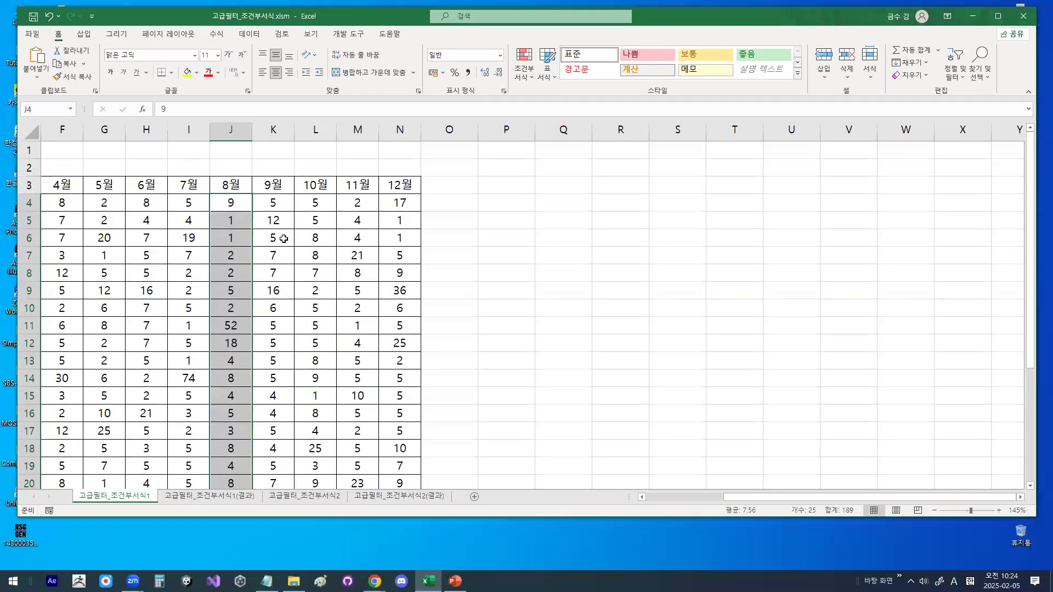
Examine row-direction ranges across the 8월 to 11월 columns, including J4:M4, K9:M9 and K4:M4.
{"action": "left_click_drag", "start_coordinate": [231, 199], "coordinate": [358, 197]}
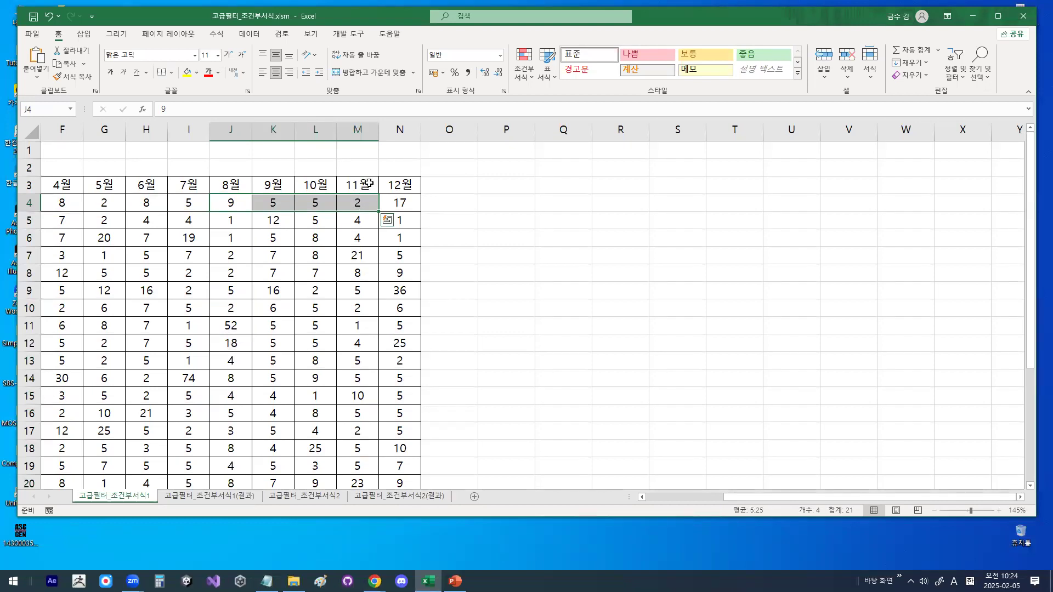
{"action": "left_click_drag", "start_coordinate": [271, 223], "coordinate": [350, 223]}
{"action": "left_click_drag", "start_coordinate": [274, 239], "coordinate": [351, 240]}
{"action": "left_click_drag", "start_coordinate": [277, 259], "coordinate": [349, 259]}
{"action": "left_click_drag", "start_coordinate": [275, 291], "coordinate": [351, 291]}
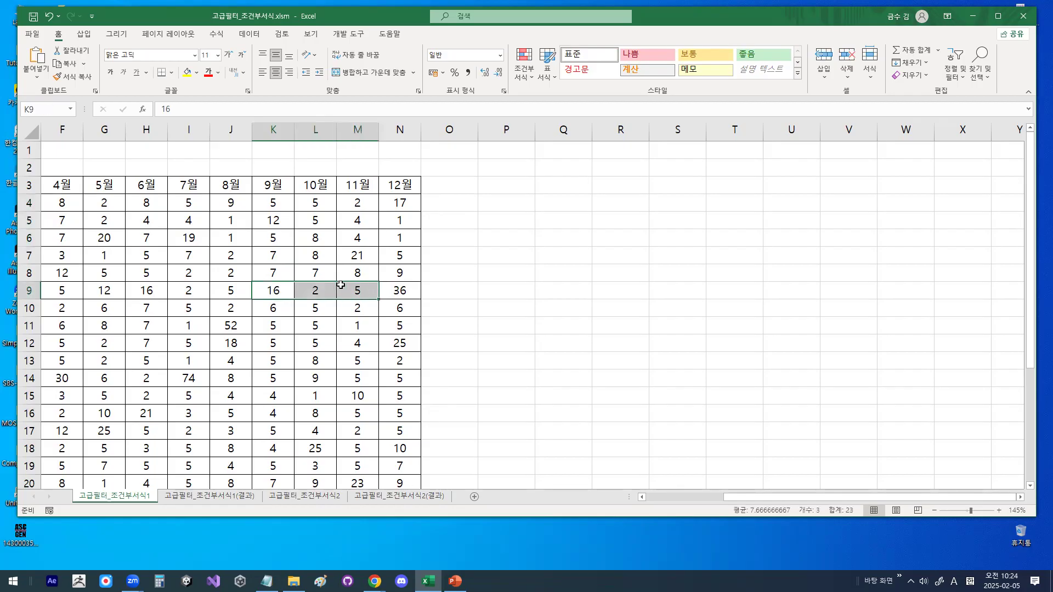
{"action": "left_click_drag", "start_coordinate": [280, 211], "coordinate": [345, 198]}
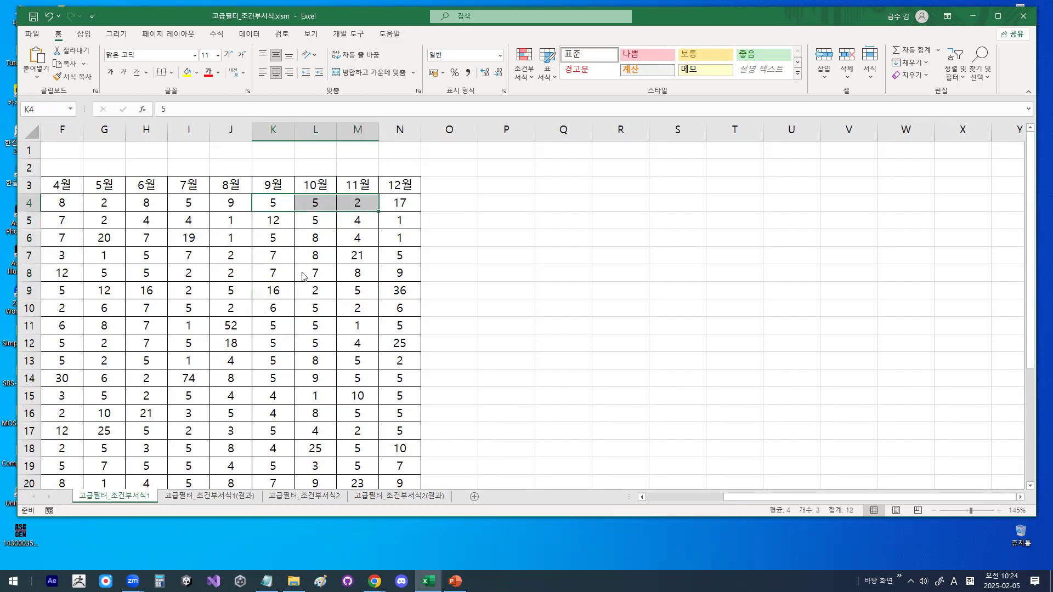
Switch to the Notepad class notes and delete the surplus blank lines at the <엑셀 교재 기출 보충자료 프린트> heading.
{"action": "key", "text": "alt+Tab"}
{"action": "key", "text": "Delete"}
{"action": "key", "text": "Delete"}
{"action": "key", "text": "Delete"}
{"action": "key", "text": "Delete"}
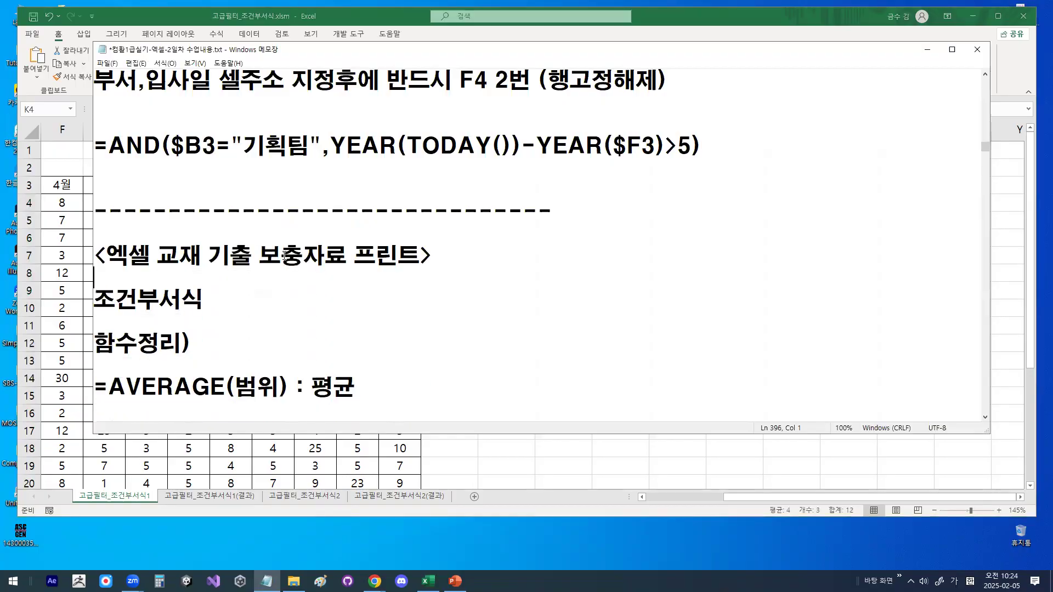
Add the heading <체크포인트>, preceded by a blank line, above the "* 함수사용시 범위지정할 경우" note.
{"action": "key", "text": "Down"}
{"action": "key", "text": "Down"}
{"action": "key", "text": "Down"}
{"action": "key", "text": "Down"}
{"action": "key", "text": "Down"}
{"action": "key", "text": "Down"}
{"action": "key", "text": "Down"}
{"action": "key", "text": "Down"}
{"action": "key", "text": "Down"}
{"action": "key", "text": "Down"}
{"action": "key", "text": "Down"}
{"action": "key", "text": "Down"}
{"action": "key", "text": "Down"}
{"action": "key", "text": "Down"}
{"action": "key", "text": "Down"}
{"action": "key", "text": "Down"}
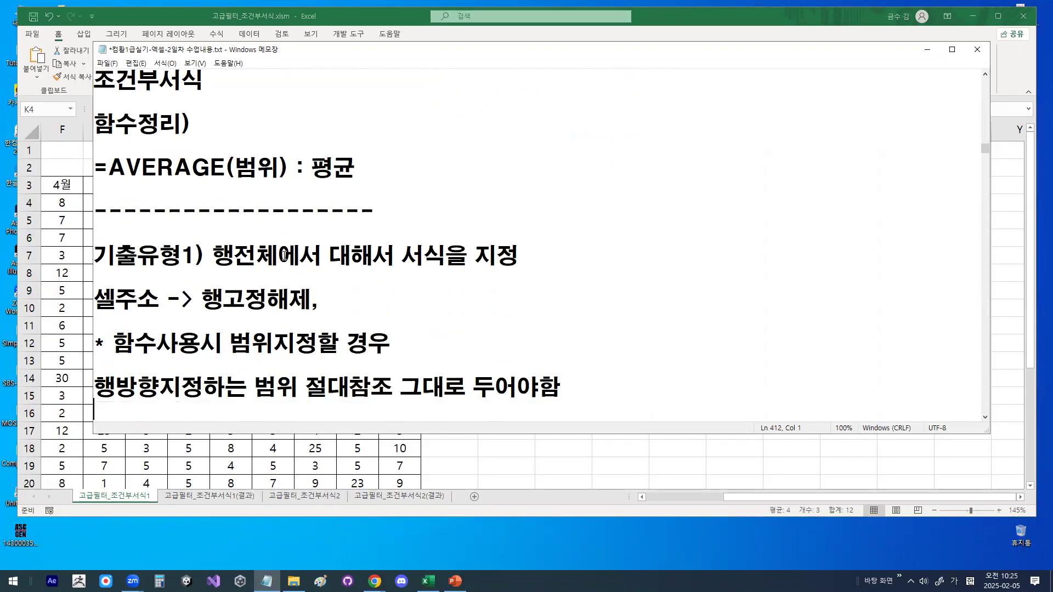
{"action": "key", "text": "Up"}
{"action": "key", "text": "Return"}
{"action": "key", "text": "Up"}
{"action": "type", "text": "<"}
{"action": "type", "text": "체크포이"}
{"action": "type", "text": "인트."}
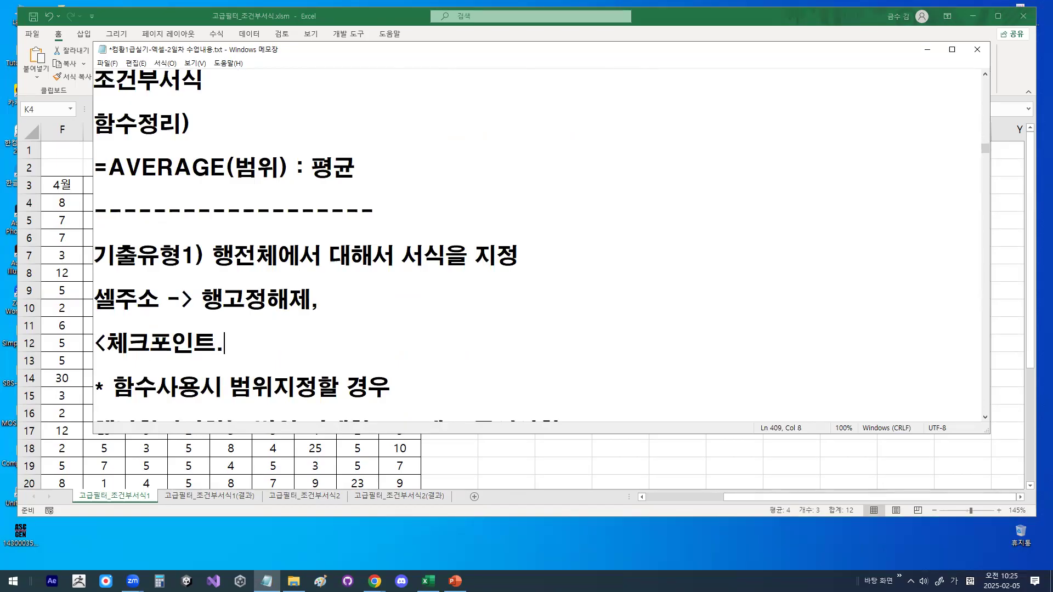
{"action": "key", "text": "Home"}
{"action": "key", "text": "Return"}
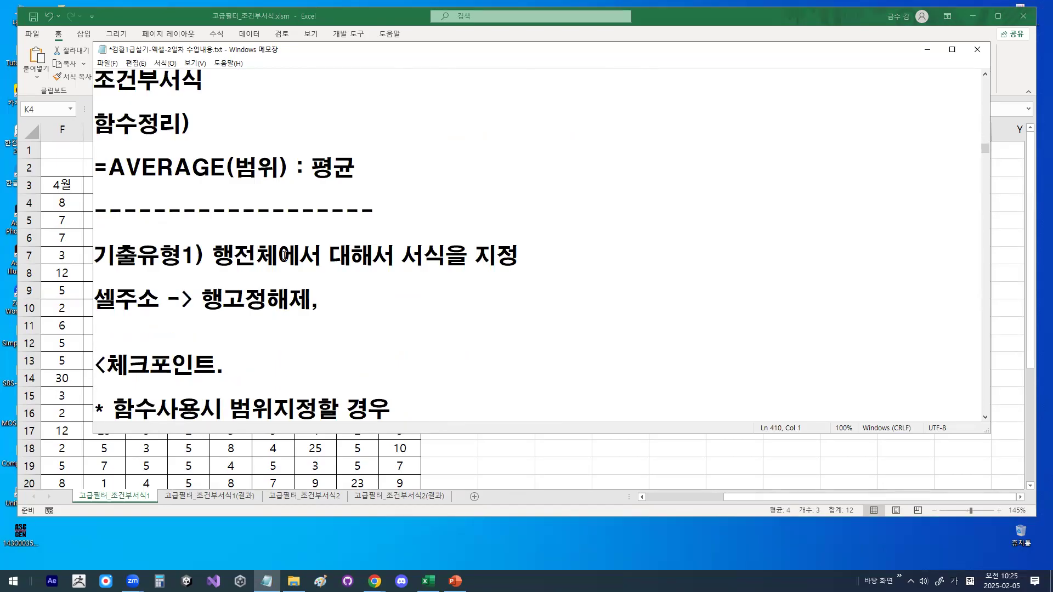
{"action": "key", "text": "End"}
{"action": "key", "text": "BackSpace"}
{"action": "type", "text": ">"}
Insert a space between 범위 and 지정할 in the note below the <체크포인트> heading.
{"action": "key", "text": "Down"}
{"action": "key", "text": "Down"}
{"action": "key", "text": "Down"}
{"action": "key", "text": "Down"}
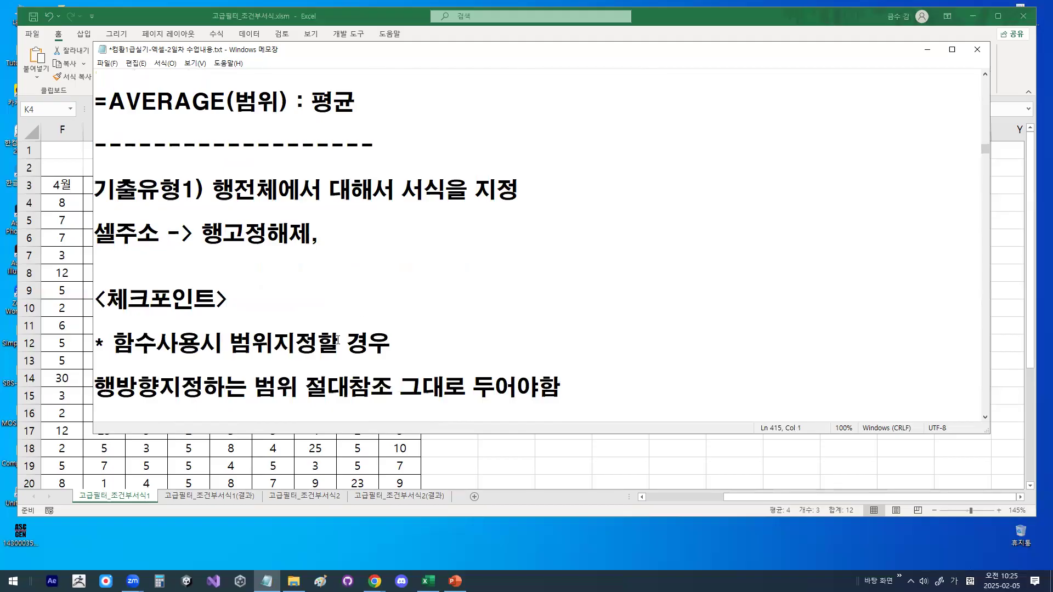
{"action": "left_click", "coordinate": [283, 343]}
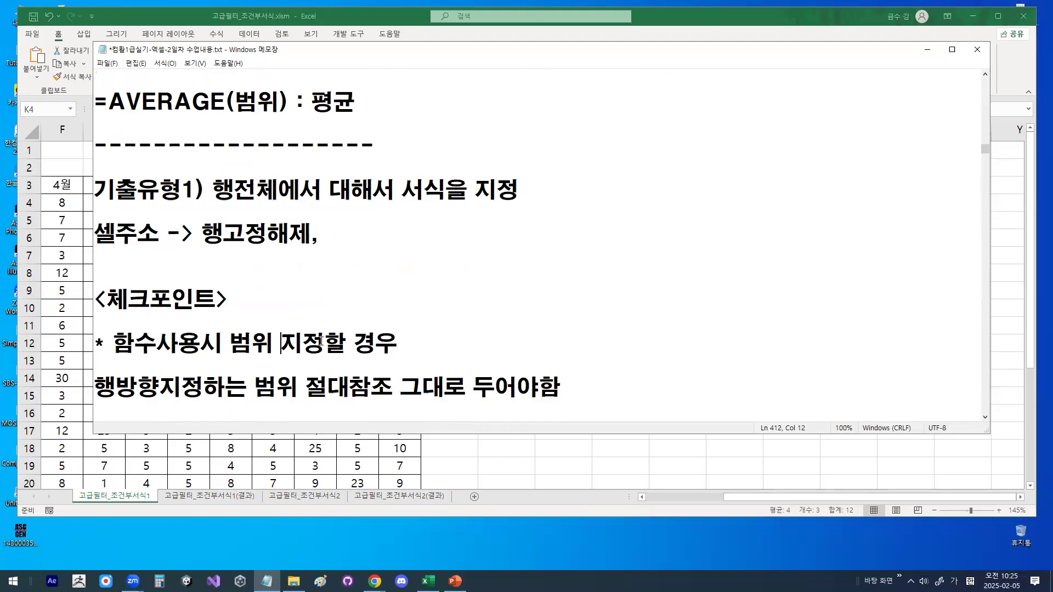
Highlight the notes on keeping absolute references for row-direction ranges and releasing the row lock for column-direction ranges.
{"action": "scroll", "coordinate": [326, 343], "scroll_direction": "down", "scroll_amount": 1}
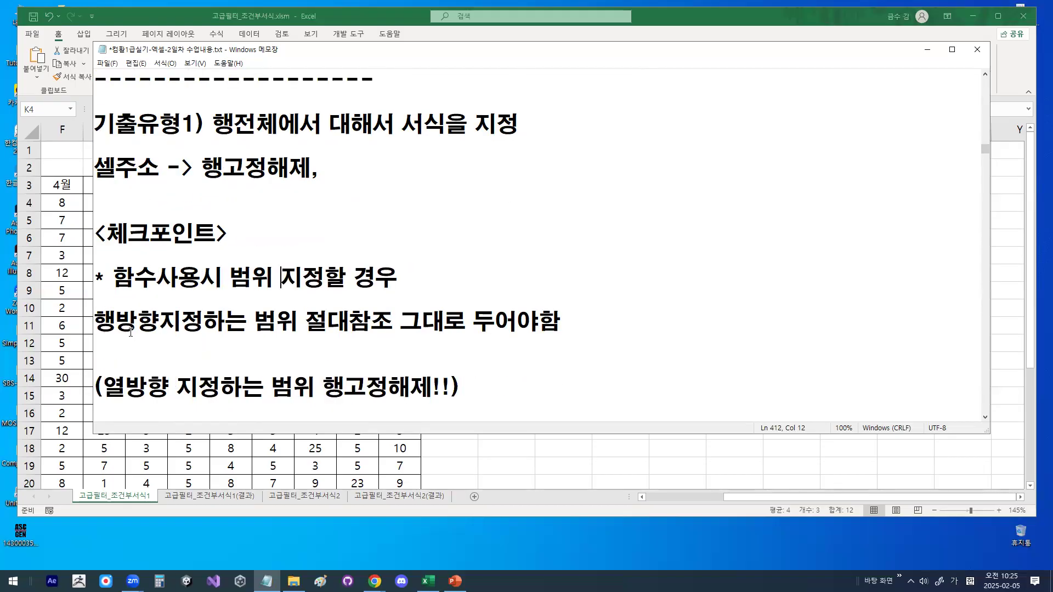
{"action": "left_click_drag", "start_coordinate": [94, 322], "coordinate": [565, 323]}
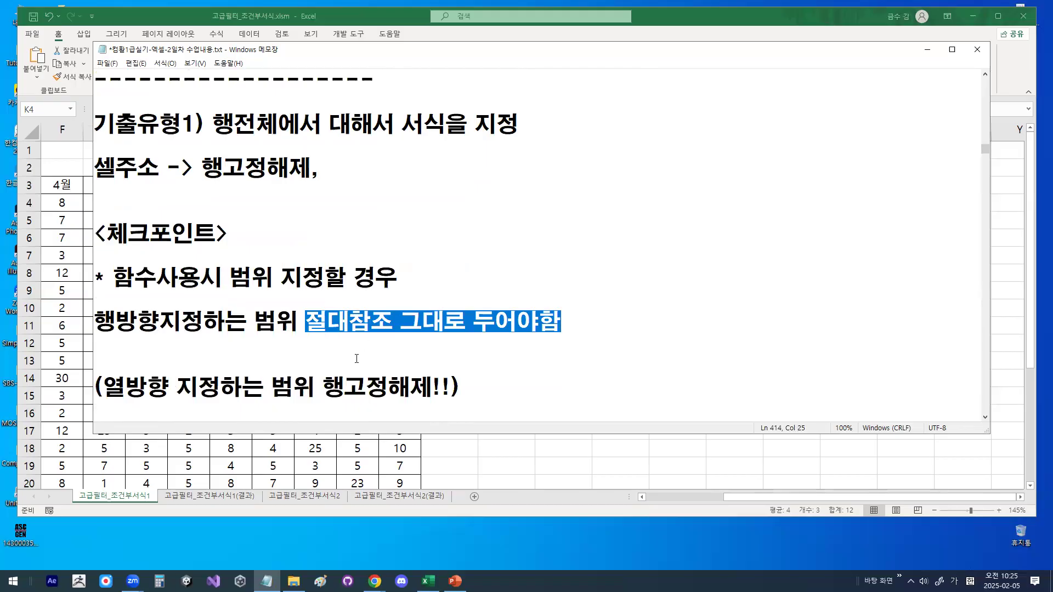
{"action": "left_click_drag", "start_coordinate": [103, 386], "coordinate": [444, 390]}
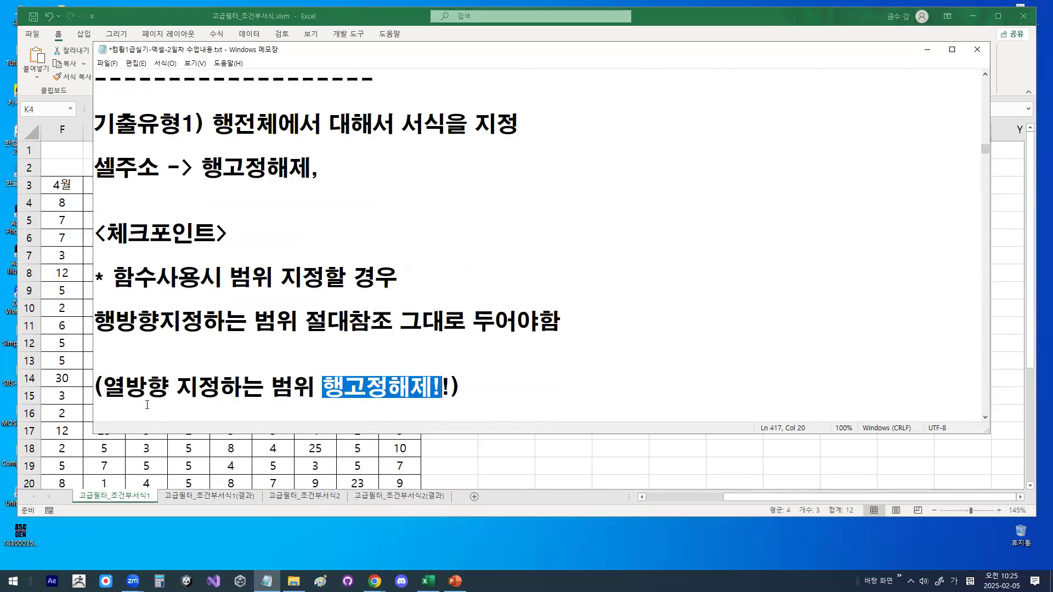
{"action": "left_click_drag", "start_coordinate": [110, 389], "coordinate": [473, 389]}
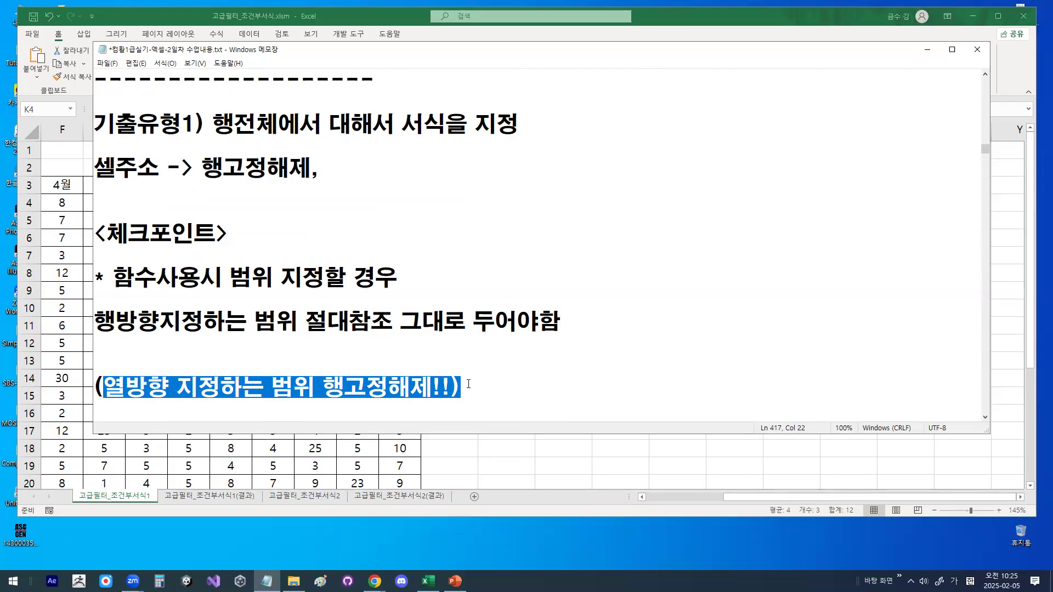
Highlight 행방향지정 and 절대참조 in turn in the row-direction range note.
{"action": "left_click_drag", "start_coordinate": [99, 323], "coordinate": [204, 324]}
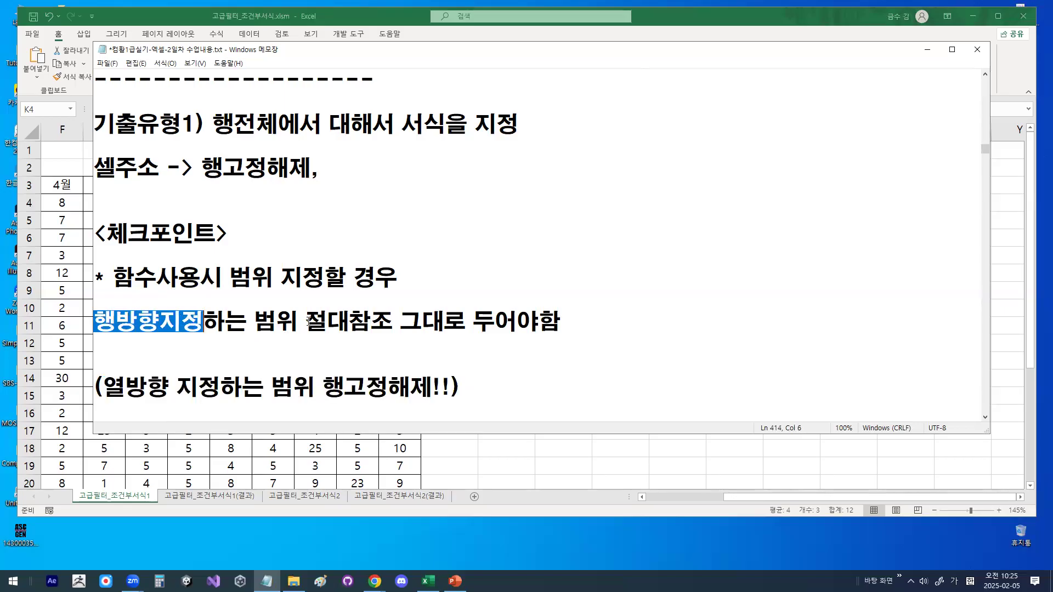
{"action": "left_click_drag", "start_coordinate": [309, 322], "coordinate": [396, 322]}
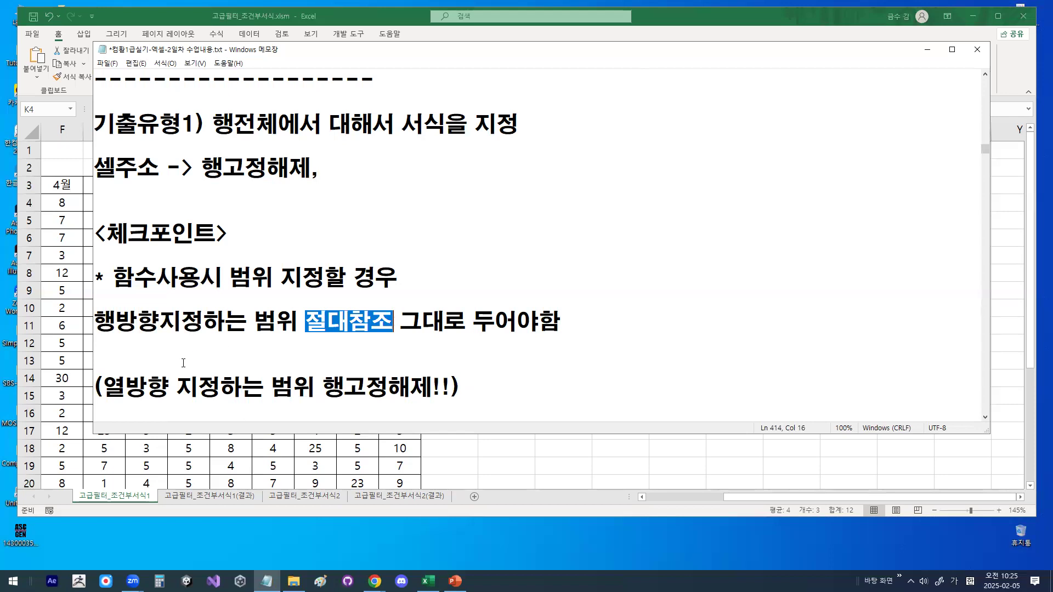
{"action": "left_click", "coordinate": [166, 360]}
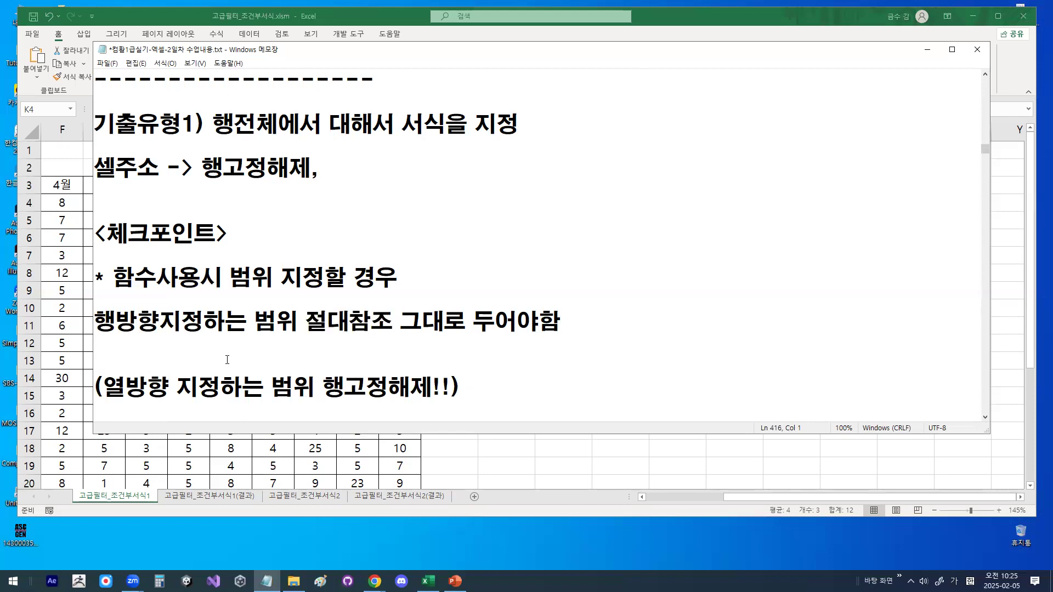
Add the line "조건부서식에서 행전체에 대해서 서식을 지정하는 문제" above the column-direction range note.
{"action": "key", "text": "Up"}
{"action": "key", "text": "Up"}
{"action": "key", "text": "Up"}
{"action": "key", "text": "Up"}
{"action": "key", "text": "Down"}
{"action": "key", "text": "Down"}
{"action": "key", "text": "Down"}
{"action": "key", "text": "Down"}
{"action": "key", "text": "Down"}
{"action": "key", "text": "Down"}
{"action": "type", "text": "조건붓"}
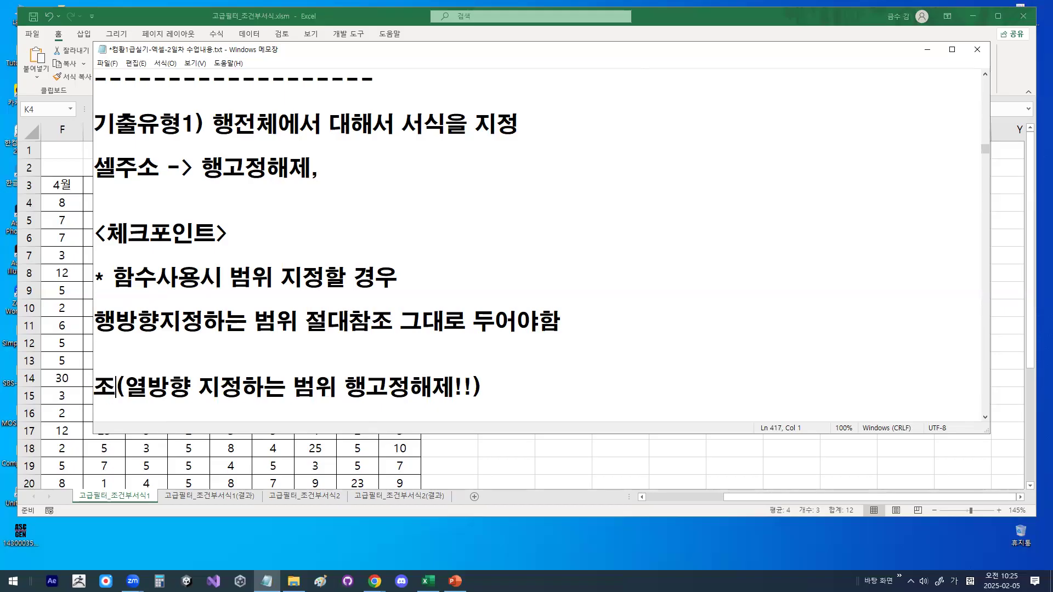
{"action": "type", "text": "서식에서 행저"}
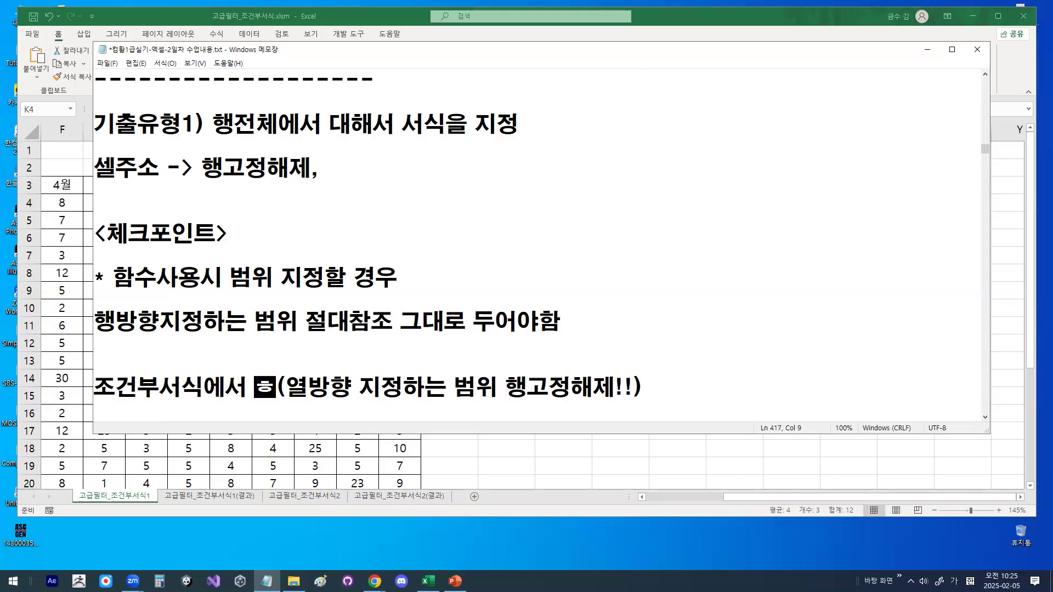
{"action": "type", "text": "체에 대해"}
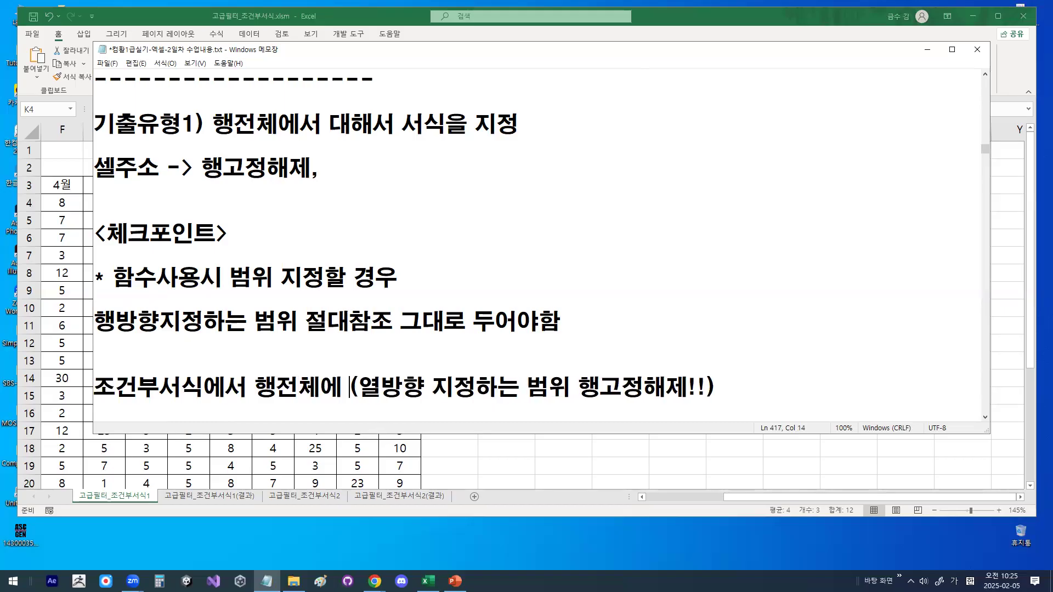
{"action": "type", "text": "서 서식을 지정"}
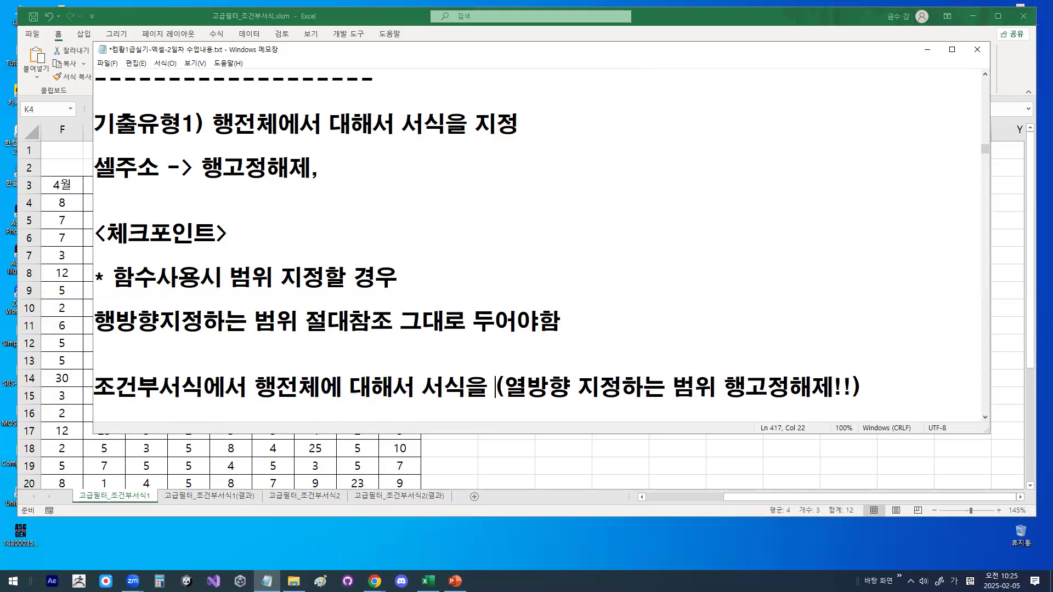
{"action": "type", "text": "하는 문제"}
{"action": "key", "text": "Return"}
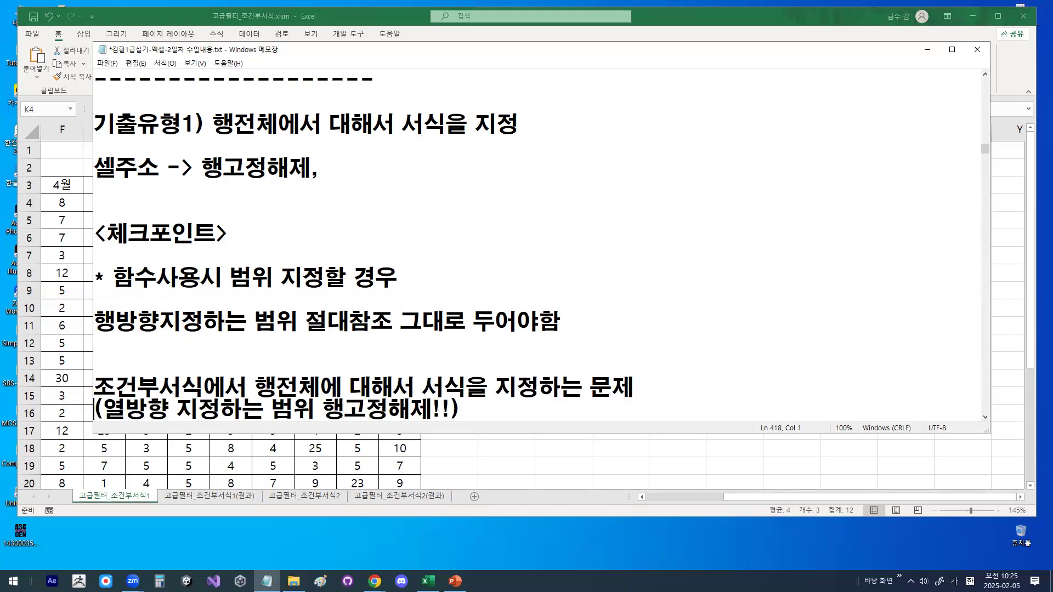
Set the column-direction note off with a blank line, remove its opening bracket and start it with "셀주소, ".
{"action": "key", "text": "Return"}
{"action": "key", "text": "Delete"}
{"action": "key", "text": "Return"}
{"action": "key", "text": "Up"}
{"action": "type", "text": "셀주소"}
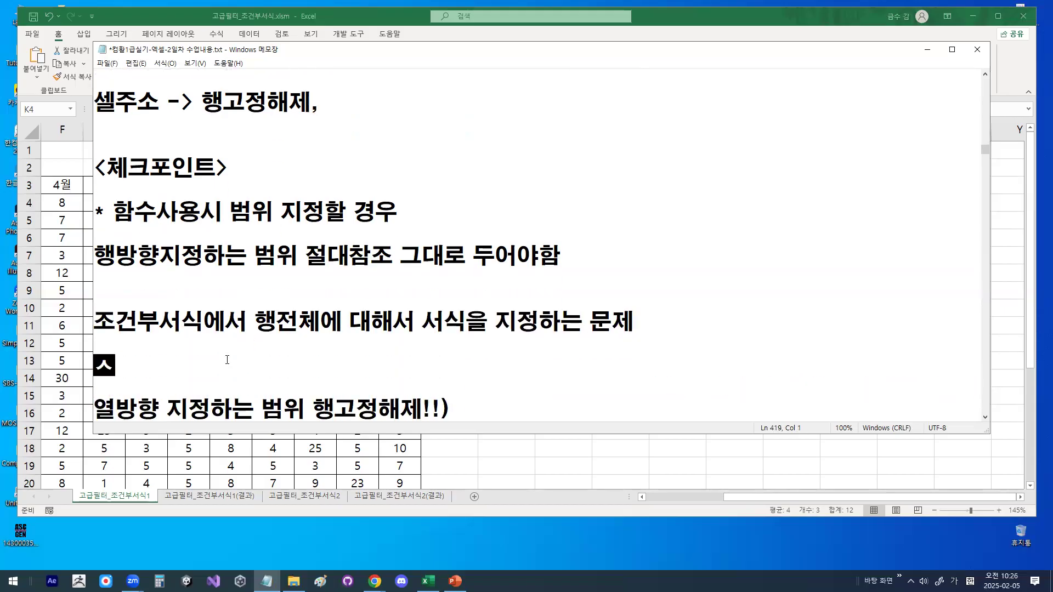
{"action": "type", "text": ","}
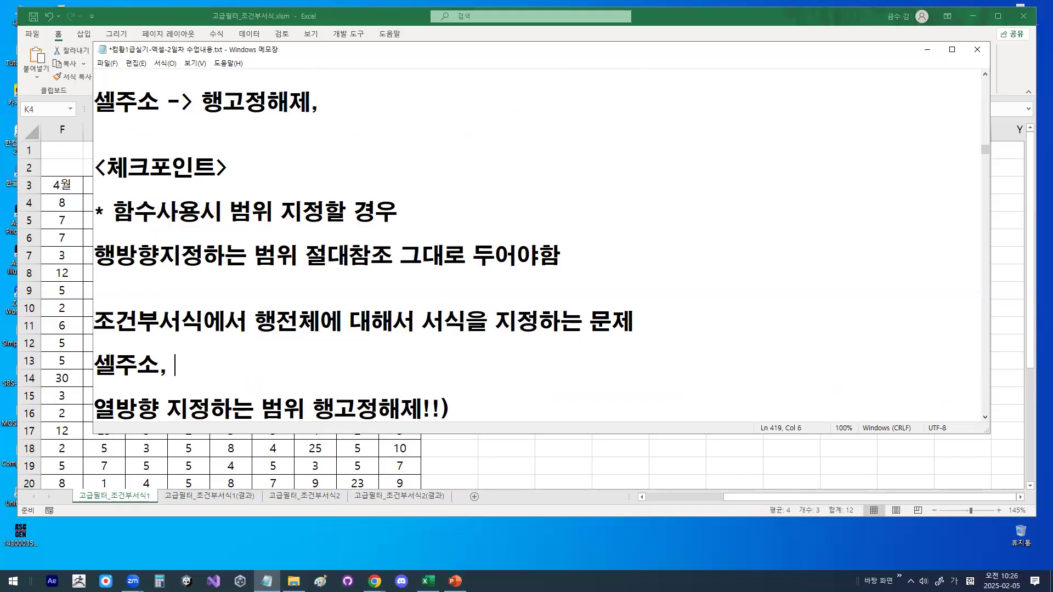
{"action": "key", "text": "Delete"}
Insert "->" before 행고정해제!! in the column-direction note and remove its closing bracket.
{"action": "key", "text": "Right"}
{"action": "key", "text": "Right"}
{"action": "key", "text": "Right"}
{"action": "key", "text": "Right"}
{"action": "key", "text": "Right"}
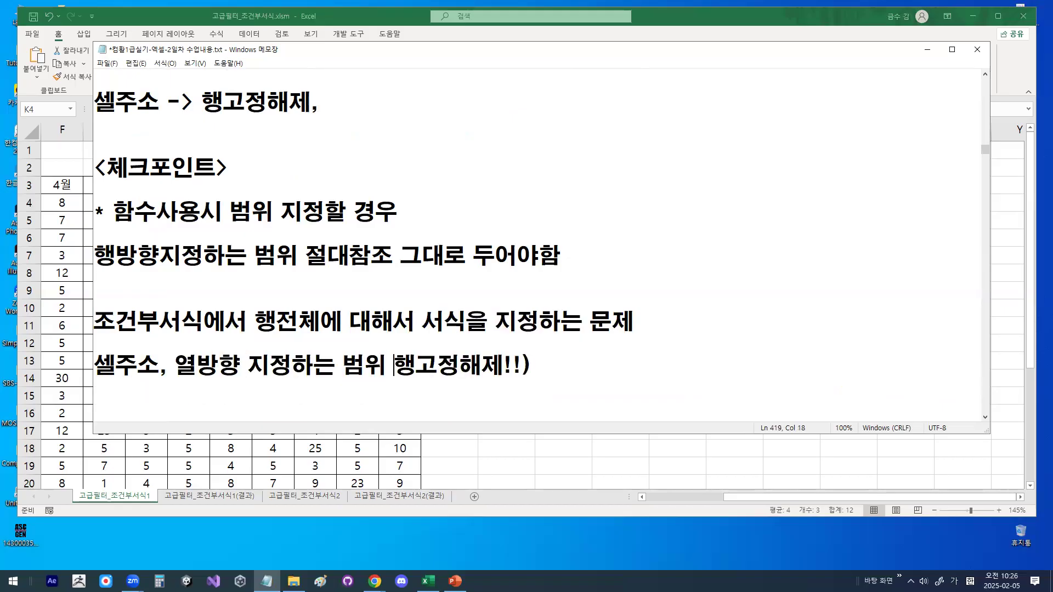
{"action": "type", "text": "-"}
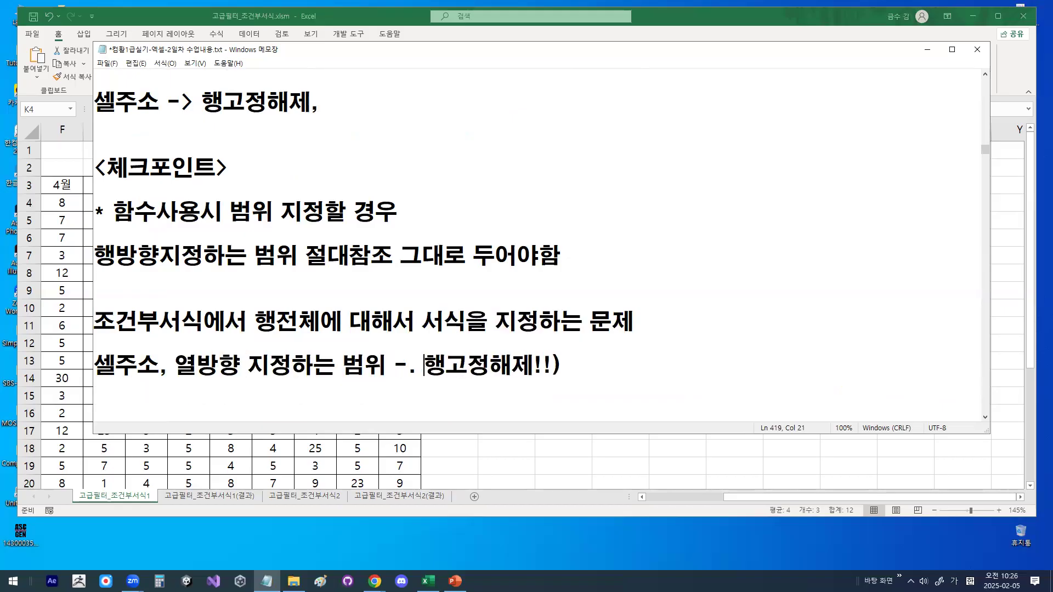
{"action": "type", "text": "."}
{"action": "key", "text": "BackSpace"}
{"action": "key", "text": "BackSpace"}
{"action": "type", "text": ">"}
{"action": "key", "text": "BackSpace"}
{"action": "key", "text": "Left"}
{"action": "key", "text": "Left"}
{"action": "key", "text": "Left"}
{"action": "key", "text": "Left"}
{"action": "key", "text": "Left"}
{"action": "key", "text": "Left"}
{"action": "key", "text": "Left"}
{"action": "key", "text": "Left"}
{"action": "key", "text": "Left"}
{"action": "key", "text": "Left"}
{"action": "key", "text": "Left"}
{"action": "key", "text": "Left"}
{"action": "key", "text": "Left"}
{"action": "key", "text": "Left"}
{"action": "key", "text": "Left"}
{"action": "key", "text": "Left"}
{"action": "key", "text": "Left"}
{"action": "key", "text": "Left"}
{"action": "key", "text": "Left"}
{"action": "key", "text": "Left"}
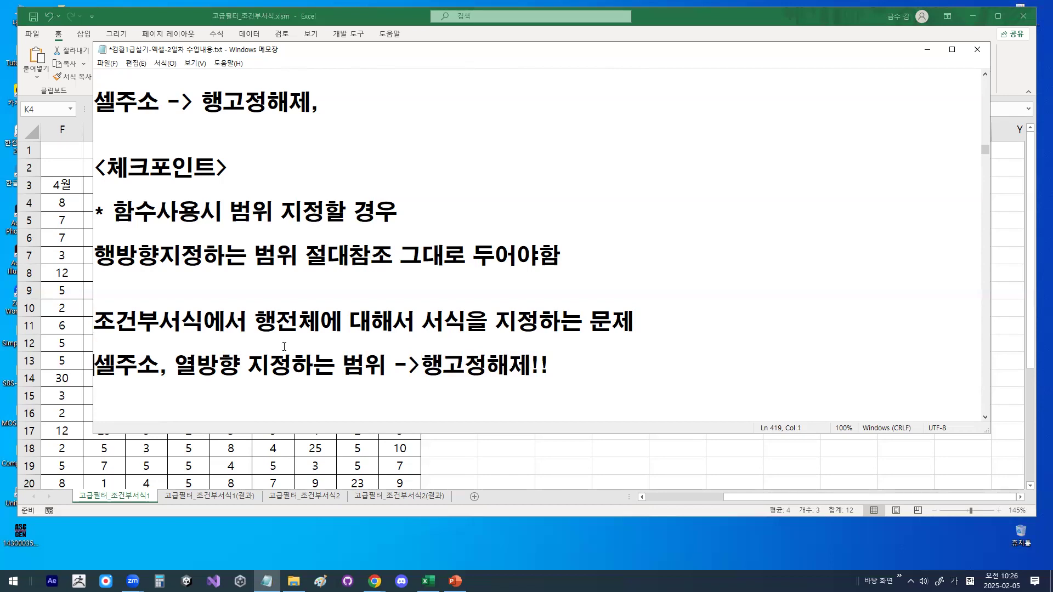
Emphasise 열방향 by selecting it, and mark 행방향 and 절대참조 with temporary red pen strokes in the checkpoint notes.
{"action": "left_click_drag", "start_coordinate": [174, 365], "coordinate": [244, 366]}
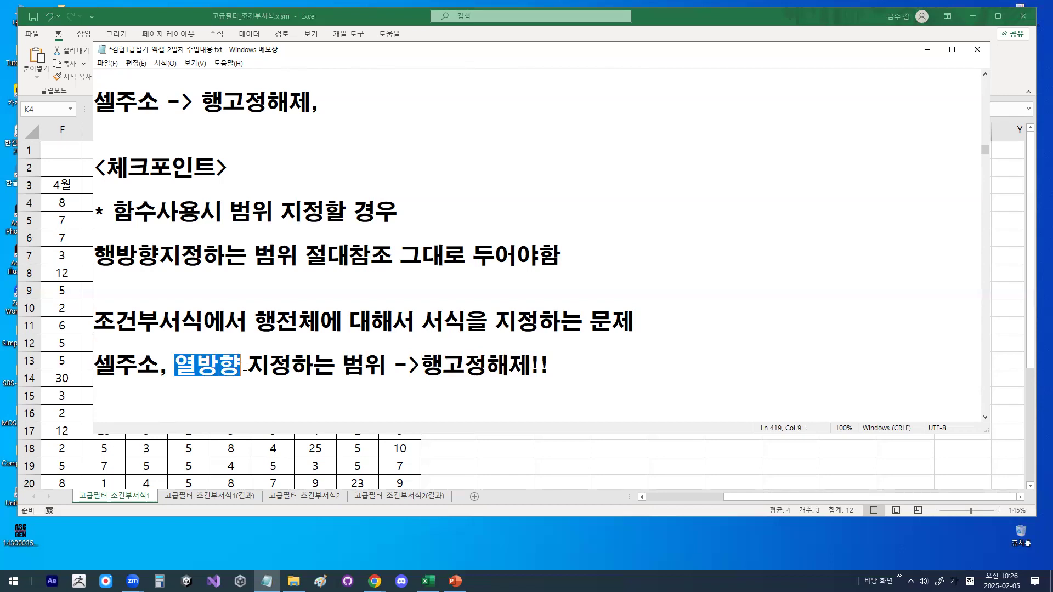
{"action": "left_click", "coordinate": [519, 374]}
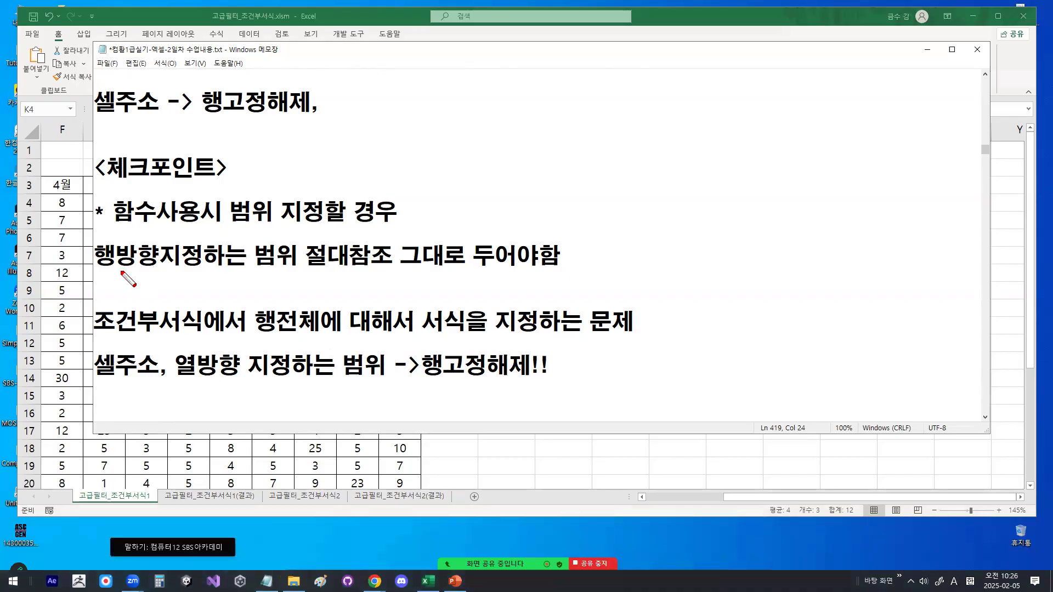
{"action": "left_click_drag", "start_coordinate": [108, 269], "coordinate": [162, 267]}
{"action": "mouse_move", "coordinate": [344, 259]}
{"action": "left_mouse_down"}
{"action": "mouse_move", "coordinate": [310, 258]}
{"action": "mouse_move", "coordinate": [346, 253]}
{"action": "left_mouse_up"}
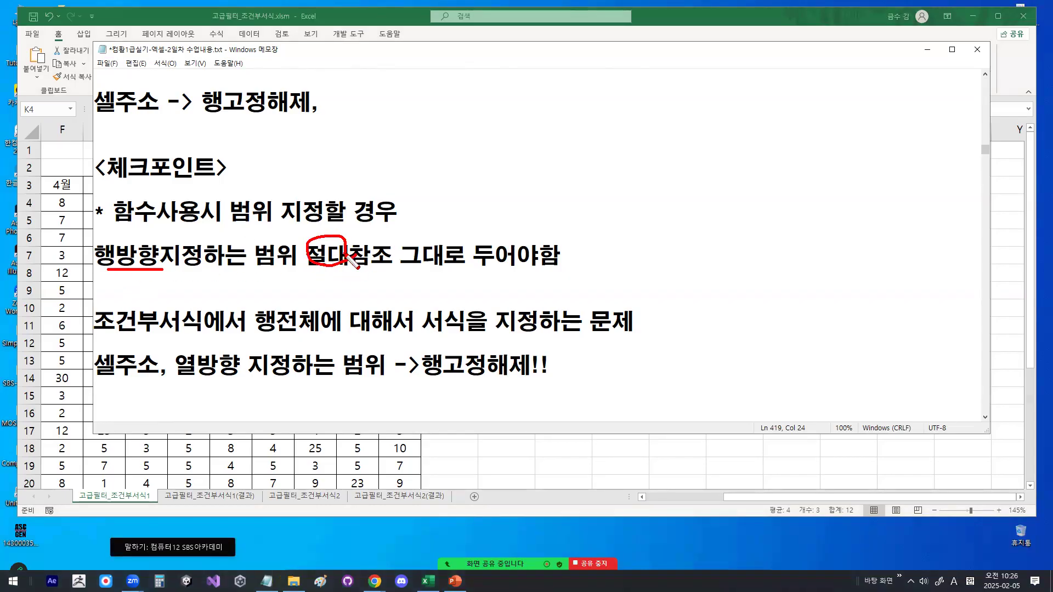
{"action": "key", "text": "Escape"}
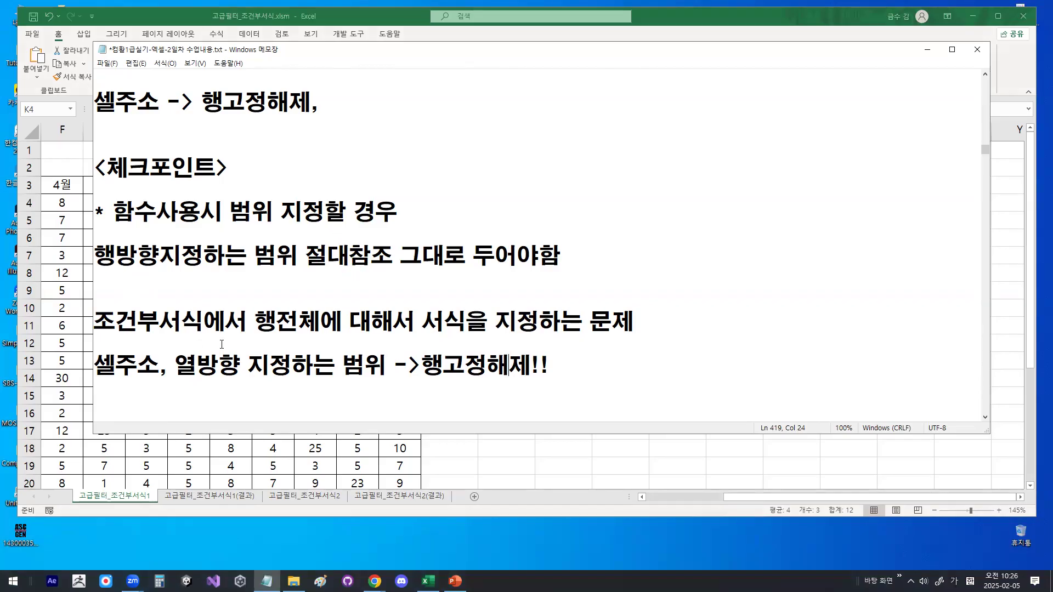
{"action": "left_click_drag", "start_coordinate": [184, 366], "coordinate": [242, 366]}
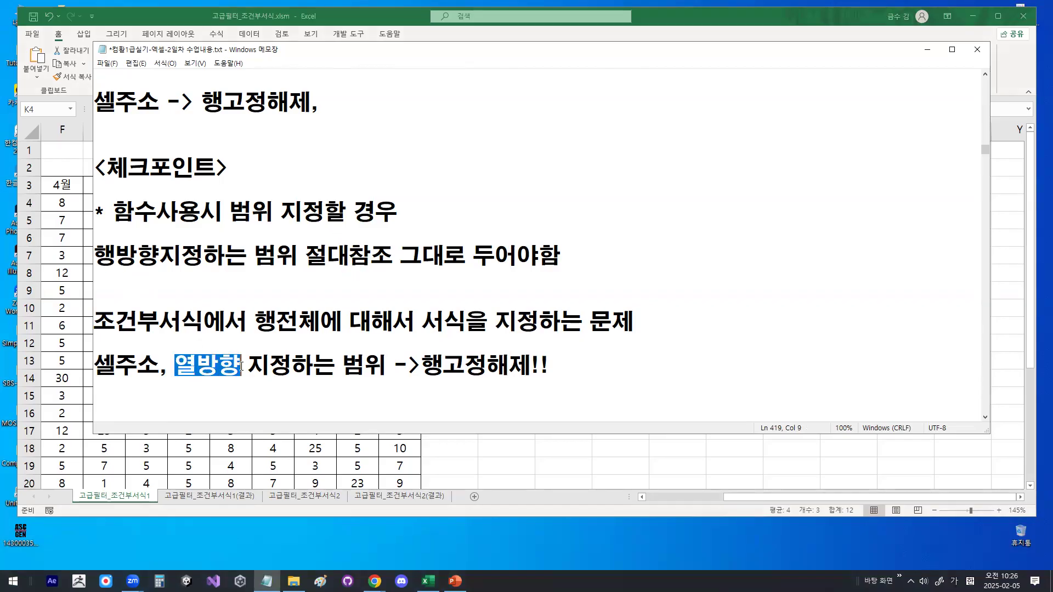
Copy 함수사용시 from the checkpoint's first note and insert it before 열방향, leaving a single space between them.
{"action": "left_click_drag", "start_coordinate": [114, 212], "coordinate": [228, 213]}
{"action": "key", "text": "ctrl+c"}
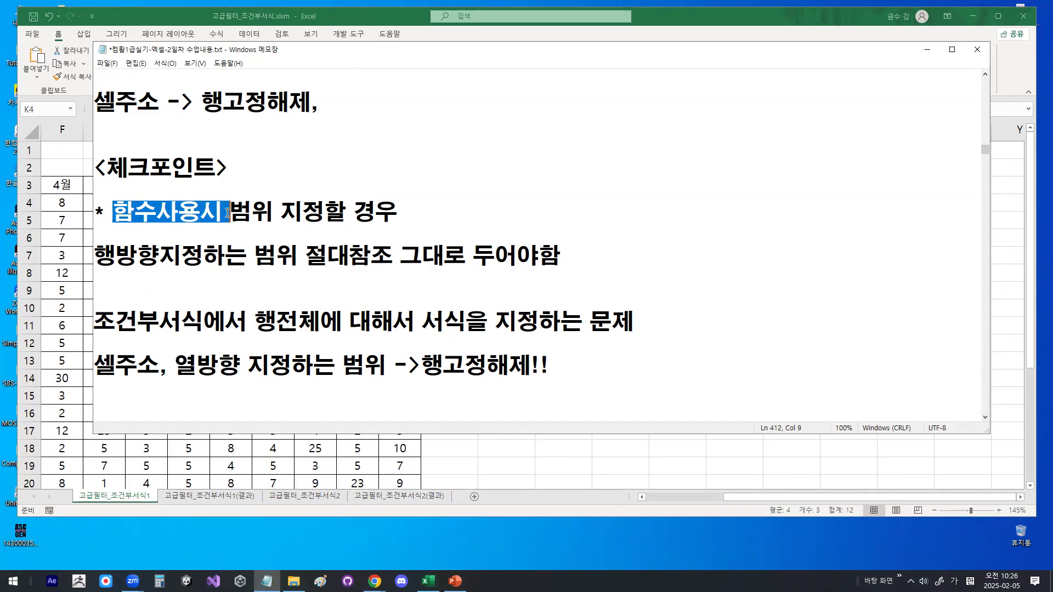
{"action": "left_click", "coordinate": [183, 367]}
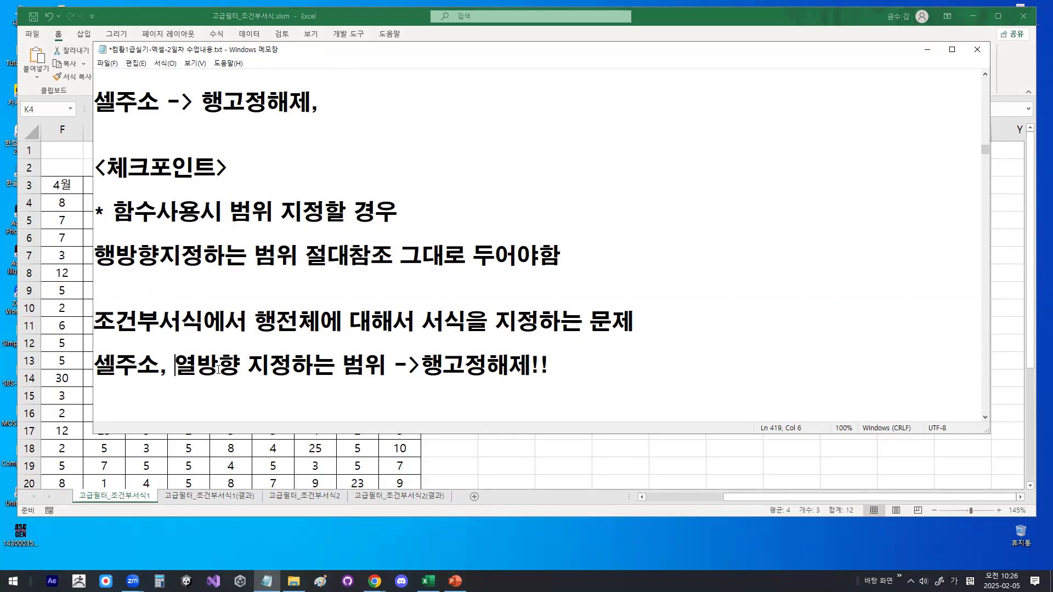
{"action": "key", "text": "ctrl+v"}
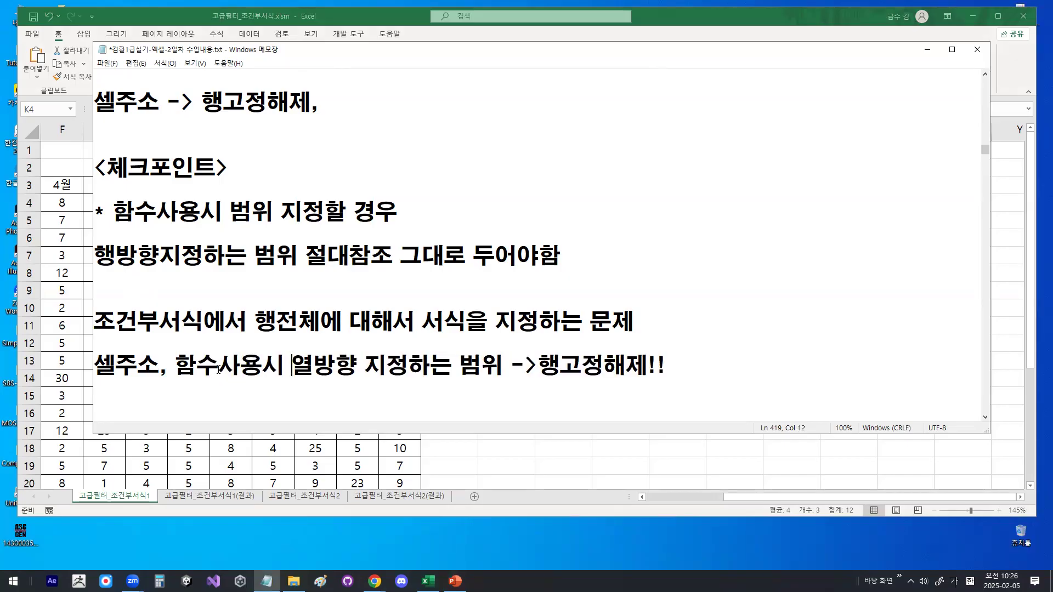
{"action": "key", "text": "Right"}
{"action": "key", "text": "Right"}
{"action": "key", "text": "Right"}
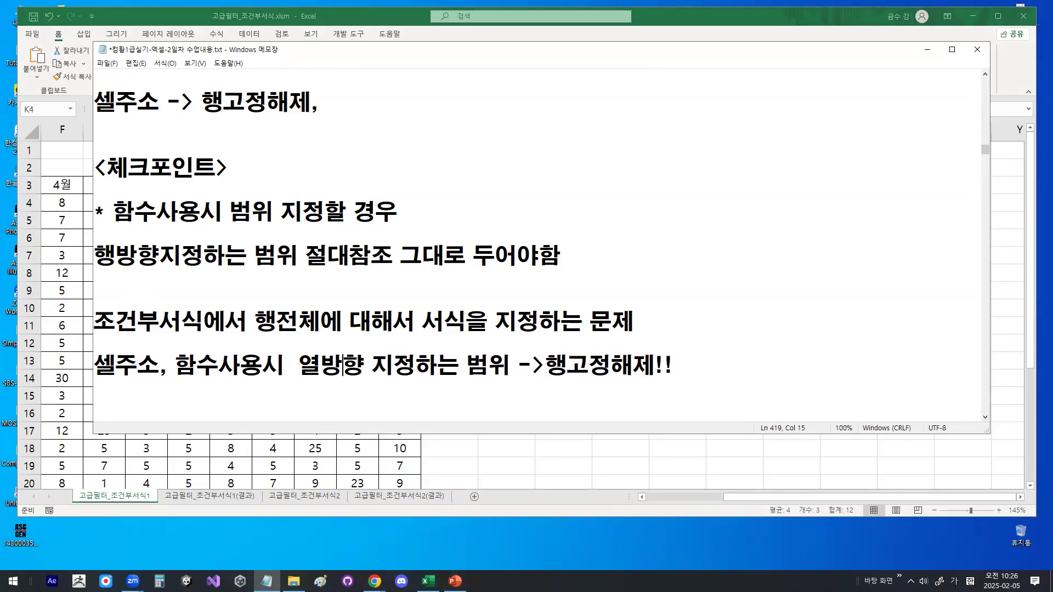
{"action": "key", "text": "Left"}
{"action": "key", "text": "Left"}
{"action": "key", "text": "Left"}
{"action": "key", "text": "Delete"}
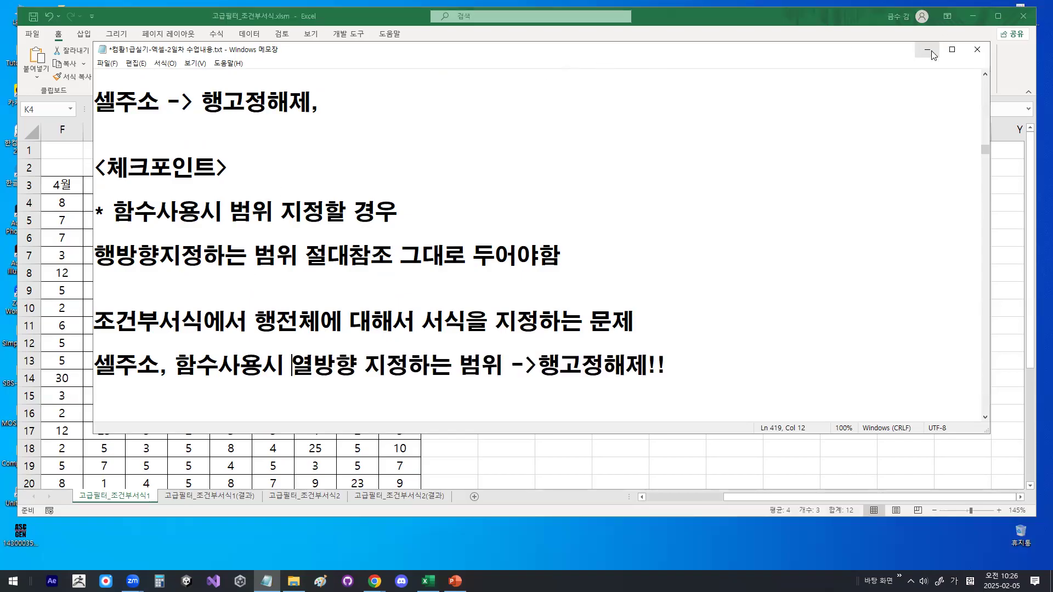
Highlight 8월범위, 9월범위 and the comparison expressions of 조건1 and 조건2 in turn.
{"action": "scroll", "coordinate": [346, 170], "scroll_direction": "down", "scroll_amount": 2}
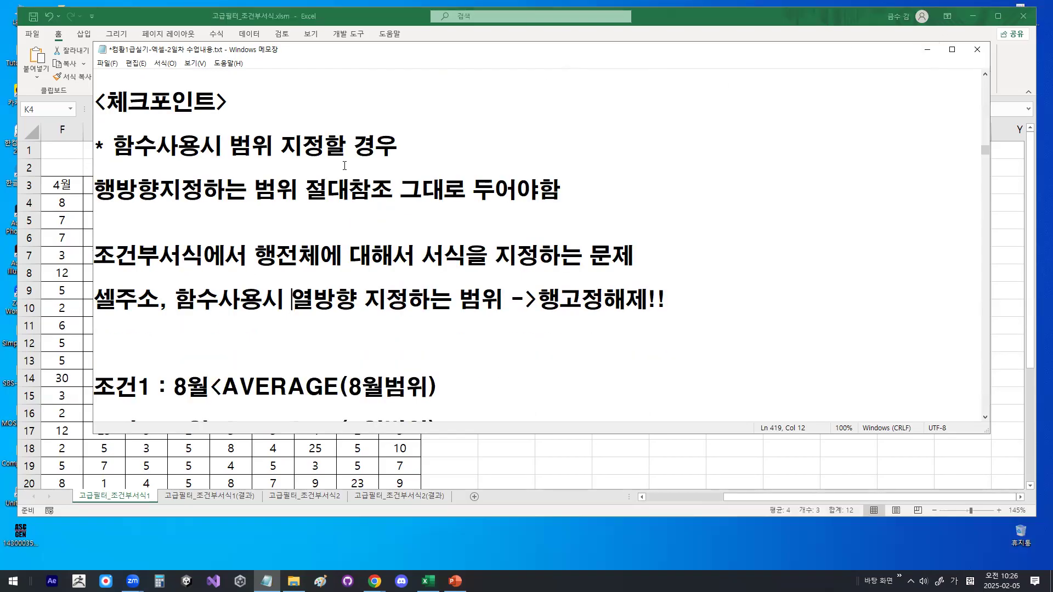
{"action": "left_click_drag", "start_coordinate": [349, 321], "coordinate": [430, 322]}
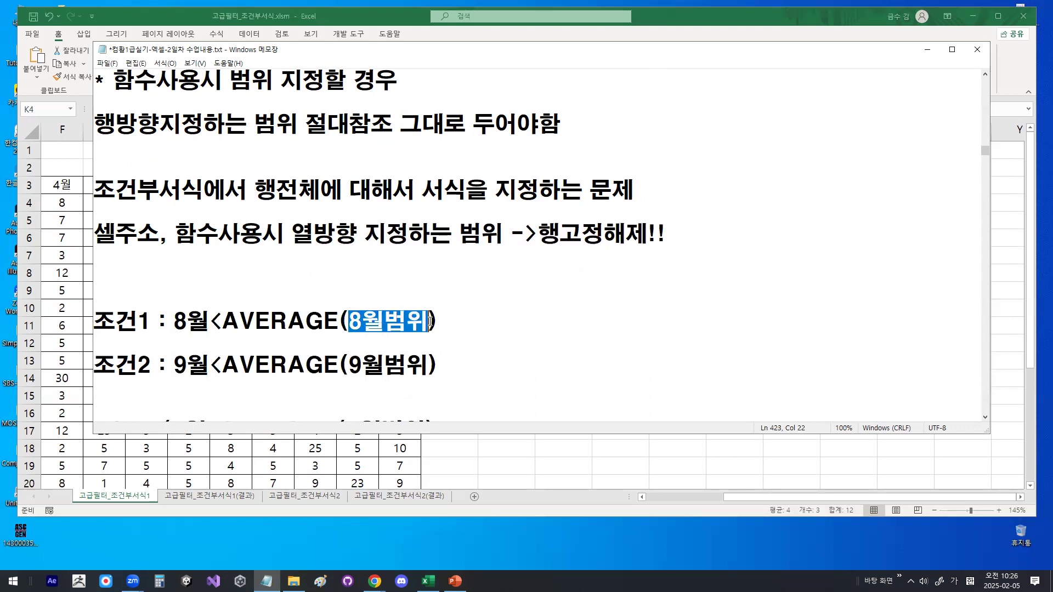
{"action": "left_click_drag", "start_coordinate": [350, 365], "coordinate": [419, 369]}
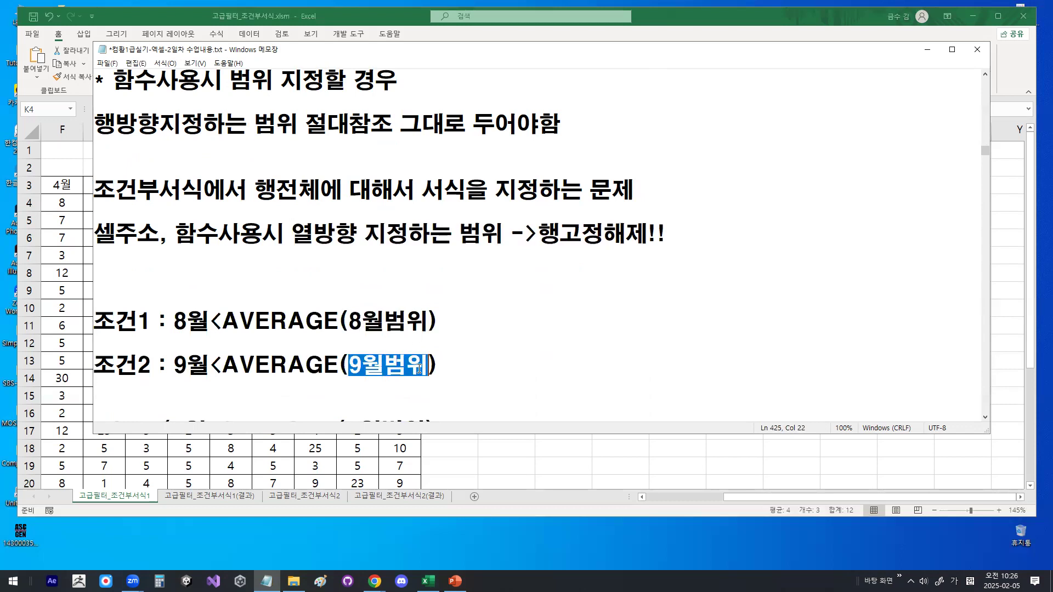
{"action": "scroll", "coordinate": [182, 323], "scroll_direction": "down", "scroll_amount": 1}
{"action": "left_click", "coordinate": [189, 319]}
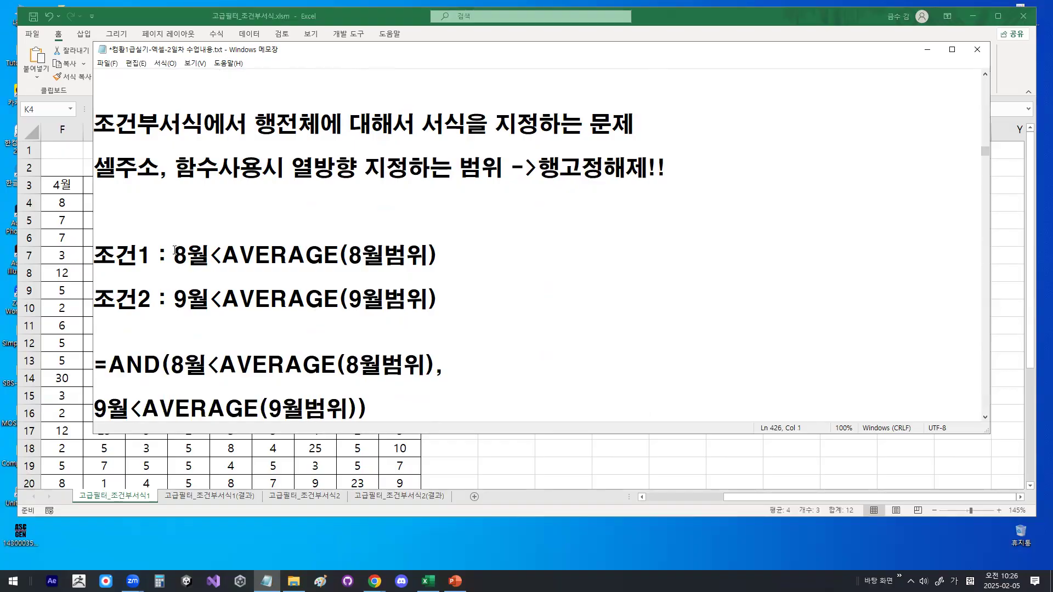
{"action": "left_click_drag", "start_coordinate": [174, 255], "coordinate": [484, 256]}
{"action": "left_click_drag", "start_coordinate": [171, 303], "coordinate": [396, 286]}
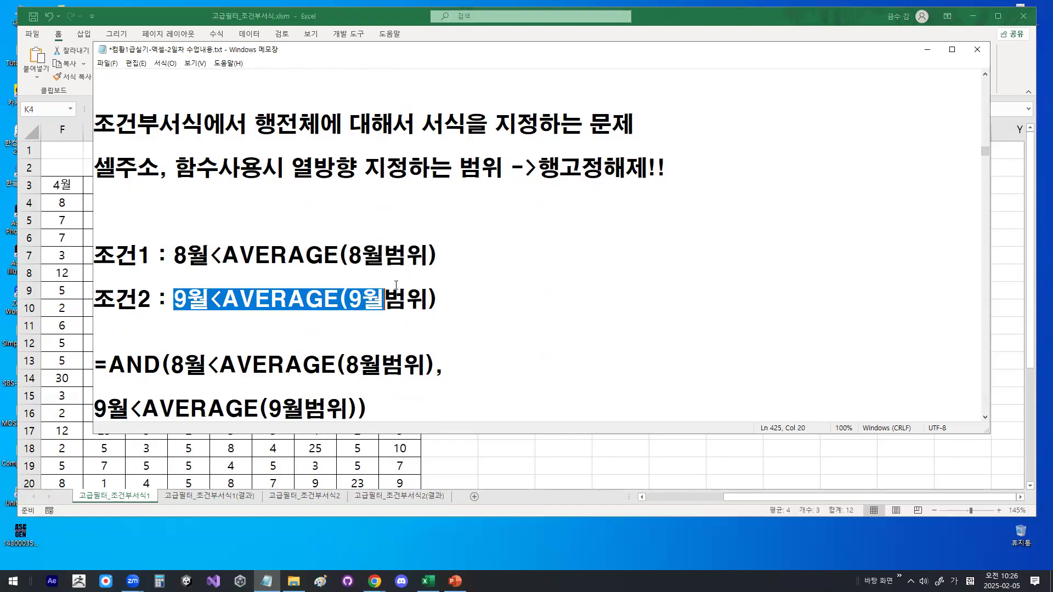
Append "고~(AND)" to the end of the 조건1 line.
{"action": "left_click", "coordinate": [452, 257]}
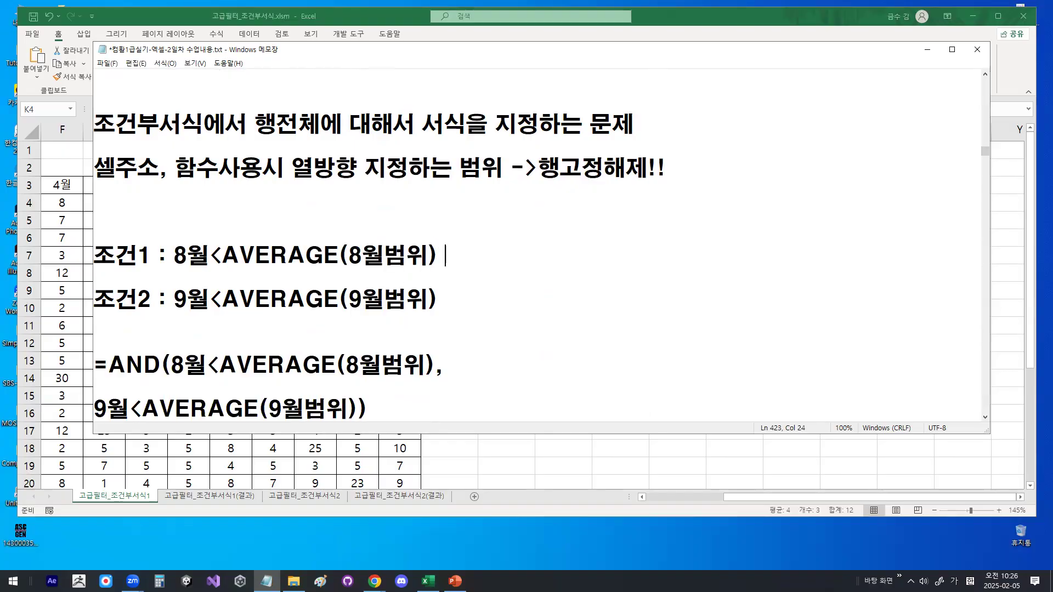
{"action": "type", "text": "고~"}
{"action": "type", "text": "("}
{"action": "key", "text": "Hangul"}
{"action": "type", "text": "AND"}
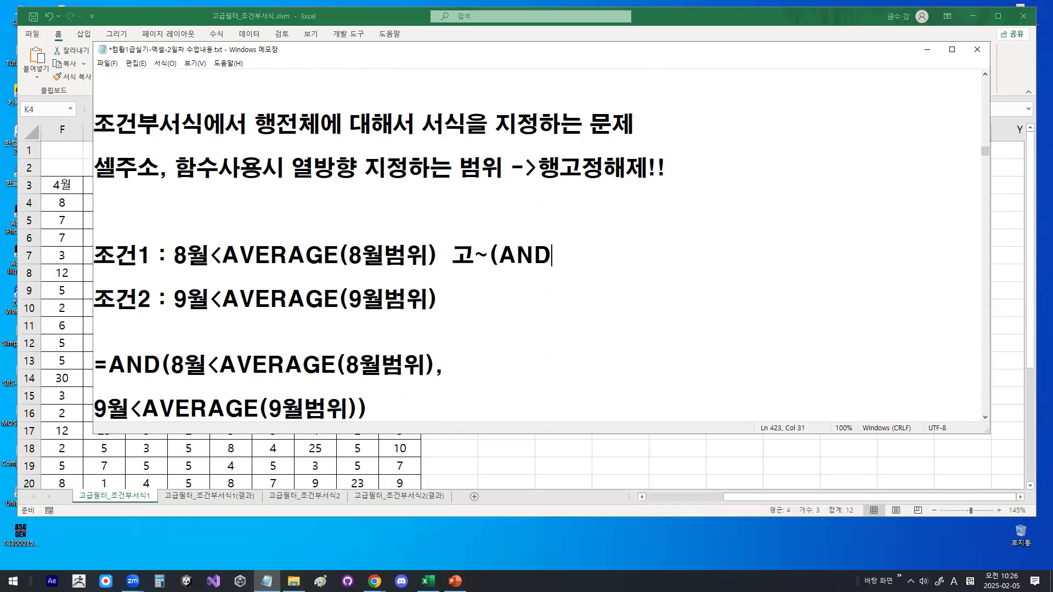
{"action": "type", "text": ")"}
Add blank lines after the closing line of the =AND formula note, "9월<AVERAGE(9월범위))".
{"action": "left_click", "coordinate": [376, 411]}
{"action": "key", "text": "Return"}
{"action": "key", "text": "Return"}
{"action": "key", "text": "Return"}
{"action": "key", "text": "Return"}
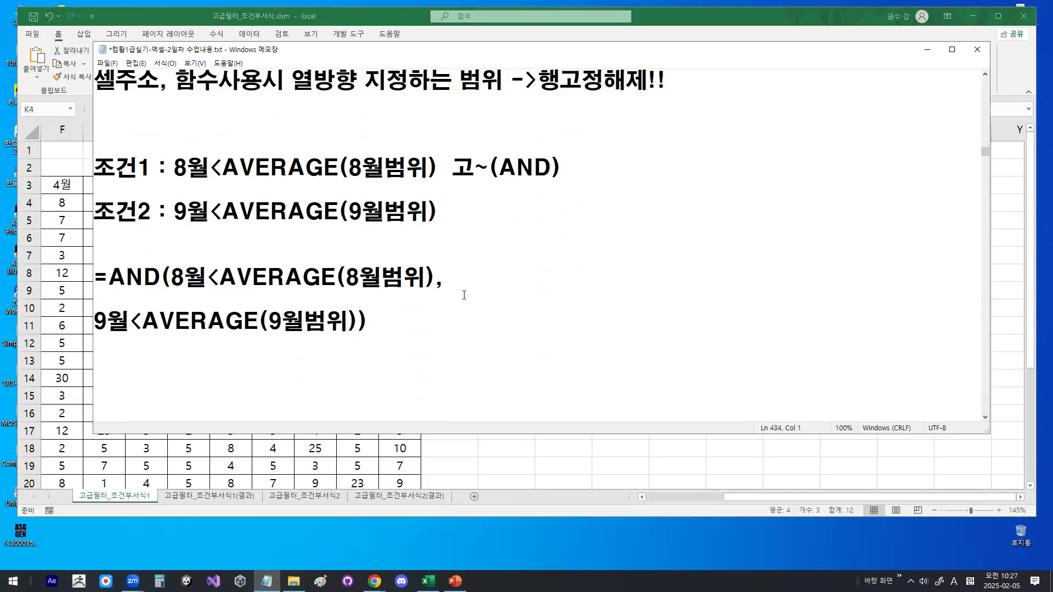
Mark the =AND formula's month references, AVERAGE ranges and separating comma with temporary red pen strokes, and clear the markings.
{"action": "key", "text": "ctrl+2"}
{"action": "left_click_drag", "start_coordinate": [175, 292], "coordinate": [207, 286]}
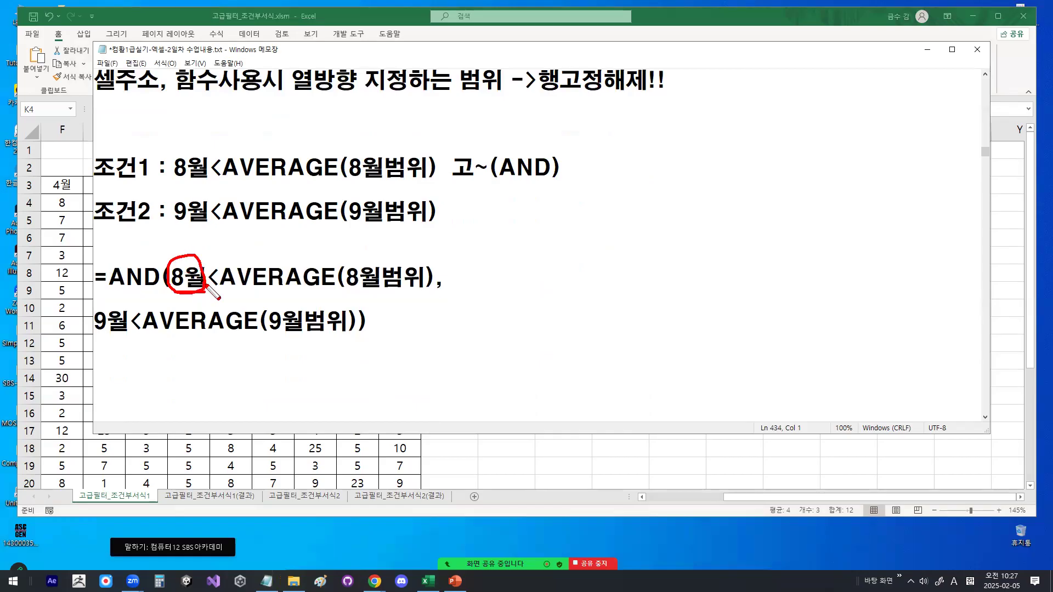
{"action": "left_click_drag", "start_coordinate": [206, 291], "coordinate": [419, 287]}
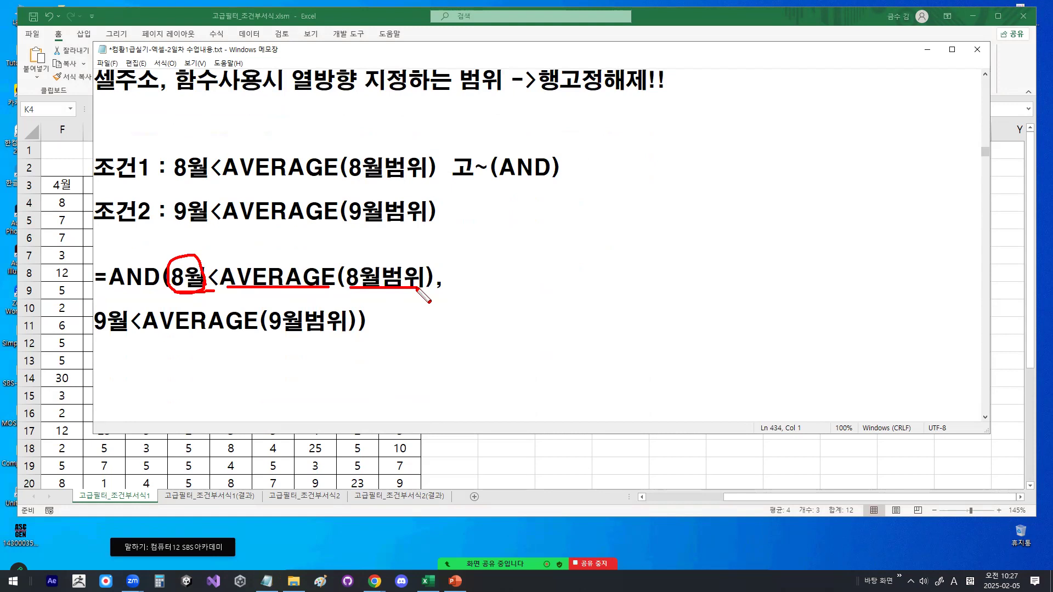
{"action": "mouse_move", "coordinate": [445, 295]}
{"action": "left_mouse_down"}
{"action": "mouse_move", "coordinate": [434, 286]}
{"action": "mouse_move", "coordinate": [451, 284]}
{"action": "left_mouse_up"}
{"action": "left_click_drag", "start_coordinate": [91, 335], "coordinate": [354, 330]}
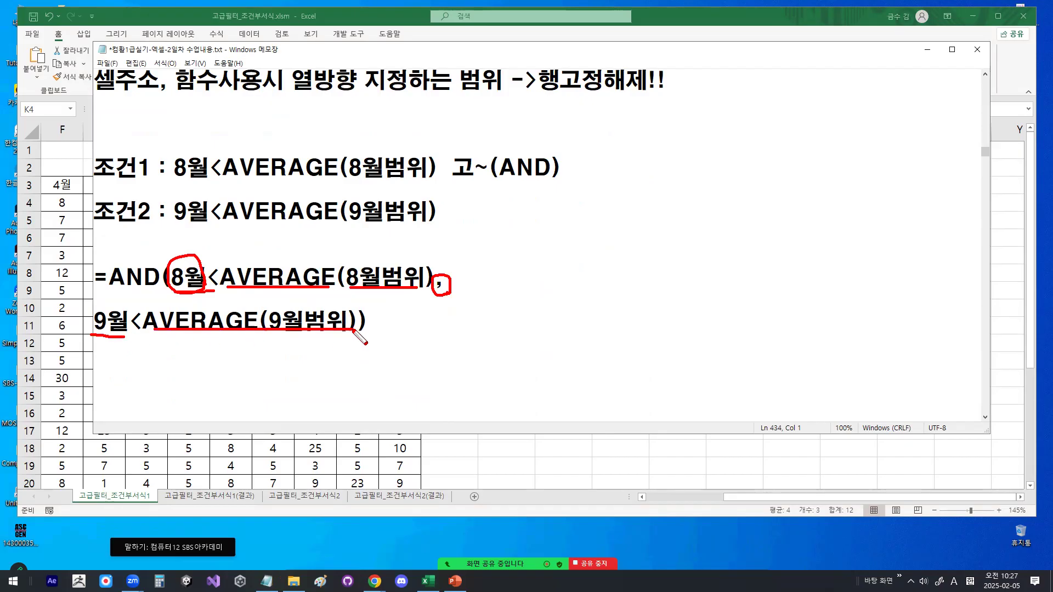
{"action": "left_click_drag", "start_coordinate": [288, 239], "coordinate": [316, 238]}
{"action": "mouse_move", "coordinate": [290, 306]}
{"action": "left_mouse_down"}
{"action": "mouse_move", "coordinate": [296, 321]}
{"action": "mouse_move", "coordinate": [316, 295]}
{"action": "left_mouse_up"}
{"action": "key", "text": "Escape"}
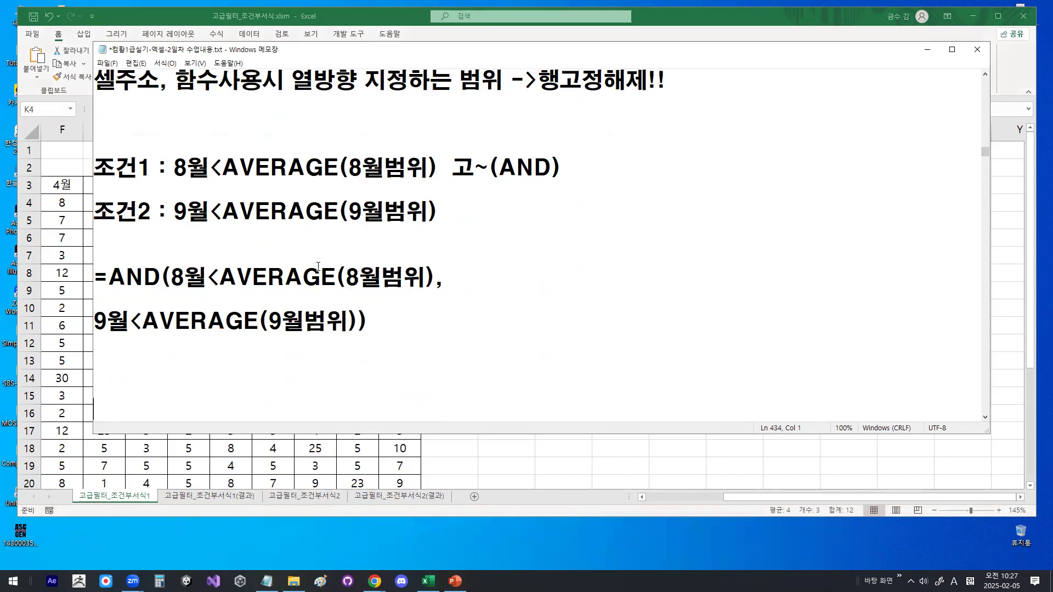
Set the class notes aside and select the whole data range B4:N28 of 표1, without its header row.
{"action": "left_click", "coordinate": [927, 49]}
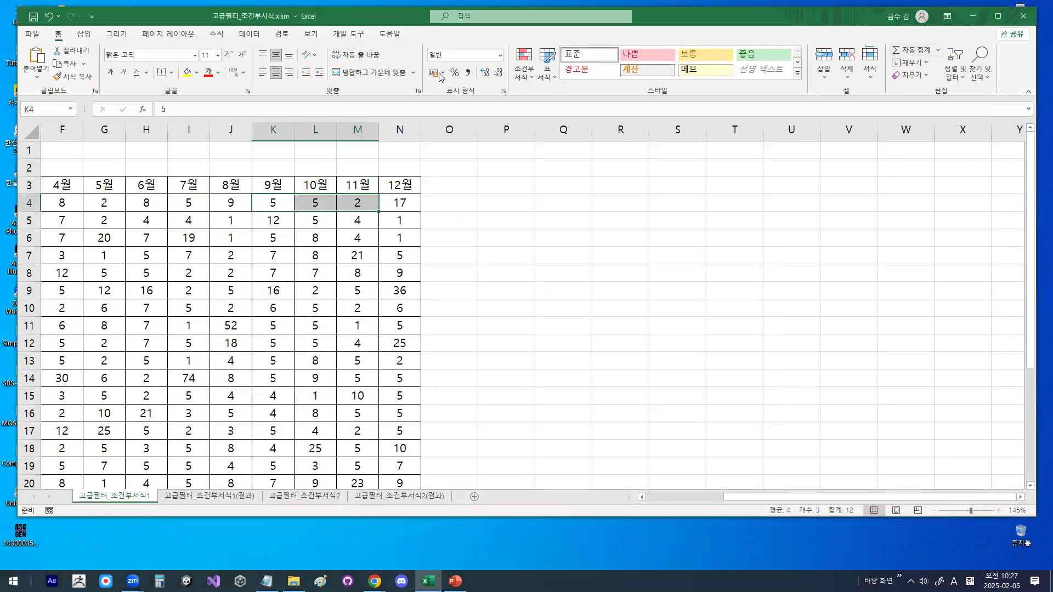
{"action": "left_click", "coordinate": [249, 233]}
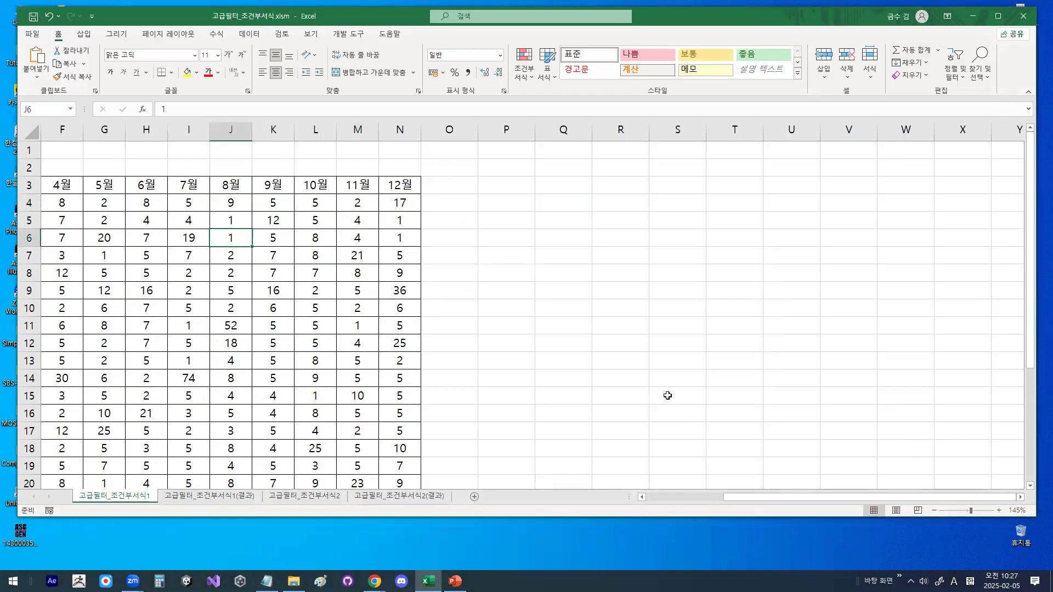
{"action": "left_click_drag", "start_coordinate": [946, 497], "coordinate": [727, 520]}
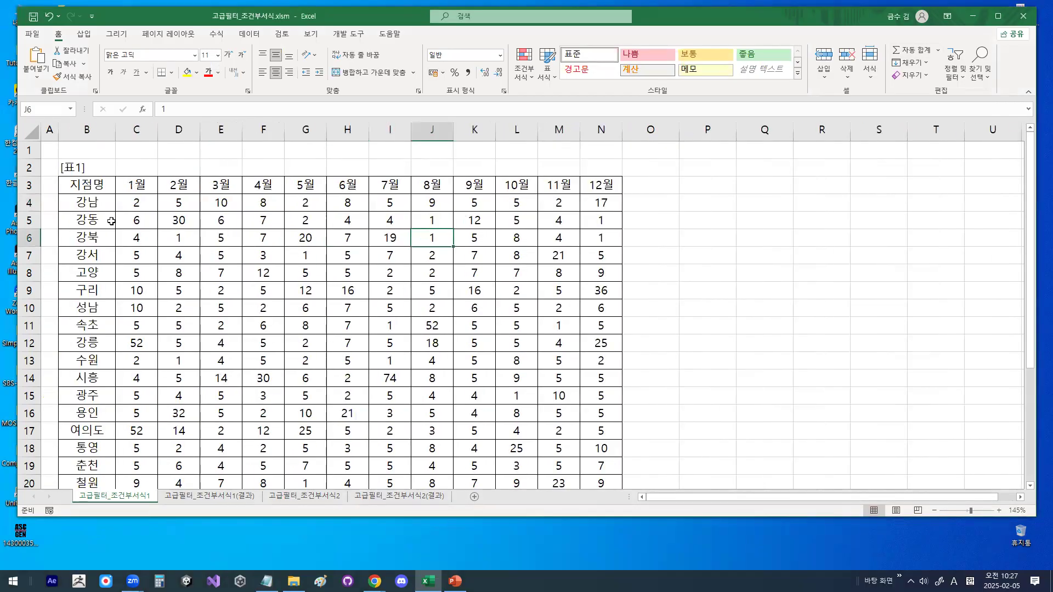
{"action": "left_click", "coordinate": [97, 198]}
{"action": "left_click", "coordinate": [609, 201], "text": "shift"}
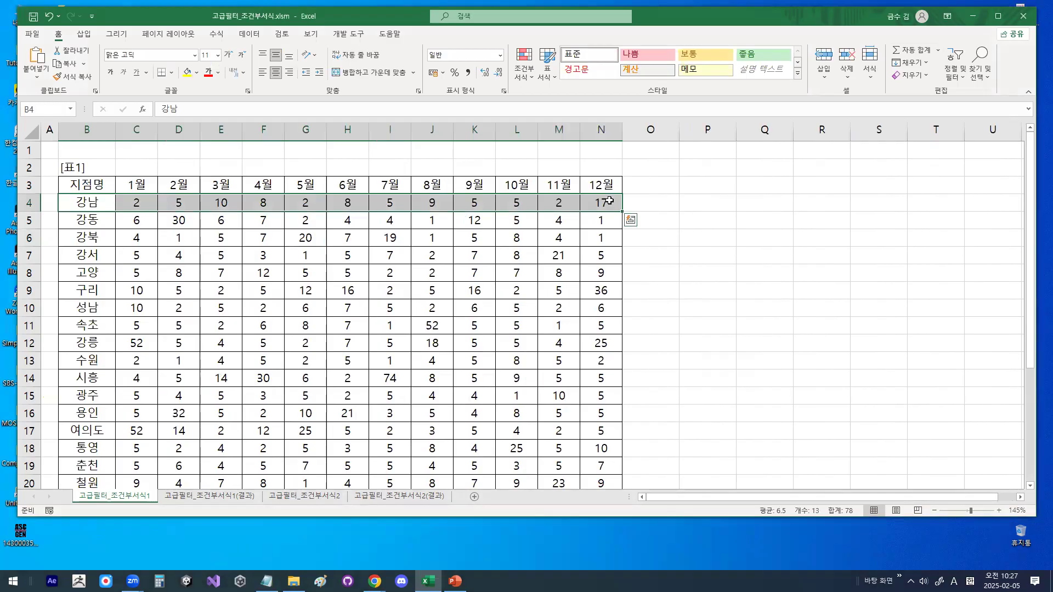
{"action": "key", "text": "ctrl+shift+Down"}
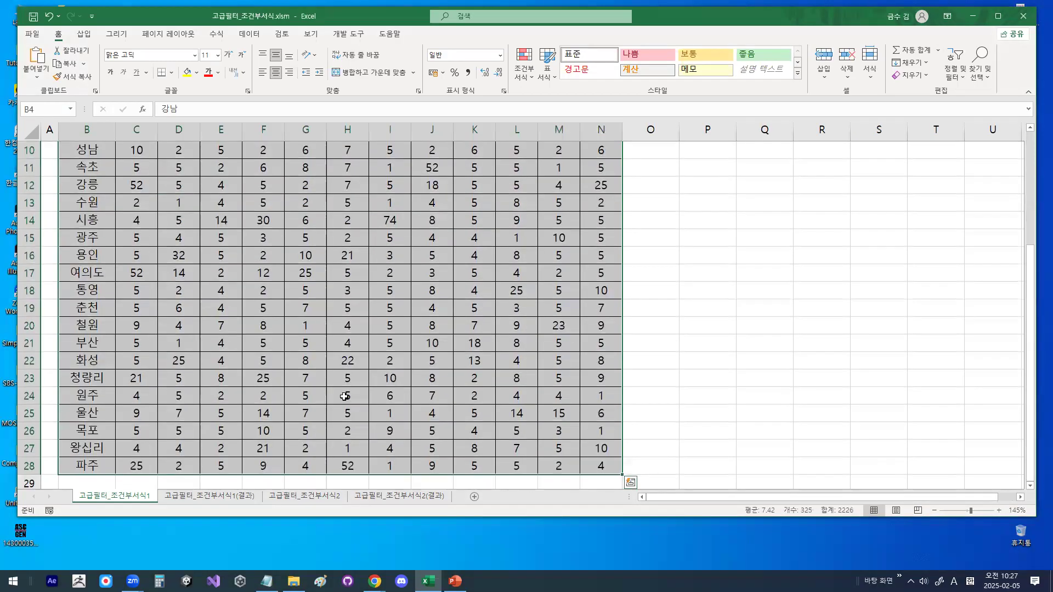
{"action": "scroll", "coordinate": [346, 395], "scroll_direction": "up", "scroll_amount": 3}
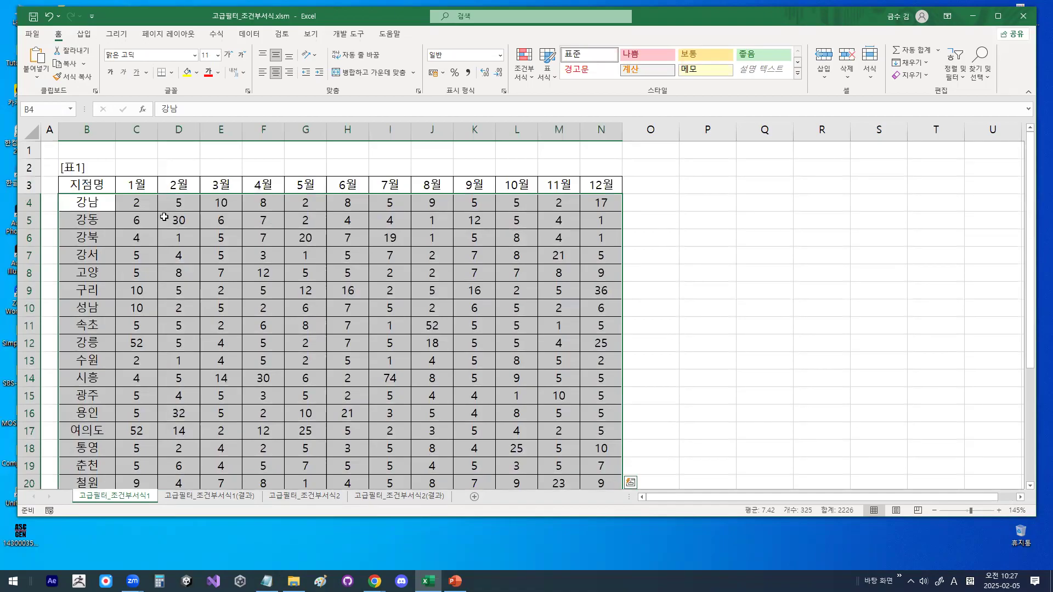
Create a new conditional formatting rule for the selected range, using the rule type that determines cells with a formula.
{"action": "left_click", "coordinate": [524, 63]}
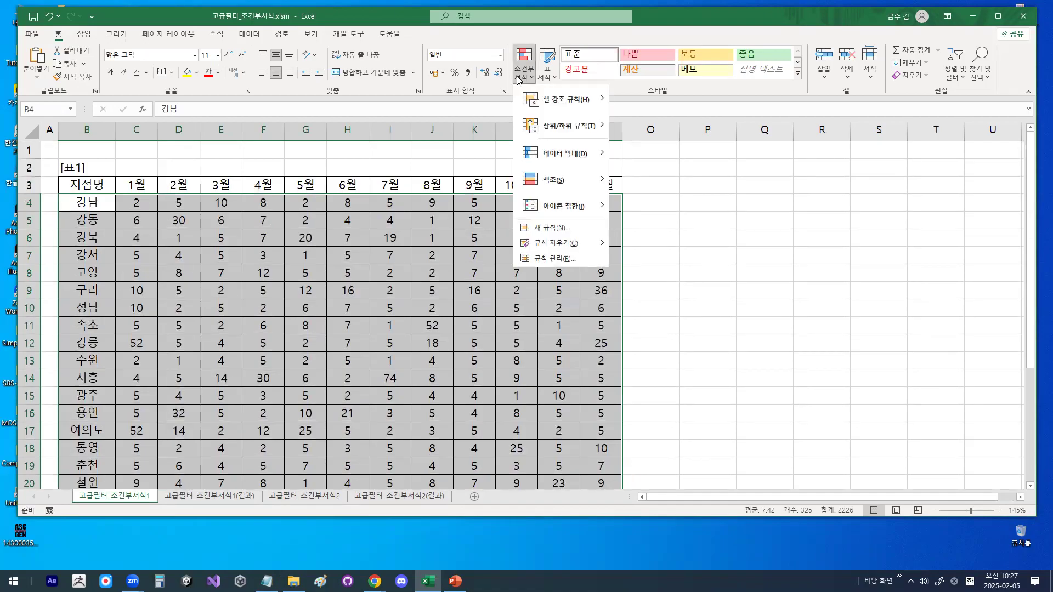
{"action": "left_click", "coordinate": [565, 228]}
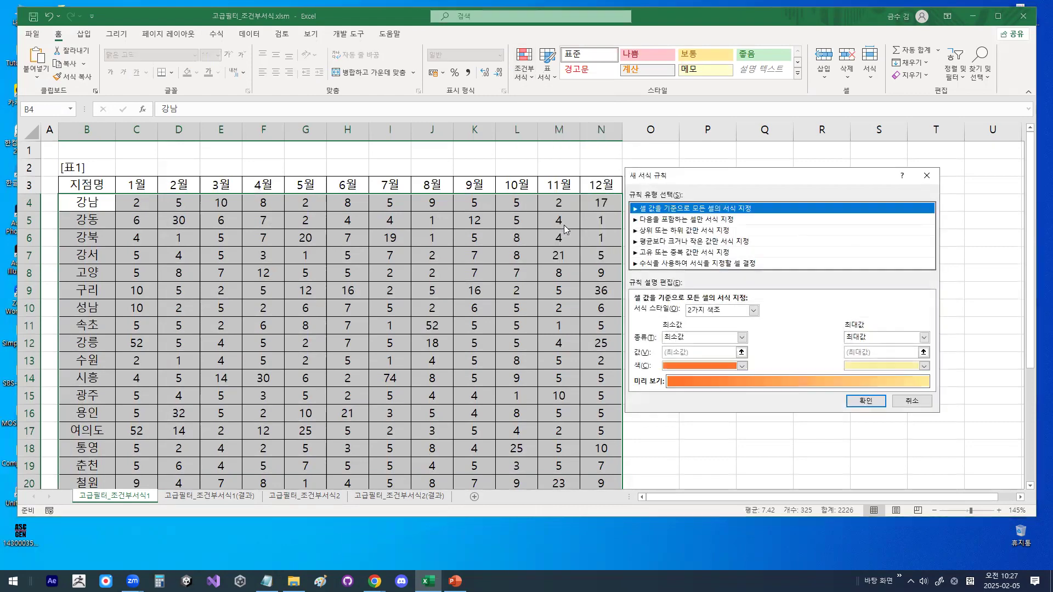
{"action": "left_click", "coordinate": [653, 263]}
{"action": "mouse_move", "coordinate": [722, 247]}
{"action": "left_mouse_down"}
{"action": "mouse_move", "coordinate": [653, 279]}
{"action": "mouse_move", "coordinate": [725, 269]}
{"action": "left_mouse_up"}
{"action": "left_click", "coordinate": [709, 313]}
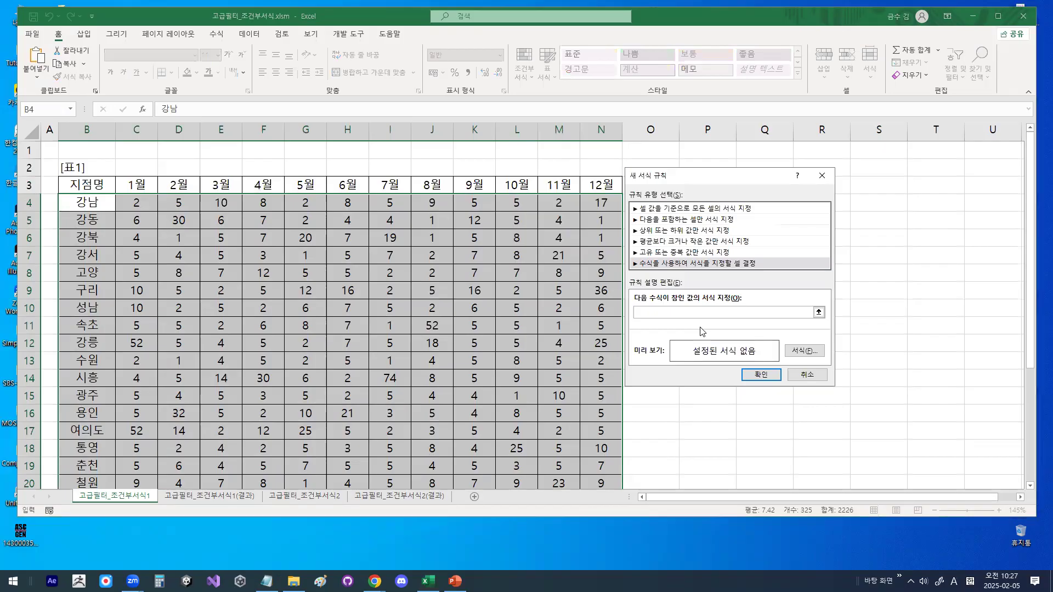
Enter the rule formula's opening and first condition as =AND($J4<AVERAGE($J$4:$J$28), and underline the fixed 8월 range in red.
{"action": "type", "text": "=AND("}
{"action": "left_click", "coordinate": [432, 202]}
{"action": "mouse_move", "coordinate": [433, 209]}
{"action": "left_mouse_down"}
{"action": "mouse_move", "coordinate": [453, 202]}
{"action": "mouse_move", "coordinate": [437, 178]}
{"action": "mouse_move", "coordinate": [453, 208]}
{"action": "left_mouse_up"}
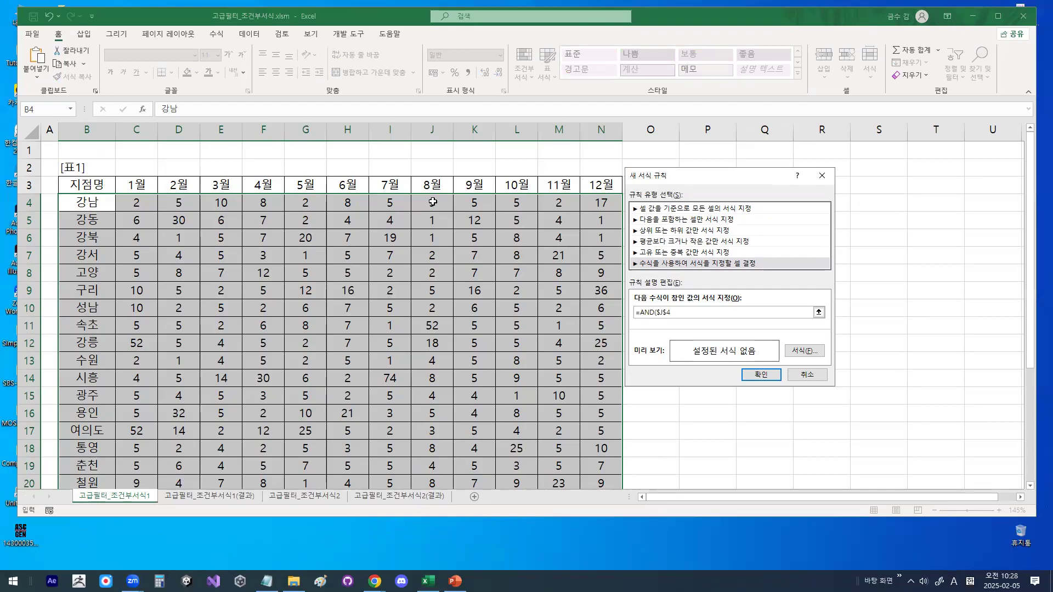
{"action": "key", "text": "F4"}
{"action": "left_click", "coordinate": [432, 202]}
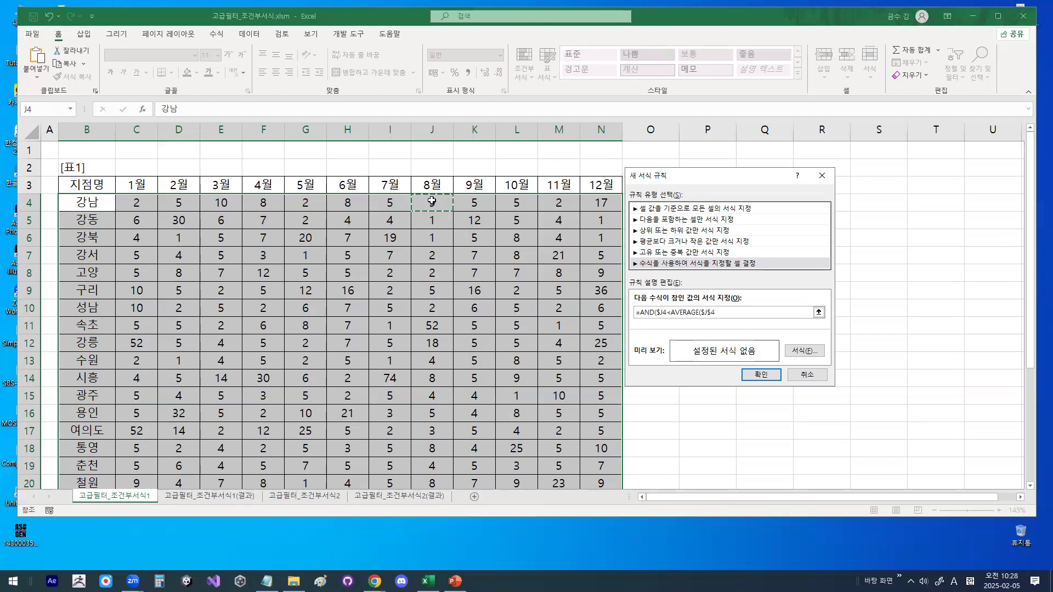
{"action": "key", "text": "ctrl+shift+Down"}
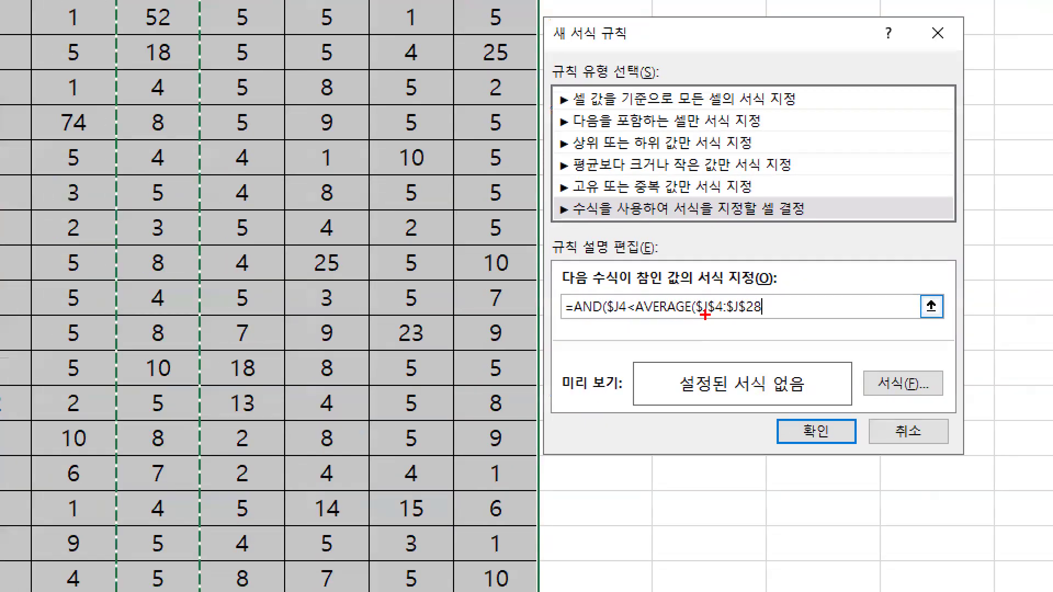
{"action": "left_click_drag", "start_coordinate": [694, 313], "coordinate": [762, 313]}
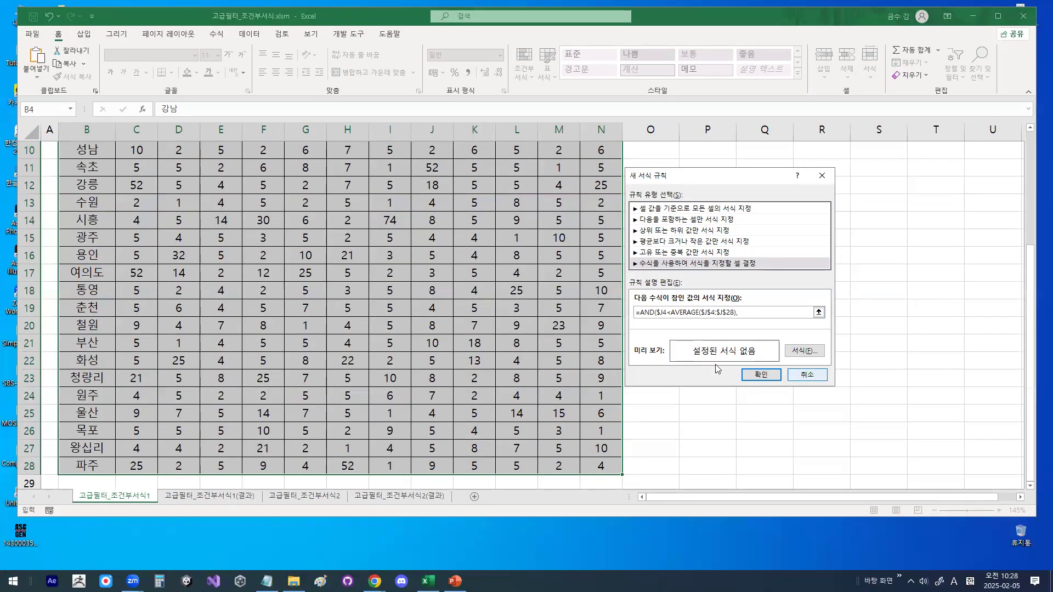
Add $K4< to the rule formula for the 9월 condition, fixing only the column, and briefly circle cell K4.
{"action": "scroll", "coordinate": [540, 311], "scroll_direction": "up", "scroll_amount": 3}
{"action": "left_click", "coordinate": [485, 201]}
{"action": "mouse_move", "coordinate": [497, 199]}
{"action": "left_mouse_down"}
{"action": "mouse_move", "coordinate": [438, 194]}
{"action": "mouse_move", "coordinate": [502, 210]}
{"action": "left_mouse_up"}
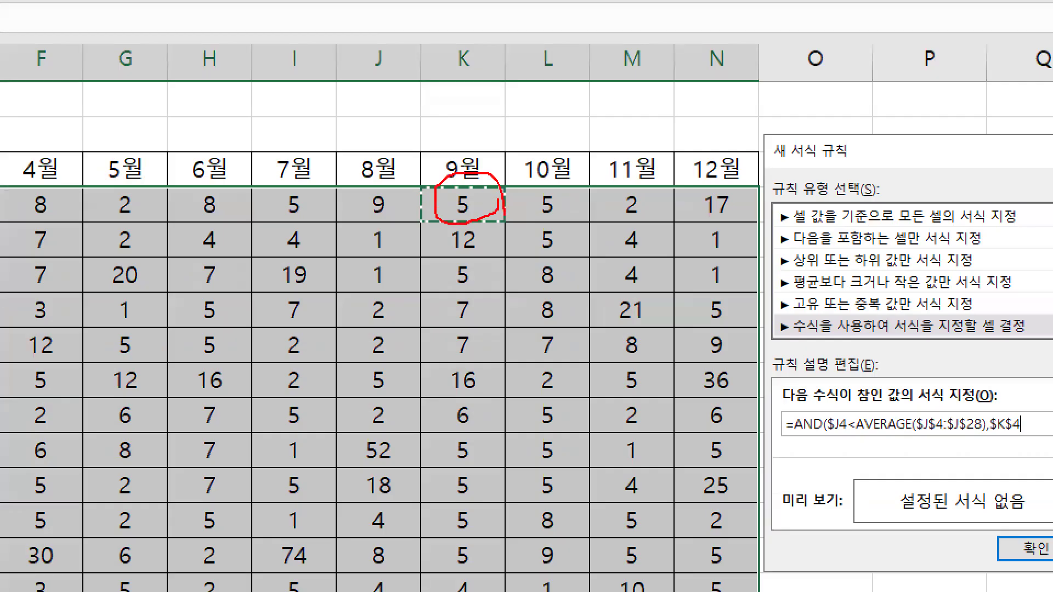
{"action": "key", "text": "Escape"}
{"action": "key", "text": "F4"}
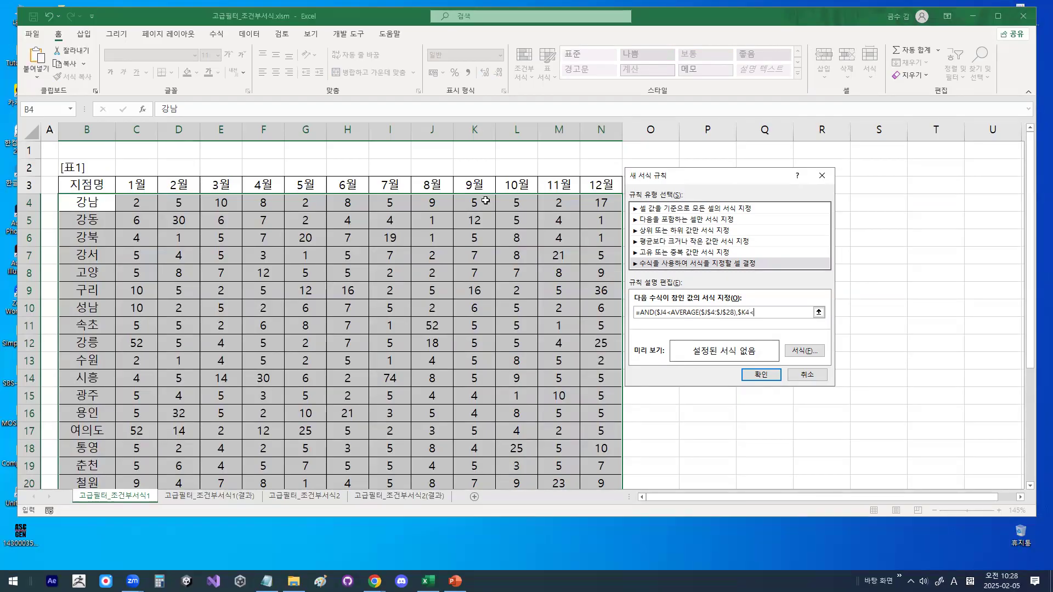
{"action": "type", "text": "<"}
Append AVERAGE($K$4:$K$28 to the 9월 condition and mark the fixed range with temporary red strokes.
{"action": "key", "text": "Hangul"}
{"action": "type", "text": "AVERAGE("}
{"action": "key", "text": "ctrl+1"}
{"action": "left_click", "coordinate": [472, 200]}
{"action": "mouse_move", "coordinate": [483, 215]}
{"action": "left_mouse_down"}
{"action": "mouse_move", "coordinate": [457, 254]}
{"action": "mouse_move", "coordinate": [493, 252]}
{"action": "left_mouse_up"}
{"action": "key", "text": "Escape"}
{"action": "type", "text": "("}
{"action": "left_click", "coordinate": [477, 204]}
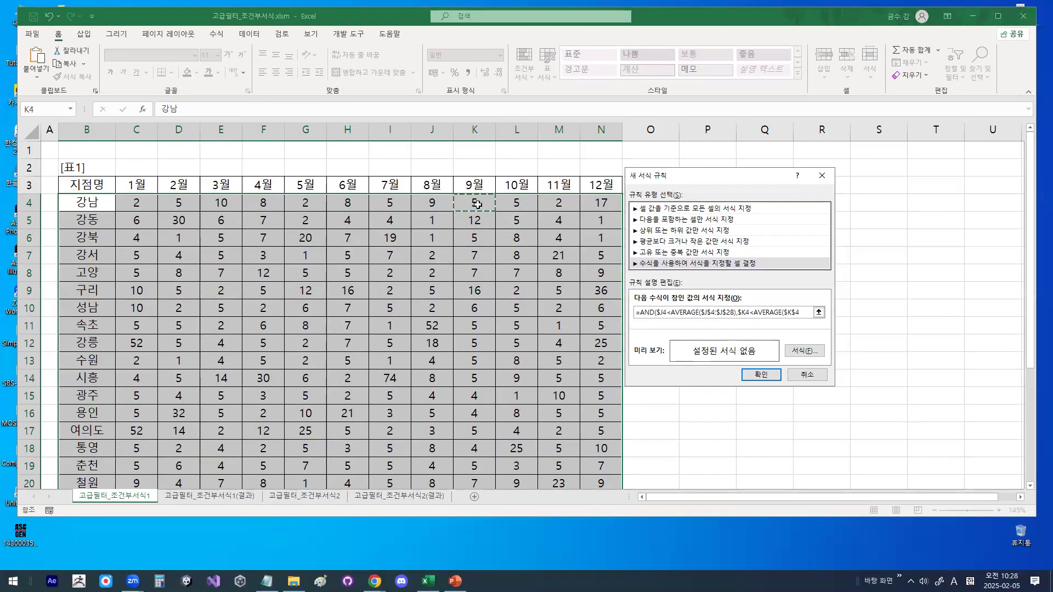
{"action": "key", "text": "ctrl+shift+Down"}
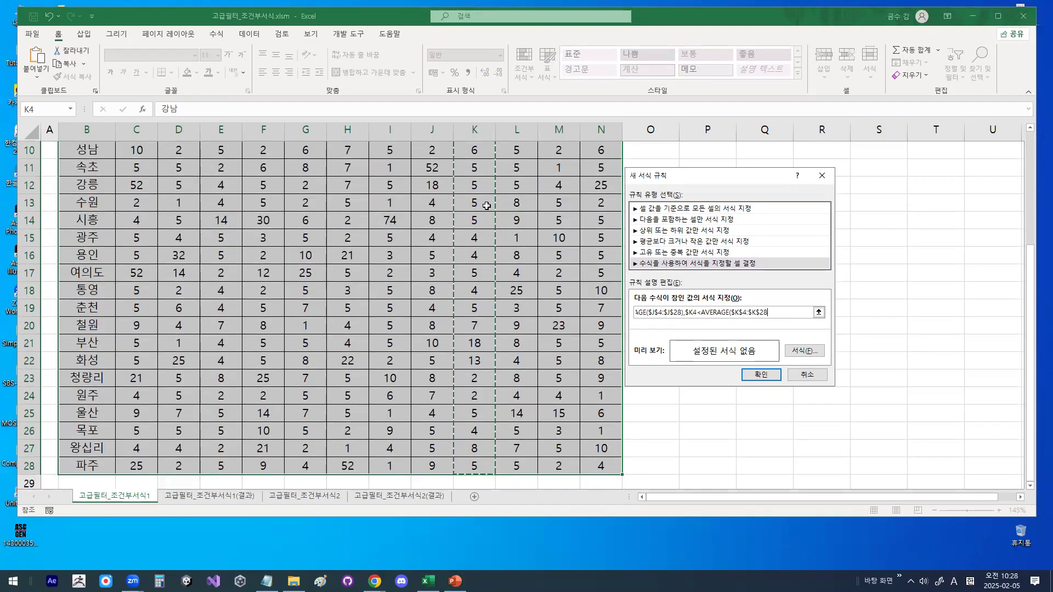
{"action": "key", "text": "ctrl+1"}
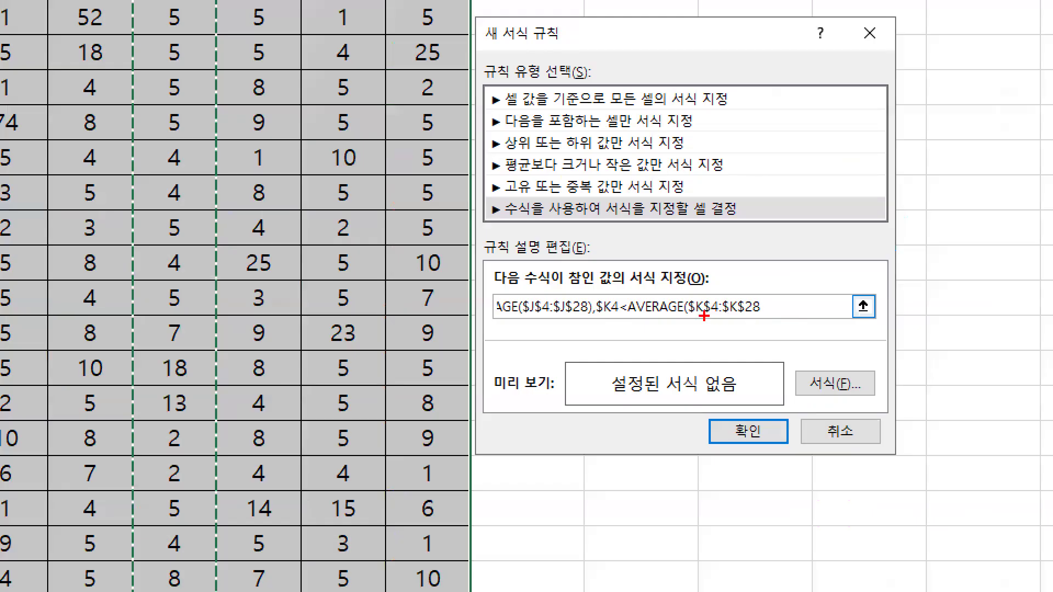
{"action": "left_click_drag", "start_coordinate": [697, 315], "coordinate": [756, 317]}
{"action": "left_click_drag", "start_coordinate": [711, 284], "coordinate": [755, 240]}
{"action": "key", "text": "Escape"}
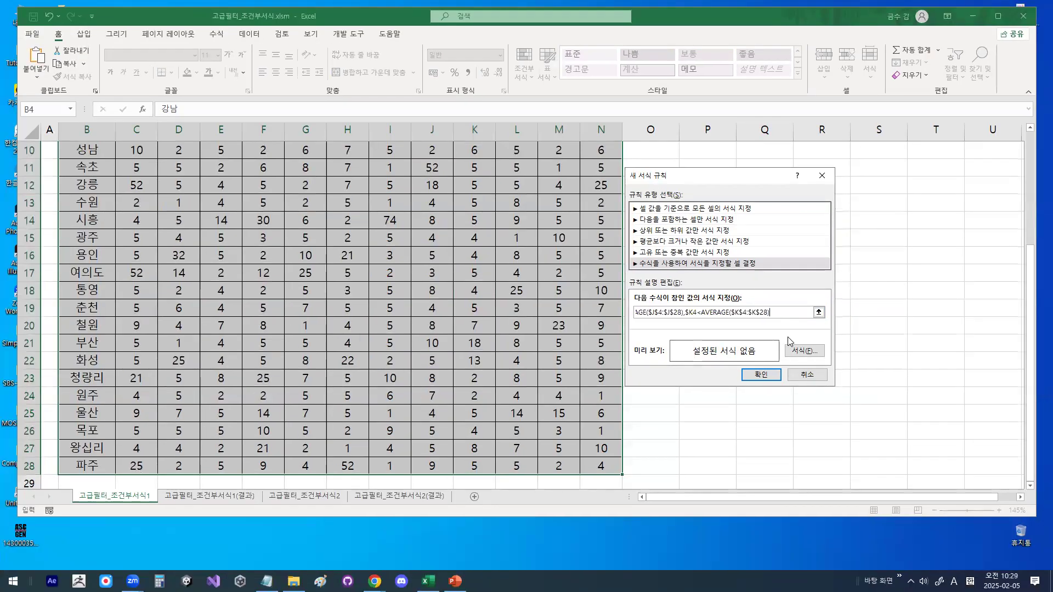
Close the AVERAGE and AND functions with two closing parentheses, briefly marking them in red.
{"action": "key", "text": "ctrl+1"}
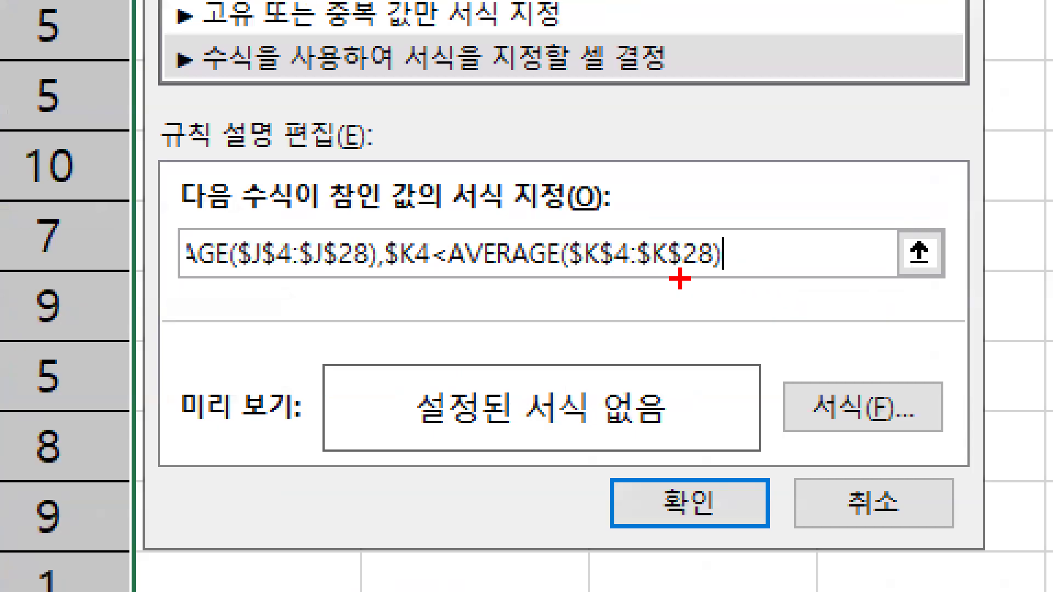
{"action": "left_click_drag", "start_coordinate": [712, 231], "coordinate": [719, 288]}
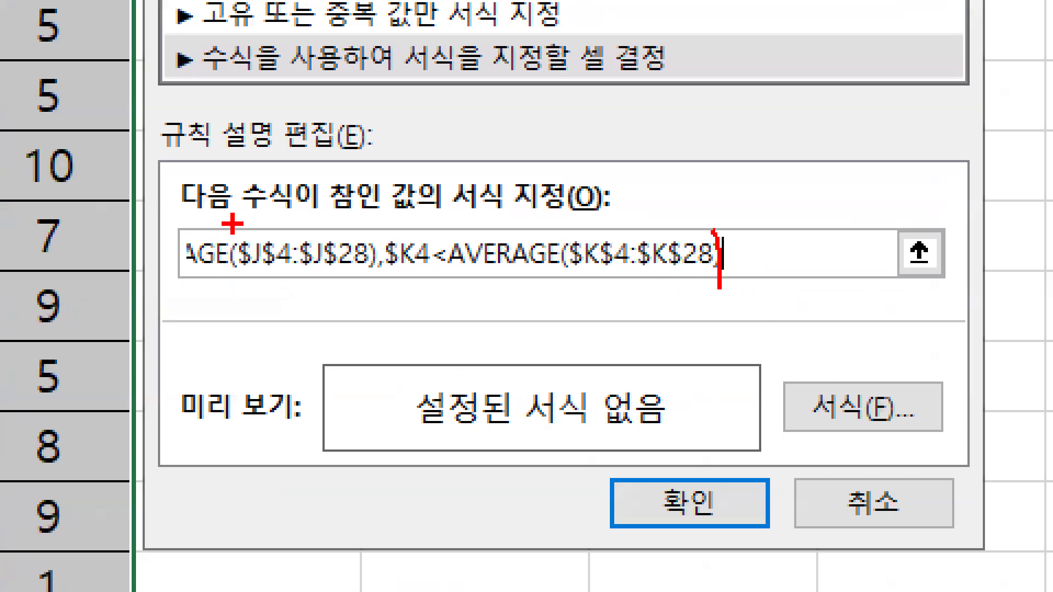
{"action": "key", "text": "Escape"}
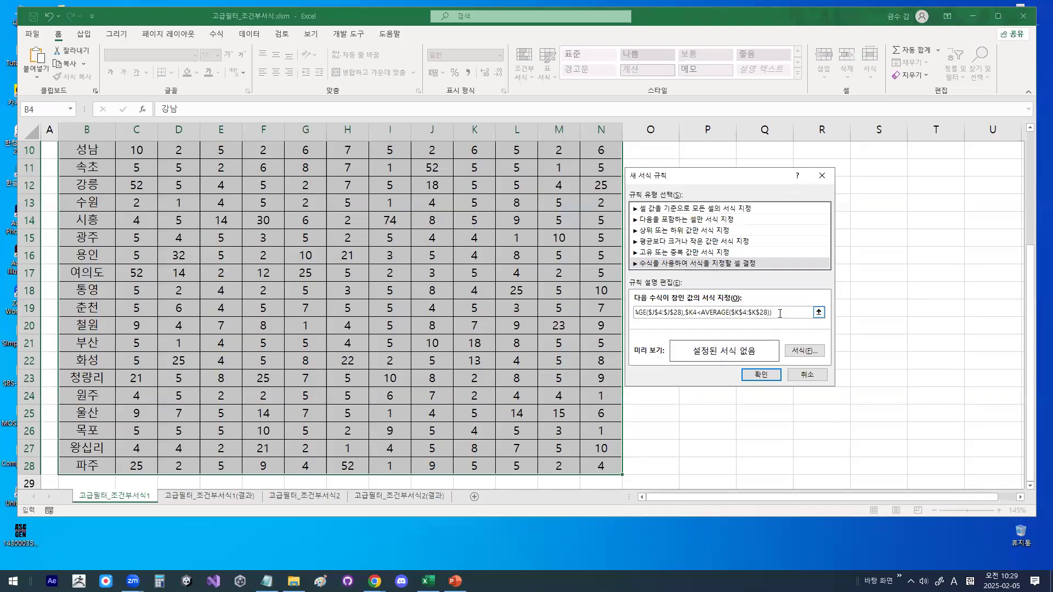
{"action": "key", "text": "ctrl+1"}
{"action": "mouse_move", "coordinate": [779, 314]}
{"action": "left_mouse_down"}
{"action": "mouse_move", "coordinate": [762, 306]}
{"action": "mouse_move", "coordinate": [773, 305]}
{"action": "left_mouse_up"}
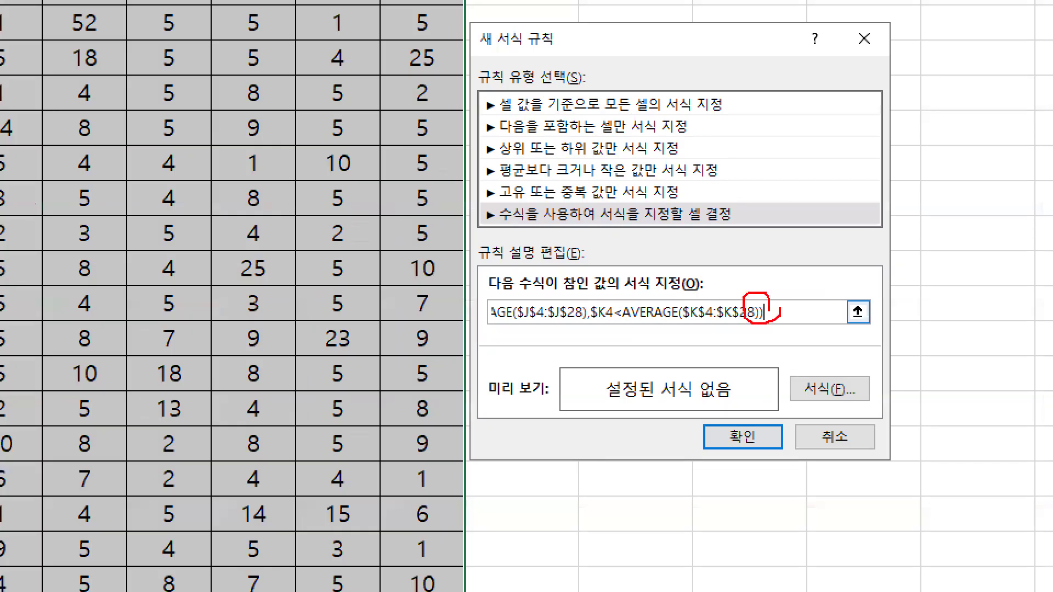
{"action": "key", "text": "Escape"}
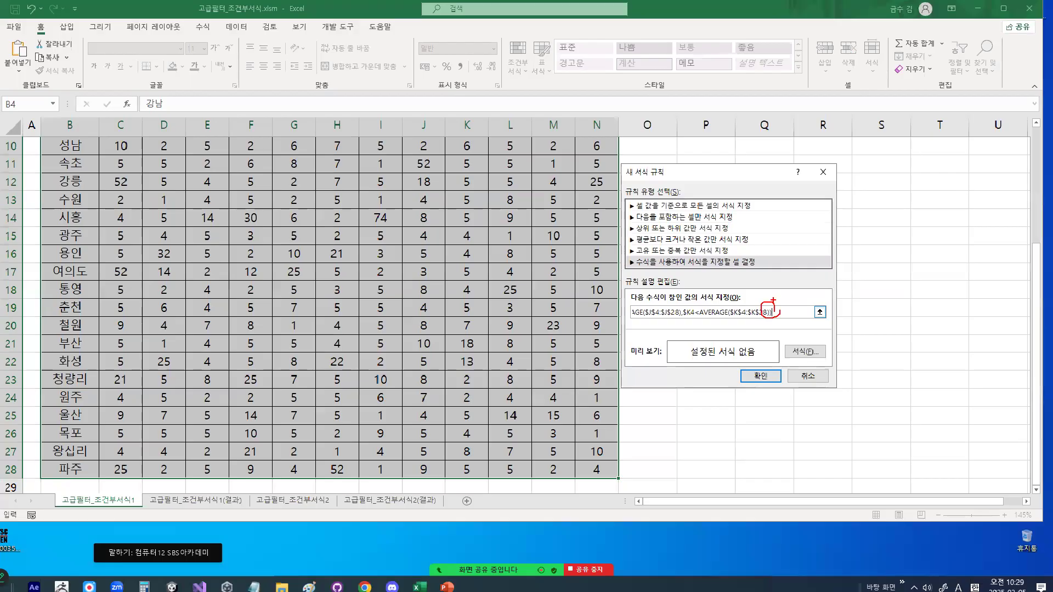
Bring up the class notes and examine the finished AND formula note with its $J4 and $K4 references.
{"action": "key", "text": "alt+Tab"}
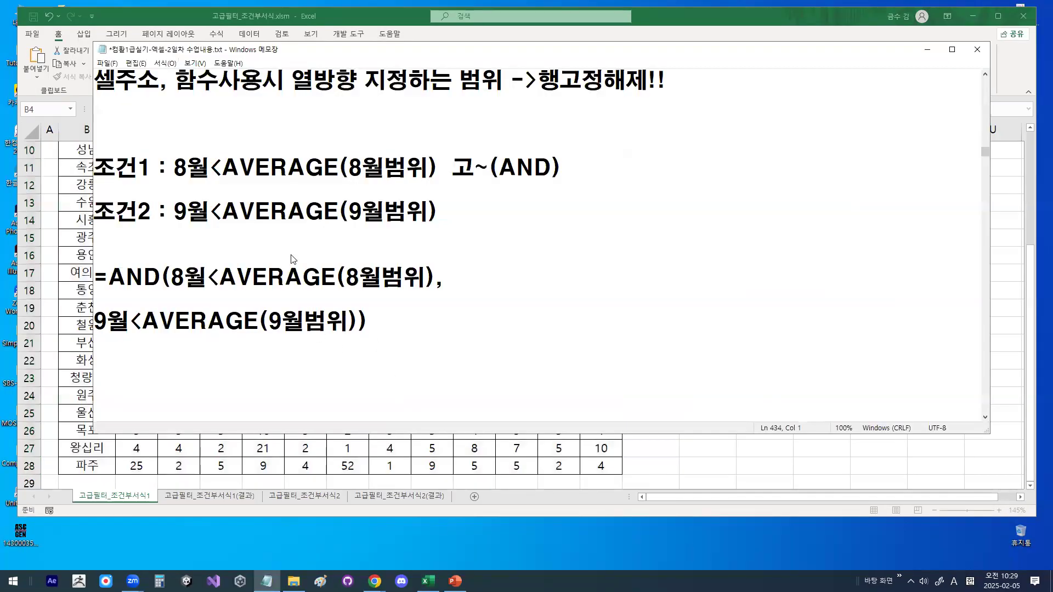
{"action": "key", "text": "Down"}
{"action": "key", "text": "Down"}
{"action": "key", "text": "Down"}
{"action": "key", "text": "Down"}
{"action": "key", "text": "Down"}
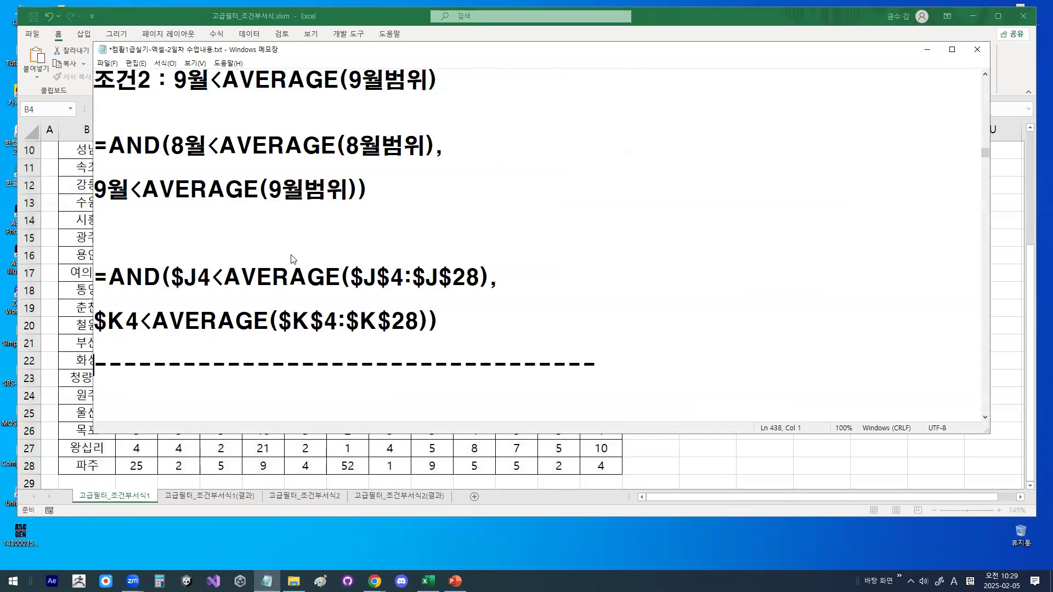
{"action": "key", "text": "Down"}
{"action": "key", "text": "Down"}
{"action": "key", "text": "Down"}
{"action": "key", "text": "Down"}
{"action": "key", "text": "Down"}
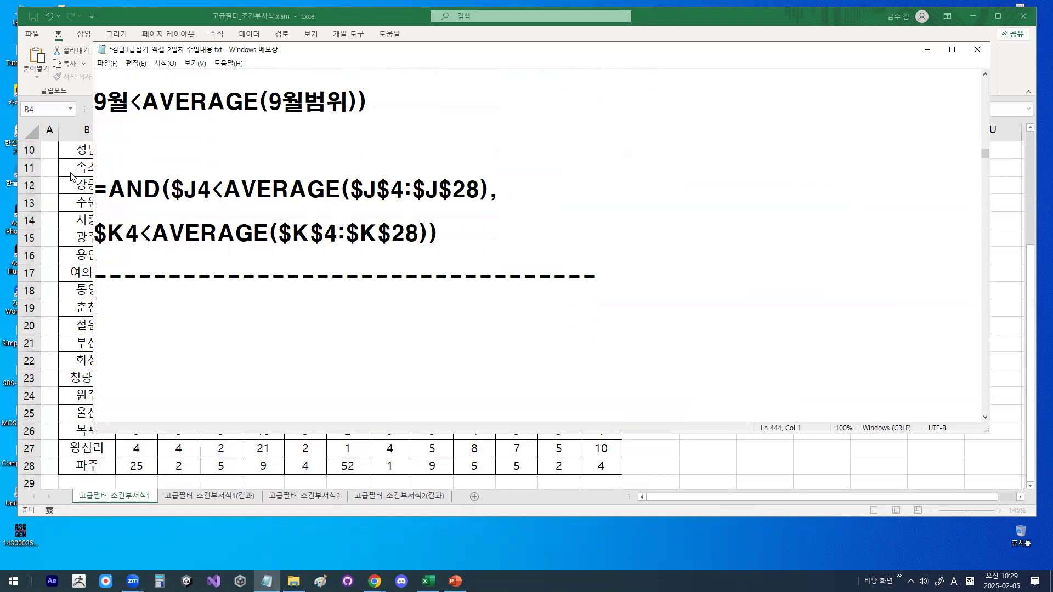
Underline both comparisons and circle their < signs in the =AND($J4<AVERAGE($J$4:$J$28), note in red, and clear the markings.
{"action": "key", "text": "ctrl+2"}
{"action": "left_click_drag", "start_coordinate": [168, 200], "coordinate": [473, 201]}
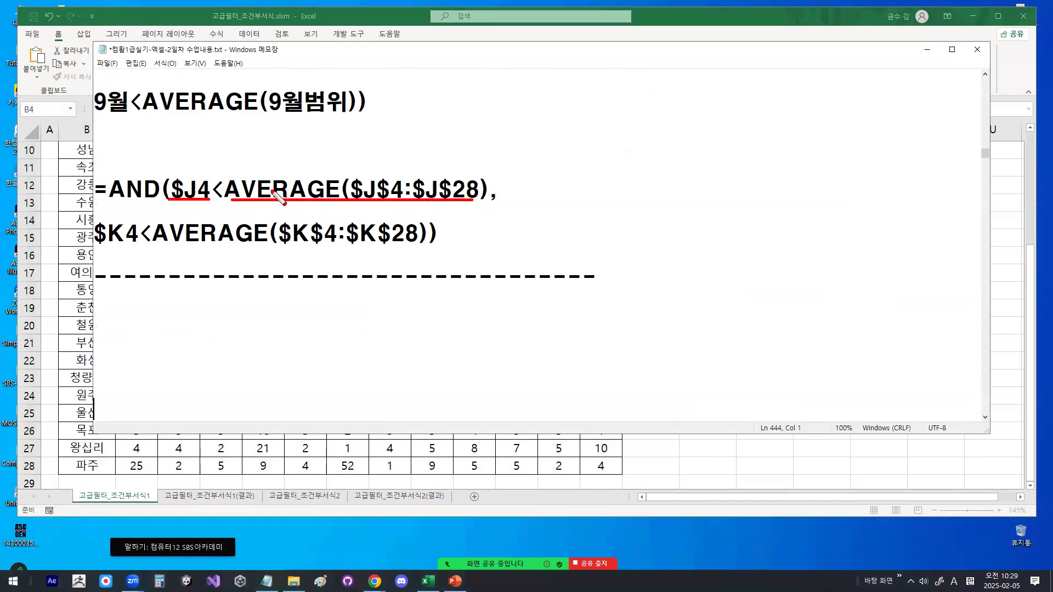
{"action": "mouse_move", "coordinate": [224, 194]}
{"action": "left_mouse_down"}
{"action": "mouse_move", "coordinate": [210, 198]}
{"action": "mouse_move", "coordinate": [231, 192]}
{"action": "left_mouse_up"}
{"action": "left_click_drag", "start_coordinate": [95, 247], "coordinate": [430, 245]}
{"action": "mouse_move", "coordinate": [166, 247]}
{"action": "left_mouse_down"}
{"action": "mouse_move", "coordinate": [132, 242]}
{"action": "mouse_move", "coordinate": [162, 246]}
{"action": "left_mouse_up"}
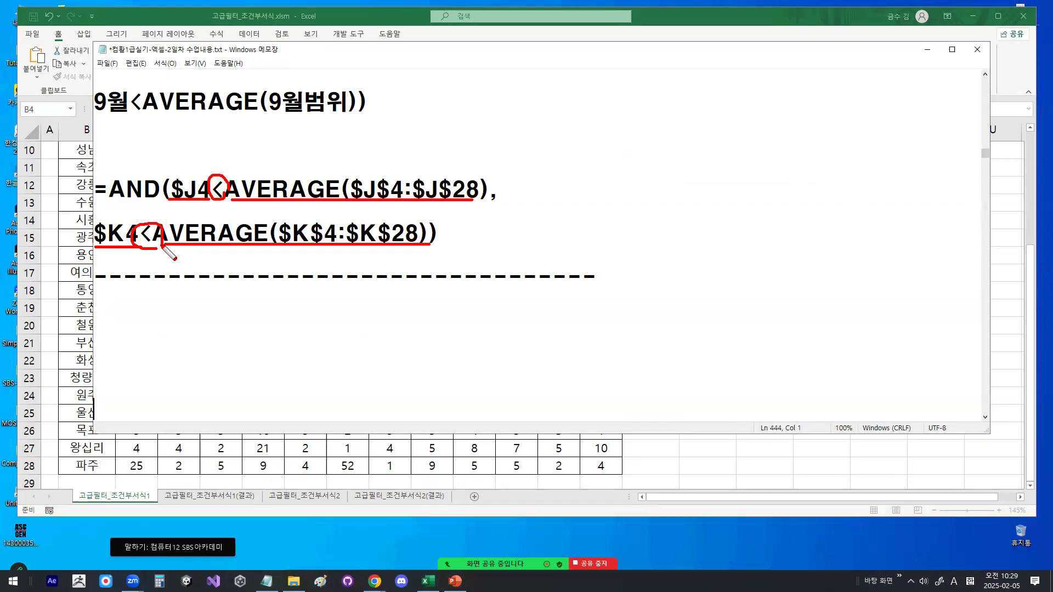
{"action": "key", "text": "Escape"}
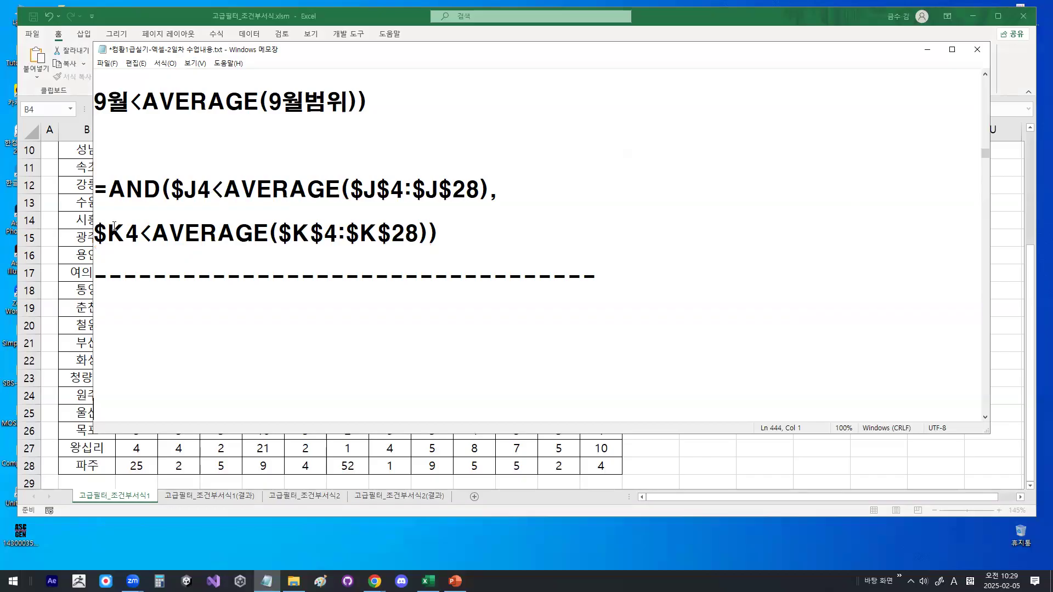
Return to the new rule in Excel, open its cell format settings and set the font style to 굵게.
{"action": "left_click", "coordinate": [927, 50]}
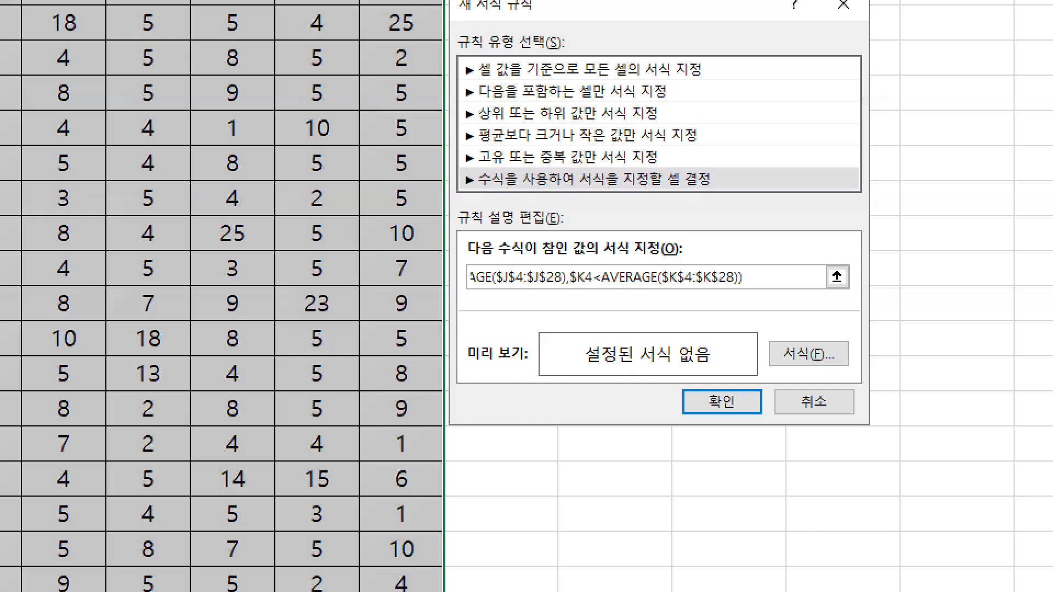
{"action": "mouse_move", "coordinate": [838, 337]}
{"action": "left_mouse_down"}
{"action": "mouse_move", "coordinate": [850, 359]}
{"action": "mouse_move", "coordinate": [806, 324]}
{"action": "mouse_move", "coordinate": [848, 354]}
{"action": "left_mouse_up"}
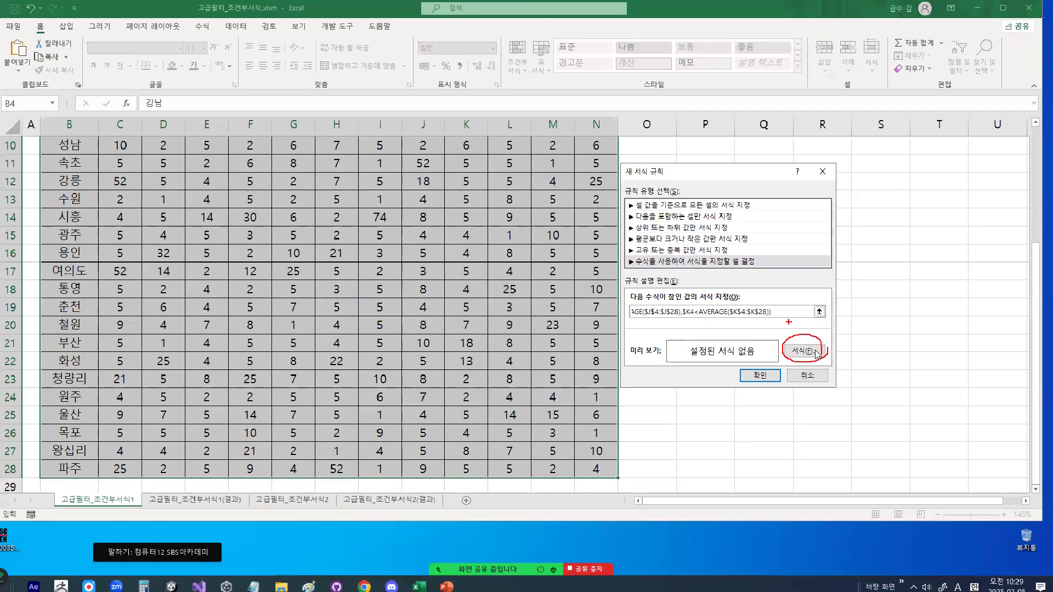
{"action": "key", "text": "Escape"}
{"action": "left_click", "coordinate": [806, 351]}
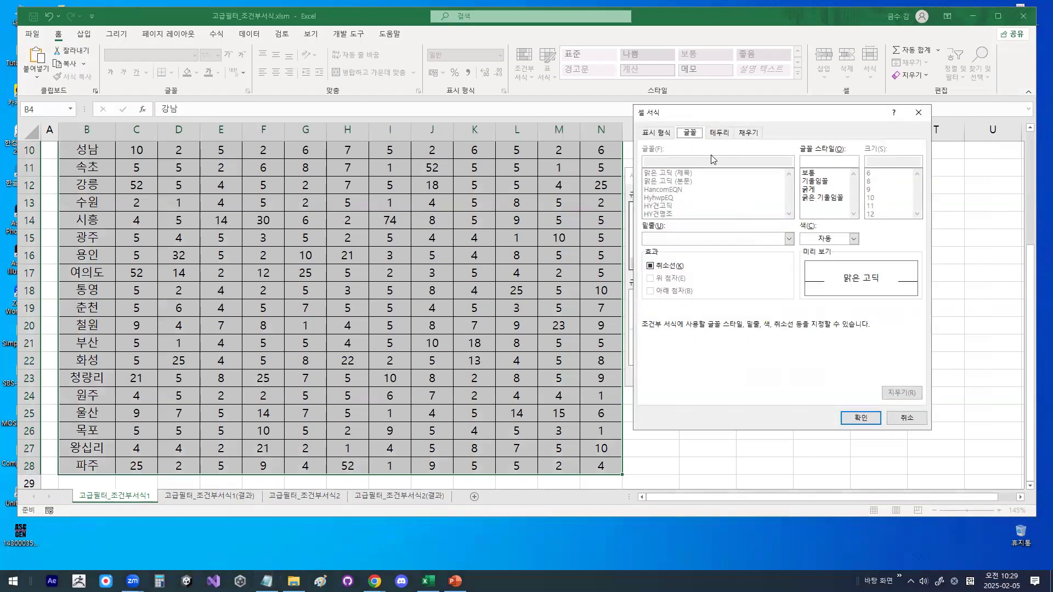
{"action": "left_click_drag", "start_coordinate": [722, 112], "coordinate": [514, 103]}
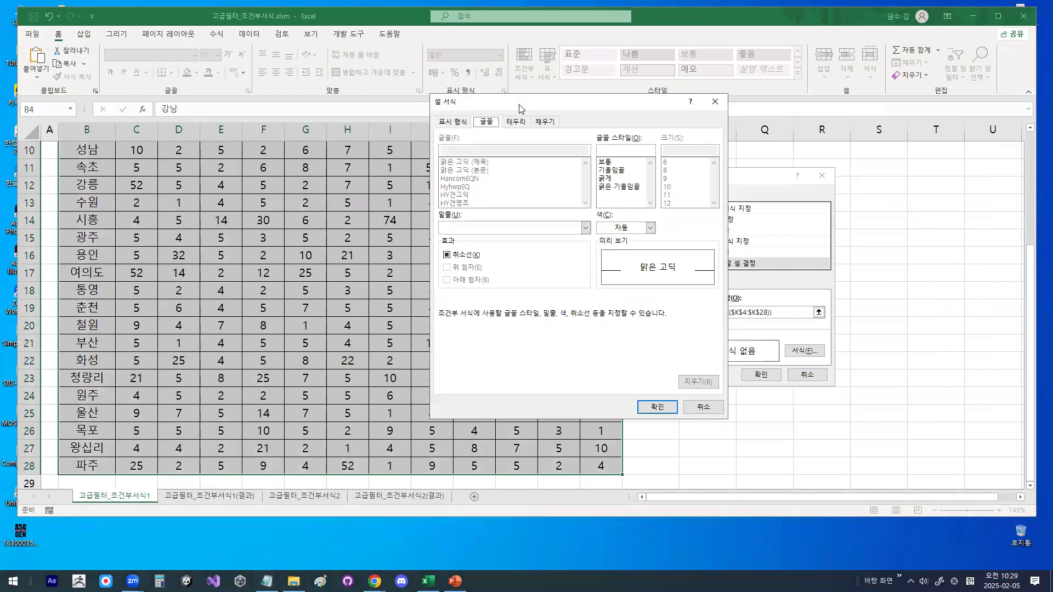
{"action": "left_click", "coordinate": [606, 179]}
{"action": "mouse_move", "coordinate": [613, 183]}
{"action": "left_mouse_down"}
{"action": "mouse_move", "coordinate": [596, 178]}
{"action": "mouse_move", "coordinate": [617, 171]}
{"action": "left_mouse_up"}
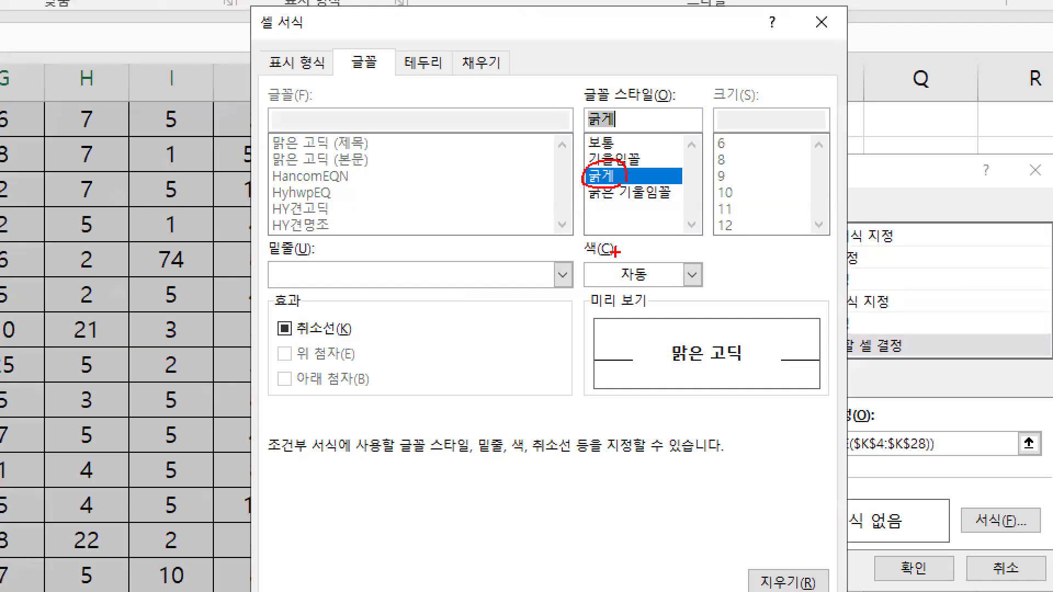
Set the rule's font color to standard red and confirm both the cell format and the new conditional formatting rule.
{"action": "left_click_drag", "start_coordinate": [616, 253], "coordinate": [613, 246]}
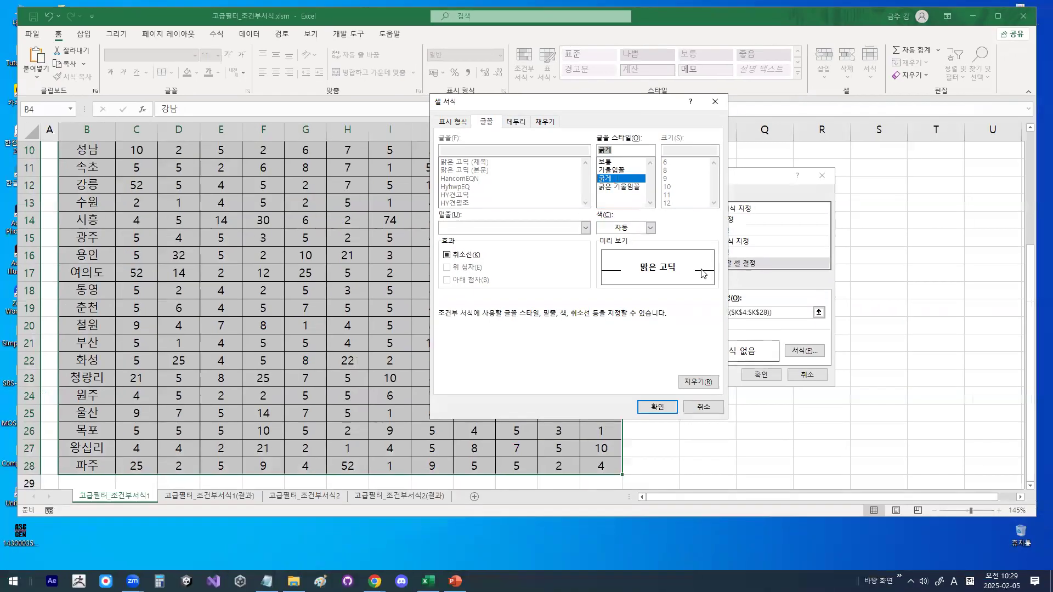
{"action": "left_click", "coordinate": [692, 274]}
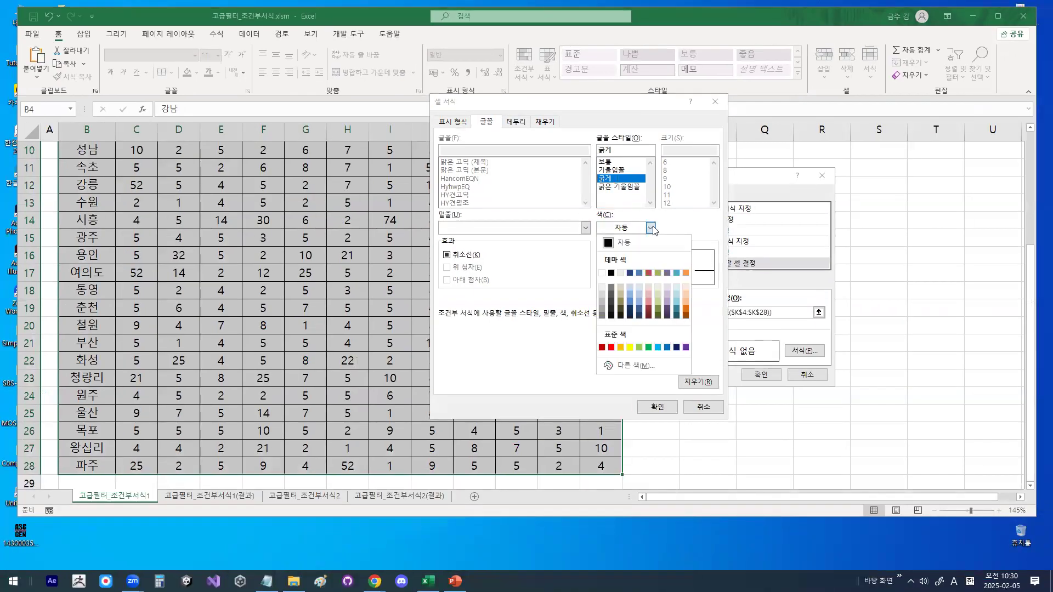
{"action": "left_click", "coordinate": [611, 347]}
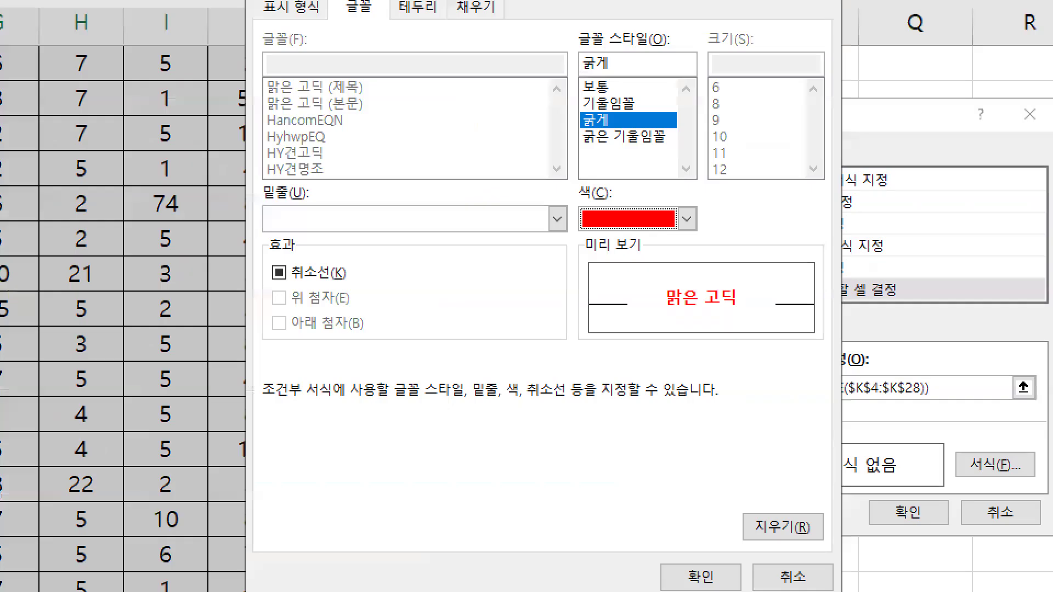
{"action": "mouse_move", "coordinate": [654, 231]}
{"action": "left_mouse_down"}
{"action": "mouse_move", "coordinate": [640, 203]}
{"action": "mouse_move", "coordinate": [643, 222]}
{"action": "left_mouse_up"}
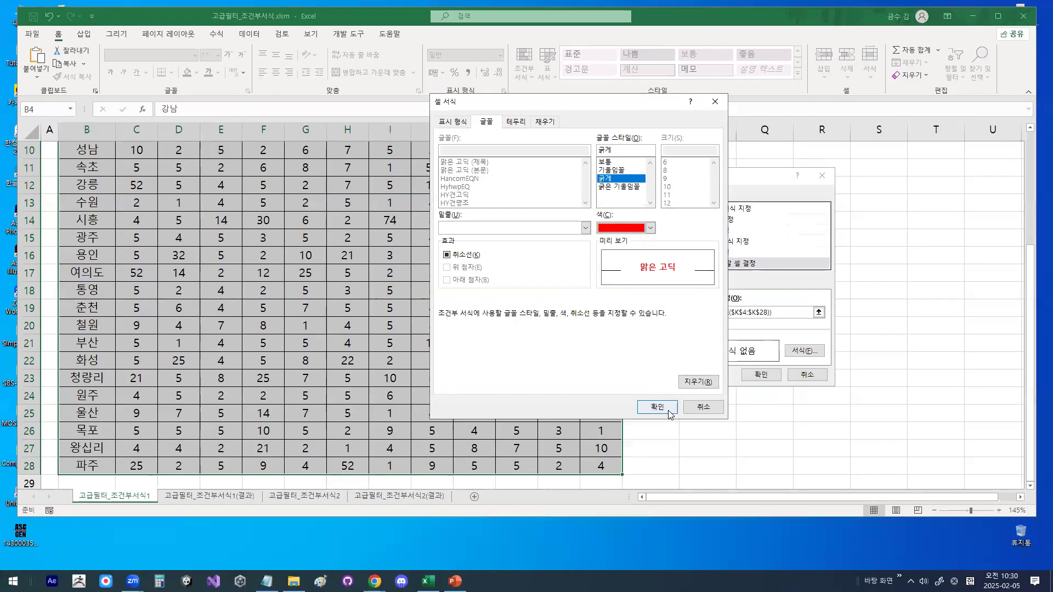
{"action": "left_click", "coordinate": [700, 577]}
{"action": "left_click", "coordinate": [761, 375]}
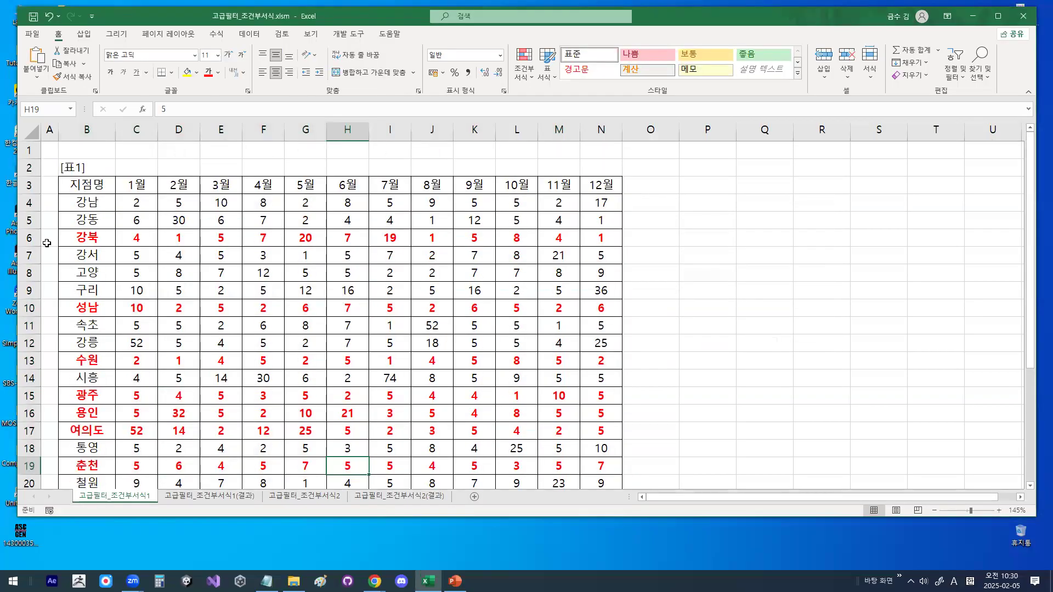
Select the bold red branch rows between rows 6 and 26 in turn to examine which branches the rule formats.
{"action": "left_click", "coordinate": [31, 237]}
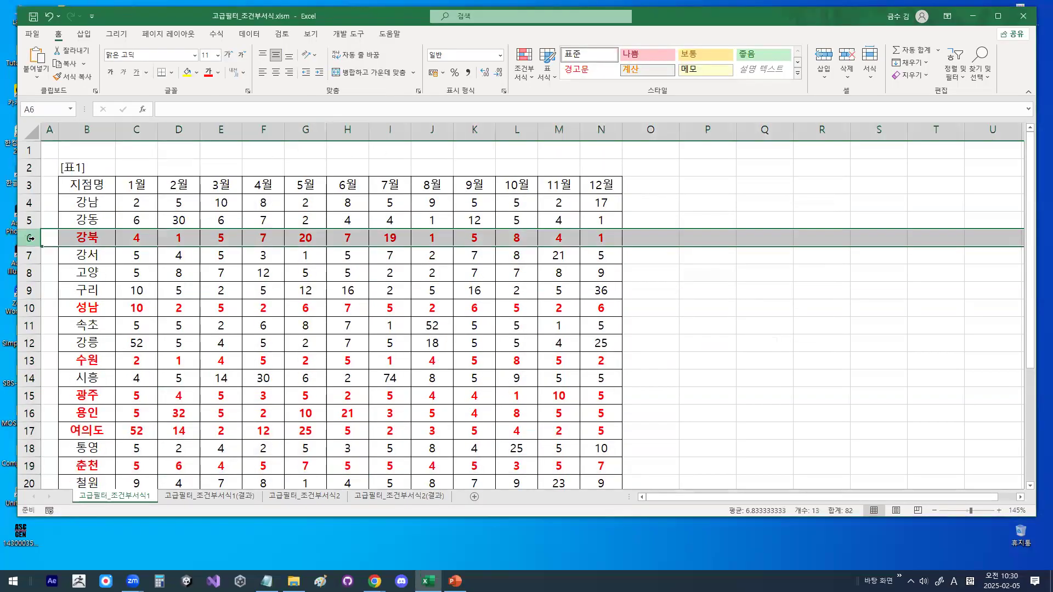
{"action": "left_click", "coordinate": [30, 307]}
{"action": "scroll", "coordinate": [31, 307], "scroll_direction": "down", "scroll_amount": 1}
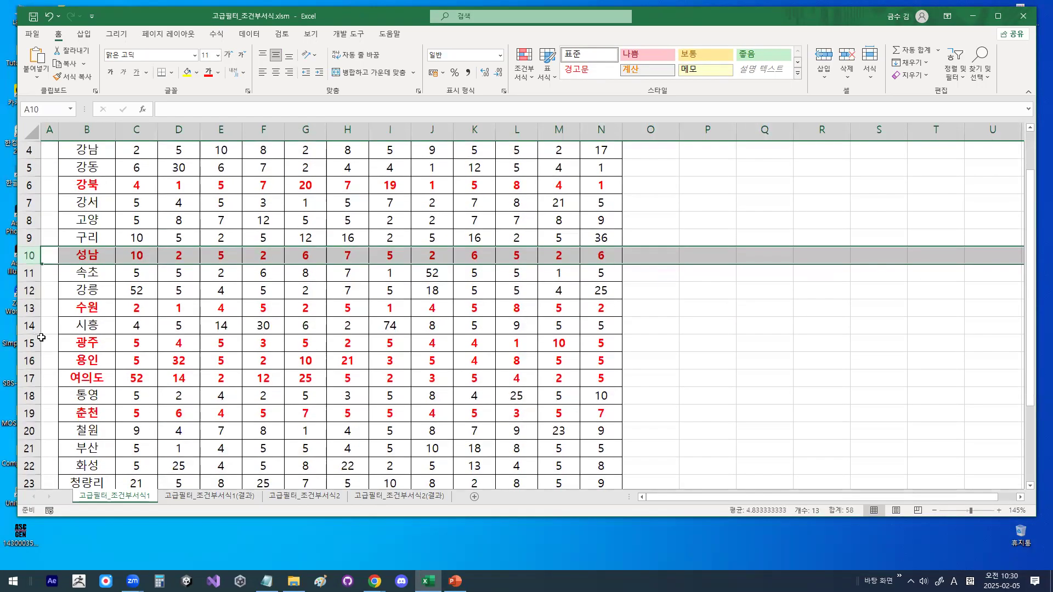
{"action": "left_click", "coordinate": [31, 307]}
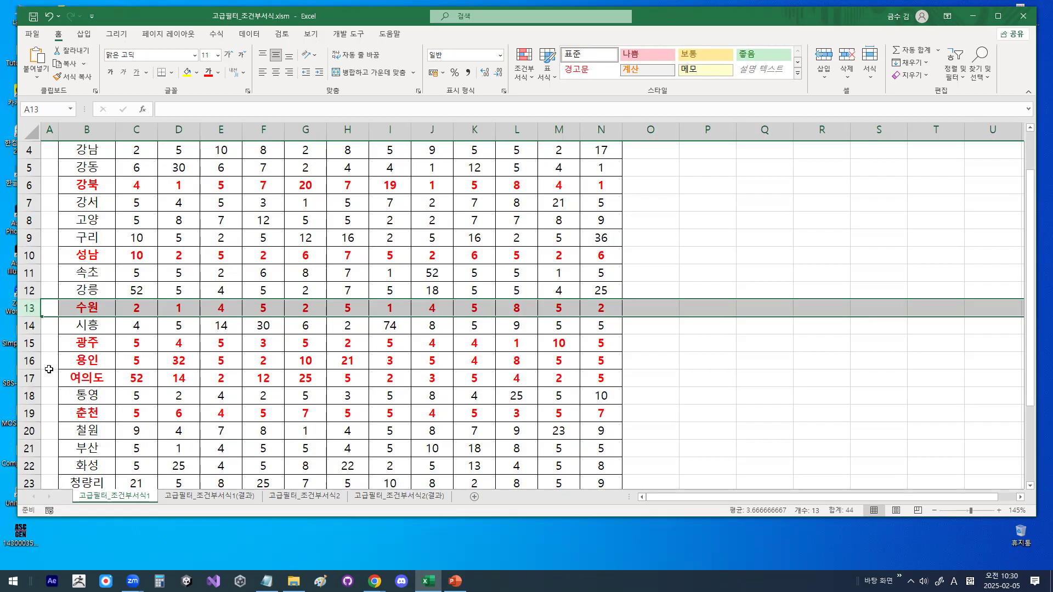
{"action": "left_click", "coordinate": [34, 347]}
{"action": "left_click", "coordinate": [35, 362]}
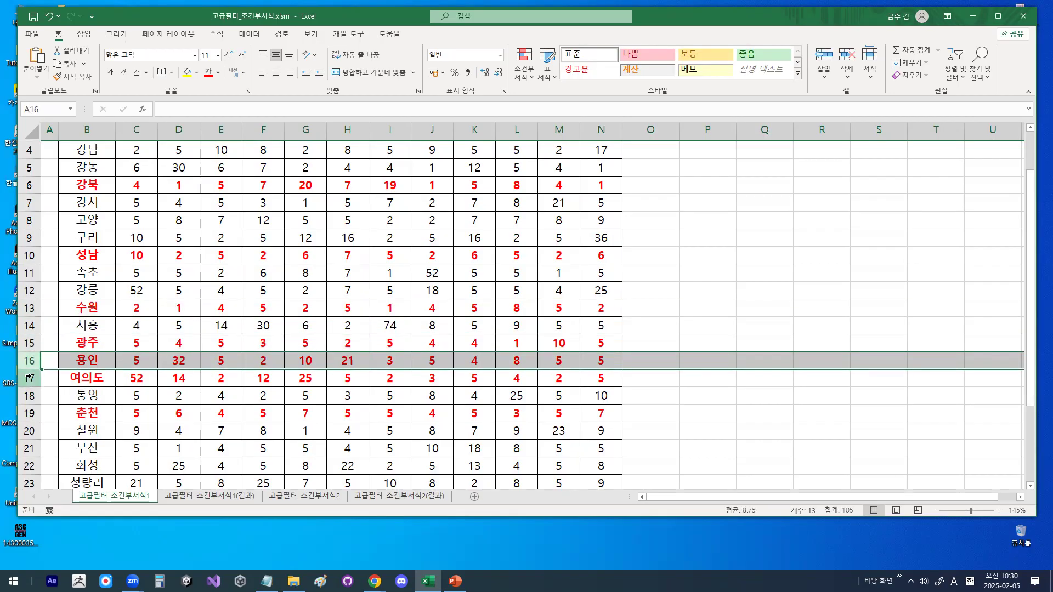
{"action": "left_click", "coordinate": [30, 378]}
{"action": "scroll", "coordinate": [29, 378], "scroll_direction": "down", "scroll_amount": 1}
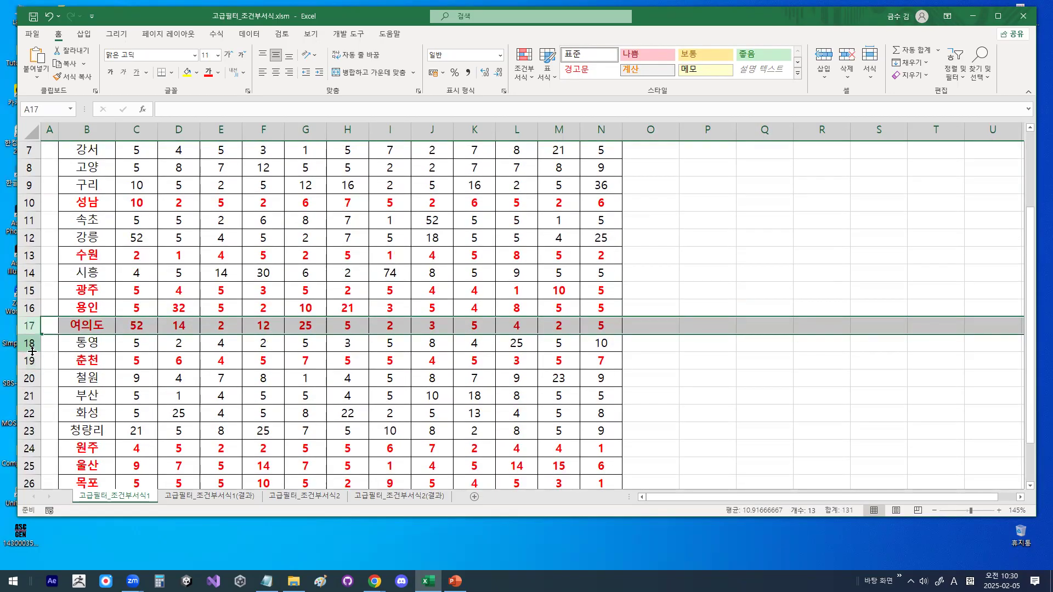
{"action": "left_click", "coordinate": [29, 348]}
{"action": "scroll", "coordinate": [30, 361], "scroll_direction": "down", "scroll_amount": 1}
{"action": "left_click", "coordinate": [30, 360]}
{"action": "left_click", "coordinate": [29, 395]}
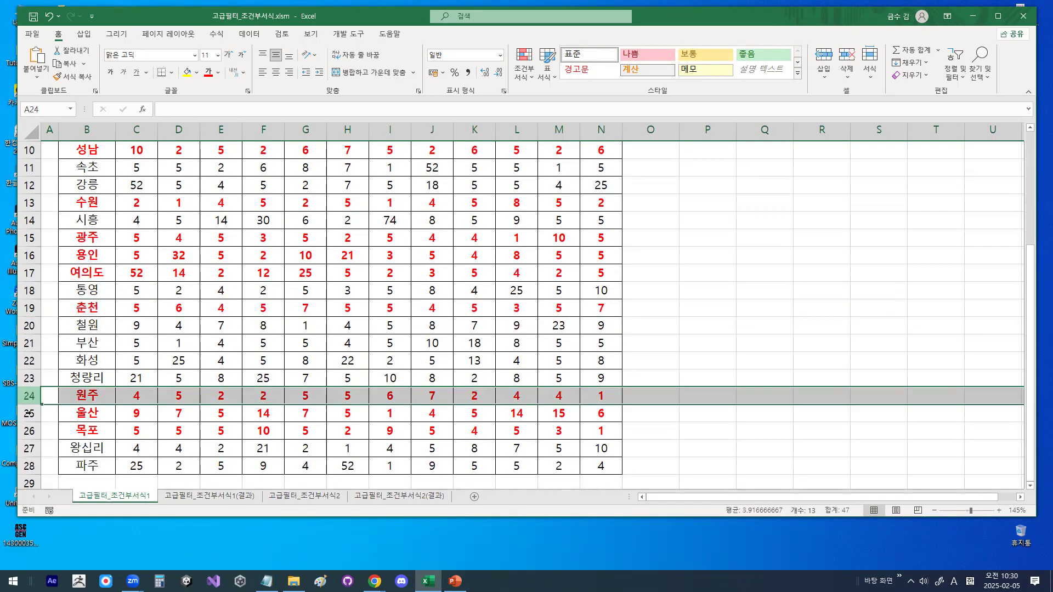
{"action": "left_click", "coordinate": [30, 413]}
{"action": "left_click", "coordinate": [29, 431]}
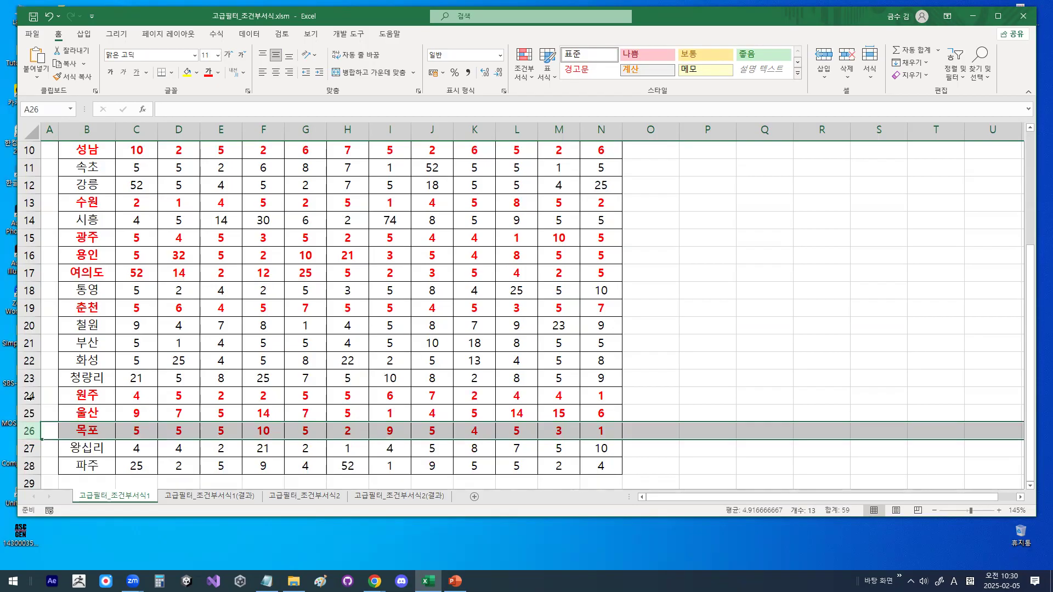
Compare with the 고급필터_조건부서식1(결과) sheet, circle 조건 in both sheet names in red, clear the marks and briefly check the class notes.
{"action": "left_click", "coordinate": [235, 497]}
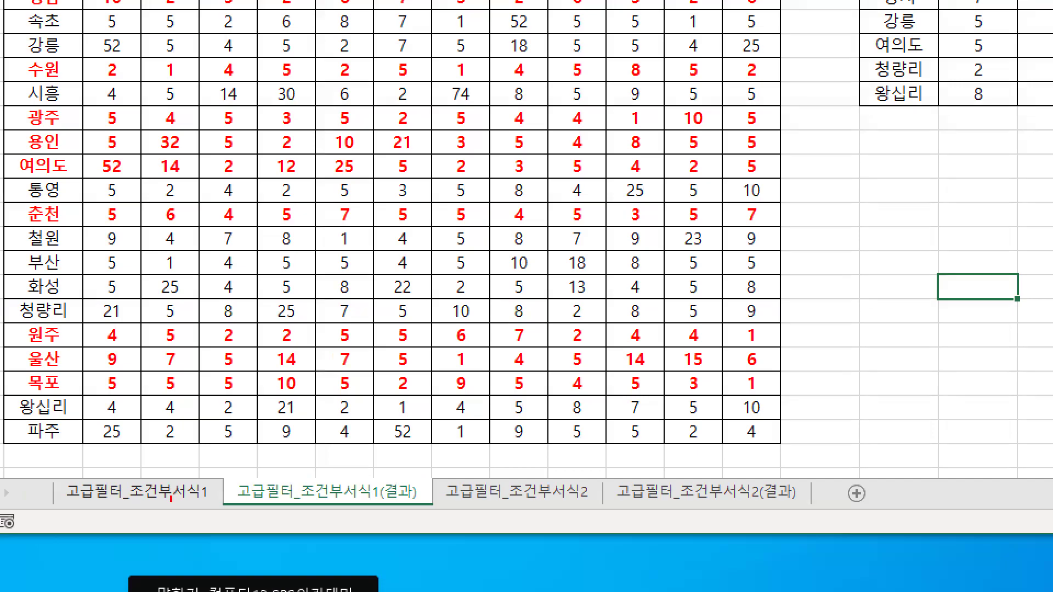
{"action": "left_click_drag", "start_coordinate": [171, 499], "coordinate": [170, 499]}
{"action": "left_click_drag", "start_coordinate": [339, 498], "coordinate": [336, 489]}
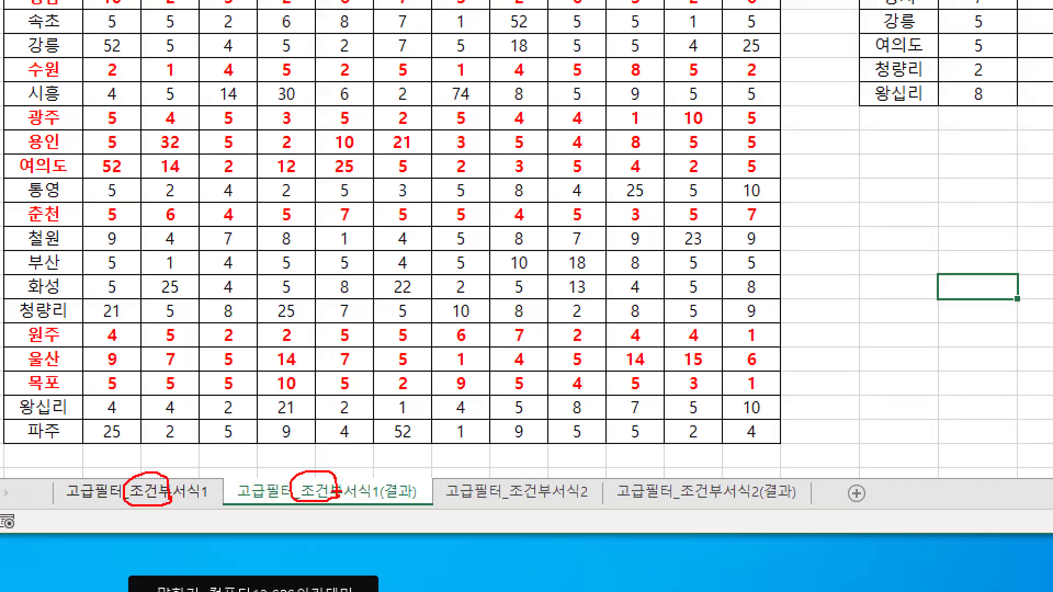
{"action": "key", "text": "Escape"}
{"action": "left_click", "coordinate": [268, 581]}
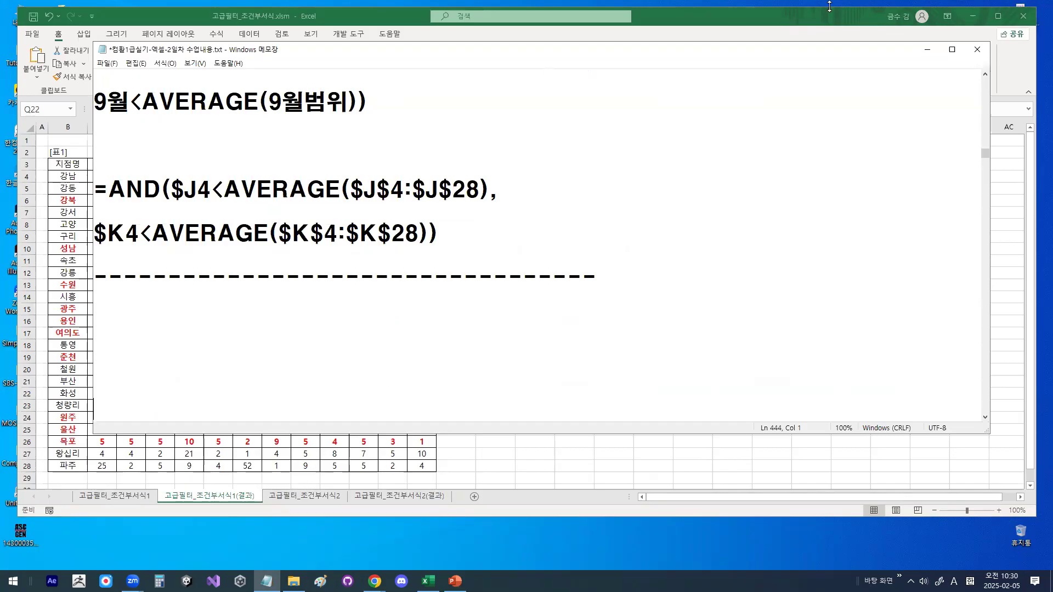
{"action": "left_click", "coordinate": [928, 49]}
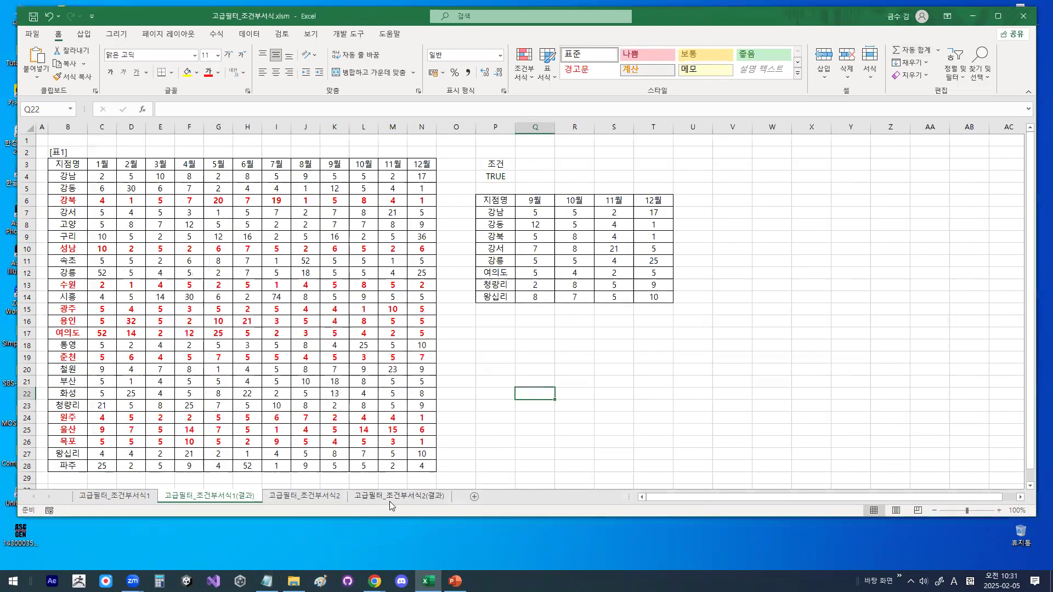
Open the 고급필터_조건부서식2 sheet, briefly circle its name in red, and select cell C4 in its sales table.
{"action": "left_click", "coordinate": [392, 498]}
{"action": "left_click", "coordinate": [306, 498]}
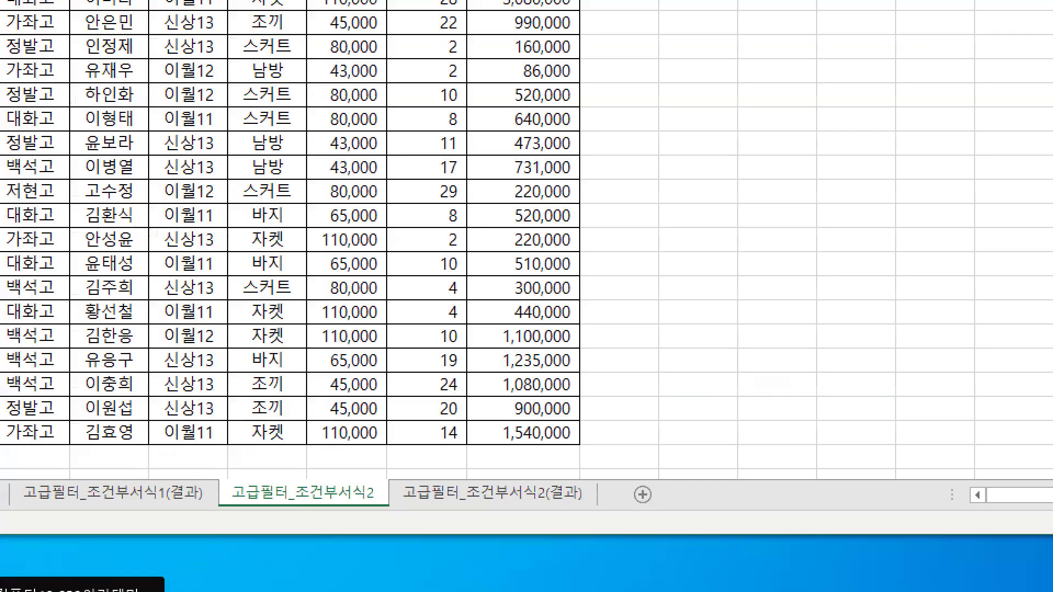
{"action": "mouse_move", "coordinate": [374, 500]}
{"action": "left_mouse_down"}
{"action": "mouse_move", "coordinate": [247, 470]}
{"action": "mouse_move", "coordinate": [378, 496]}
{"action": "left_mouse_up"}
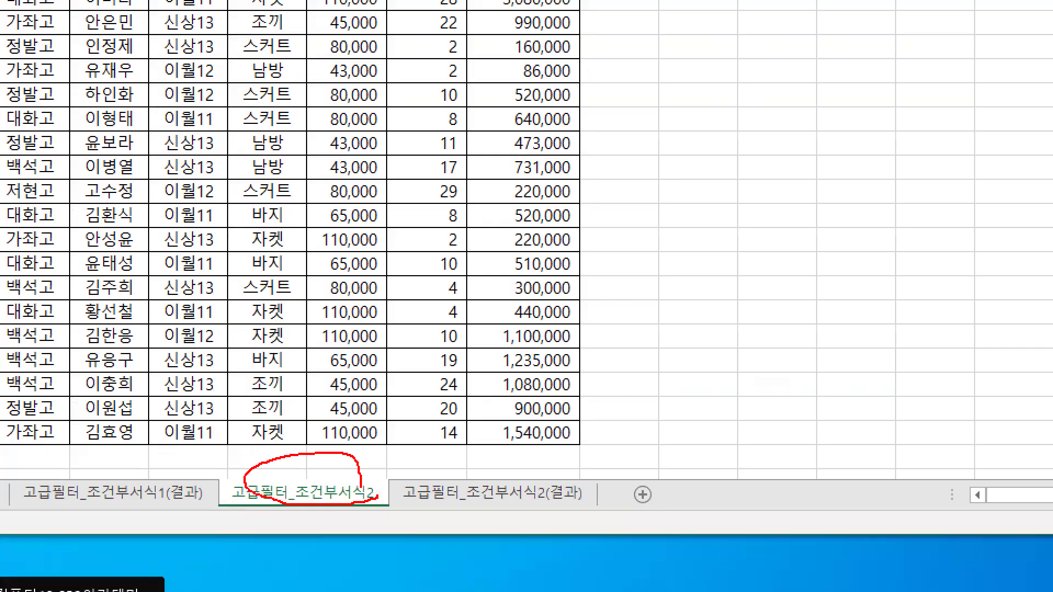
{"action": "key", "text": "Escape"}
{"action": "scroll", "coordinate": [260, 265], "scroll_direction": "up", "scroll_amount": 7}
{"action": "scroll", "coordinate": [258, 265], "scroll_direction": "up", "scroll_amount": 3}
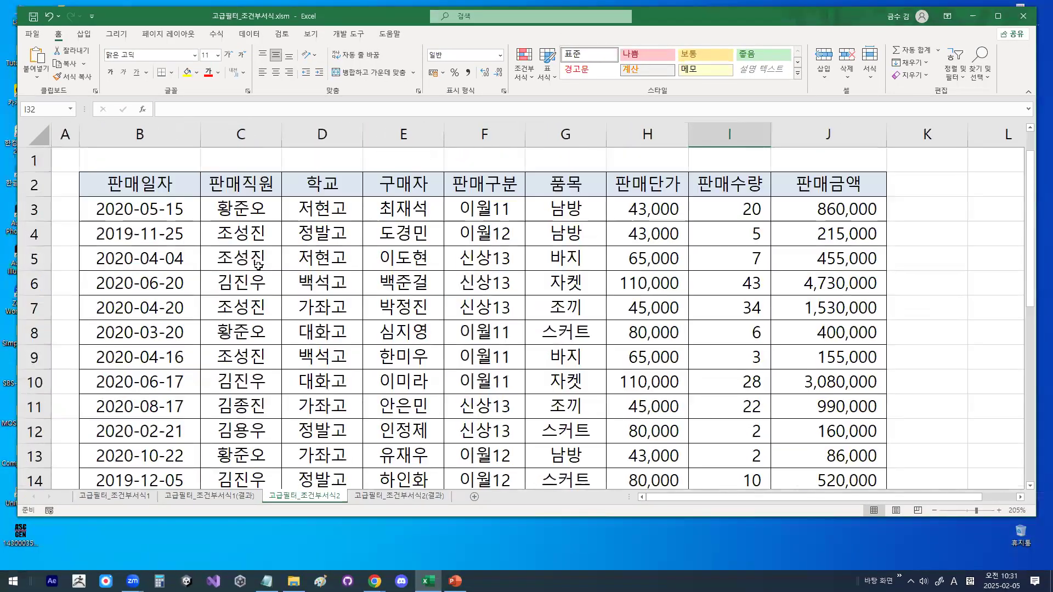
{"action": "left_click", "coordinate": [266, 234]}
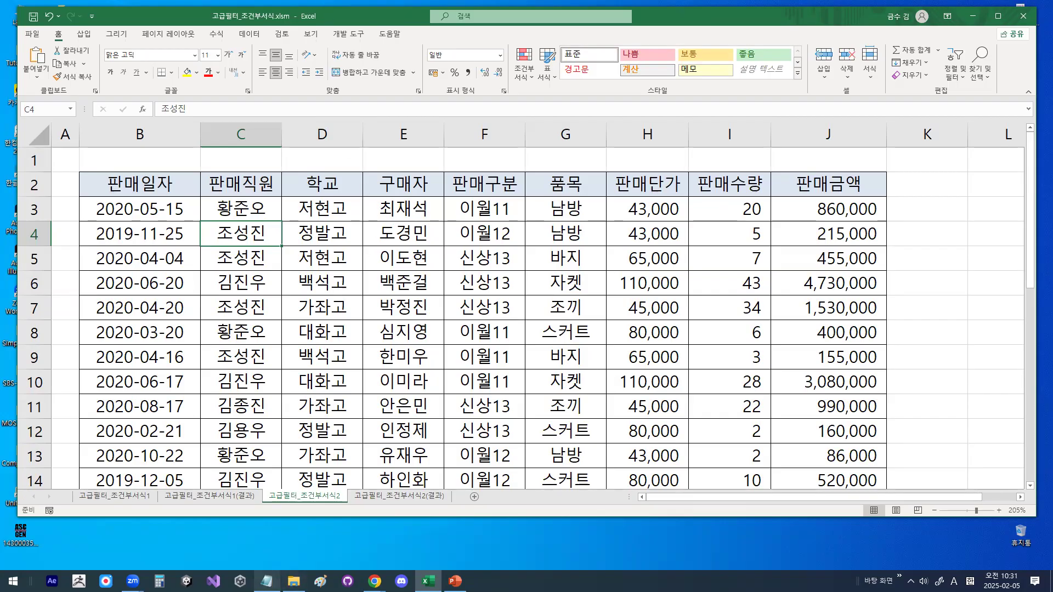
Bring up the class notes and delete surplus blank lines between the dashed separator and the 예) 열방향으로 서식을 지정하는 문제 heading.
{"action": "left_click", "coordinate": [268, 581]}
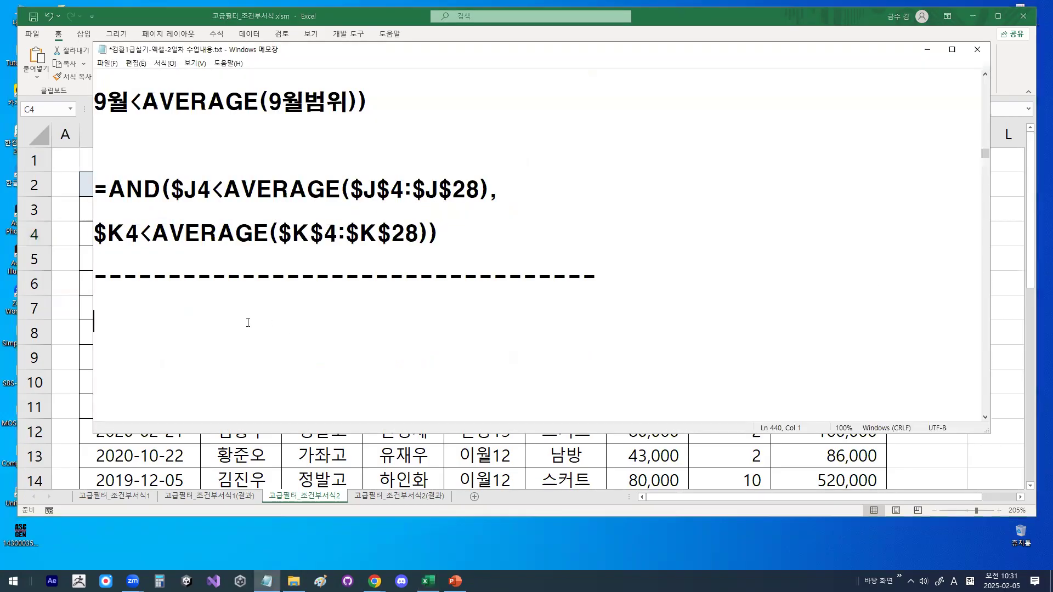
{"action": "key", "text": "Down"}
{"action": "key", "text": "Delete"}
{"action": "key", "text": "Delete"}
{"action": "key", "text": "Delete"}
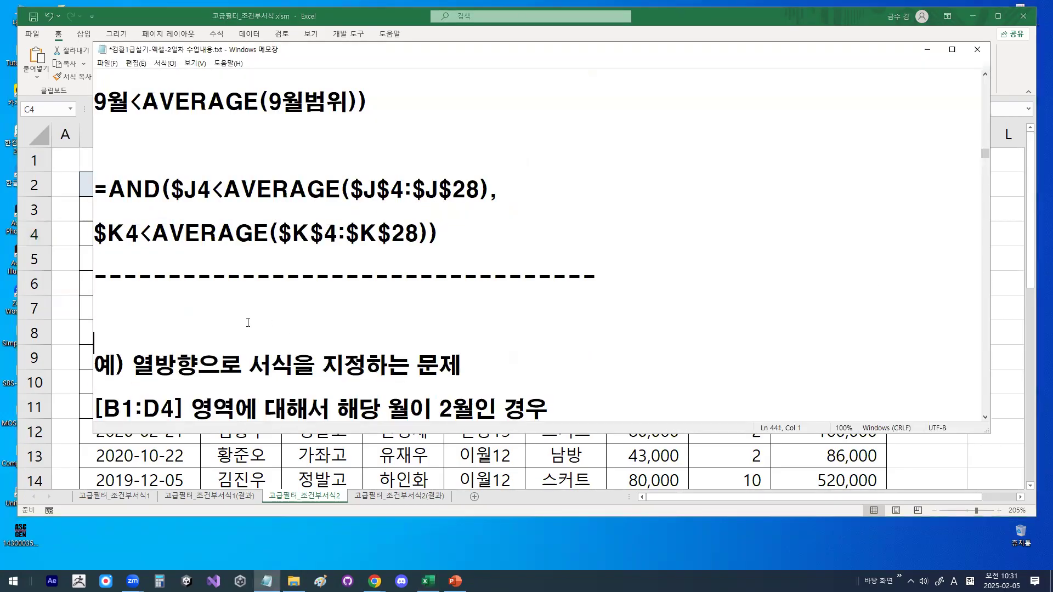
Find the 기출유형2) function summary in the notes and highlight ROW and 행번호 in the =ROW(셀주소) line.
{"action": "scroll", "coordinate": [249, 323], "scroll_direction": "down", "scroll_amount": 4}
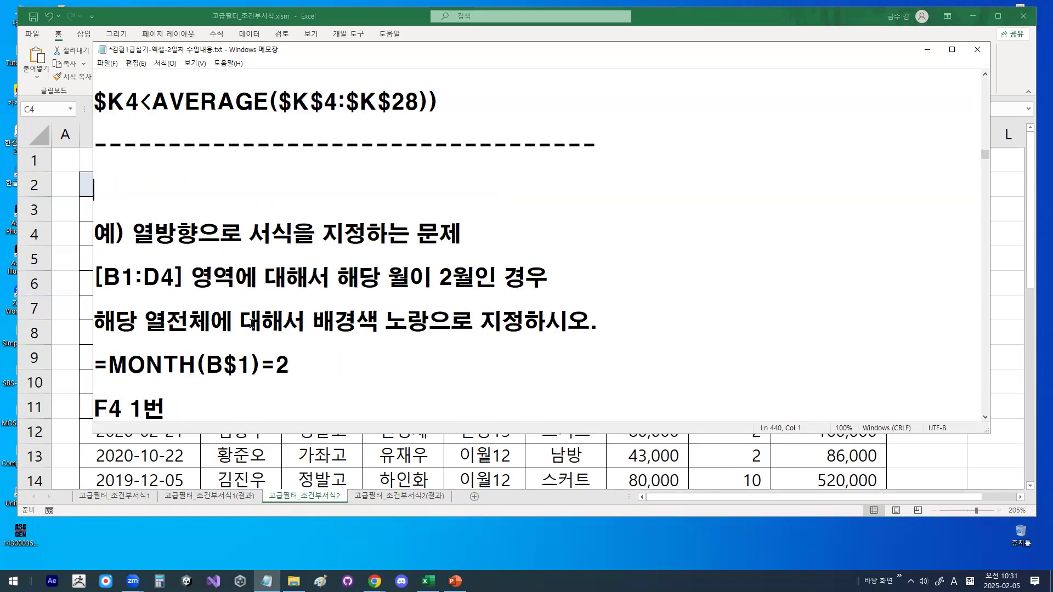
{"action": "scroll", "coordinate": [254, 324], "scroll_direction": "down", "scroll_amount": 1}
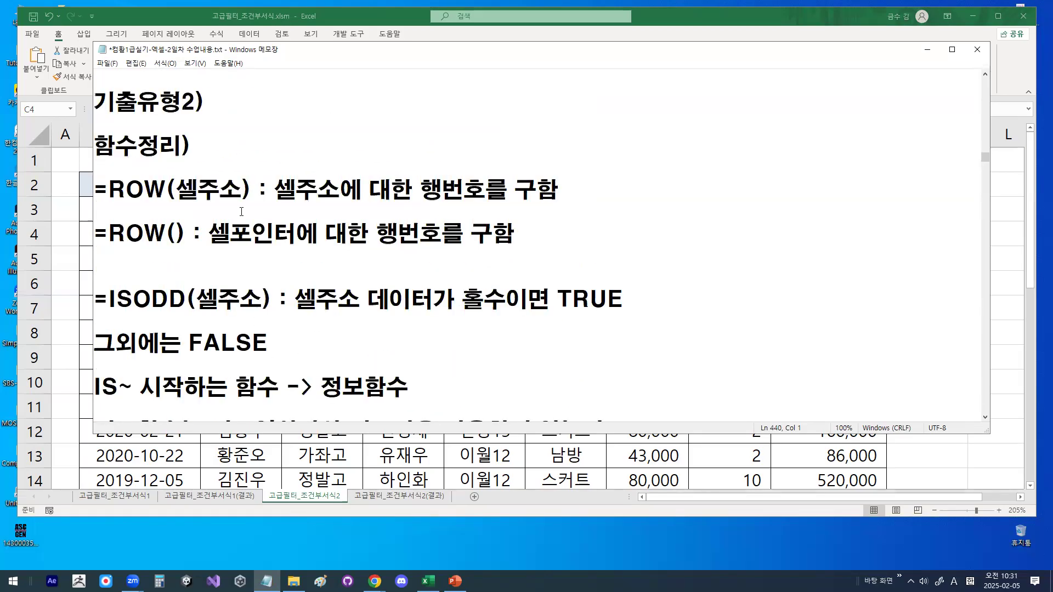
{"action": "left_click_drag", "start_coordinate": [108, 188], "coordinate": [235, 193]}
{"action": "left_click_drag", "start_coordinate": [109, 189], "coordinate": [157, 189]}
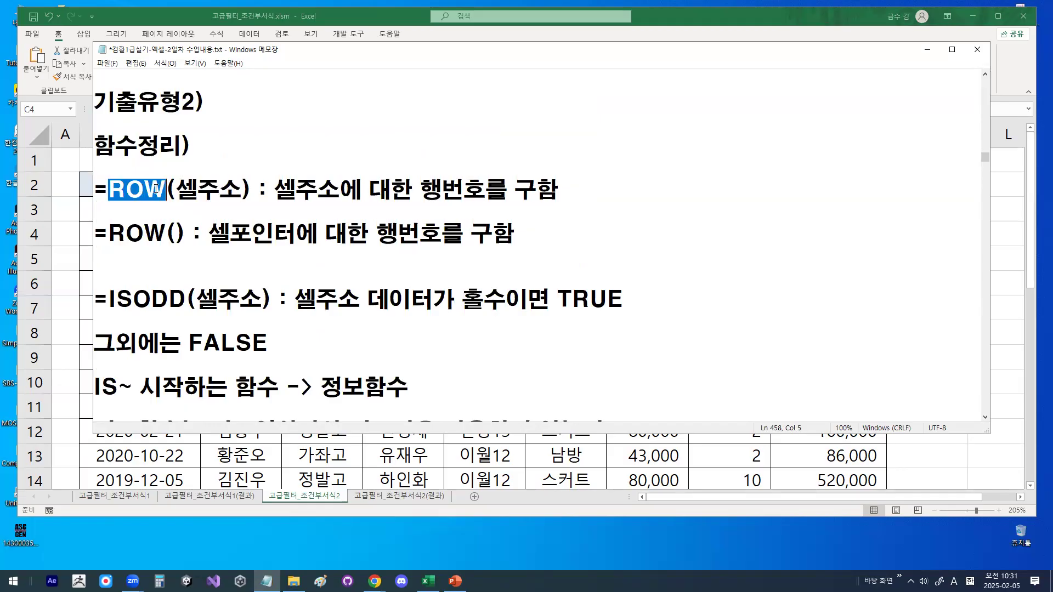
{"action": "left_click_drag", "start_coordinate": [274, 189], "coordinate": [484, 190]}
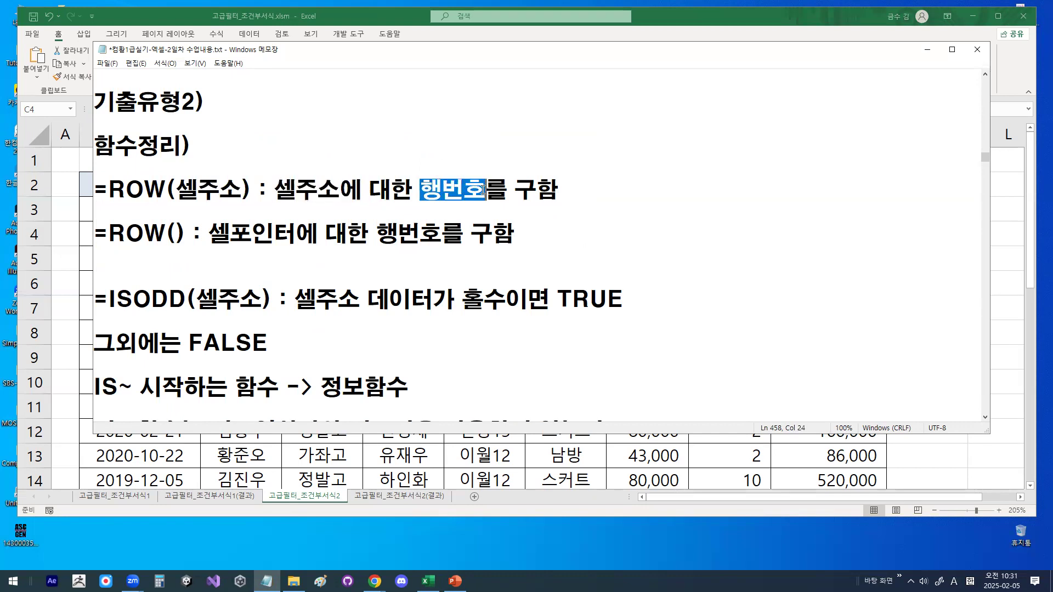
Examine the =ROW() note, highlighting the function, 셀포인터 and 행번호를 in turn.
{"action": "left_click", "coordinate": [110, 234]}
{"action": "left_click_drag", "start_coordinate": [166, 230], "coordinate": [188, 230]}
{"action": "left_click_drag", "start_coordinate": [109, 233], "coordinate": [192, 234]}
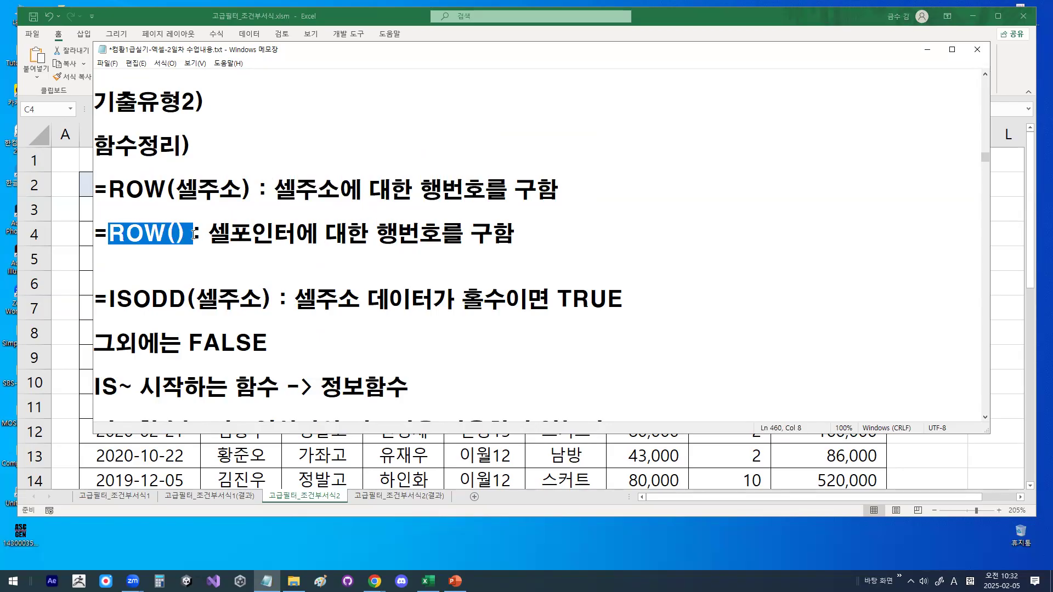
{"action": "left_click_drag", "start_coordinate": [209, 233], "coordinate": [296, 233]}
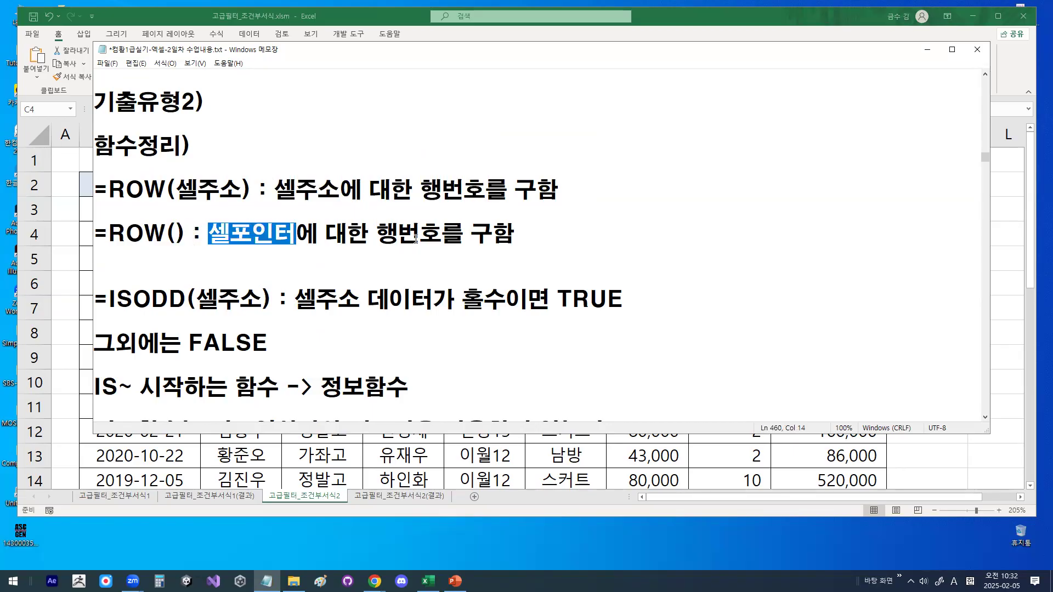
{"action": "left_click_drag", "start_coordinate": [377, 234], "coordinate": [487, 234]}
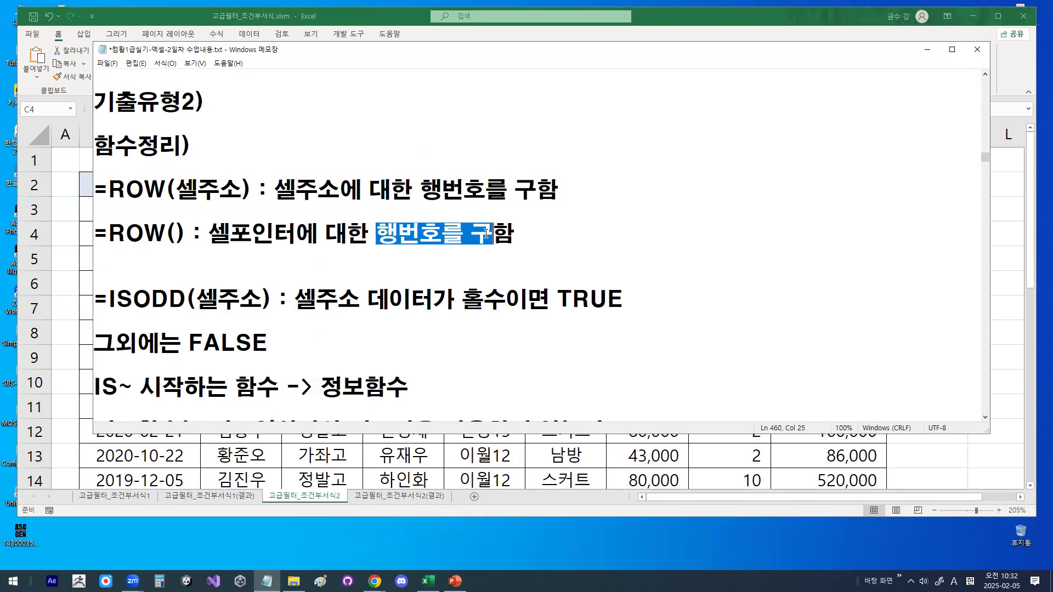
Return to the 고급필터_조건부서식2 sheet and start a =ROW( formula in cell E35 with C34 as its reference.
{"action": "left_click", "coordinate": [928, 49]}
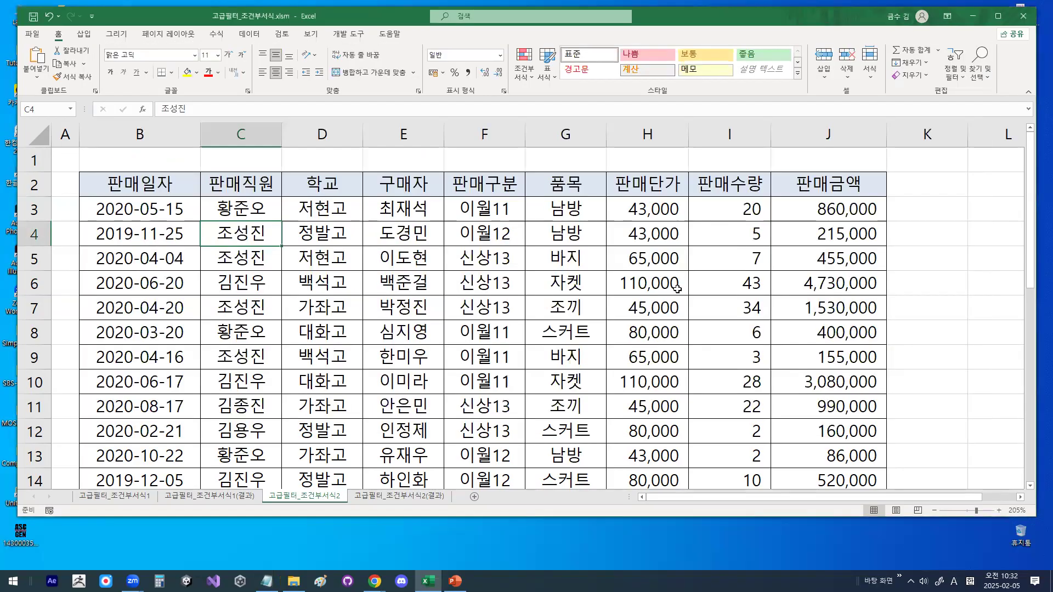
{"action": "scroll", "coordinate": [677, 289], "scroll_direction": "down", "scroll_amount": 10}
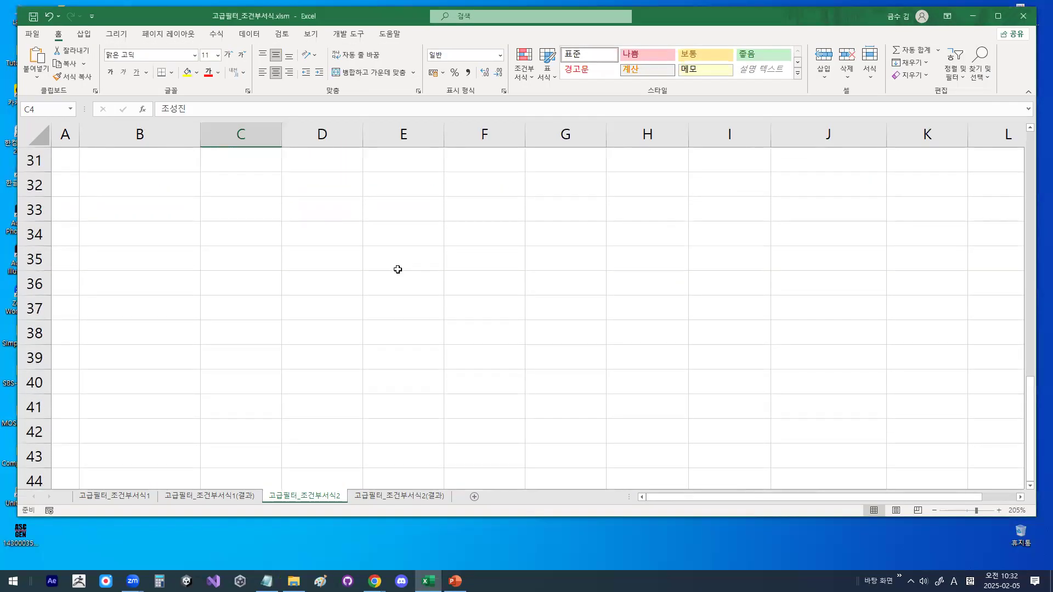
{"action": "left_click", "coordinate": [398, 266]}
{"action": "type", "text": "="}
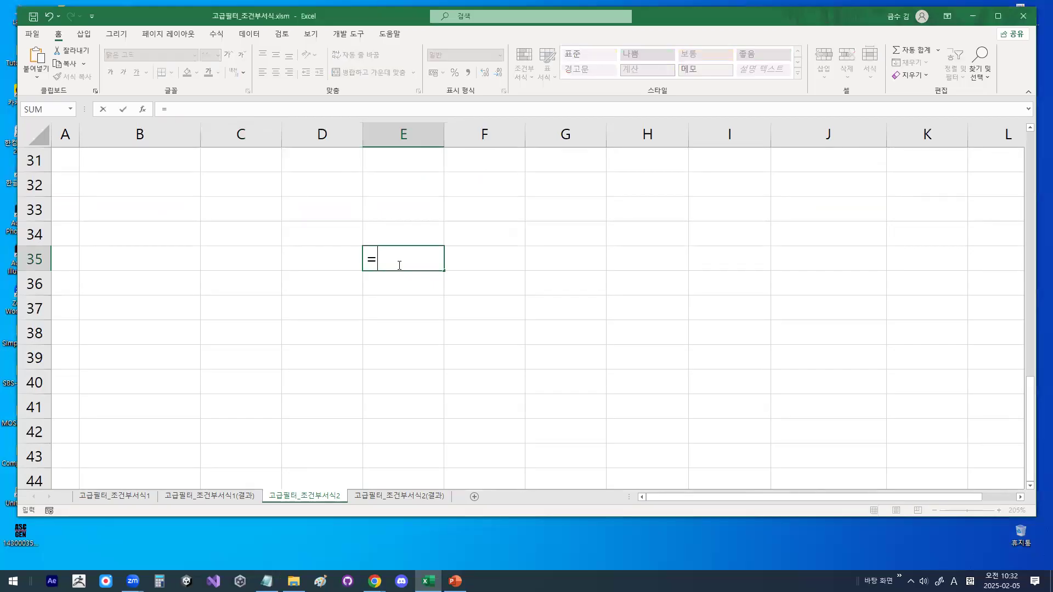
{"action": "type", "text": "ROW("}
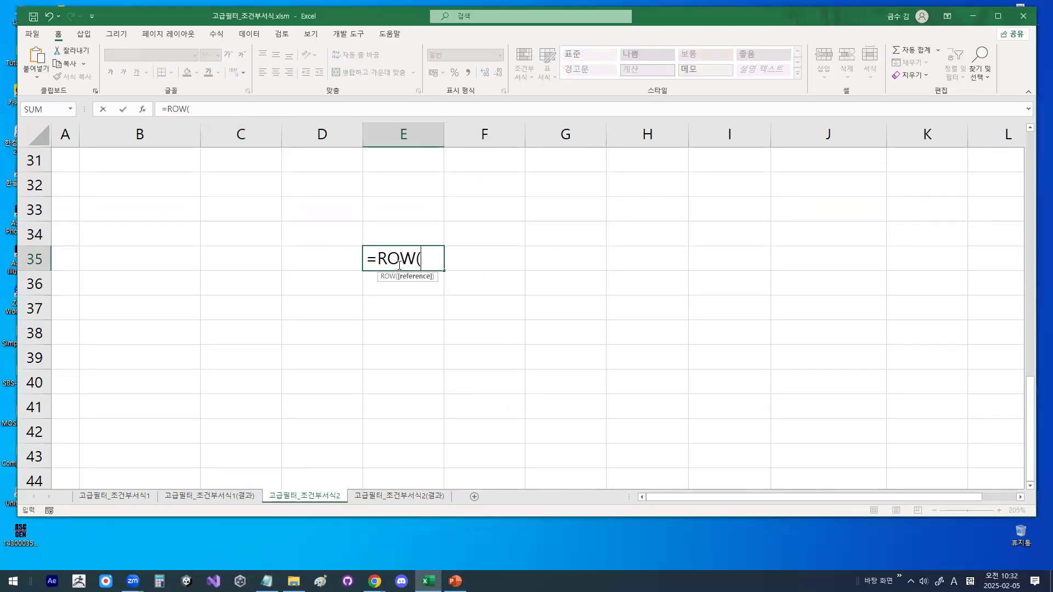
{"action": "left_click", "coordinate": [235, 232]}
{"action": "key", "text": "ctrl+1"}
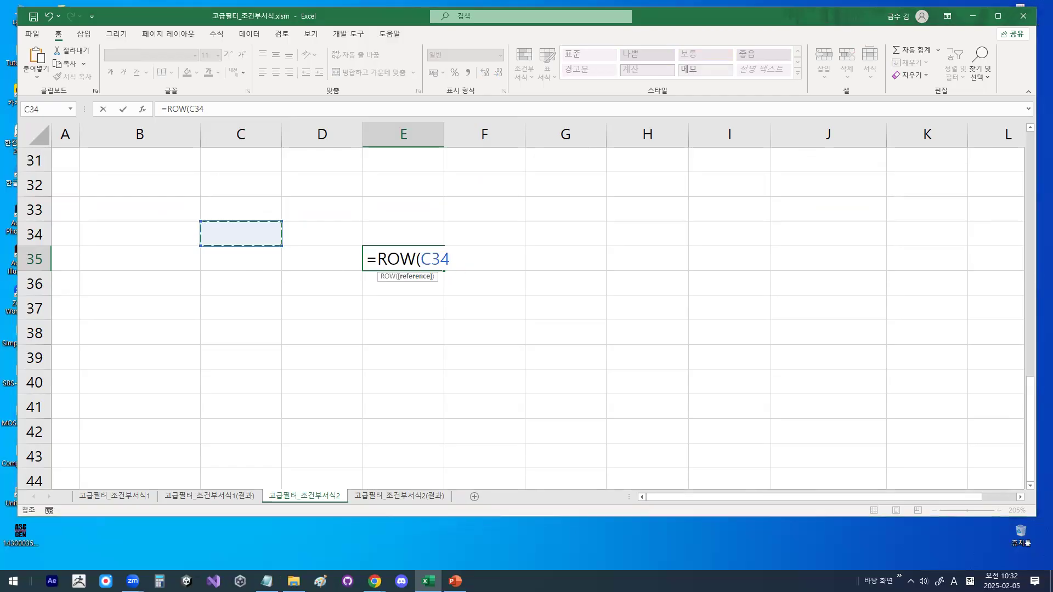
Circle the row number 34 of the C34 reference in red and clear the marking.
{"action": "left_click", "coordinate": [455, 269]}
{"action": "mouse_move", "coordinate": [451, 249]}
{"action": "left_mouse_down"}
{"action": "mouse_move", "coordinate": [404, 260]}
{"action": "mouse_move", "coordinate": [421, 221]}
{"action": "mouse_move", "coordinate": [445, 251]}
{"action": "left_mouse_up"}
{"action": "key", "text": "Escape"}
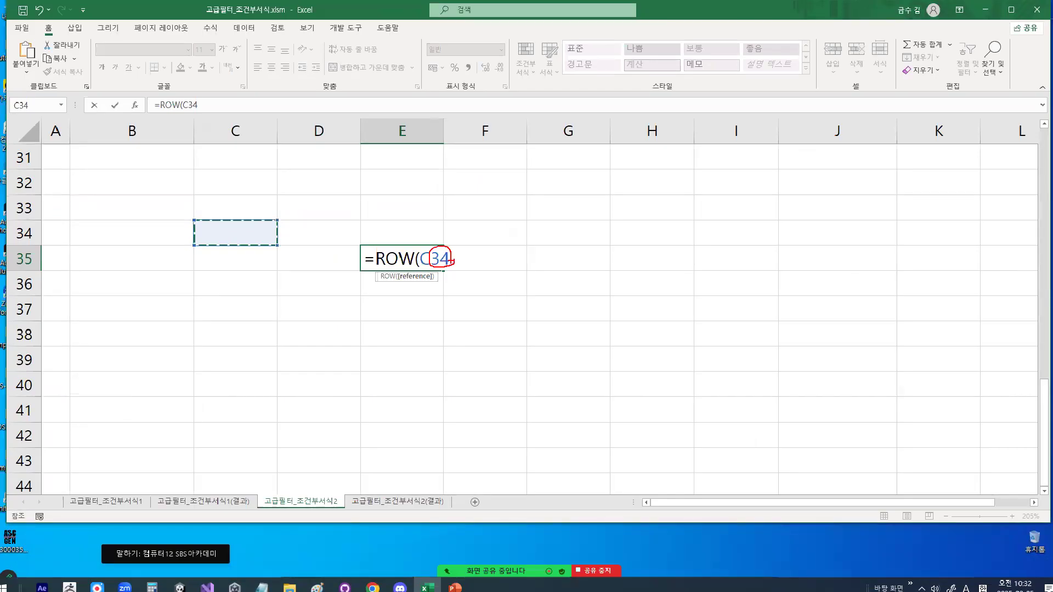
Confirm the =ROW(C34) formula in E35, and remove its C34 reference so the formula reads =ROW().
{"action": "key", "text": "Return"}
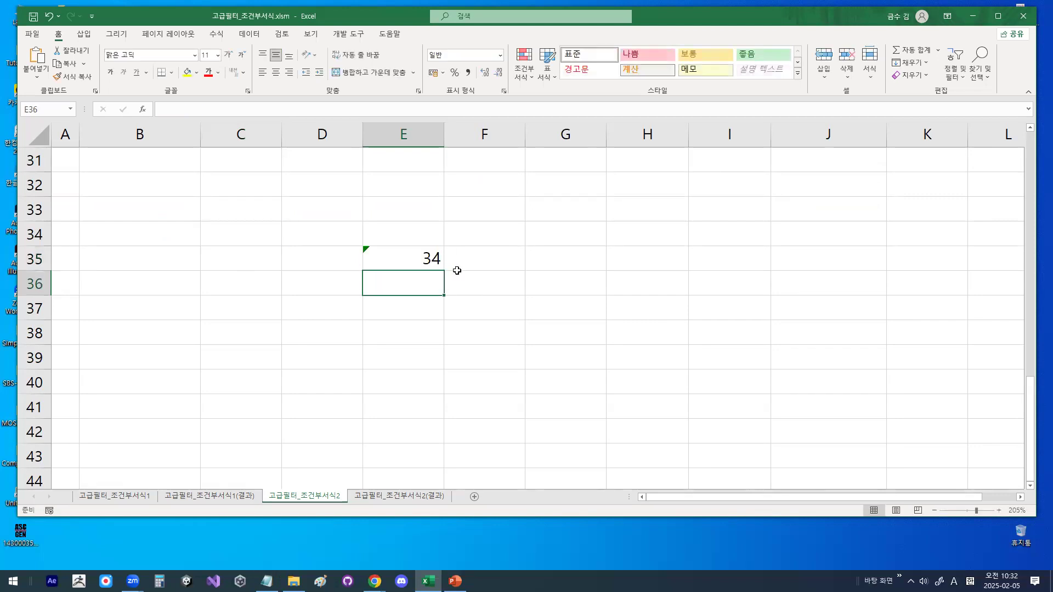
{"action": "double_click", "coordinate": [410, 258]}
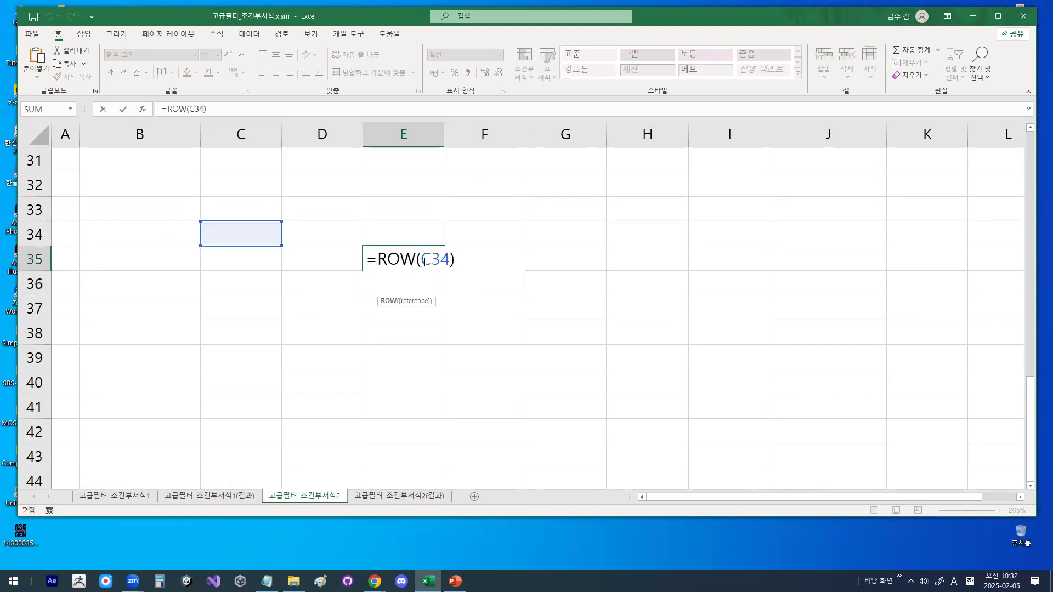
{"action": "left_click_drag", "start_coordinate": [421, 259], "coordinate": [447, 259]}
{"action": "key", "text": "BackSpace"}
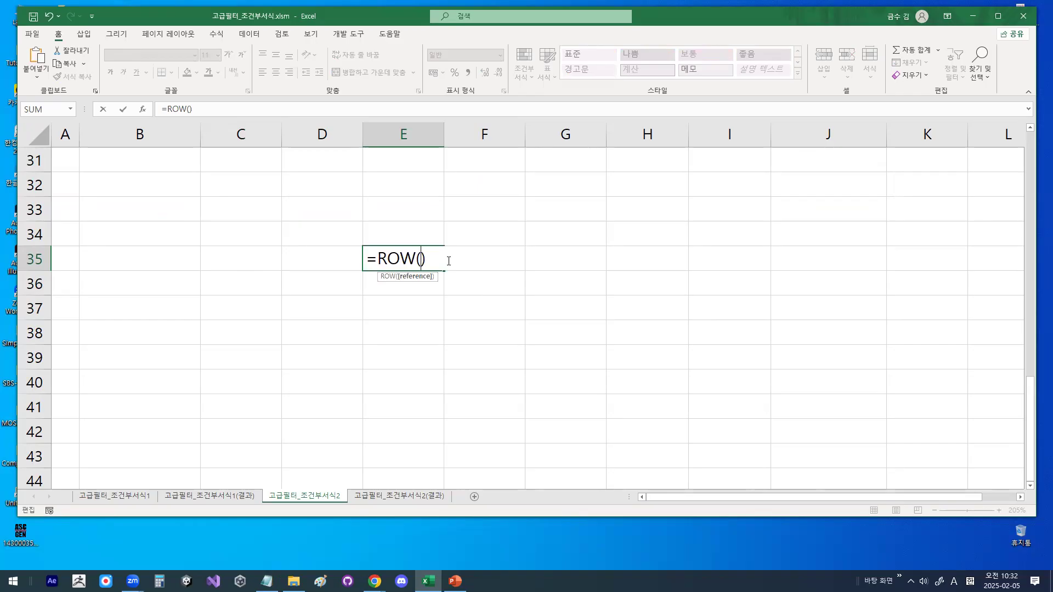
Circle the =ROW() formula and the row 35 header in red in turn, clearing each marking.
{"action": "key", "text": "ctrl+1"}
{"action": "left_click", "coordinate": [496, 259]}
{"action": "left_click_drag", "start_coordinate": [501, 273], "coordinate": [475, 253]}
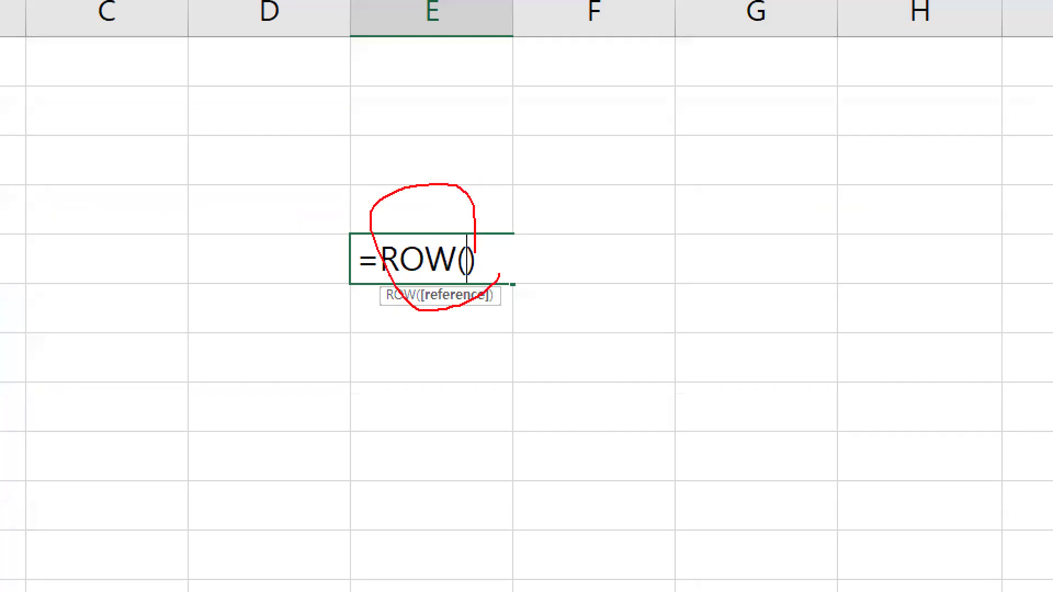
{"action": "key", "text": "Escape"}
{"action": "key", "text": "ctrl+1"}
{"action": "left_click", "coordinate": [87, 263]}
{"action": "mouse_move", "coordinate": [107, 278]}
{"action": "left_mouse_down"}
{"action": "mouse_move", "coordinate": [37, 243]}
{"action": "mouse_move", "coordinate": [85, 228]}
{"action": "mouse_move", "coordinate": [93, 263]}
{"action": "left_mouse_up"}
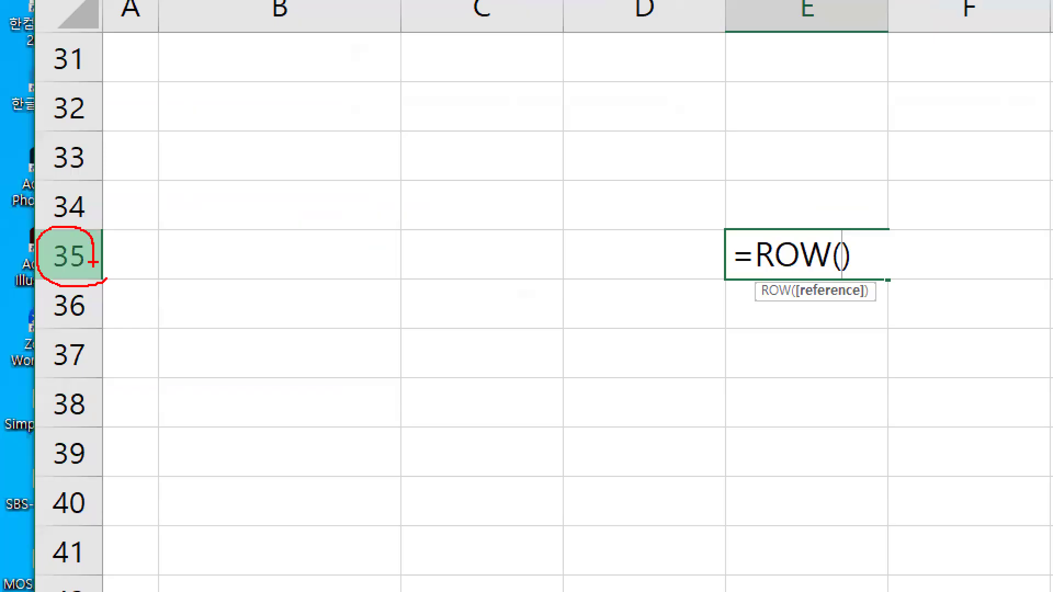
{"action": "key", "text": "Escape"}
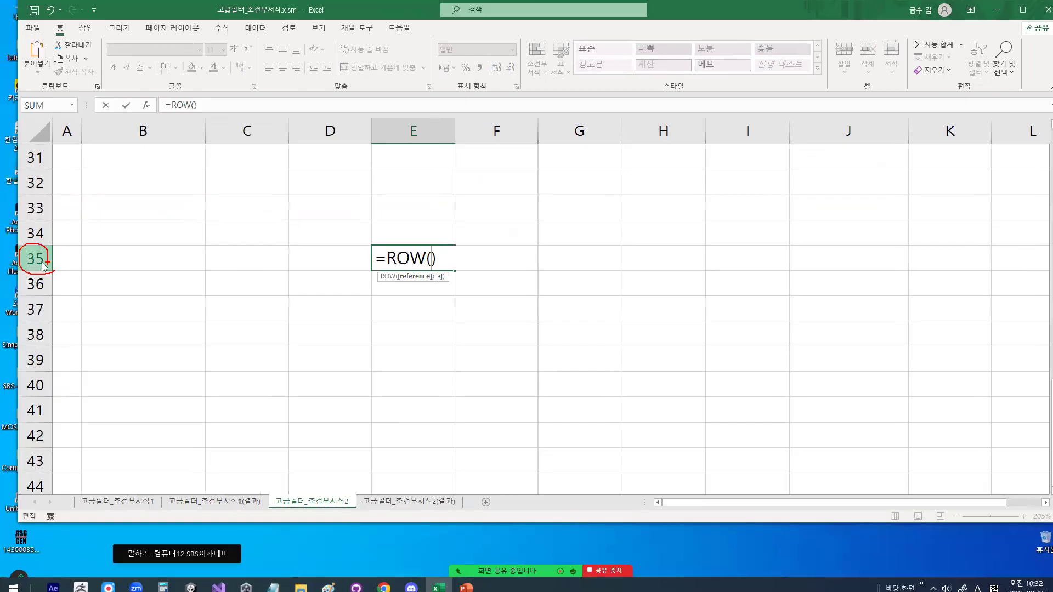
Confirm the =ROW() formula in E35, and empty the cell.
{"action": "key", "text": "Return"}
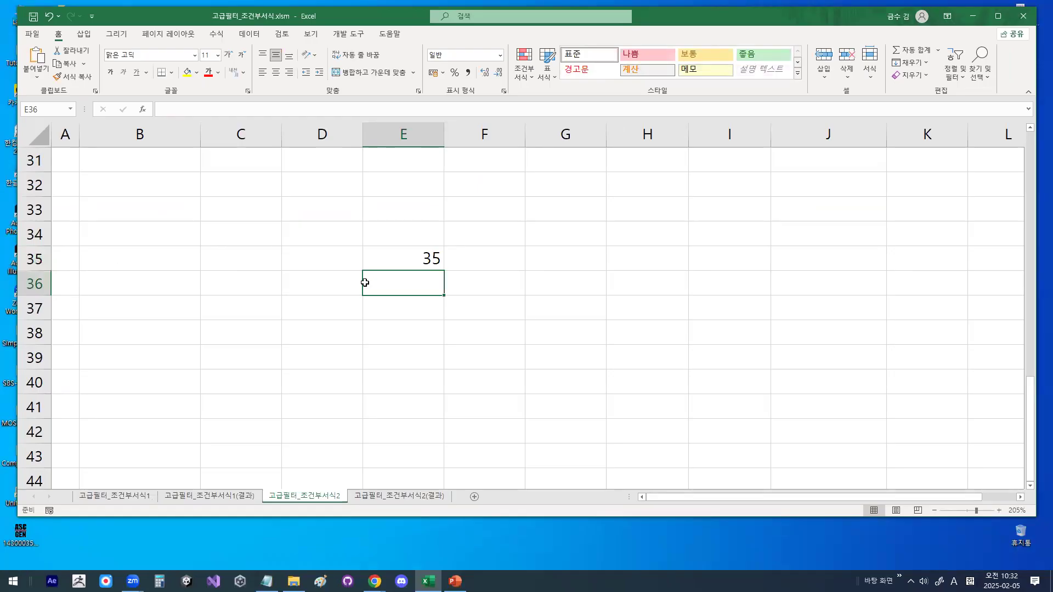
{"action": "left_click", "coordinate": [420, 260]}
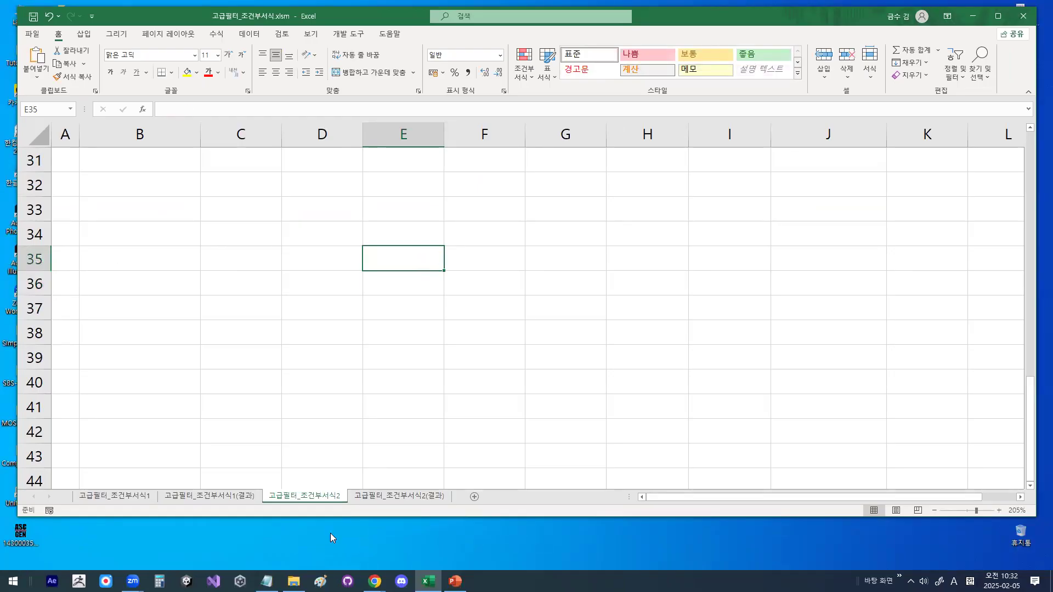
Switch to the Notepad notes and highlight ISODD, 정보함수 and the note that information functions use no comparison operator or value.
{"action": "left_click", "coordinate": [267, 581]}
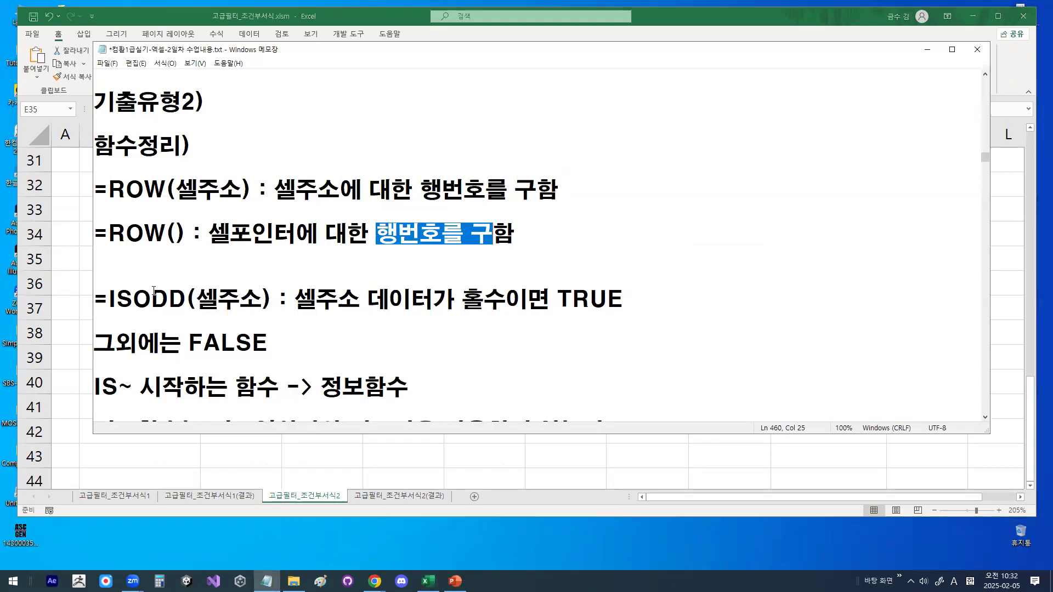
{"action": "left_click_drag", "start_coordinate": [108, 299], "coordinate": [170, 298]}
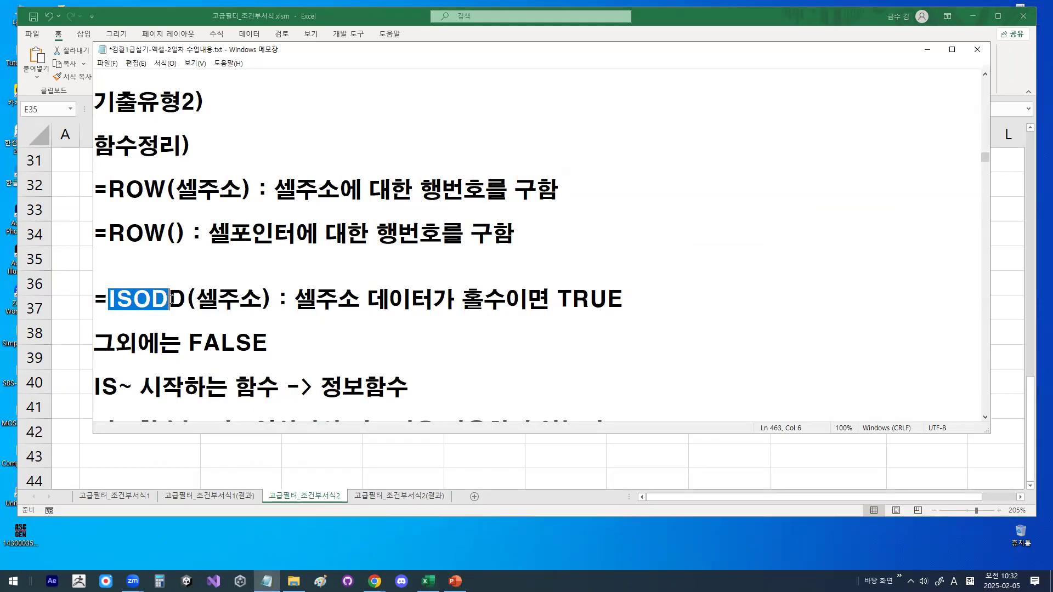
{"action": "scroll", "coordinate": [206, 309], "scroll_direction": "down", "scroll_amount": 1}
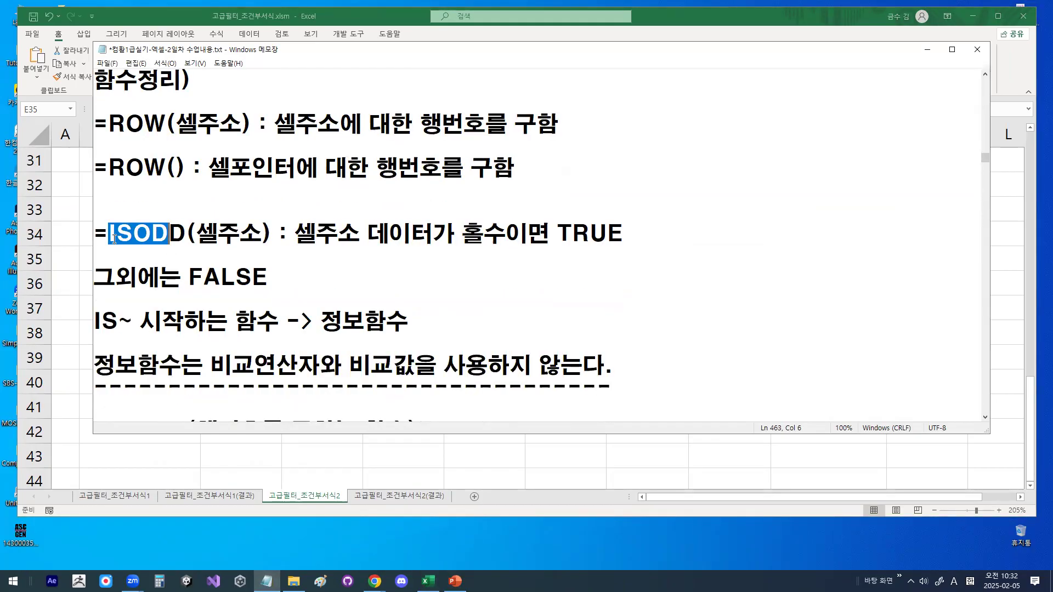
{"action": "left_click_drag", "start_coordinate": [108, 233], "coordinate": [133, 233]}
{"action": "left_click", "coordinate": [329, 327]}
{"action": "left_click_drag", "start_coordinate": [329, 327], "coordinate": [378, 328]}
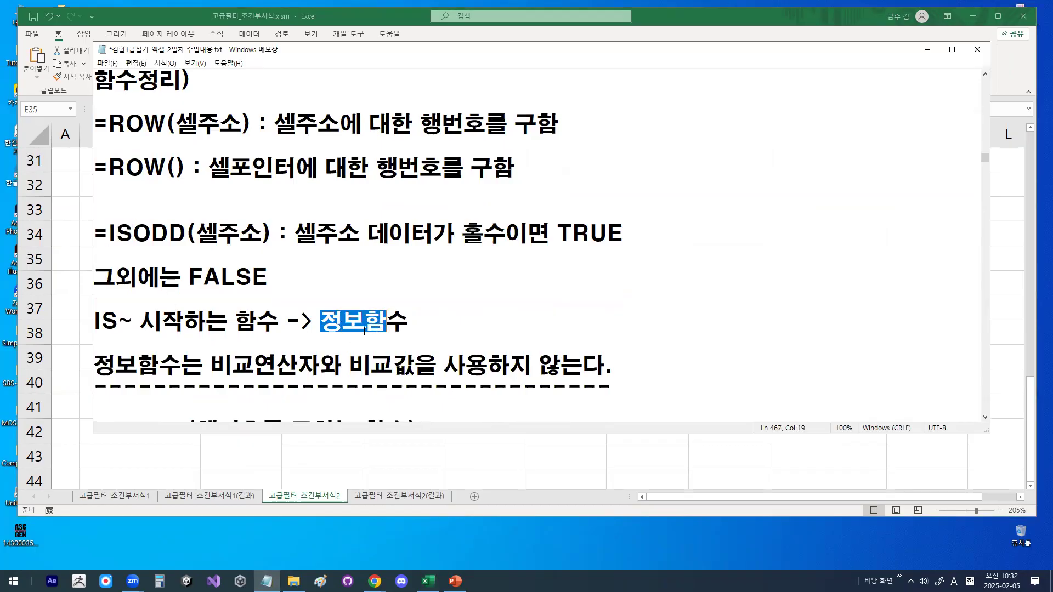
{"action": "left_click", "coordinate": [217, 366]}
{"action": "left_click_drag", "start_coordinate": [217, 366], "coordinate": [600, 361]}
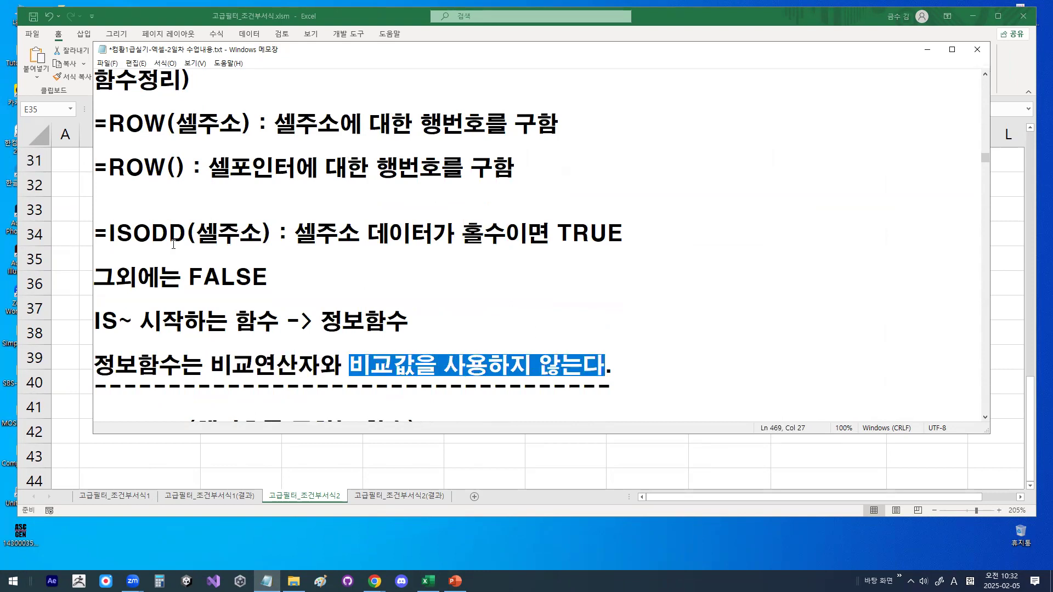
Examine the ISODD function name in the notes, highlighting its IS and ODD parts in turn.
{"action": "left_click_drag", "start_coordinate": [109, 233], "coordinate": [242, 233]}
{"action": "left_click", "coordinate": [214, 230]}
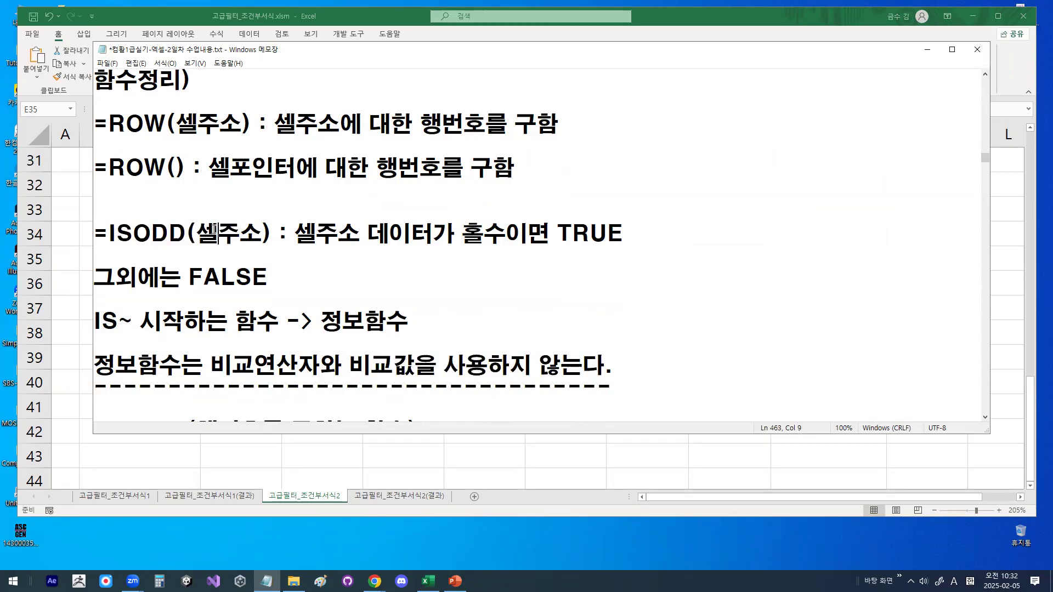
{"action": "left_click_drag", "start_coordinate": [133, 234], "coordinate": [184, 231]}
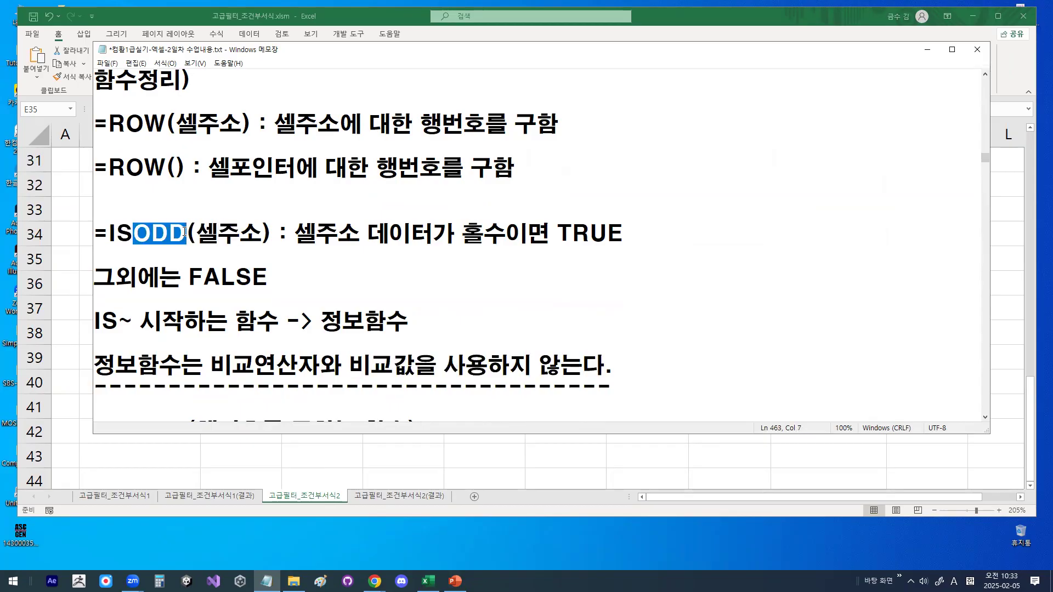
{"action": "left_click", "coordinate": [135, 233]}
{"action": "left_click", "coordinate": [112, 232]}
{"action": "left_click_drag", "start_coordinate": [112, 233], "coordinate": [132, 233]}
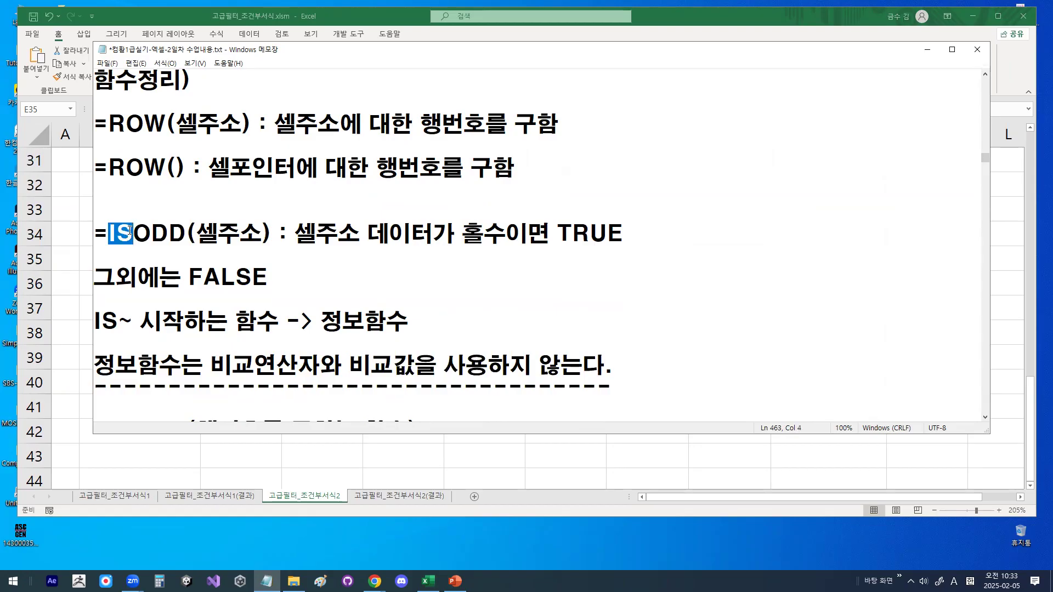
{"action": "left_click_drag", "start_coordinate": [134, 233], "coordinate": [194, 233]}
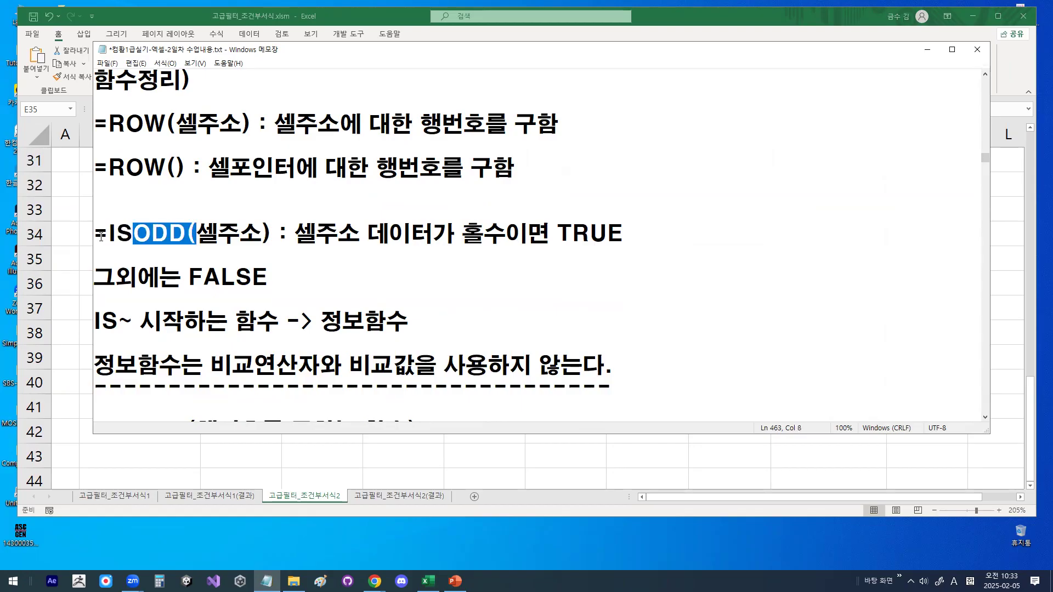
{"action": "left_click_drag", "start_coordinate": [107, 233], "coordinate": [134, 233]}
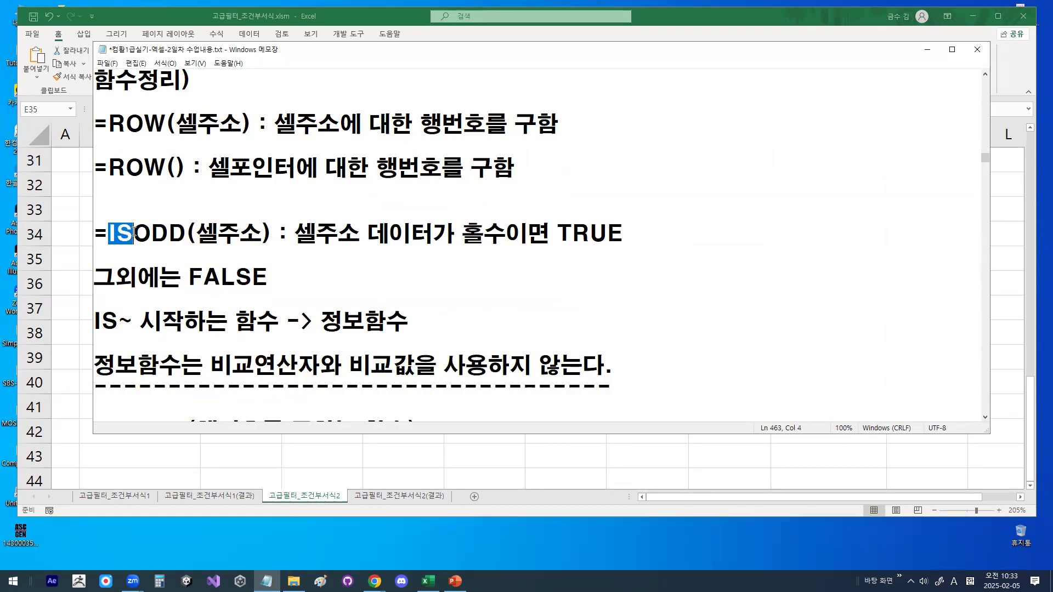
Highlight the ISODD argument 셀주소 and the TRUE and FALSE outcomes in its description.
{"action": "left_click", "coordinate": [259, 233]}
{"action": "left_click_drag", "start_coordinate": [196, 233], "coordinate": [262, 230]}
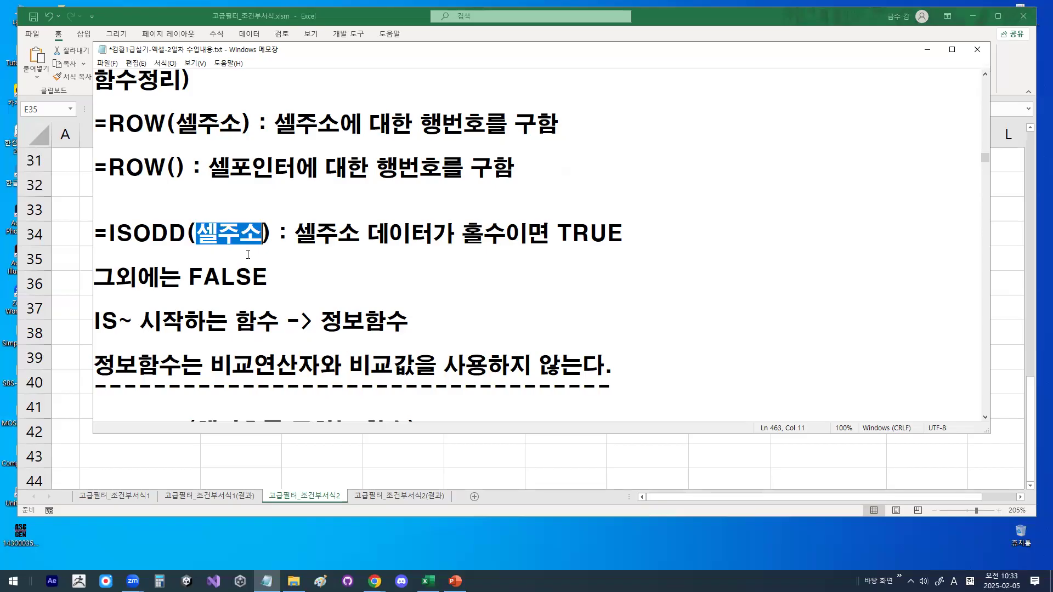
{"action": "left_click_drag", "start_coordinate": [200, 233], "coordinate": [634, 231]}
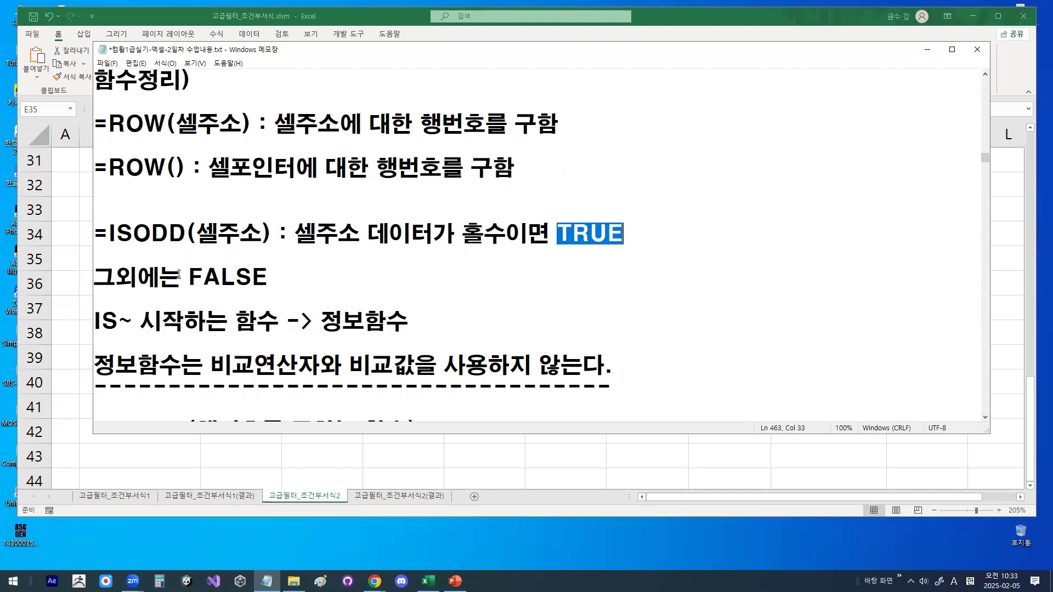
{"action": "left_click_drag", "start_coordinate": [180, 275], "coordinate": [272, 277]}
Append the note (셀주소,함수대입(결과값)) after FALSE in the ISODD description.
{"action": "left_click", "coordinate": [288, 269]}
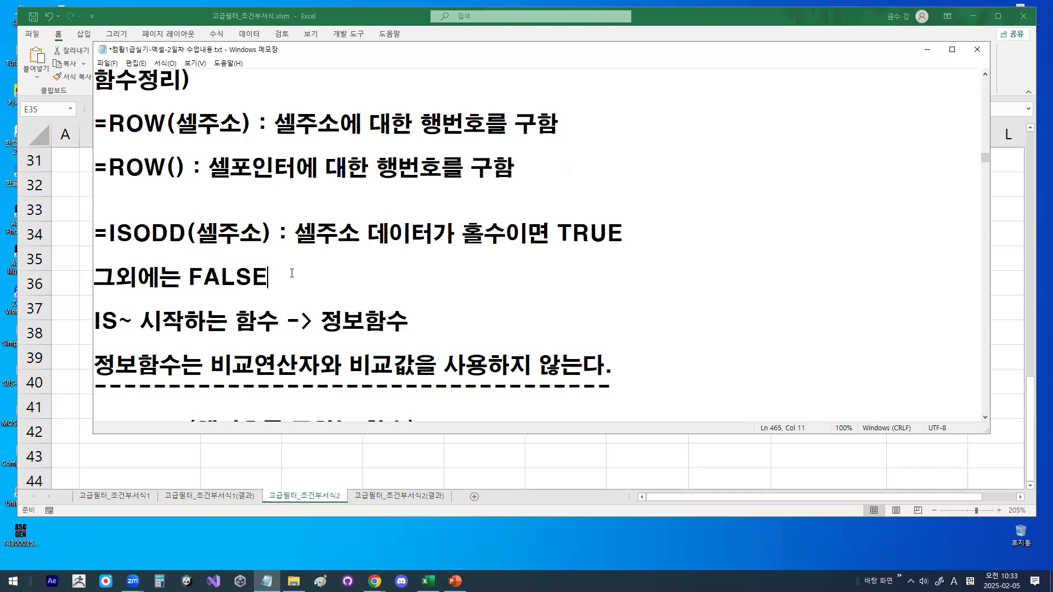
{"action": "type", "text": "(TRF"}
{"action": "key", "text": "BackSpace"}
{"action": "key", "text": "BackSpace"}
{"action": "key", "text": "BackSpace"}
{"action": "key", "text": "Hangul"}
{"action": "type", "text": "셀주소,"}
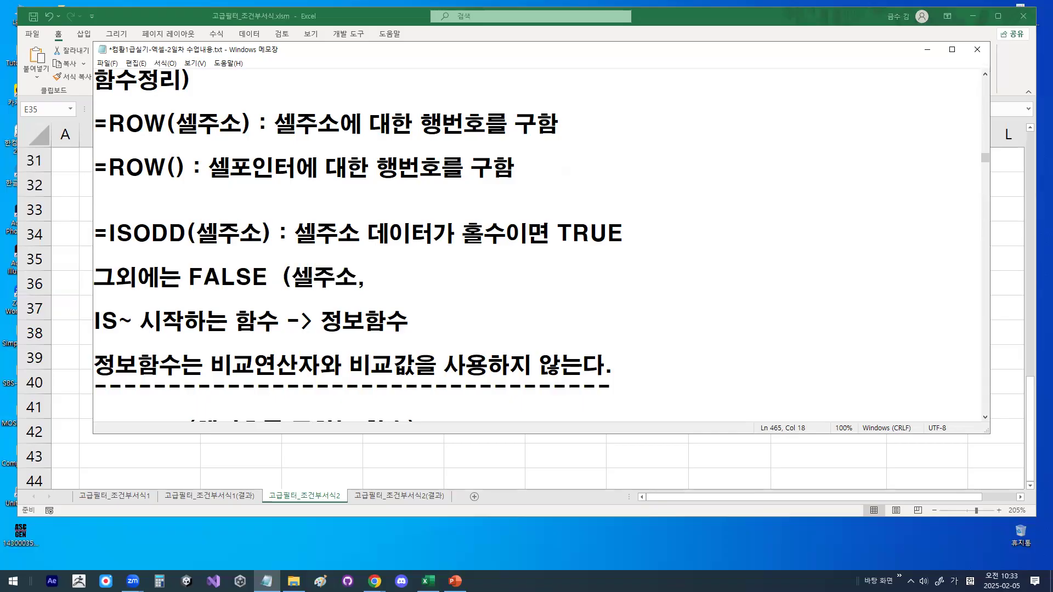
{"action": "type", "text": "함수"}
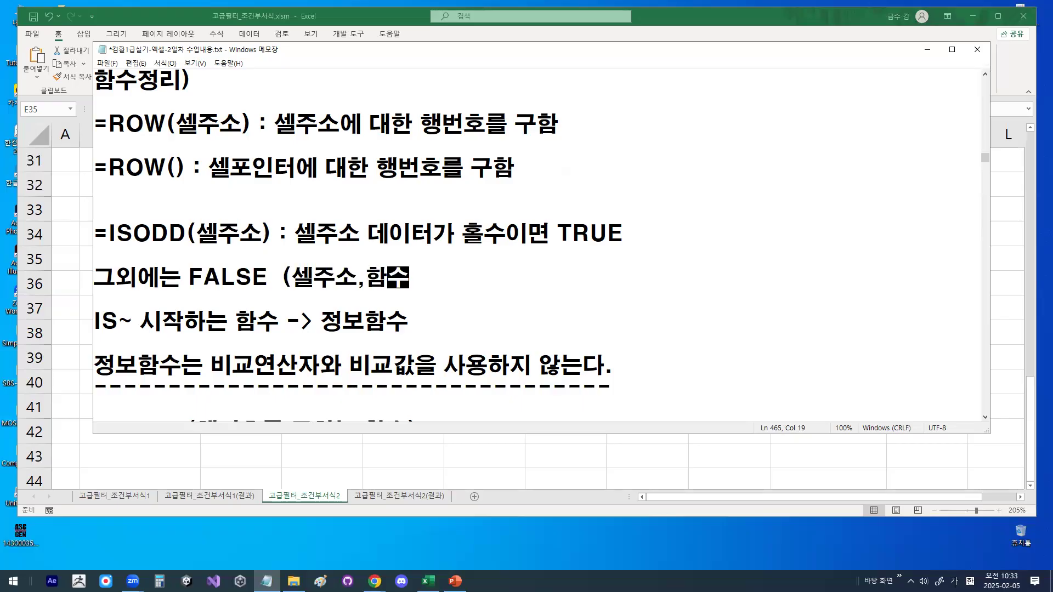
{"action": "type", "text": "대입"}
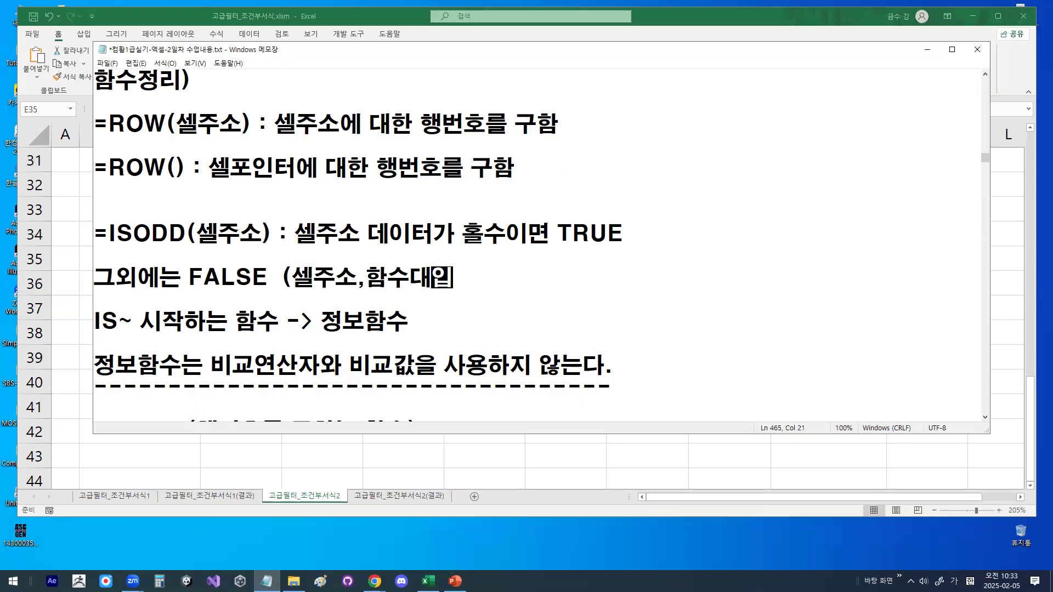
{"action": "type", "text": "(결과값"}
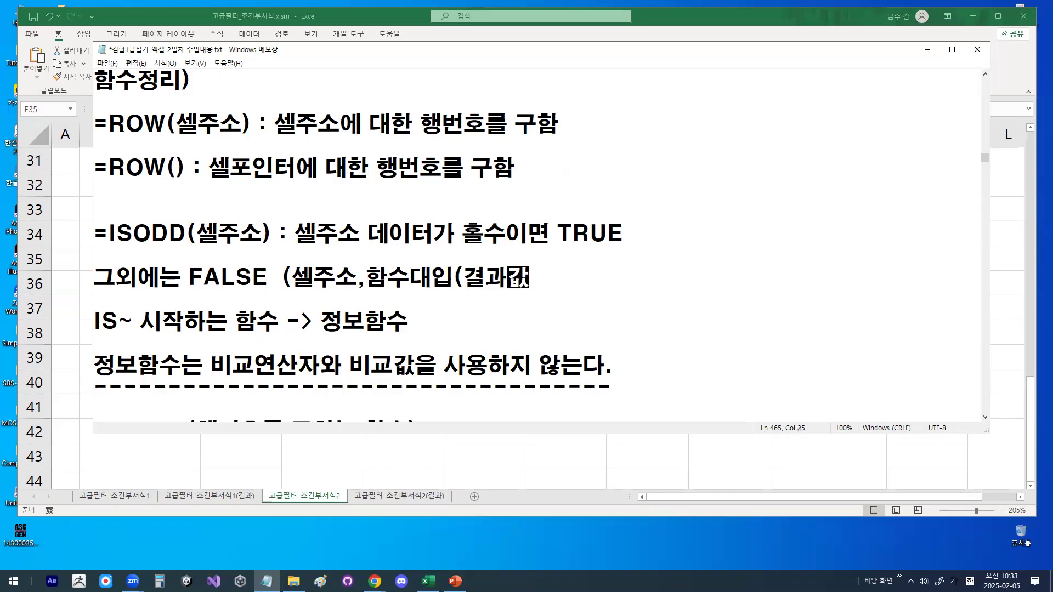
{"action": "type", "text": "0"}
{"action": "key", "text": "BackSpace"}
{"action": "type", "text": "0"}
{"action": "key", "text": "BackSpace"}
{"action": "type", "text": "))"}
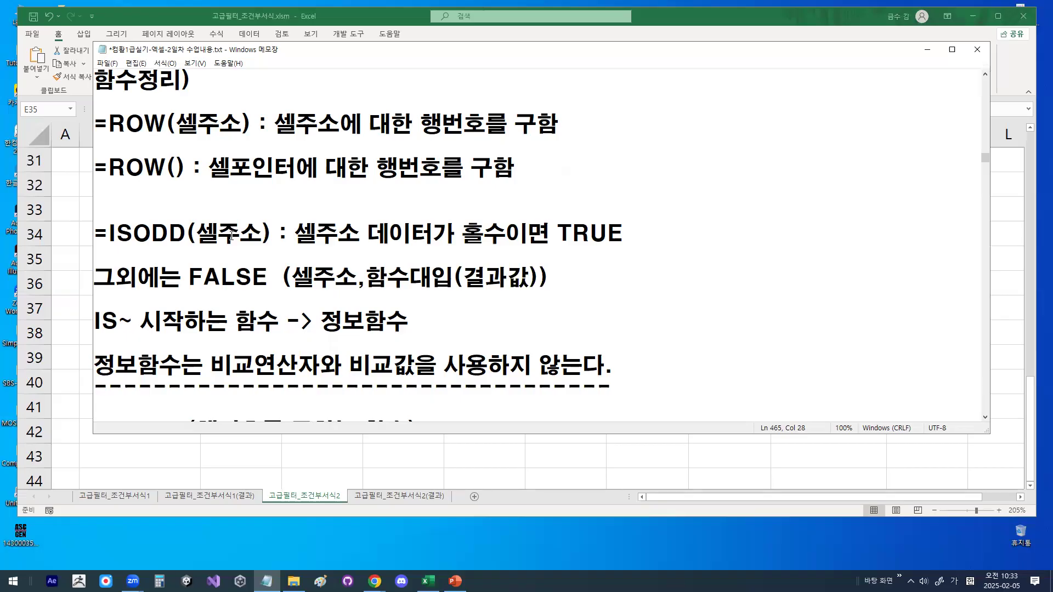
Mark the ISODD argument 셀주소, ROW, ISODD and TRUE in red on the notes, and clear the markings.
{"action": "mouse_move", "coordinate": [251, 241]}
{"action": "left_mouse_down"}
{"action": "mouse_move", "coordinate": [204, 248]}
{"action": "mouse_move", "coordinate": [251, 222]}
{"action": "left_mouse_up"}
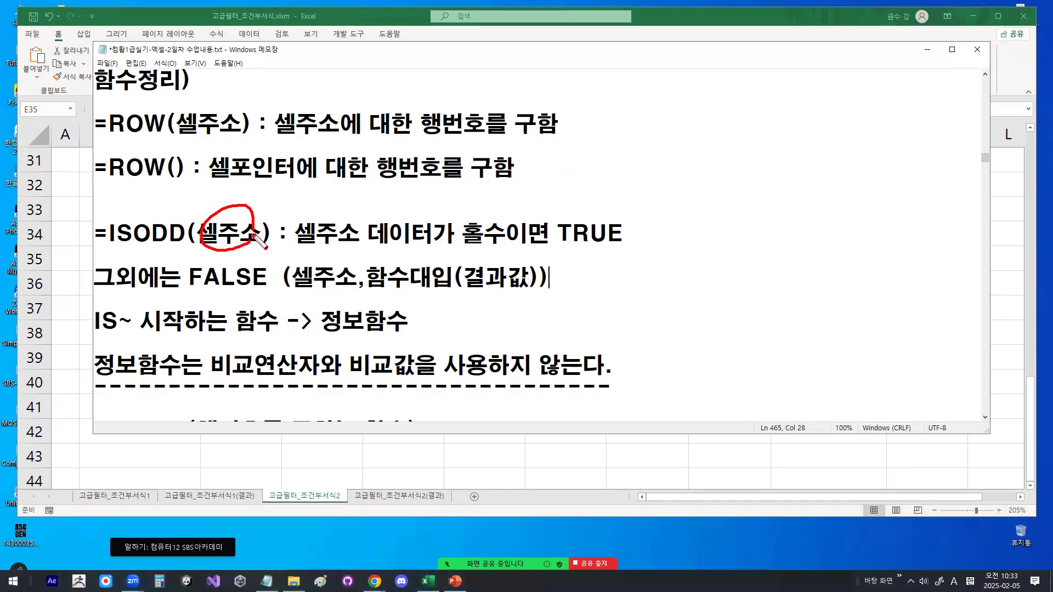
{"action": "left_click_drag", "start_coordinate": [101, 135], "coordinate": [169, 134]}
{"action": "left_click_drag", "start_coordinate": [115, 245], "coordinate": [163, 242]}
{"action": "mouse_move", "coordinate": [549, 243]}
{"action": "left_mouse_down"}
{"action": "mouse_move", "coordinate": [608, 241]}
{"action": "mouse_move", "coordinate": [593, 222]}
{"action": "left_mouse_up"}
{"action": "key", "text": "Escape"}
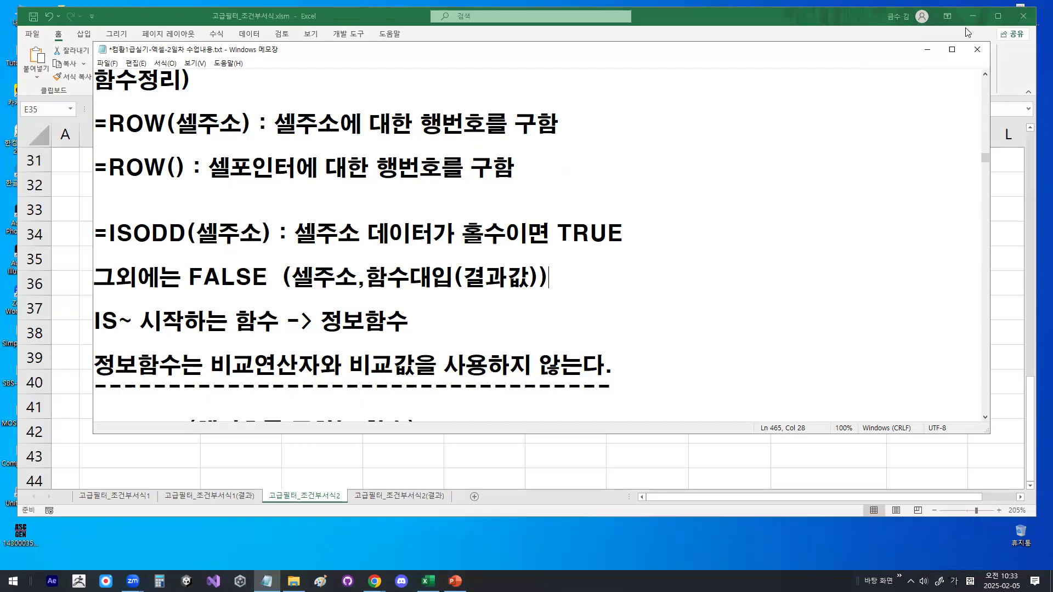
Return to the 고급필터_조건부서식2 sheet in Excel and enter 1, 1 and 2 in cells D34 to D36.
{"action": "left_click", "coordinate": [927, 50]}
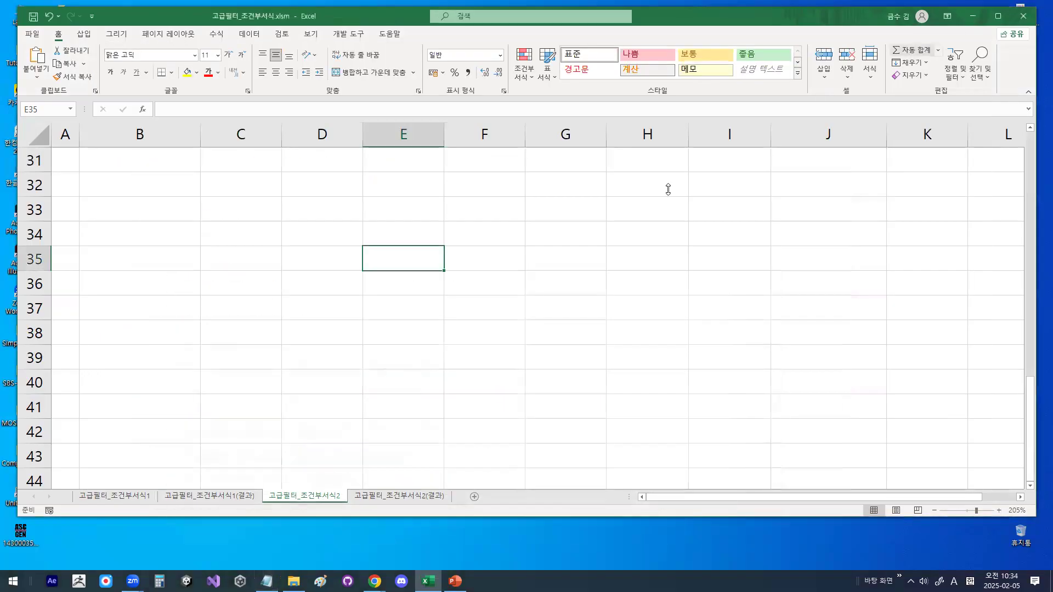
{"action": "left_click", "coordinate": [455, 233]}
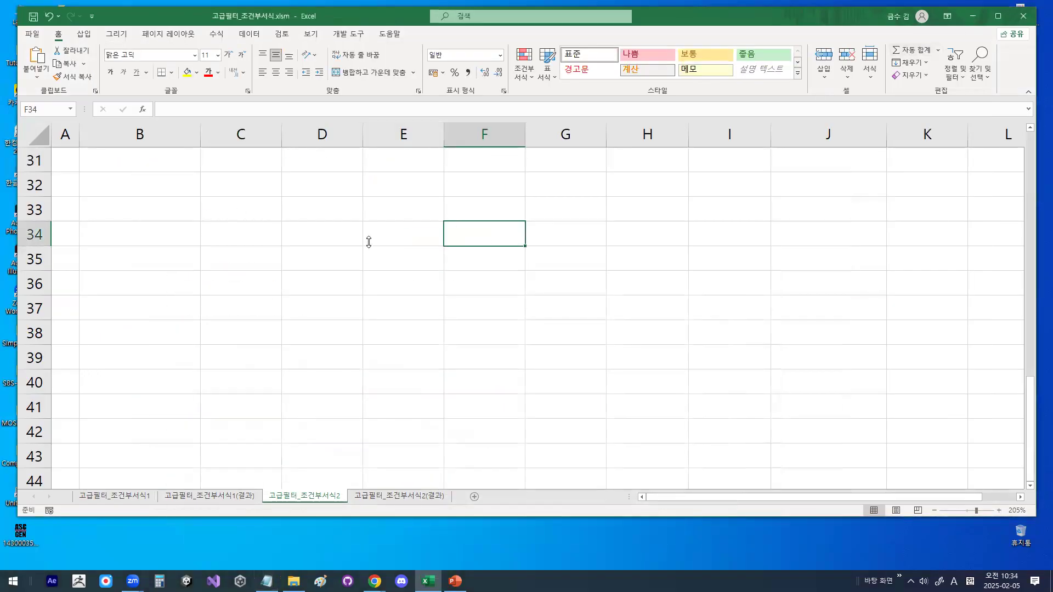
{"action": "left_click", "coordinate": [348, 234]}
{"action": "type", "text": "1"}
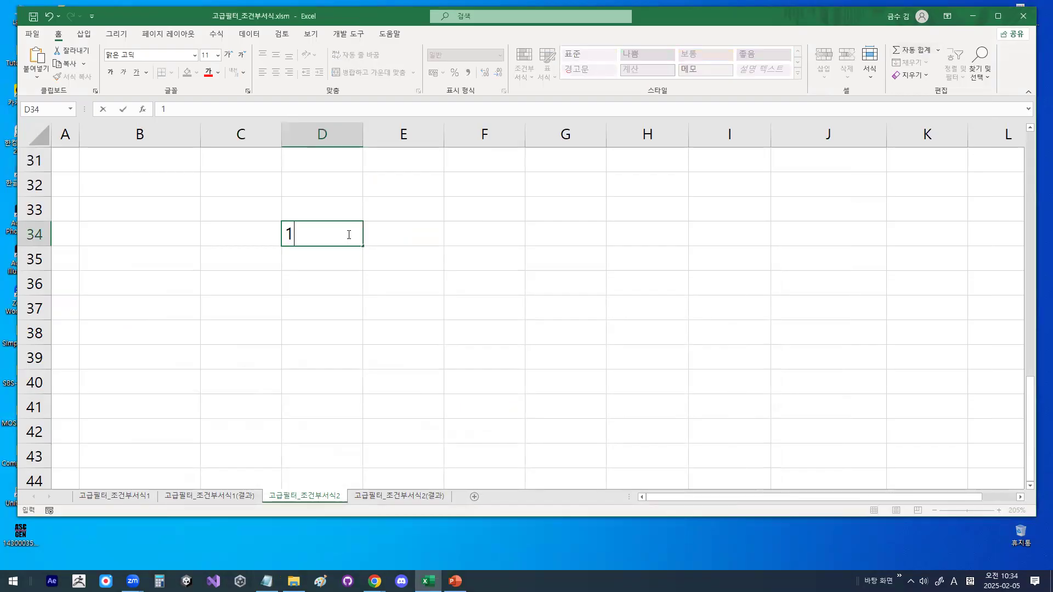
{"action": "key", "text": "Return"}
{"action": "type", "text": "1"}
{"action": "key", "text": "Return"}
{"action": "type", "text": "2"}
{"action": "key", "text": "Return"}
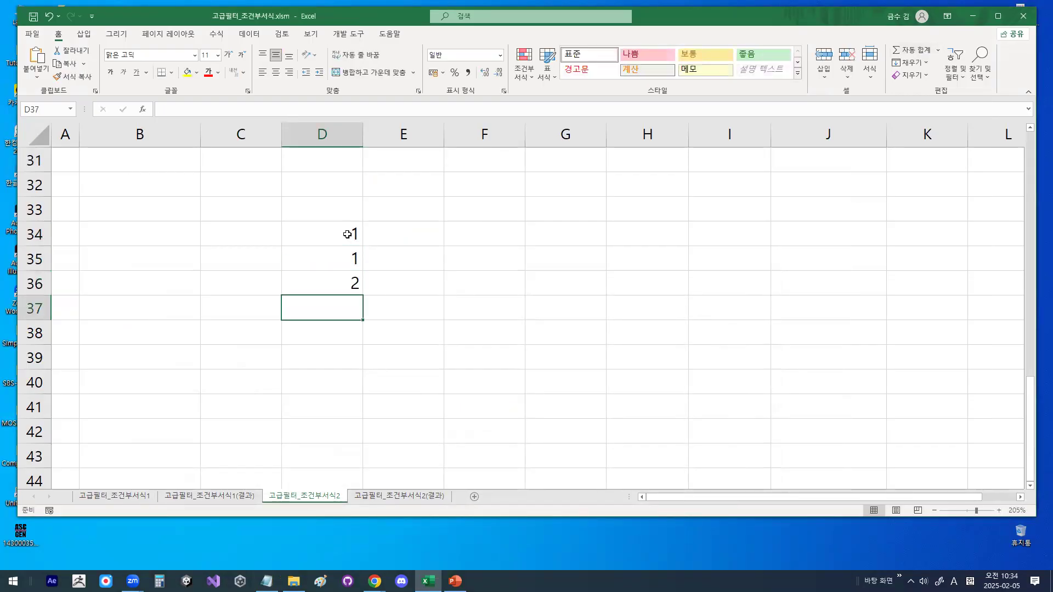
Correct cell D35 to 2 and cell D36 to 3.
{"action": "left_click", "coordinate": [352, 267]}
{"action": "type", "text": "2"}
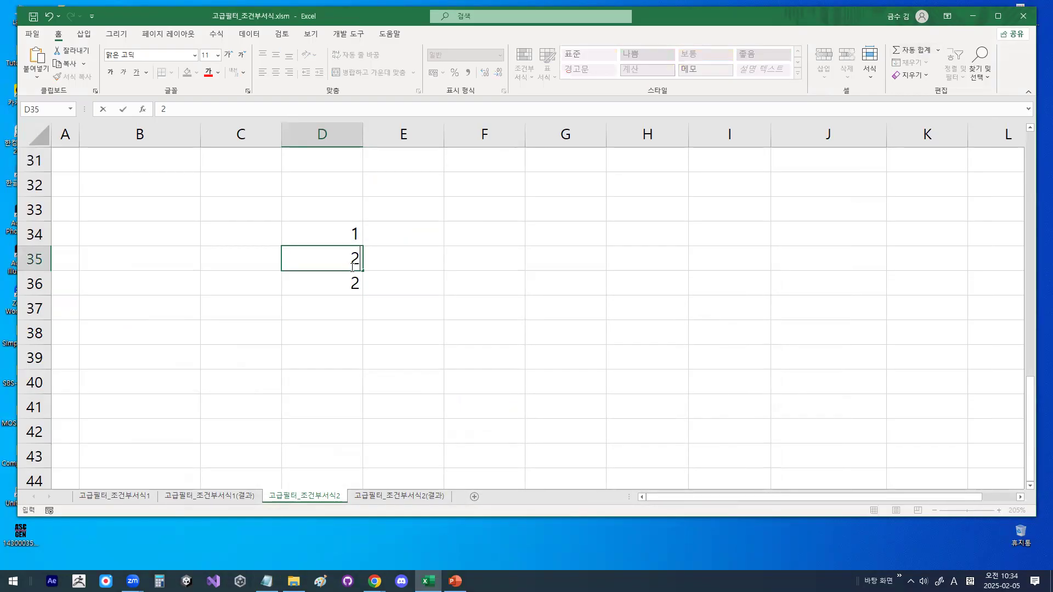
{"action": "key", "text": "Return"}
{"action": "type", "text": "3"}
{"action": "key", "text": "Up"}
{"action": "key", "text": "Up"}
{"action": "key", "text": "Up"}
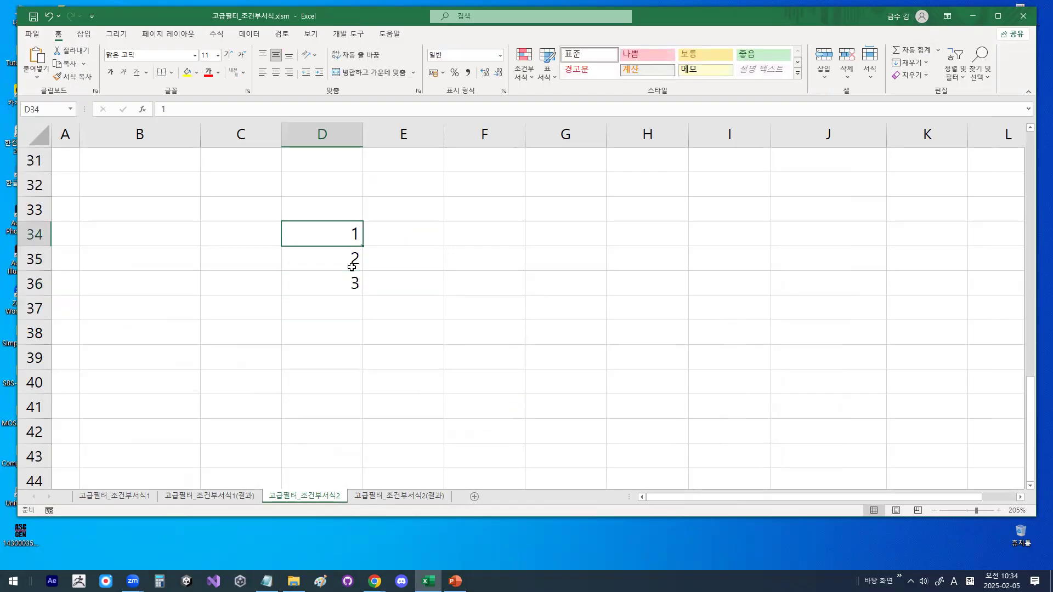
Enter the formula =ISODD(D34) in cell E34, choosing ISODD from the suggested functions.
{"action": "key", "text": "Right"}
{"action": "type", "text": "="}
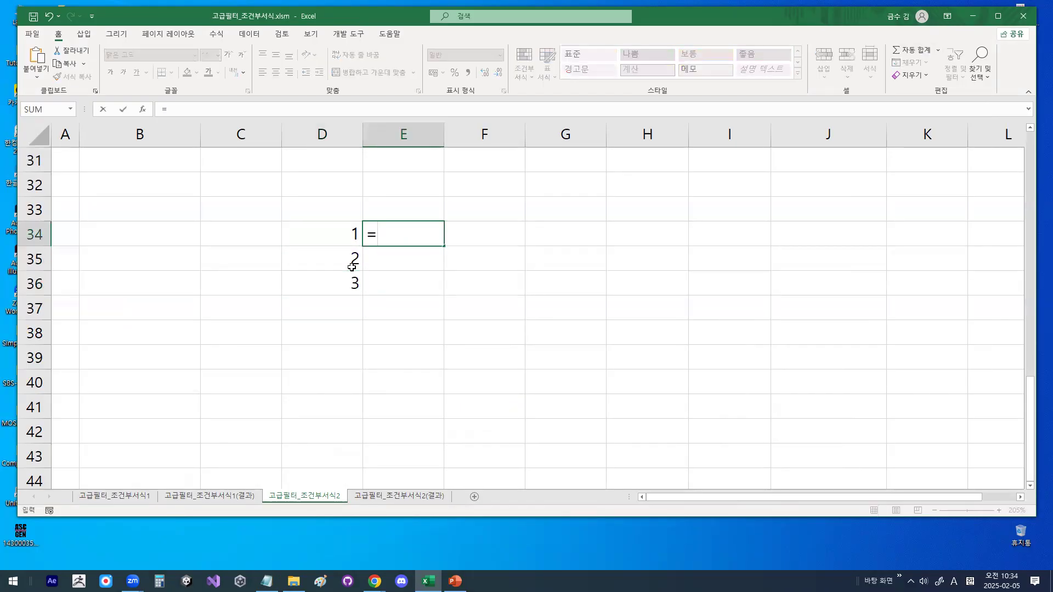
{"action": "type", "text": "IS"}
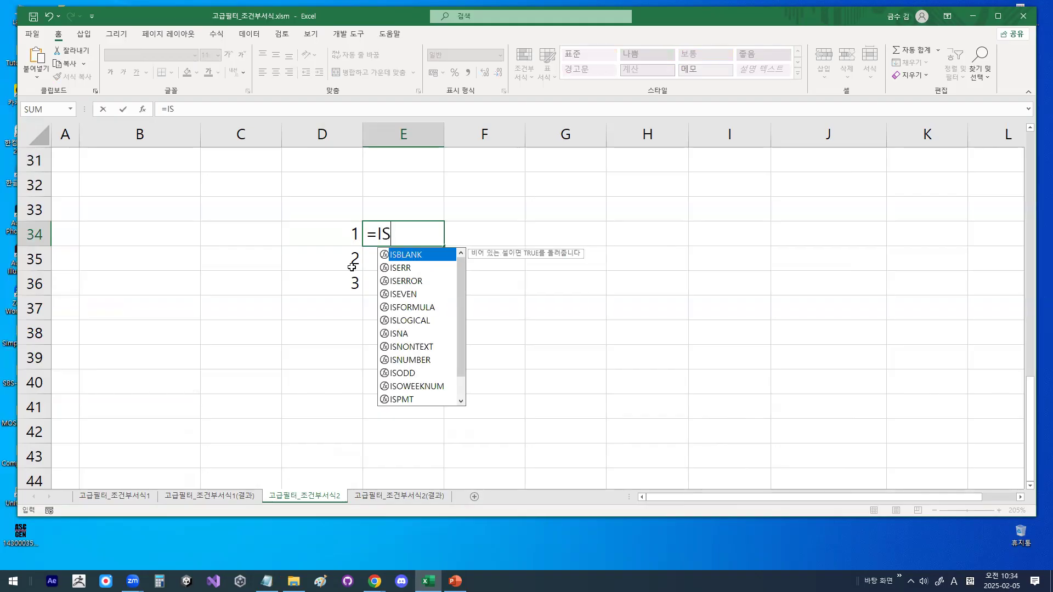
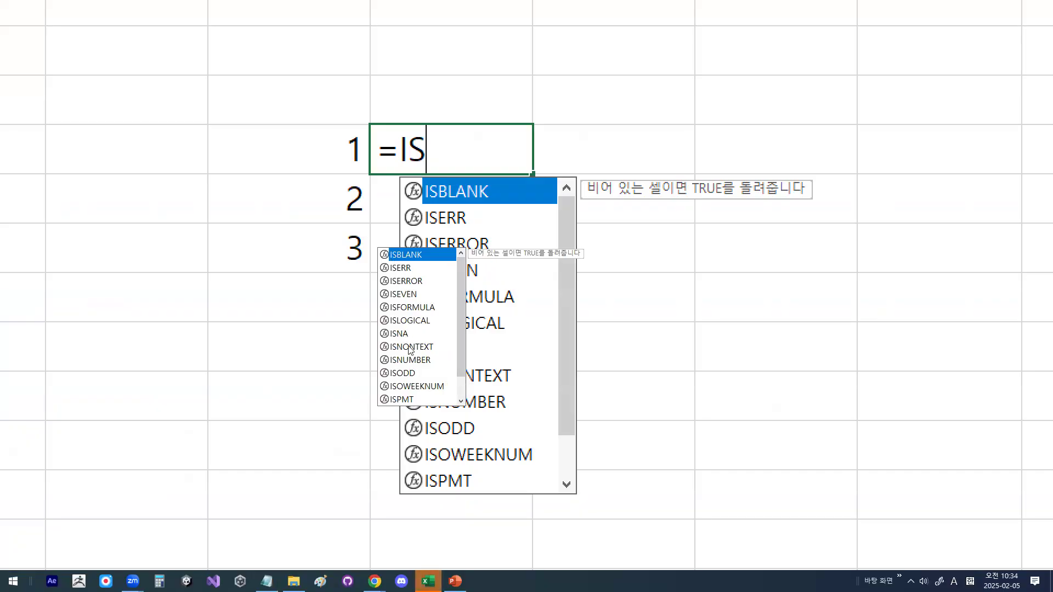
{"action": "left_click", "coordinate": [389, 385]}
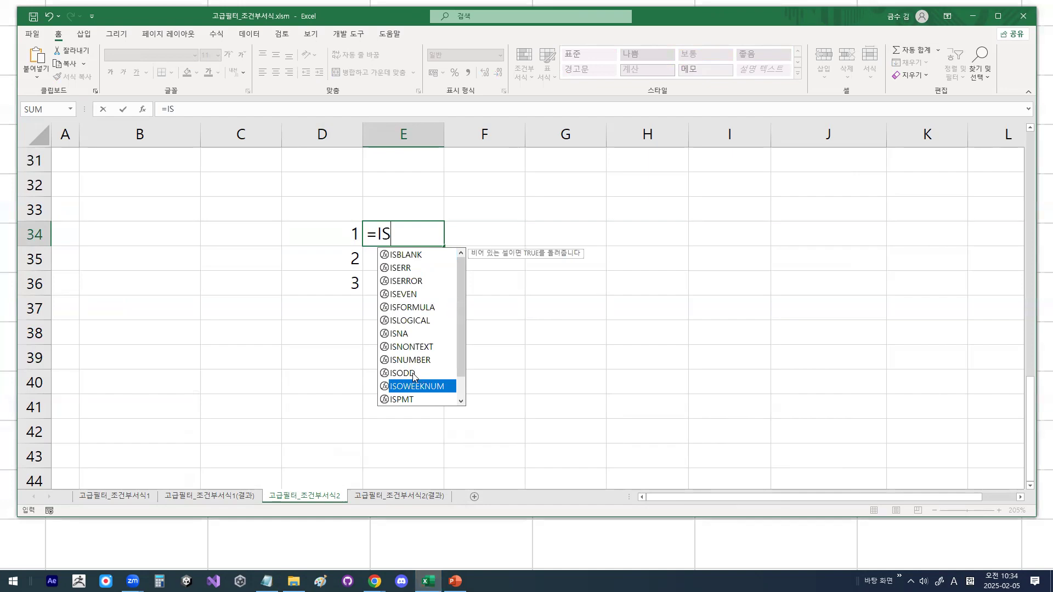
{"action": "key", "text": "ctrl+1"}
{"action": "mouse_move", "coordinate": [421, 371]}
{"action": "left_mouse_down"}
{"action": "mouse_move", "coordinate": [371, 382]}
{"action": "mouse_move", "coordinate": [434, 383]}
{"action": "left_mouse_up"}
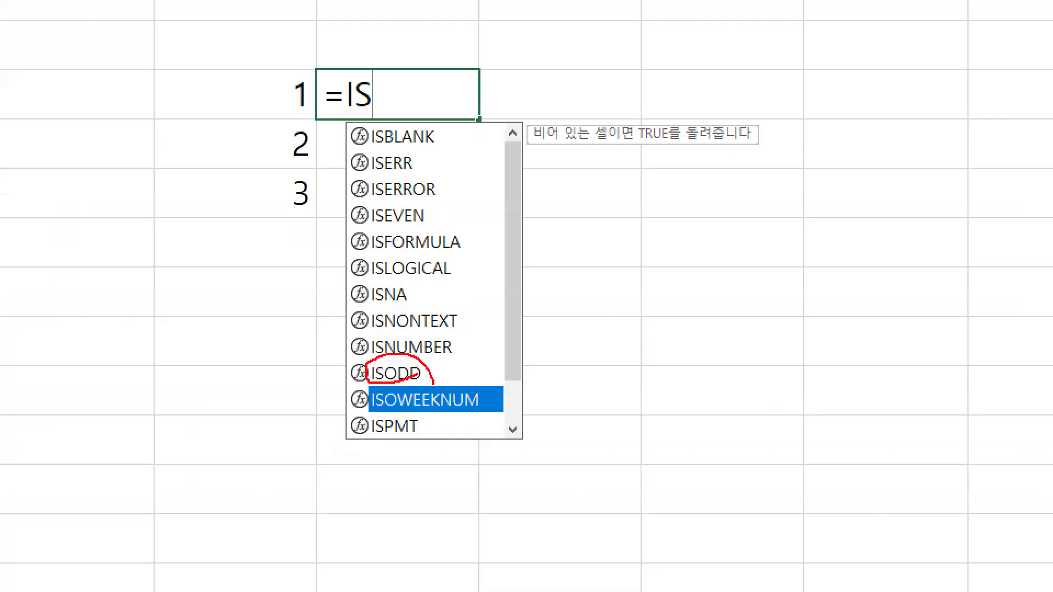
{"action": "key", "text": "Escape"}
{"action": "double_click", "coordinate": [406, 373]}
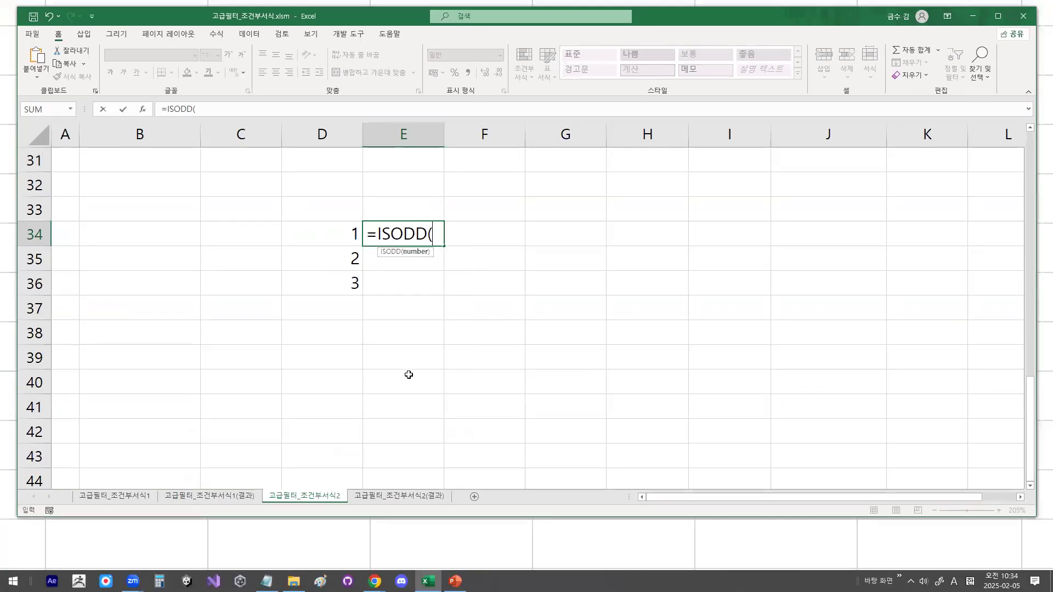
{"action": "left_click", "coordinate": [333, 236]}
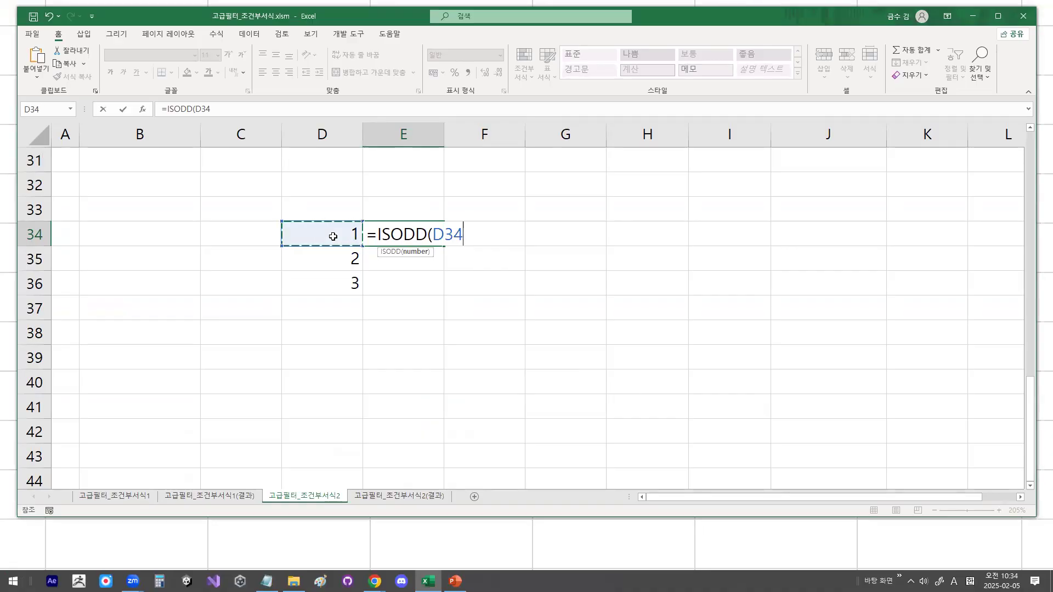
{"action": "type", "text": ")"}
{"action": "key", "text": "Return"}
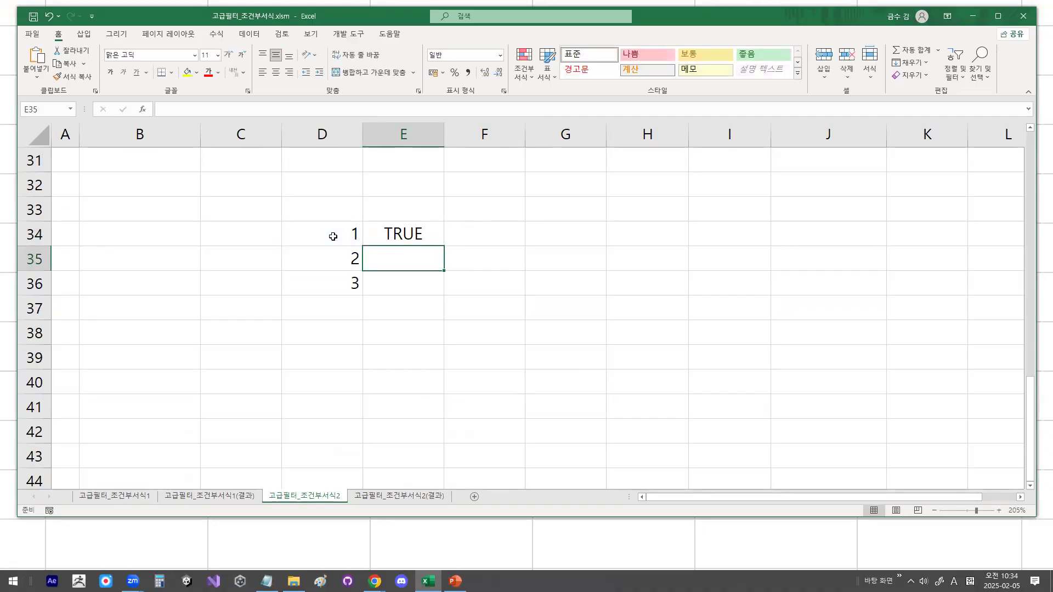
Fill the ISODD formula from E34 down to E36 and circle the results in E35 and E36 in red.
{"action": "left_click", "coordinate": [415, 235]}
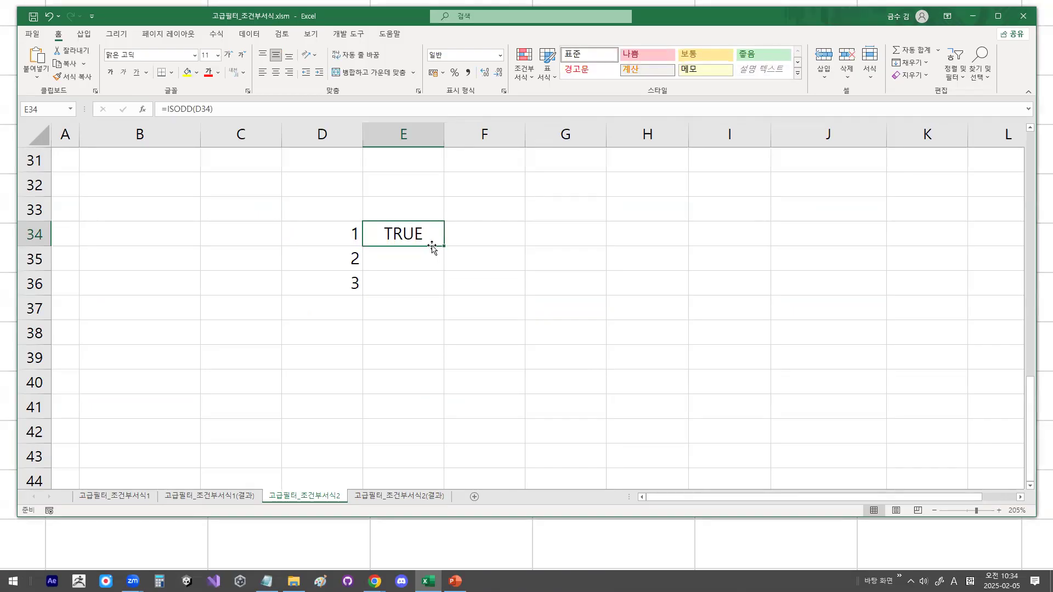
{"action": "left_click_drag", "start_coordinate": [444, 246], "coordinate": [440, 301]}
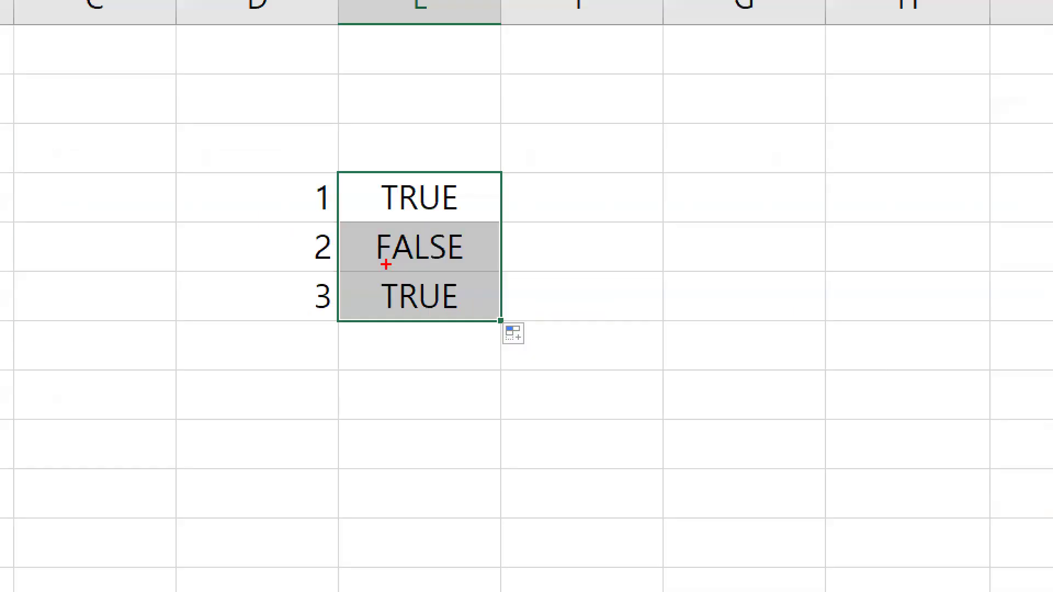
{"action": "left_click_drag", "start_coordinate": [465, 260], "coordinate": [463, 255]}
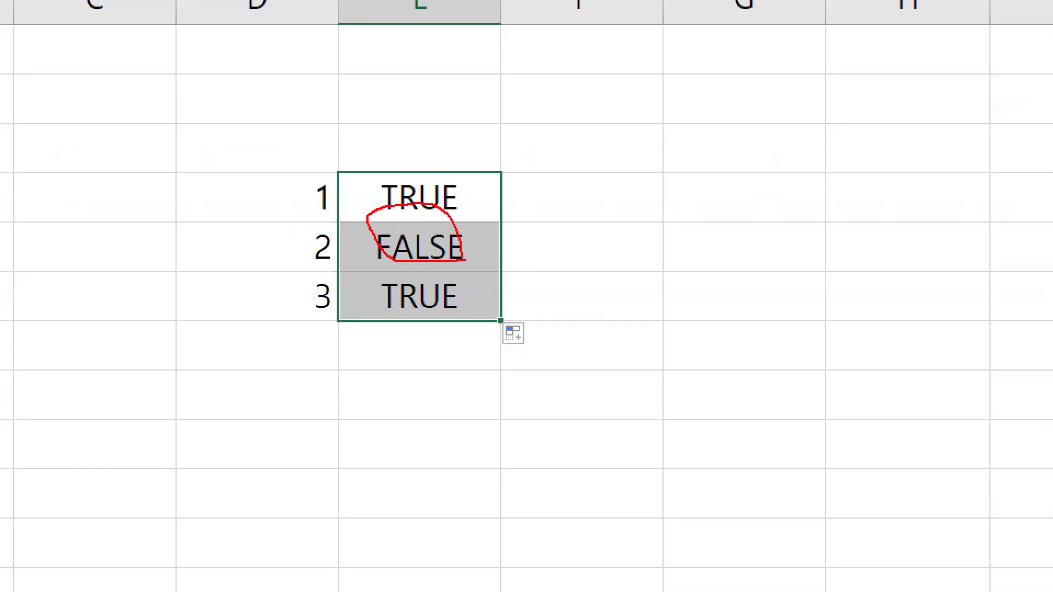
{"action": "left_click_drag", "start_coordinate": [439, 332], "coordinate": [469, 328]}
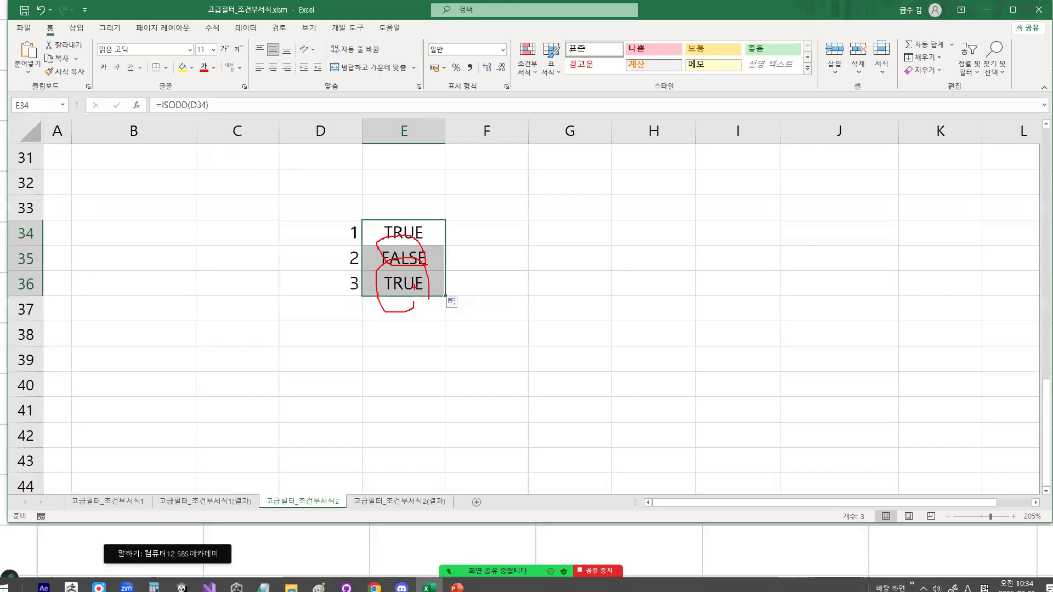
Clear the drawn markings and delete the sample numbers and formulas in D34:E36.
{"action": "left_click_drag", "start_coordinate": [272, 147], "coordinate": [389, 304]}
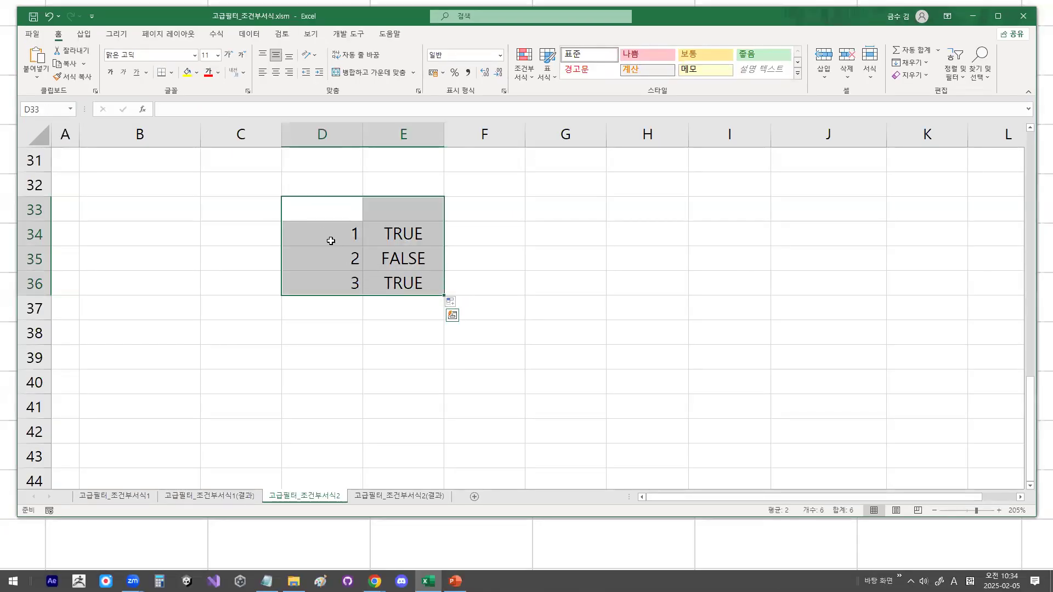
{"action": "left_click_drag", "start_coordinate": [331, 241], "coordinate": [388, 281]}
{"action": "key", "text": "Delete"}
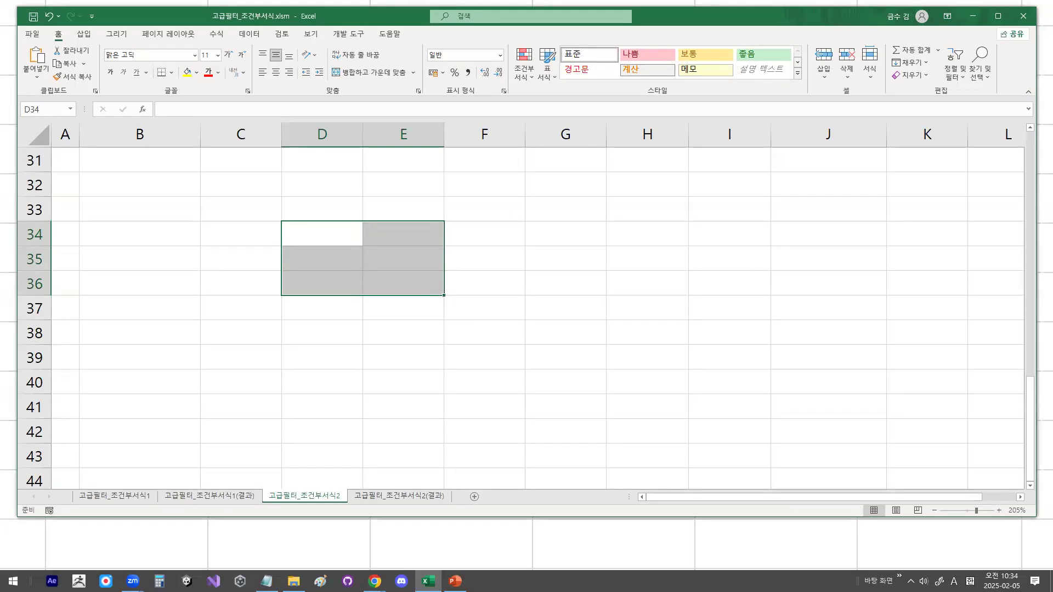
Switch to the Notepad notes and review ROW and its use as the ISODD argument in =ISODD(ROW()).
{"action": "left_click", "coordinate": [267, 581]}
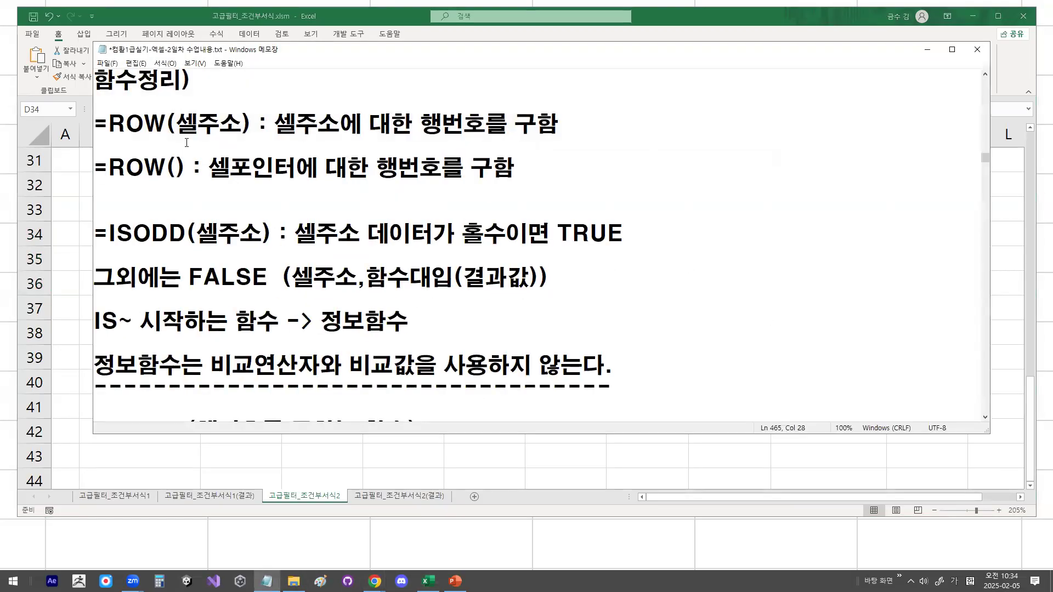
{"action": "left_click_drag", "start_coordinate": [113, 130], "coordinate": [166, 119]}
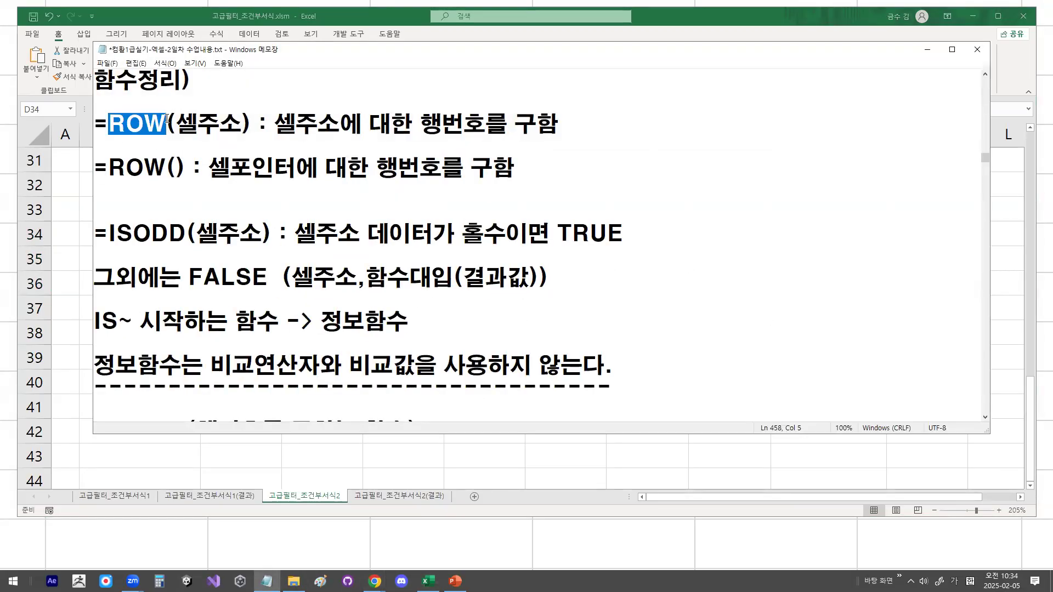
{"action": "scroll", "coordinate": [224, 206], "scroll_direction": "down", "scroll_amount": 3}
{"action": "left_click_drag", "start_coordinate": [104, 233], "coordinate": [409, 235]}
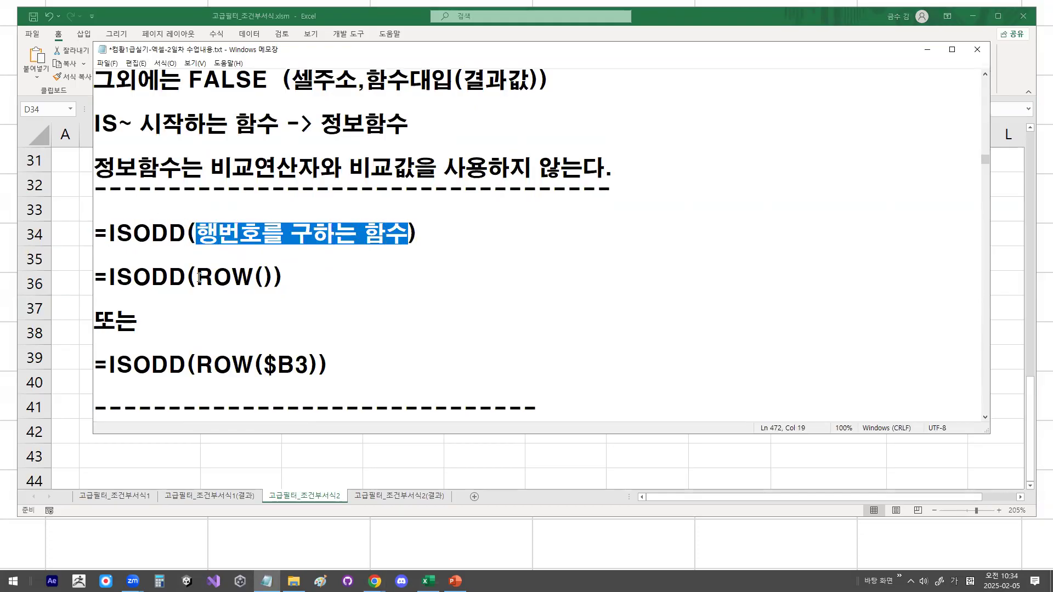
{"action": "left_click_drag", "start_coordinate": [197, 277], "coordinate": [273, 278]}
{"action": "left_click", "coordinate": [274, 277]}
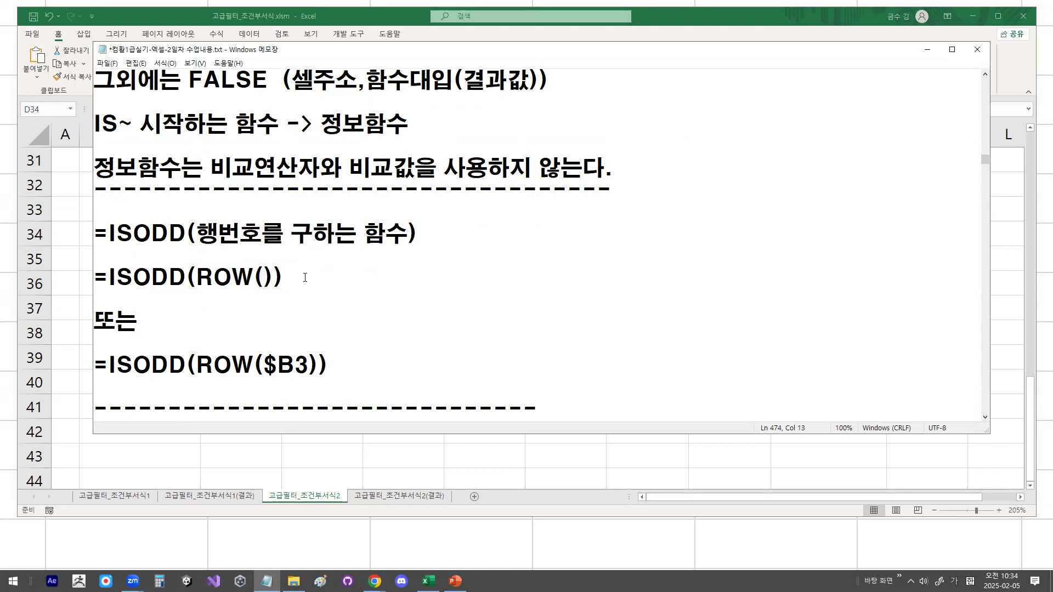
Return to the Excel data table, select B3:H12 and circle the first date cell B3 in red, clearing the marking.
{"action": "left_click", "coordinate": [927, 50]}
{"action": "scroll", "coordinate": [230, 282], "scroll_direction": "up", "scroll_amount": 5}
{"action": "scroll", "coordinate": [220, 292], "scroll_direction": "up", "scroll_amount": 6}
{"action": "left_click_drag", "start_coordinate": [146, 207], "coordinate": [694, 412]}
{"action": "left_click_drag", "start_coordinate": [164, 208], "coordinate": [609, 425]}
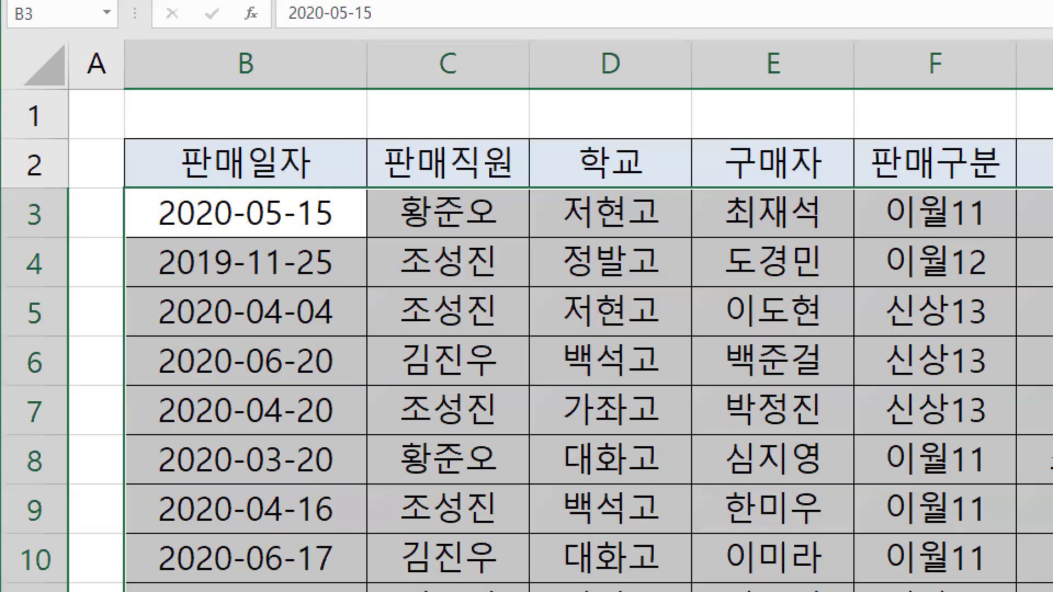
{"action": "left_click_drag", "start_coordinate": [172, 200], "coordinate": [143, 191]}
{"action": "left_click_drag", "start_coordinate": [253, 179], "coordinate": [287, 225]}
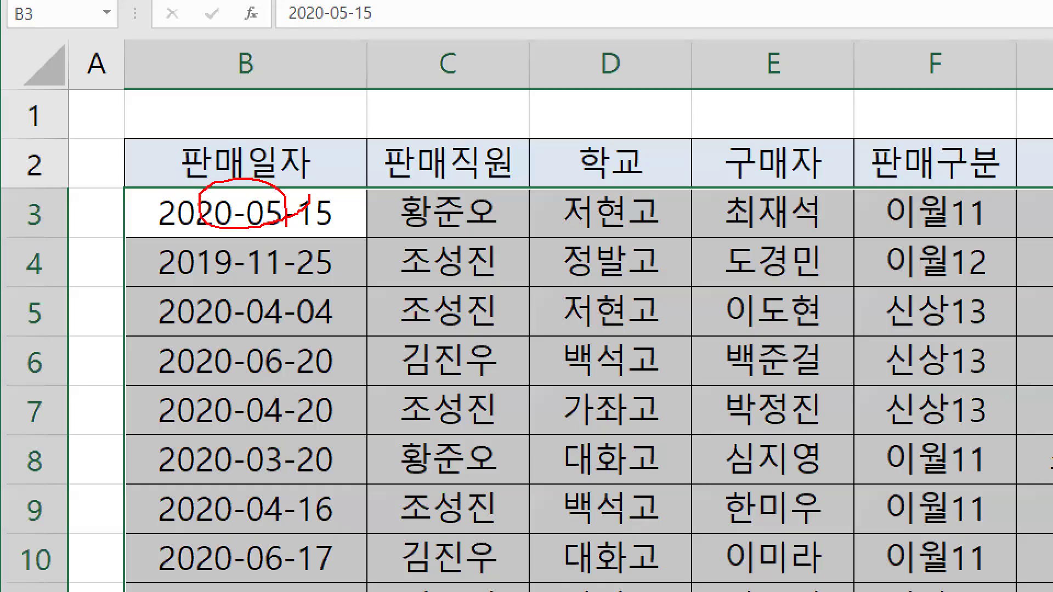
{"action": "key", "text": "Escape"}
Mark the row number and the first 판매일자 cell in red, clearing each marking.
{"action": "key", "text": "ctrl+1"}
{"action": "mouse_move", "coordinate": [26, 116]}
{"action": "left_mouse_down"}
{"action": "mouse_move", "coordinate": [80, 137]}
{"action": "mouse_move", "coordinate": [27, 107]}
{"action": "left_mouse_up"}
{"action": "key", "text": "Escape"}
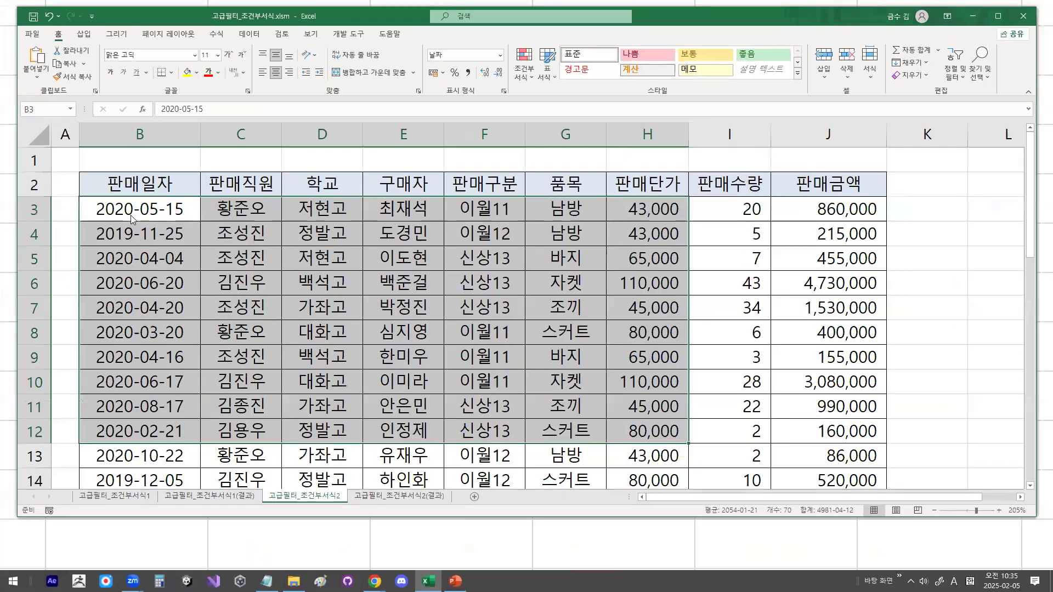
{"action": "key", "text": "ctrl+2"}
{"action": "left_click_drag", "start_coordinate": [277, 297], "coordinate": [285, 326]}
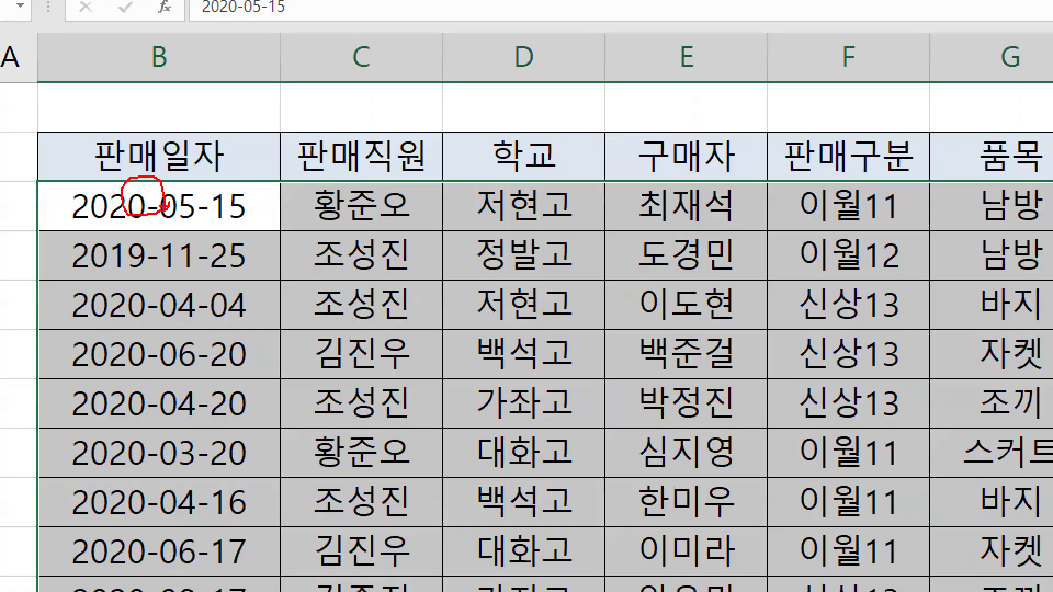
{"action": "key", "text": "Escape"}
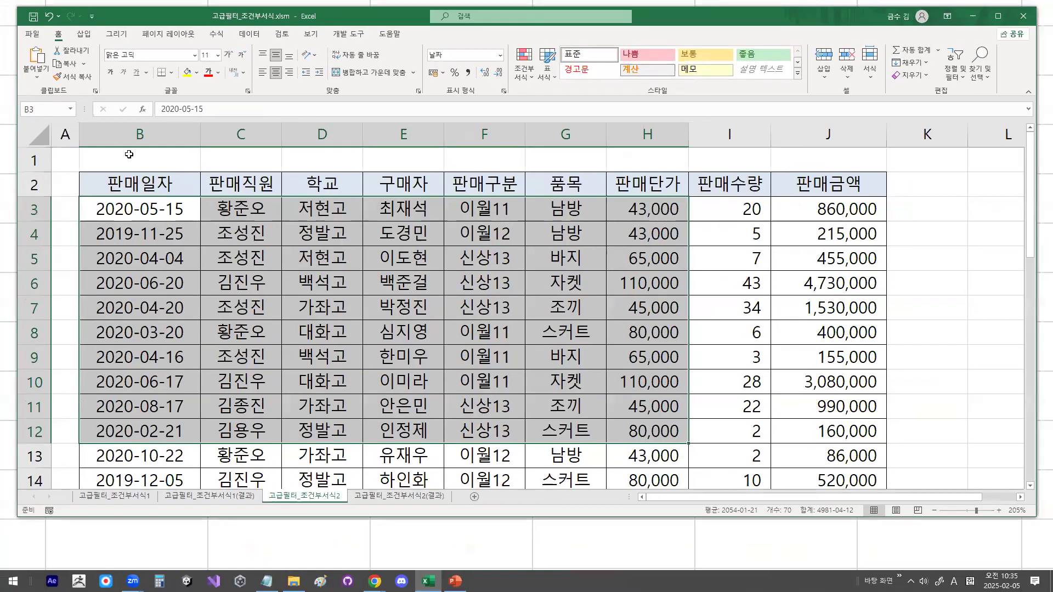
Select cells B4, B5, B6 and B3 in turn, and highlight =ISODD(ROW()) on the Notepad notes.
{"action": "left_click", "coordinate": [140, 232]}
{"action": "left_click", "coordinate": [143, 261]}
{"action": "left_click", "coordinate": [146, 288]}
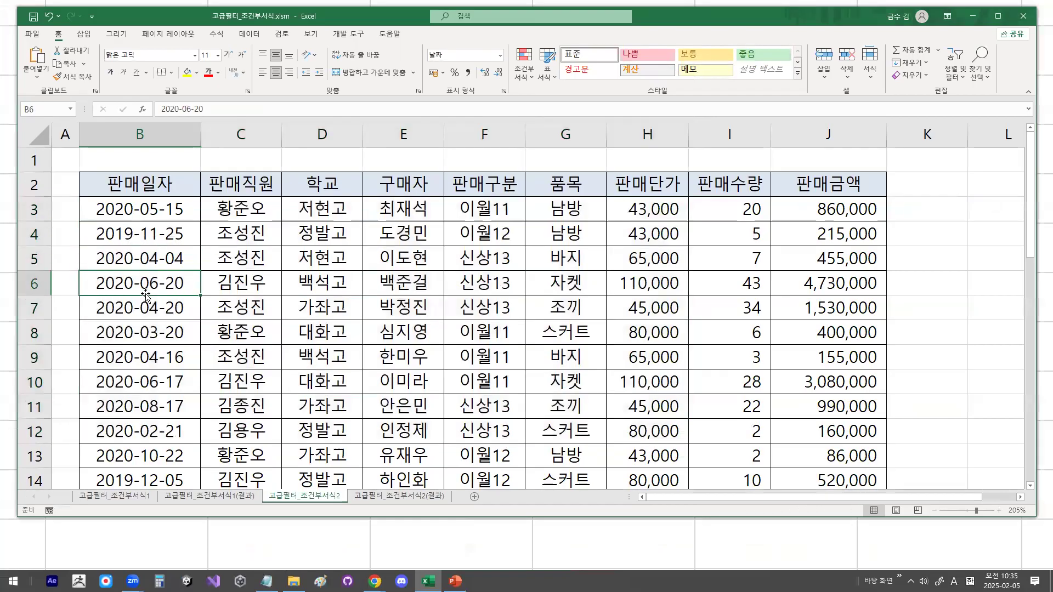
{"action": "left_click", "coordinate": [159, 210]}
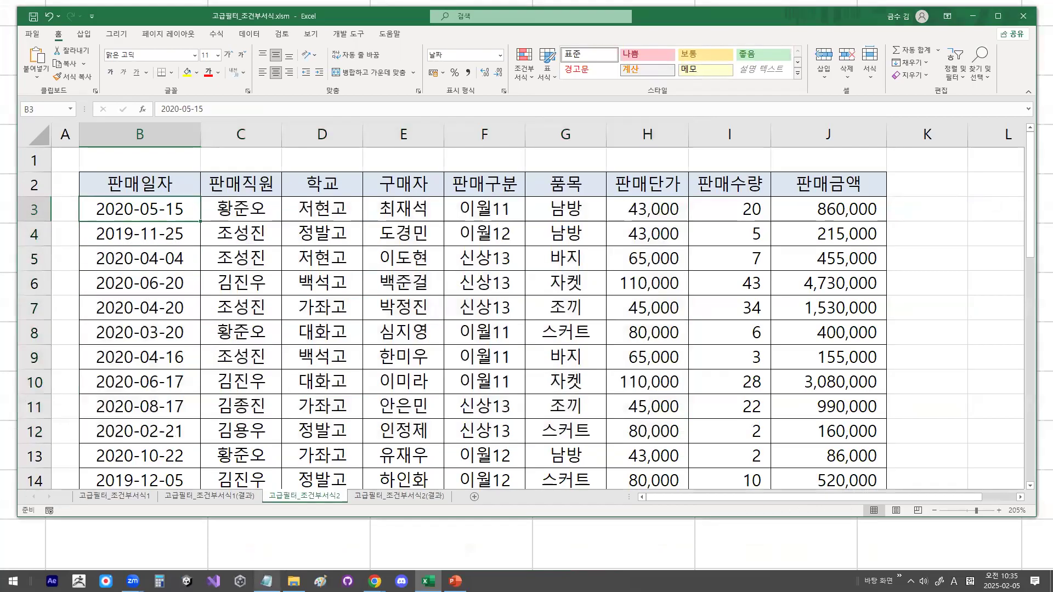
{"action": "key", "text": "alt+Tab"}
{"action": "left_click_drag", "start_coordinate": [101, 277], "coordinate": [315, 278]}
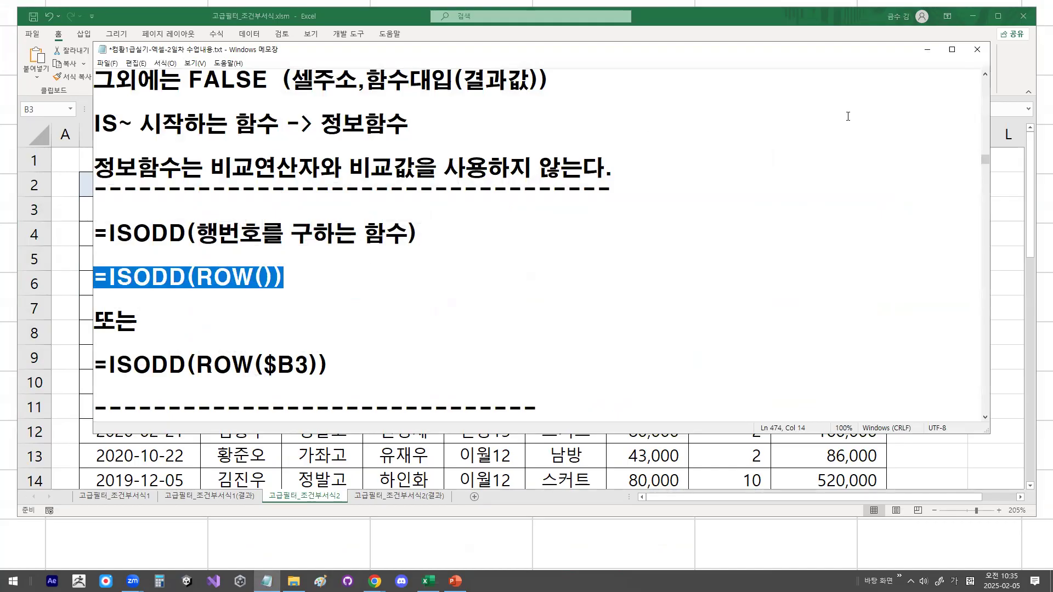
Return to Excel, move the cell pointer along row 3 from B3 to G3, and circle row number 3 in red, clearing the marking.
{"action": "left_click", "coordinate": [927, 49]}
{"action": "key", "text": "Right"}
{"action": "key", "text": "Right"}
{"action": "key", "text": "Right"}
{"action": "key", "text": "Right"}
{"action": "key", "text": "Right"}
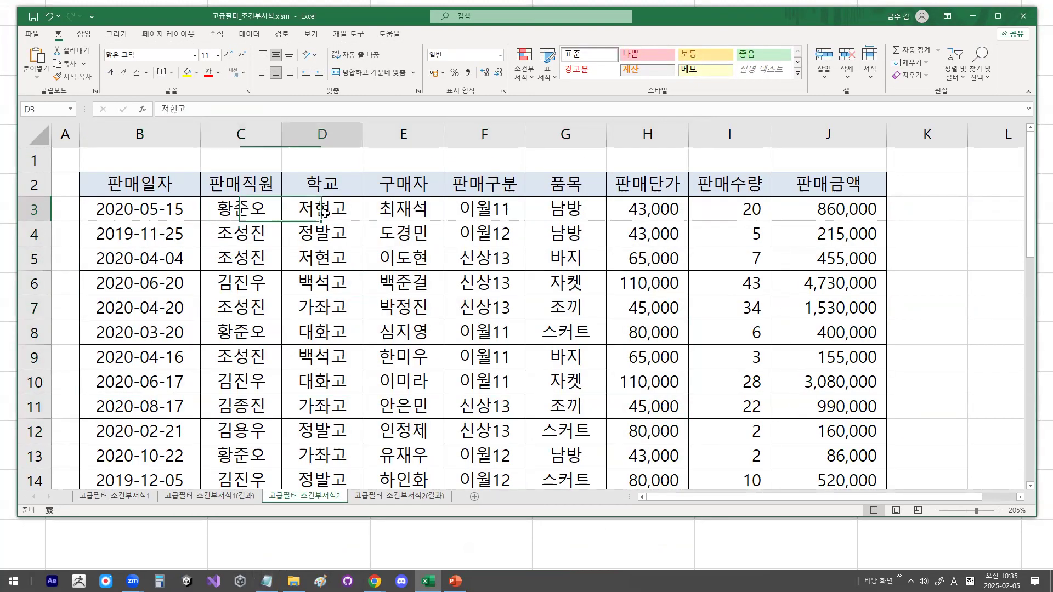
{"action": "key", "text": "ctrl+1"}
{"action": "mouse_move", "coordinate": [89, 202]}
{"action": "left_mouse_down"}
{"action": "mouse_move", "coordinate": [89, 213]}
{"action": "mouse_move", "coordinate": [70, 216]}
{"action": "left_mouse_up"}
{"action": "key", "text": "Escape"}
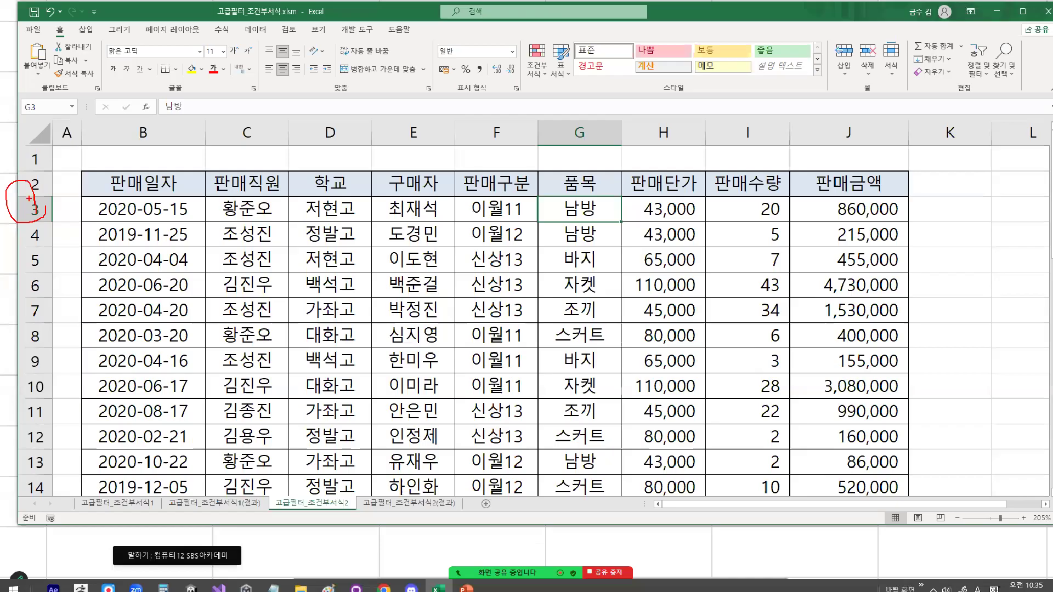
Switch to the notes and compare the $B3 argument in =ISODD(ROW($B3)) with the formula =ISODD(ROW()).
{"action": "left_click", "coordinate": [266, 581]}
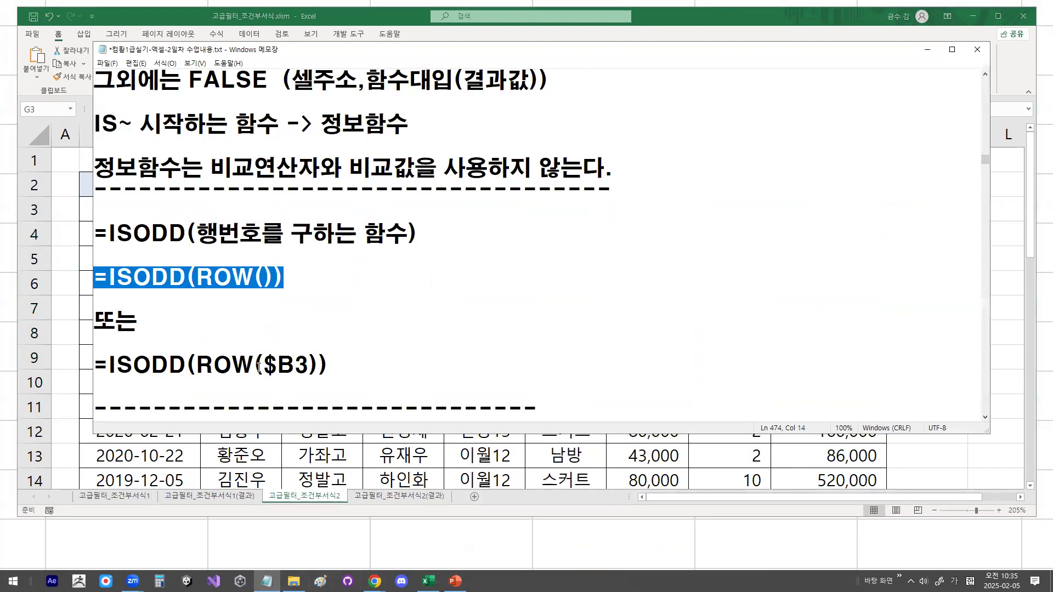
{"action": "left_click_drag", "start_coordinate": [260, 366], "coordinate": [317, 365]}
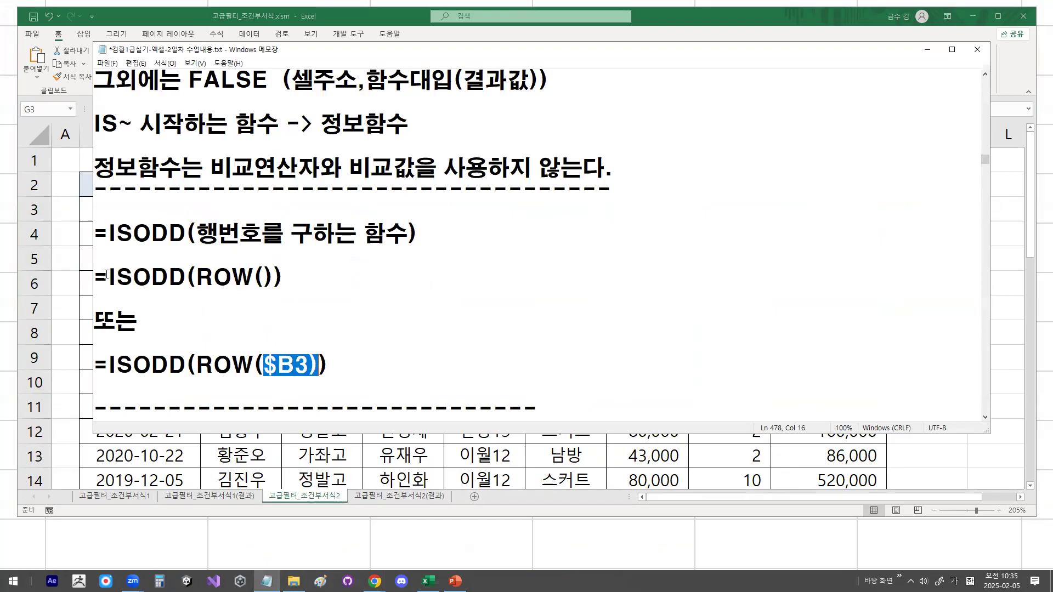
{"action": "left_click_drag", "start_coordinate": [109, 277], "coordinate": [321, 271]}
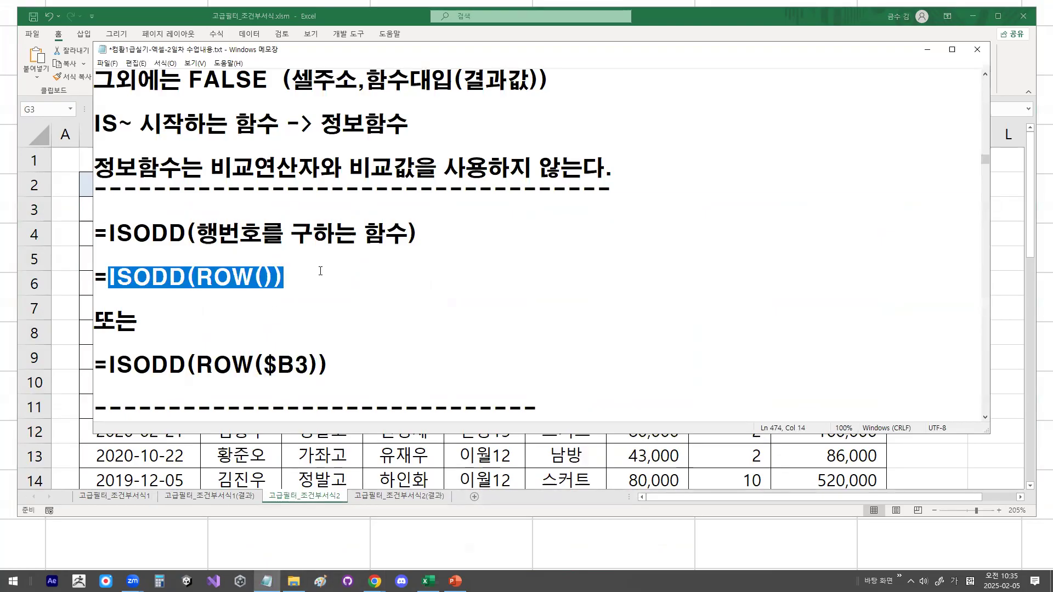
{"action": "left_click", "coordinate": [320, 271]}
{"action": "left_click_drag", "start_coordinate": [108, 277], "coordinate": [312, 280]}
Return to the Excel sheet and select the table's data range B3:J28 without the header row.
{"action": "left_click", "coordinate": [928, 50]}
{"action": "left_click", "coordinate": [139, 214]}
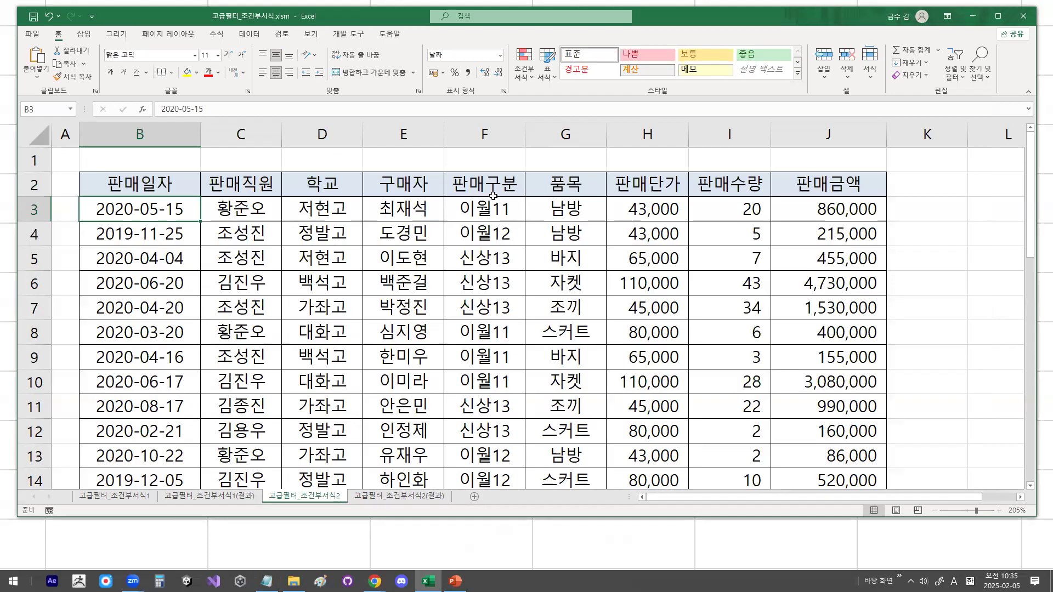
{"action": "key", "text": "shift+Right"}
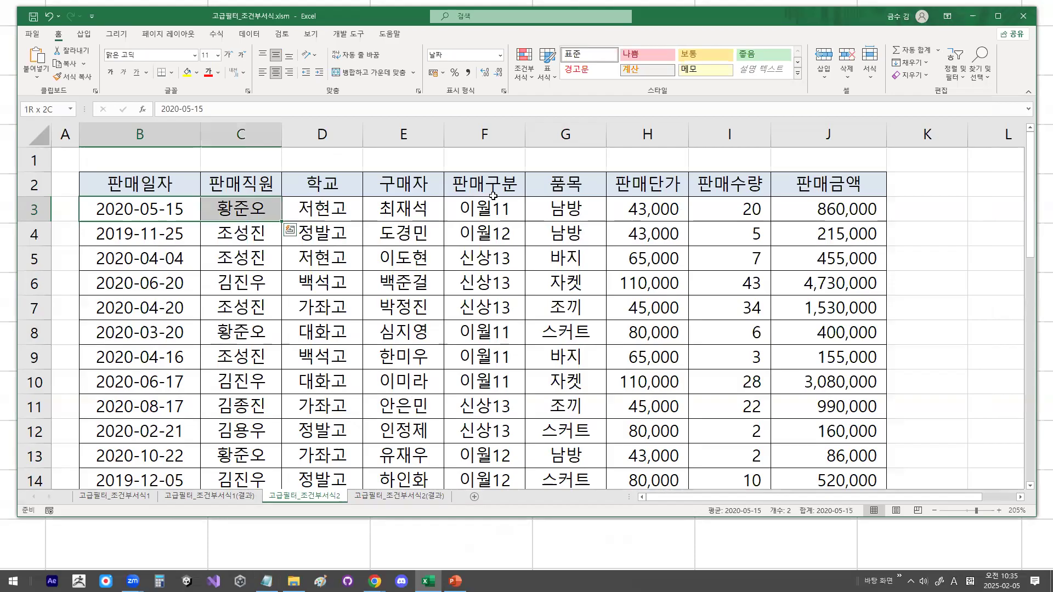
{"action": "key", "text": "End"}
{"action": "key", "text": "shift+Right"}
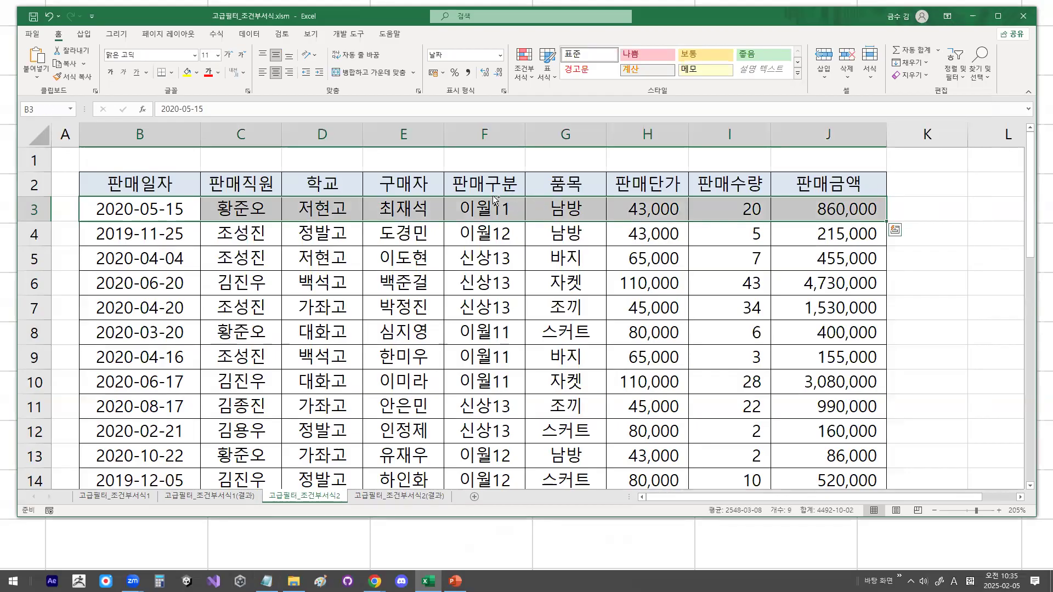
{"action": "key", "text": "ctrl+shift+Down"}
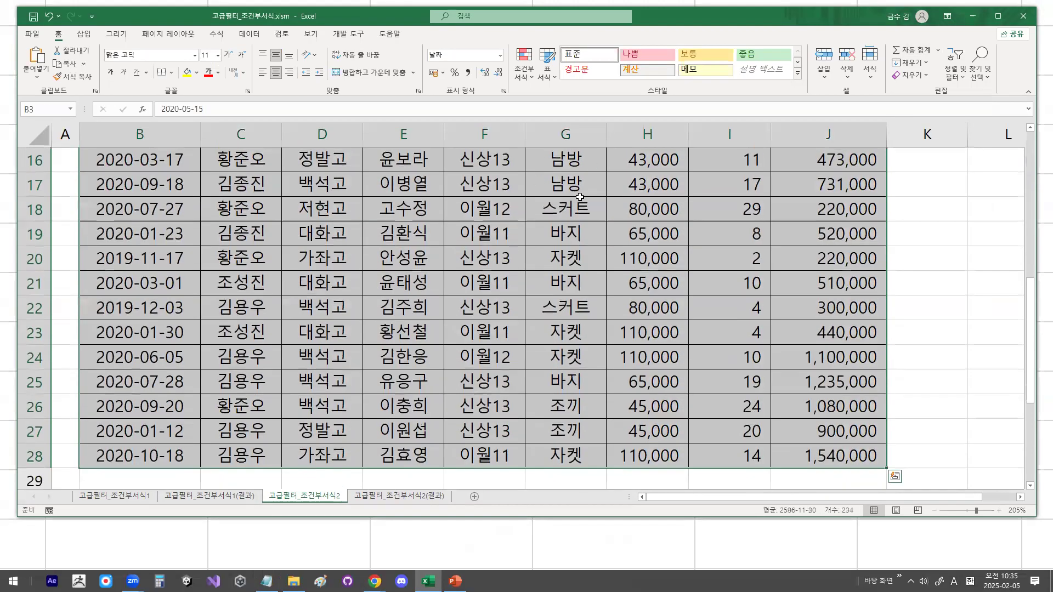
Start a new conditional formatting rule for the selected range, using a formula to determine which cells to format.
{"action": "scroll", "coordinate": [572, 231], "scroll_direction": "up", "scroll_amount": 5}
{"action": "scroll", "coordinate": [572, 230], "scroll_direction": "up", "scroll_amount": 1}
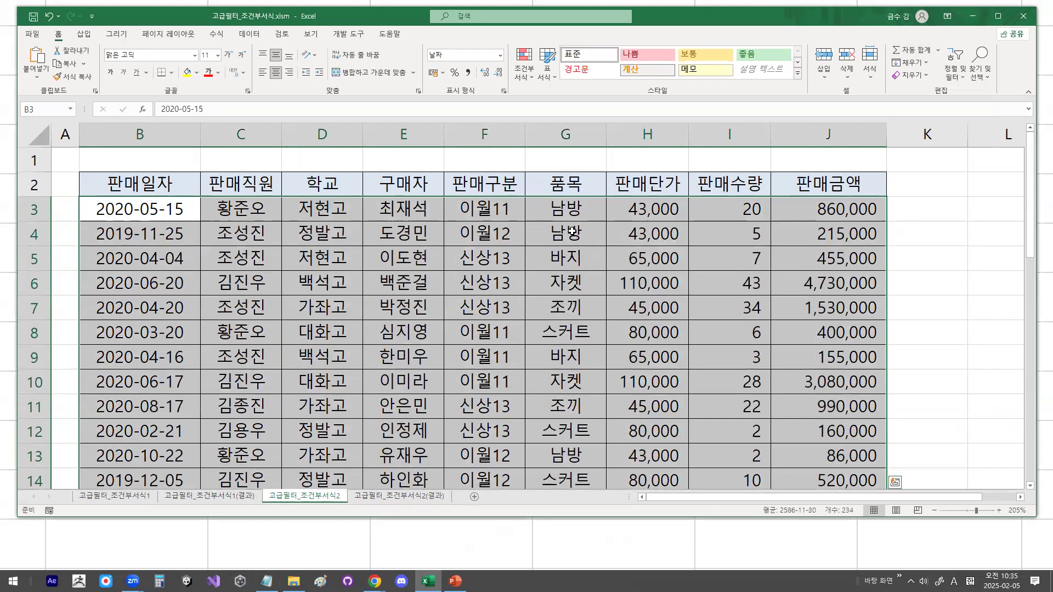
{"action": "left_click", "coordinate": [531, 79]}
{"action": "key", "text": "Escape"}
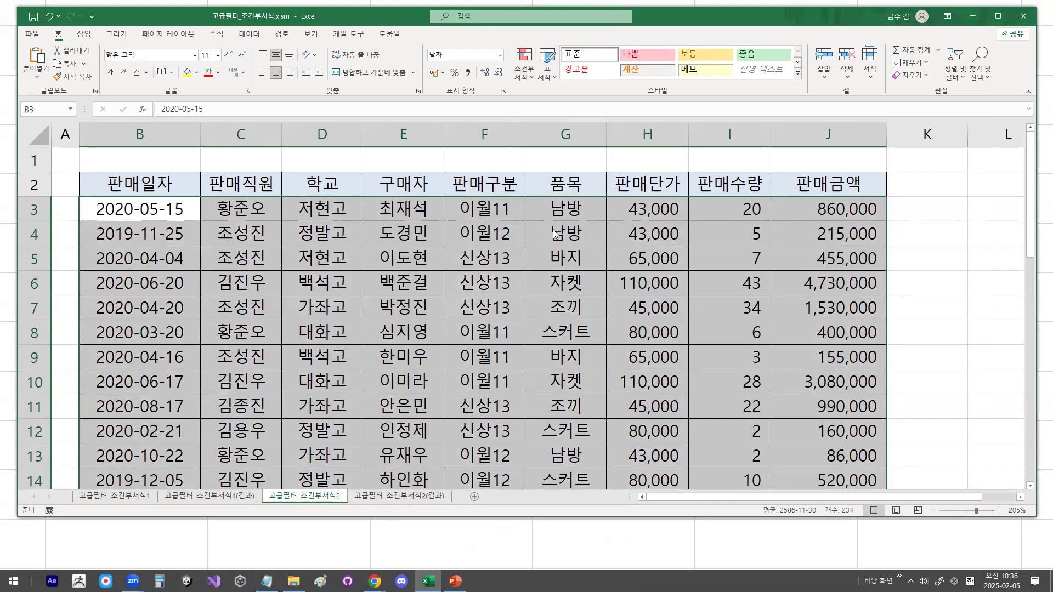
{"action": "left_click", "coordinate": [599, 251]}
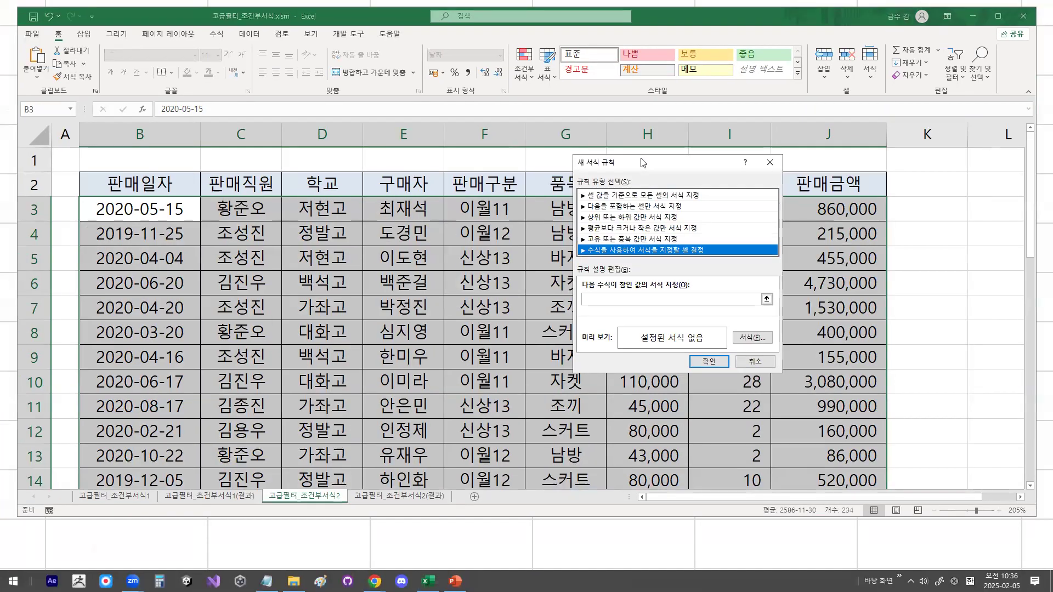
{"action": "left_click_drag", "start_coordinate": [642, 162], "coordinate": [506, 39]}
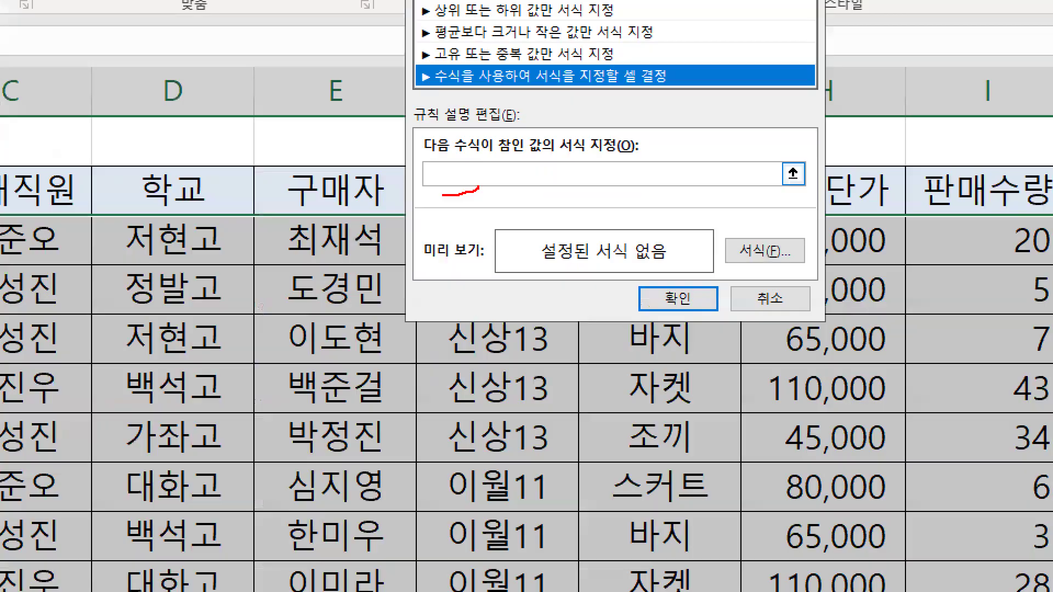
Enter =ISODD(ROW()) as the rule's formula, circling the ISODD argument in red and clearing the mark.
{"action": "left_click", "coordinate": [466, 169]}
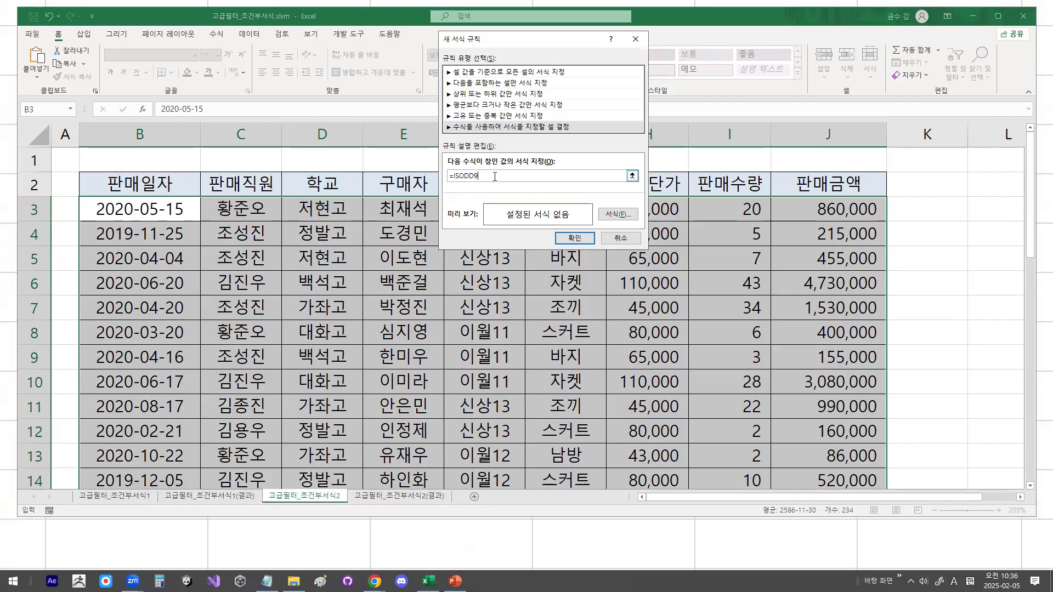
{"action": "key", "text": "ctrl+1"}
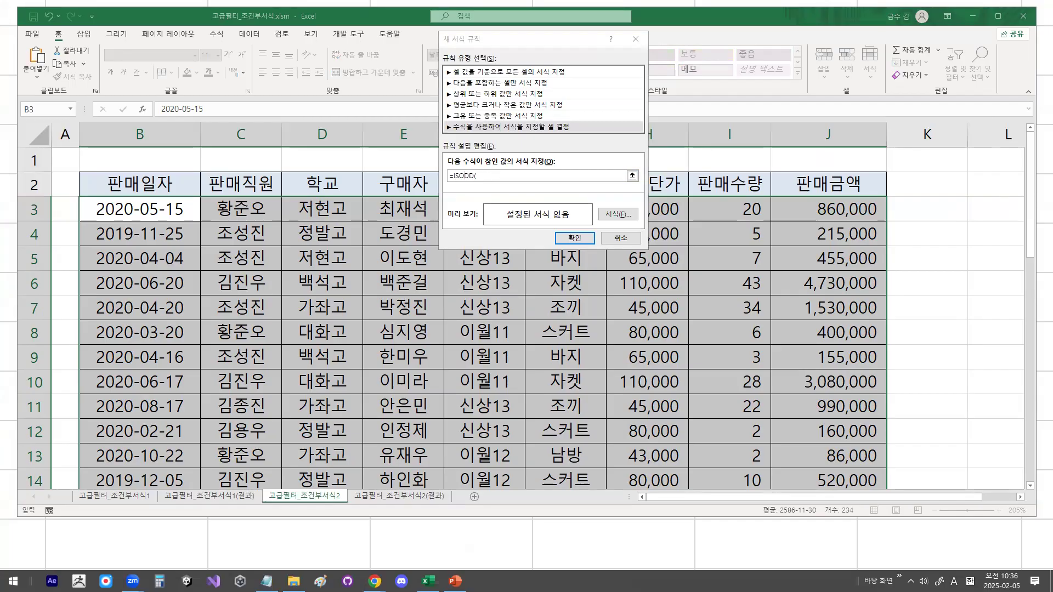
{"action": "left_click", "coordinate": [489, 185]}
{"action": "mouse_move", "coordinate": [520, 177]}
{"action": "left_mouse_down"}
{"action": "mouse_move", "coordinate": [503, 148]}
{"action": "mouse_move", "coordinate": [513, 179]}
{"action": "left_mouse_up"}
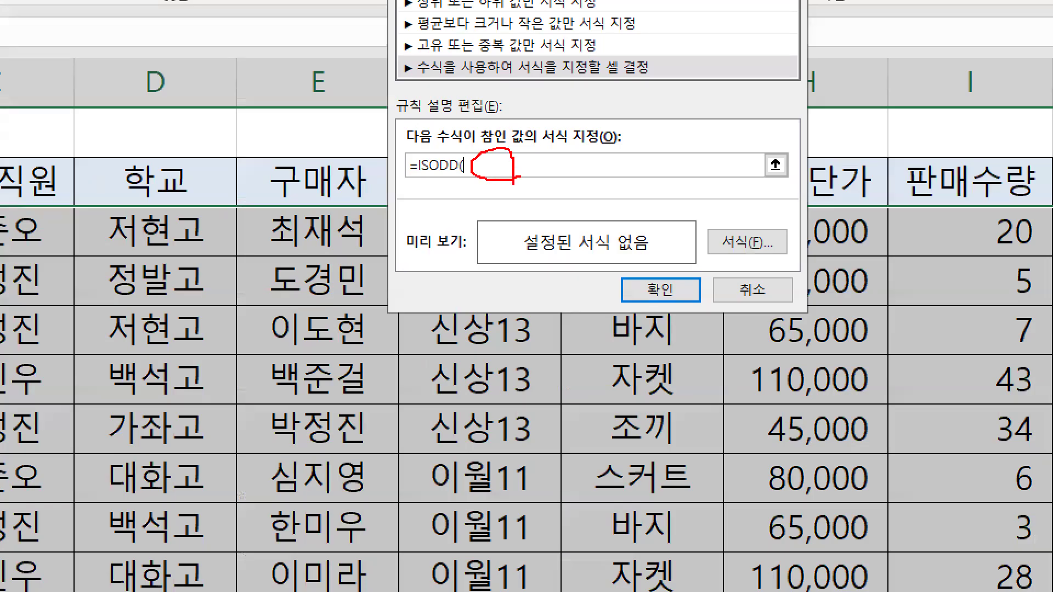
{"action": "key", "text": "Escape"}
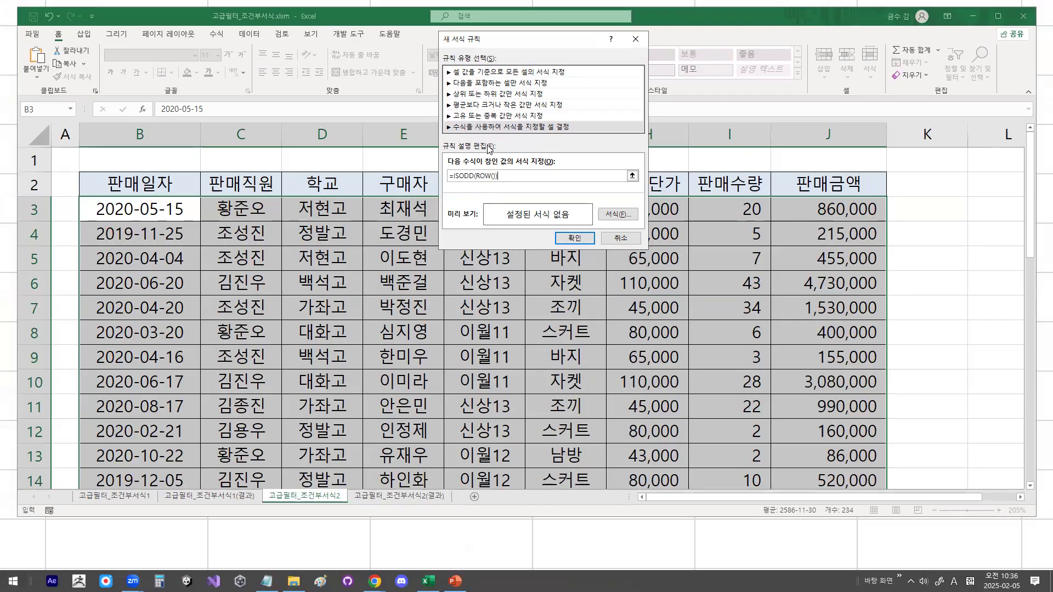
Mark cell B3 and the rule's formula and format settings in red, clearing the marks.
{"action": "key", "text": "ctrl+1"}
{"action": "mouse_move", "coordinate": [134, 209]}
{"action": "left_mouse_down"}
{"action": "mouse_move", "coordinate": [165, 226]}
{"action": "mouse_move", "coordinate": [171, 211]}
{"action": "left_mouse_up"}
{"action": "key", "text": "ctrl+1"}
{"action": "mouse_move", "coordinate": [545, 174]}
{"action": "left_mouse_down"}
{"action": "mouse_move", "coordinate": [497, 191]}
{"action": "mouse_move", "coordinate": [406, 167]}
{"action": "mouse_move", "coordinate": [566, 173]}
{"action": "left_mouse_up"}
{"action": "mouse_move", "coordinate": [742, 228]}
{"action": "left_mouse_down"}
{"action": "mouse_move", "coordinate": [748, 245]}
{"action": "mouse_move", "coordinate": [777, 215]}
{"action": "left_mouse_up"}
{"action": "key", "text": "Escape"}
Set the rule's font format to bold (굵게) with the standard red colour.
{"action": "key", "text": "alt+f"}
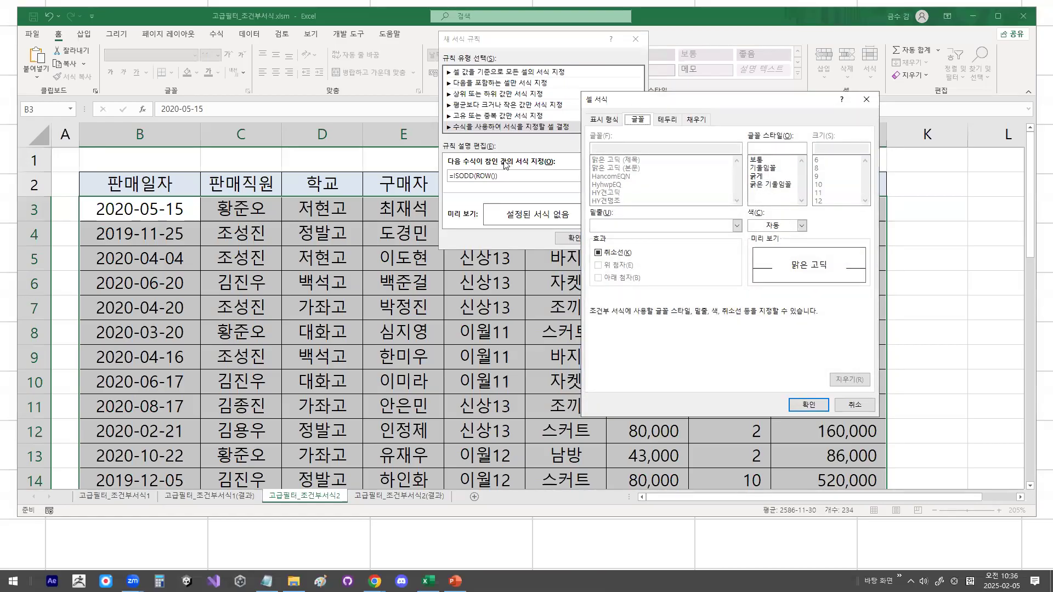
{"action": "left_click", "coordinate": [768, 176]}
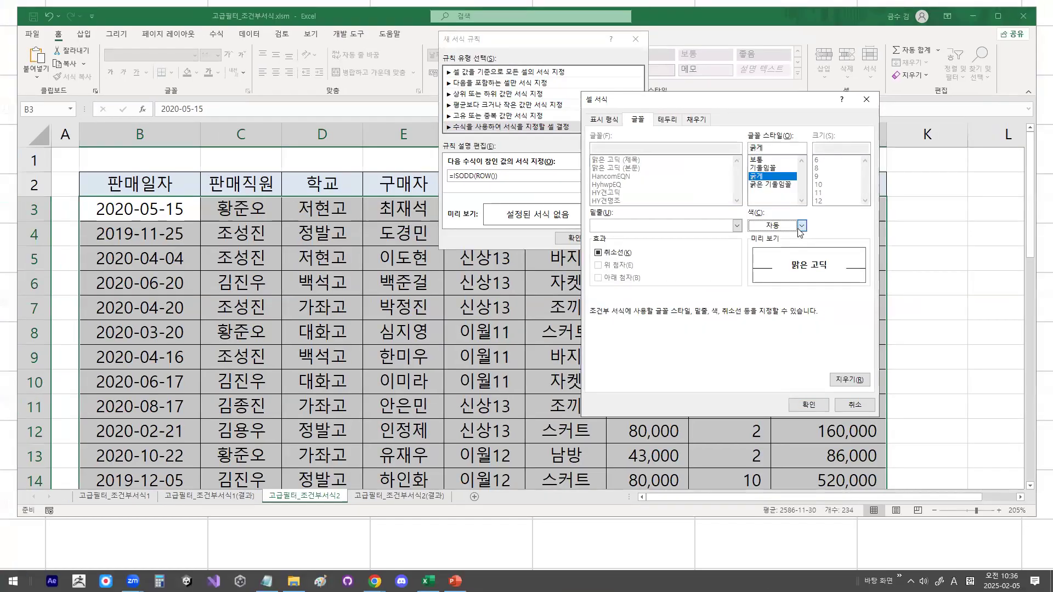
{"action": "left_click", "coordinate": [835, 274]}
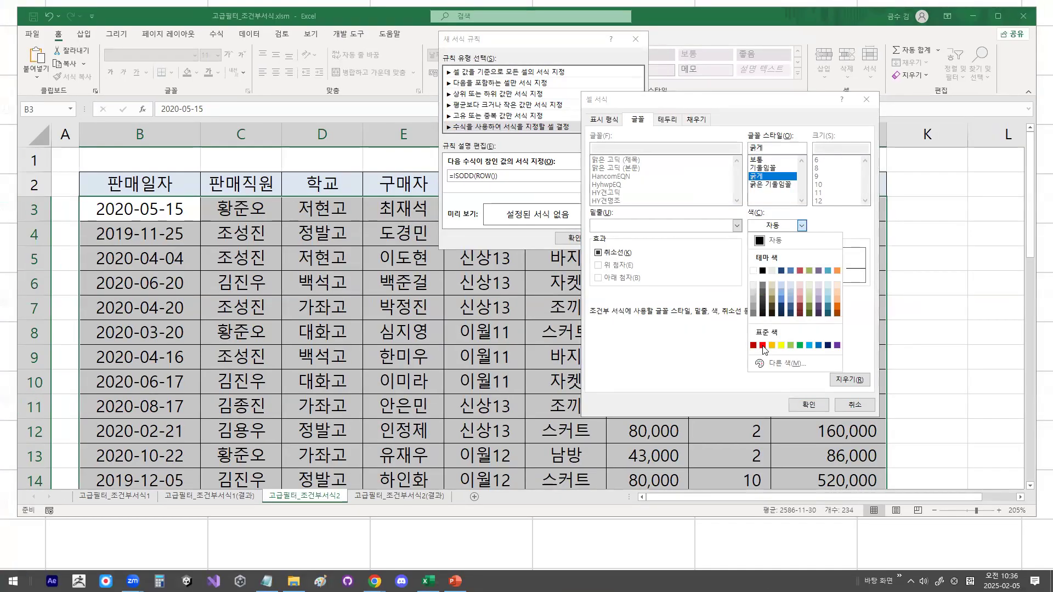
{"action": "left_click", "coordinate": [762, 345]}
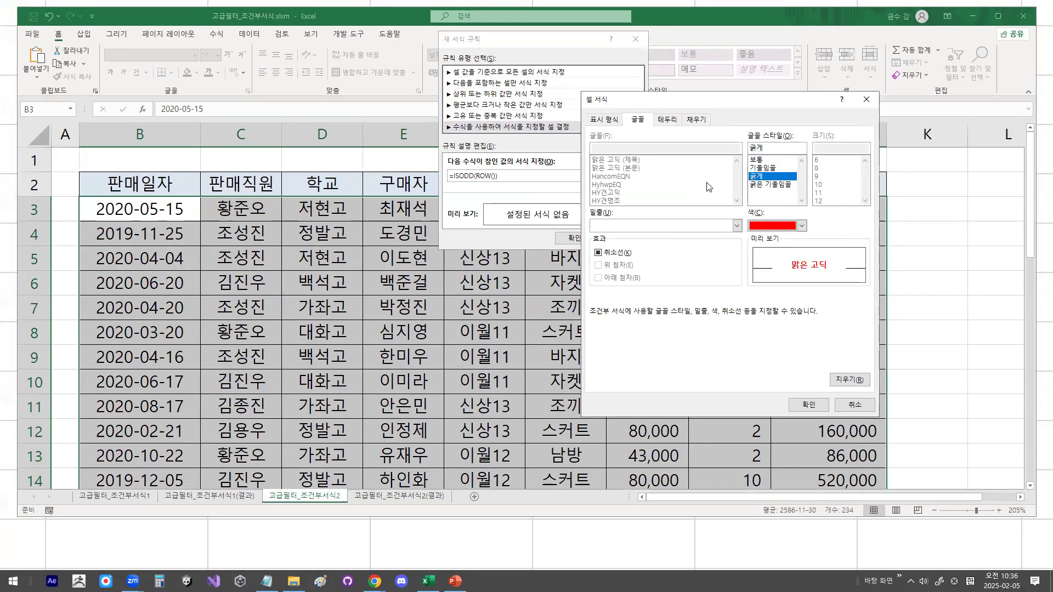
Circle 채우기 in the cell format settings, show the fill options and circle 배경색, clearing the marks.
{"action": "key", "text": "ctrl+1"}
{"action": "left_click", "coordinate": [697, 120]}
{"action": "mouse_move", "coordinate": [727, 122]}
{"action": "left_mouse_down"}
{"action": "mouse_move", "coordinate": [674, 121]}
{"action": "mouse_move", "coordinate": [719, 111]}
{"action": "left_mouse_up"}
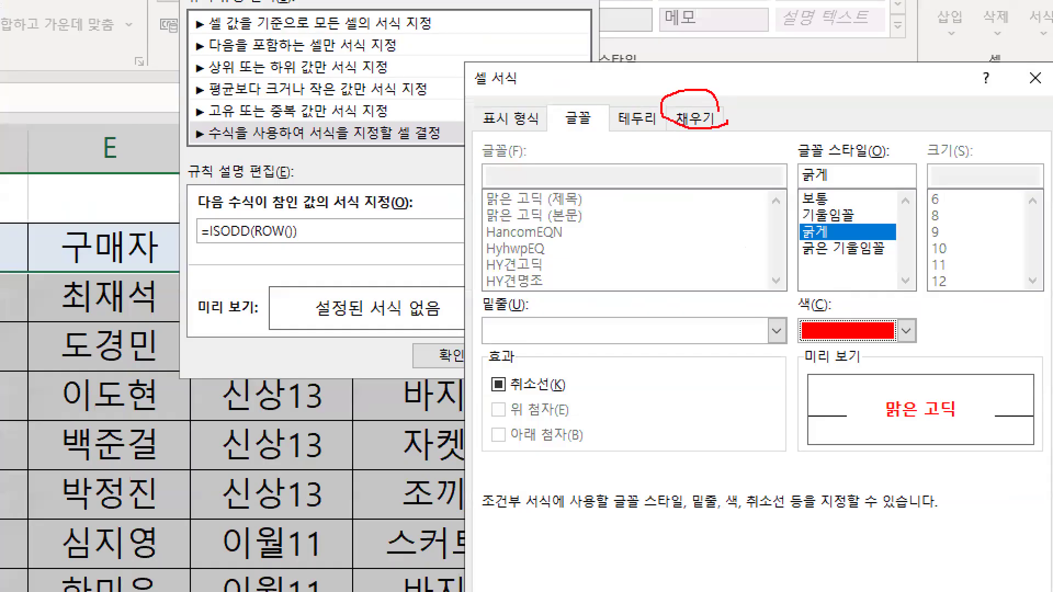
{"action": "key", "text": "Escape"}
{"action": "left_click", "coordinate": [699, 121]}
{"action": "key", "text": "ctrl+1"}
{"action": "left_click", "coordinate": [623, 131]}
{"action": "mouse_move", "coordinate": [623, 131]}
{"action": "left_mouse_down"}
{"action": "mouse_move", "coordinate": [617, 141]}
{"action": "mouse_move", "coordinate": [623, 132]}
{"action": "left_mouse_up"}
{"action": "key", "text": "Escape"}
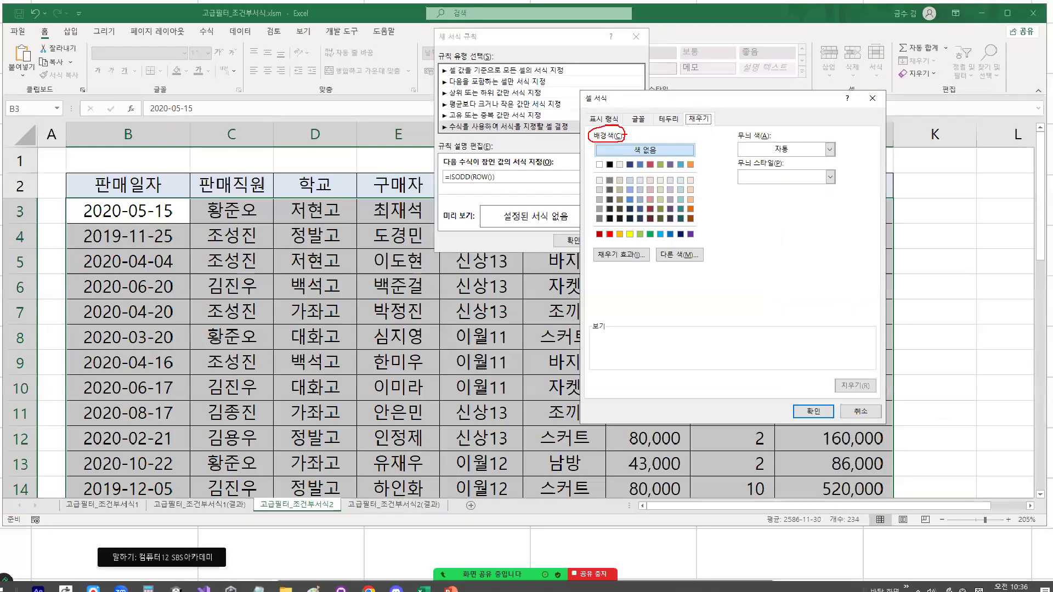
Underline the standard colours under 배경색 and circle 무늬 색 with its 자동 setting, clearing the marks.
{"action": "key", "text": "ctrl+1"}
{"action": "left_click", "coordinate": [664, 237]}
{"action": "left_click_drag", "start_coordinate": [503, 243], "coordinate": [700, 242]}
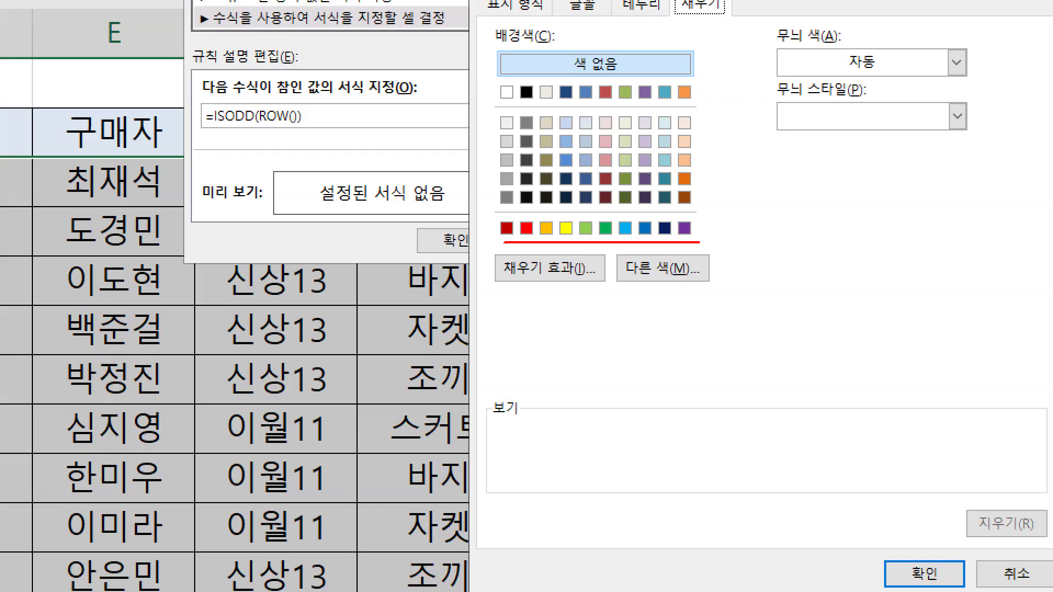
{"action": "mouse_move", "coordinate": [579, 240]}
{"action": "left_mouse_down"}
{"action": "mouse_move", "coordinate": [555, 213]}
{"action": "mouse_move", "coordinate": [585, 246]}
{"action": "left_mouse_up"}
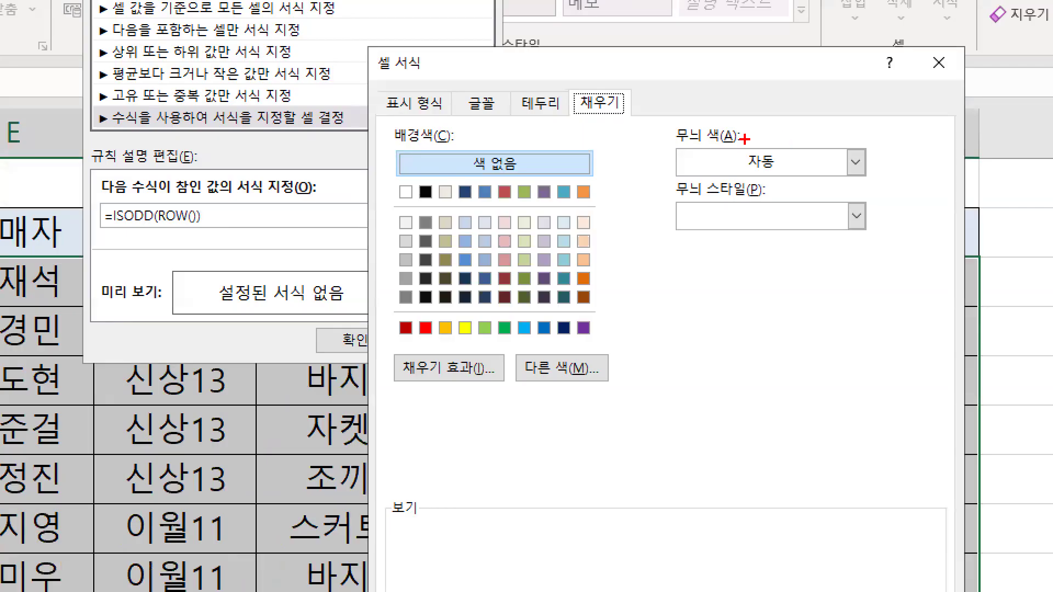
{"action": "mouse_move", "coordinate": [770, 137]}
{"action": "left_mouse_down"}
{"action": "mouse_move", "coordinate": [743, 141]}
{"action": "mouse_move", "coordinate": [692, 120]}
{"action": "mouse_move", "coordinate": [748, 144]}
{"action": "mouse_move", "coordinate": [738, 178]}
{"action": "mouse_move", "coordinate": [783, 170]}
{"action": "left_mouse_up"}
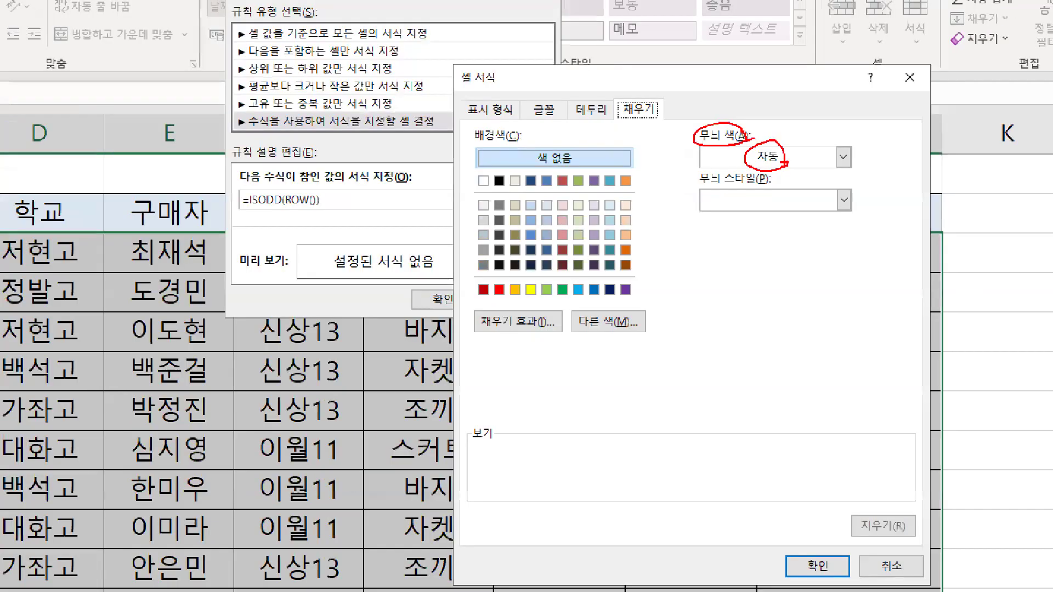
{"action": "key", "text": "Escape"}
Show the 무늬 색 palette and mark its 표준 색 row in red to compare it with the background colours.
{"action": "left_click", "coordinate": [843, 157]}
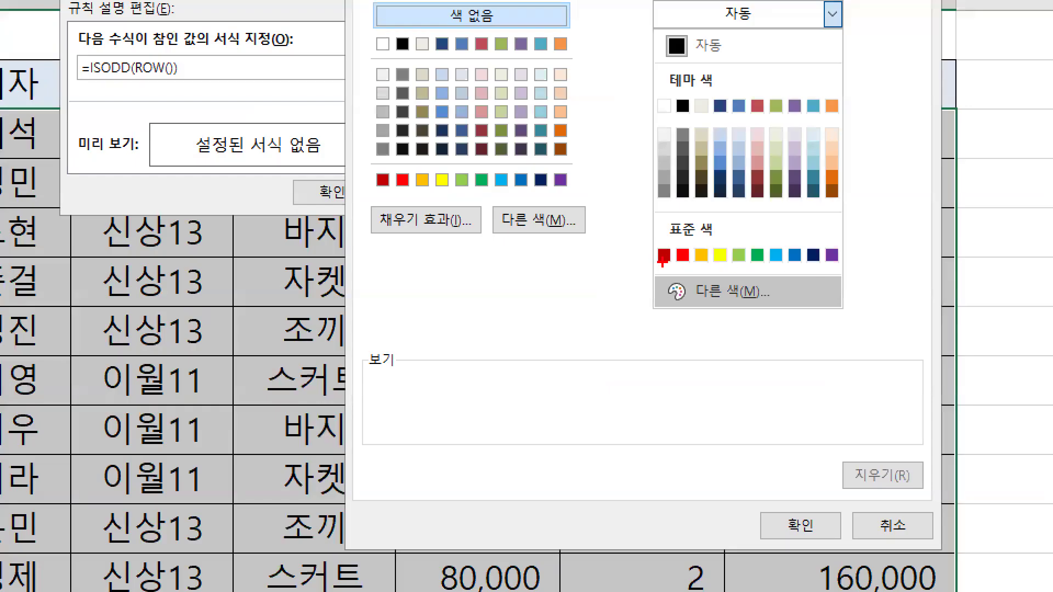
{"action": "left_click_drag", "start_coordinate": [738, 273], "coordinate": [850, 262]}
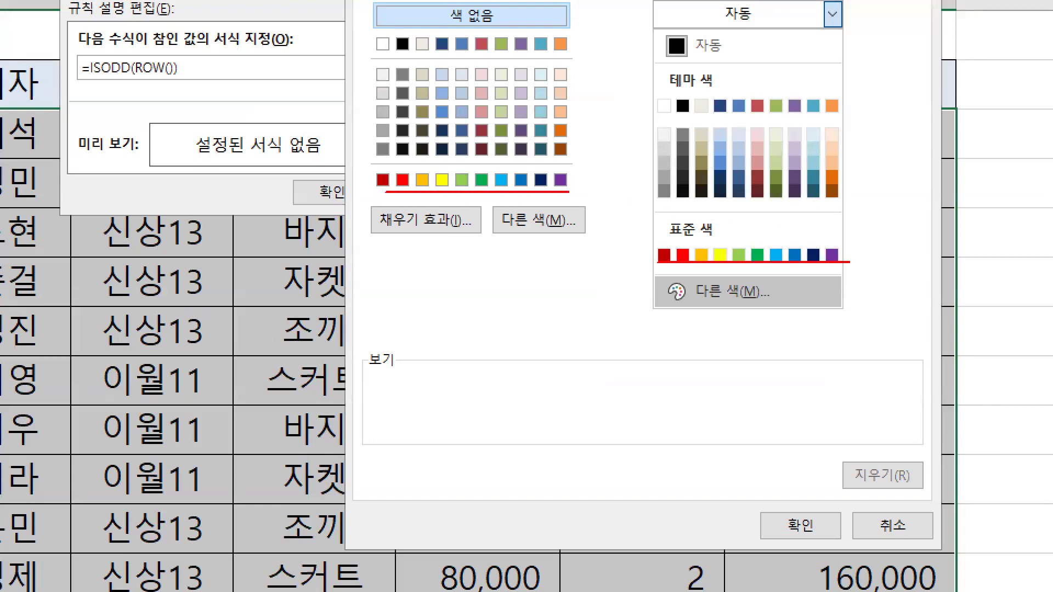
{"action": "mouse_move", "coordinate": [866, 254]}
{"action": "left_mouse_down"}
{"action": "mouse_move", "coordinate": [709, 205]}
{"action": "mouse_move", "coordinate": [878, 299]}
{"action": "left_mouse_up"}
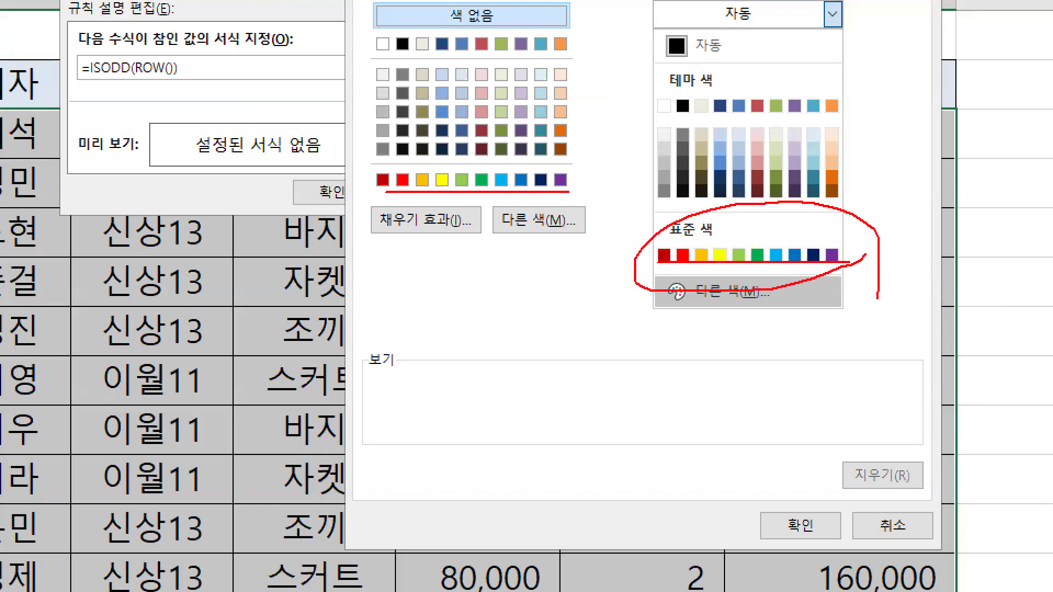
{"action": "key", "text": "Escape"}
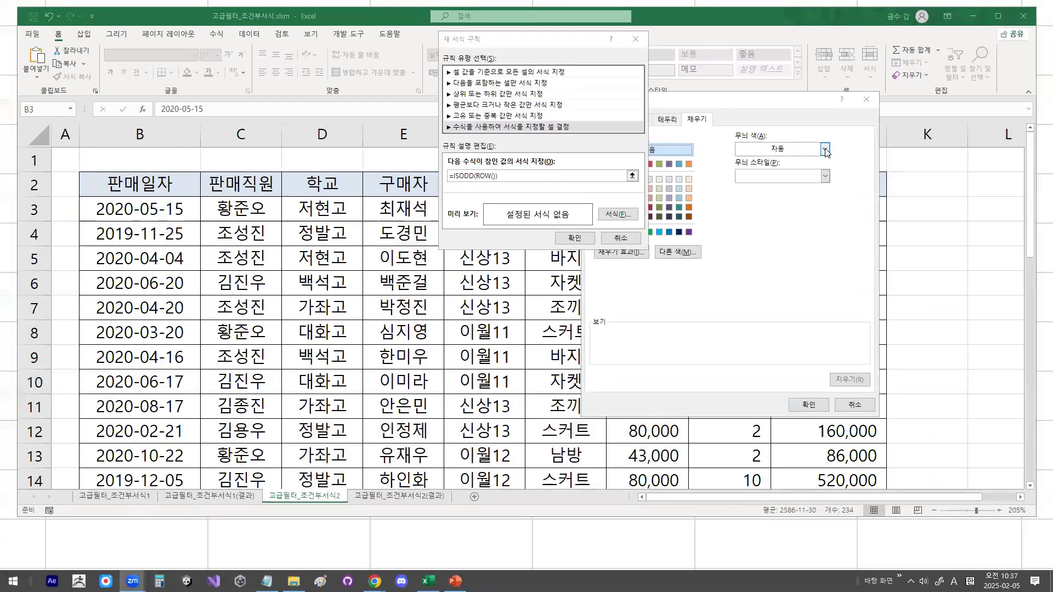
{"action": "left_click", "coordinate": [826, 150]}
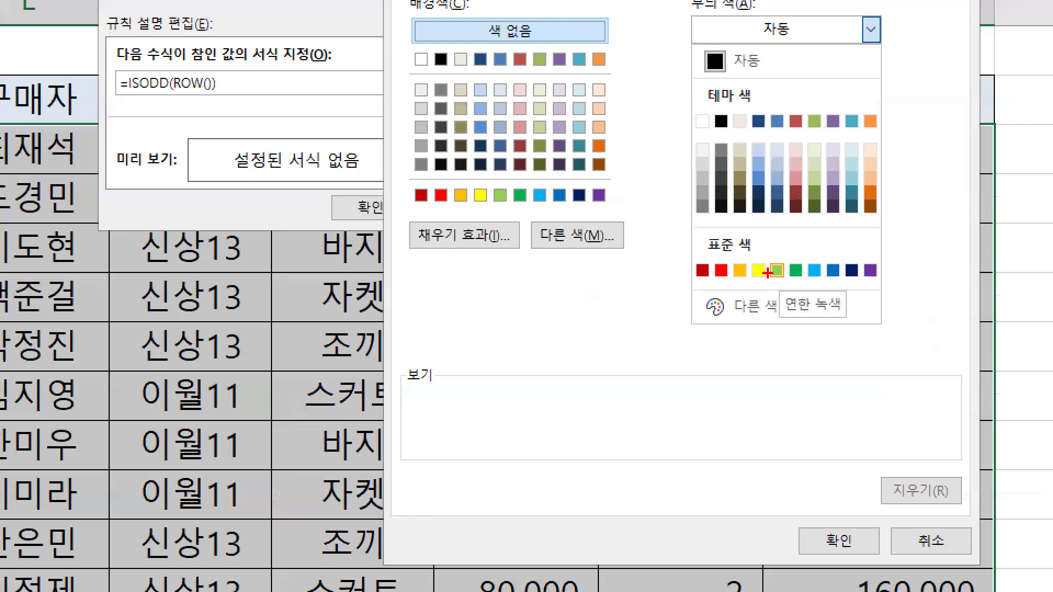
{"action": "mouse_move", "coordinate": [782, 277]}
{"action": "left_mouse_down"}
{"action": "mouse_move", "coordinate": [766, 277]}
{"action": "mouse_move", "coordinate": [769, 261]}
{"action": "left_mouse_up"}
{"action": "key", "text": "Escape"}
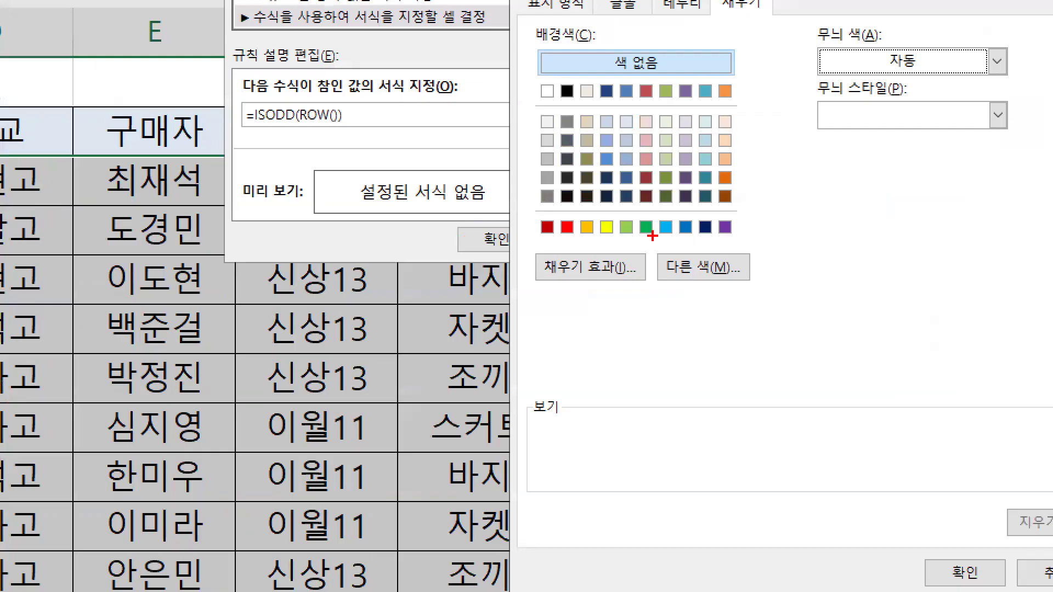
Set the rule's background fill to standard yellow and confirm the cell format.
{"action": "left_click_drag", "start_coordinate": [643, 236], "coordinate": [644, 226]}
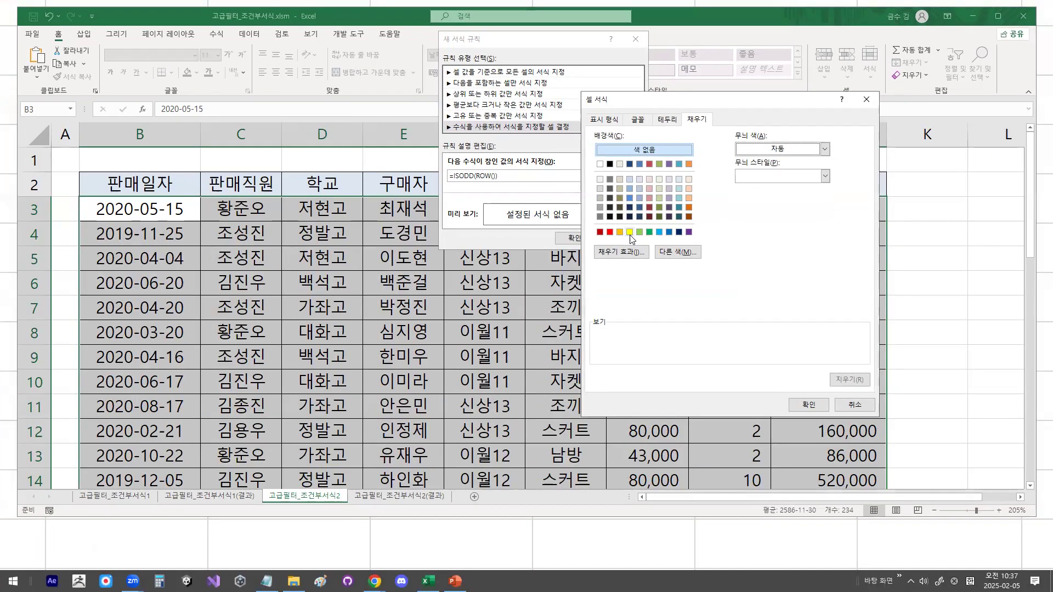
{"action": "left_click", "coordinate": [607, 226]}
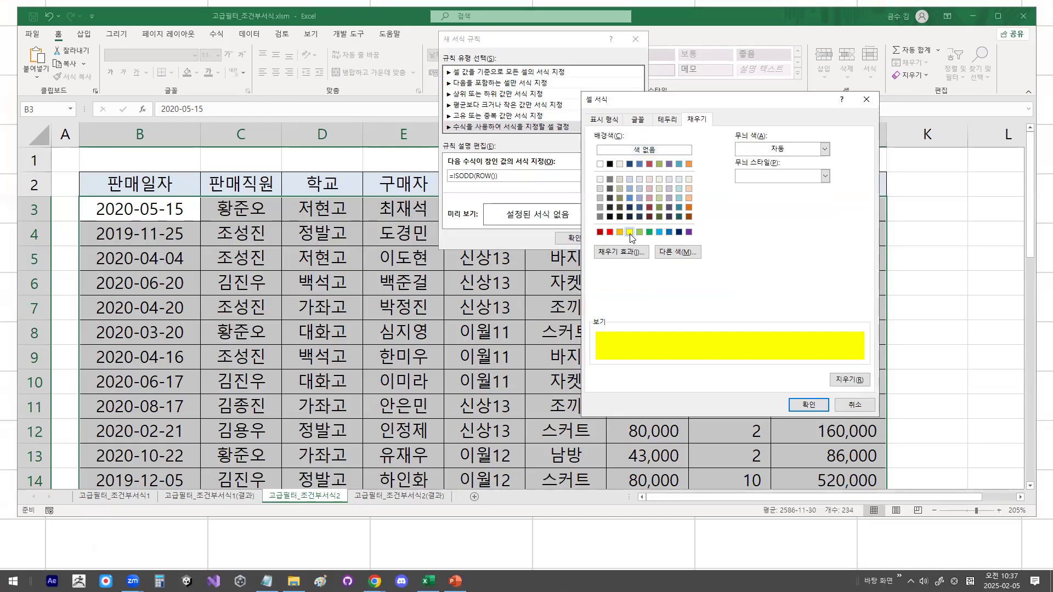
{"action": "mouse_move", "coordinate": [628, 236]}
{"action": "left_mouse_down"}
{"action": "mouse_move", "coordinate": [638, 234]}
{"action": "mouse_move", "coordinate": [618, 218]}
{"action": "mouse_move", "coordinate": [644, 220]}
{"action": "left_mouse_up"}
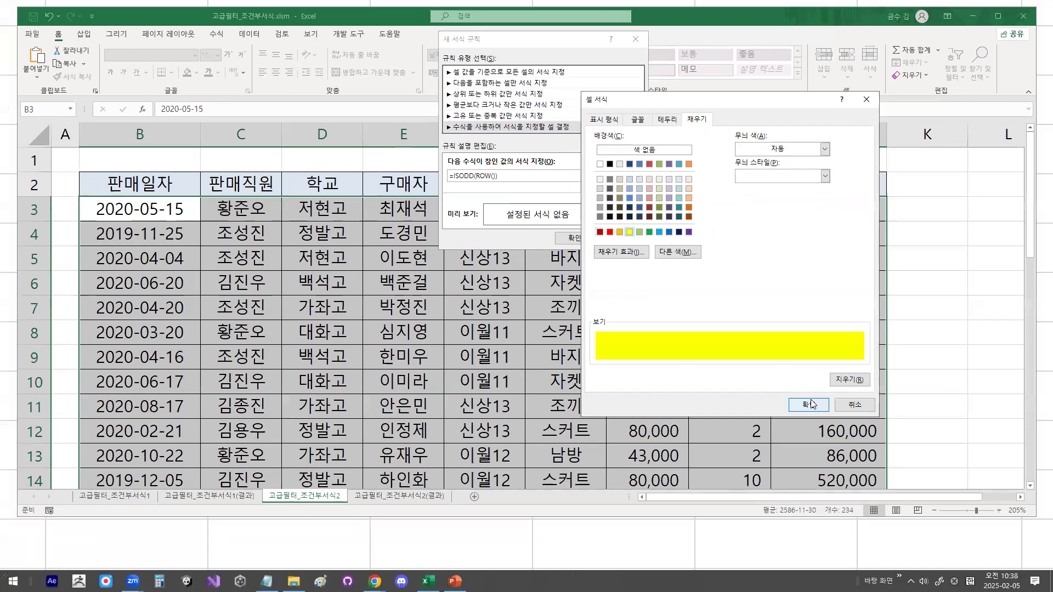
{"action": "left_click", "coordinate": [990, 574]}
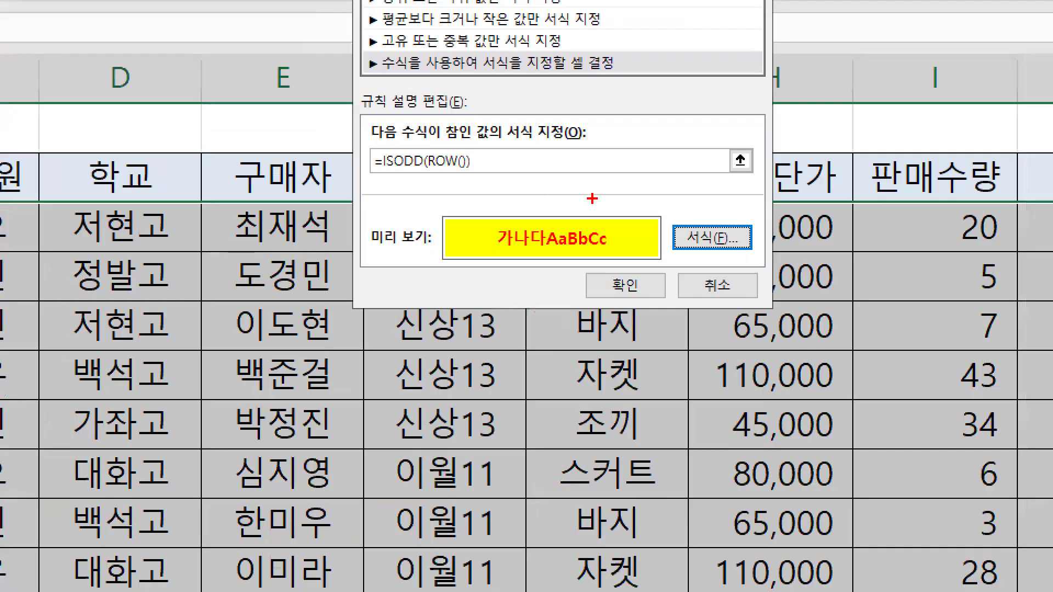
Apply the new formatting rule to the table, and select cell G4 to clear the range selection.
{"action": "mouse_move", "coordinate": [571, 211]}
{"action": "left_mouse_down"}
{"action": "mouse_move", "coordinate": [510, 185]}
{"action": "mouse_move", "coordinate": [576, 201]}
{"action": "left_mouse_up"}
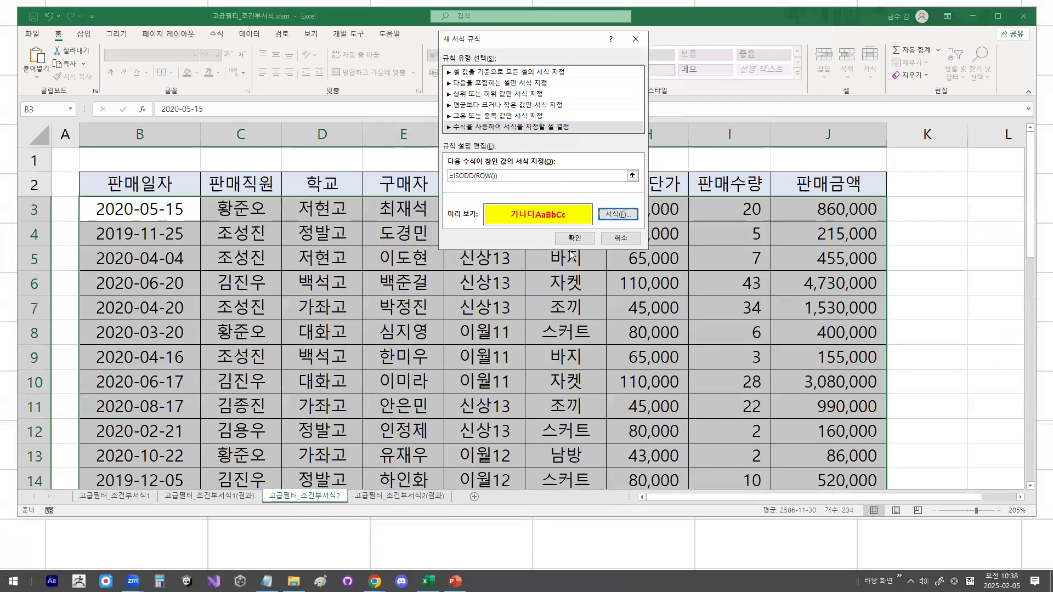
{"action": "left_click", "coordinate": [624, 288]}
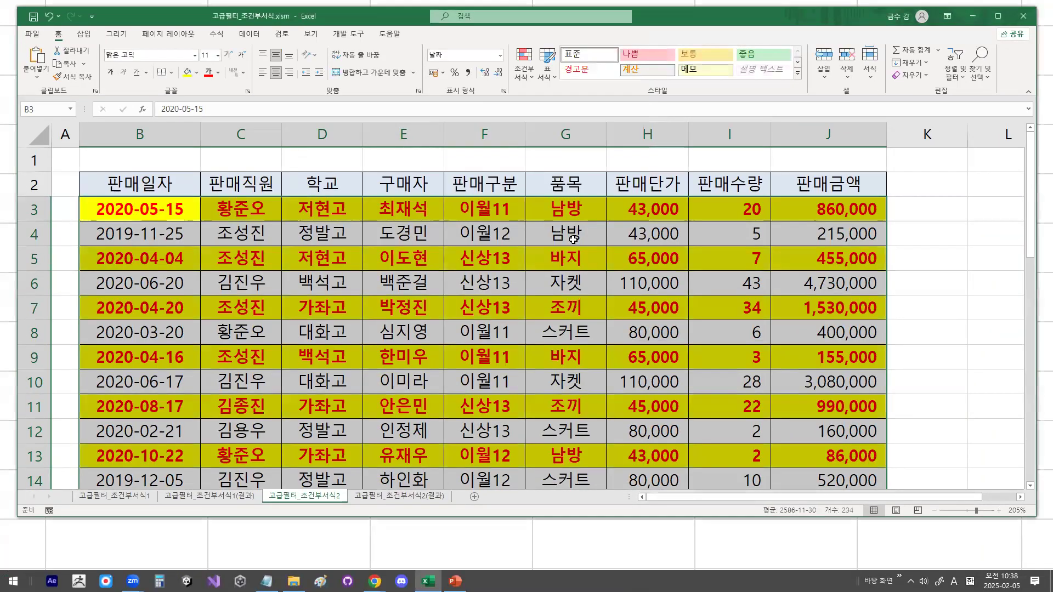
{"action": "left_click", "coordinate": [573, 240]}
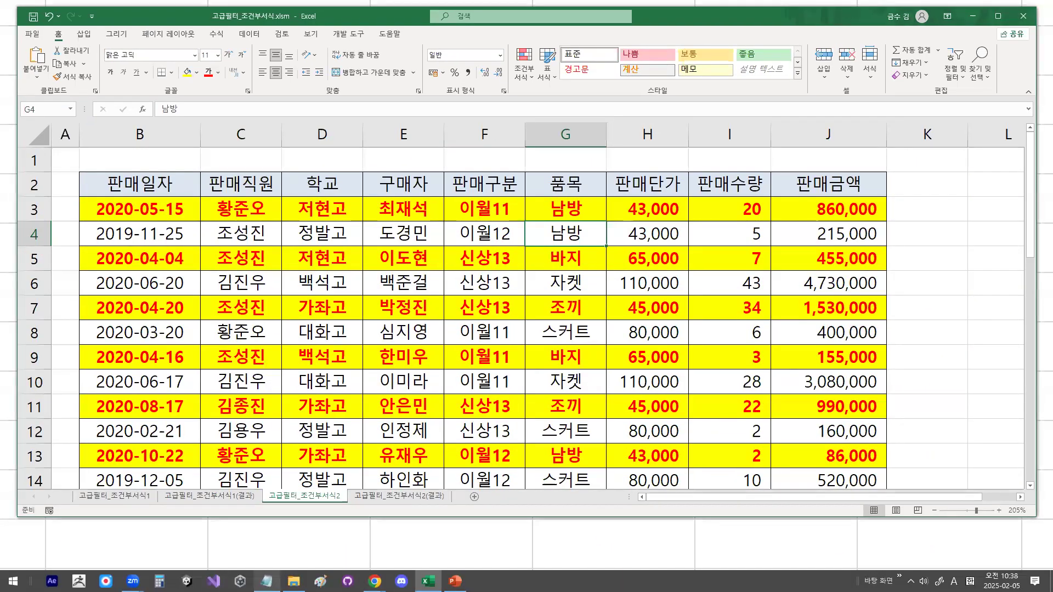
Switch to the Notepad notes and highlight the formula =ISODD(ROW()), clearing the selection.
{"action": "left_click", "coordinate": [267, 581]}
{"action": "left_click", "coordinate": [262, 316]}
{"action": "left_click_drag", "start_coordinate": [95, 277], "coordinate": [305, 279]}
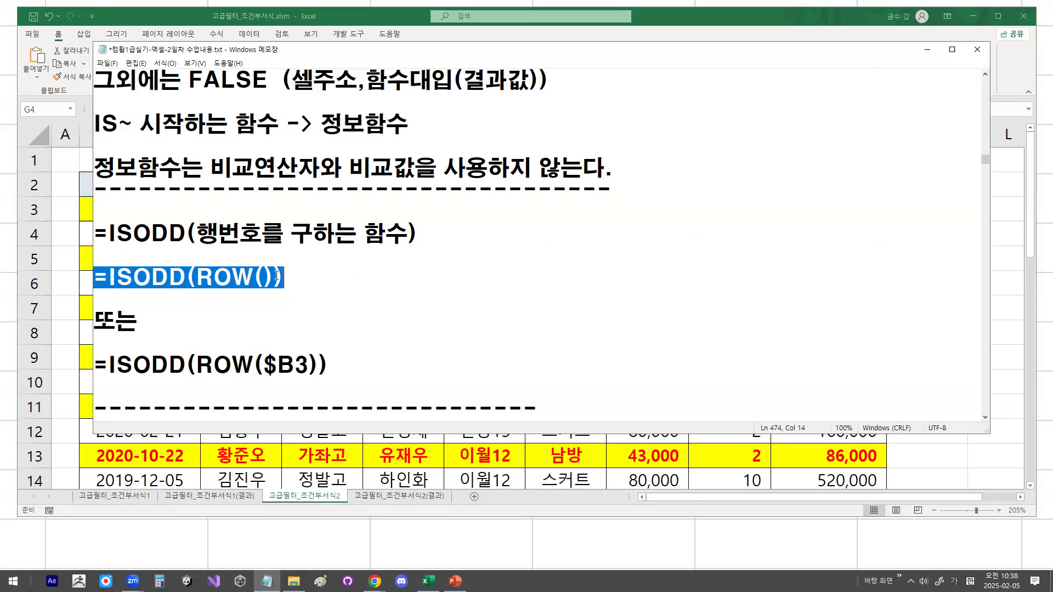
{"action": "key", "text": "Down"}
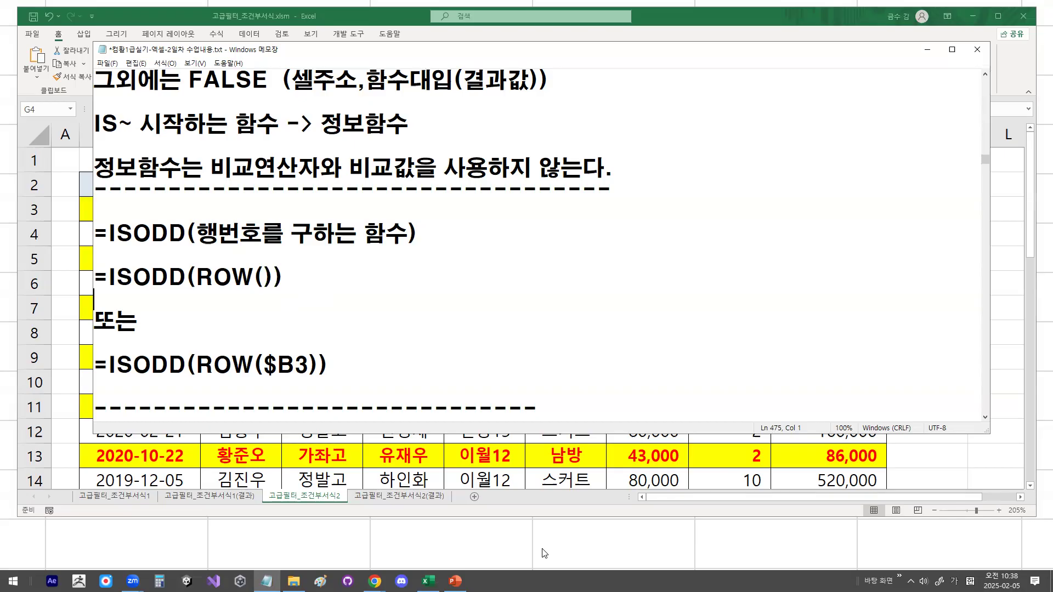